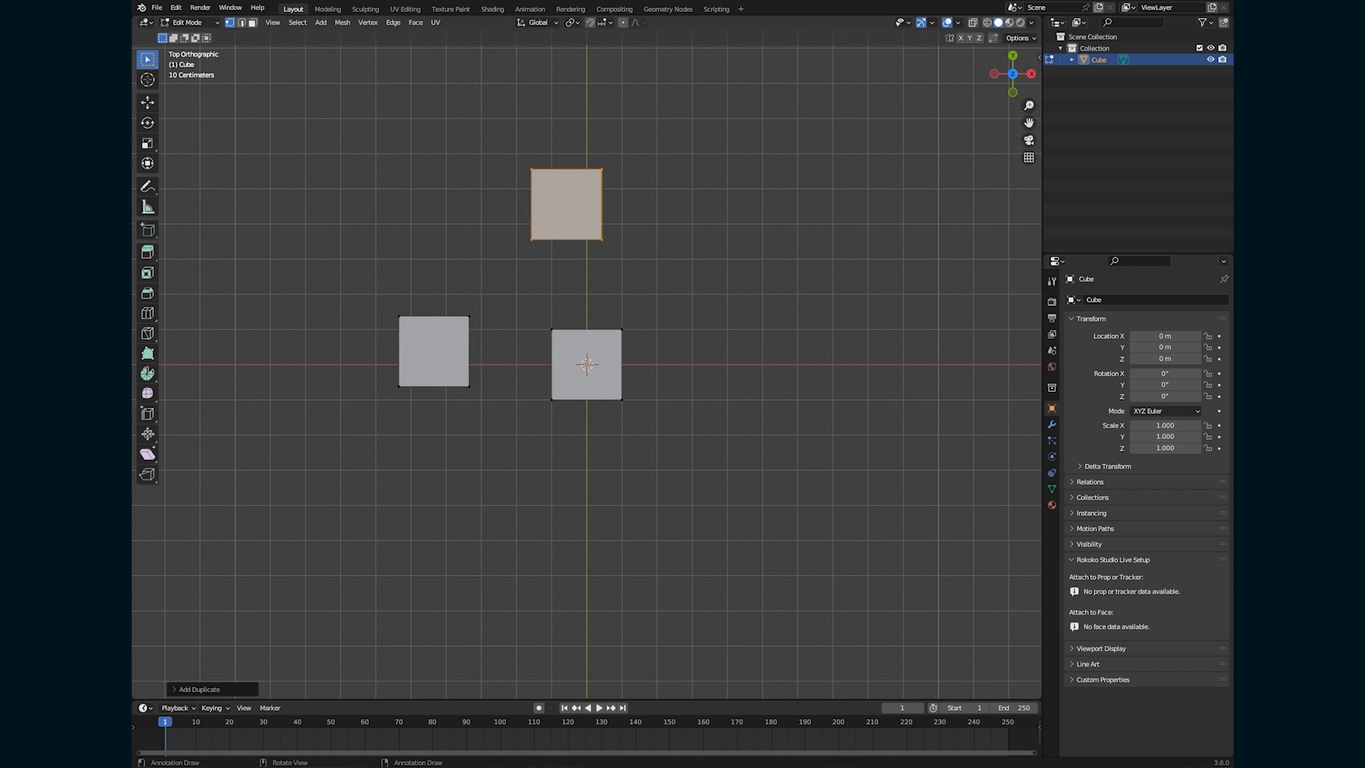
Duplicate the cube into a scattered group of seven blocks and stretch them all vertically into tall towers.
{"action": "key", "text": "shift+d"}
{"action": "key", "text": "Tab"}
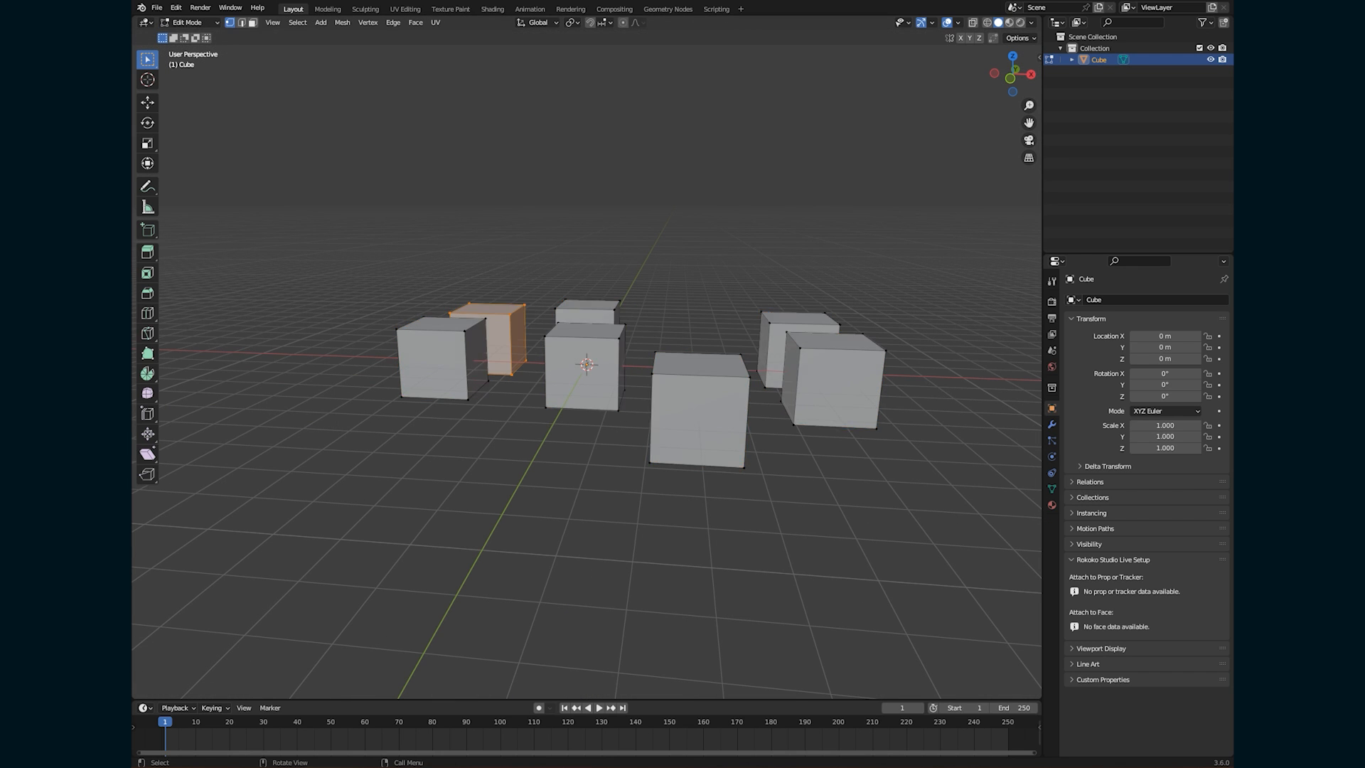
{"action": "key", "text": "a"}
{"action": "key", "text": "s"}
{"action": "key", "text": "z"}
{"action": "left_click", "coordinate": [836, 414]}
{"action": "key", "text": "g"}
{"action": "left_click", "coordinate": [811, 355]}
{"action": "middle_click_drag", "start_coordinate": [810, 356], "coordinate": [810, 426]}
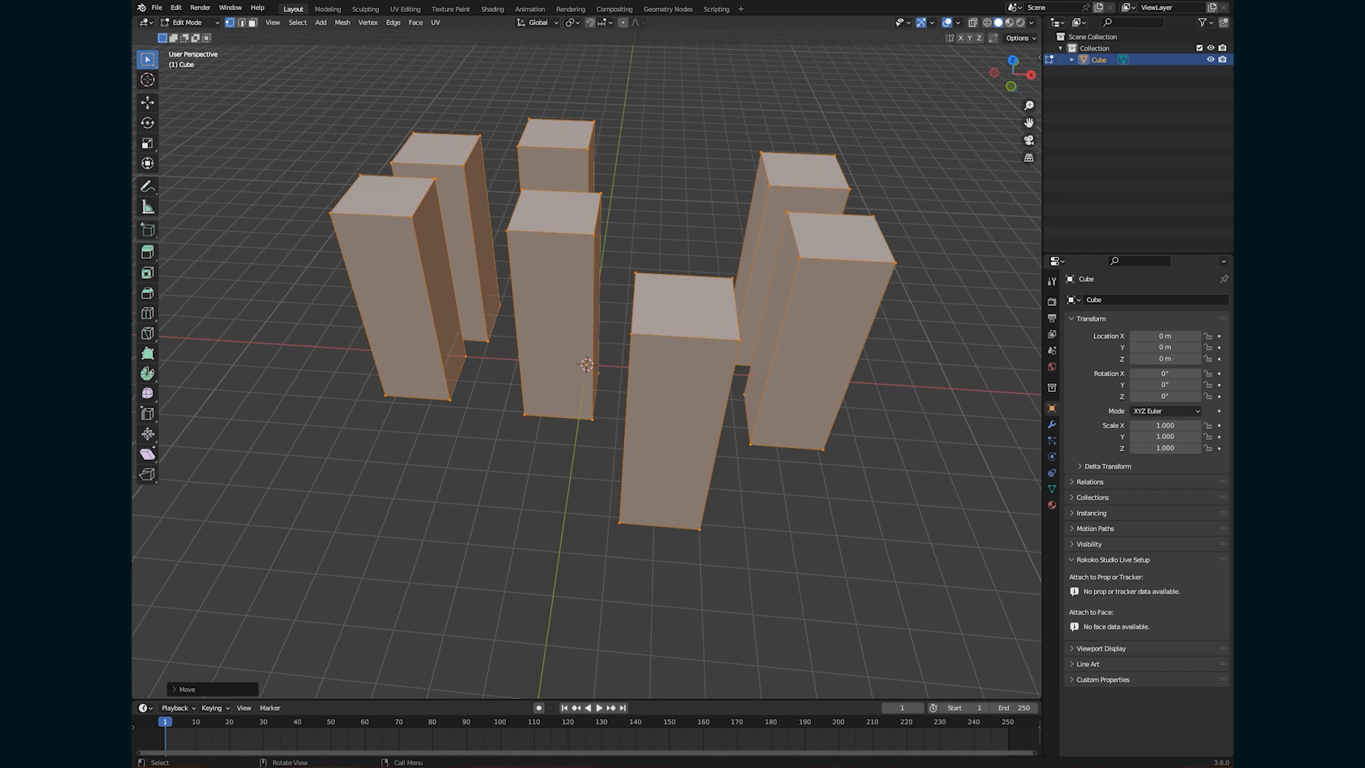
Select the whole front tower nearest the negative X end and narrow it along X.
{"action": "key", "text": "alt+a"}
{"action": "key", "text": "3"}
{"action": "left_click", "coordinate": [393, 305]}
{"action": "key", "text": "l"}
{"action": "key", "text": "s"}
{"action": "key", "text": "x"}
{"action": "left_click", "coordinate": [399, 299]}
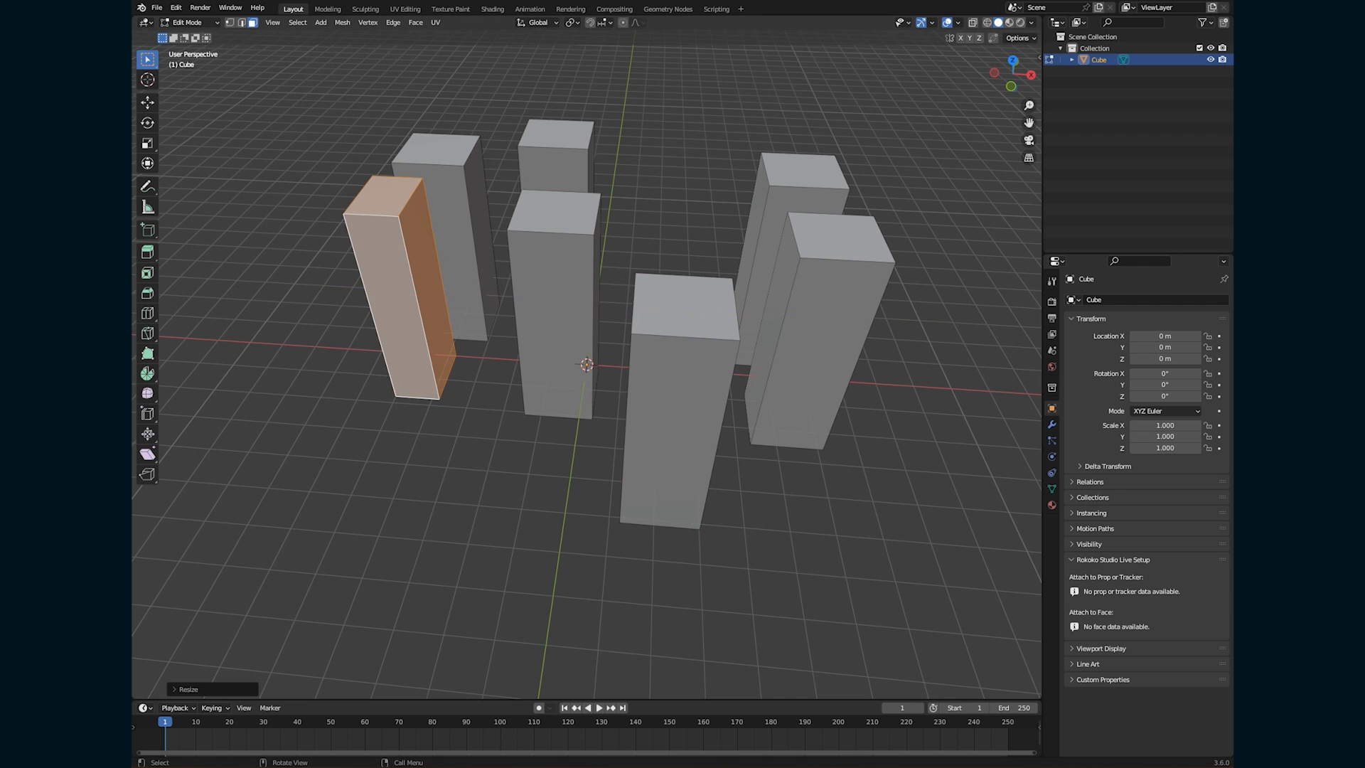
Narrow the rear-centre tower along X and slightly scale down the front face of the tower before it.
{"action": "left_click", "coordinate": [553, 170]}
{"action": "key", "text": "s"}
{"action": "key", "text": "x"}
{"action": "left_click", "coordinate": [551, 203]}
{"action": "left_click", "coordinate": [566, 270]}
{"action": "key", "text": "s"}
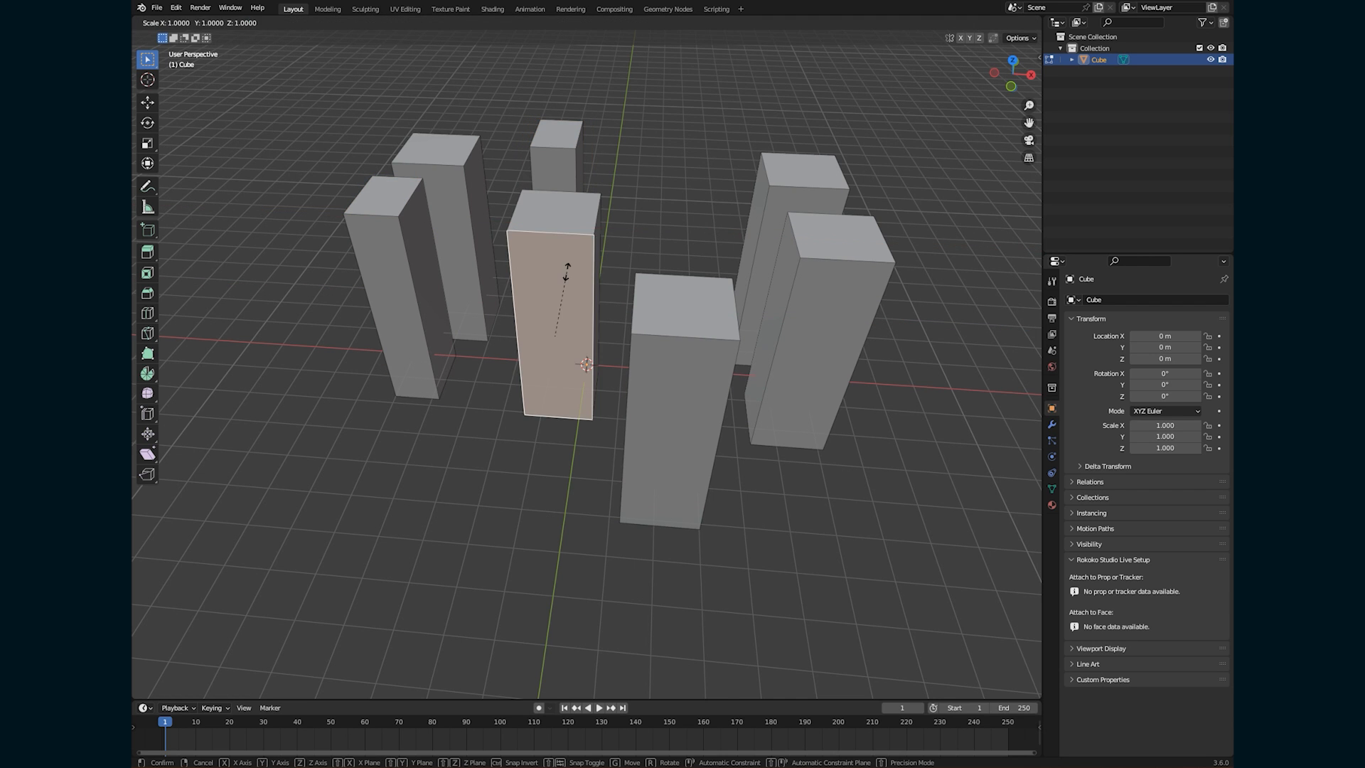
{"action": "left_click", "coordinate": [565, 280]}
Shorten the rear tower on the positive X side along Z and taper the top face of the tower before it.
{"action": "left_click", "coordinate": [804, 173]}
{"action": "key", "text": "l"}
{"action": "key", "text": "s"}
{"action": "key", "text": "z"}
{"action": "left_click", "coordinate": [782, 185]}
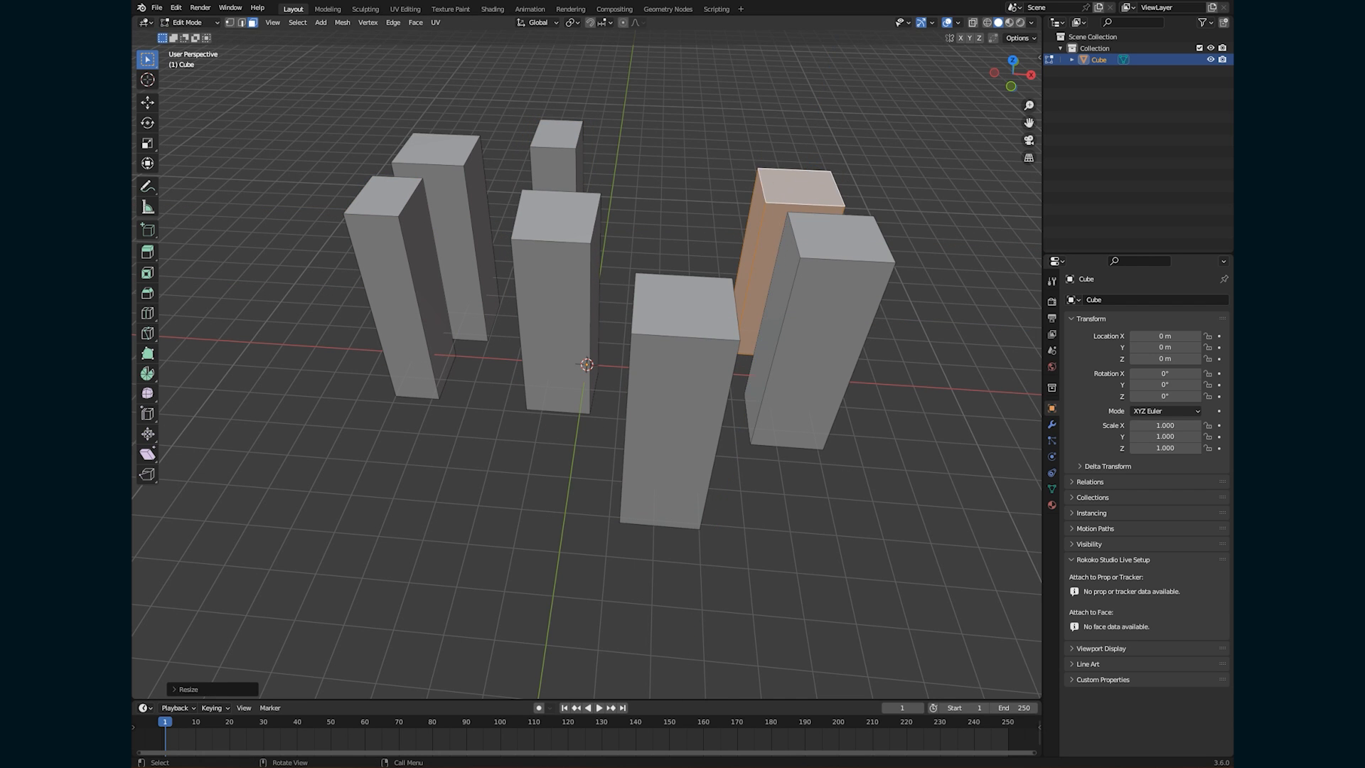
{"action": "left_click", "coordinate": [828, 281]}
{"action": "left_click", "coordinate": [843, 245]}
{"action": "key", "text": "s"}
{"action": "left_click", "coordinate": [841, 240]}
Duplicate the whole tower group beside the original and scale the copy down, aligning it in the side view.
{"action": "middle_click_drag", "start_coordinate": [640, 398], "coordinate": [576, 398]}
{"action": "scroll", "coordinate": [587, 384], "scroll_direction": "down", "scroll_amount": 3}
{"action": "key", "text": "a"}
{"action": "key", "text": "shift+d"}
{"action": "left_click", "coordinate": [355, 427]}
{"action": "middle_click_drag", "start_coordinate": [356, 426], "coordinate": [455, 398]}
{"action": "key", "text": "KP_3"}
{"action": "key", "text": "s"}
{"action": "left_click", "coordinate": [526, 349]}
{"action": "key", "text": "g"}
{"action": "left_click", "coordinate": [523, 358]}
Duplicate the smaller tower group, rotate the copy about Z and shift it along Y.
{"action": "key", "text": "shift+d"}
{"action": "left_click", "coordinate": [782, 435]}
{"action": "key", "text": "r"}
{"action": "key", "text": "z"}
{"action": "left_click", "coordinate": [640, 444]}
{"action": "middle_click_drag", "start_coordinate": [640, 444], "coordinate": [555, 448]}
{"action": "key", "text": "g"}
{"action": "key", "text": "y"}
{"action": "left_click", "coordinate": [433, 512]}
Select all towers and duplicate the complete set along X, next to the originals.
{"action": "key", "text": "a"}
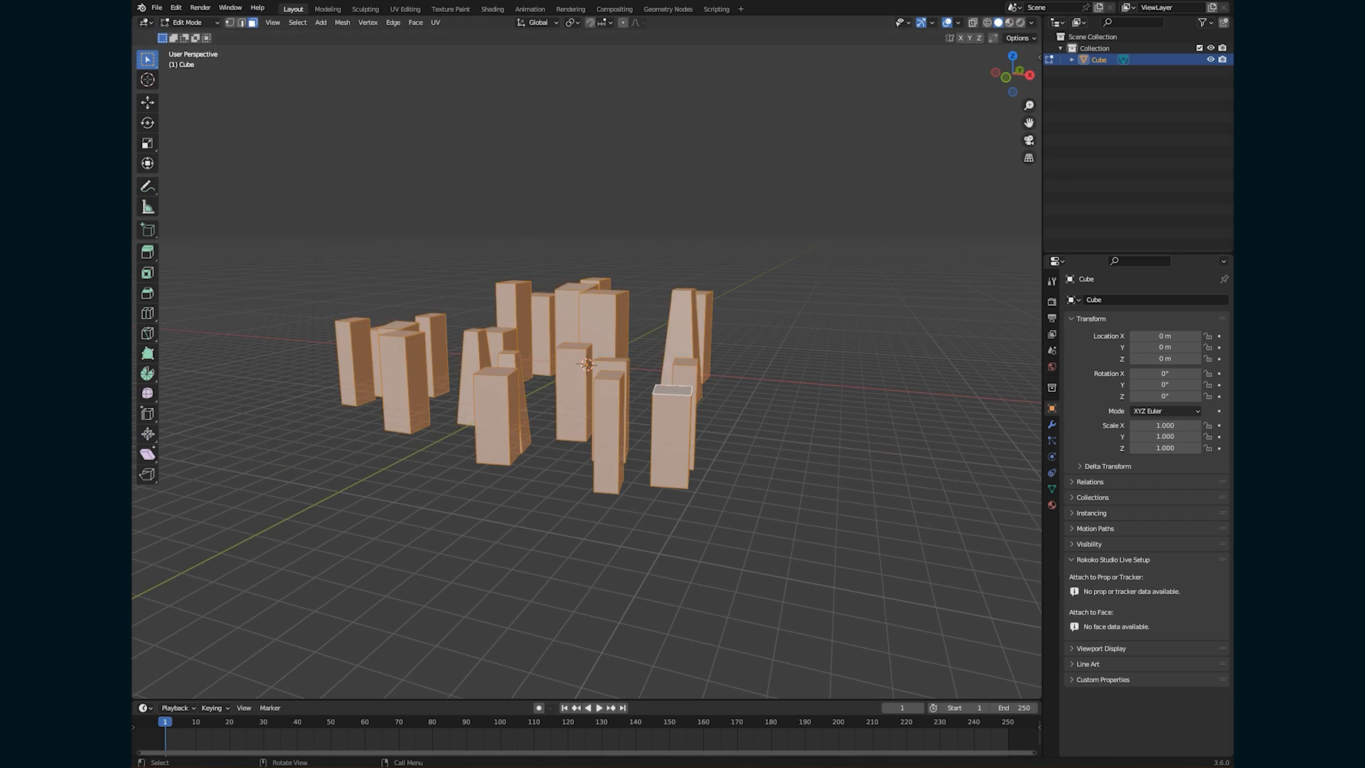
{"action": "key", "text": "shift+d"}
{"action": "key", "text": "x"}
{"action": "left_click", "coordinate": [839, 455]}
{"action": "middle_click_drag", "start_coordinate": [839, 455], "coordinate": [732, 497]}
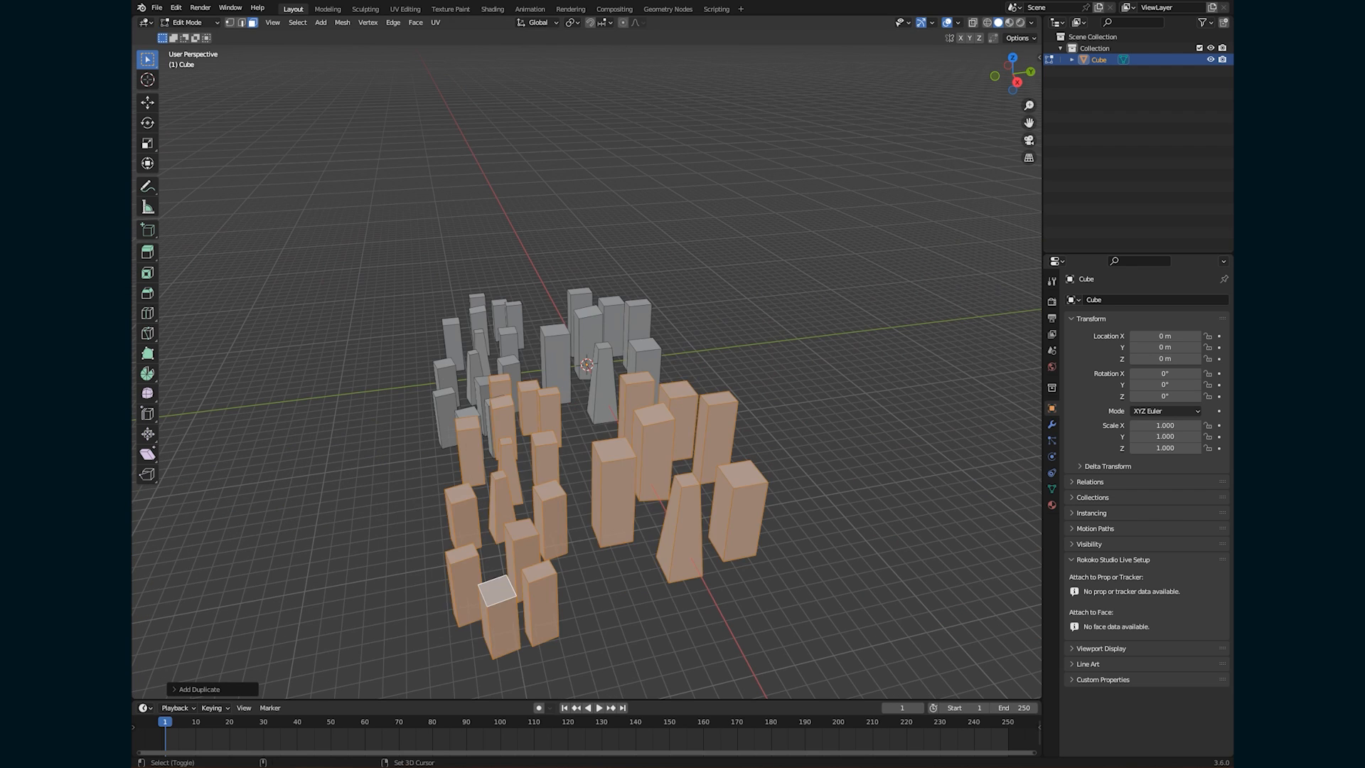
Duplicate the selected towers along Y, flatten the copy along Z and lower it to the other buildings' base level.
{"action": "key", "text": "shift+d"}
{"action": "key", "text": "x"}
{"action": "key", "text": "y"}
{"action": "left_click", "coordinate": [426, 541]}
{"action": "key", "text": "s"}
{"action": "key", "text": "z"}
{"action": "left_click", "coordinate": [332, 502]}
{"action": "left_click", "coordinate": [1017, 82]}
{"action": "key", "text": "g"}
{"action": "left_click", "coordinate": [718, 341]}
Duplicate the low building group three times and place the copies around the tall towers.
{"action": "middle_click_drag", "start_coordinate": [718, 342], "coordinate": [871, 350]}
{"action": "key", "text": "shift+d"}
{"action": "key", "text": "y"}
{"action": "key", "text": "x"}
{"action": "left_click", "coordinate": [604, 362]}
{"action": "middle_click_drag", "start_coordinate": [605, 363], "coordinate": [626, 498]}
{"action": "left_click", "coordinate": [1013, 72]}
{"action": "key", "text": "shift+d"}
{"action": "left_click", "coordinate": [448, 402]}
{"action": "key", "text": "shift+d"}
{"action": "left_click", "coordinate": [841, 366]}
{"action": "middle_click_drag", "start_coordinate": [841, 366], "coordinate": [811, 267]}
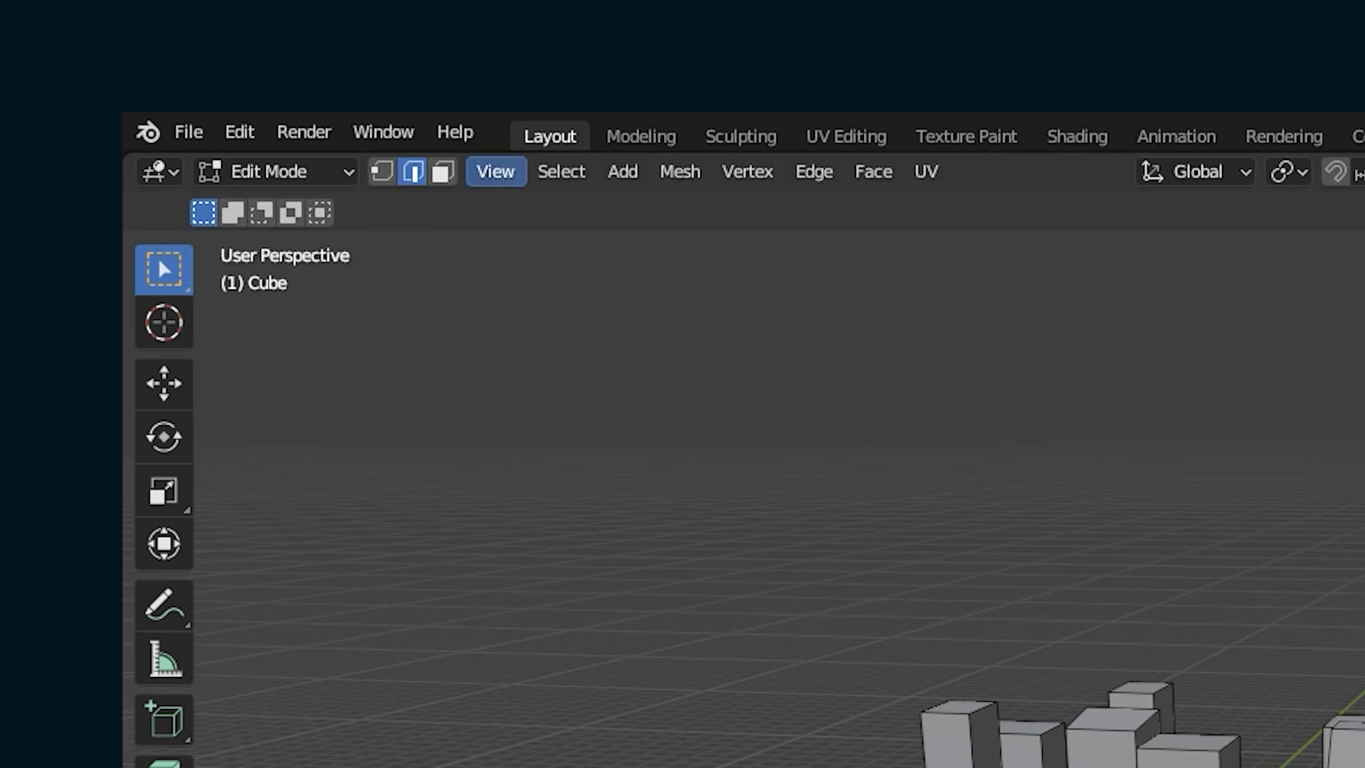
Bevel randomly selected edges using ratio 0.032 and seed 2, and make another random edge selection.
{"action": "left_click", "coordinate": [561, 171]}
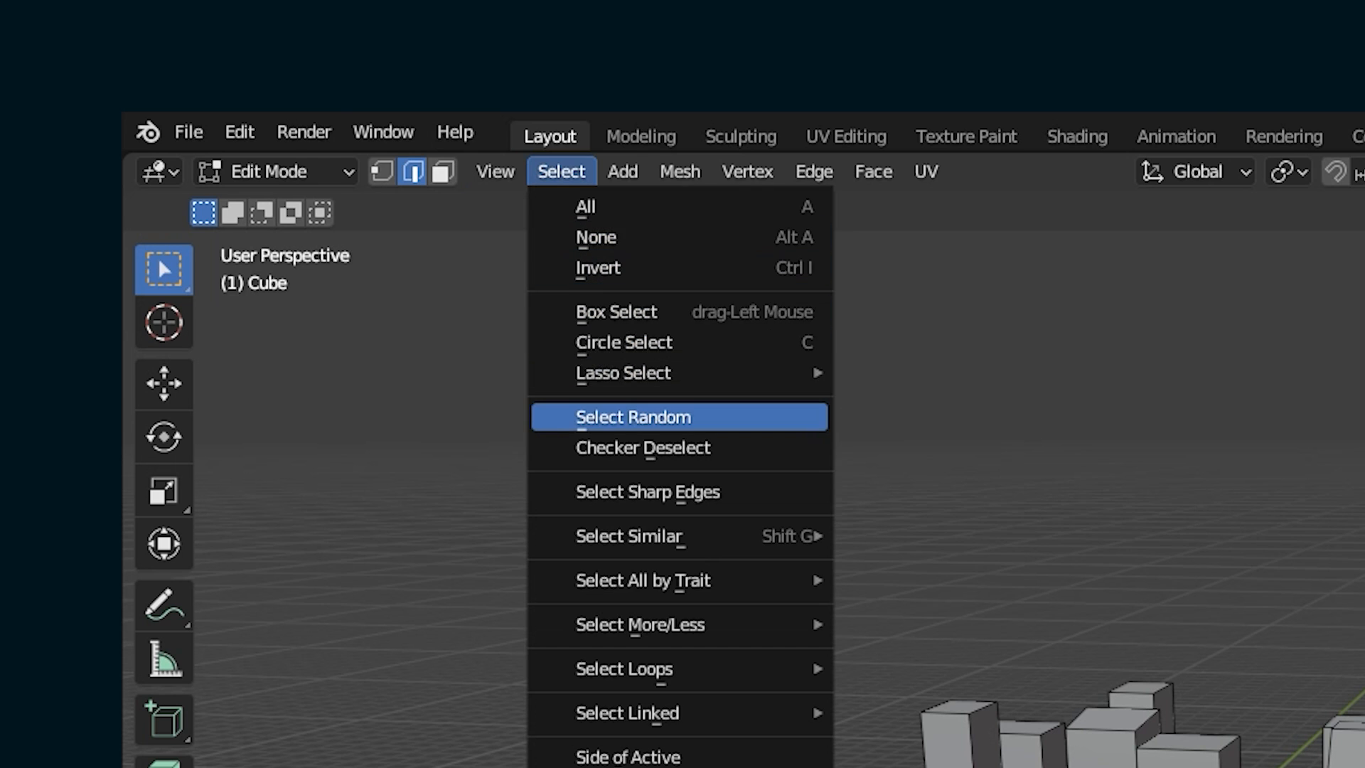
{"action": "left_click", "coordinate": [633, 417]}
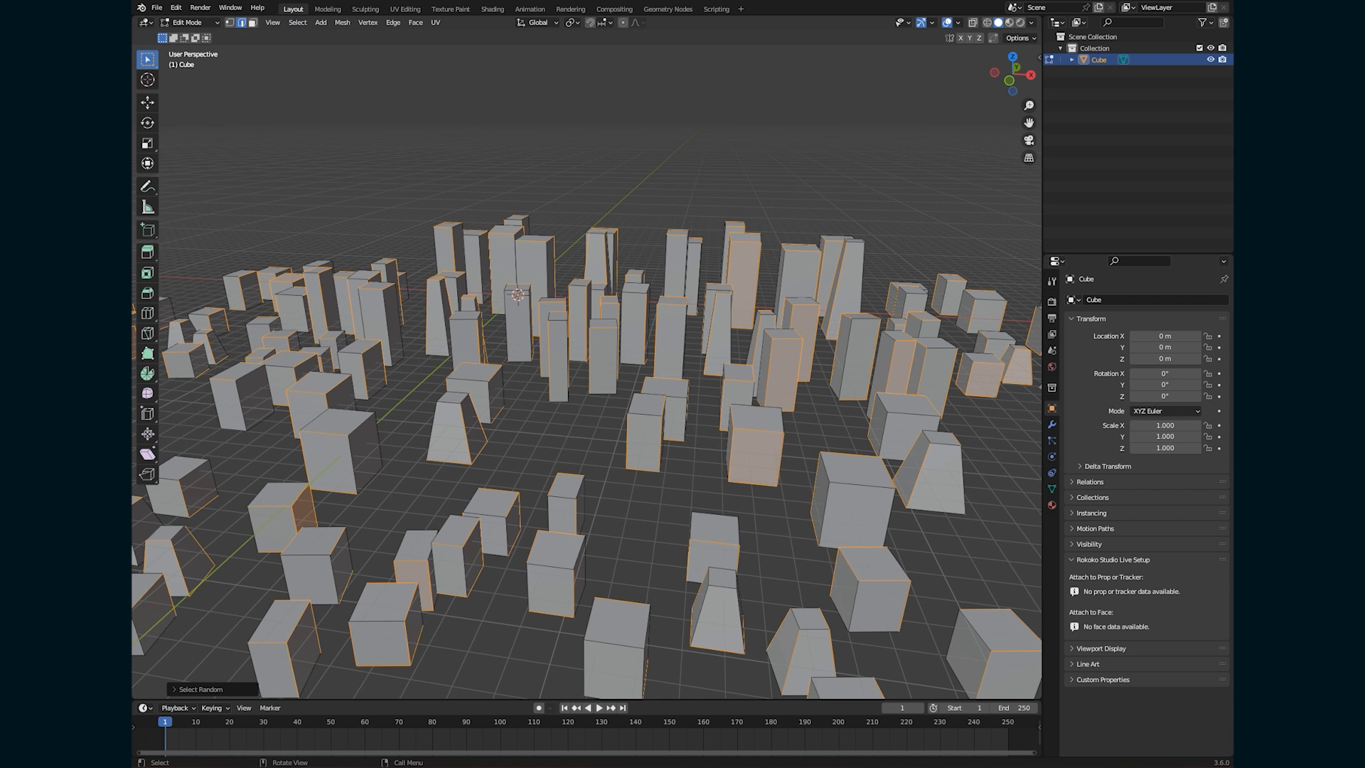
{"action": "left_click", "coordinate": [201, 689]}
{"action": "left_click_drag", "start_coordinate": [283, 660], "coordinate": [241, 661]}
{"action": "key", "text": "ctrl+b"}
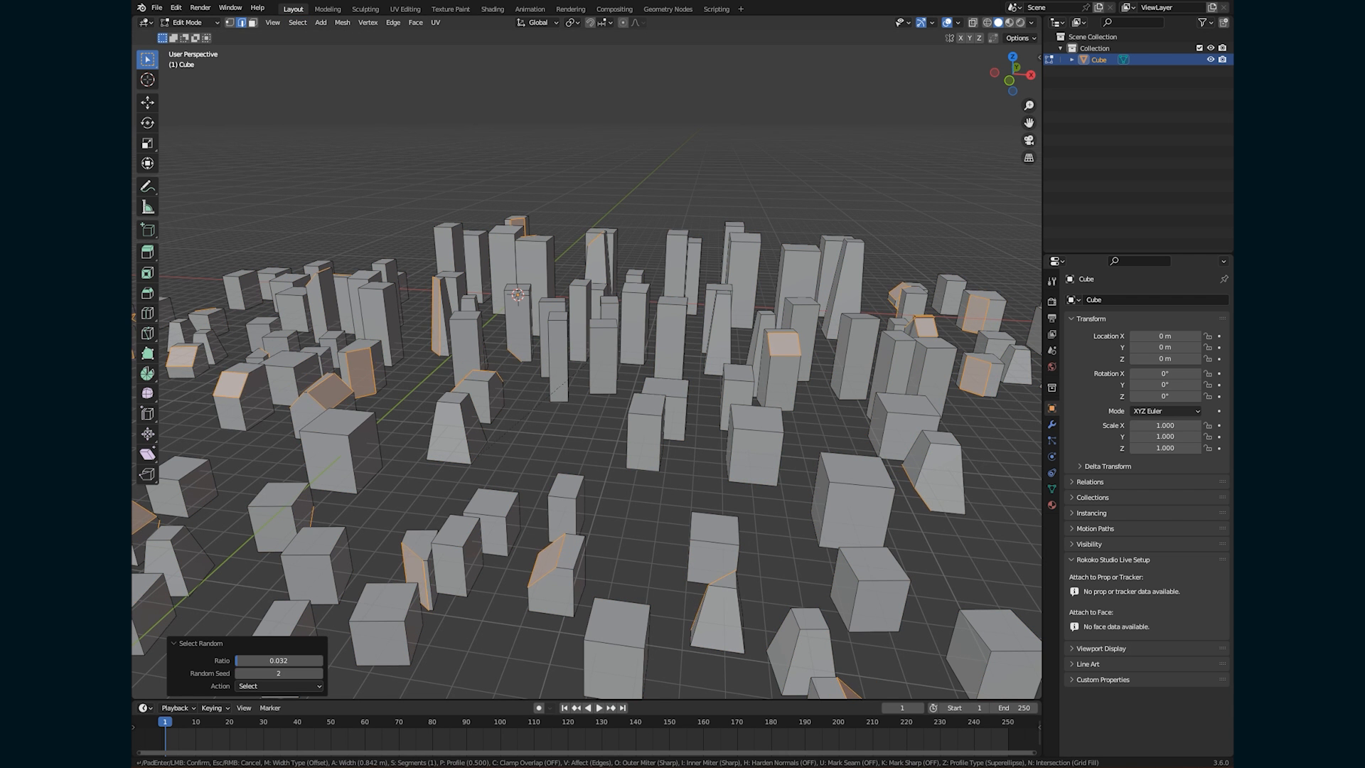
{"action": "key", "text": "Return"}
{"action": "left_click", "coordinate": [297, 22]}
{"action": "left_click", "coordinate": [327, 116]}
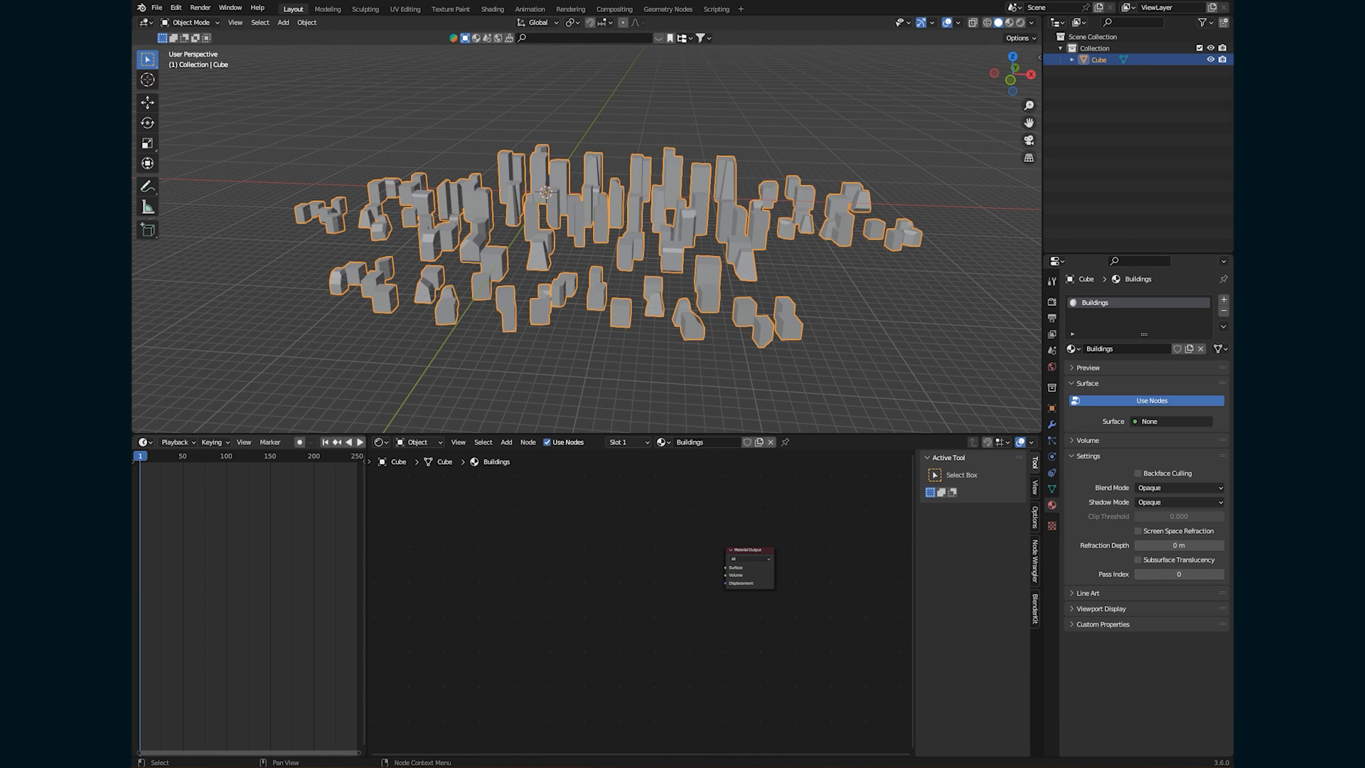
Add a Glossy BSDF node to the Buildings material and connect it to the Material Output's Surface.
{"action": "key", "text": "shift+a"}
{"action": "left_click", "coordinate": [577, 551]}
{"action": "type", "text": "glos"}
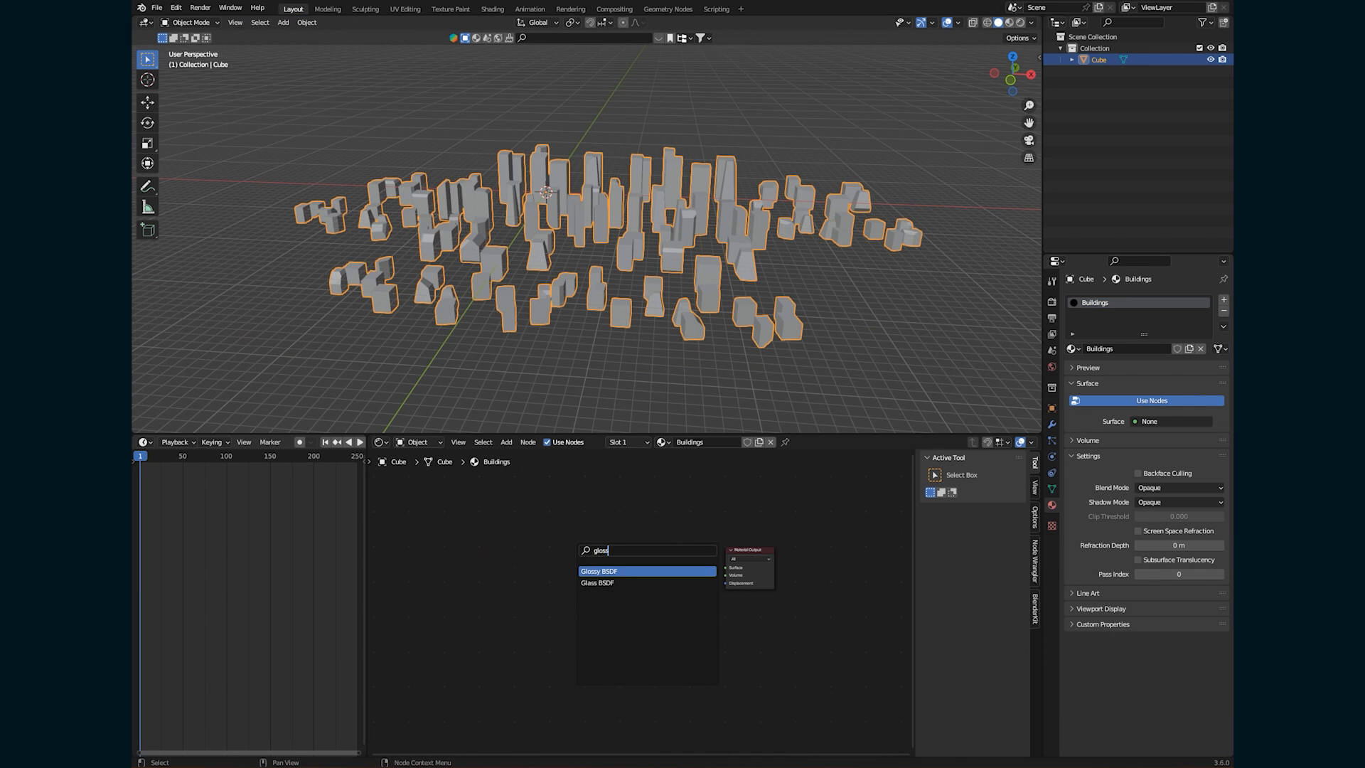
{"action": "type", "text": "s"}
{"action": "key", "text": "Return"}
{"action": "left_click", "coordinate": [567, 546]}
{"action": "left_click_drag", "start_coordinate": [618, 555], "coordinate": [725, 567]}
Switch the render engine to Cycles and set its device to GPU Compute.
{"action": "left_click", "coordinate": [1052, 301]}
{"action": "left_click", "coordinate": [1180, 300]}
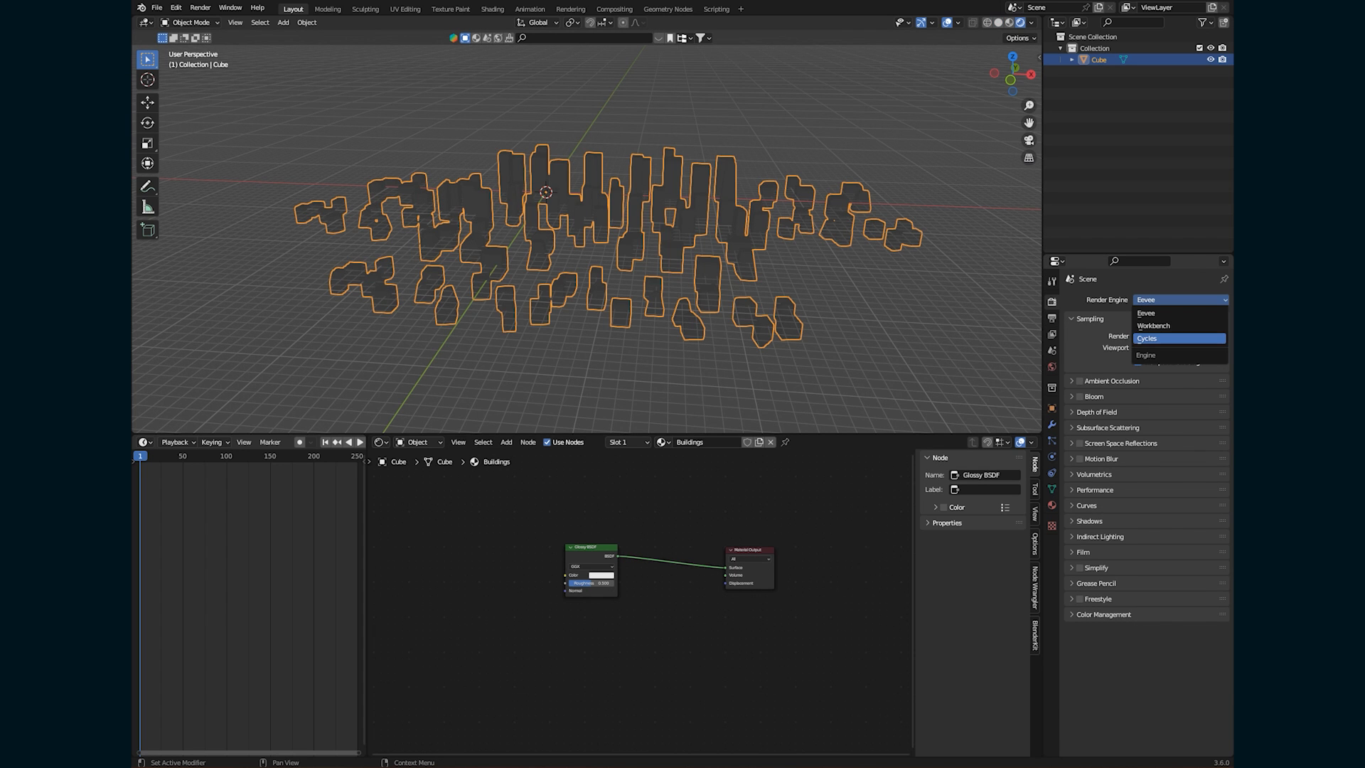
{"action": "left_click", "coordinate": [1180, 339]}
{"action": "left_click", "coordinate": [1180, 328]}
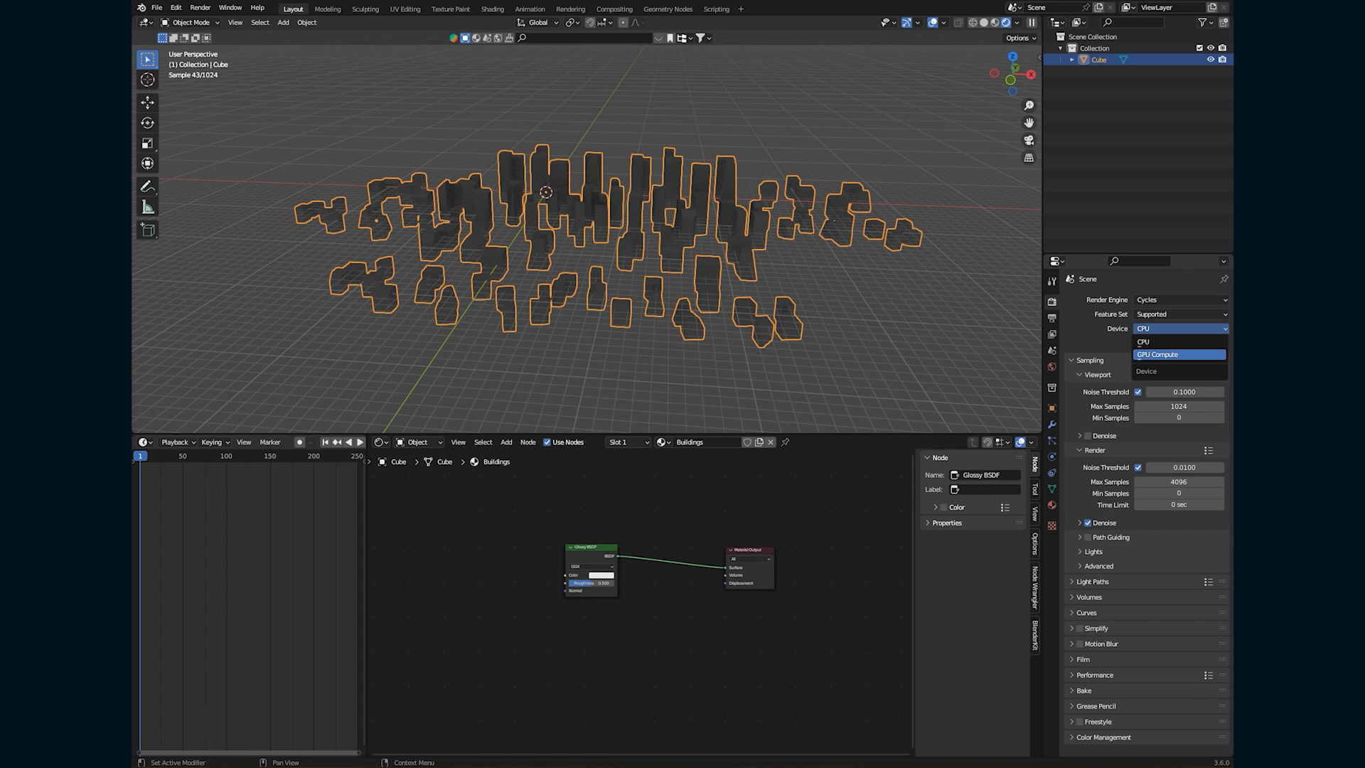
{"action": "left_click", "coordinate": [1181, 354]}
Set the world colour to an Environment Texture and load 49TH_STREET.exr.
{"action": "left_click", "coordinate": [1052, 367]}
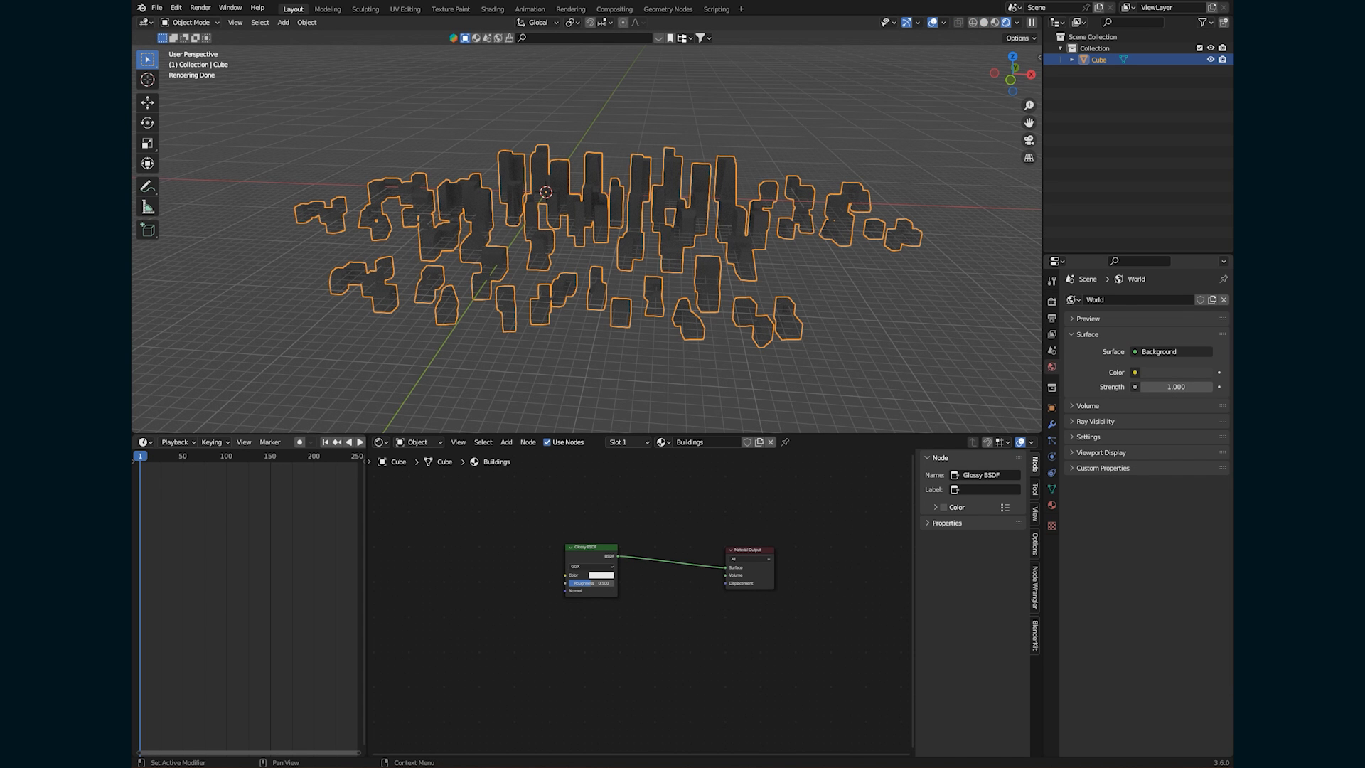
{"action": "left_click", "coordinate": [1135, 371]}
{"action": "left_click", "coordinate": [885, 423]}
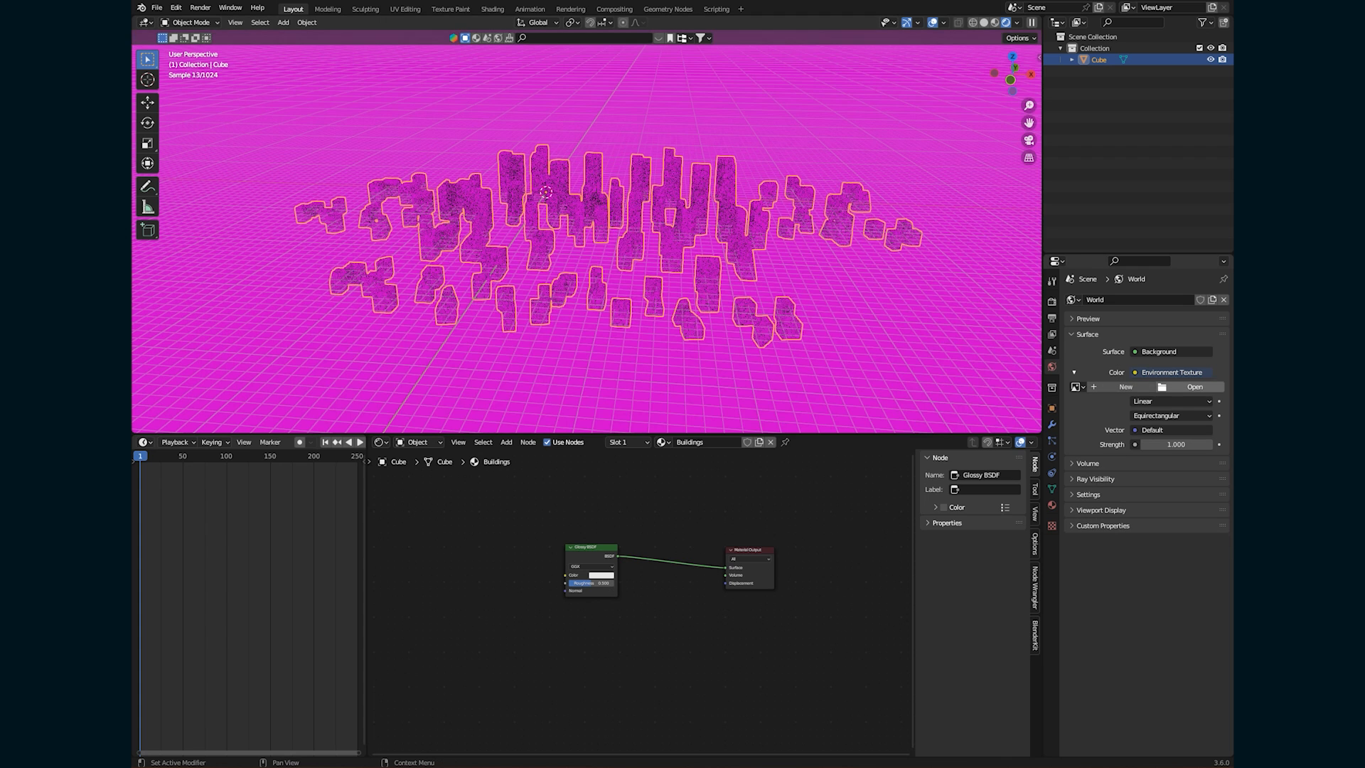
{"action": "left_click", "coordinate": [1189, 386]}
{"action": "left_click", "coordinate": [763, 285]}
{"action": "left_click", "coordinate": [928, 549]}
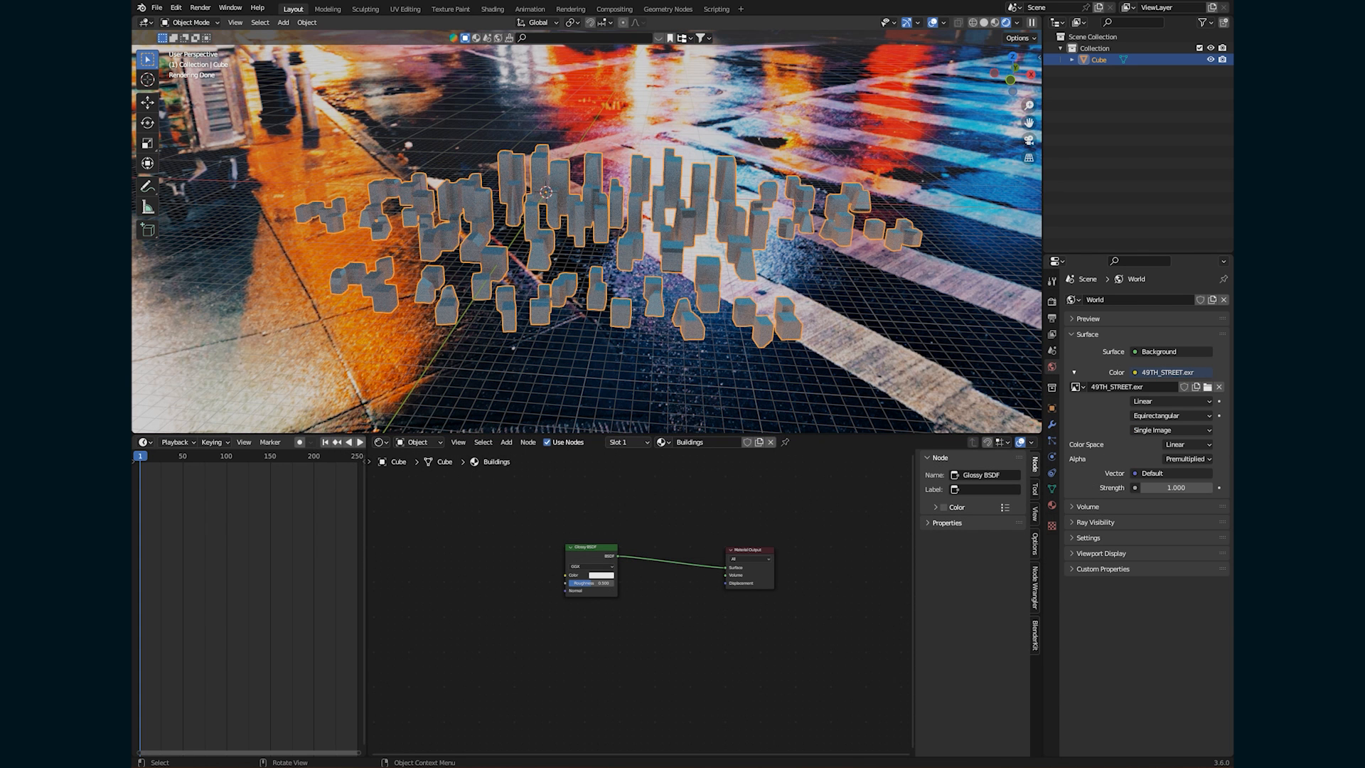
Enable the Transparent film option in the render settings to hide the environment background.
{"action": "left_click", "coordinate": [1052, 302]}
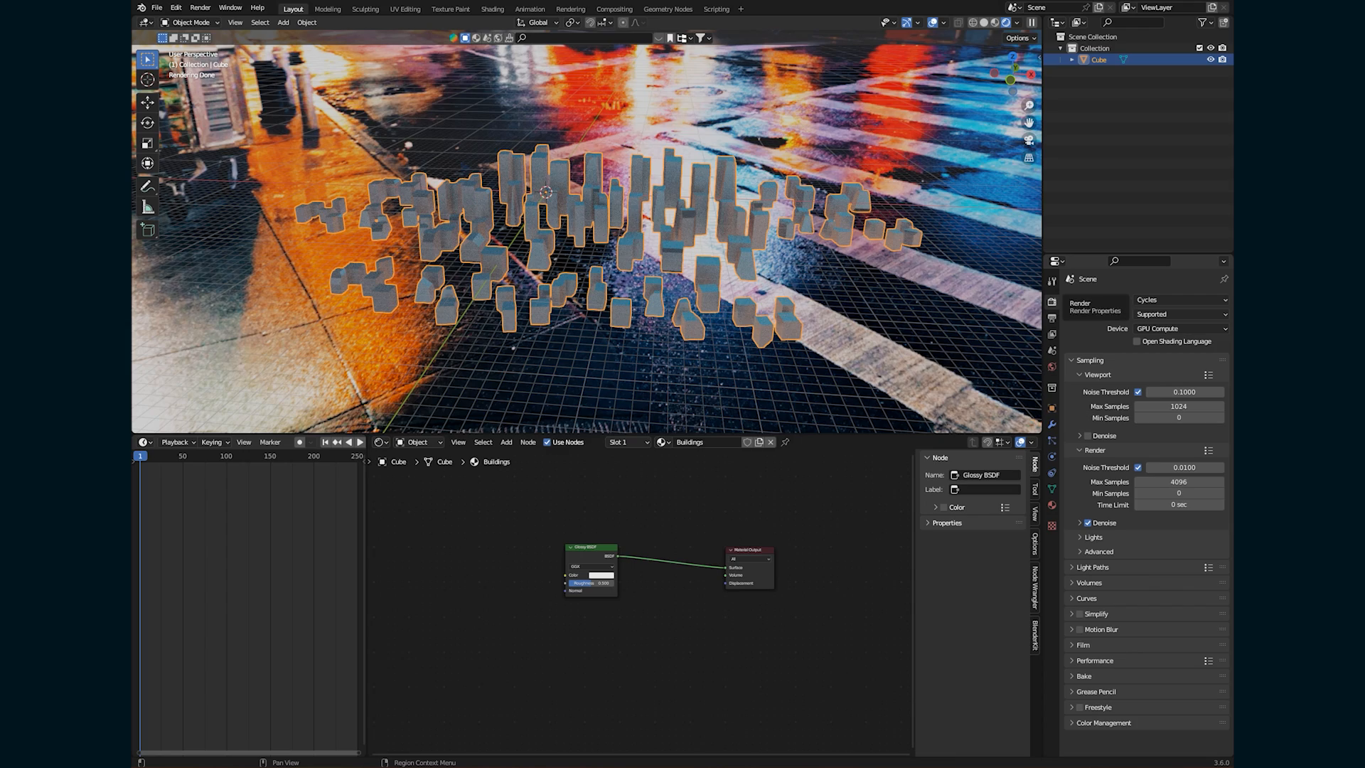
{"action": "middle_click_drag", "start_coordinate": [590, 249], "coordinate": [559, 216]}
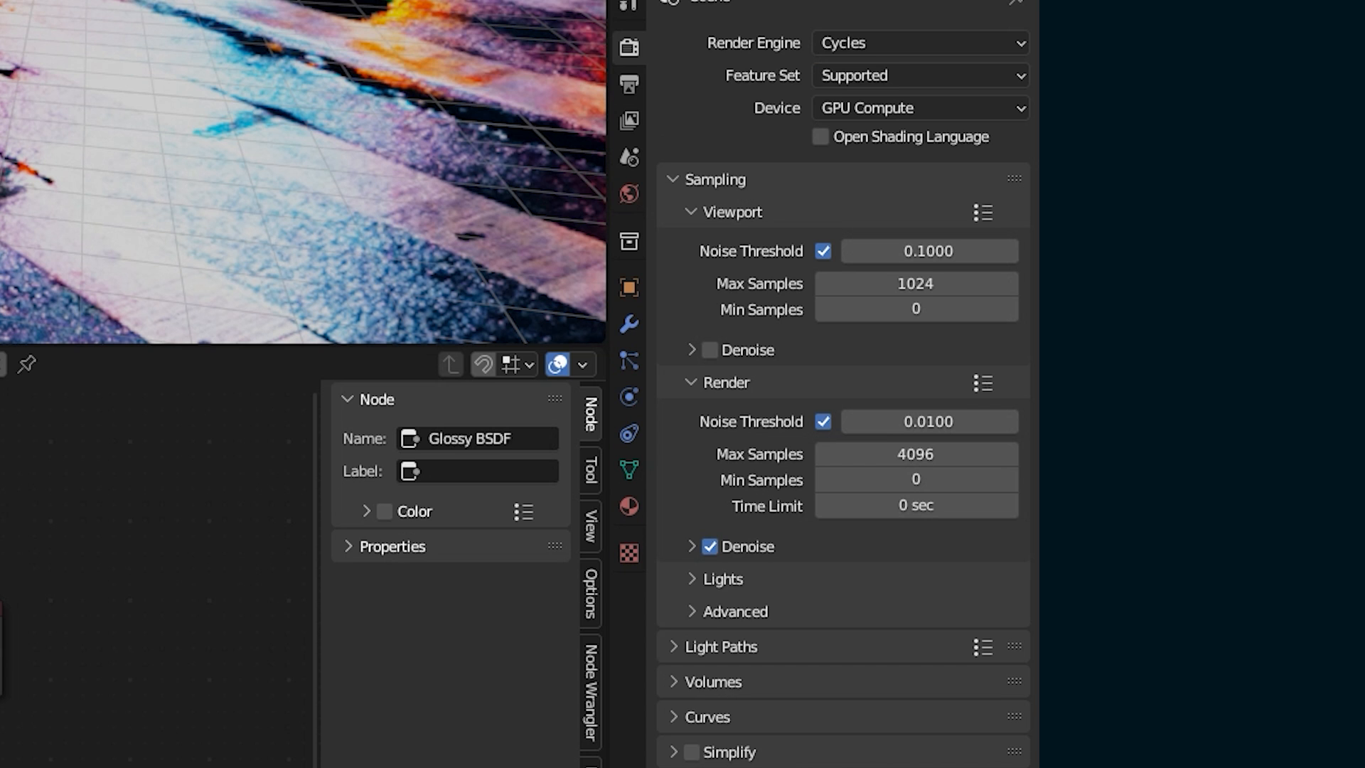
{"action": "left_click", "coordinate": [1083, 645]}
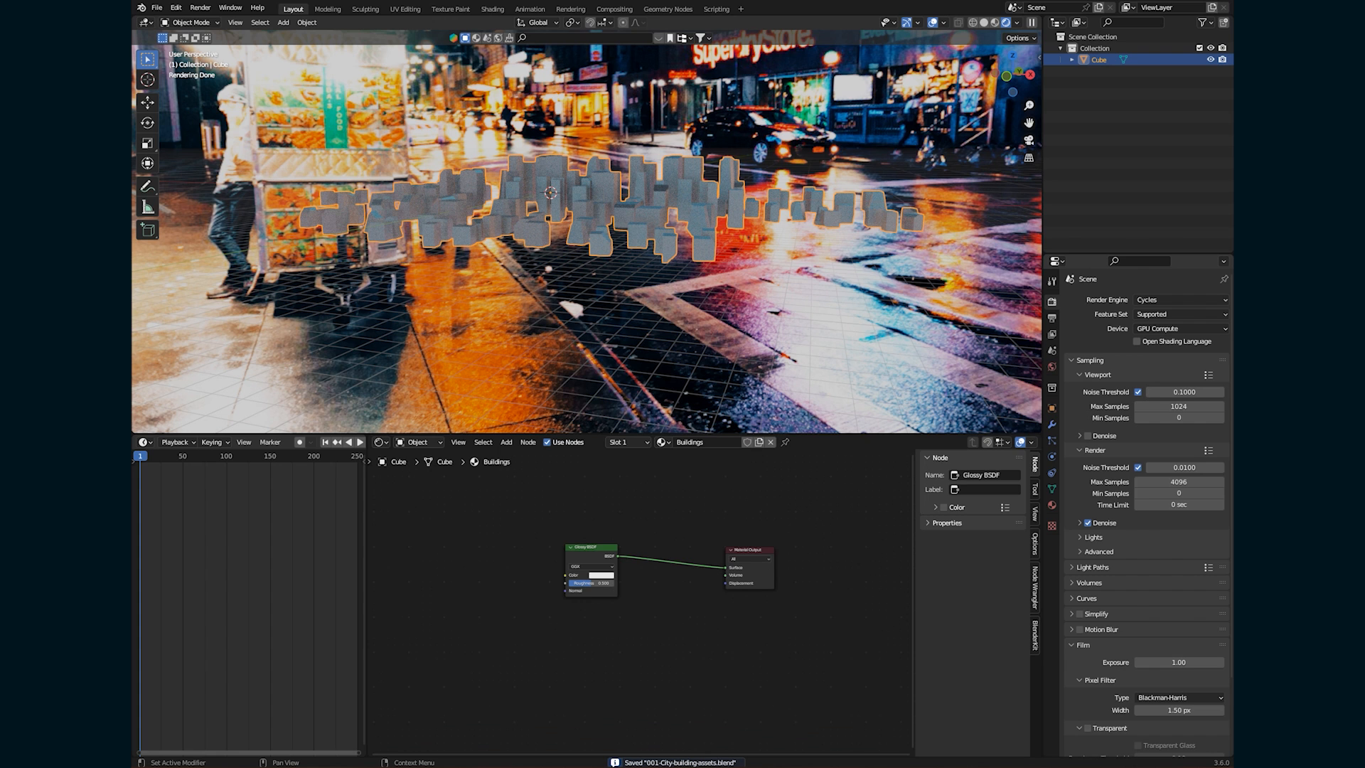
{"action": "left_click", "coordinate": [1088, 728]}
{"action": "middle_click_drag", "start_coordinate": [601, 195], "coordinate": [587, 231], "text": "shift"}
{"action": "scroll", "coordinate": [587, 231], "scroll_direction": "up", "scroll_amount": 2}
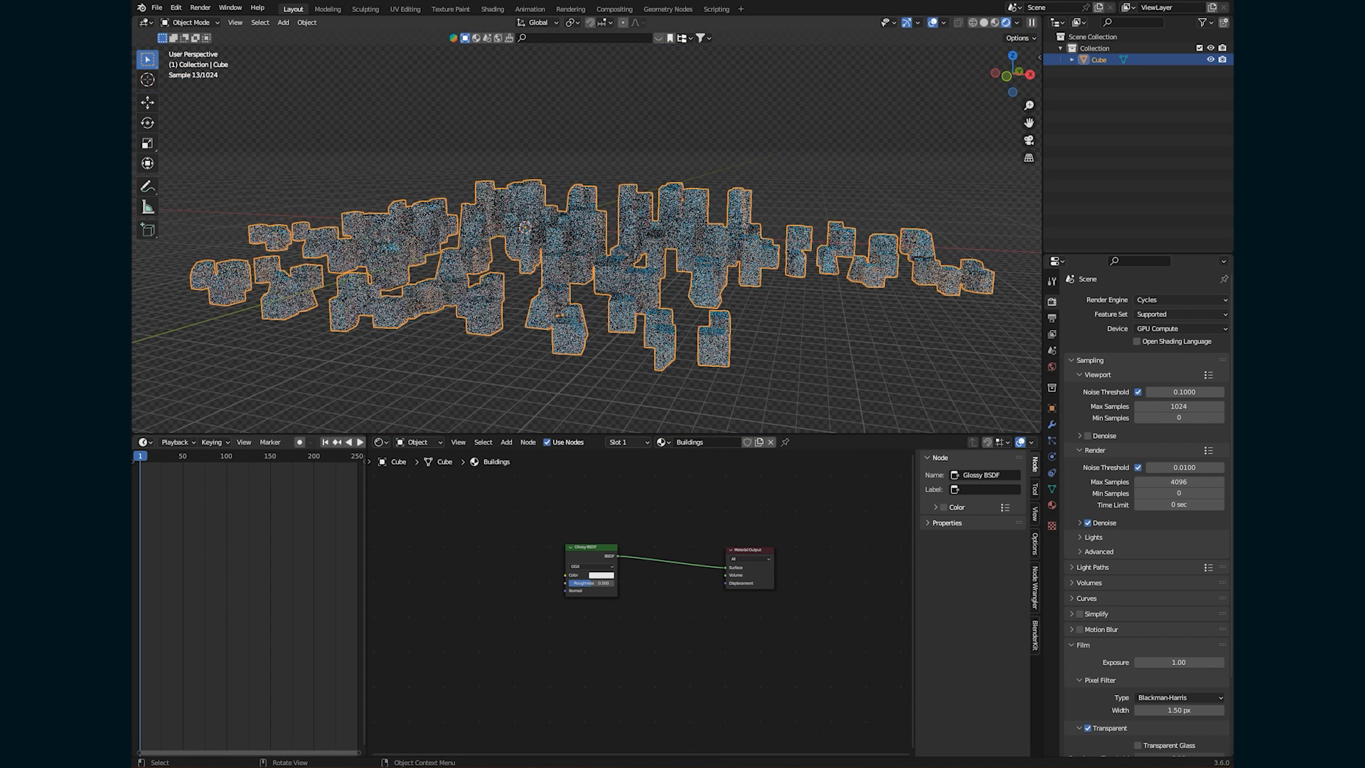
{"action": "scroll", "coordinate": [641, 597], "scroll_direction": "up", "scroll_amount": 3}
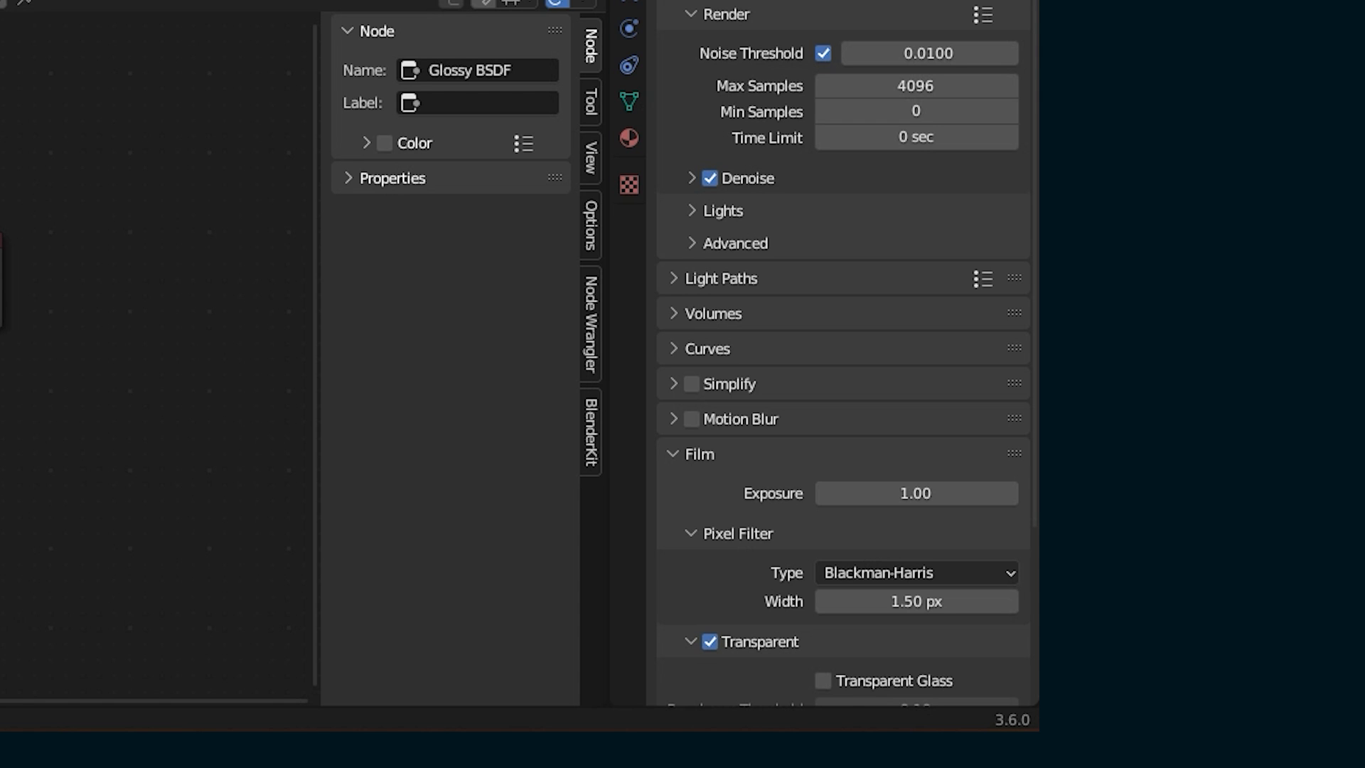
Add a Brick Texture node and connect its Color output to the Material Output's Displacement.
{"action": "key", "text": "shift+a"}
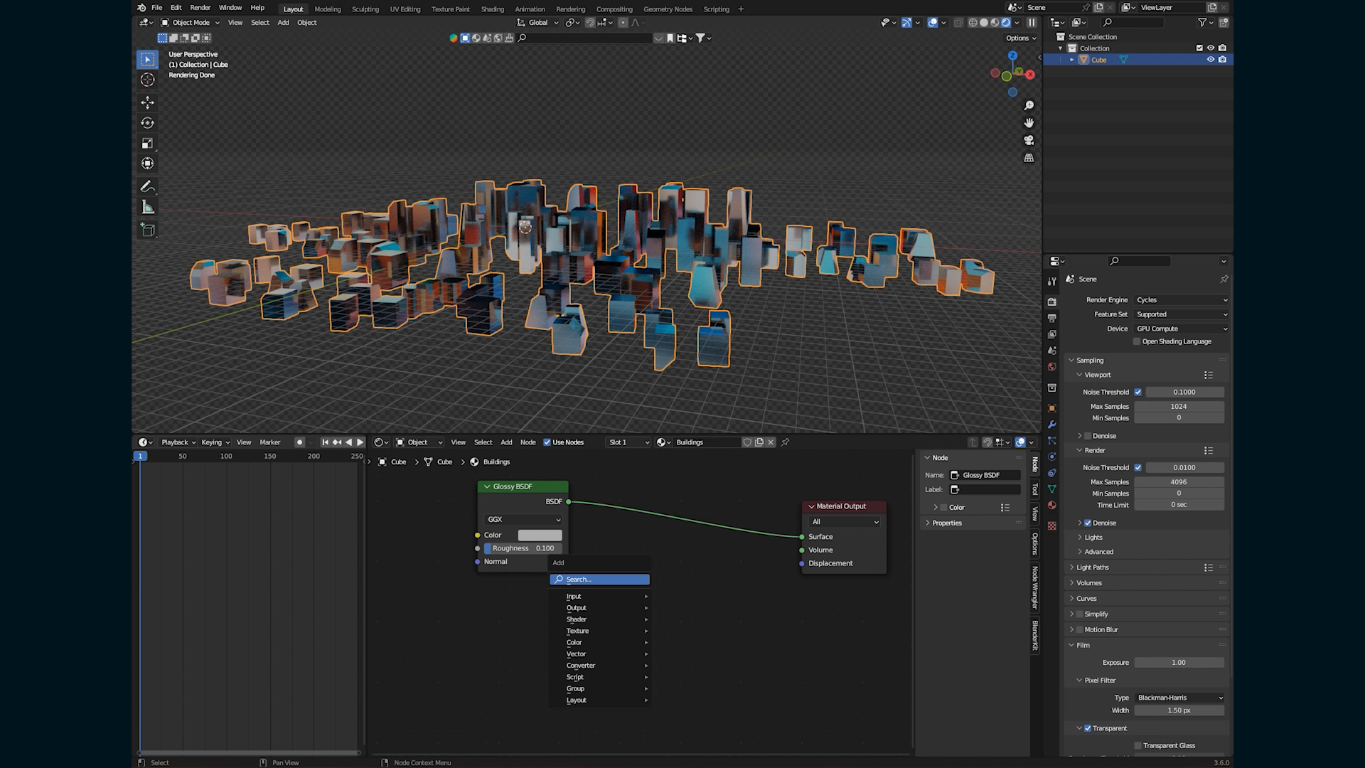
{"action": "left_click", "coordinate": [635, 579]}
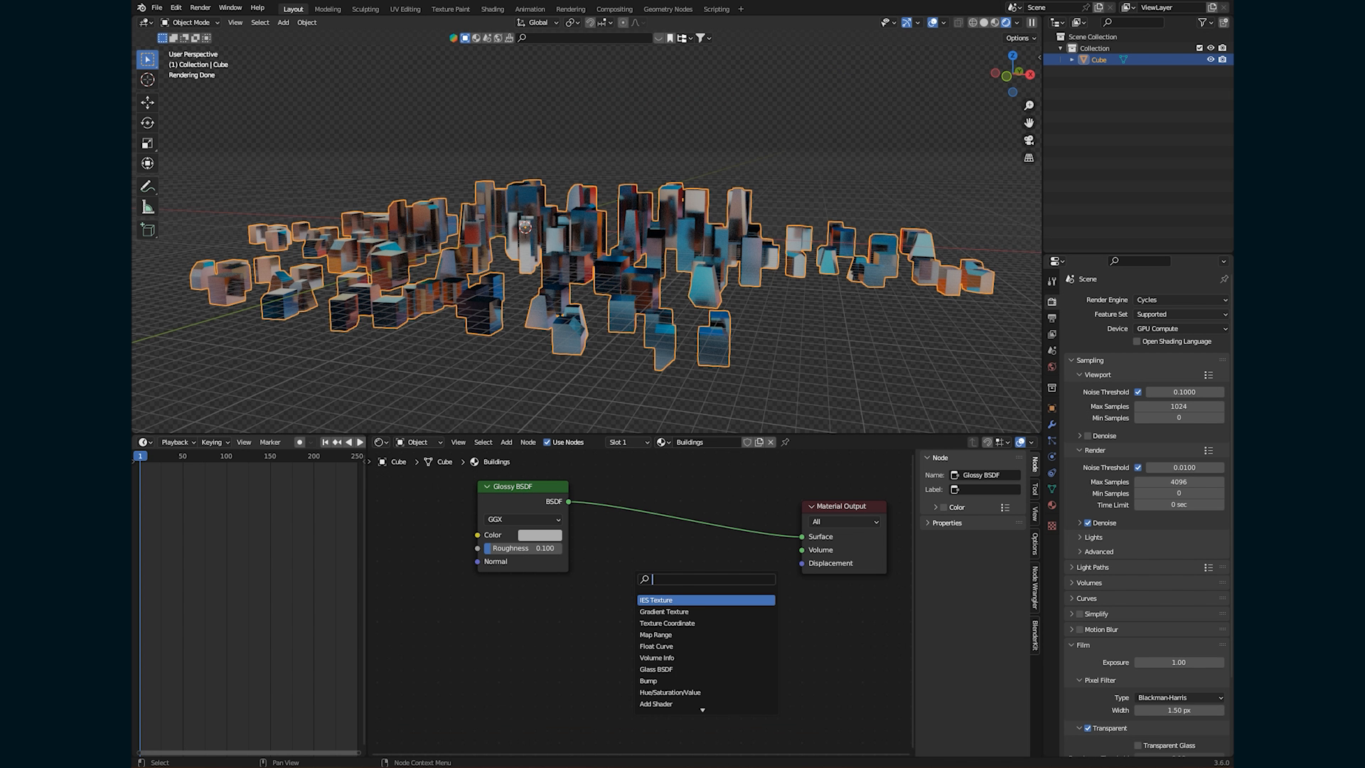
{"action": "key", "text": "Return"}
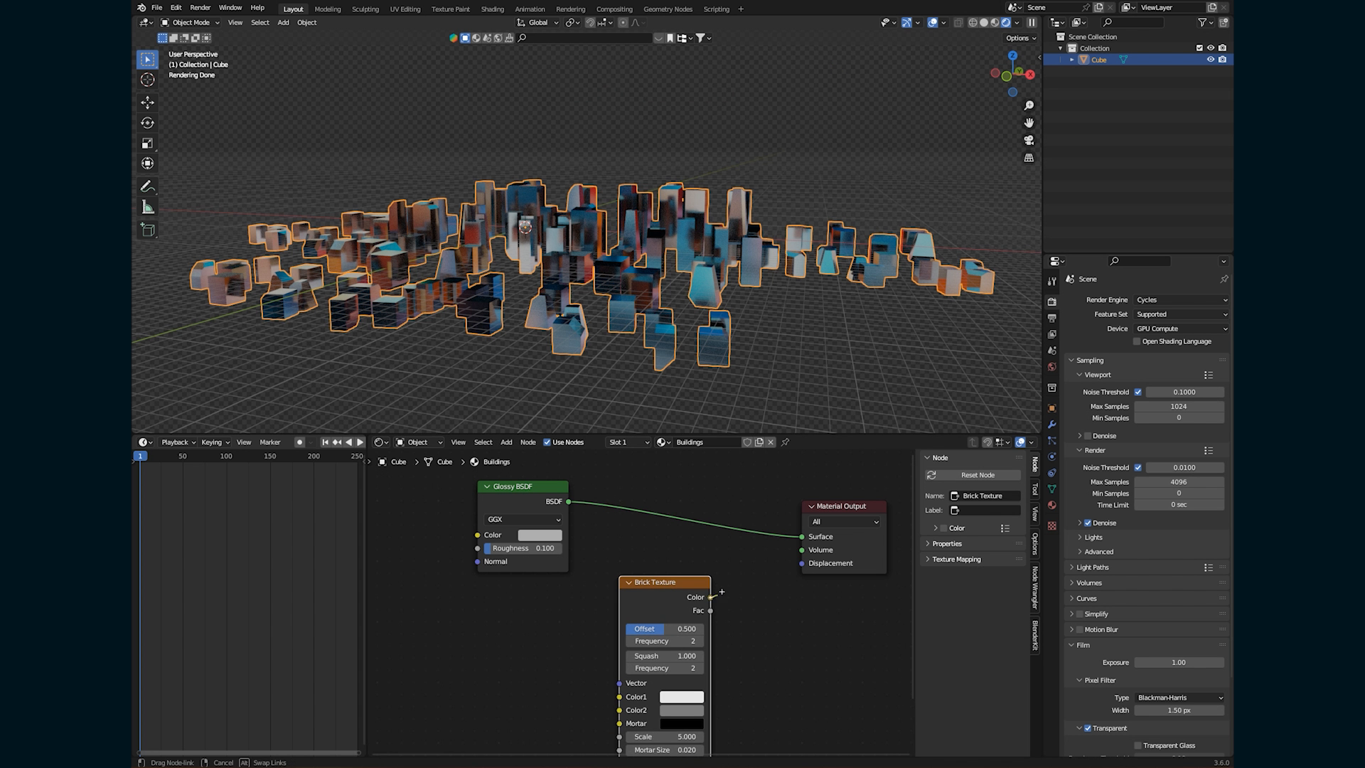
{"action": "left_click_drag", "start_coordinate": [711, 597], "coordinate": [802, 563]}
{"action": "scroll", "coordinate": [559, 398], "scroll_direction": "up", "scroll_amount": 7}
{"action": "scroll", "coordinate": [559, 397], "scroll_direction": "down", "scroll_amount": 2}
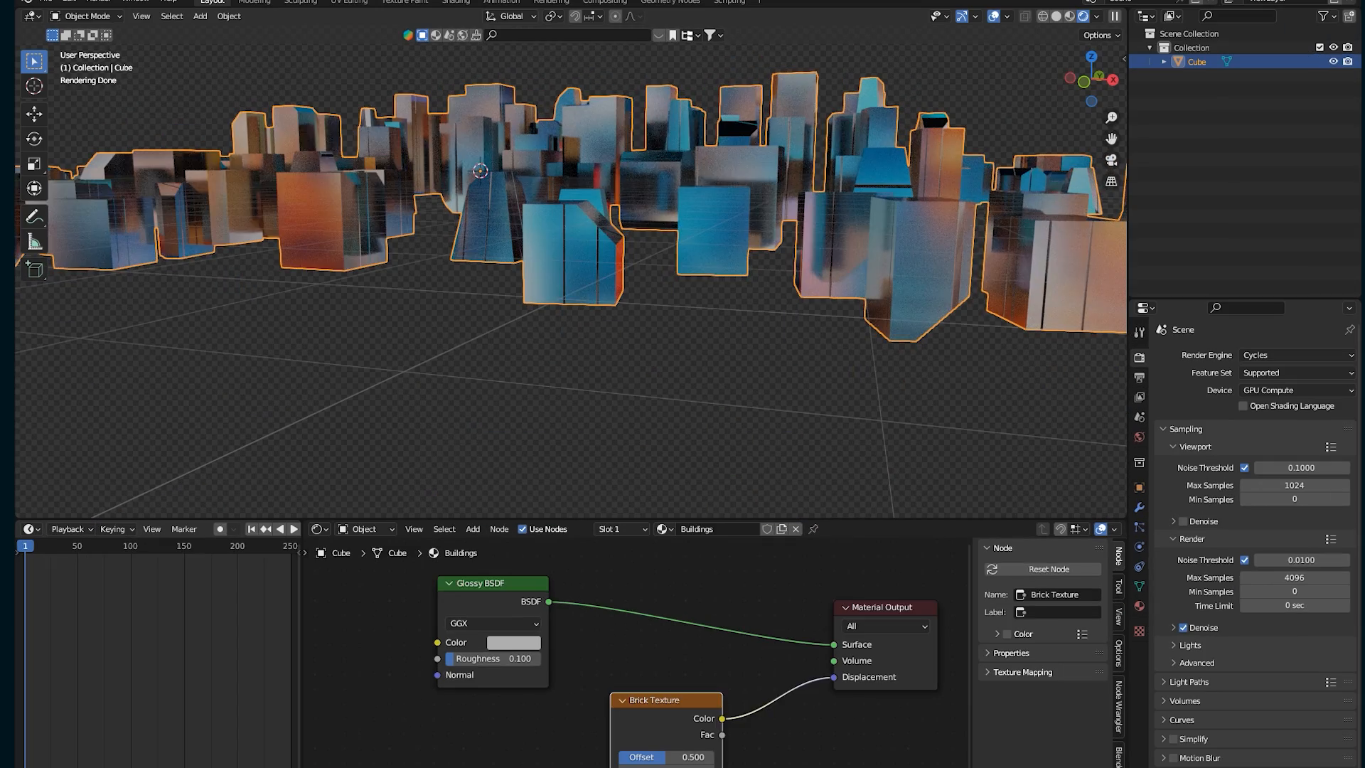
Add linked Texture Coordinate and Mapping nodes to the Brick Texture's Vector input.
{"action": "key", "text": "ctrl+t"}
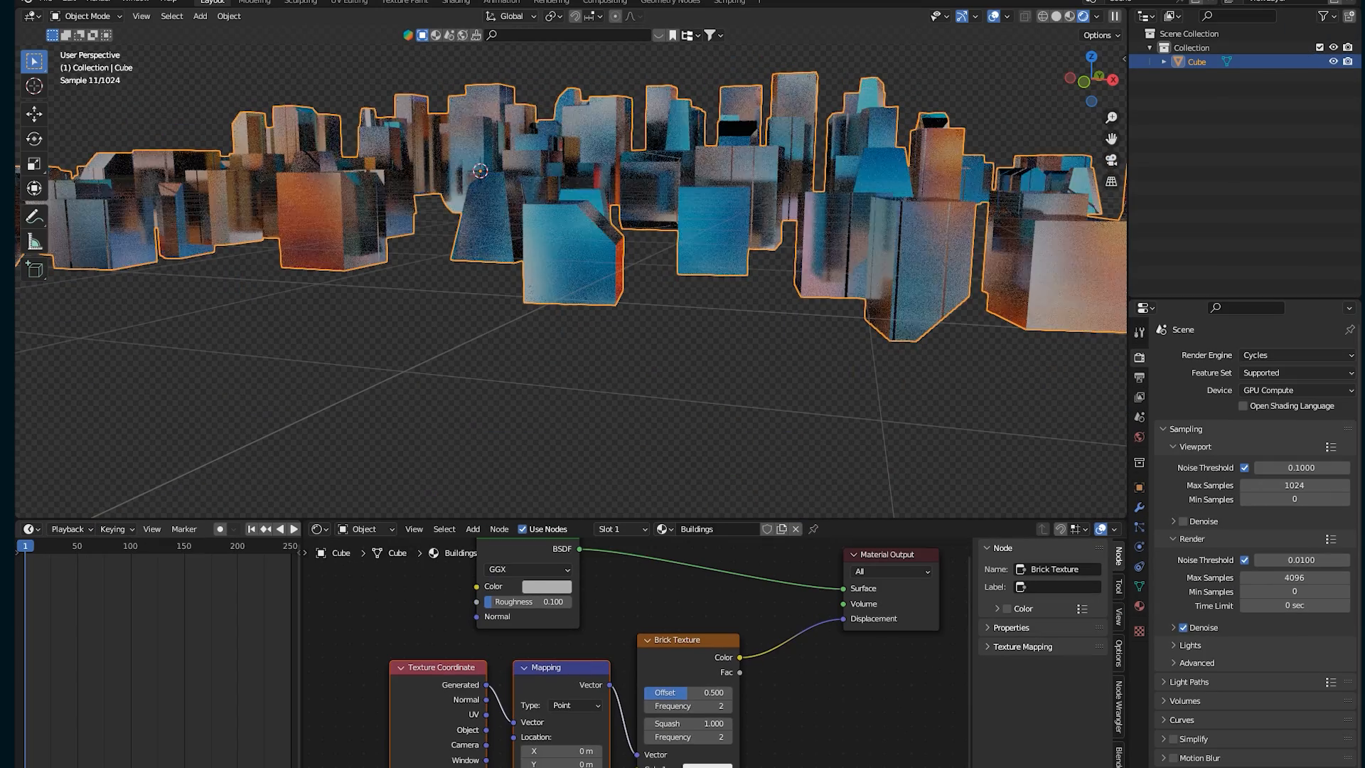
{"action": "middle_click_drag", "start_coordinate": [696, 285], "coordinate": [939, 316], "text": "shift"}
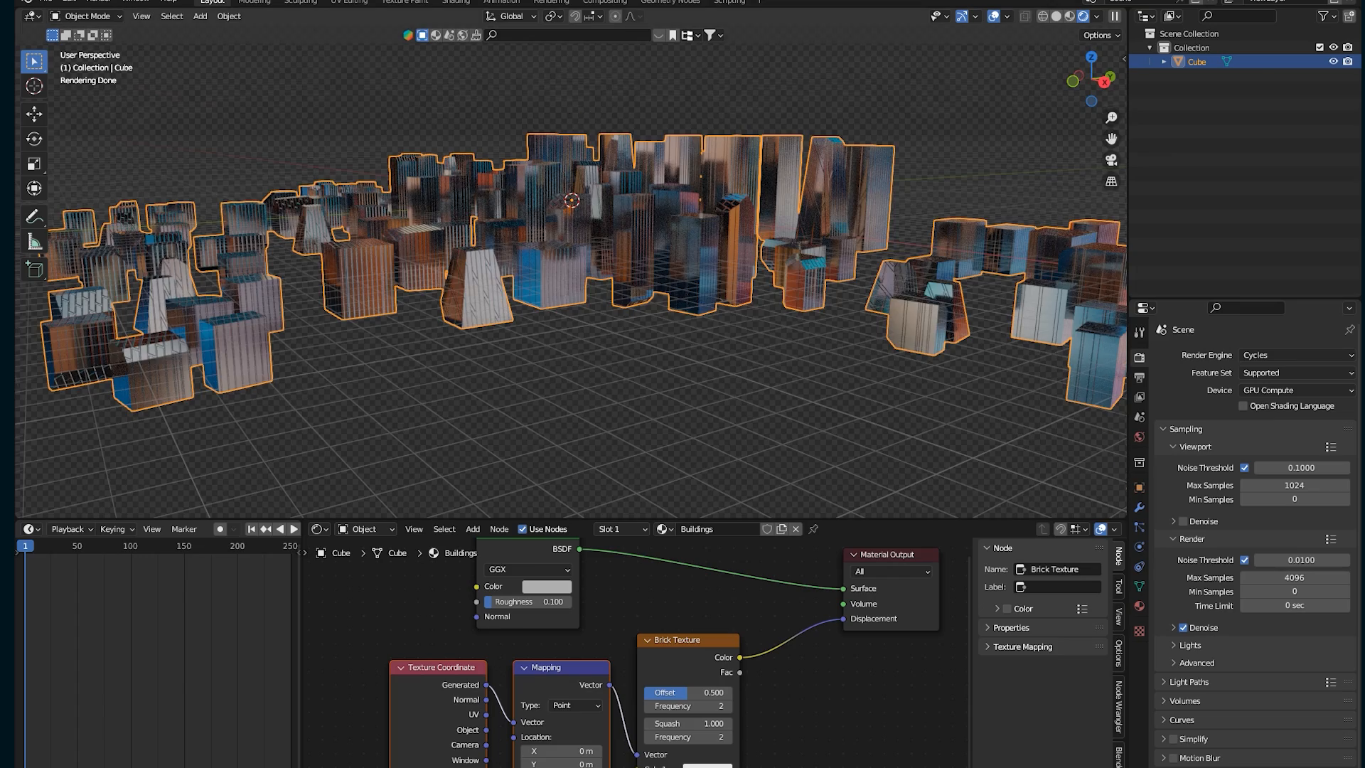
{"action": "middle_click_drag", "start_coordinate": [604, 298], "coordinate": [661, 377]}
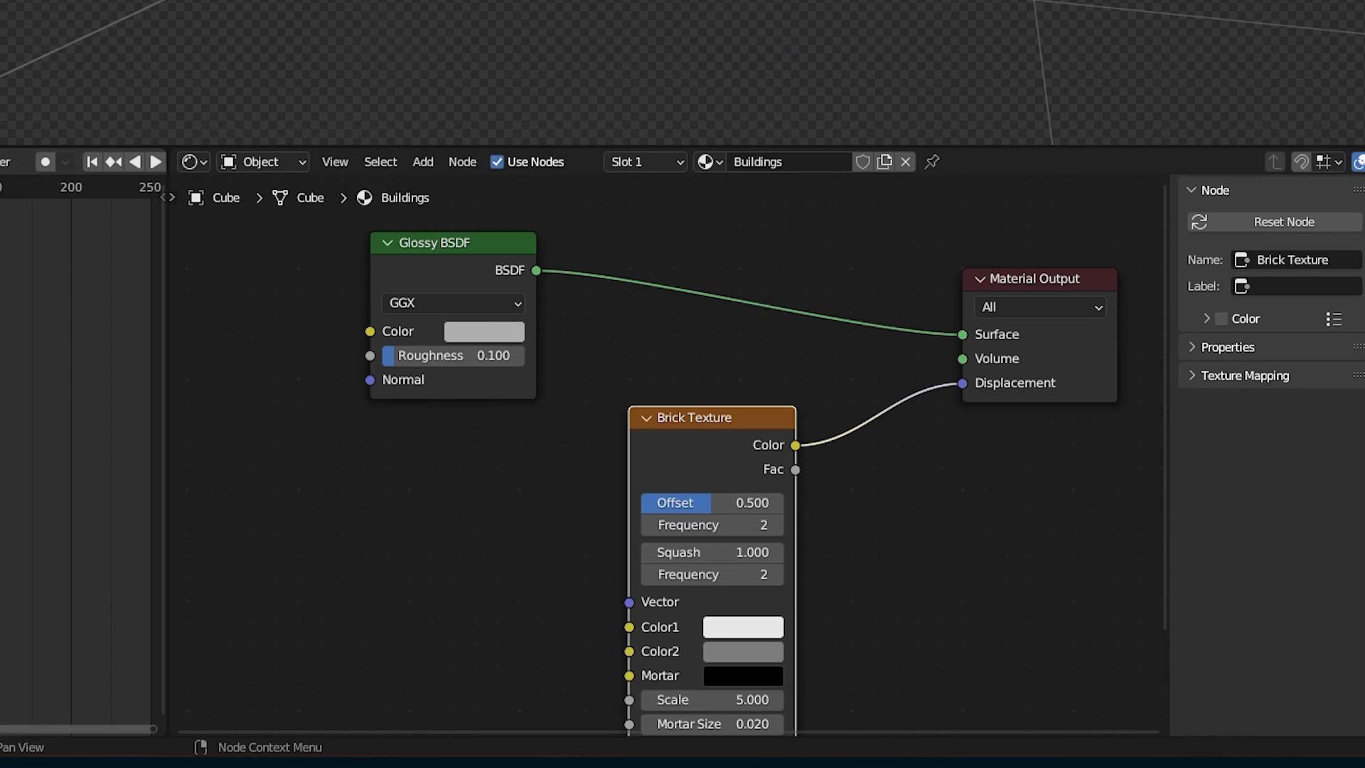
{"action": "key", "text": "ctrl+t"}
{"action": "middle_click_drag", "start_coordinate": [669, 498], "coordinate": [708, 397]}
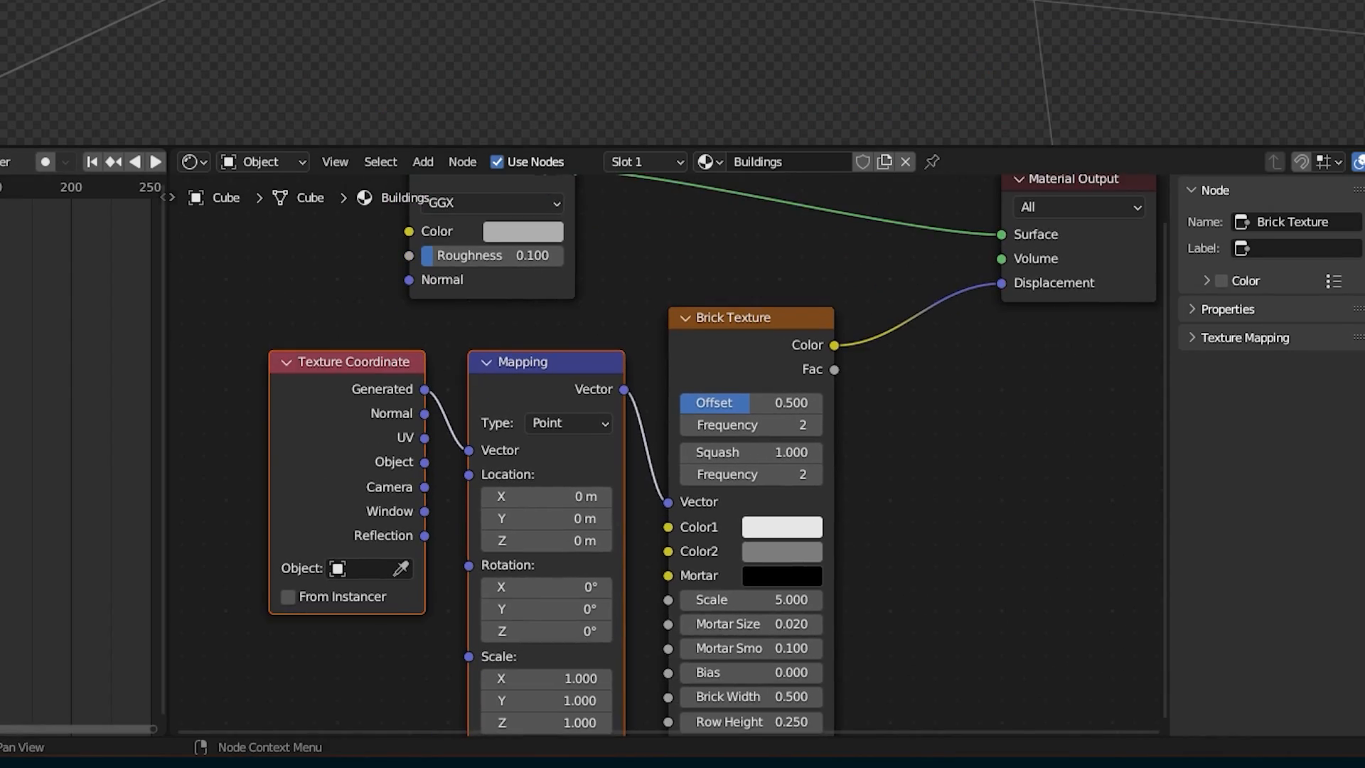
{"action": "scroll", "coordinate": [670, 455], "scroll_direction": "down", "scroll_amount": 1}
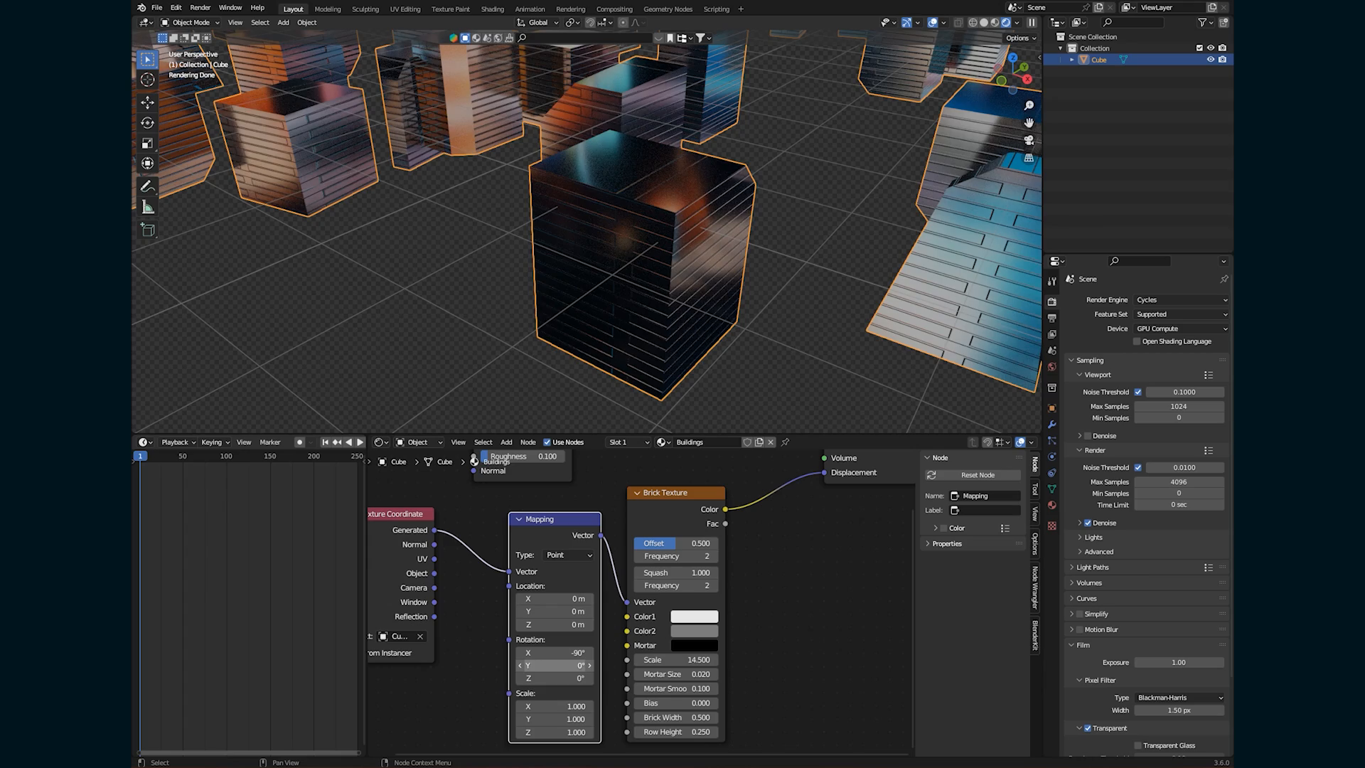
Try a different Z rotation in the Mapping node and undo it.
{"action": "left_click_drag", "start_coordinate": [555, 679], "coordinate": [588, 678]}
{"action": "key", "text": "ctrl+z"}
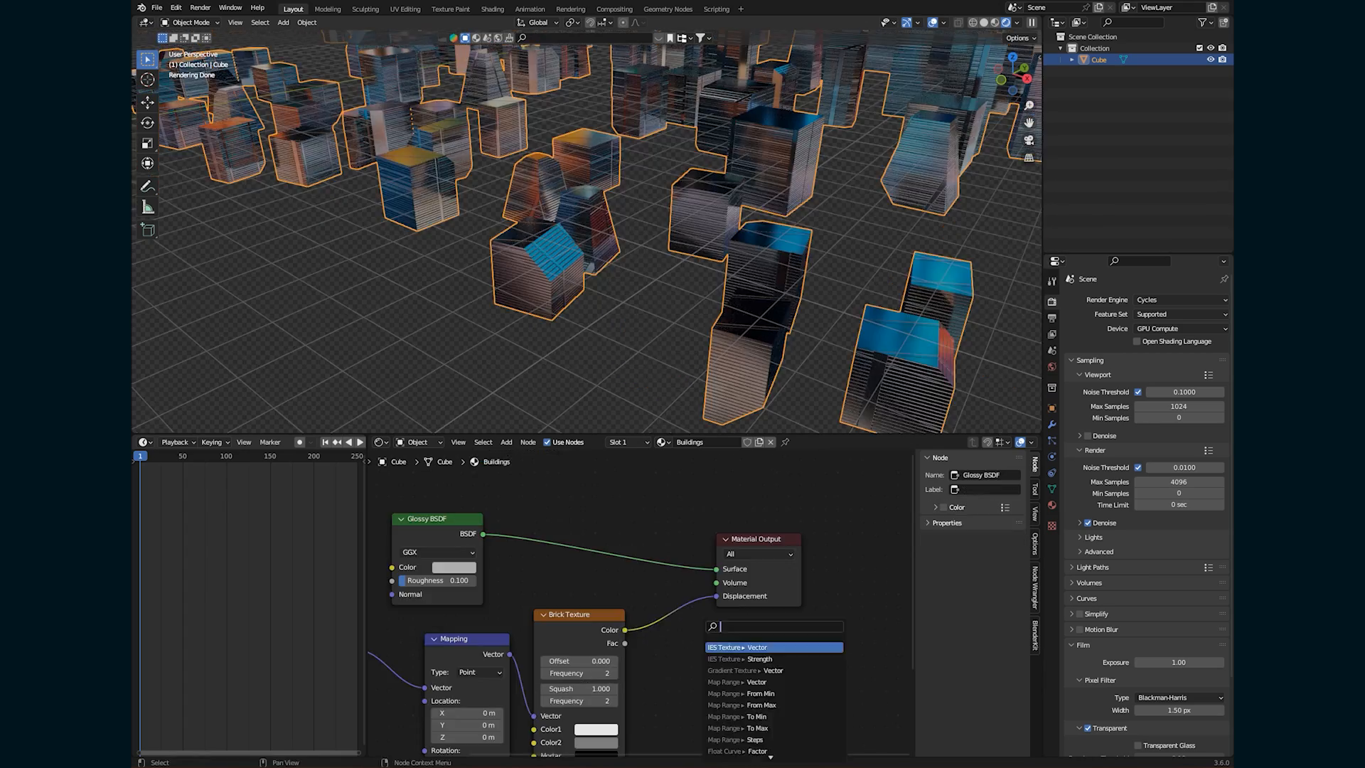
Insert a Mix Color node between Brick Texture and Displacement, and connect a Musgrave Texture's Height to its B input.
{"action": "key", "text": "Return"}
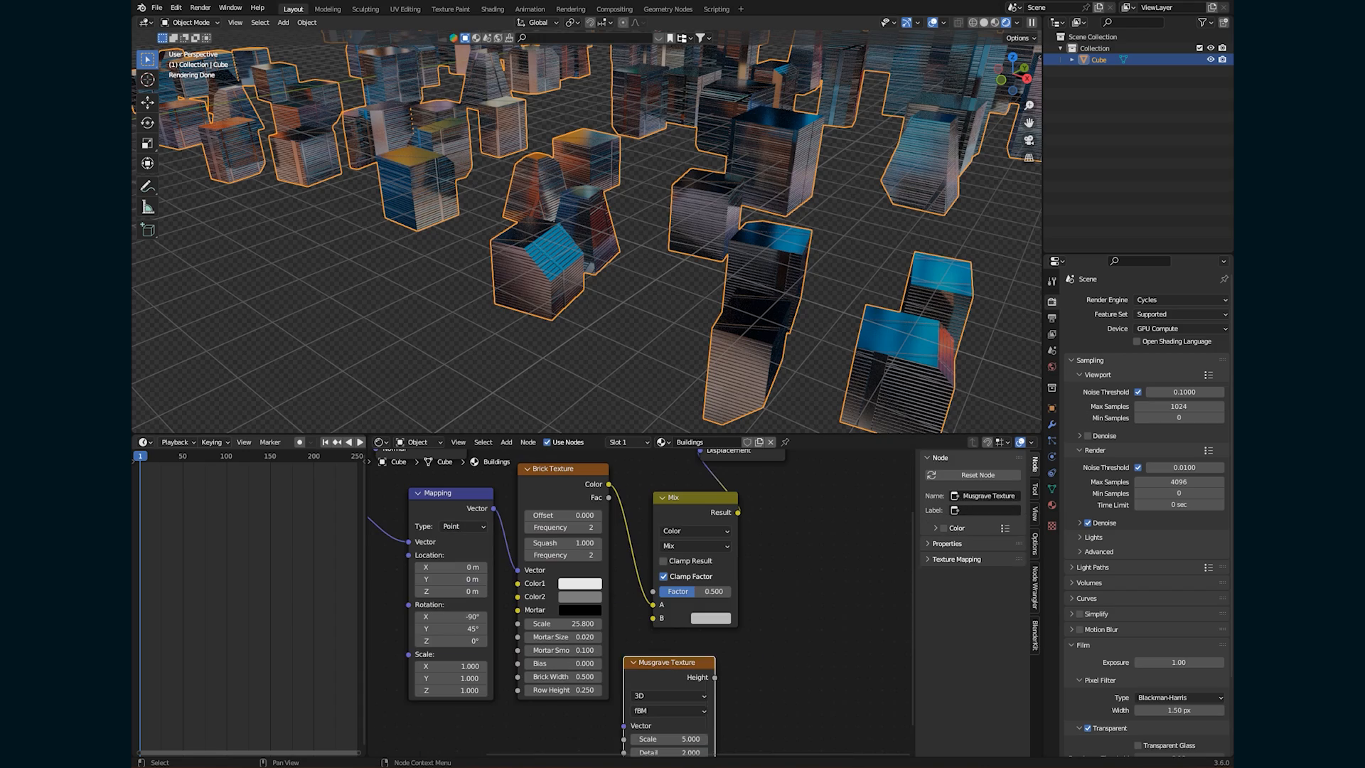
{"action": "left_click_drag", "start_coordinate": [715, 676], "coordinate": [652, 618]}
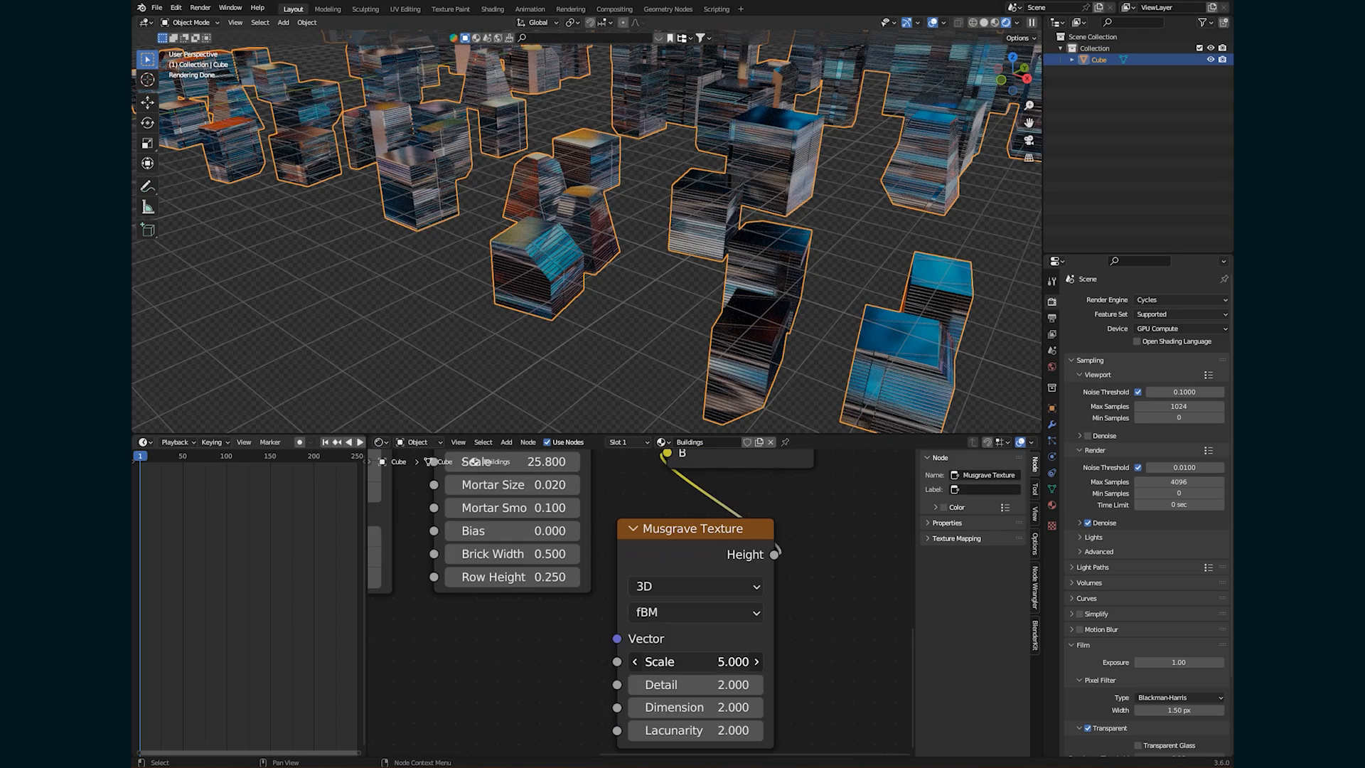
Adjust the Musgrave Texture's Scale while previewing the node's pattern on the buildings.
{"action": "left_click_drag", "start_coordinate": [695, 662], "coordinate": [582, 662]}
{"action": "left_click", "coordinate": [697, 530], "text": "ctrl+shift"}
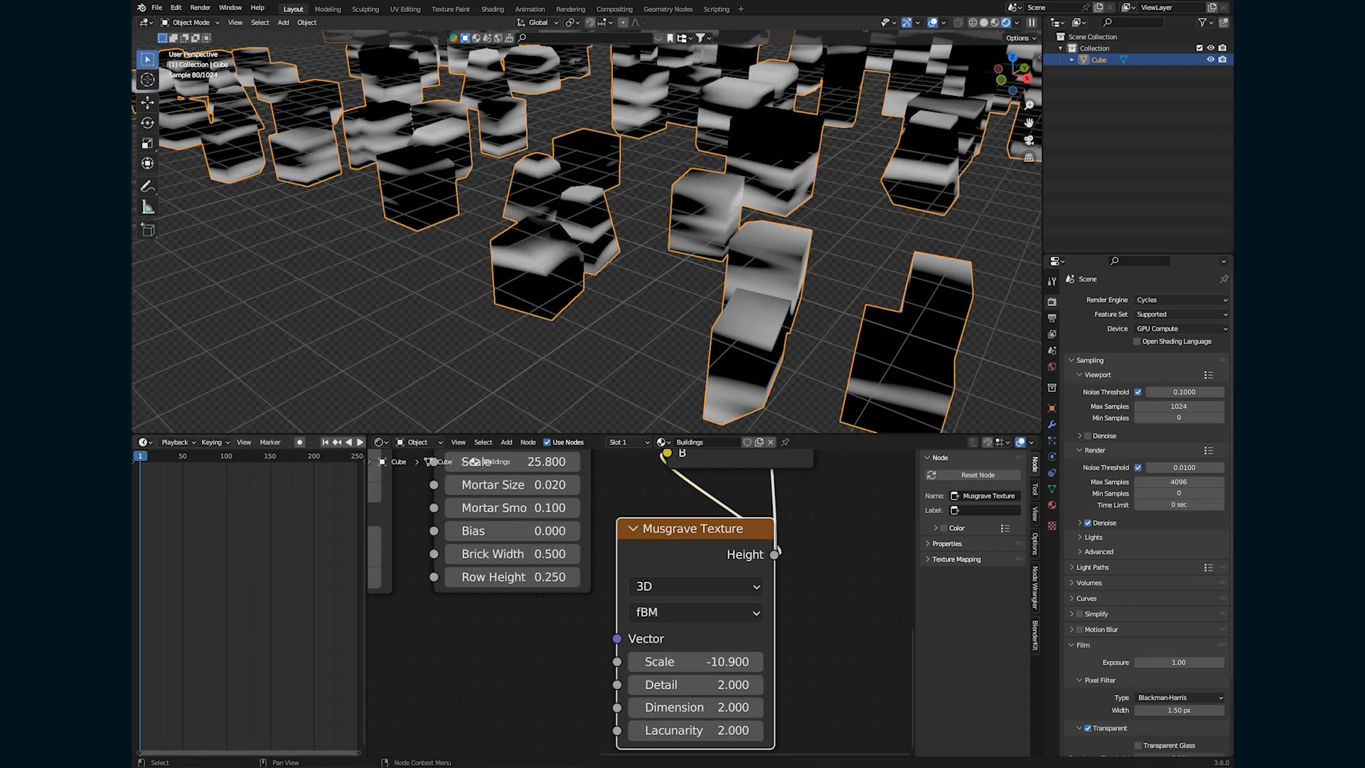
{"action": "left_click_drag", "start_coordinate": [695, 662], "coordinate": [770, 661]}
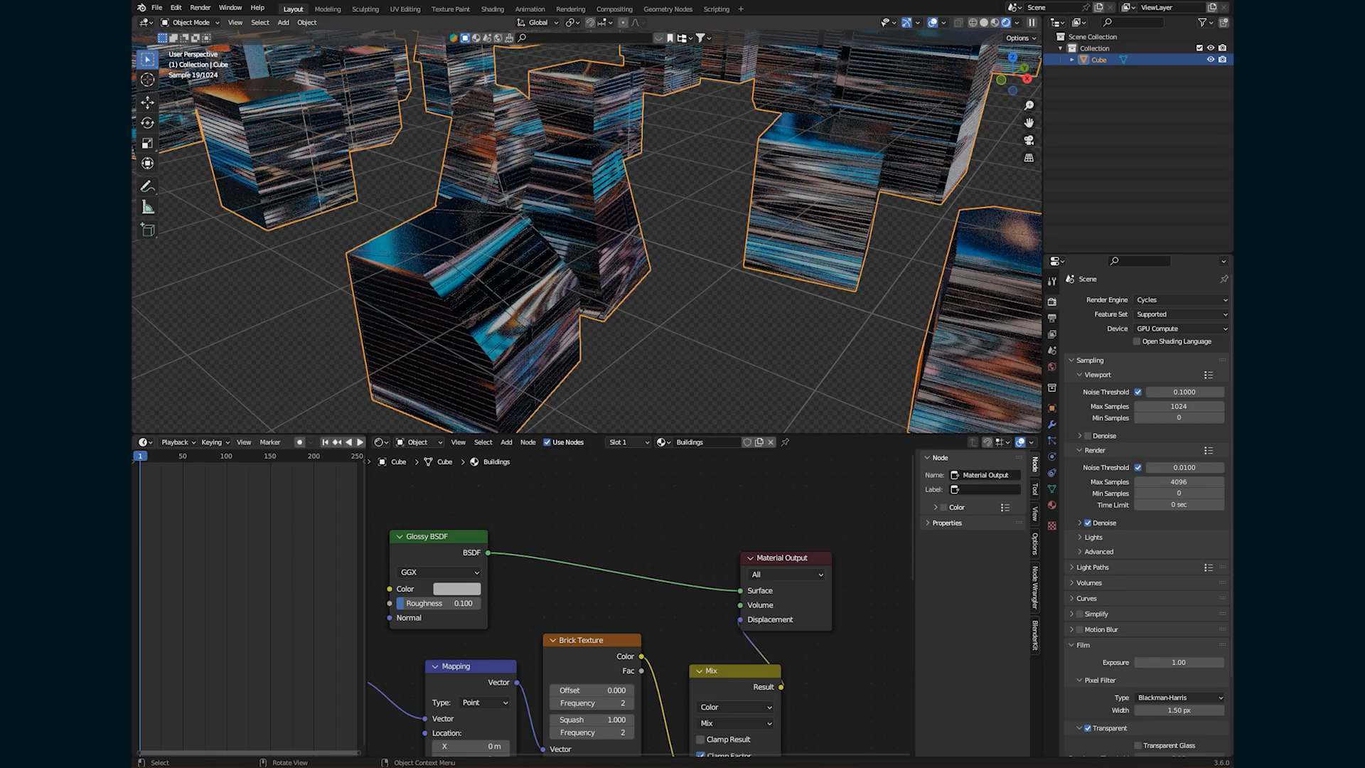
Create an Add Shader node fed by the Glossy BSDF and a new Emission node.
{"action": "scroll", "coordinate": [587, 232], "scroll_direction": "down", "scroll_amount": 3}
{"action": "middle_click_drag", "start_coordinate": [590, 285], "coordinate": [572, 203], "text": "shift"}
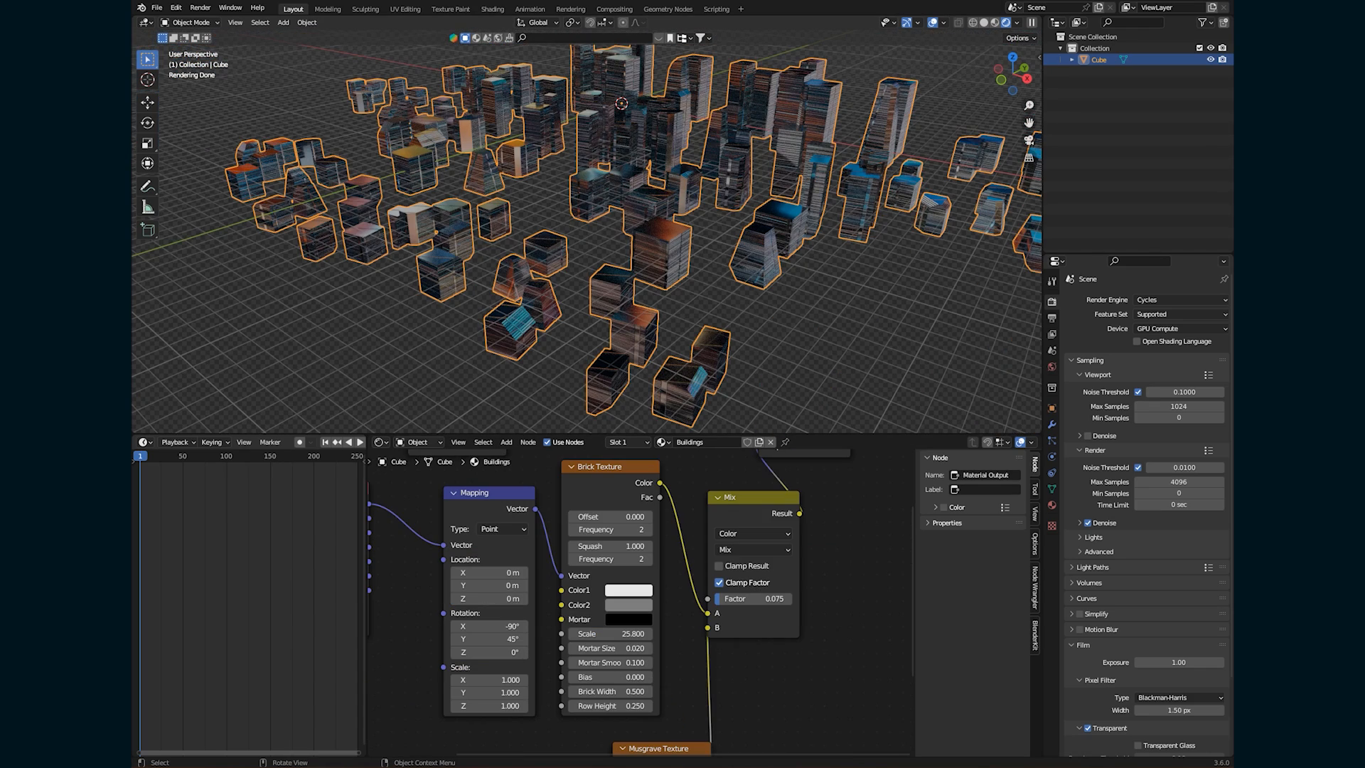
{"action": "middle_click_drag", "start_coordinate": [682, 604], "coordinate": [674, 714]}
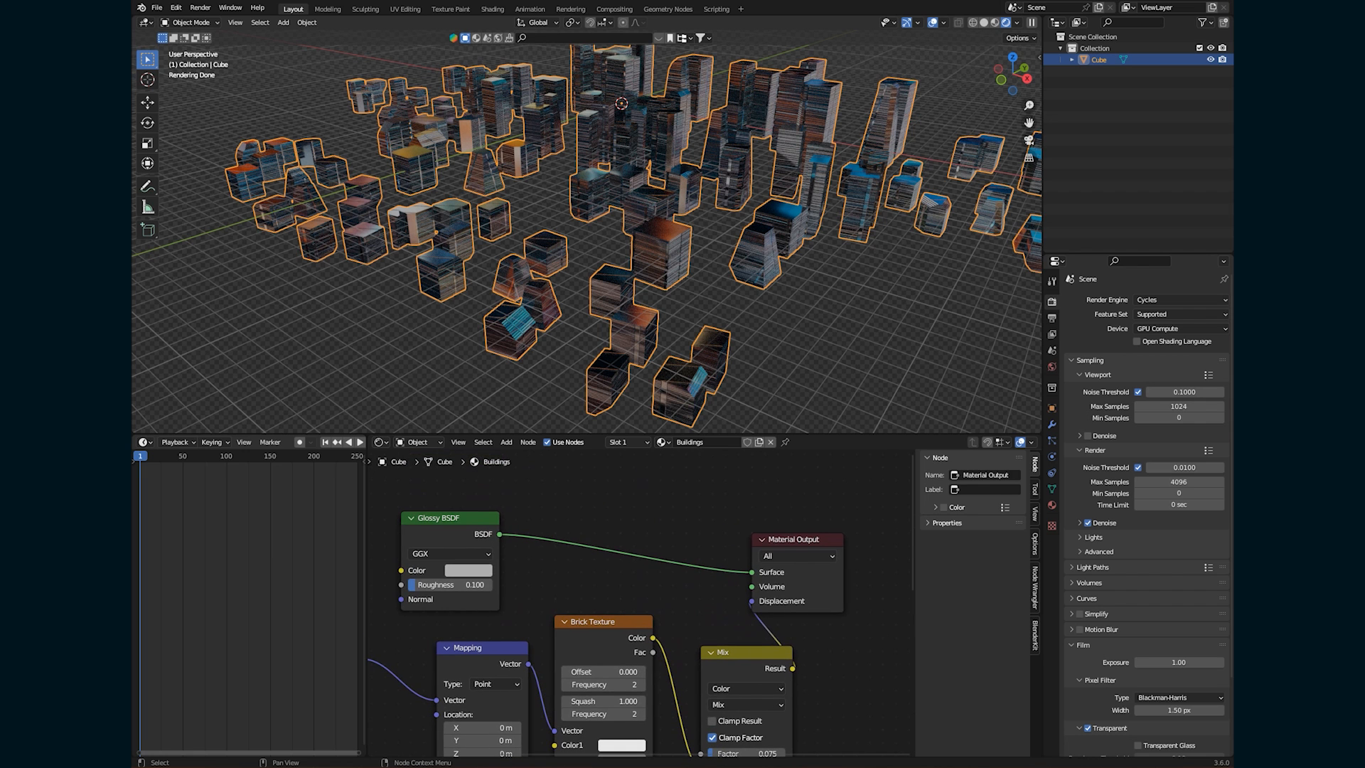
{"action": "left_click_drag", "start_coordinate": [499, 534], "coordinate": [657, 514]}
{"action": "key", "text": "Return"}
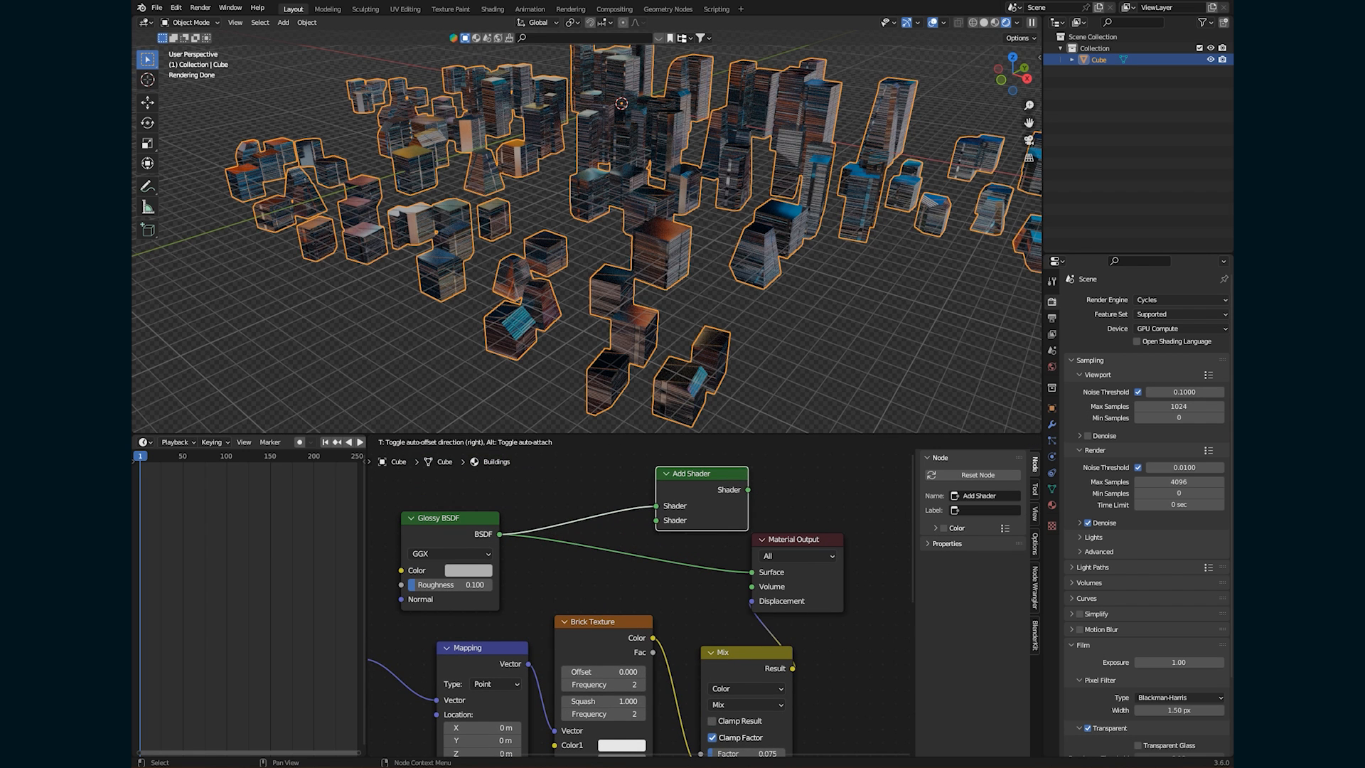
{"action": "left_click_drag", "start_coordinate": [666, 517], "coordinate": [491, 492]}
{"action": "type", "text": "em"}
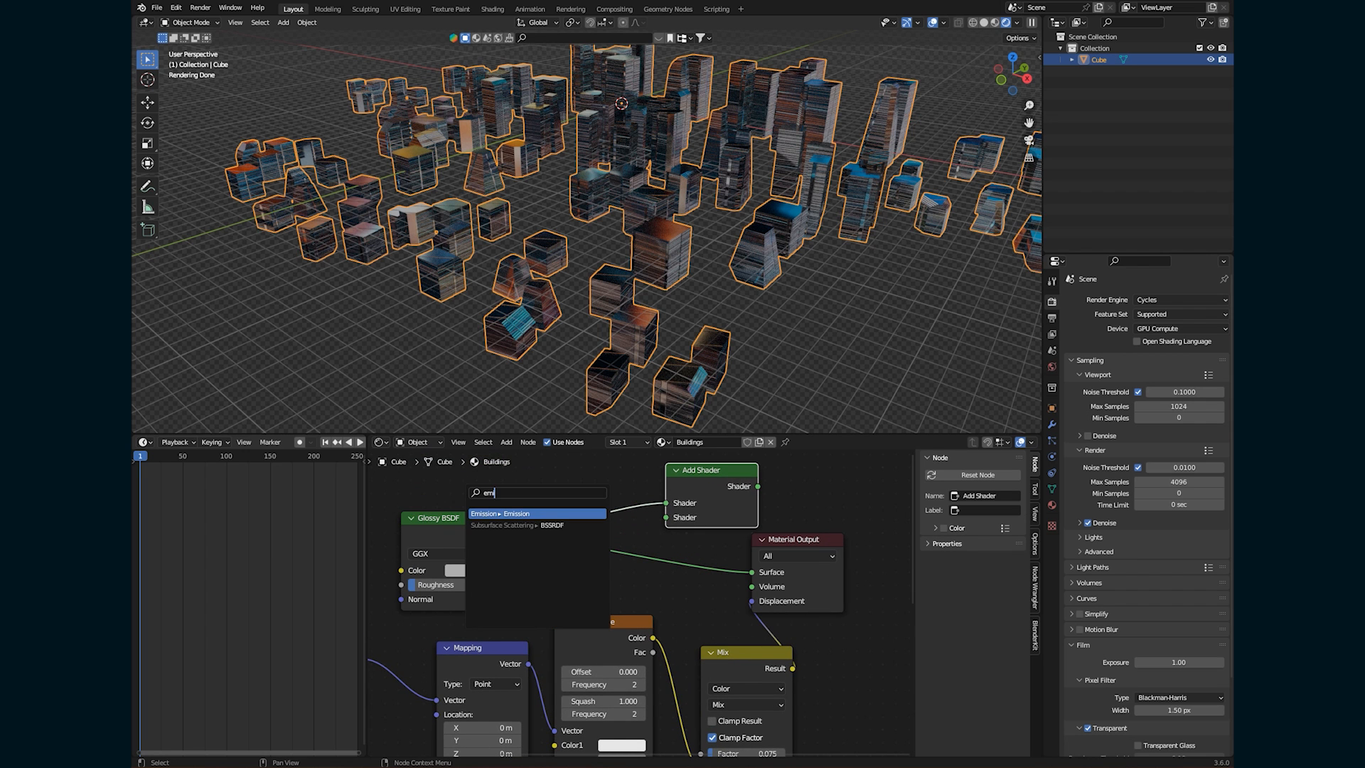
{"action": "key", "text": "Return"}
Add an Image Texture node with City-Skyline copy.jpg and connect its Color to the Emission node's Color.
{"action": "left_click_drag", "start_coordinate": [681, 540], "coordinate": [530, 541]}
{"action": "type", "text": "im"}
{"action": "key", "text": "Return"}
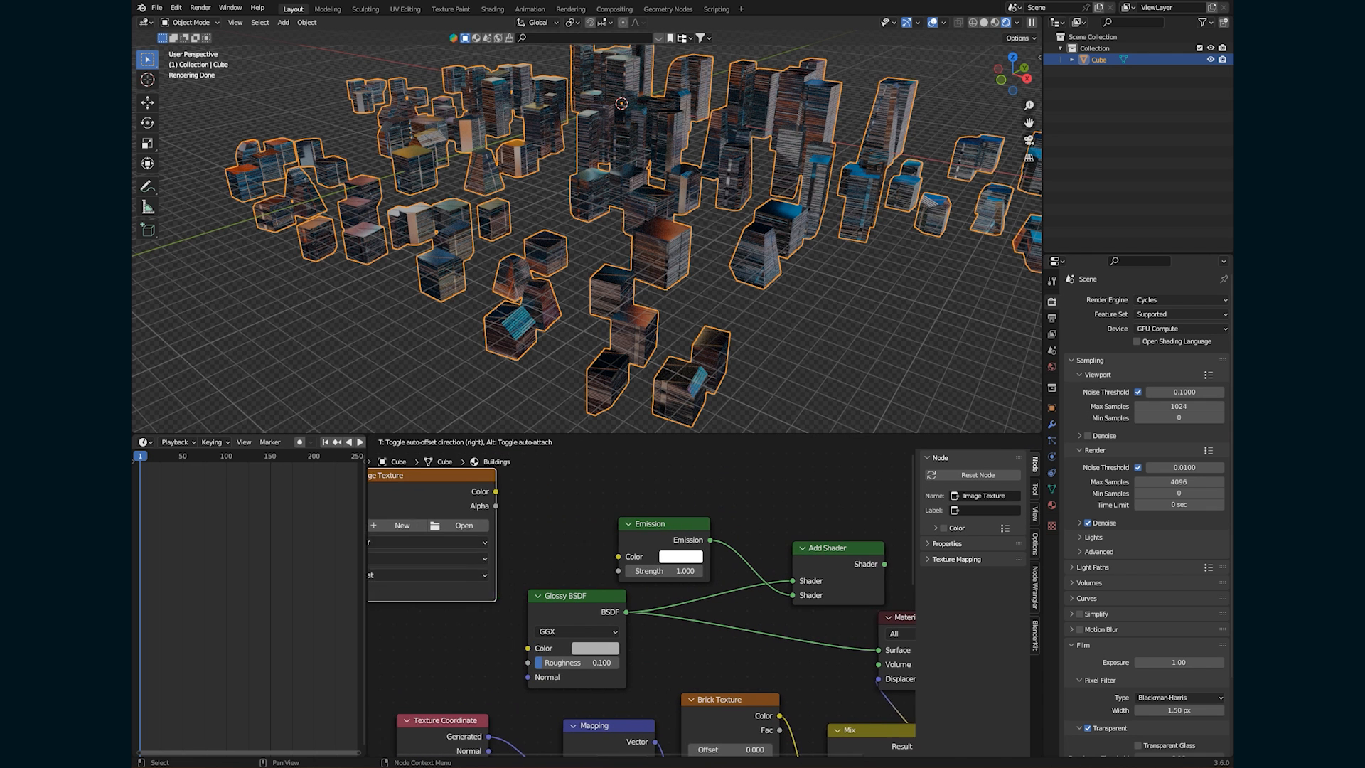
{"action": "left_click_drag", "start_coordinate": [702, 546], "coordinate": [709, 556]}
Unwrap the whole city mesh with Project from View from a low perspective side view.
{"action": "key", "text": "KP_1"}
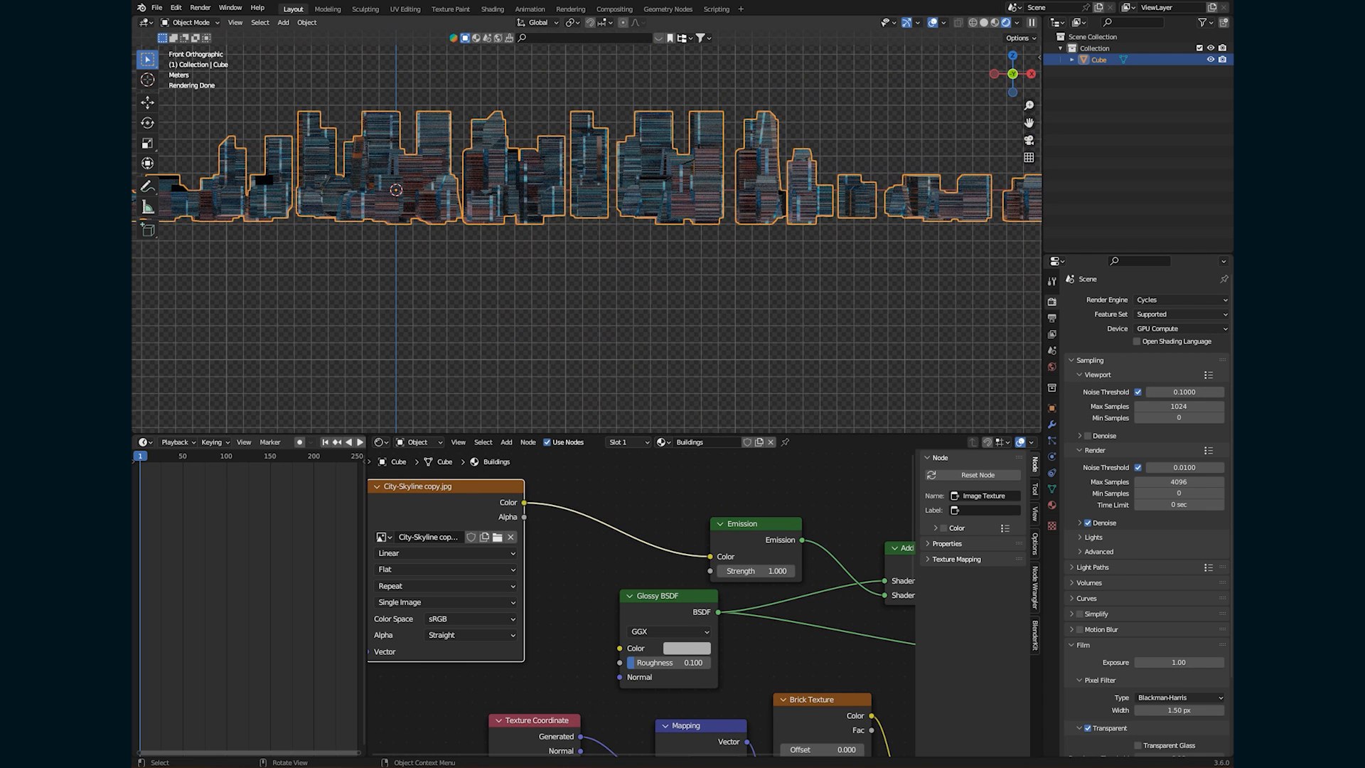
{"action": "key", "text": "KP_5"}
{"action": "key", "text": "KP_3"}
{"action": "key", "text": "KP_5"}
{"action": "key", "text": "ctrl+KP_1"}
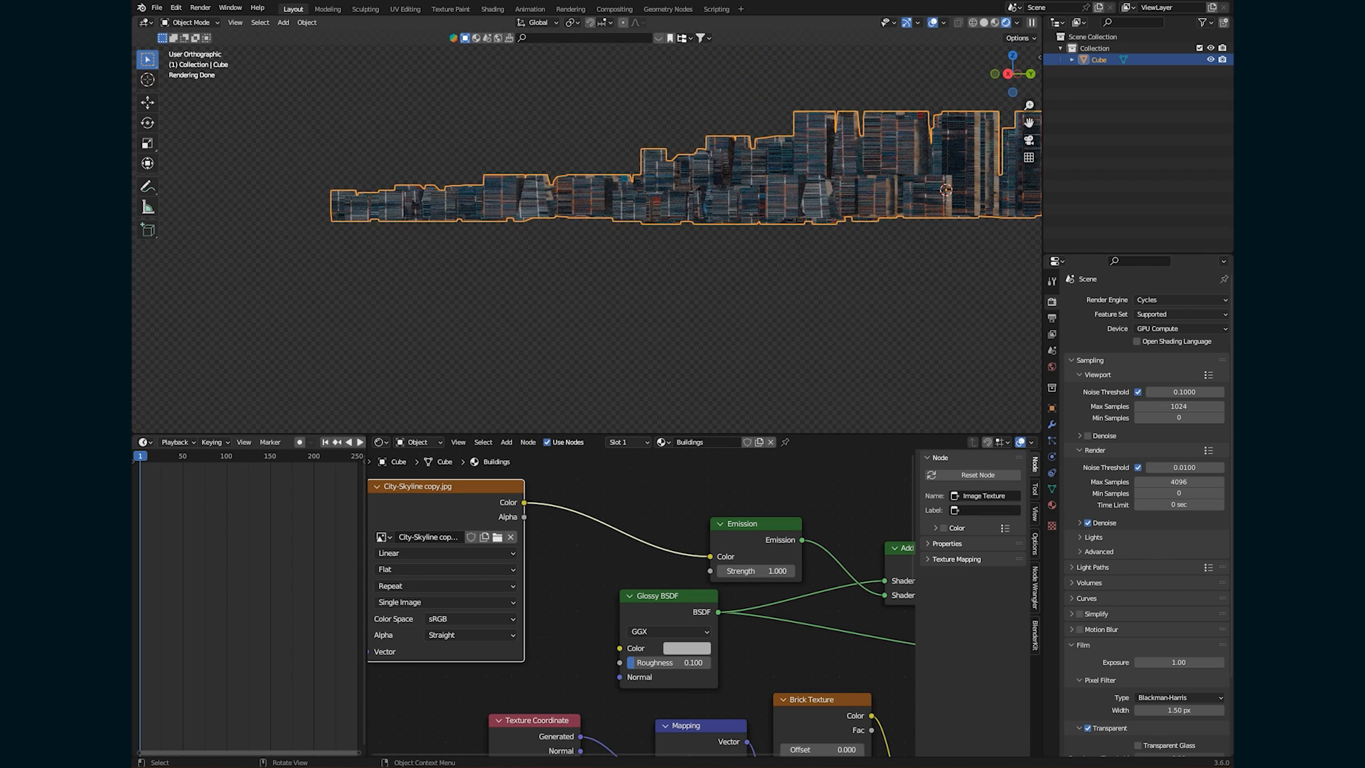
{"action": "key", "text": "KP_7"}
{"action": "middle_click_drag", "start_coordinate": [587, 312], "coordinate": [657, 156]}
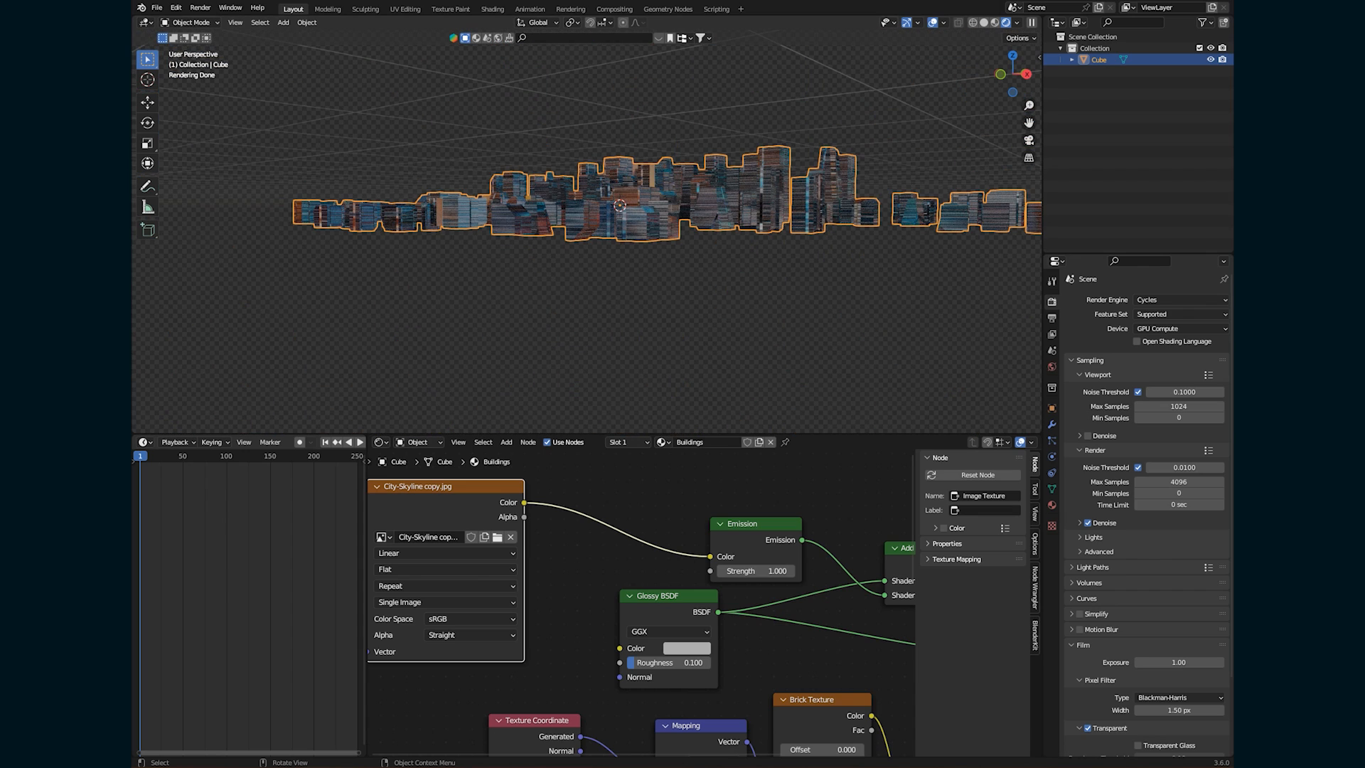
{"action": "key", "text": "Tab"}
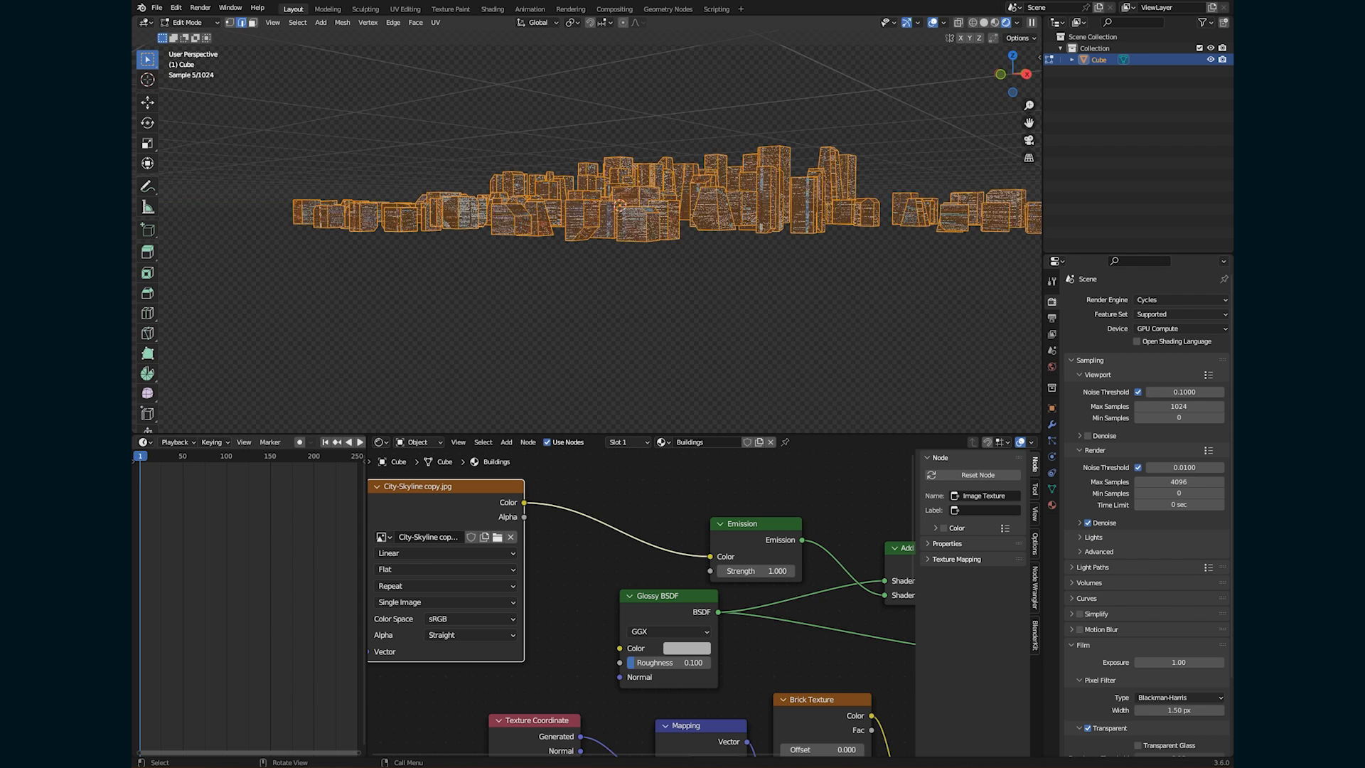
{"action": "key", "text": "u"}
{"action": "key", "text": "Return"}
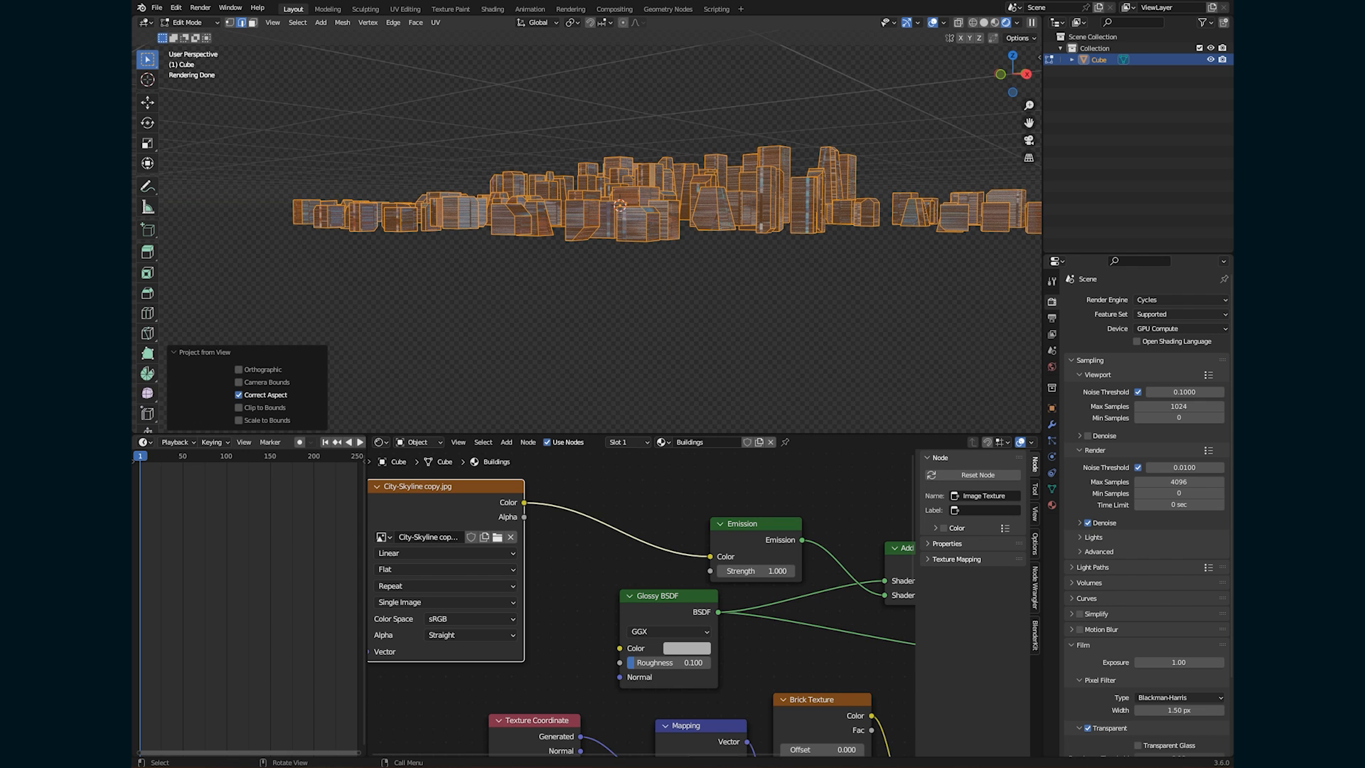
Connect the Add Shader to the Material Output's Surface, and preview the Emission node alone on the buildings.
{"action": "scroll", "coordinate": [645, 608], "scroll_direction": "down", "scroll_amount": 2}
{"action": "middle_click_drag", "start_coordinate": [645, 607], "coordinate": [508, 591]}
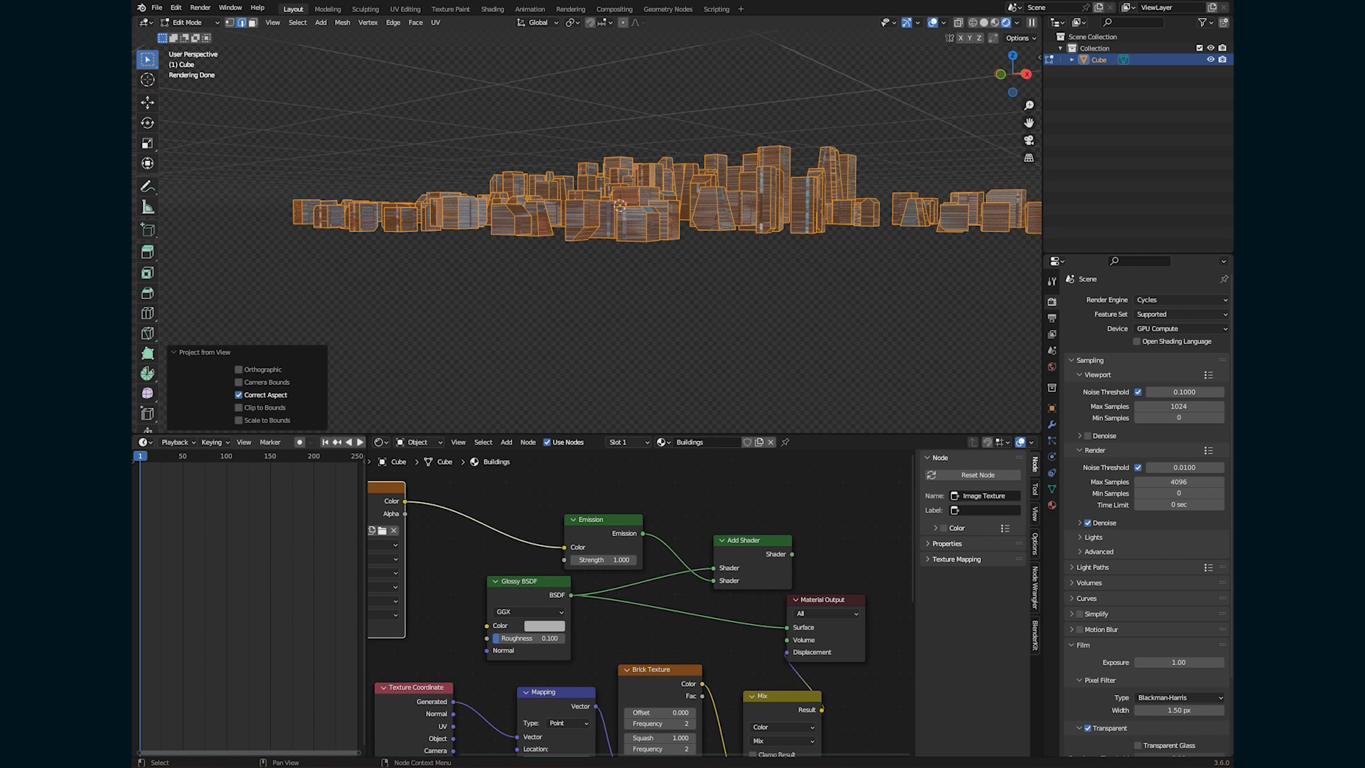
{"action": "left_click", "coordinate": [752, 555], "text": "ctrl+shift"}
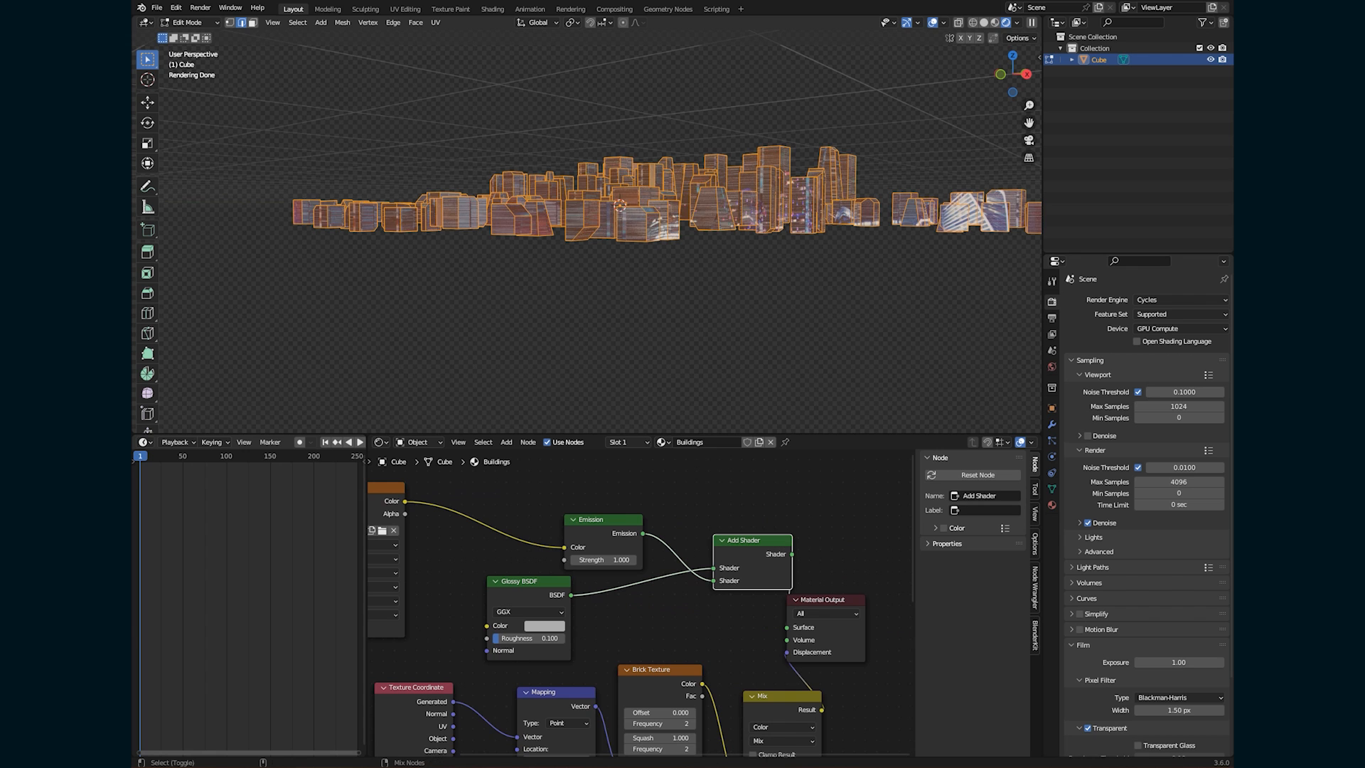
{"action": "left_click", "coordinate": [603, 540], "text": "ctrl+shift"}
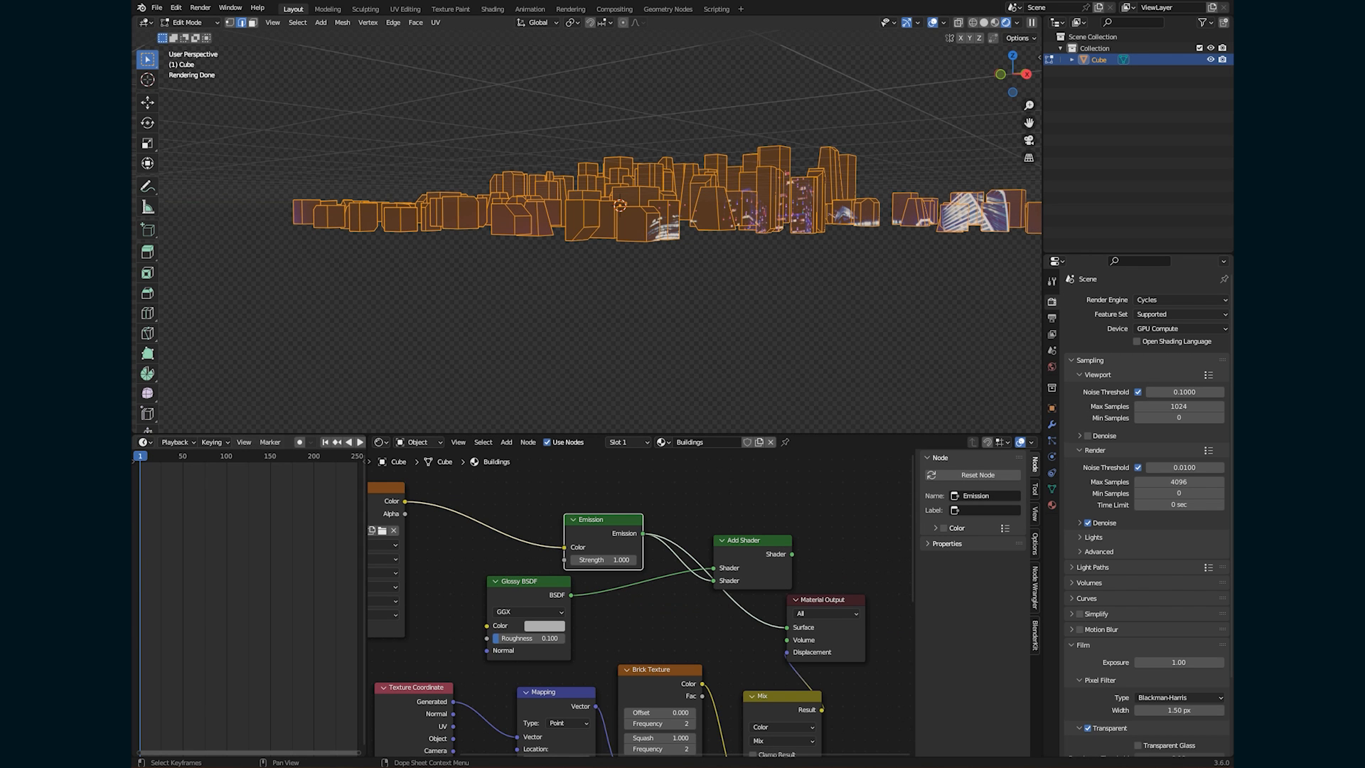
Change the timeline area into a UV Editor and widen it.
{"action": "left_click", "coordinate": [143, 442]}
{"action": "left_click", "coordinate": [170, 500]}
{"action": "left_click_drag", "start_coordinate": [366, 569], "coordinate": [811, 577]}
Select all UVs and move them over the top-row night skyline photos of City-Skyline copy.jpg.
{"action": "scroll", "coordinate": [476, 604], "scroll_direction": "down", "scroll_amount": 7}
{"action": "middle_click_drag", "start_coordinate": [477, 604], "coordinate": [457, 585]}
{"action": "key", "text": "a"}
{"action": "key", "text": "g"}
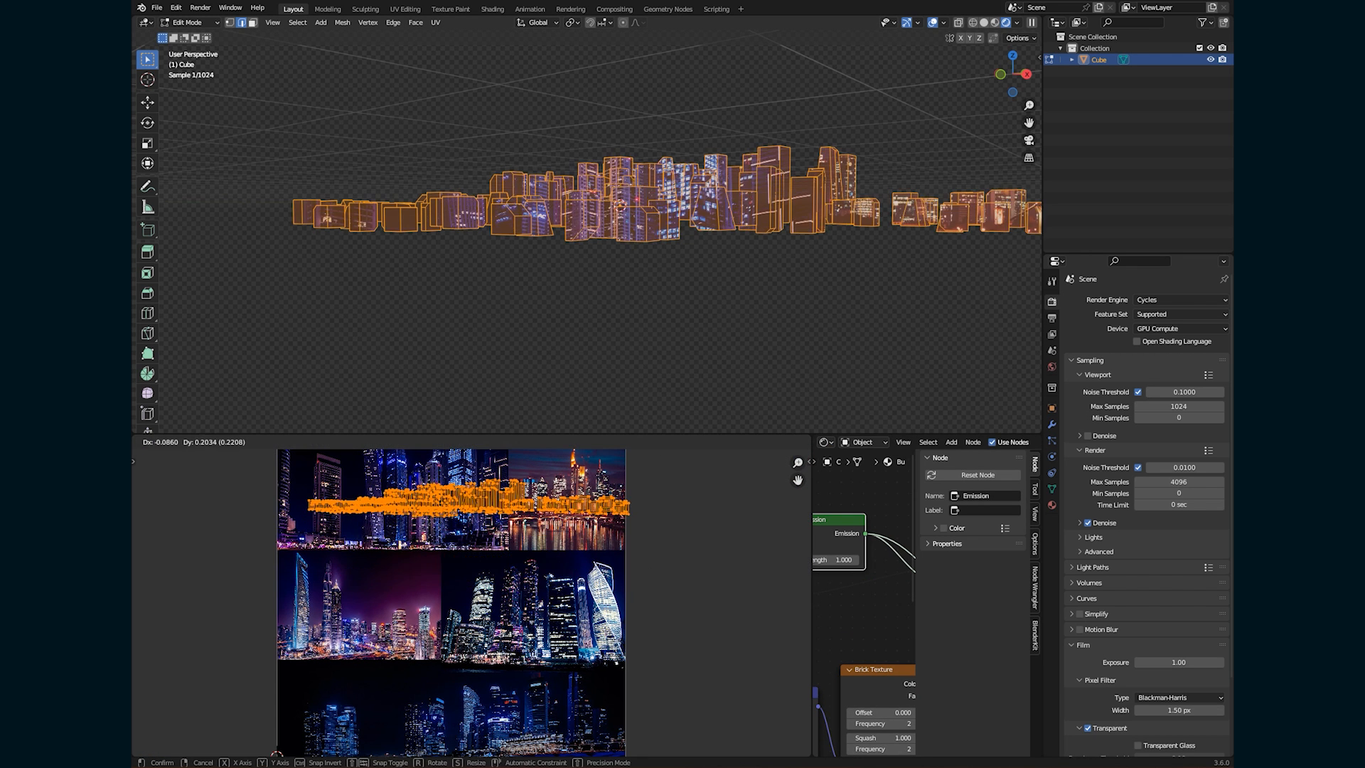
{"action": "left_click", "coordinate": [459, 510]}
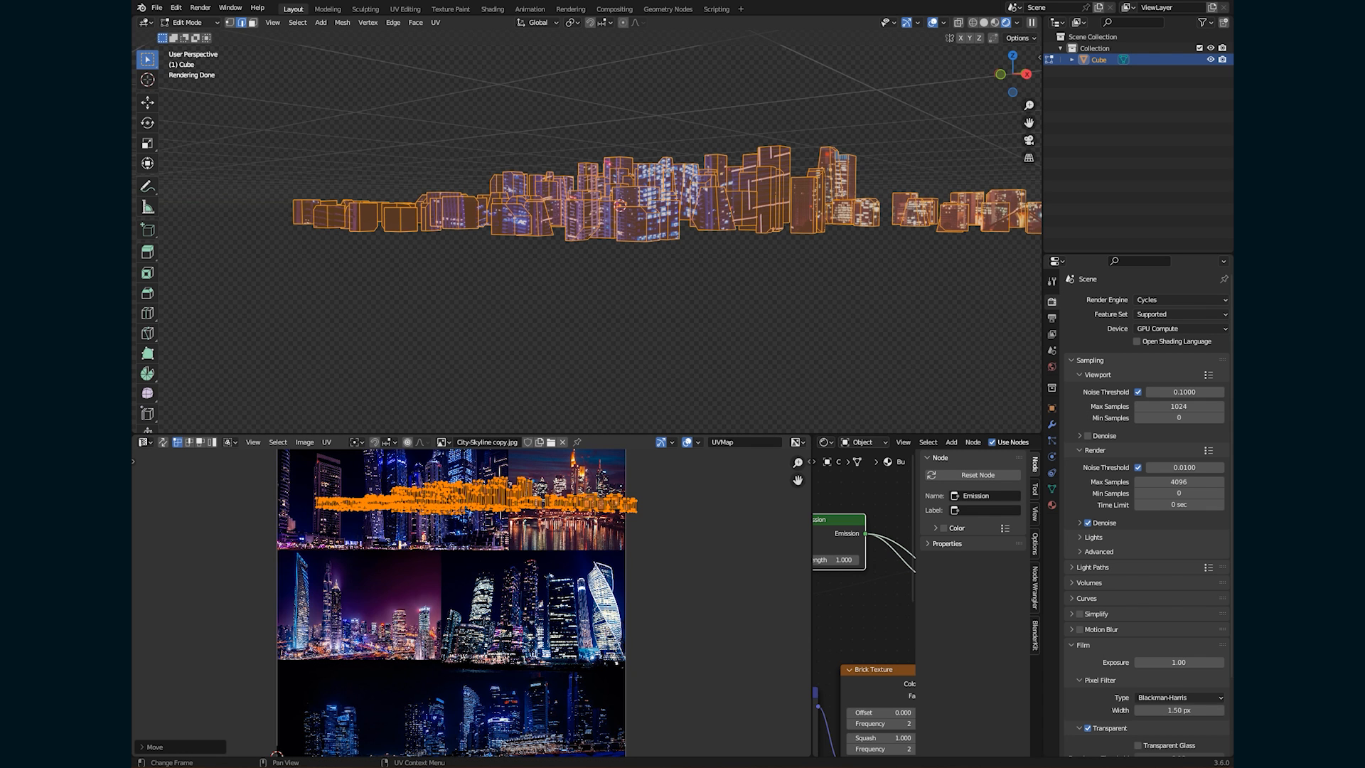
Select the linked low buildings at the city's far end and move their UVs onto a lit tower in the middle-row photo.
{"action": "left_click", "coordinate": [972, 22]}
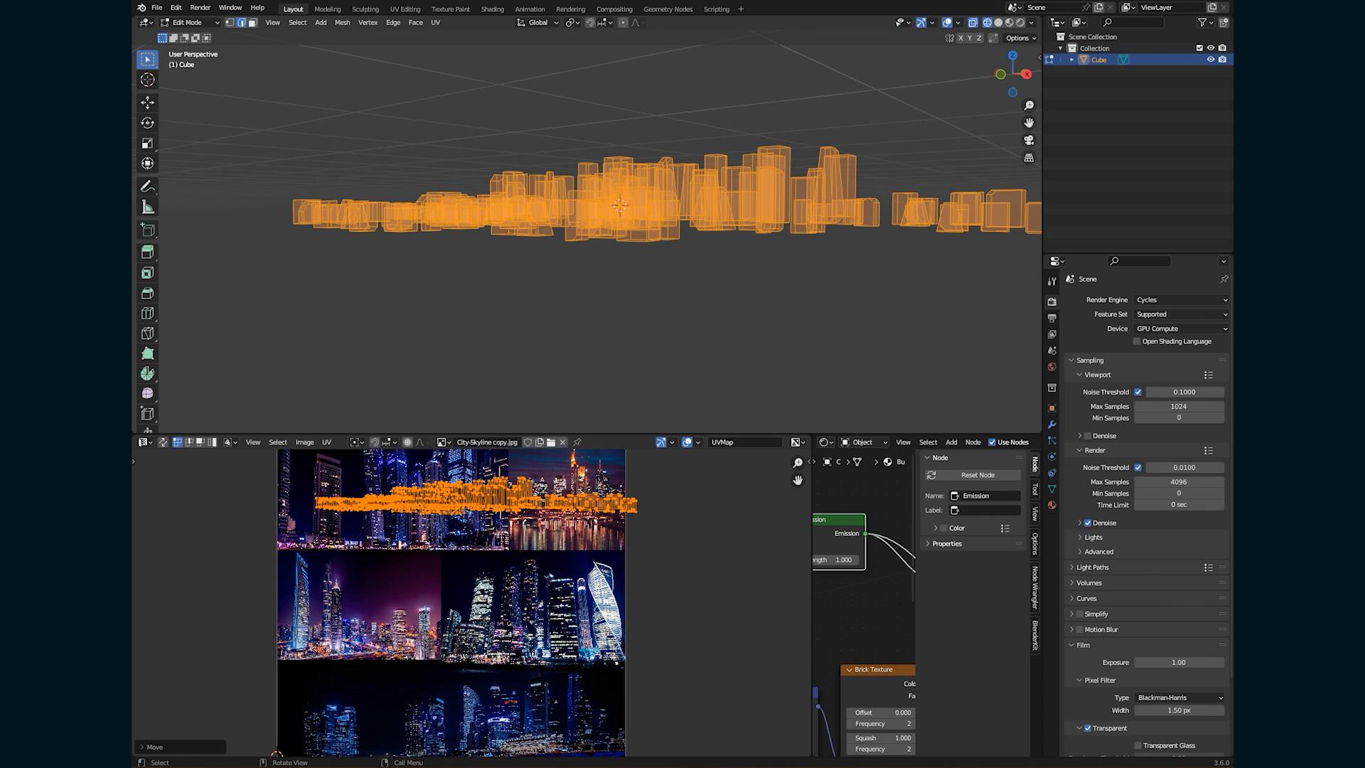
{"action": "left_click", "coordinate": [998, 22]}
{"action": "left_click", "coordinate": [1020, 22]}
{"action": "scroll", "coordinate": [610, 234], "scroll_direction": "up", "scroll_amount": 2}
{"action": "left_click", "coordinate": [441, 243]}
{"action": "scroll", "coordinate": [440, 244], "scroll_direction": "down", "scroll_amount": 1}
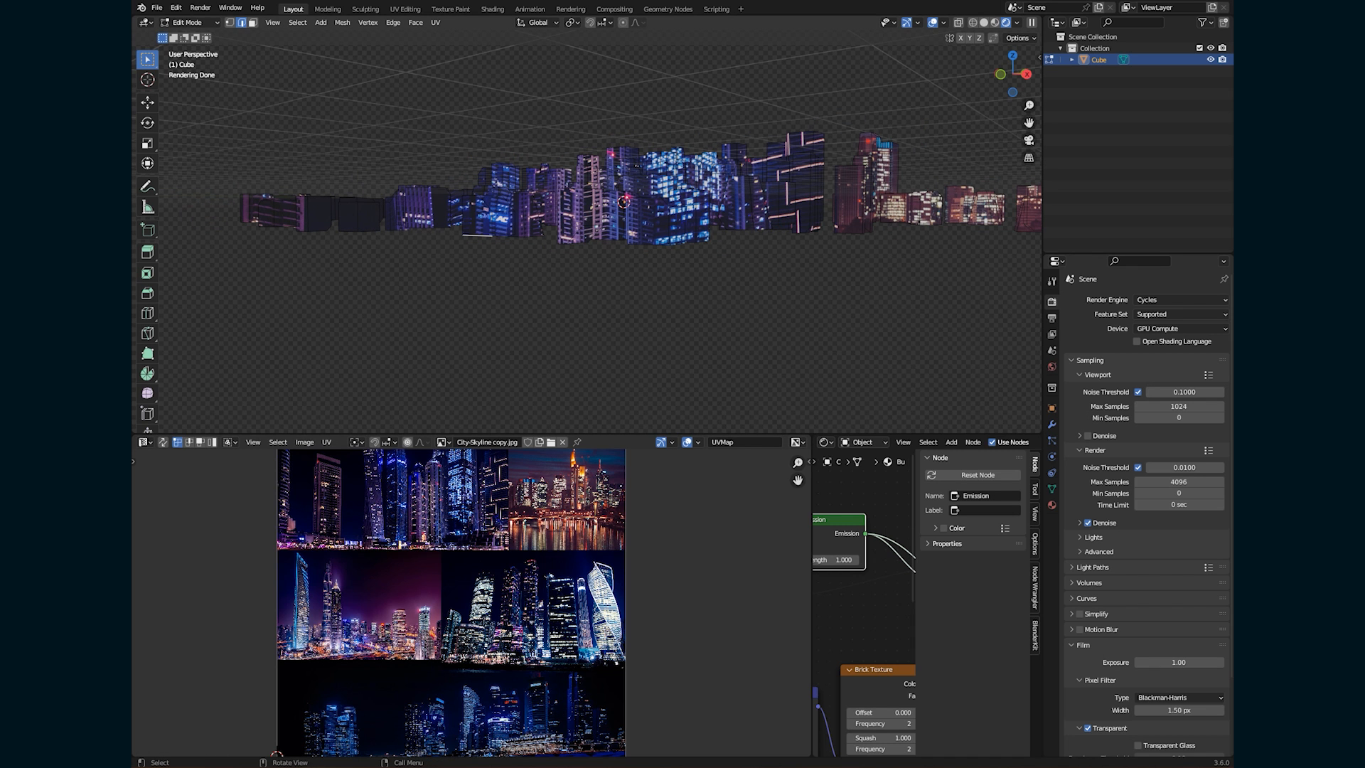
{"action": "key", "text": "l"}
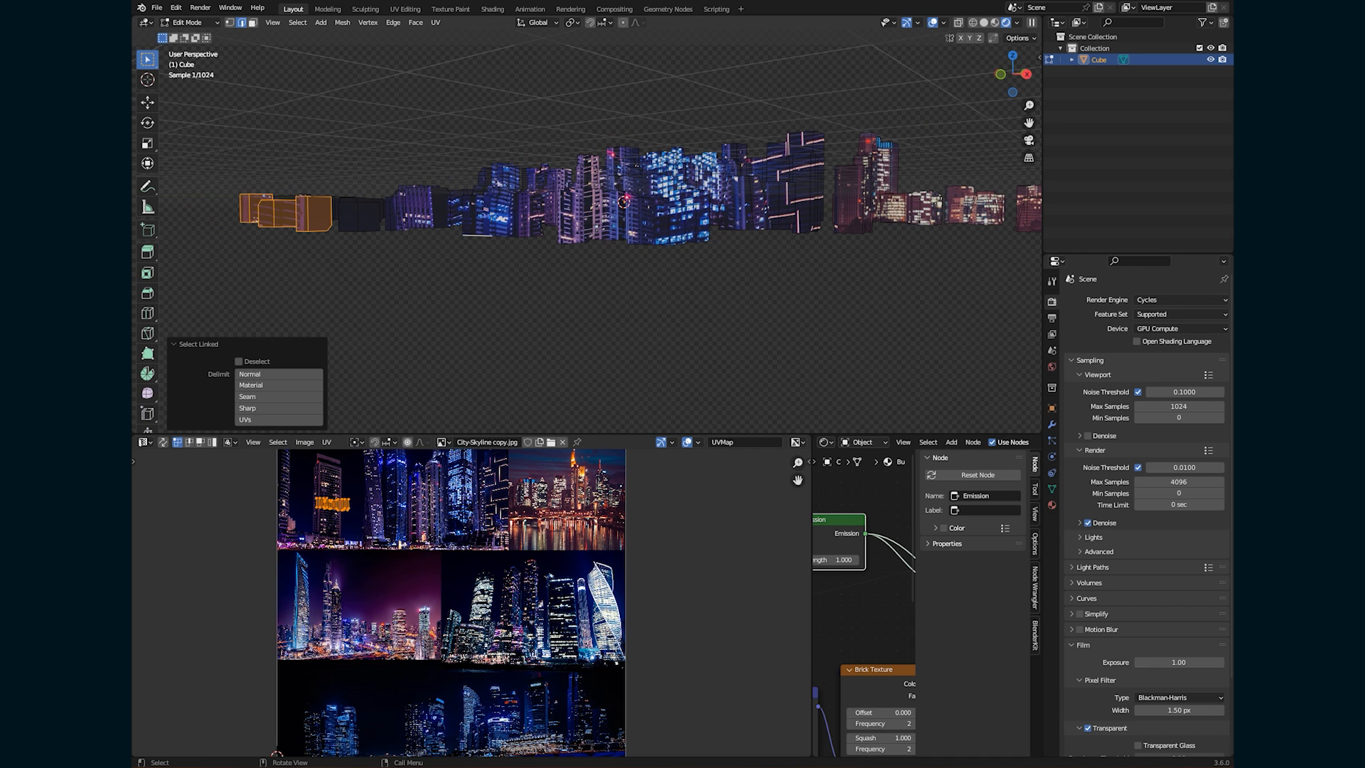
{"action": "key", "text": "g"}
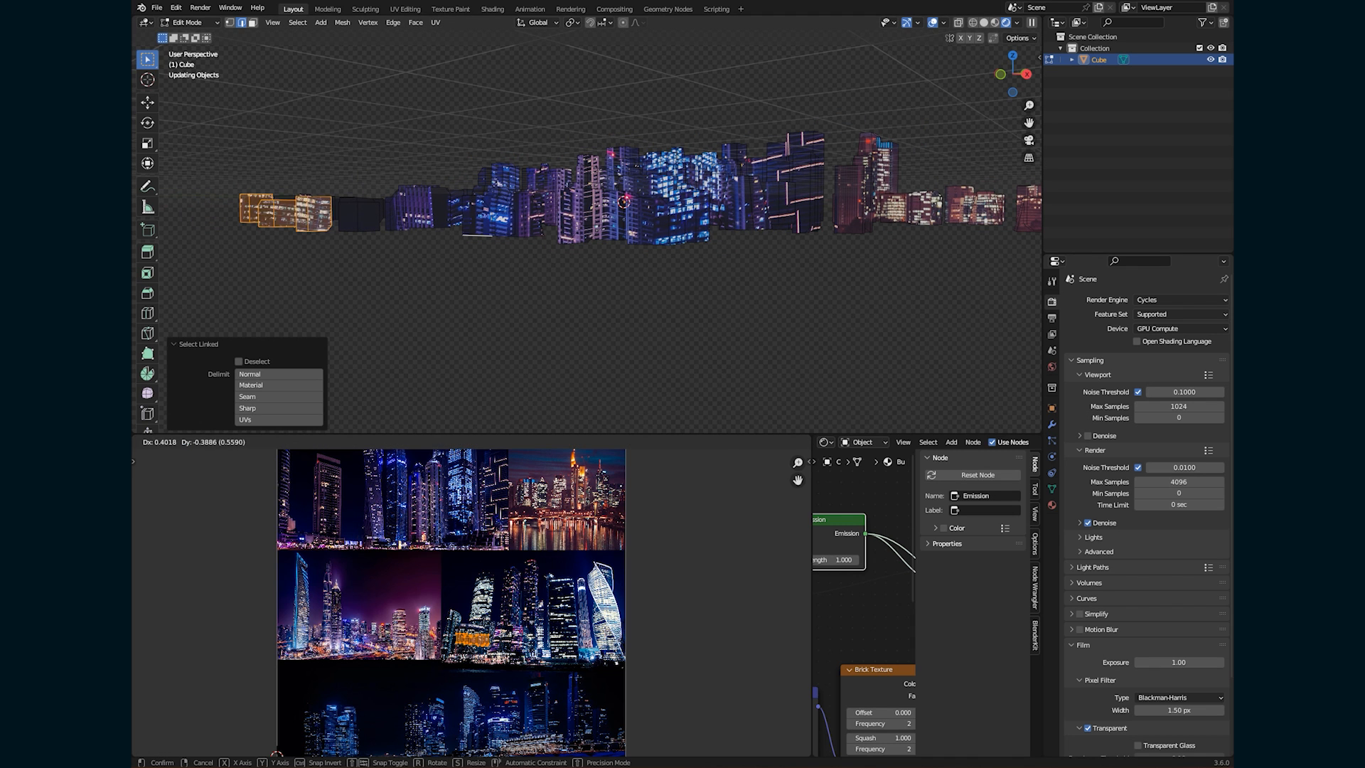
{"action": "left_click", "coordinate": [470, 640]}
Select the linked foreground building with the chamfered top, apply Cube Projection, then scale and move its UVs onto lit windows.
{"action": "middle_click_drag", "start_coordinate": [490, 305], "coordinate": [515, 364]}
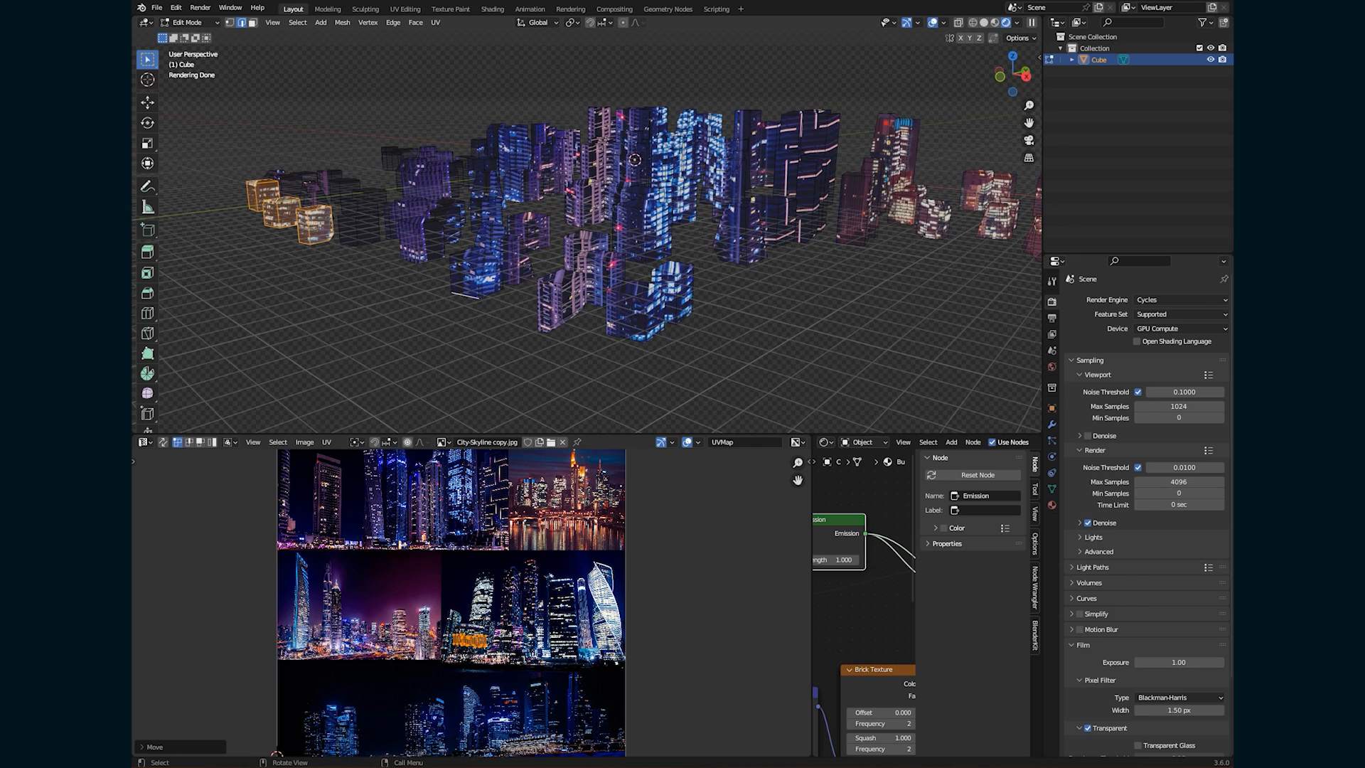
{"action": "left_click", "coordinate": [1026, 76]}
{"action": "middle_click_drag", "start_coordinate": [818, 227], "coordinate": [883, 222]}
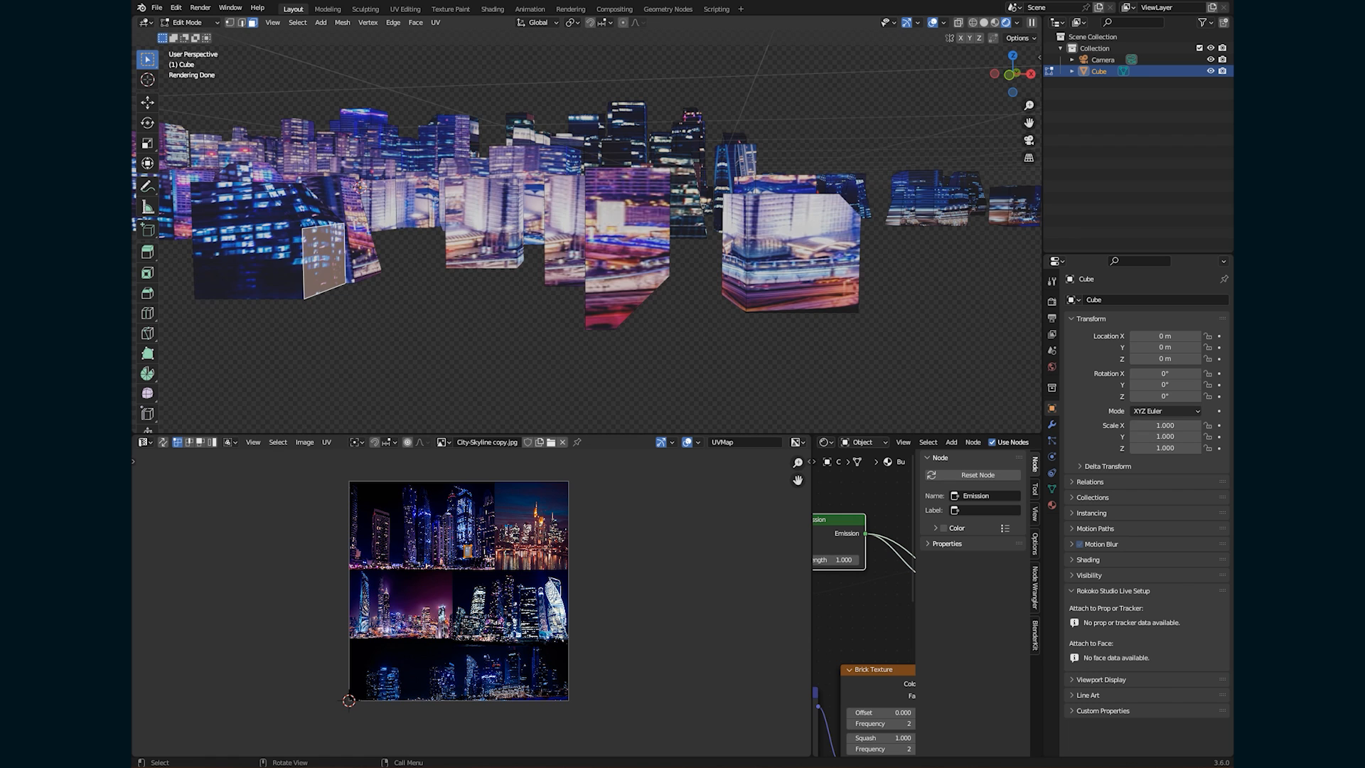
{"action": "key", "text": "l"}
{"action": "middle_click_drag", "start_coordinate": [421, 303], "coordinate": [452, 325], "text": "shift"}
{"action": "key", "text": "u"}
{"action": "left_click", "coordinate": [409, 285]}
{"action": "key", "text": "s"}
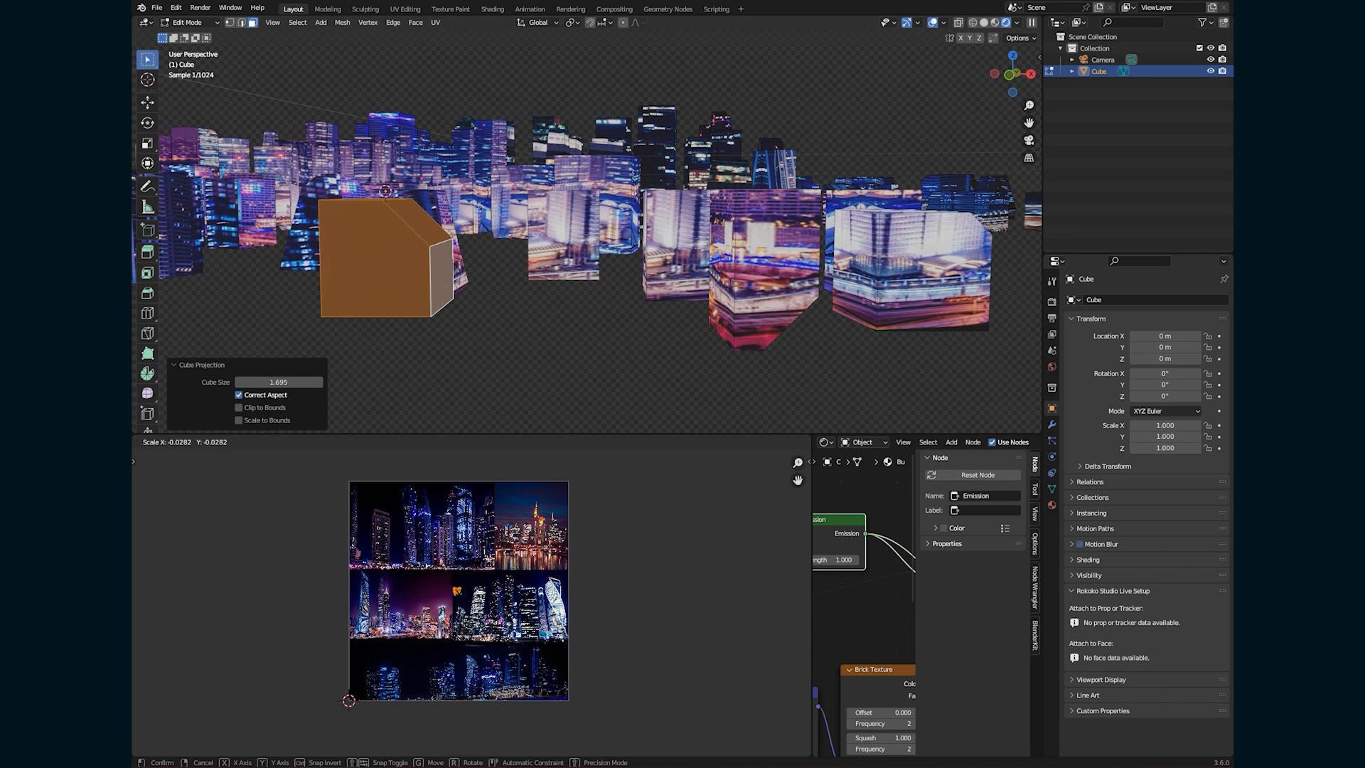
{"action": "left_click", "coordinate": [463, 591]}
{"action": "key", "text": "g"}
{"action": "key", "text": "Return"}
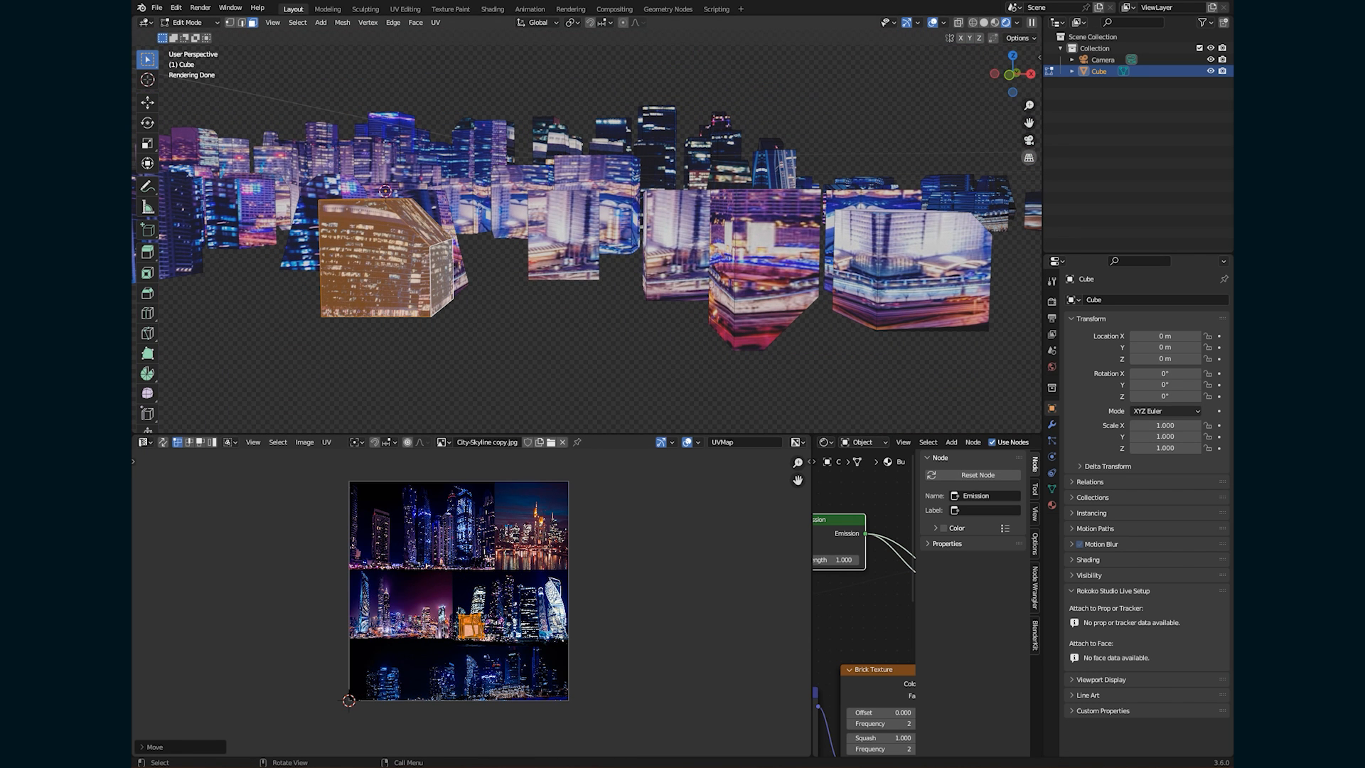
Reproject the chamfered building's UVs from view with Camera Bounds, then scale down and reposition them over the purple skyline photo.
{"action": "key", "text": "KP_0"}
{"action": "key", "text": "u"}
{"action": "left_click", "coordinate": [500, 322]}
{"action": "scroll", "coordinate": [500, 320], "scroll_direction": "up", "scroll_amount": 4}
{"action": "middle_click_drag", "start_coordinate": [500, 320], "coordinate": [461, 331]}
{"action": "scroll", "coordinate": [461, 330], "scroll_direction": "up", "scroll_amount": 5}
{"action": "key", "text": "s"}
{"action": "key", "text": "y"}
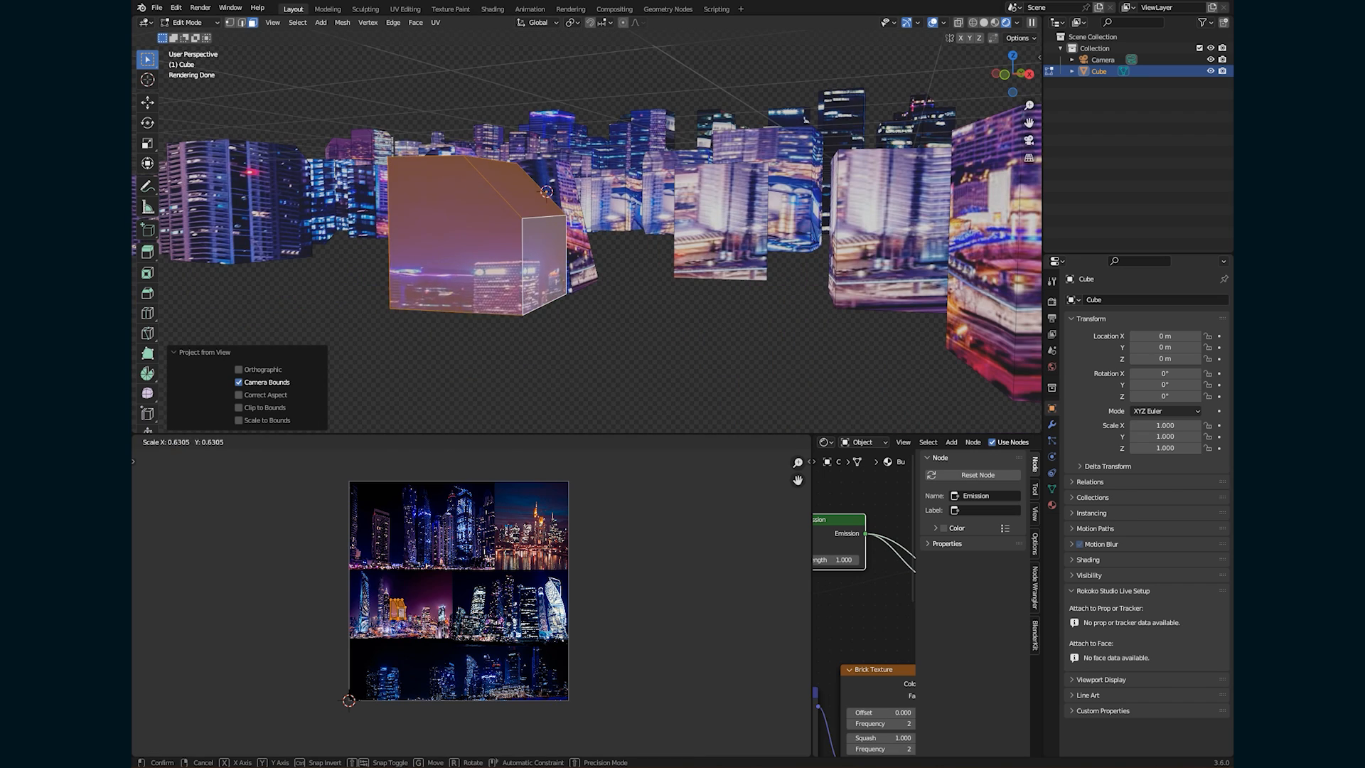
{"action": "key", "text": "Return"}
{"action": "key", "text": "g"}
{"action": "key", "text": "Return"}
{"action": "scroll", "coordinate": [491, 284], "scroll_direction": "up", "scroll_amount": 4}
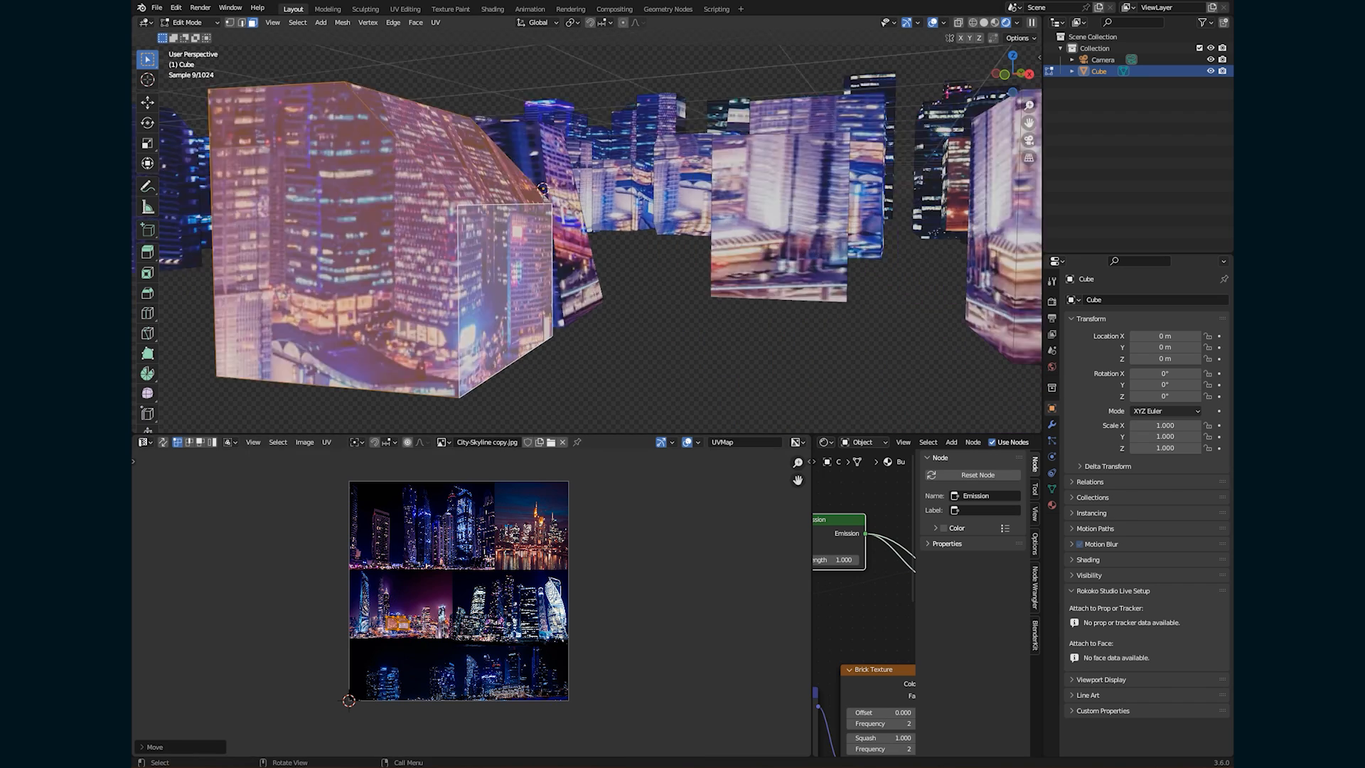
Move, shrink and rotate the chamfered building's UVs to fit the blue-lit tower windows in the top-row photo.
{"action": "middle_click_drag", "start_coordinate": [476, 284], "coordinate": [529, 285]}
{"action": "scroll", "coordinate": [468, 569], "scroll_direction": "up", "scroll_amount": 4}
{"action": "key", "text": "g"}
{"action": "key", "text": "Return"}
{"action": "key", "text": "s"}
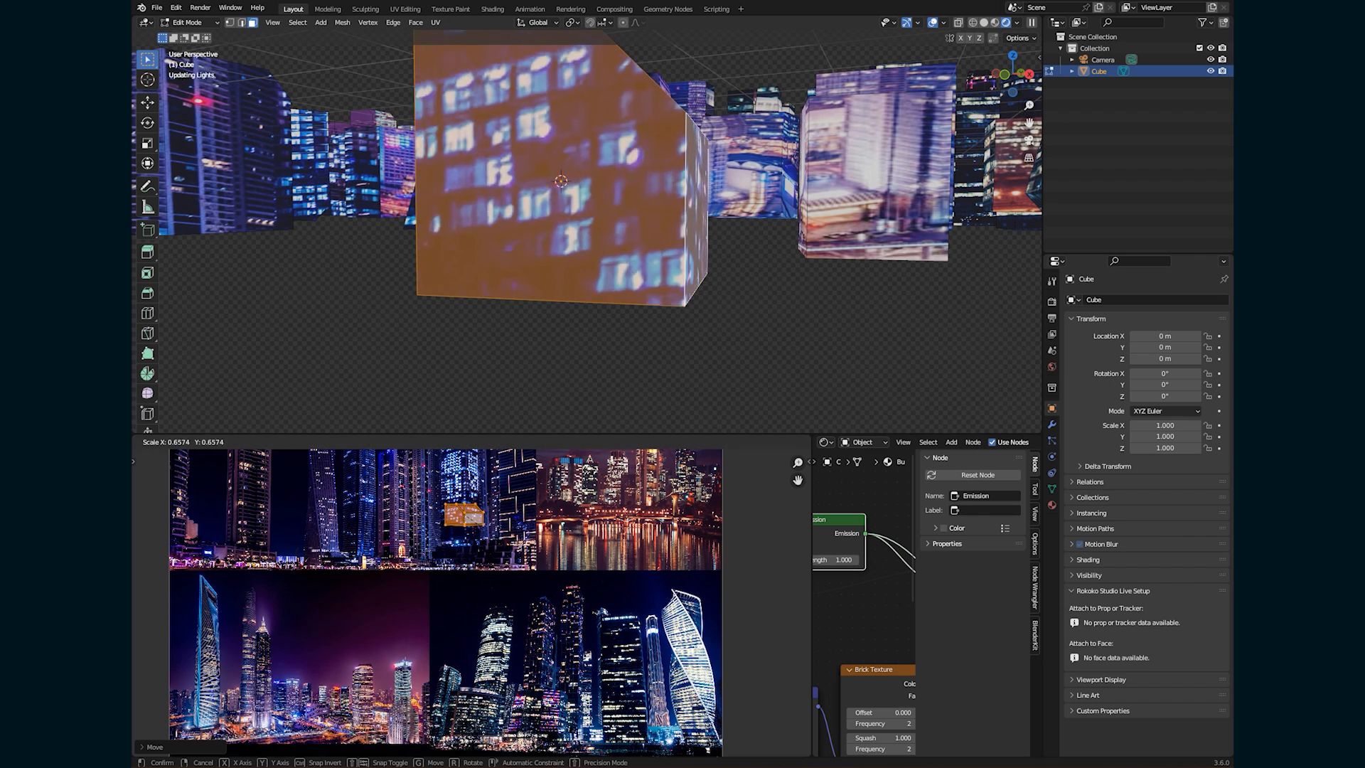
{"action": "key", "text": "Return"}
{"action": "key", "text": "r"}
{"action": "key", "text": "Return"}
{"action": "scroll", "coordinate": [569, 235], "scroll_direction": "down", "scroll_amount": 4}
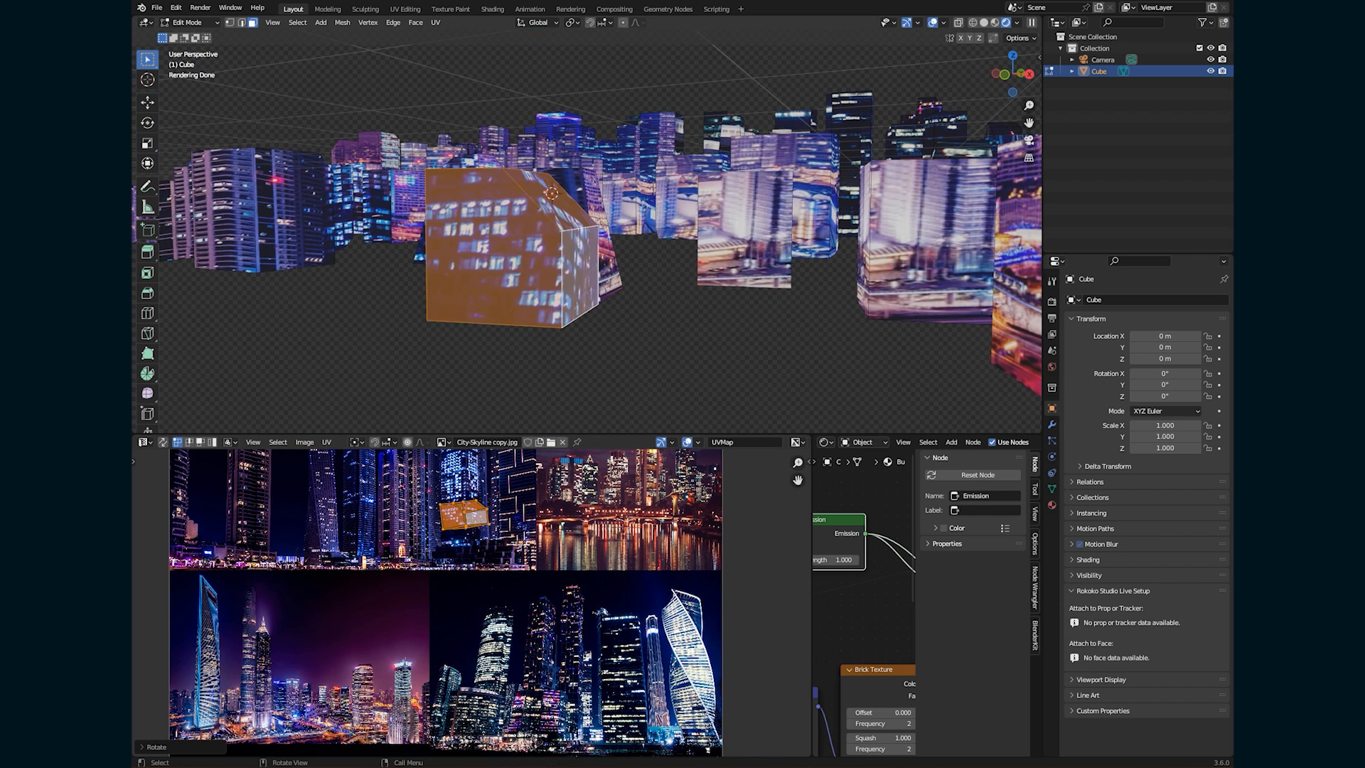
Select the linked pale square building beyond the chamfered one and move its UVs onto dark tower windows.
{"action": "left_click", "coordinate": [744, 229]}
{"action": "key", "text": "l"}
{"action": "scroll", "coordinate": [469, 601], "scroll_direction": "down", "scroll_amount": 3}
{"action": "scroll", "coordinate": [334, 548], "scroll_direction": "up", "scroll_amount": 6}
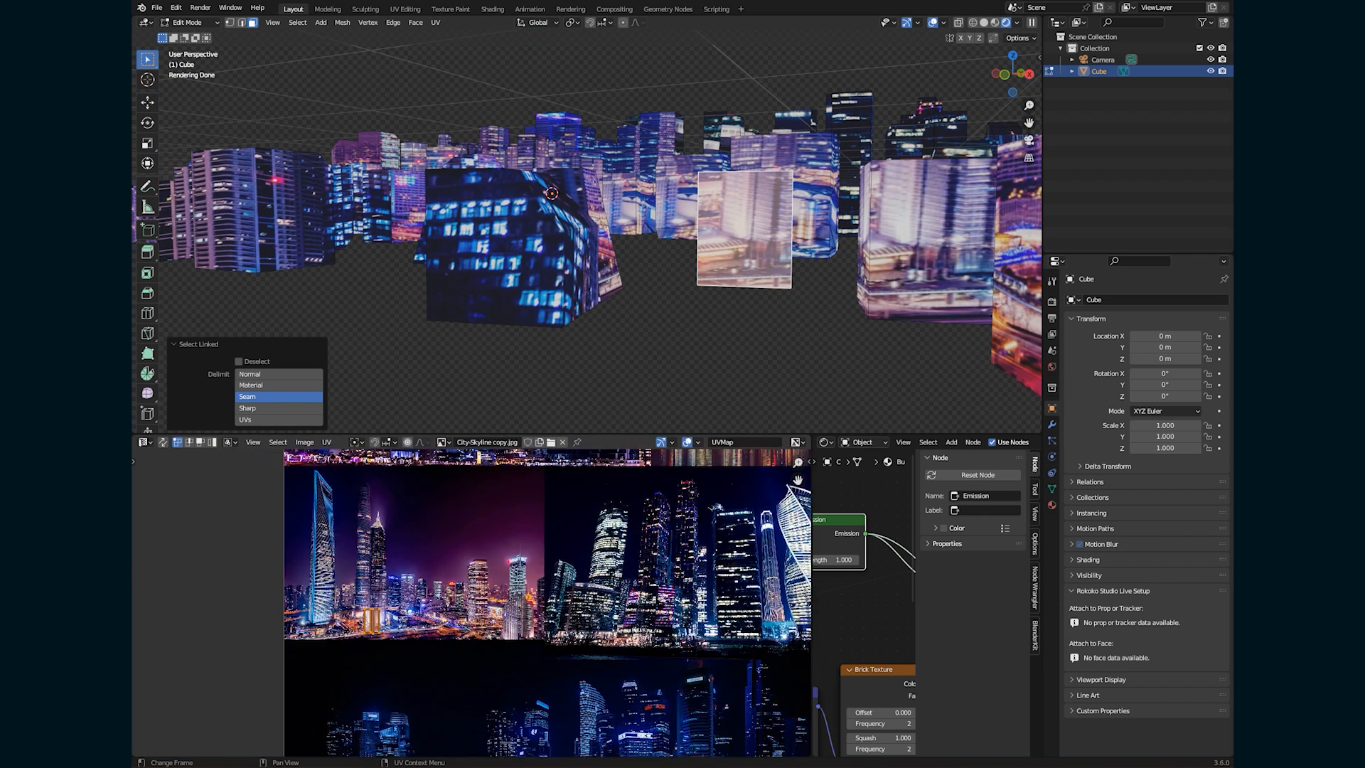
{"action": "key", "text": "g"}
Select the linked large pale building beside it and shift its UVs onto a tower in the purple skyline photo.
{"action": "left_click", "coordinate": [924, 241]}
{"action": "key", "text": "l"}
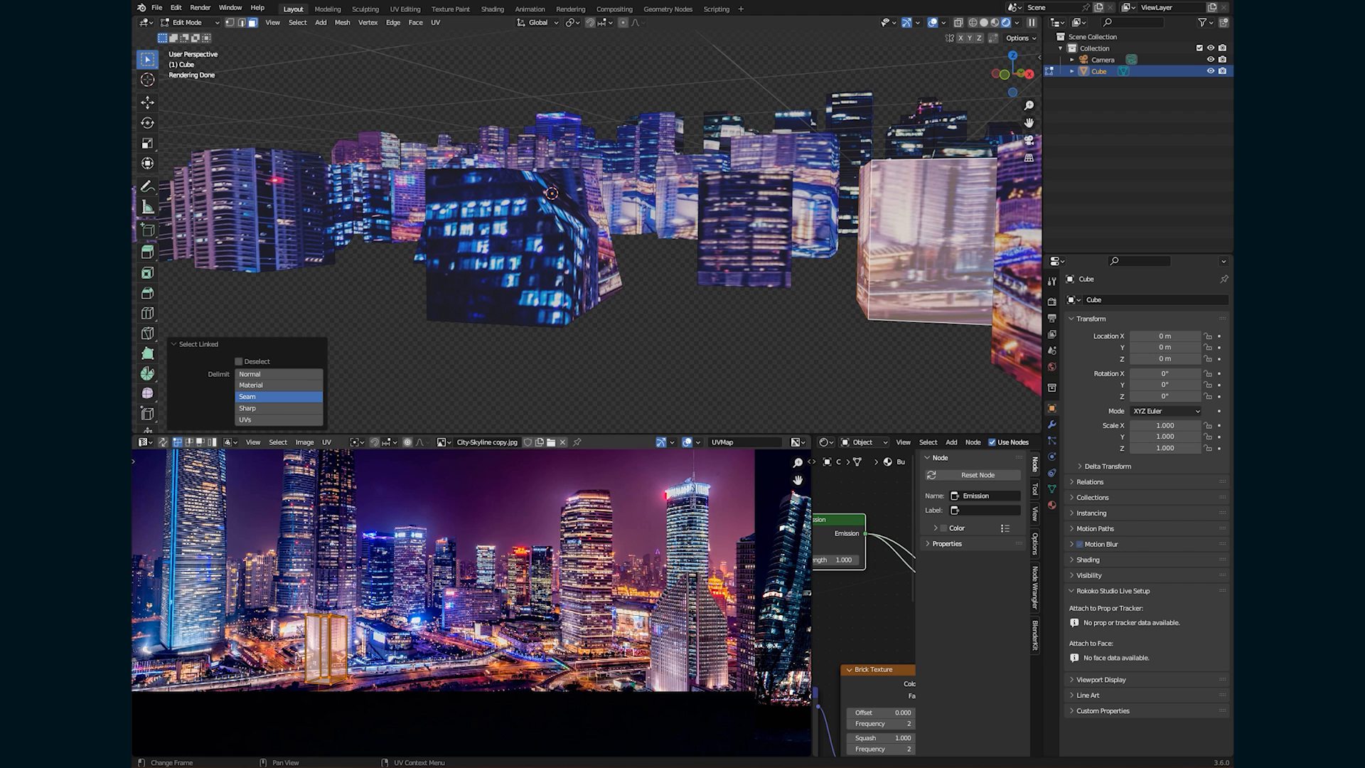
{"action": "key", "text": "g"}
{"action": "left_click", "coordinate": [204, 535]}
Select the slanted building behind the blue-windowed one and move its UVs onto a lit tower.
{"action": "left_click", "coordinate": [607, 242]}
{"action": "key", "text": "l"}
{"action": "key", "text": "g"}
{"action": "left_click", "coordinate": [590, 594]}
Select the linked front-row building with the cut upper corner, then move and scale its UVs onto bright horizontal window rows.
{"action": "left_click", "coordinate": [293, 212]}
{"action": "middle_click_drag", "start_coordinate": [306, 217], "coordinate": [249, 233]}
{"action": "left_click", "coordinate": [778, 298]}
{"action": "key", "text": "l"}
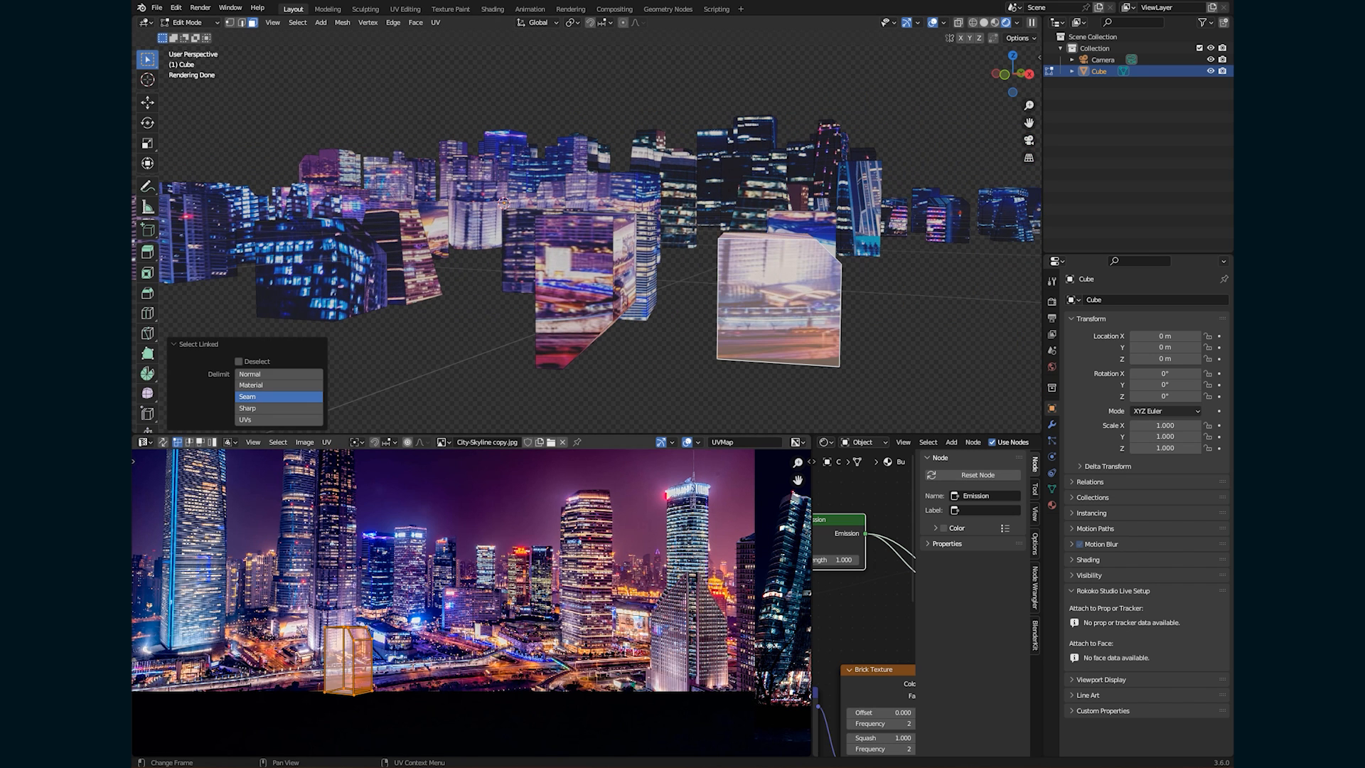
{"action": "key", "text": "g"}
{"action": "left_click", "coordinate": [733, 546]}
{"action": "key", "text": "s"}
{"action": "left_click", "coordinate": [725, 546]}
Select the linked front-row building with the angled base, then move and scale its UVs onto the golden round tower.
{"action": "left_click", "coordinate": [575, 290]}
{"action": "key", "text": "l"}
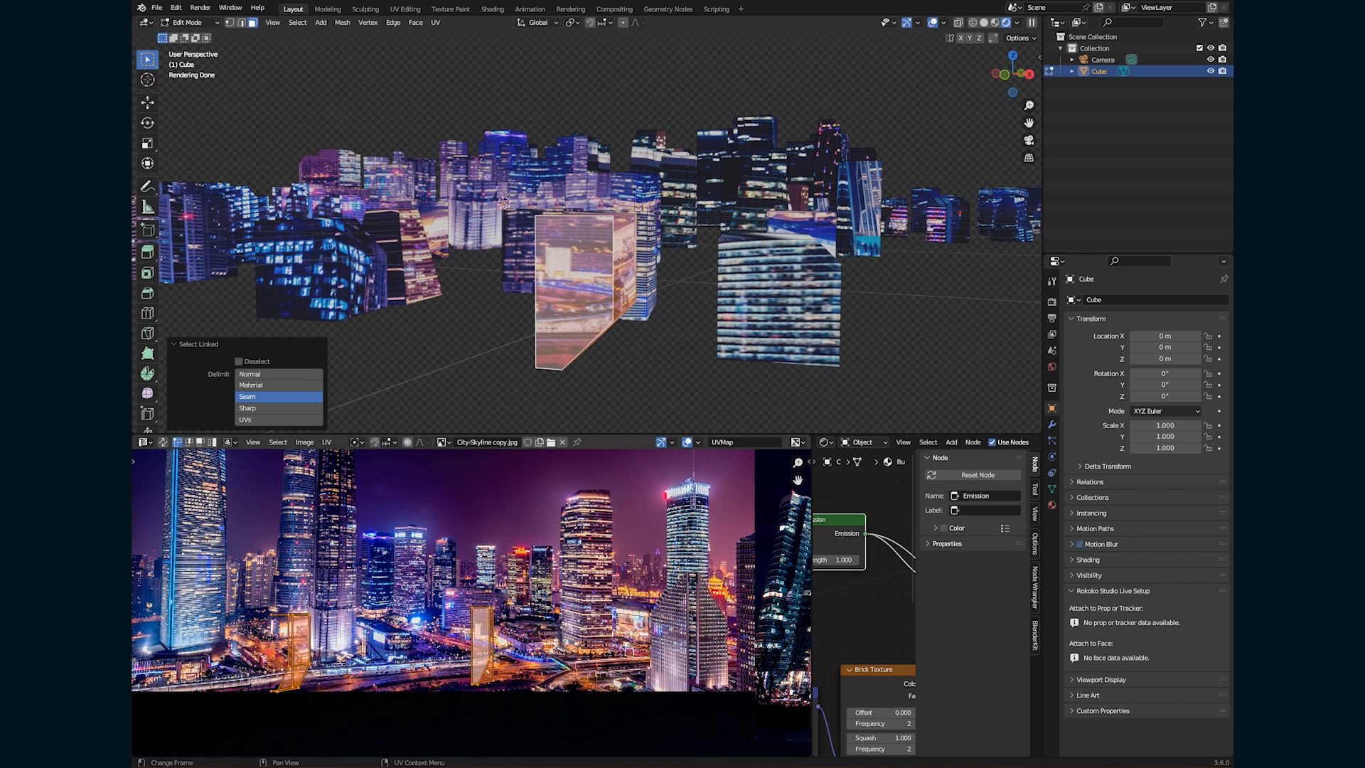
{"action": "key", "text": "g"}
{"action": "left_click", "coordinate": [585, 562]}
{"action": "key", "text": "s"}
{"action": "left_click", "coordinate": [569, 565]}
{"action": "key", "text": "g"}
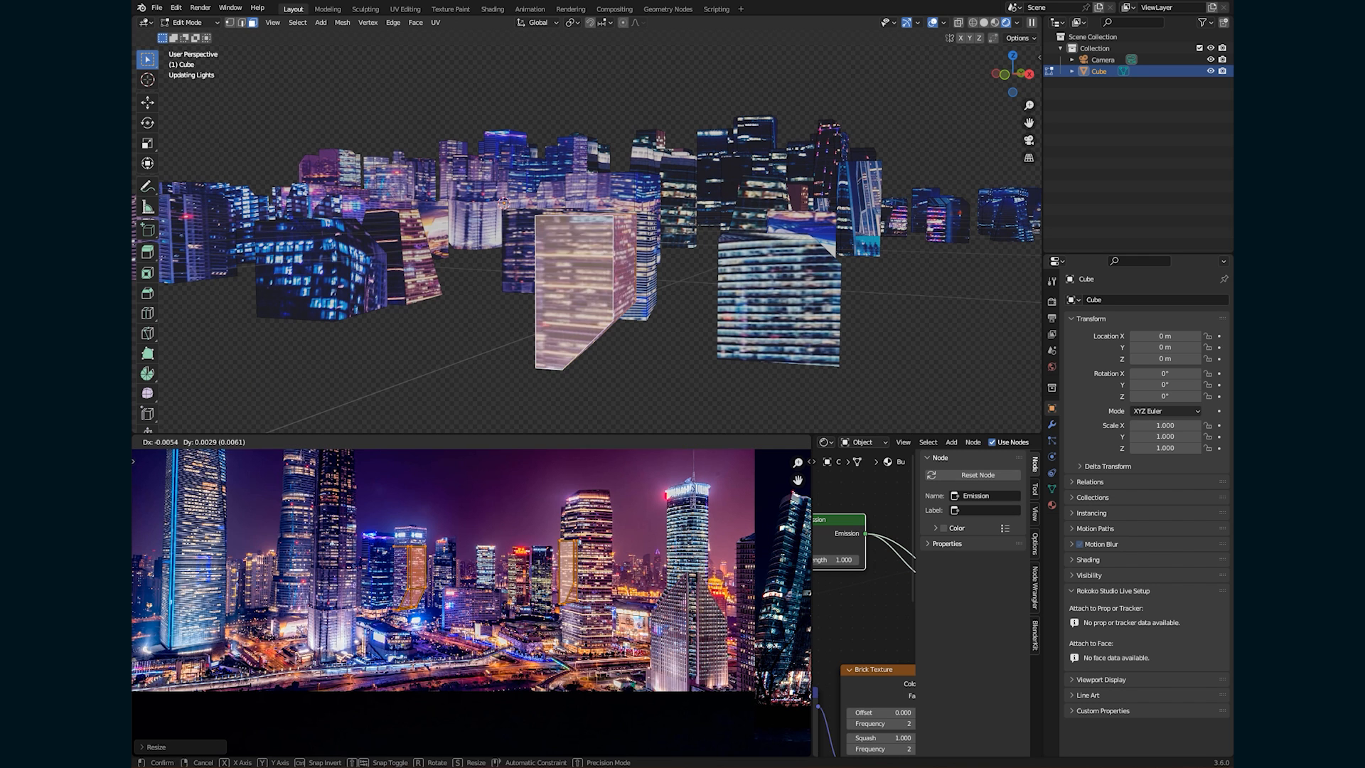
{"action": "left_click", "coordinate": [575, 560]}
Switch to the camera view and project the angled-base building's UVs from it with Camera Bounds.
{"action": "left_click", "coordinate": [1029, 140]}
{"action": "key", "text": "u"}
{"action": "left_click", "coordinate": [921, 160]}
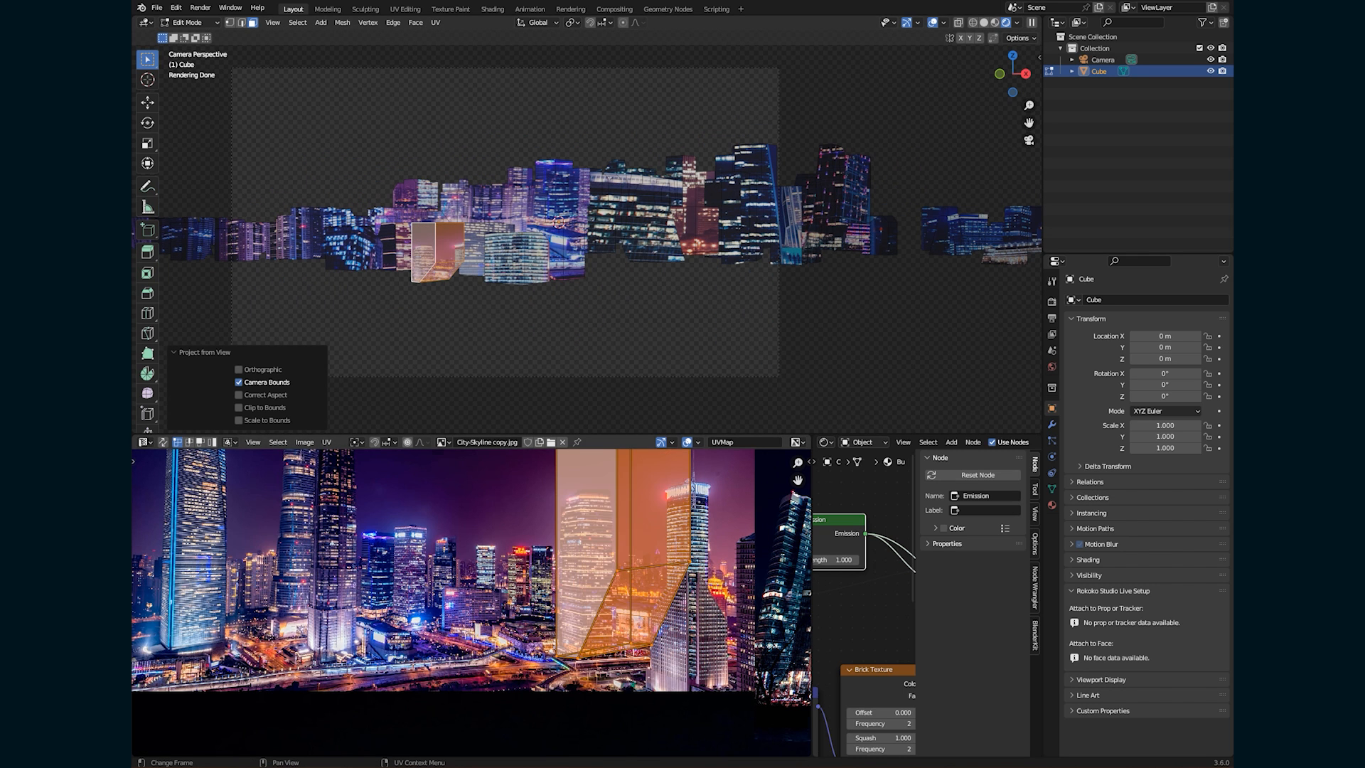
Scale, move and rotate the angled-base building's projected UVs so that they sit on lit windows in the skyline image.
{"action": "scroll", "coordinate": [463, 599], "scroll_direction": "down", "scroll_amount": 1}
{"action": "key", "text": "s"}
{"action": "left_click", "coordinate": [534, 563]}
{"action": "key", "text": "g"}
{"action": "left_click", "coordinate": [513, 605]}
{"action": "key", "text": "s"}
{"action": "left_click", "coordinate": [535, 597]}
{"action": "key", "text": "r"}
{"action": "key", "text": "x"}
{"action": "left_click", "coordinate": [506, 279]}
Select the linked building beside the round front-row one and move its UVs onto the lit towers in the dark-sky part of the image.
{"action": "middle_click_drag", "start_coordinate": [501, 271], "coordinate": [511, 296], "text": "shift"}
{"action": "scroll", "coordinate": [555, 291], "scroll_direction": "up", "scroll_amount": 2}
{"action": "left_click", "coordinate": [559, 302]}
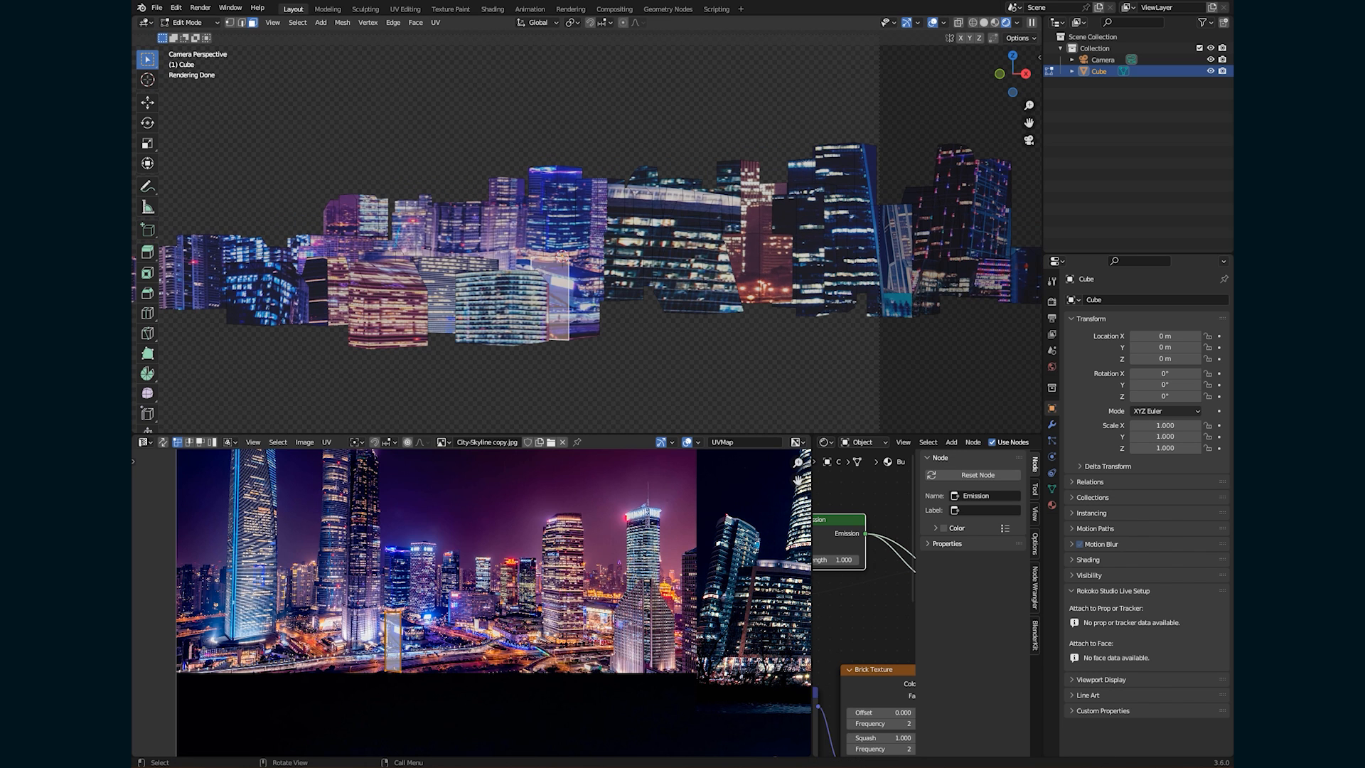
{"action": "key", "text": "l"}
{"action": "scroll", "coordinate": [491, 602], "scroll_direction": "down", "scroll_amount": 2}
{"action": "key", "text": "g"}
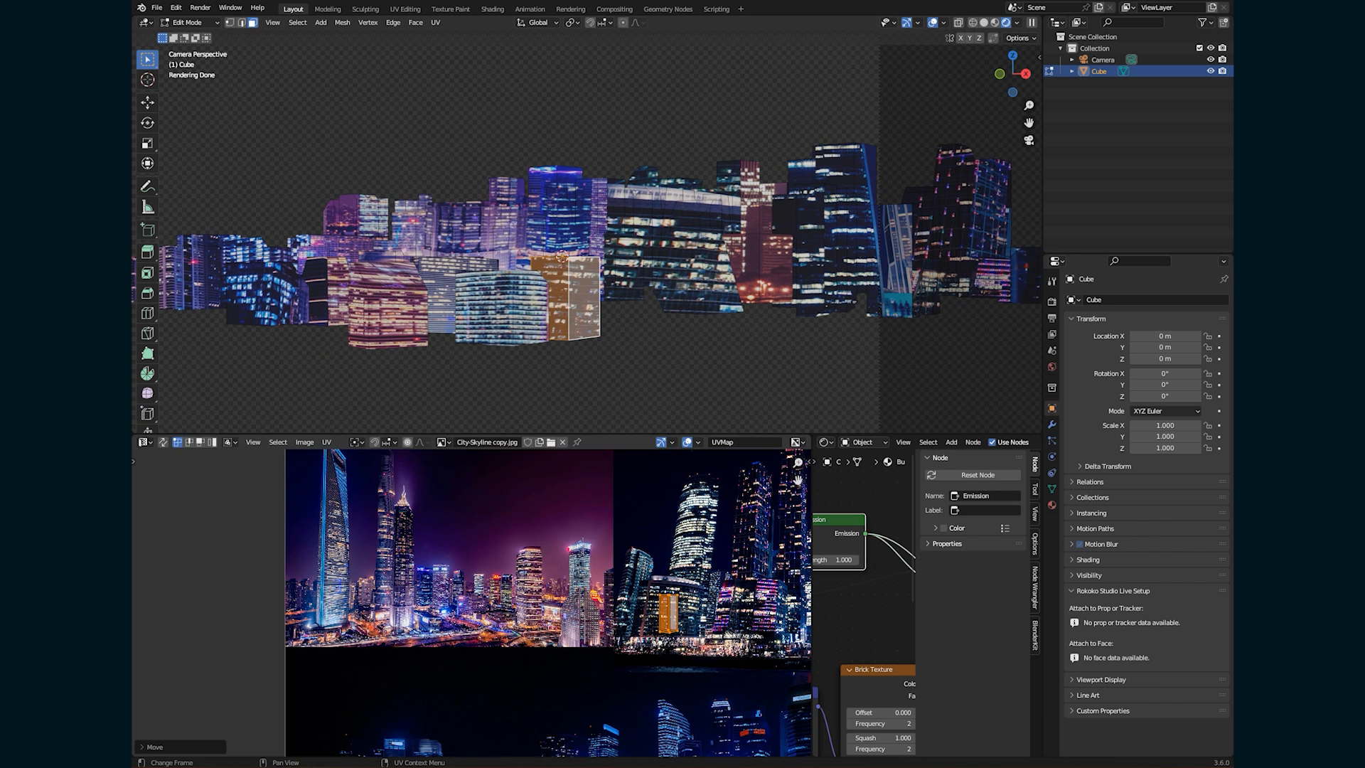
Select the linked wide building with bright horizontal window rows and move, scale and rotate its UVs on the skyline image.
{"action": "left_click", "coordinate": [684, 276]}
{"action": "key", "text": "l"}
{"action": "scroll", "coordinate": [478, 603], "scroll_direction": "up", "scroll_amount": 1}
{"action": "middle_click_drag", "start_coordinate": [711, 598], "coordinate": [586, 601]}
{"action": "left_click", "coordinate": [613, 627]}
{"action": "key", "text": "a"}
{"action": "key", "text": "s"}
{"action": "left_click", "coordinate": [617, 640]}
{"action": "key", "text": "r"}
{"action": "left_click", "coordinate": [617, 640]}
{"action": "key", "text": "g"}
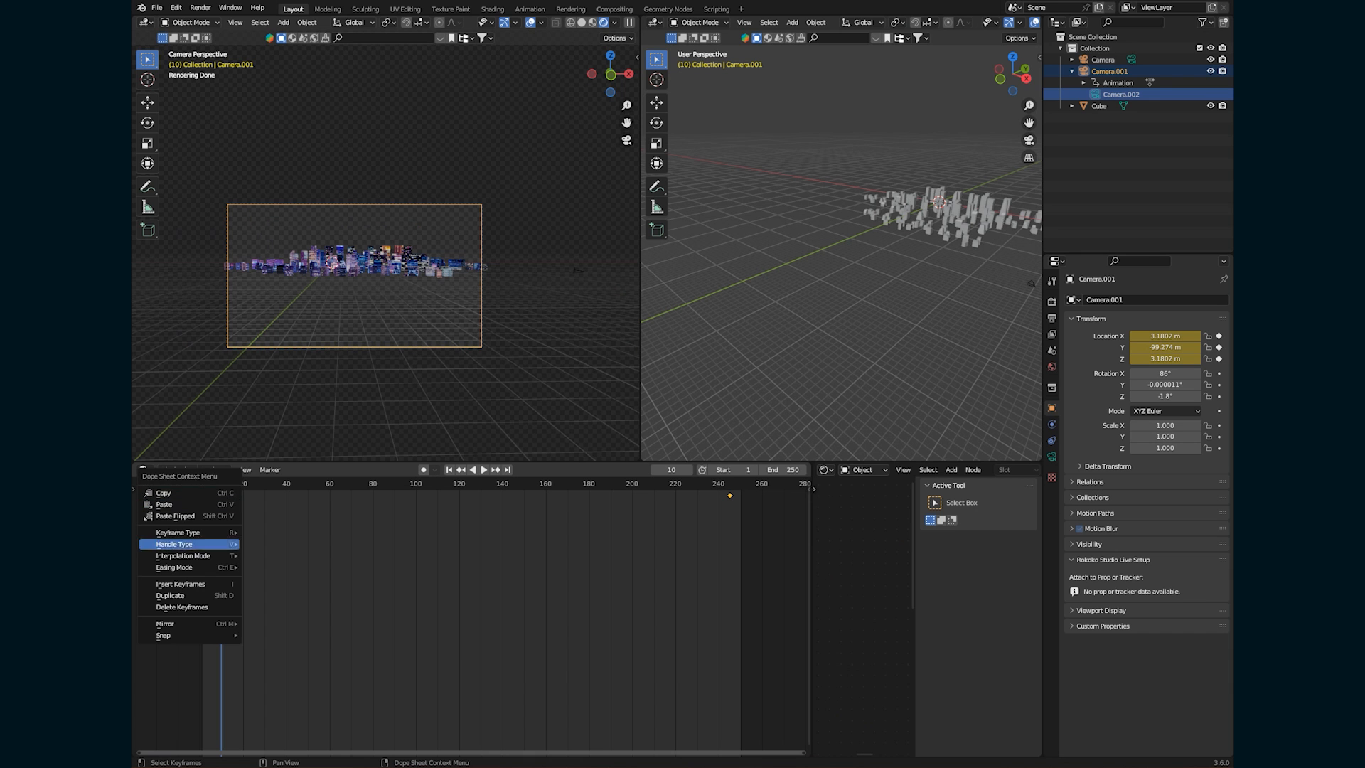
Change the interpolation mode of the camera's keyframes and move the last keyframe just past frame 250.
{"action": "mouse_move", "coordinate": [185, 555]}
{"action": "left_click", "coordinate": [269, 587]}
{"action": "key", "text": "g"}
{"action": "left_click_drag", "start_coordinate": [710, 496], "coordinate": [747, 496]}
Play the camera animation briefly and view the skyline through the camera.
{"action": "key", "text": "space"}
{"action": "key", "text": "space"}
{"action": "scroll", "coordinate": [375, 246], "scroll_direction": "up", "scroll_amount": 3}
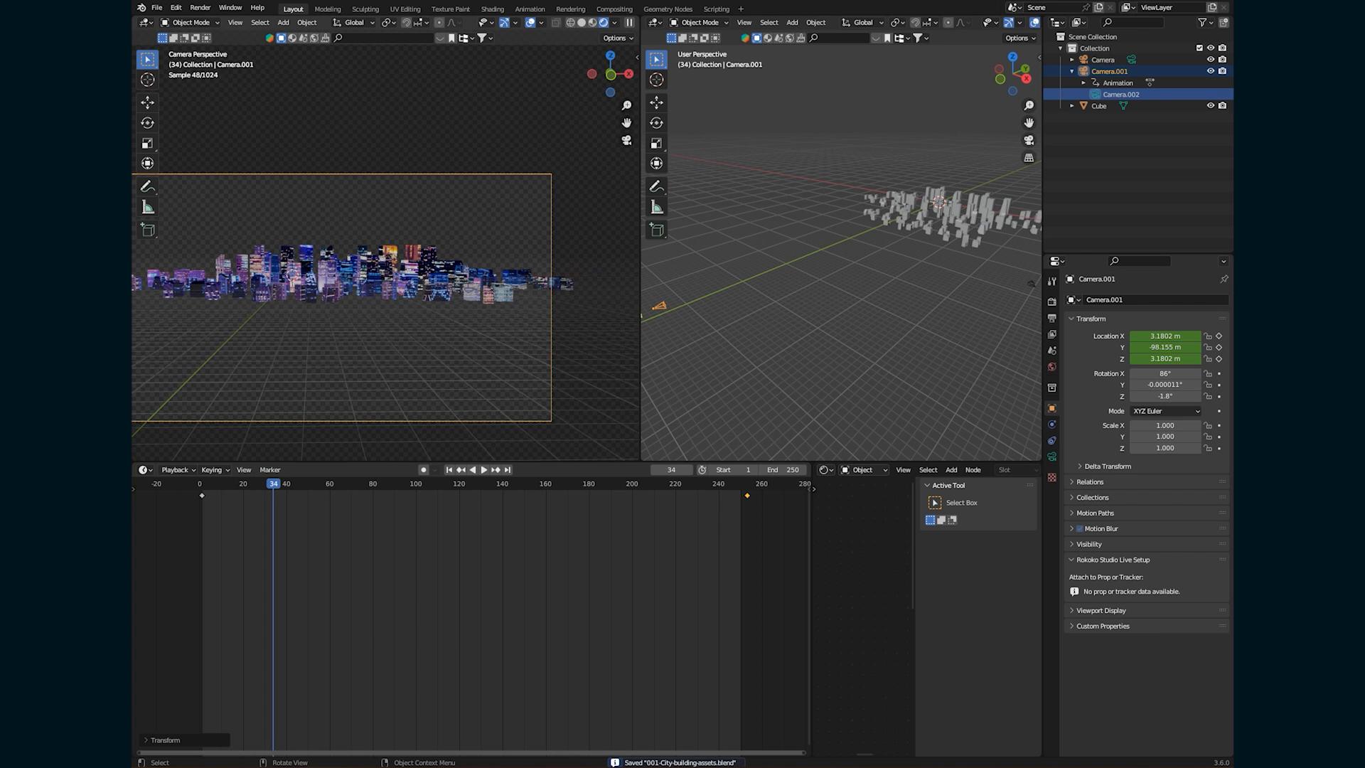
{"action": "scroll", "coordinate": [291, 274], "scroll_direction": "up", "scroll_amount": 2}
{"action": "scroll", "coordinate": [466, 231], "scroll_direction": "down", "scroll_amount": 2}
Add a plane at the centre of the city and rotate it upright by 90° about X.
{"action": "left_click", "coordinate": [795, 306]}
{"action": "key", "text": "shift+a"}
{"action": "mouse_move", "coordinate": [794, 135]}
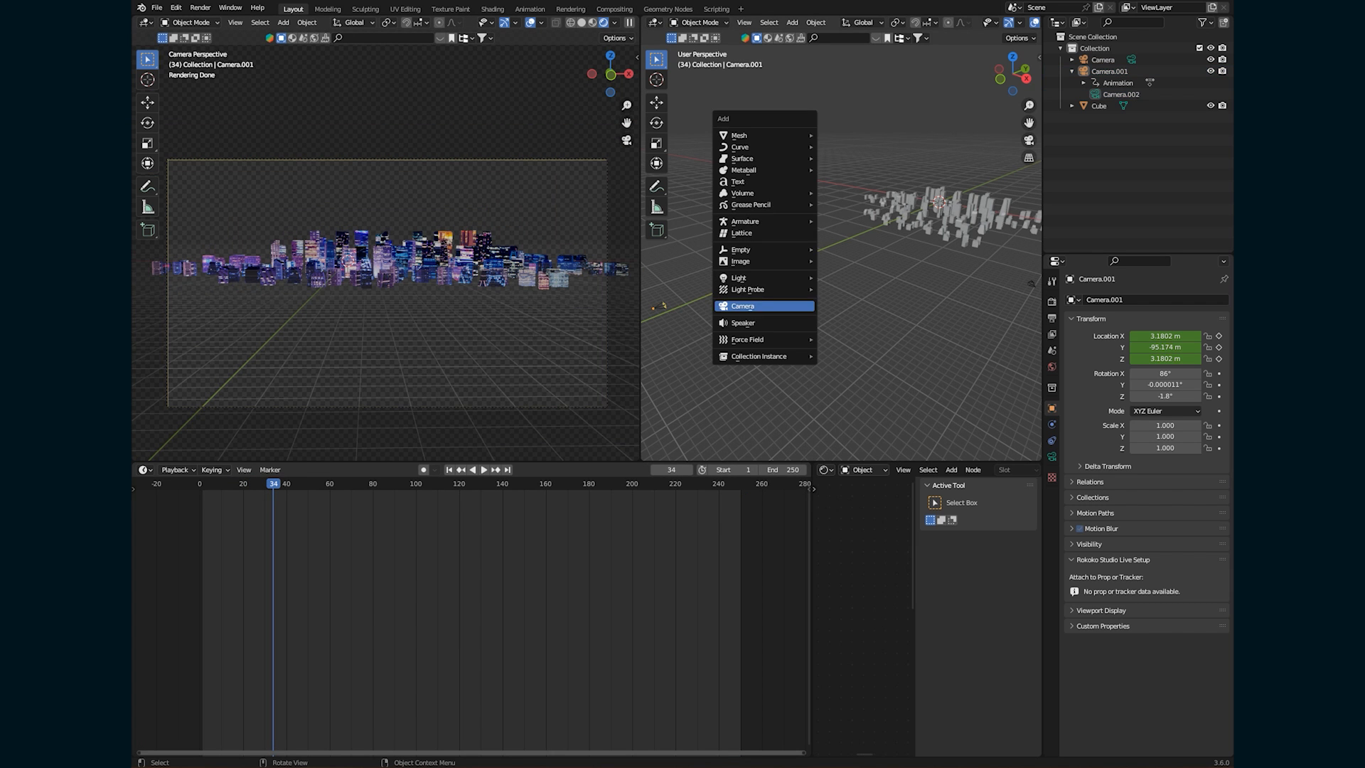
{"action": "left_click", "coordinate": [843, 135]}
{"action": "type", "text": "90"}
{"action": "key", "text": "Return"}
Scale the upright plane to about 5.4 overall and stretch it along X to about 27.8 across the city.
{"action": "key", "text": "s"}
{"action": "left_click", "coordinate": [838, 135]}
{"action": "middle_click_drag", "start_coordinate": [838, 135], "coordinate": [870, 114]}
{"action": "key", "text": "s"}
{"action": "key", "text": "x"}
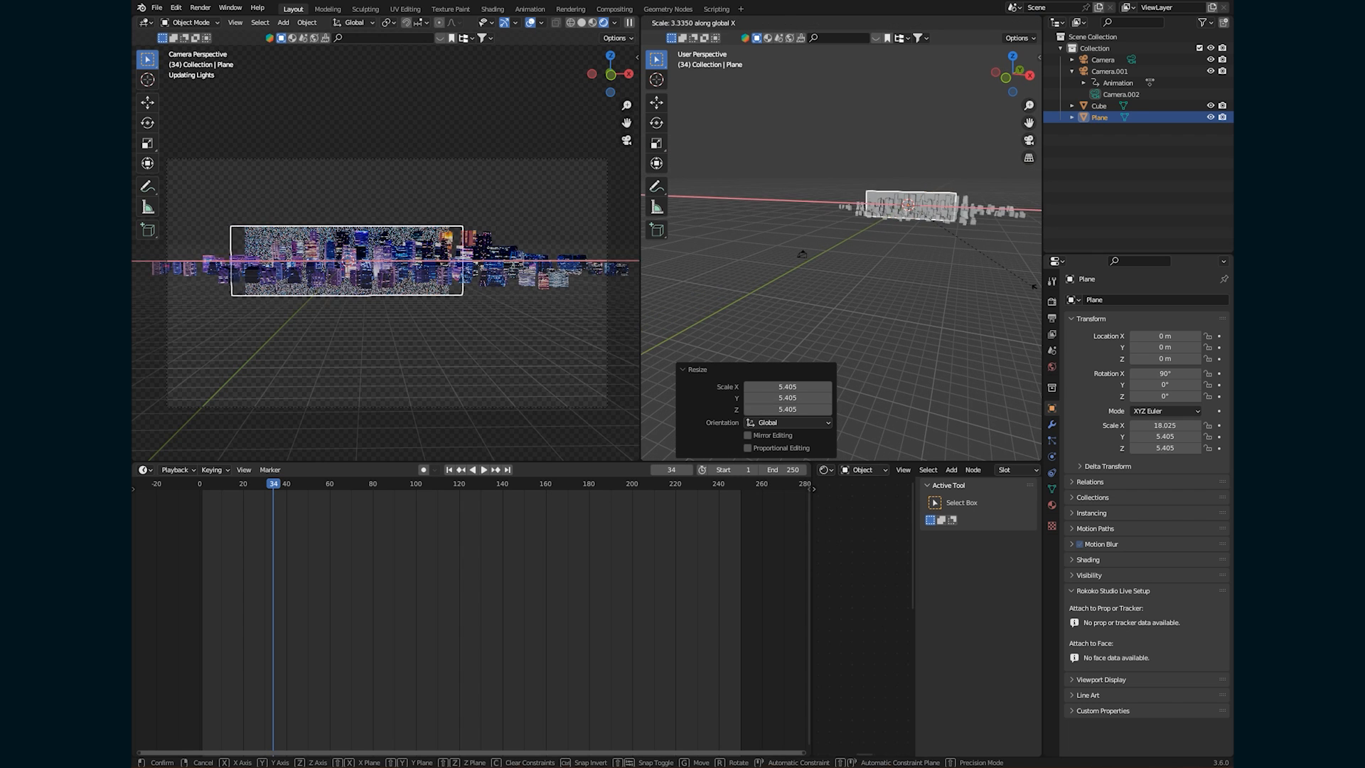
{"action": "key", "text": "Return"}
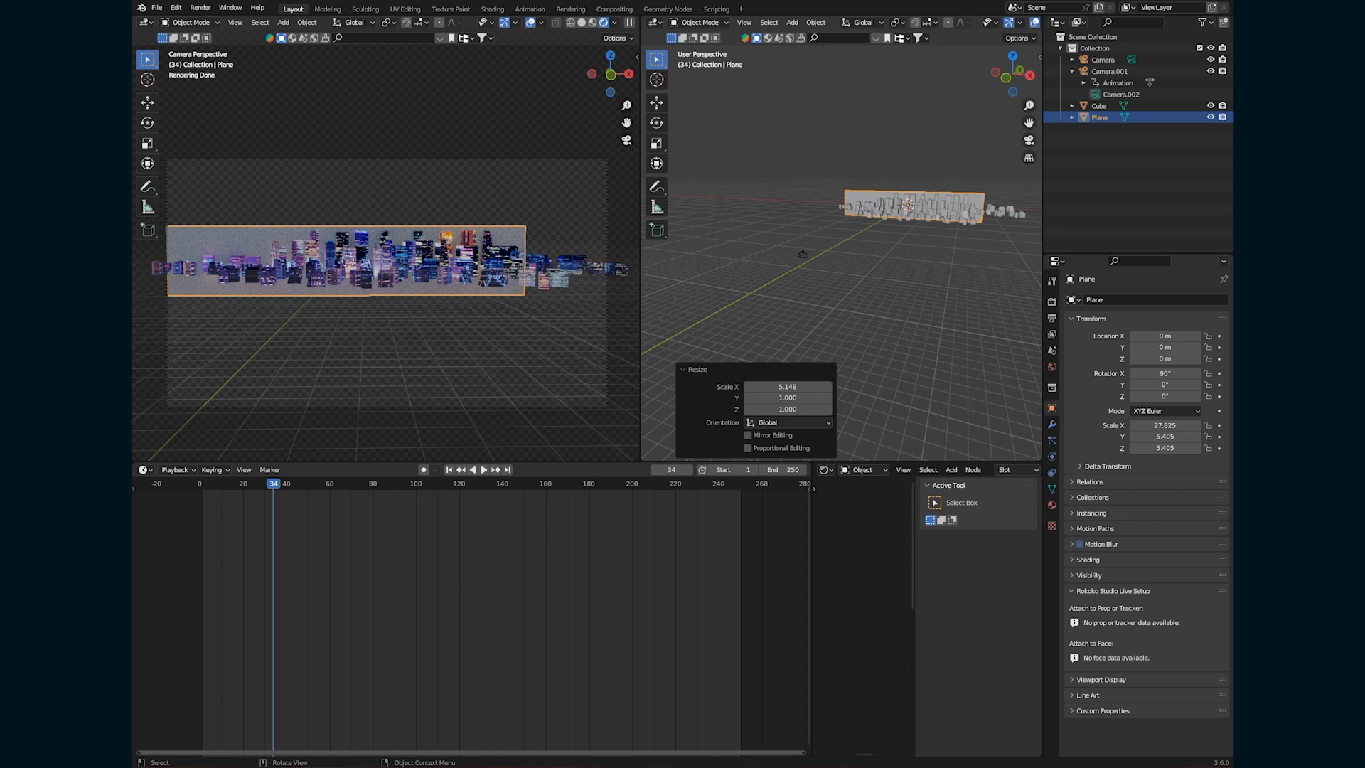
Give the upright plane a material named Haze and rename the object Haze Layer.
{"action": "left_click_drag", "start_coordinate": [812, 604], "coordinate": [545, 605]}
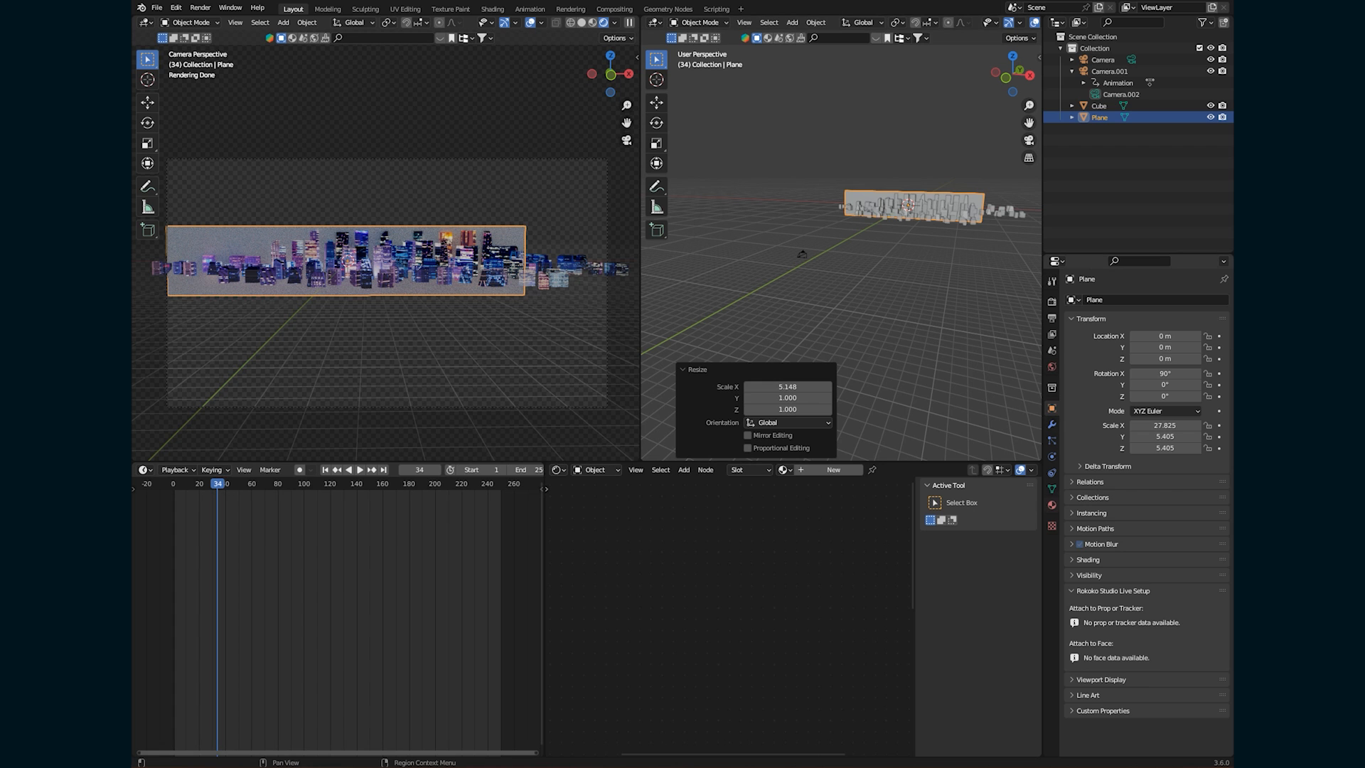
{"action": "left_click", "coordinate": [1051, 505]}
{"action": "double_click", "coordinate": [1100, 117]}
{"action": "type", "text": "Haze Layer"}
{"action": "key", "text": "Return"}
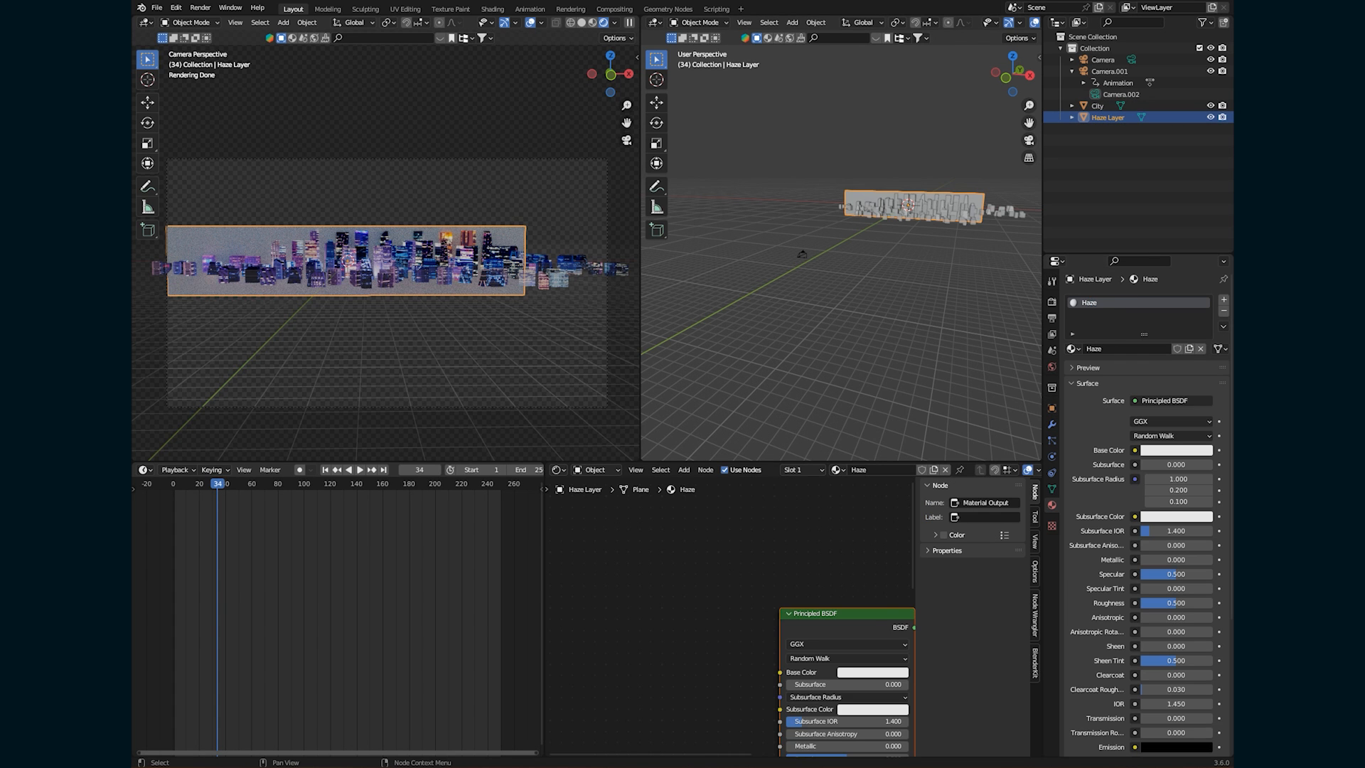
Replace the Haze material's Principled BSDF with an Emission shader of strength 0.020 connected to the Volume output.
{"action": "left_click", "coordinate": [786, 583]}
{"action": "key", "text": "x"}
{"action": "key", "text": "shift+a"}
{"action": "left_click", "coordinate": [786, 571]}
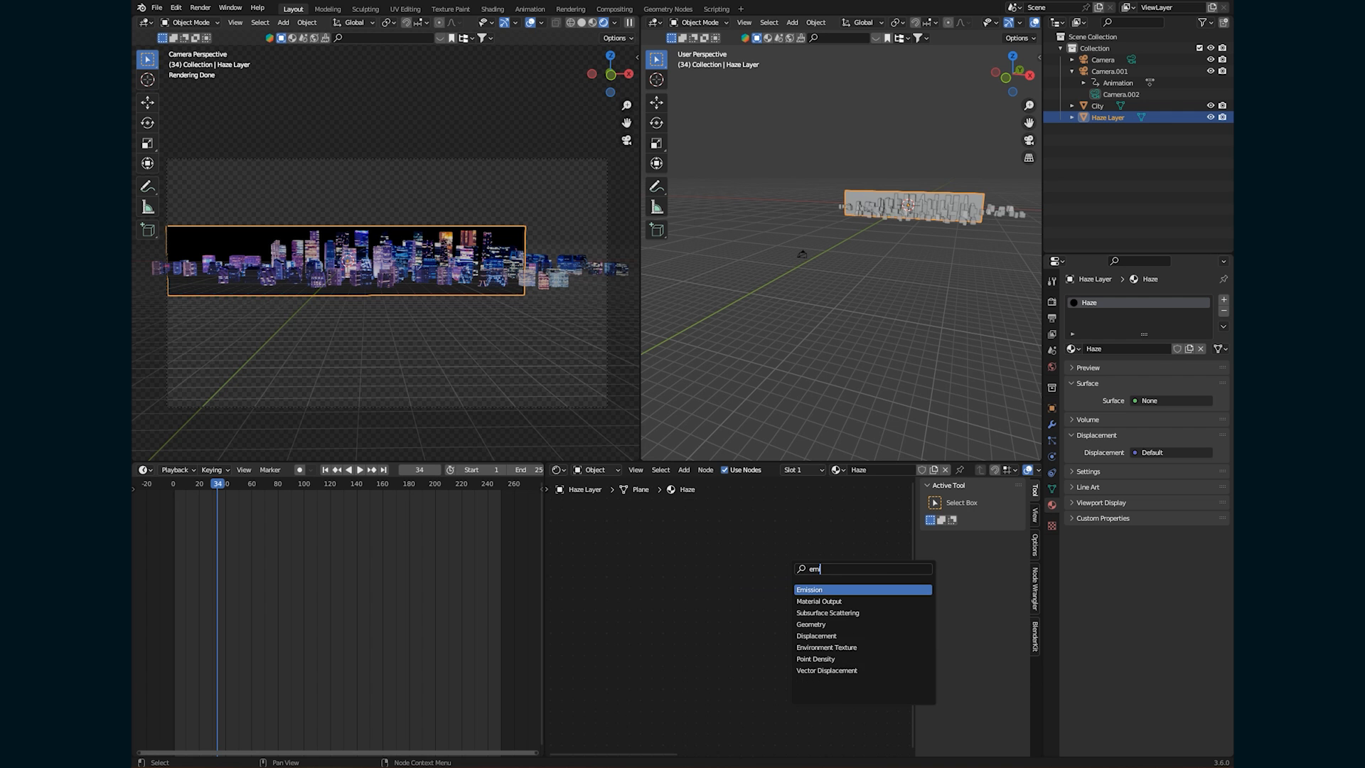
{"action": "key", "text": "Return"}
{"action": "left_click_drag", "start_coordinate": [884, 623], "coordinate": [888, 623]}
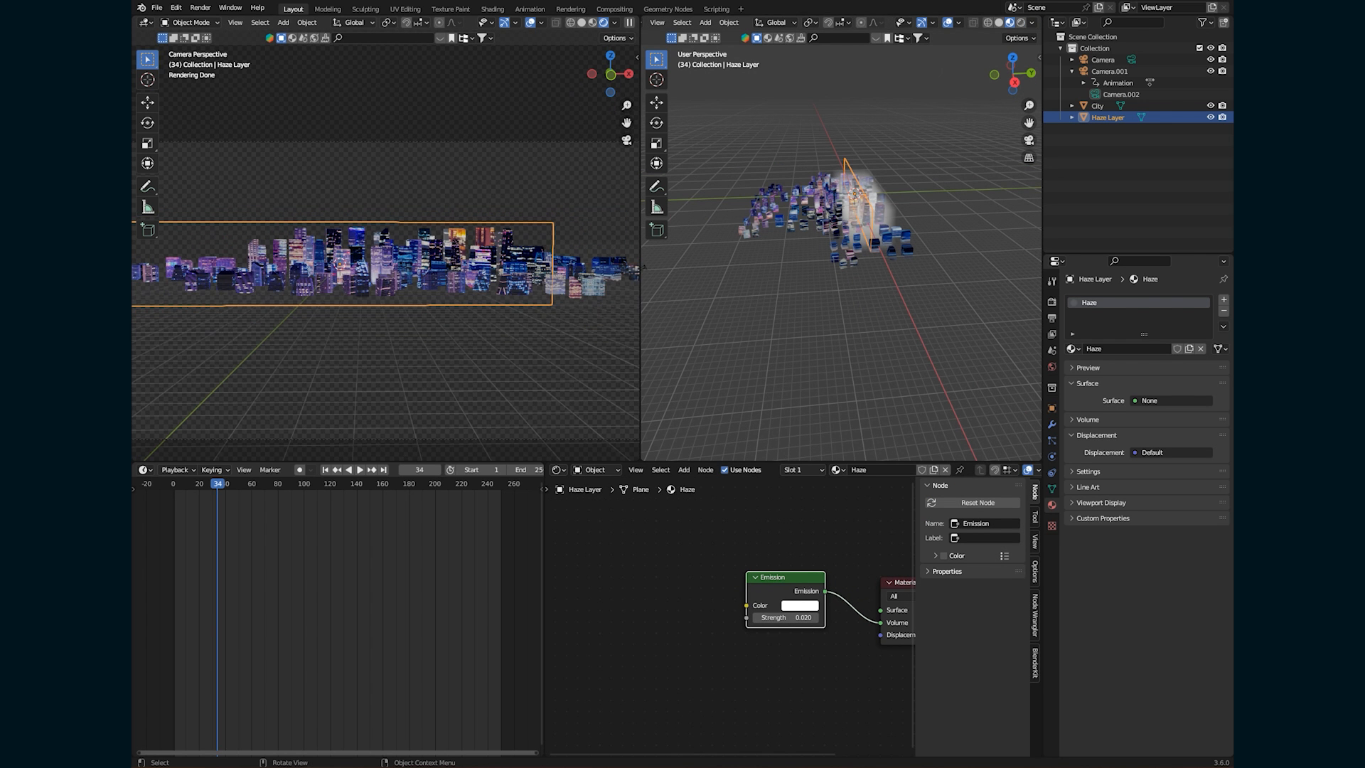
Move the haze layer along Y towards the camera so that it sits between the building rows.
{"action": "key", "text": "g"}
{"action": "key", "text": "y"}
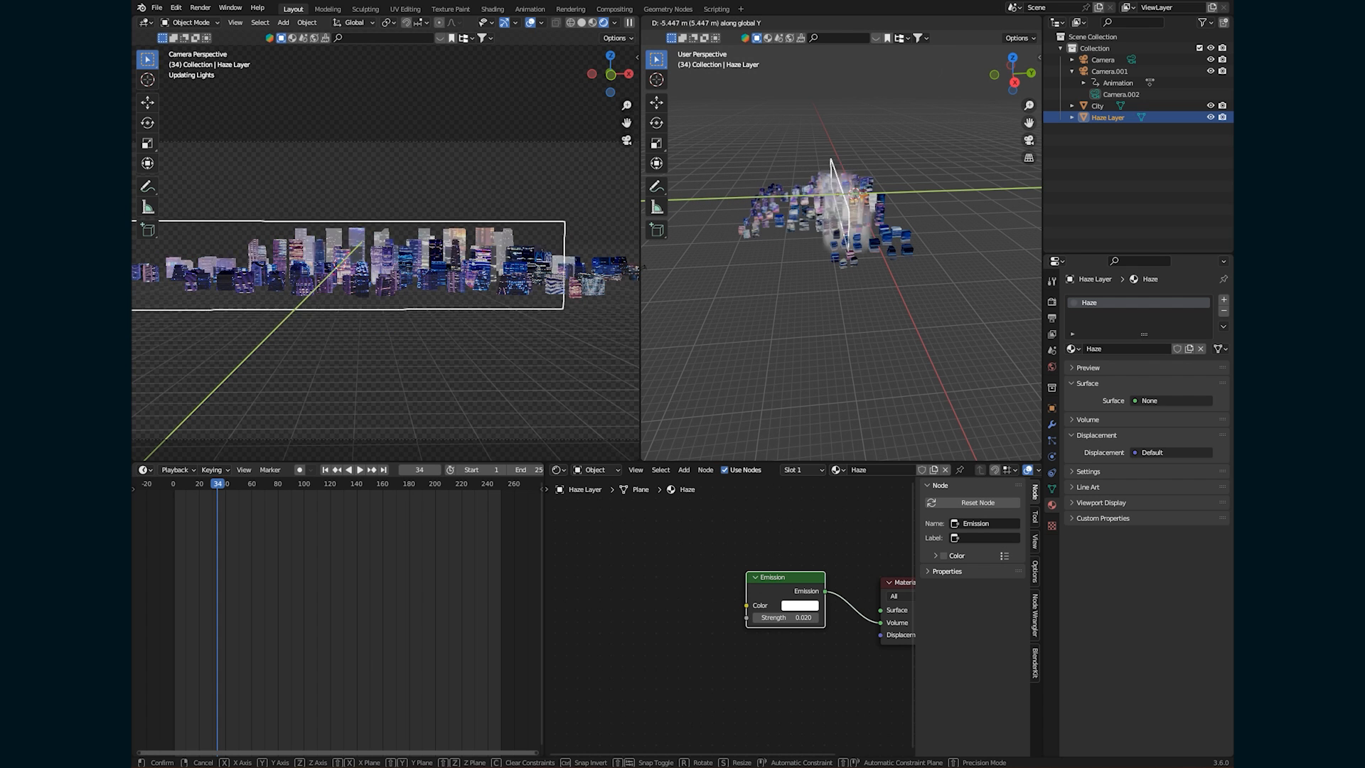
{"action": "key", "text": "Return"}
{"action": "key", "text": "Return"}
{"action": "key", "text": "g"}
{"action": "key", "text": "Return"}
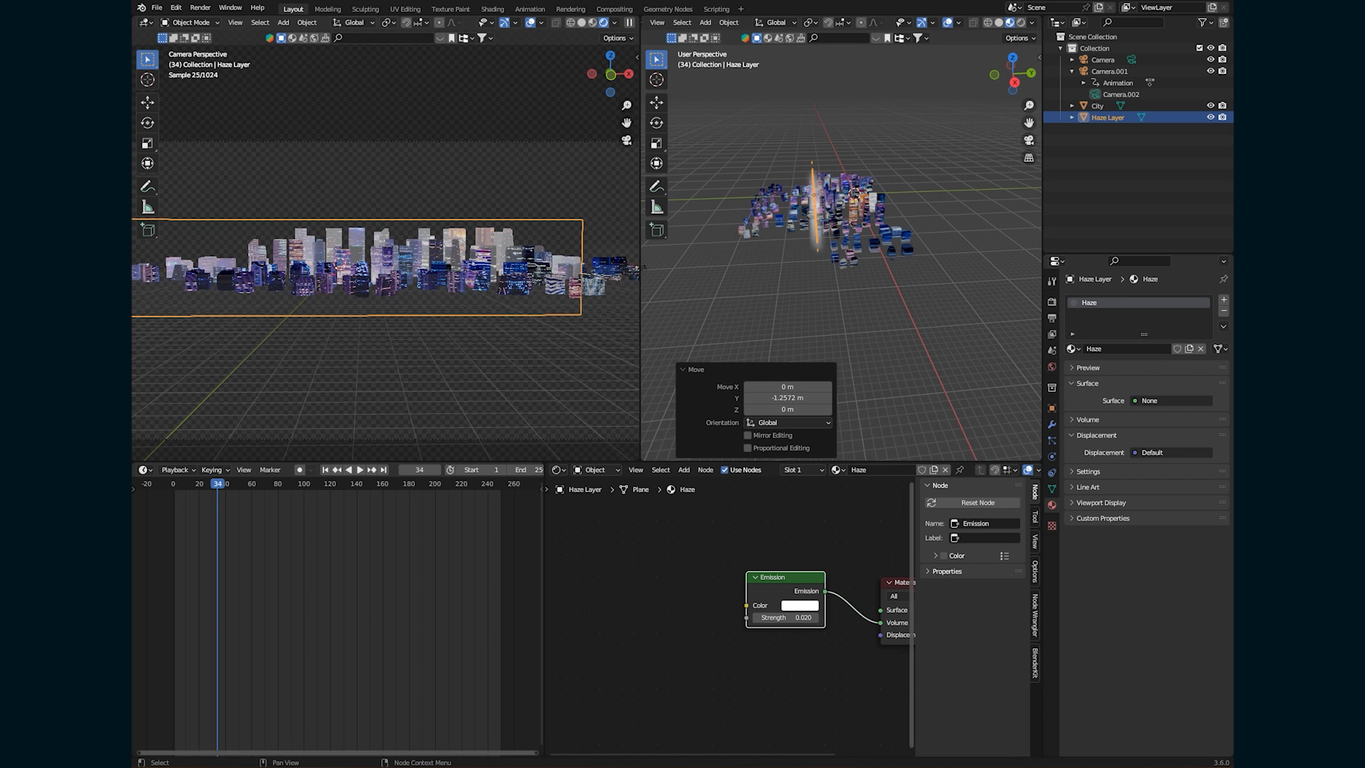
Tint the haze emission violet-blue and duplicate the haze layer, moving the copy back along Y.
{"action": "left_click", "coordinate": [800, 605]}
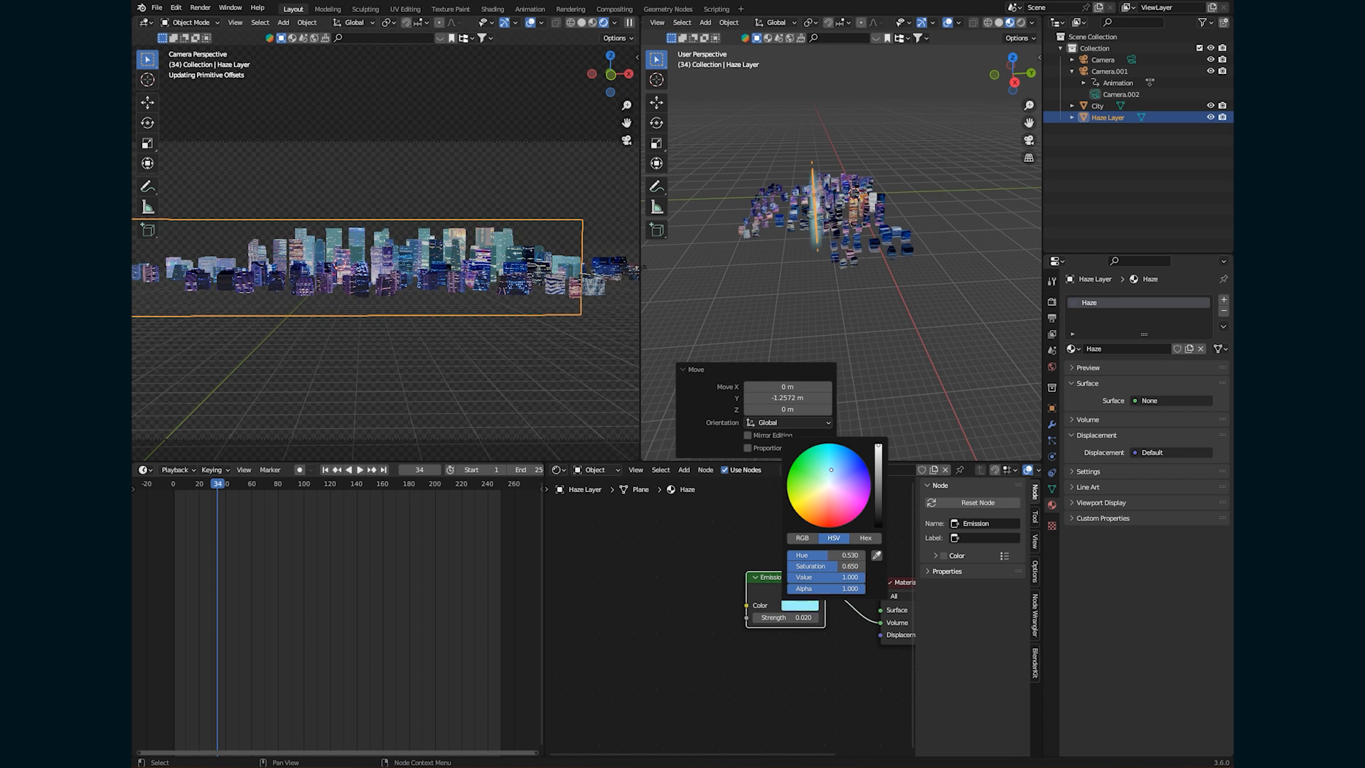
{"action": "key", "text": "shift+d"}
{"action": "key", "text": "y"}
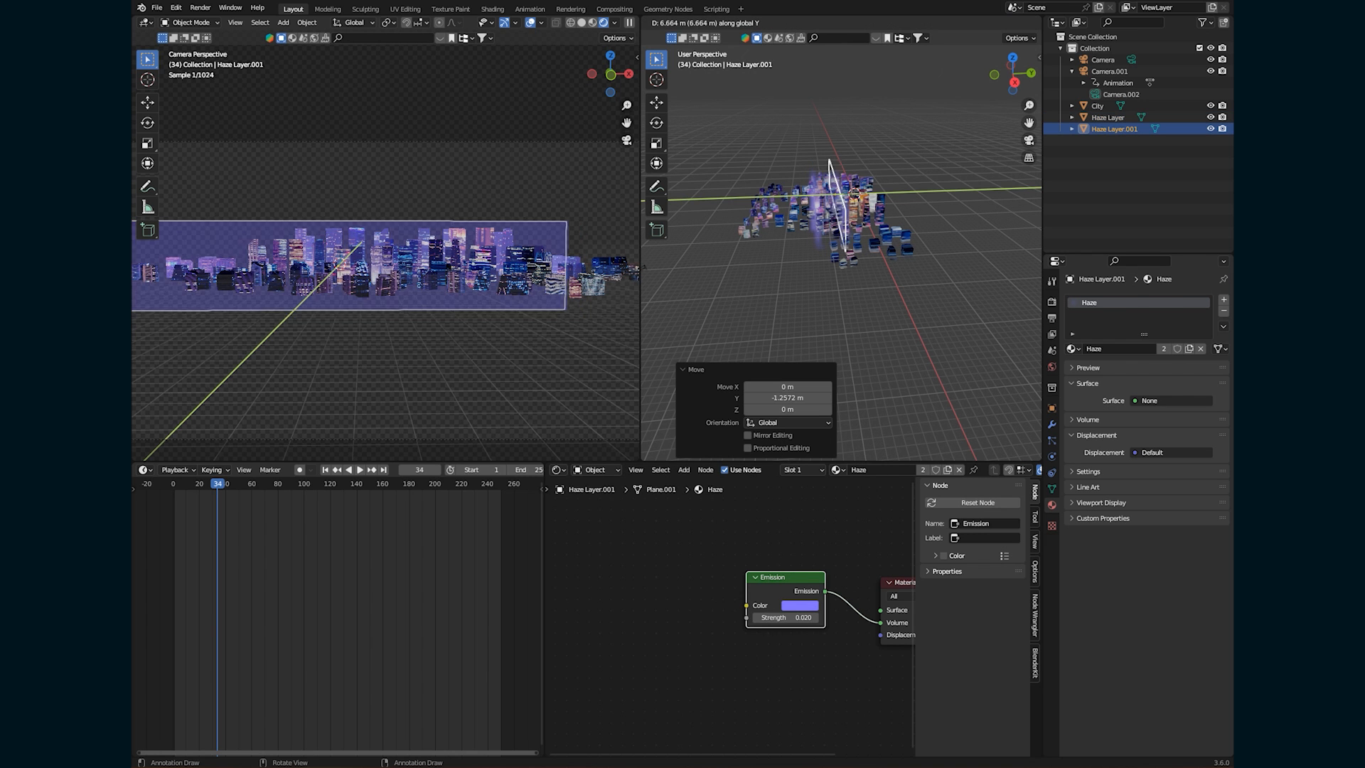
Select the front haze layer among the buildings and reposition it along Y.
{"action": "left_click", "coordinate": [816, 213]}
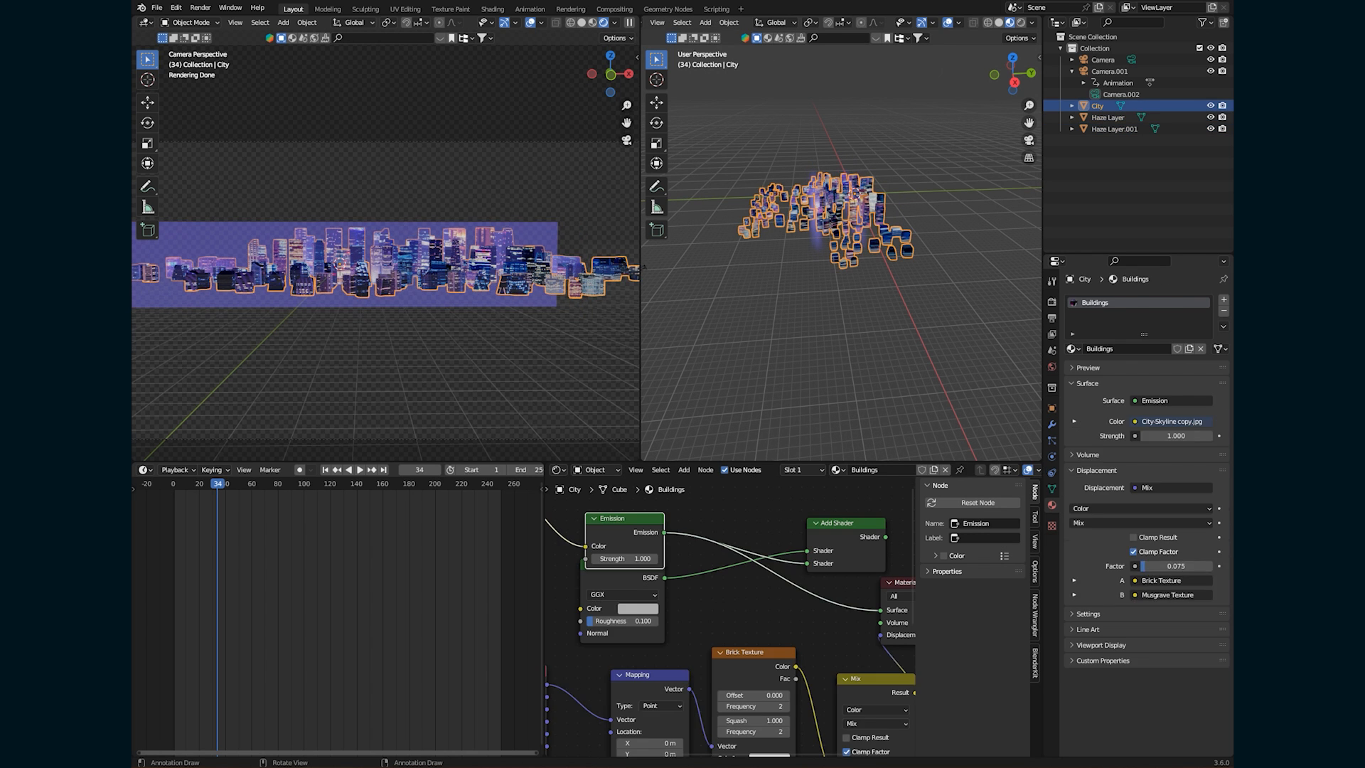
{"action": "left_click", "coordinate": [816, 213]}
{"action": "key", "text": "g"}
{"action": "key", "text": "y"}
{"action": "key", "text": "Return"}
Examine the hazy skyline up close in the camera view and from around the city.
{"action": "middle_click_drag", "start_coordinate": [818, 284], "coordinate": [917, 288]}
{"action": "left_click", "coordinate": [917, 306]}
{"action": "scroll", "coordinate": [385, 277], "scroll_direction": "up", "scroll_amount": 3}
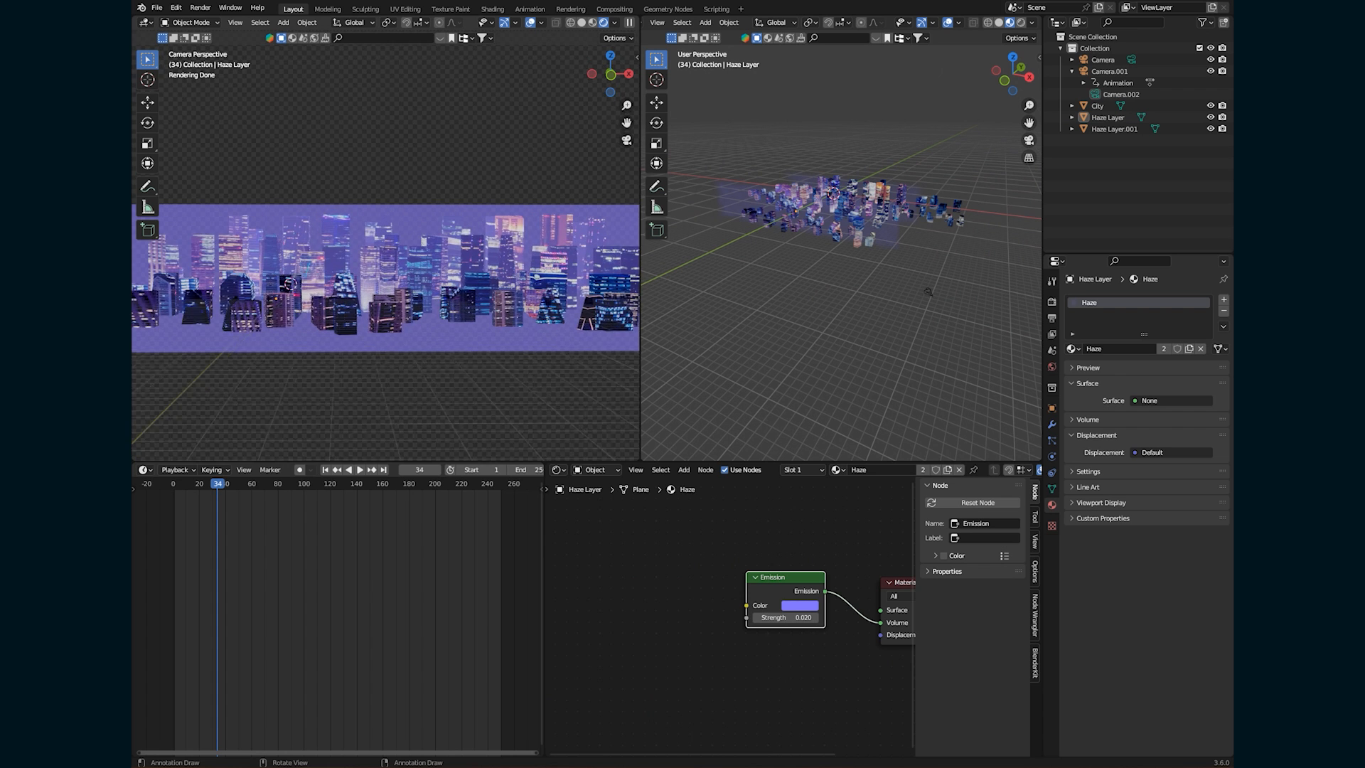
{"action": "scroll", "coordinate": [385, 277], "scroll_direction": "up", "scroll_amount": 4}
{"action": "scroll", "coordinate": [385, 277], "scroll_direction": "down", "scroll_amount": 5}
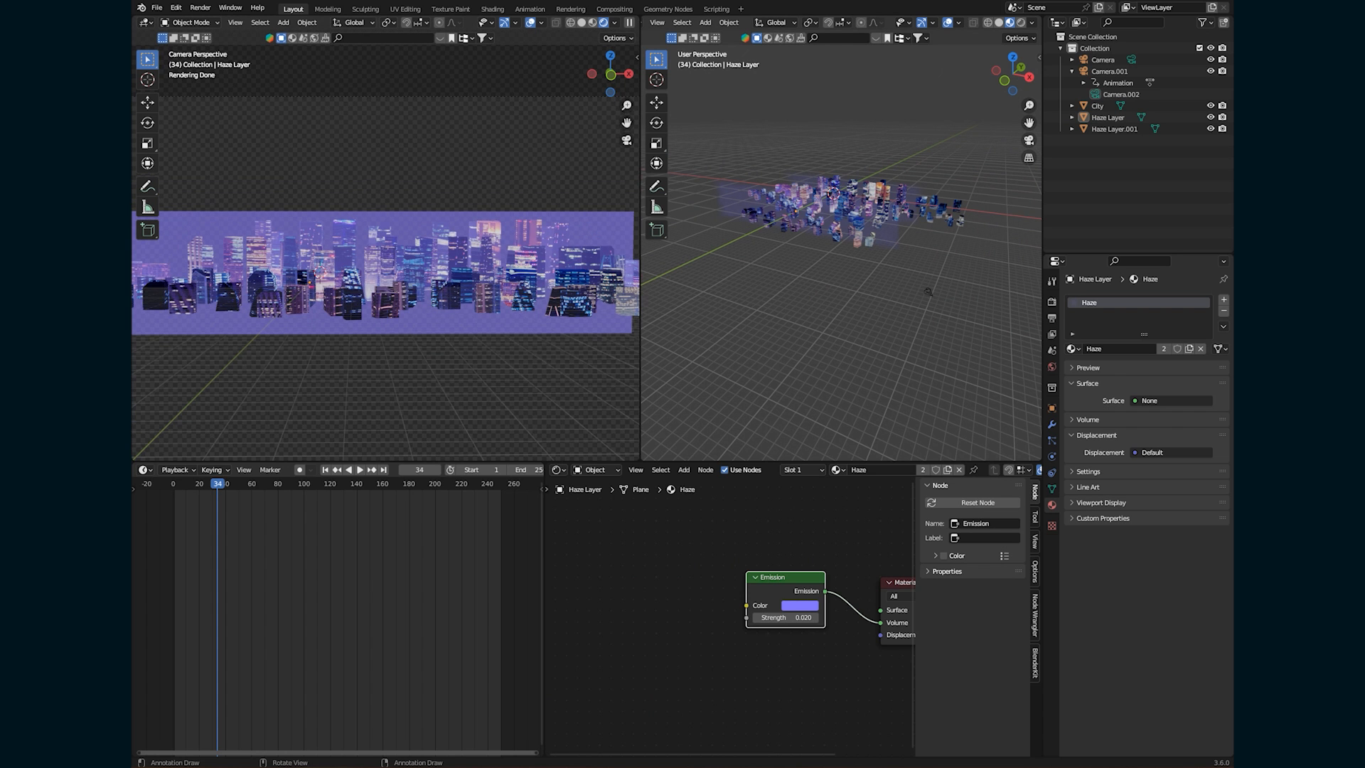
{"action": "scroll", "coordinate": [842, 277], "scroll_direction": "down", "scroll_amount": 5}
{"action": "scroll", "coordinate": [385, 277], "scroll_direction": "down", "scroll_amount": 3}
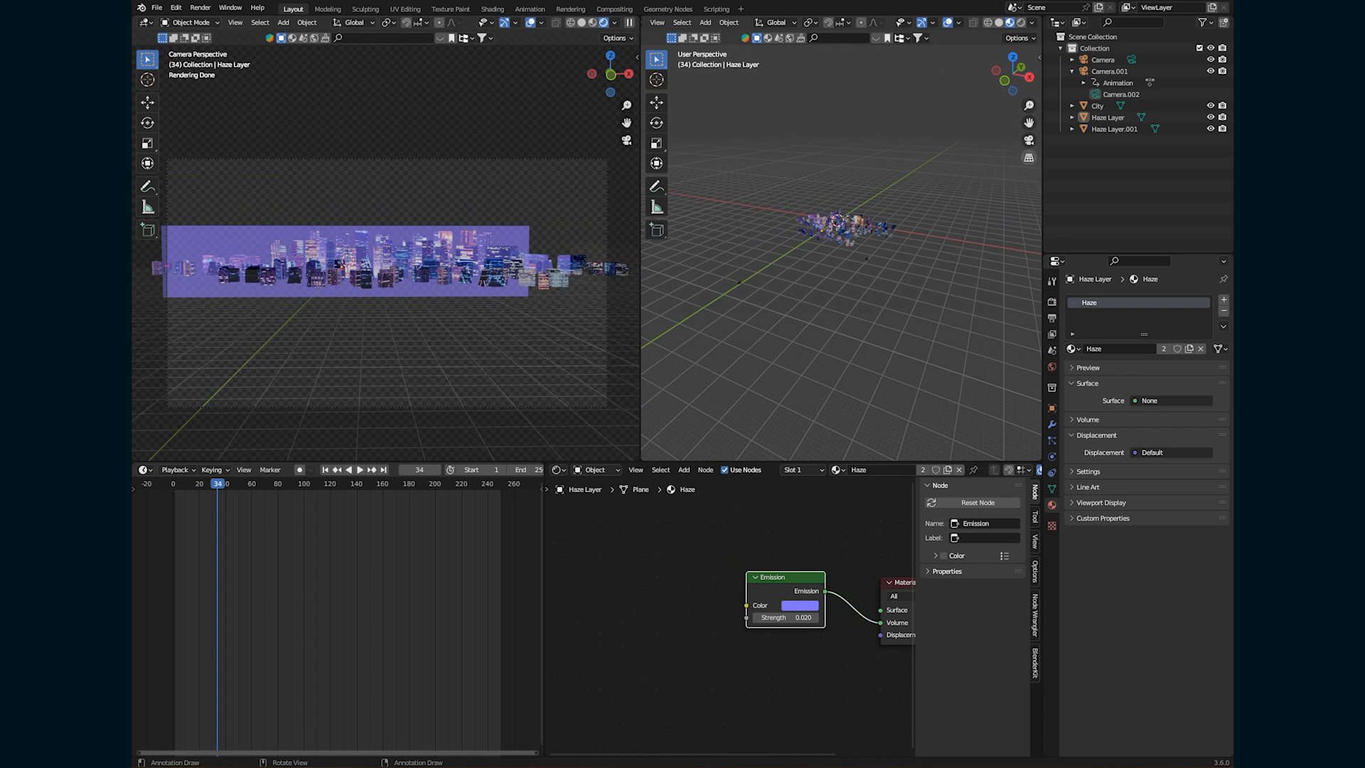
Stretch both haze layers along X beyond the camera frame, rescale them and save the file.
{"action": "key", "text": "s"}
{"action": "key", "text": "x"}
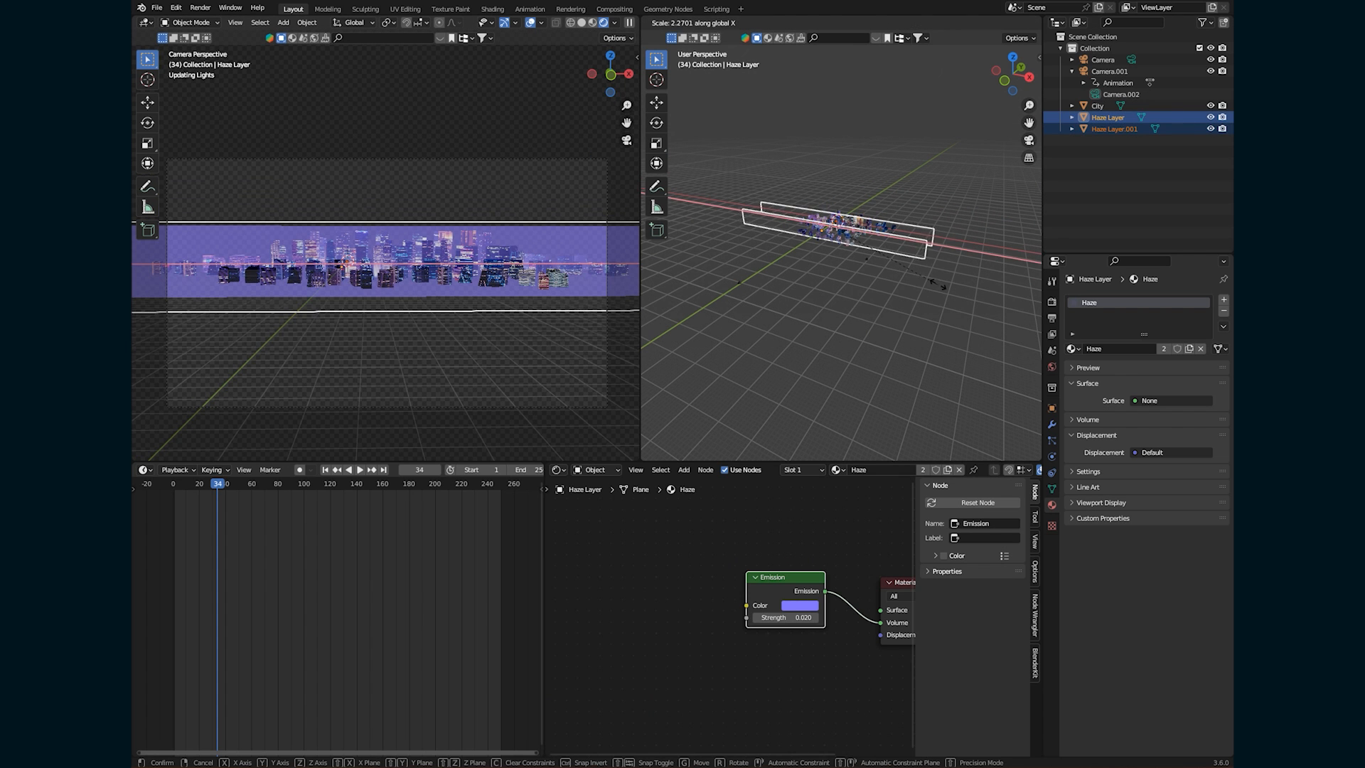
{"action": "key", "text": "Return"}
{"action": "key", "text": "s"}
{"action": "left_click", "coordinate": [929, 281]}
{"action": "left_click", "coordinate": [932, 286]}
{"action": "key", "text": "ctrl+s"}
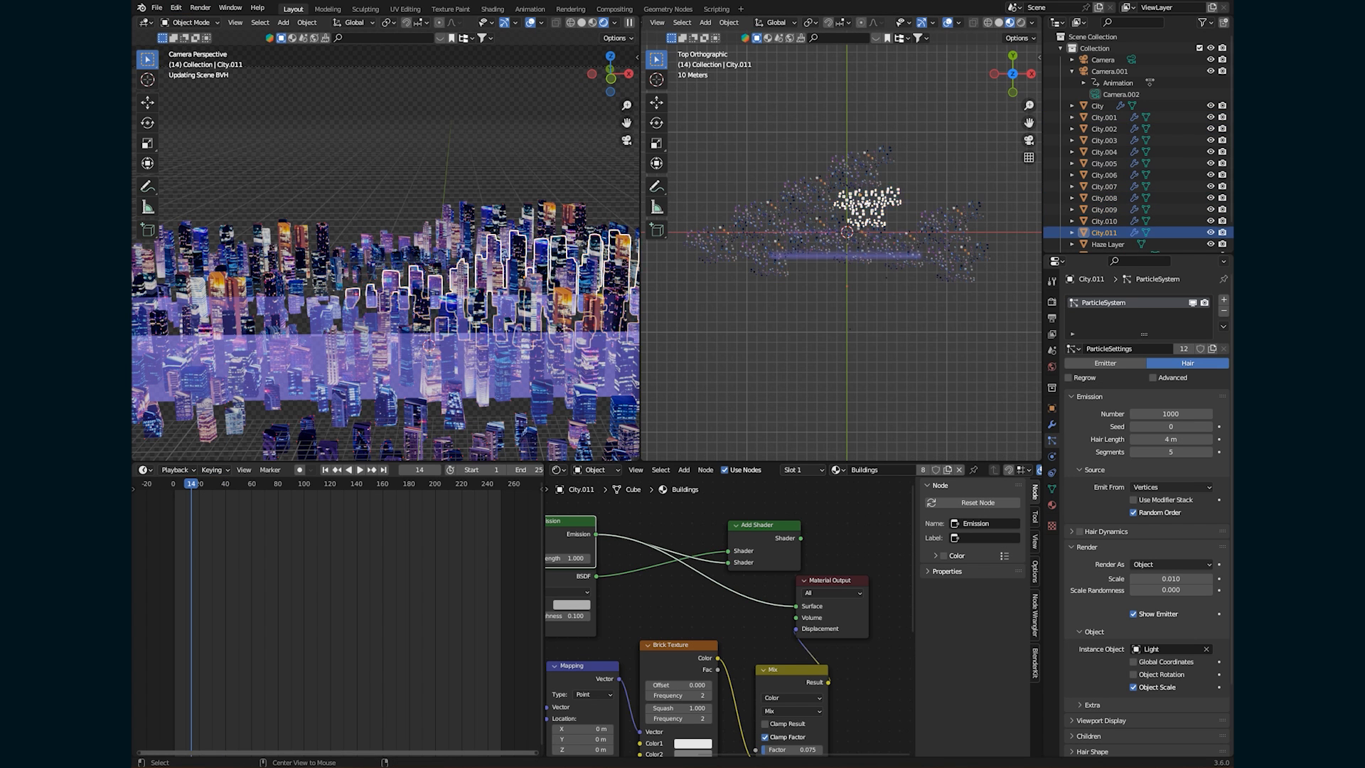
Place linked duplicates of the city block towards the back right of the layout in the top view.
{"action": "key", "text": "alt+d"}
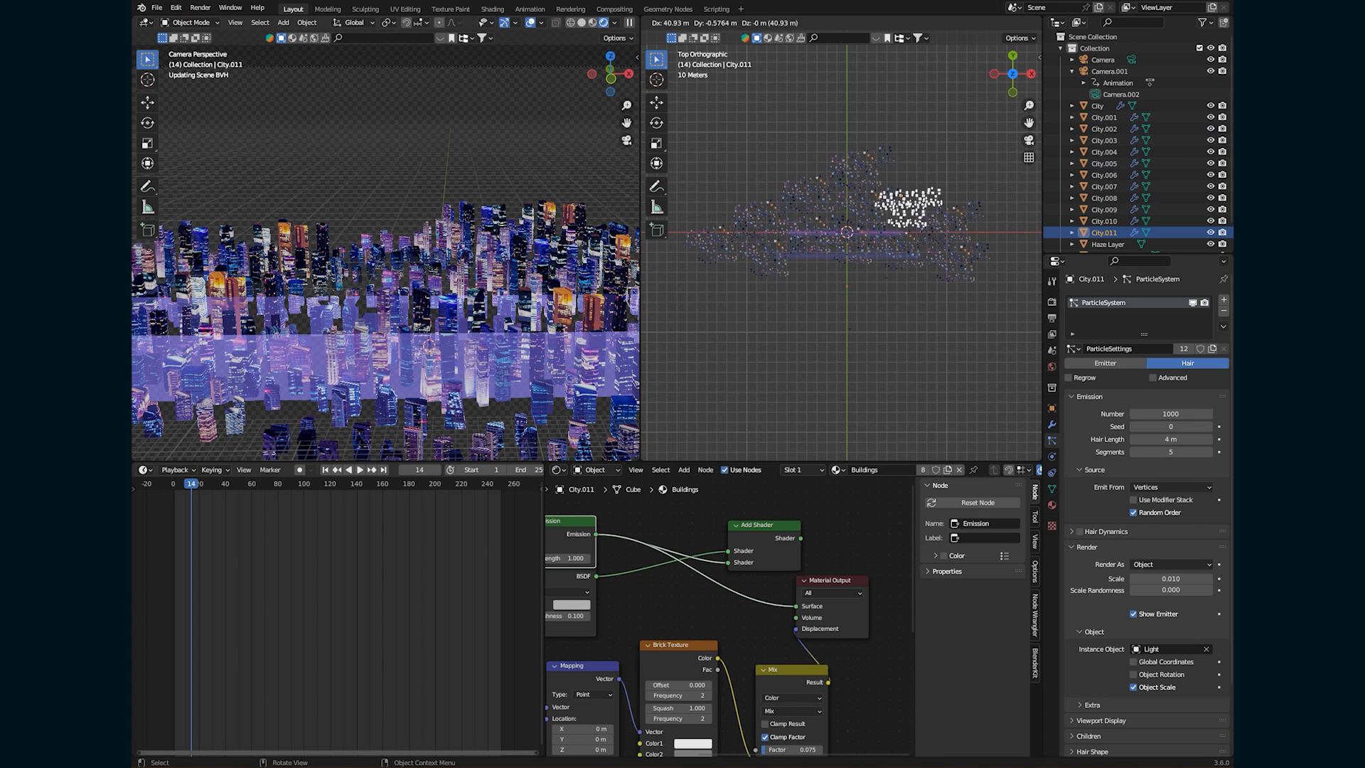
{"action": "key", "text": "alt+d"}
{"action": "left_click", "coordinate": [924, 170]}
{"action": "scroll", "coordinate": [386, 256], "scroll_direction": "down", "scroll_amount": 6}
{"action": "left_click", "coordinate": [593, 341]}
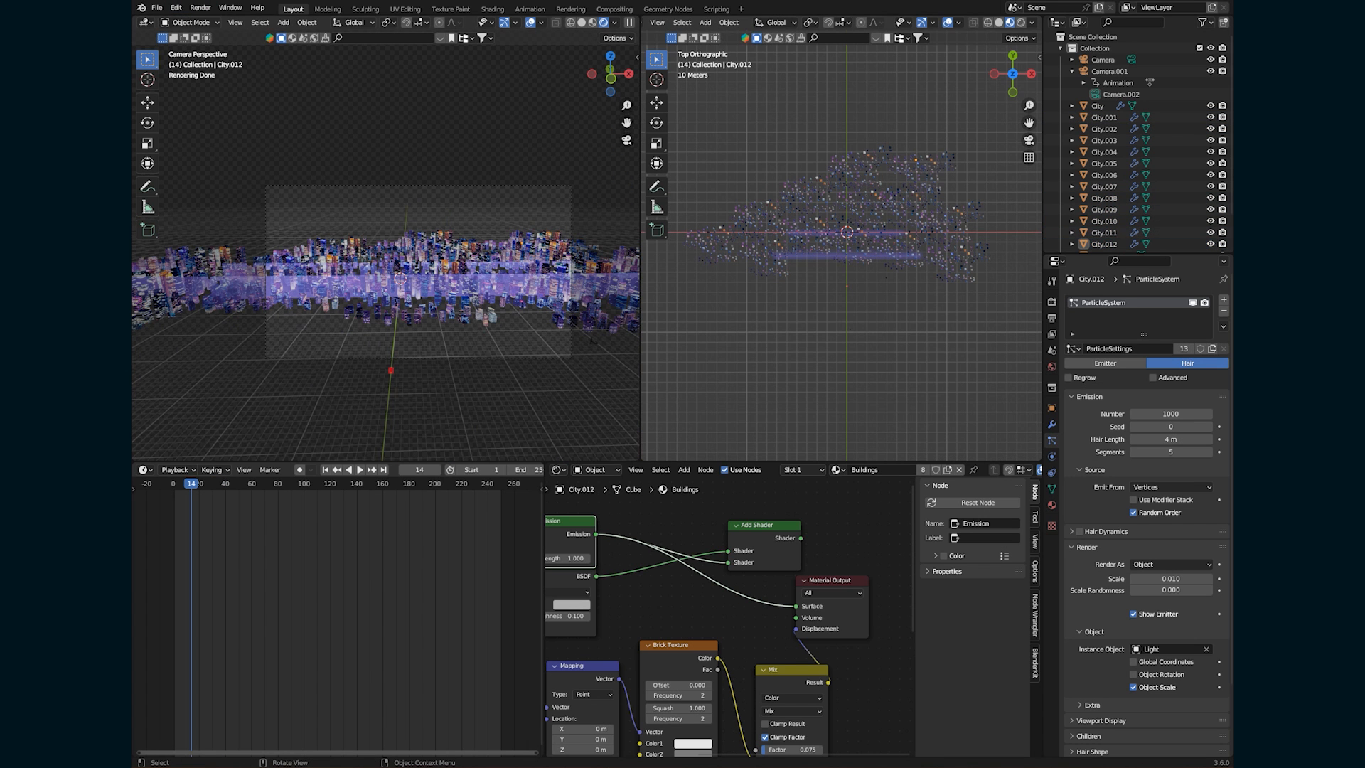
Select the rear city blocks and place two linked copies of the group further back, the second offset 159.67 m in X and 74.359 m in Y.
{"action": "left_click", "coordinate": [862, 164], "text": "shift"}
{"action": "left_click", "coordinate": [865, 207], "text": "shift"}
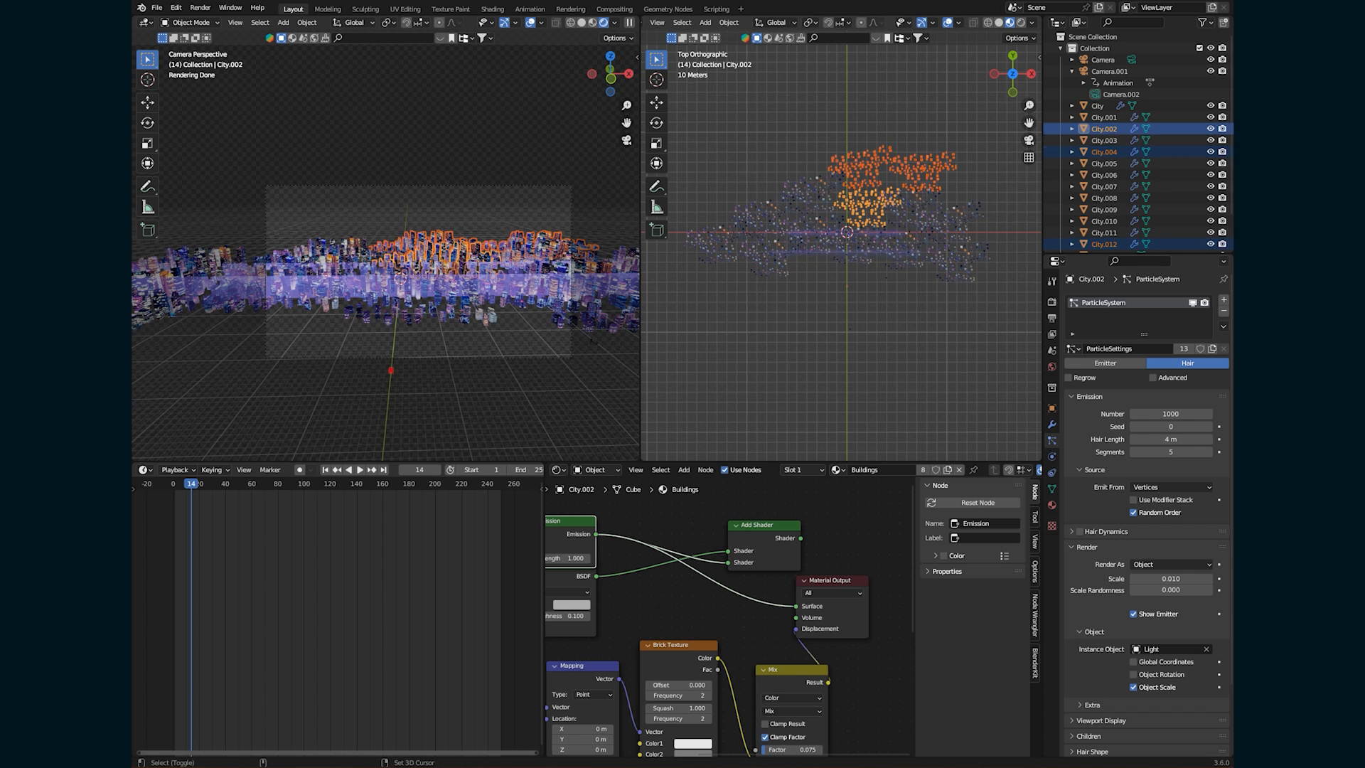
{"action": "left_click", "coordinate": [814, 194], "text": "shift"}
{"action": "key", "text": "alt+d"}
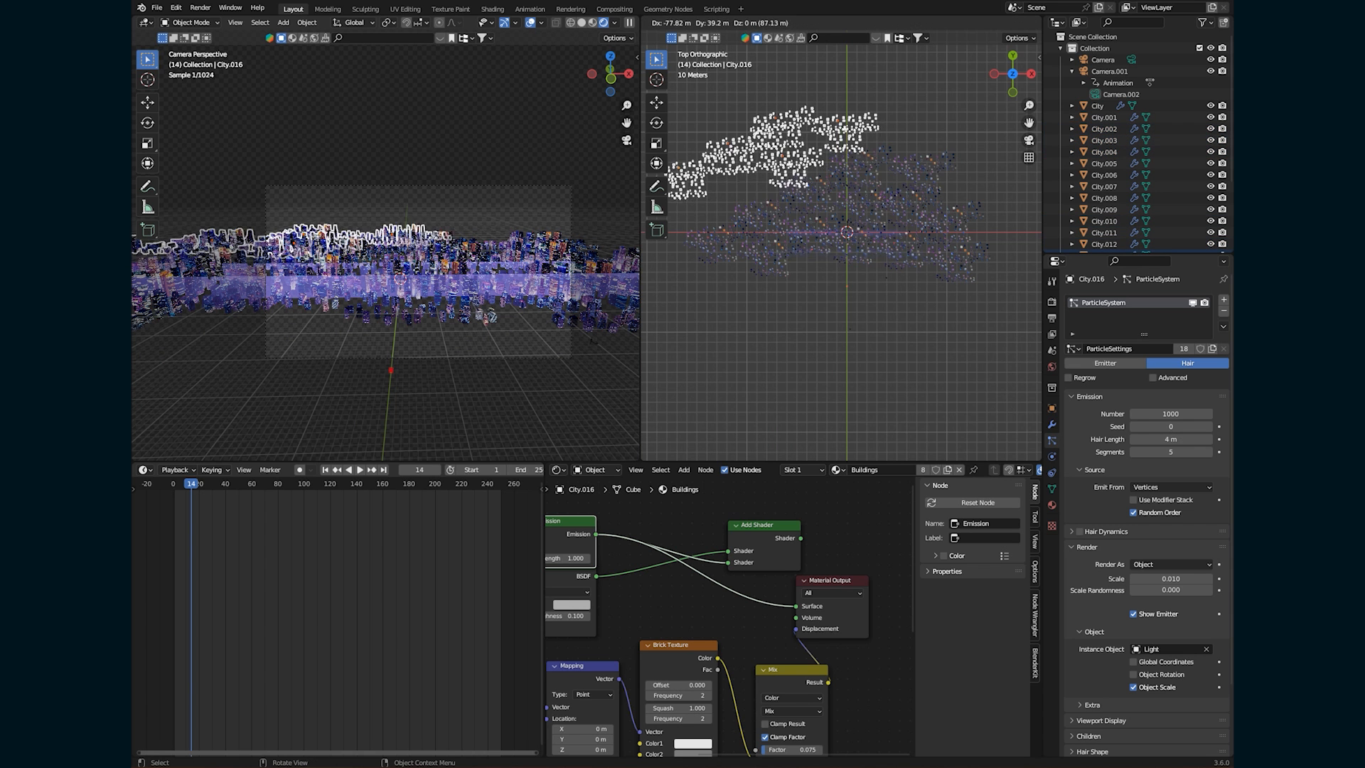
{"action": "left_click", "coordinate": [651, 186]}
{"action": "left_click", "coordinate": [797, 112]}
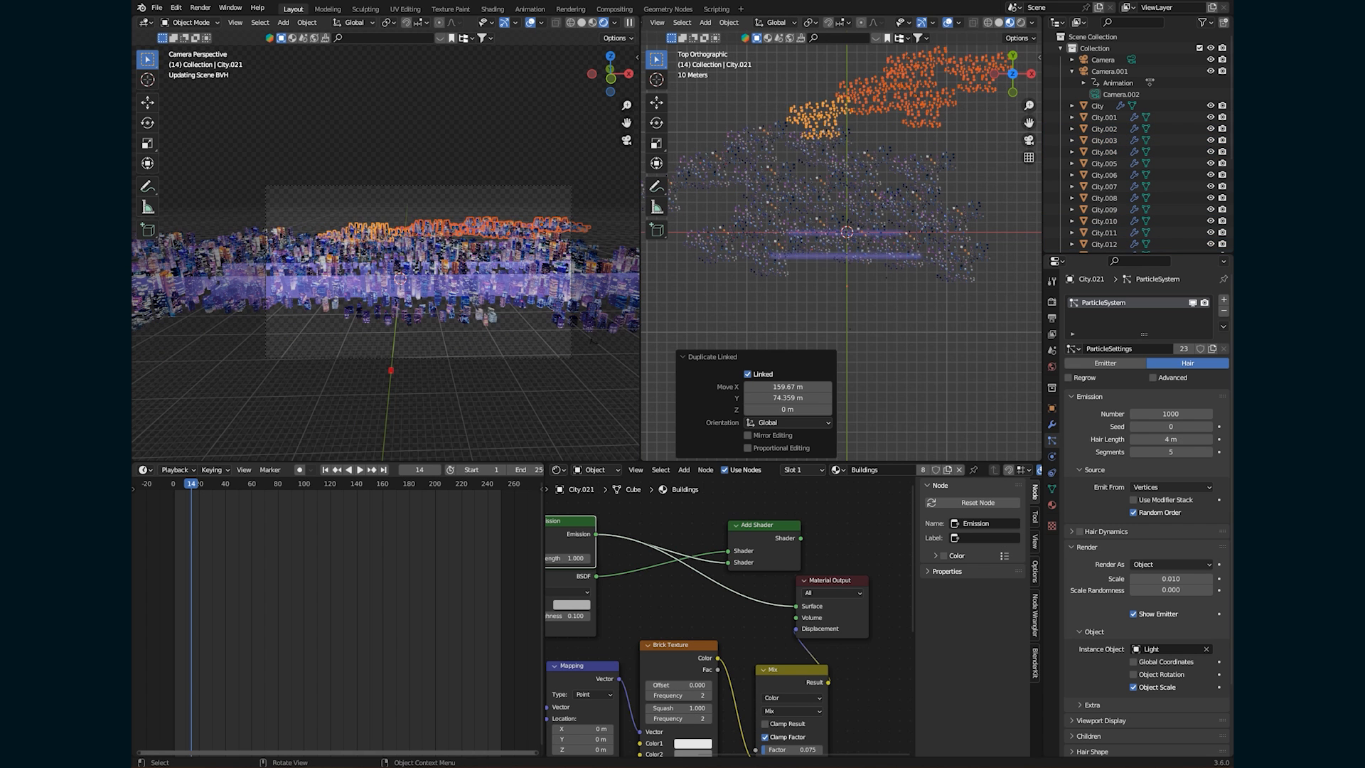
{"action": "left_click", "coordinate": [790, 87]}
Add a plane at the scene centre and scale it up by 12.876.
{"action": "key", "text": "shift+a"}
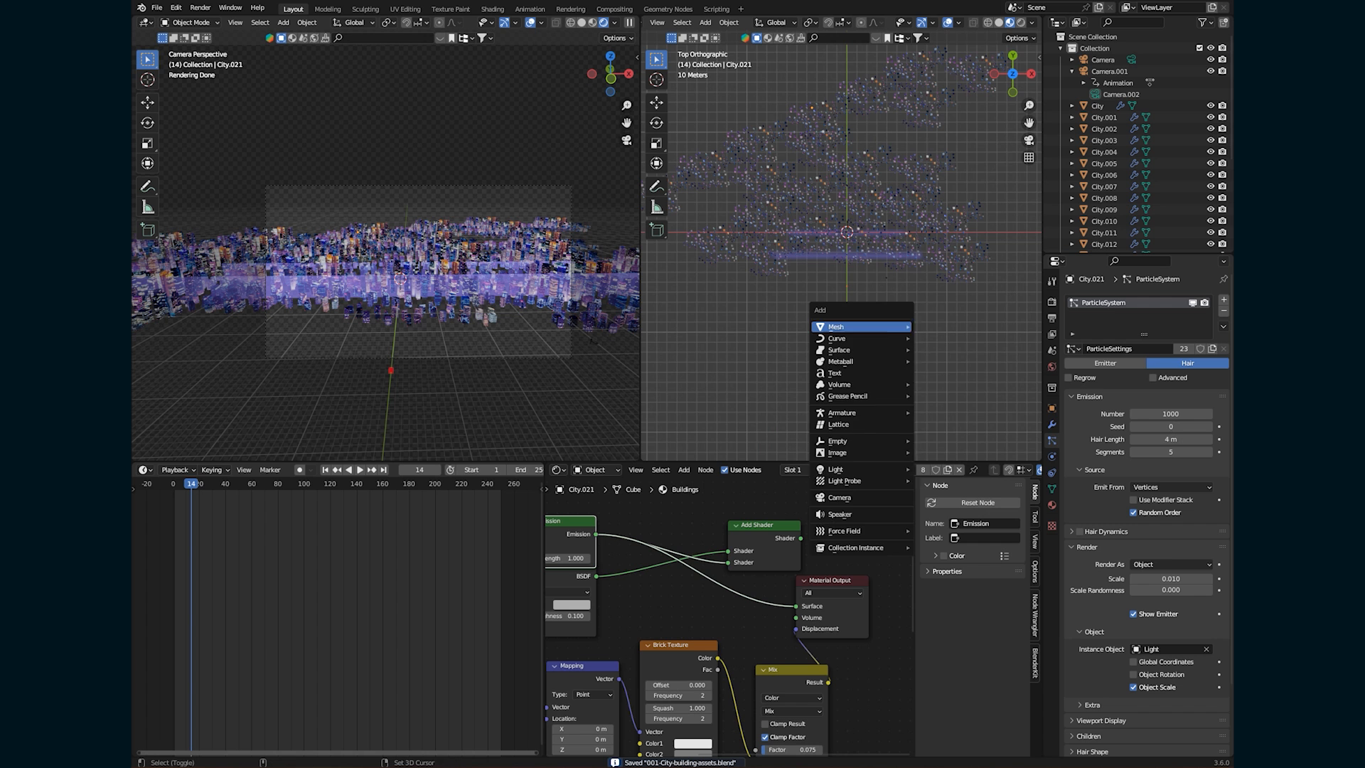
{"action": "mouse_move", "coordinate": [849, 326]}
{"action": "left_click", "coordinate": [939, 326]}
{"action": "left_click", "coordinate": [995, 313]}
Give the ground plane a new material with a black base color.
{"action": "left_click", "coordinate": [1052, 506]}
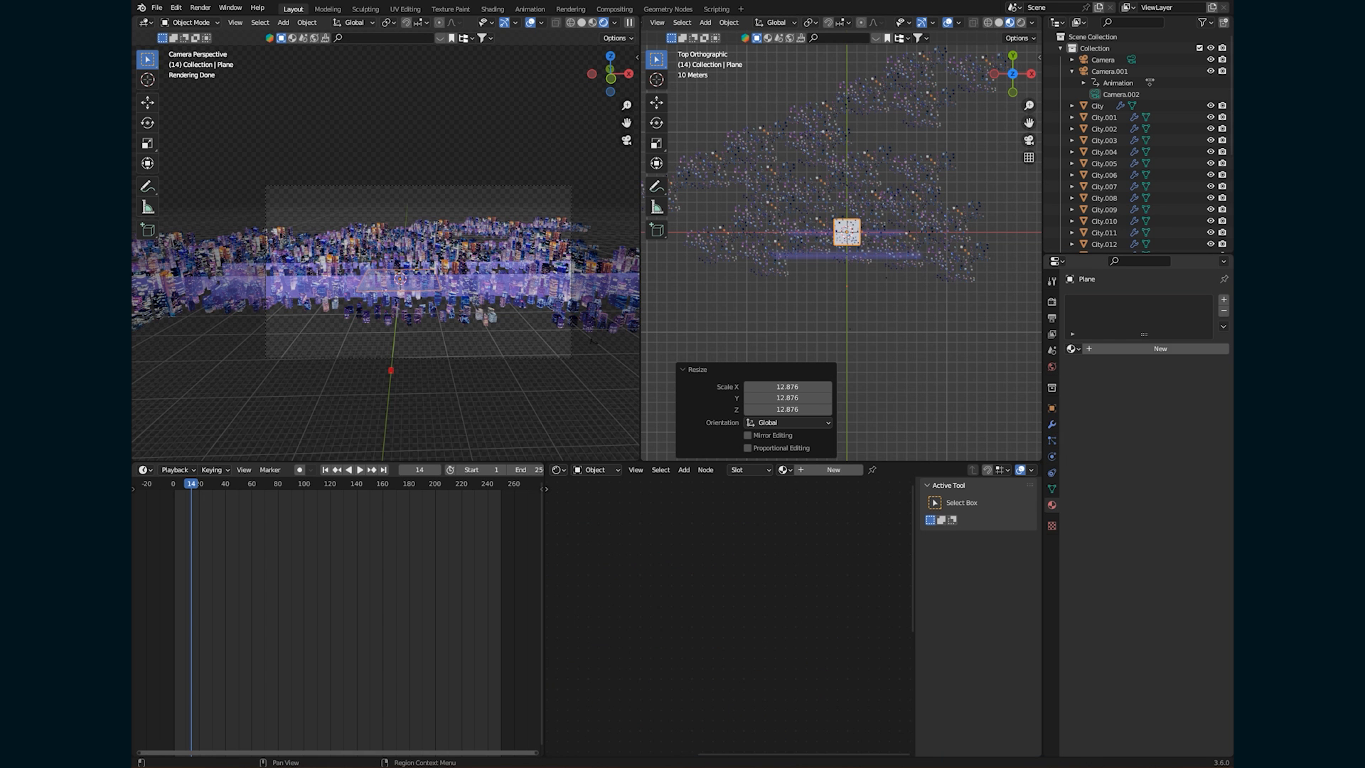
{"action": "left_click", "coordinate": [1158, 348]}
{"action": "left_click", "coordinate": [1176, 450]}
{"action": "left_click_drag", "start_coordinate": [1203, 292], "coordinate": [1204, 370]}
Scale the ground plane up by 13.871, move it back along Y beneath all the city blocks and save the file.
{"action": "key", "text": "s"}
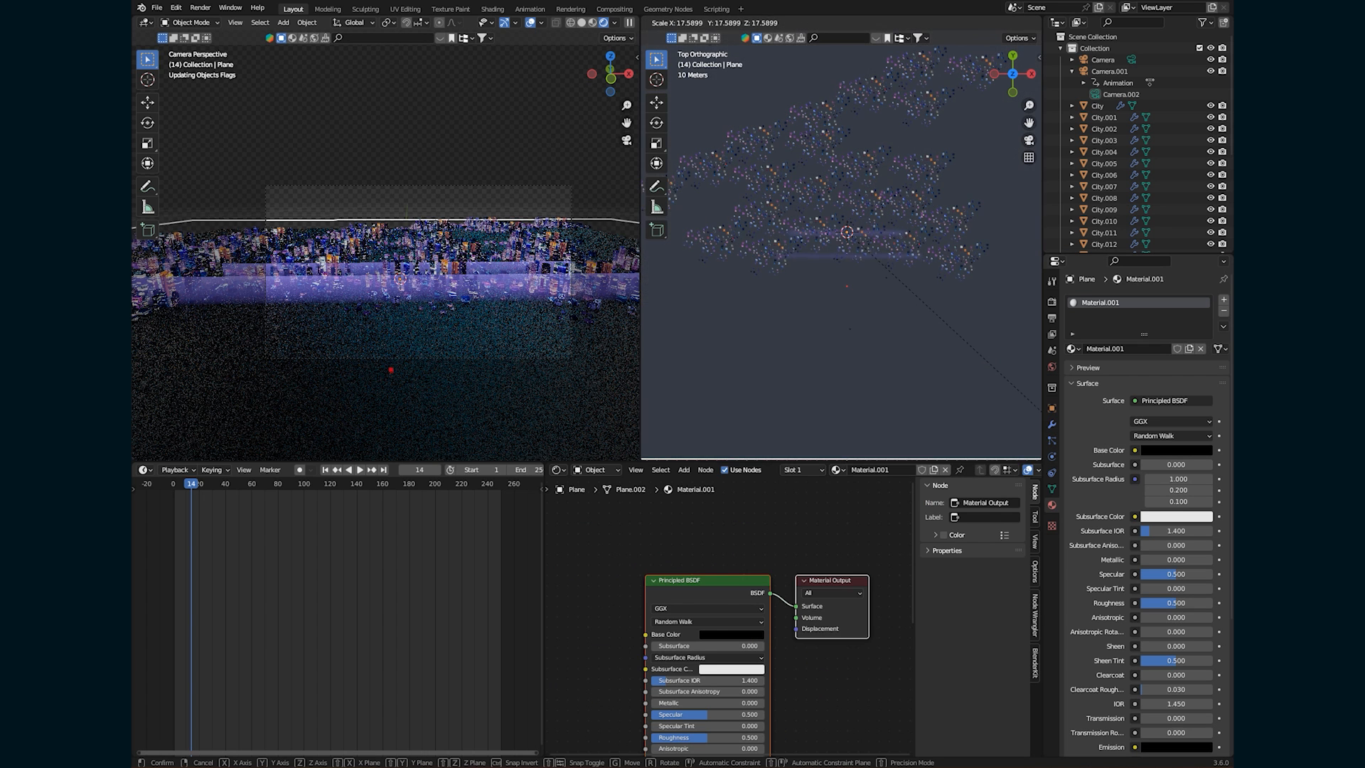
{"action": "left_click", "coordinate": [995, 313]}
{"action": "key", "text": "g"}
{"action": "key", "text": "y"}
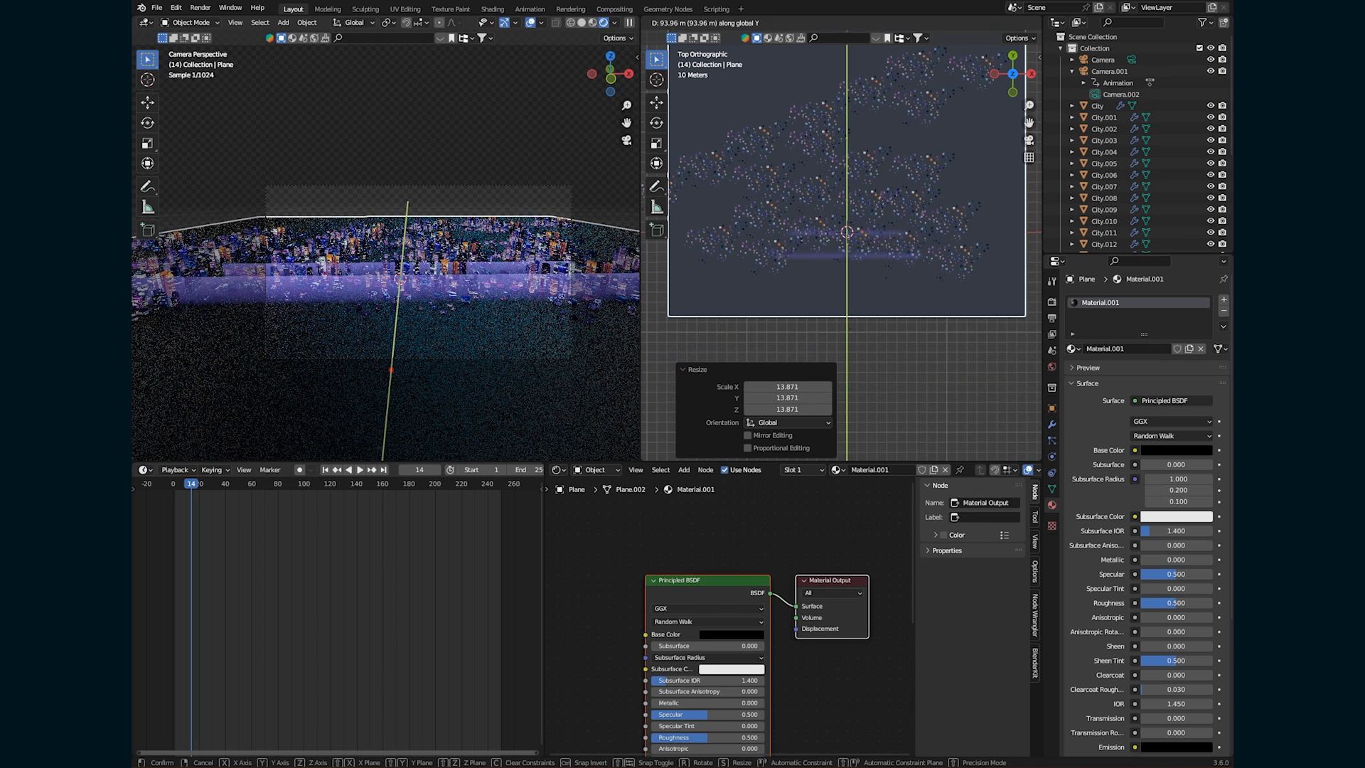
{"action": "key", "text": "Return"}
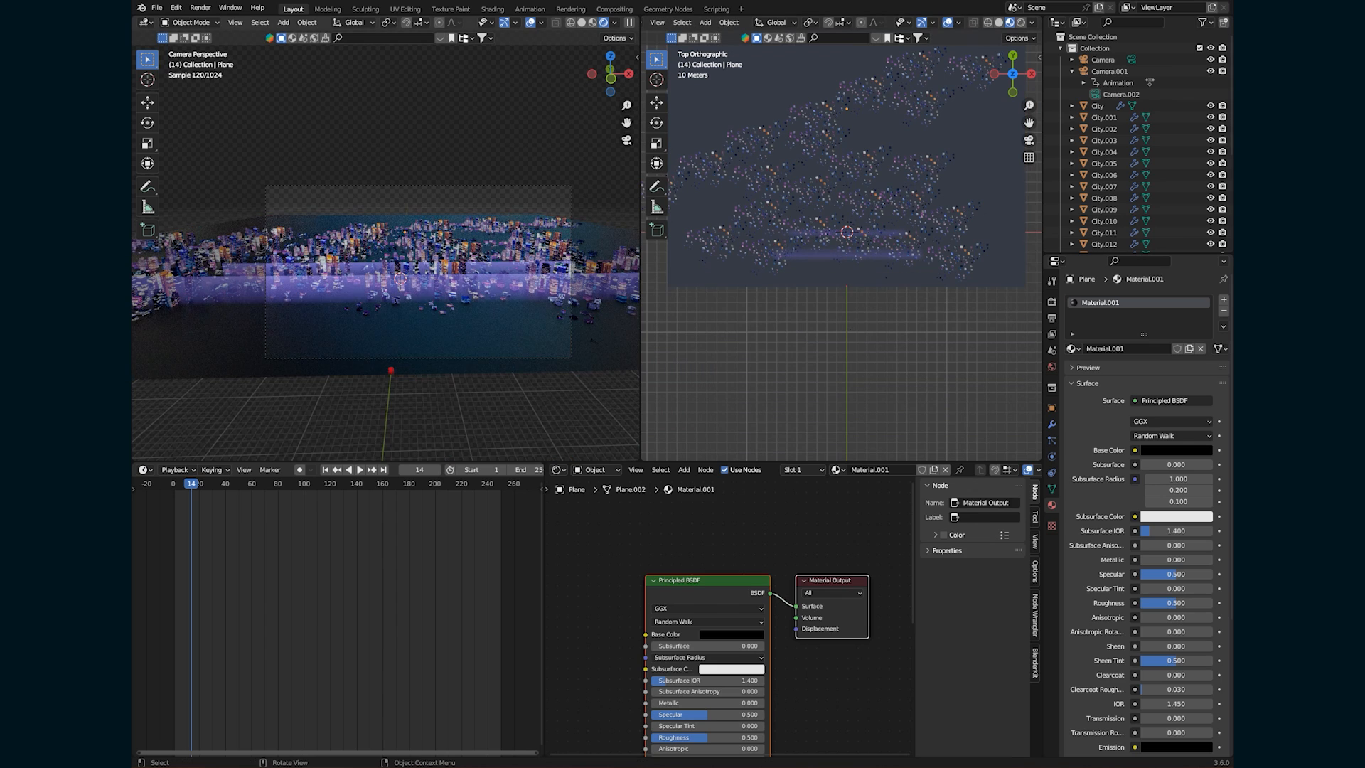
{"action": "key", "text": "ctrl+s"}
Lower the ground plane in the front view until it meets the bases of the buildings.
{"action": "key", "text": "KP_1"}
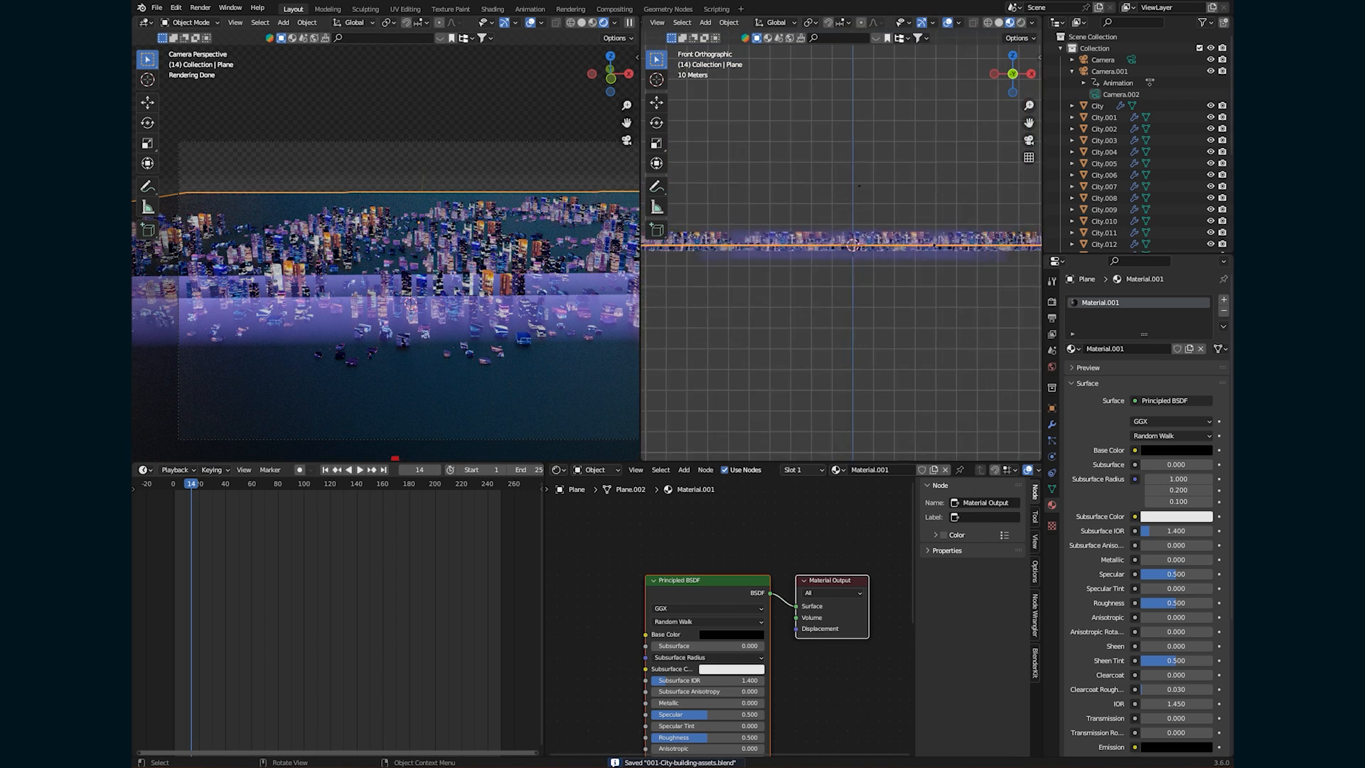
{"action": "scroll", "coordinate": [944, 241], "scroll_direction": "up", "scroll_amount": 3}
{"action": "key", "text": "g"}
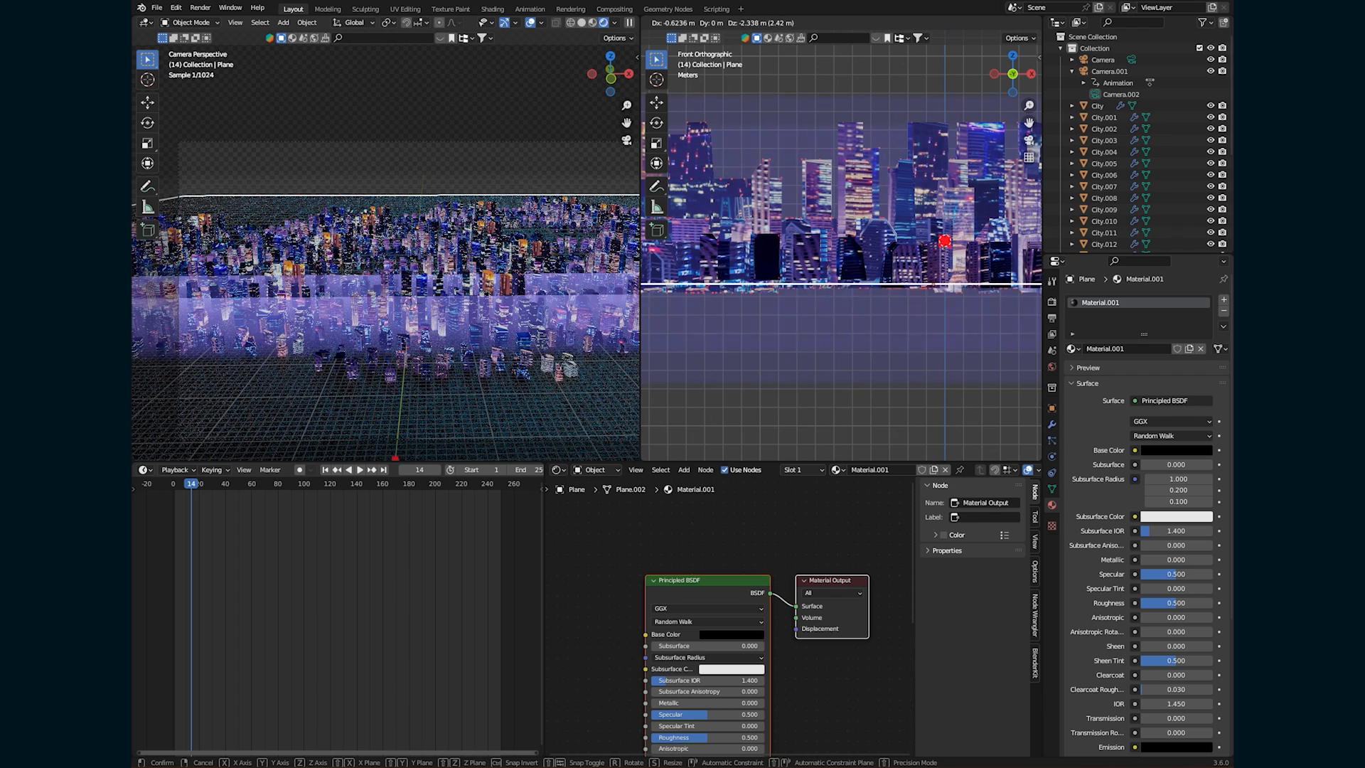
{"action": "left_click", "coordinate": [937, 249]}
Select the city buildings and connect the Add Shader to the Surface input of their Material Output.
{"action": "middle_click_drag", "start_coordinate": [937, 249], "coordinate": [916, 305]}
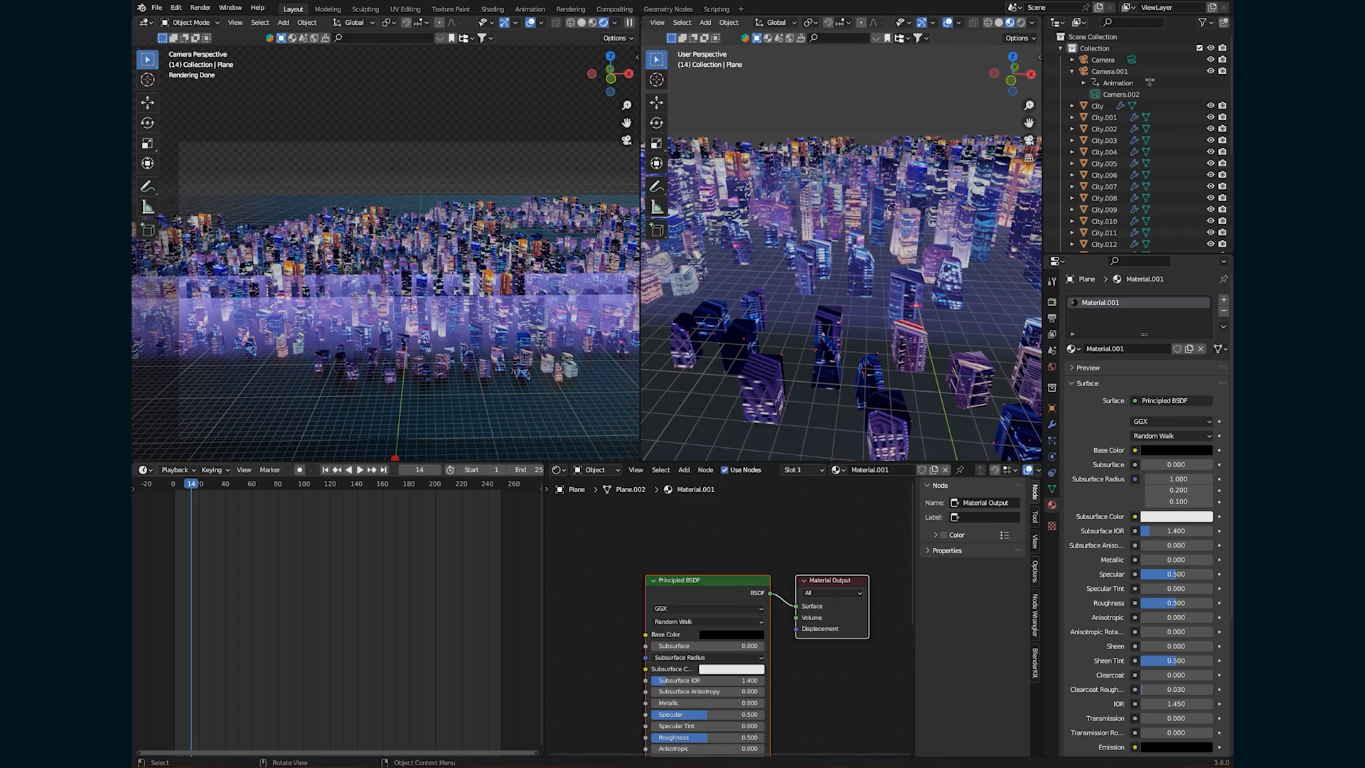
{"action": "scroll", "coordinate": [916, 305], "scroll_direction": "up", "scroll_amount": 4}
{"action": "left_click", "coordinate": [938, 306]}
{"action": "scroll", "coordinate": [818, 604], "scroll_direction": "down", "scroll_amount": 1}
{"action": "mouse_move", "coordinate": [820, 586]}
{"action": "left_mouse_down"}
{"action": "mouse_move", "coordinate": [833, 581]}
{"action": "mouse_move", "coordinate": [802, 602]}
{"action": "left_mouse_up"}
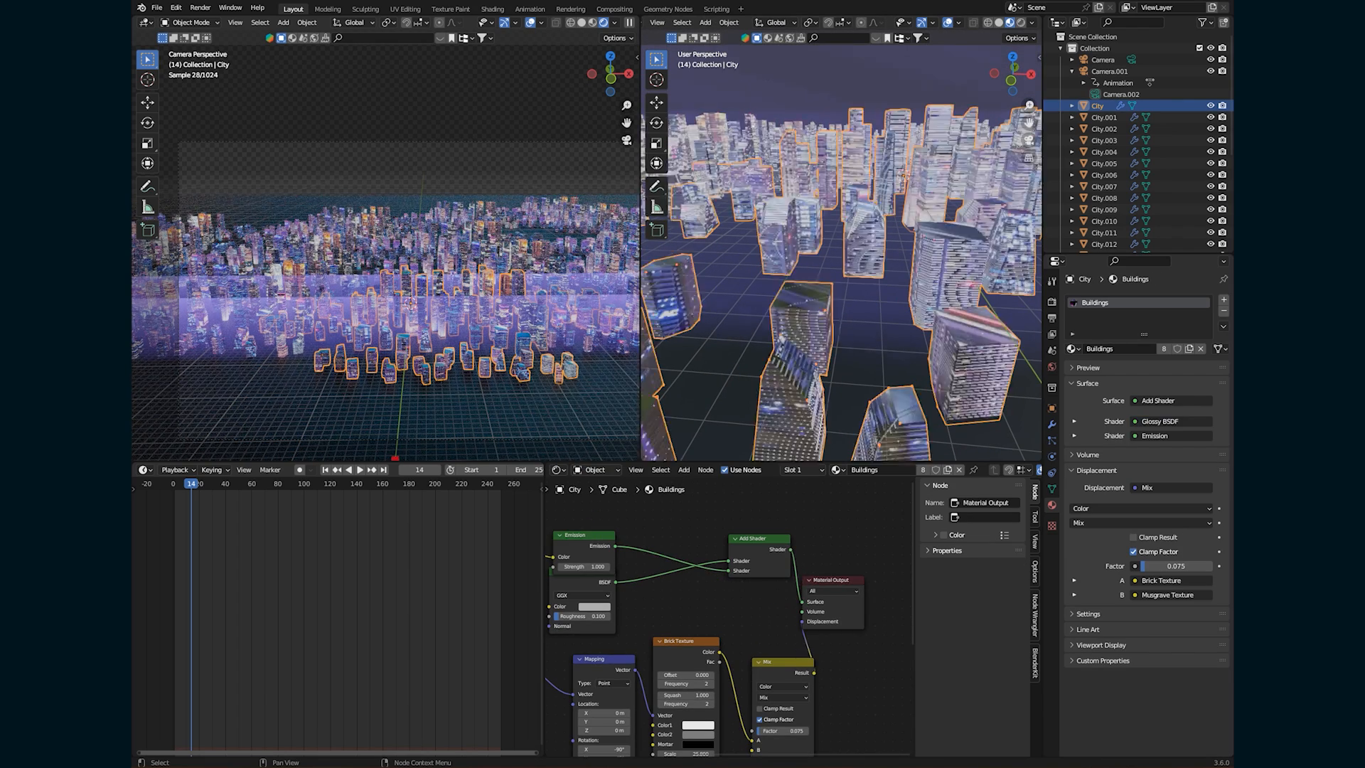
Reposition the Material Output node of the Buildings material farther from the Add Shader and Mix nodes.
{"action": "scroll", "coordinate": [640, 732], "scroll_direction": "up", "scroll_amount": 3}
{"action": "middle_click_drag", "start_coordinate": [875, 632], "coordinate": [757, 681]}
{"action": "scroll", "coordinate": [760, 615], "scroll_direction": "down", "scroll_amount": 6}
{"action": "left_click_drag", "start_coordinate": [824, 527], "coordinate": [866, 512]}
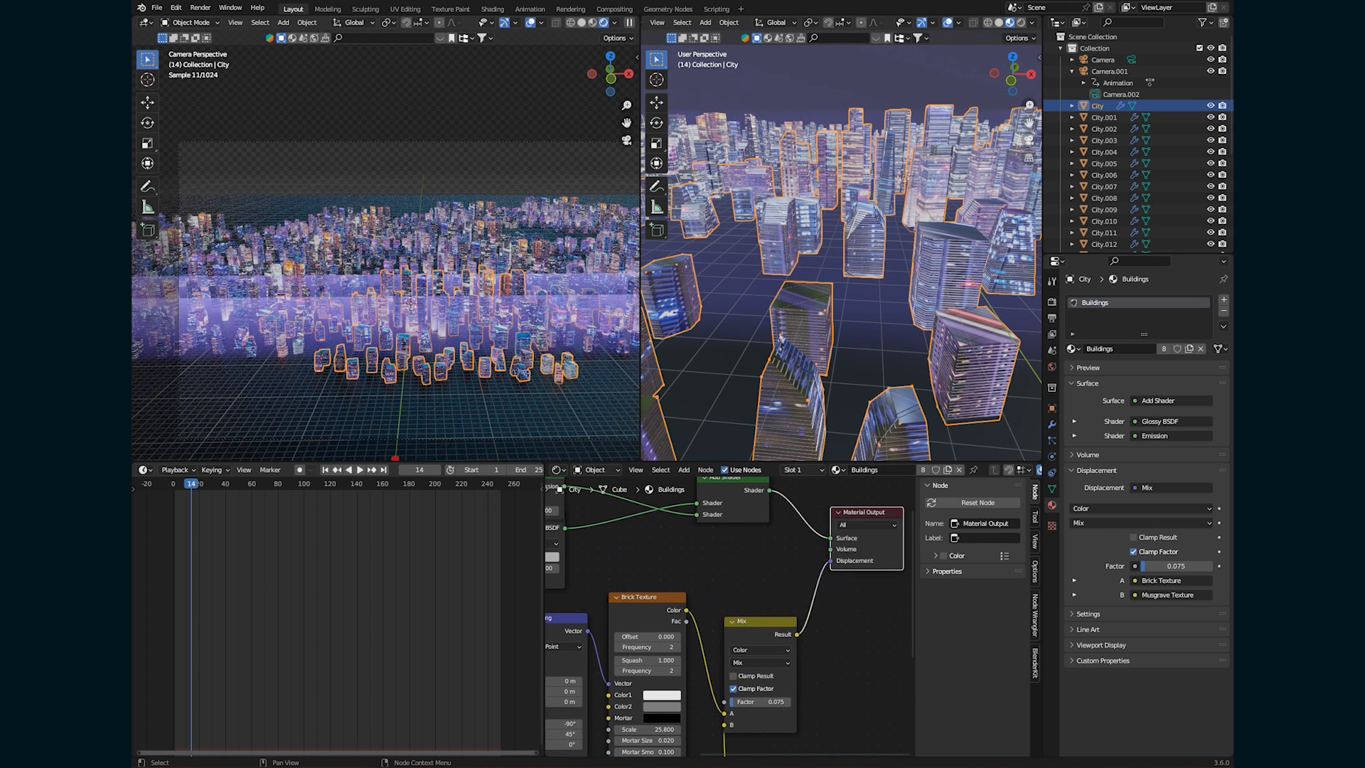
{"action": "middle_click_drag", "start_coordinate": [817, 576], "coordinate": [865, 532]}
Select the Haze Layer and scale it up uniformly by 2.342 so it spans the city blocks.
{"action": "scroll", "coordinate": [841, 313], "scroll_direction": "down", "scroll_amount": 5}
{"action": "left_click", "coordinate": [497, 419]}
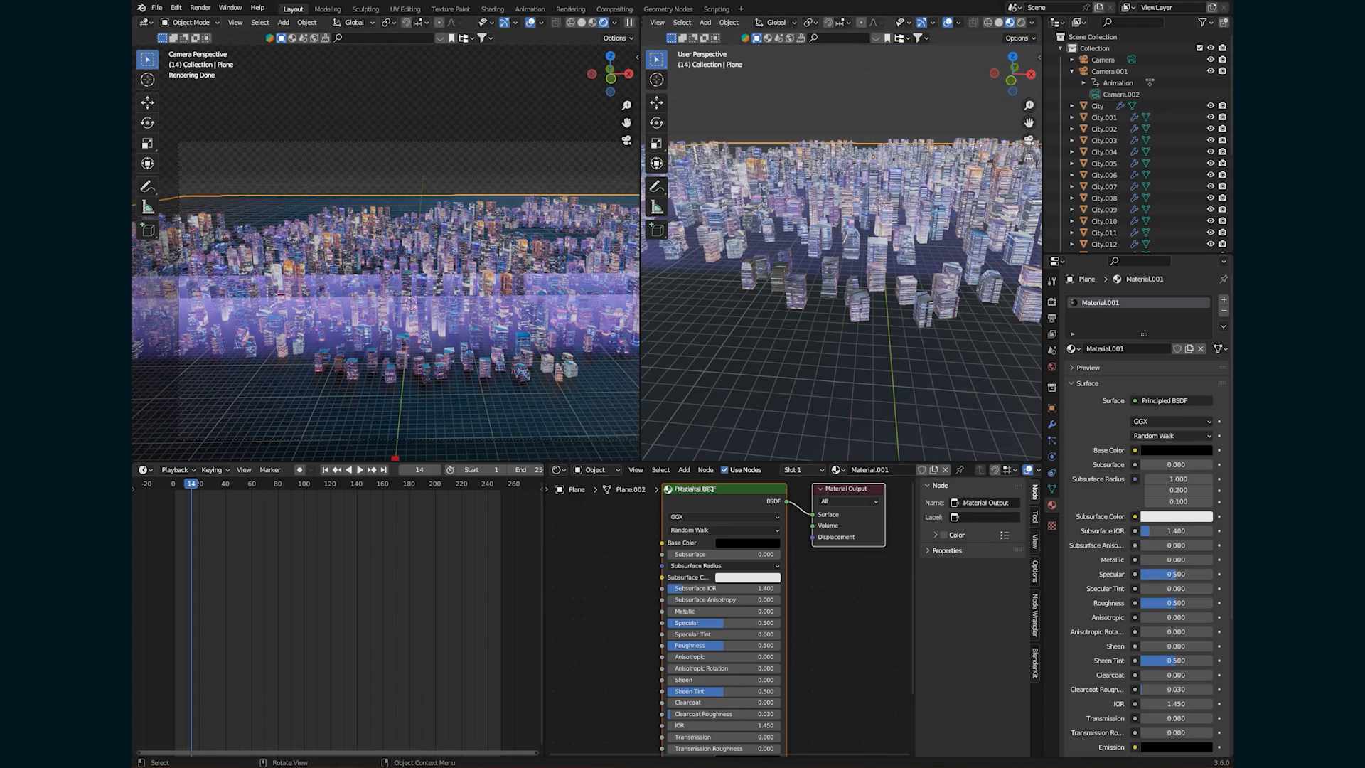
{"action": "scroll", "coordinate": [426, 341], "scroll_direction": "up", "scroll_amount": 3}
{"action": "scroll", "coordinate": [426, 341], "scroll_direction": "down", "scroll_amount": 5}
{"action": "scroll", "coordinate": [841, 312], "scroll_direction": "down", "scroll_amount": 6}
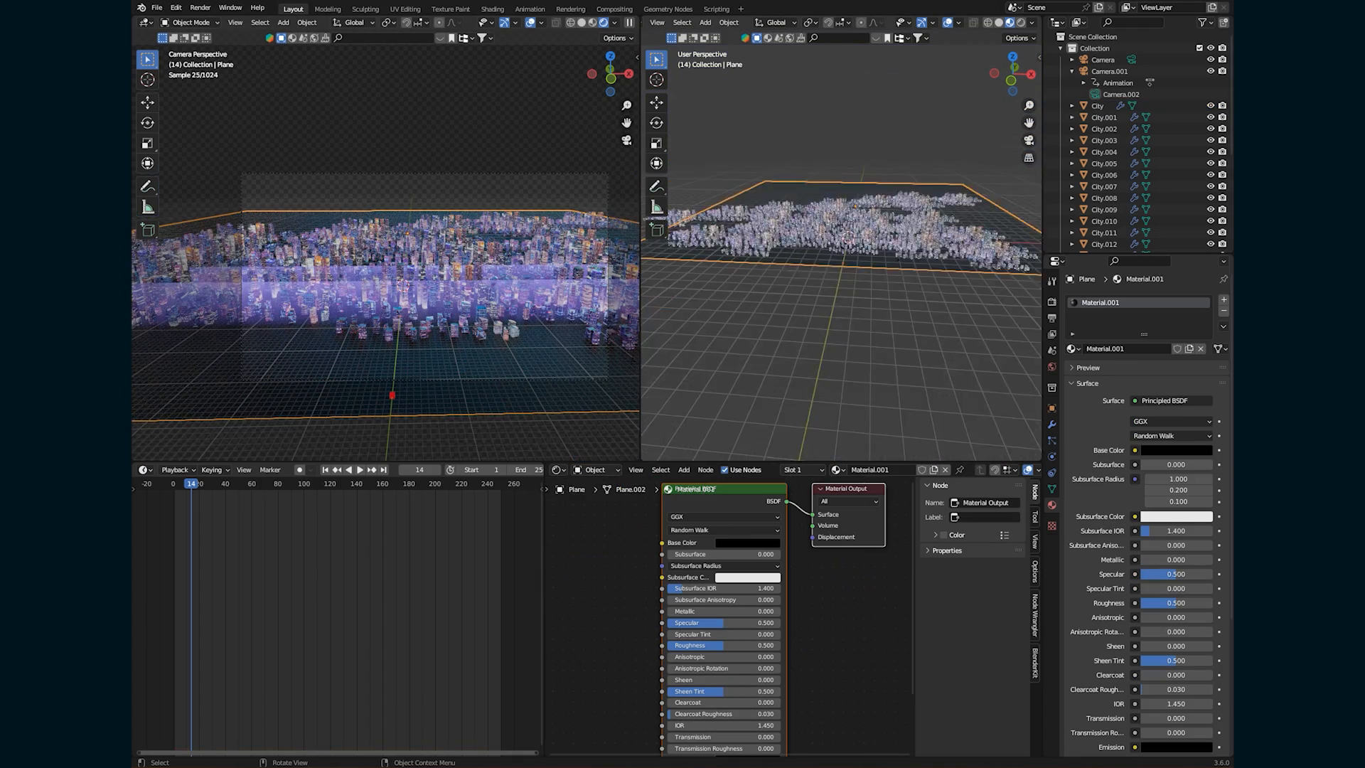
{"action": "middle_click_drag", "start_coordinate": [842, 299], "coordinate": [810, 359]}
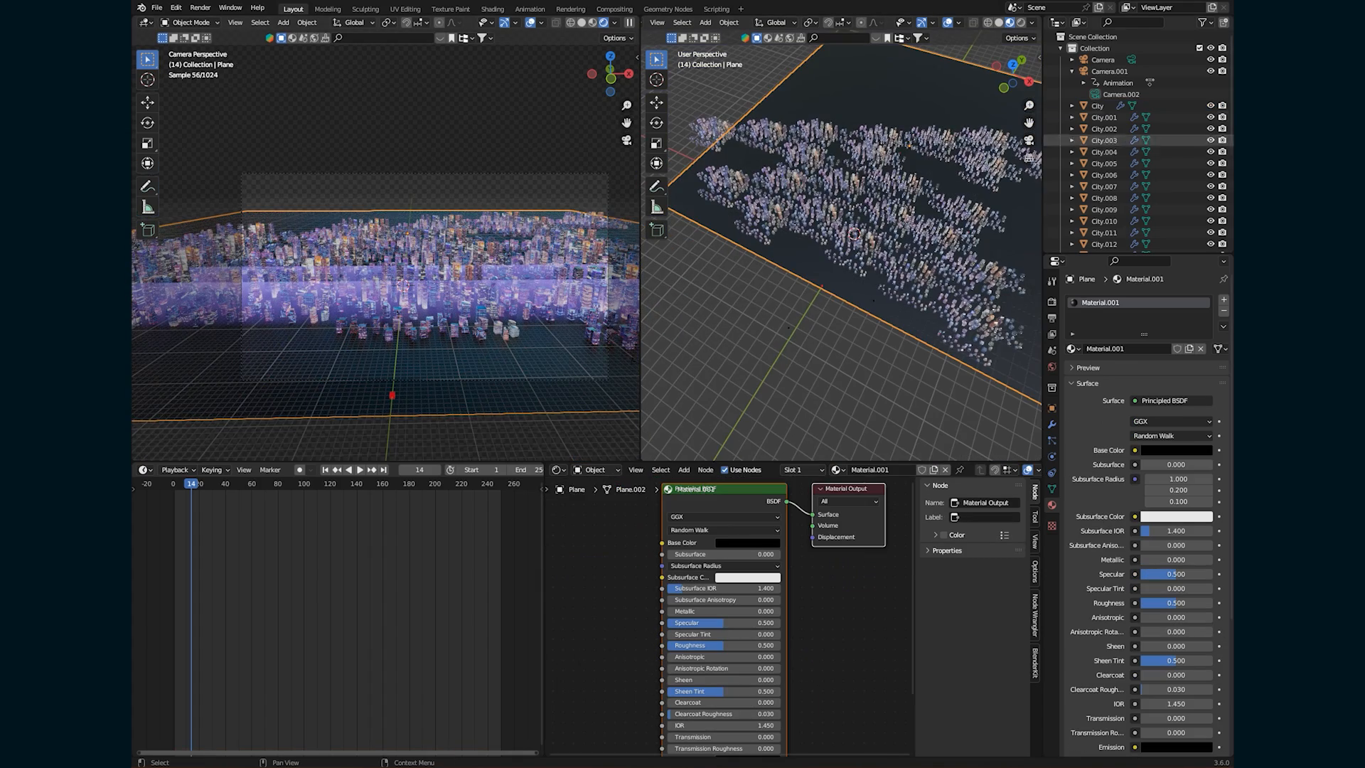
{"action": "scroll", "coordinate": [1137, 160], "scroll_direction": "down", "scroll_amount": 7}
{"action": "left_click", "coordinate": [1108, 206]}
{"action": "middle_click_drag", "start_coordinate": [846, 305], "coordinate": [876, 231]}
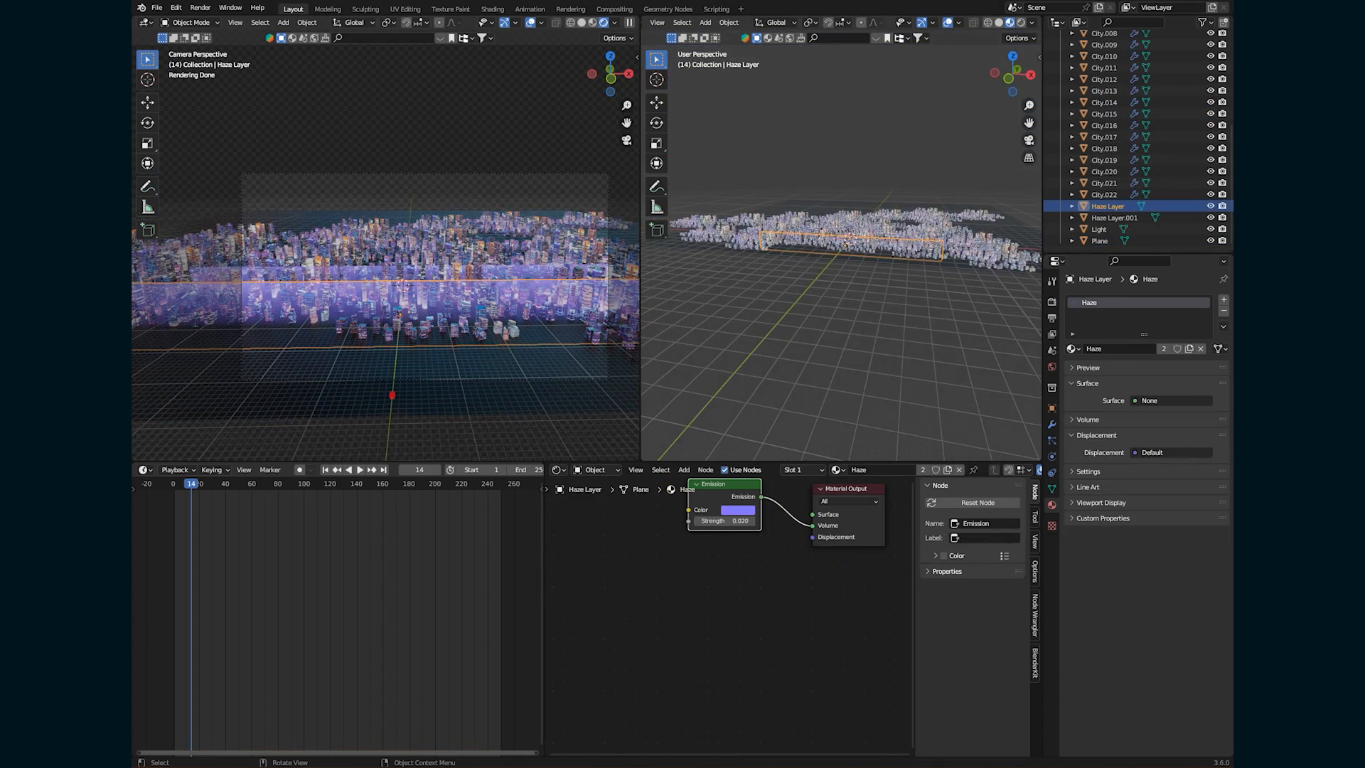
{"action": "key", "text": "s"}
{"action": "left_click", "coordinate": [917, 305]}
{"action": "middle_click_drag", "start_coordinate": [910, 285], "coordinate": [821, 341]}
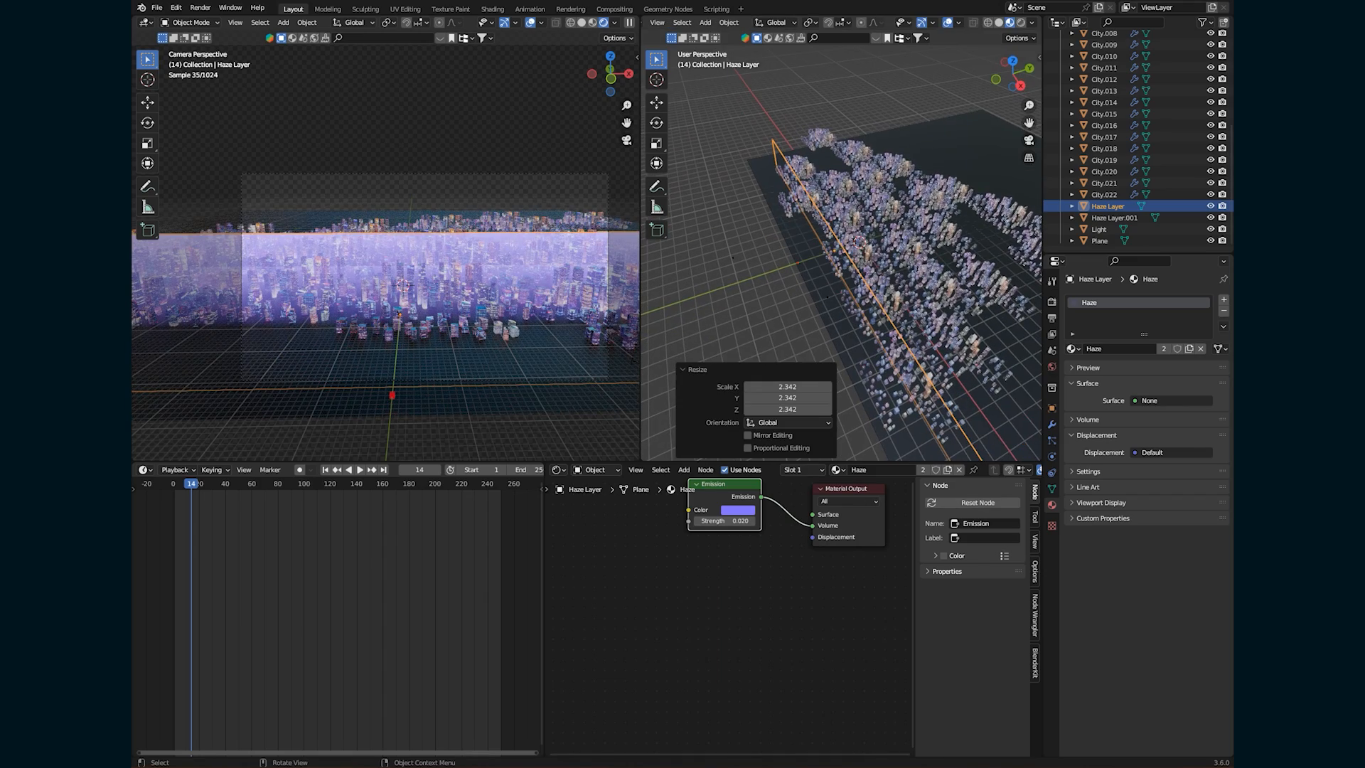
Change the haze emission color to light blue and move the Haze Layer 26.158 m back along Y.
{"action": "left_click", "coordinate": [738, 510]}
{"action": "mouse_move", "coordinate": [784, 389]}
{"action": "left_mouse_down"}
{"action": "mouse_move", "coordinate": [771, 411]}
{"action": "mouse_move", "coordinate": [798, 419]}
{"action": "mouse_move", "coordinate": [772, 381]}
{"action": "left_mouse_up"}
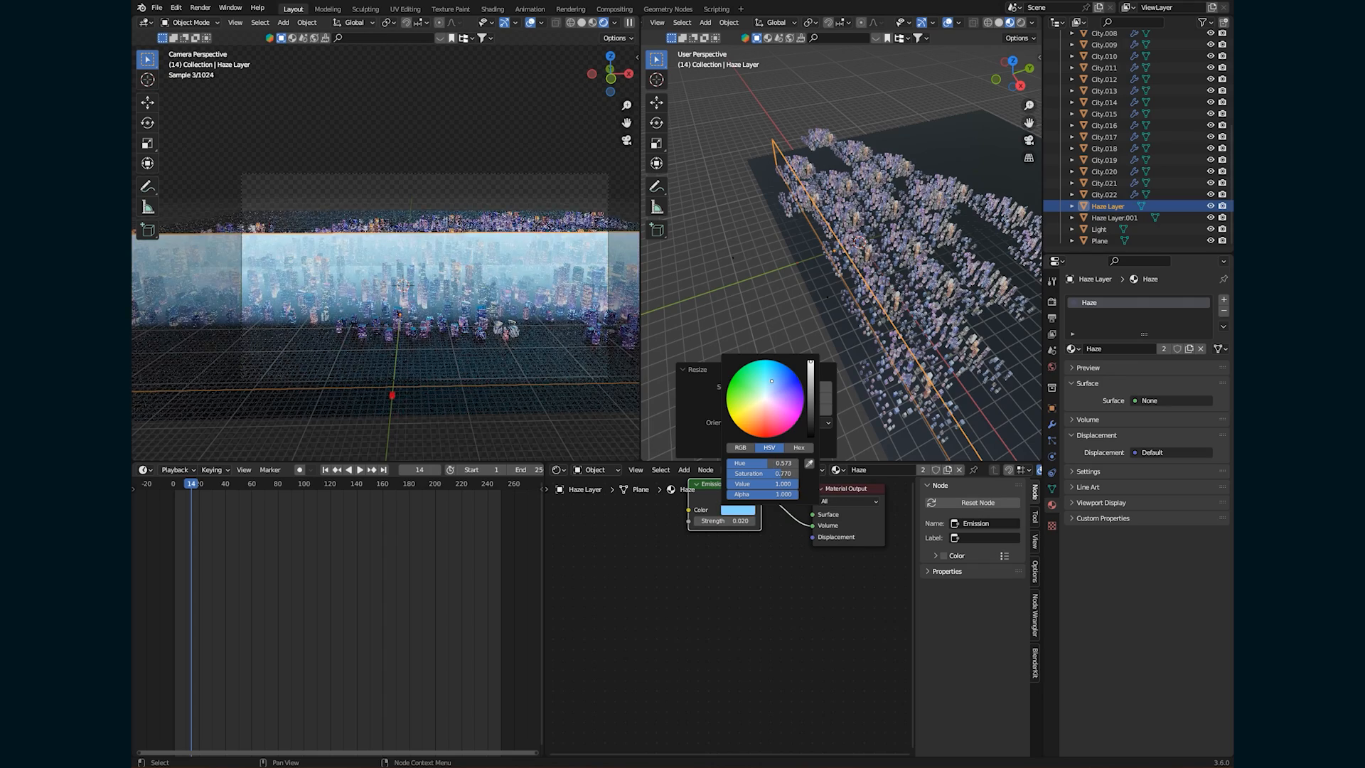
{"action": "middle_click_drag", "start_coordinate": [853, 306], "coordinate": [833, 262]}
{"action": "key", "text": "g"}
{"action": "key", "text": "y"}
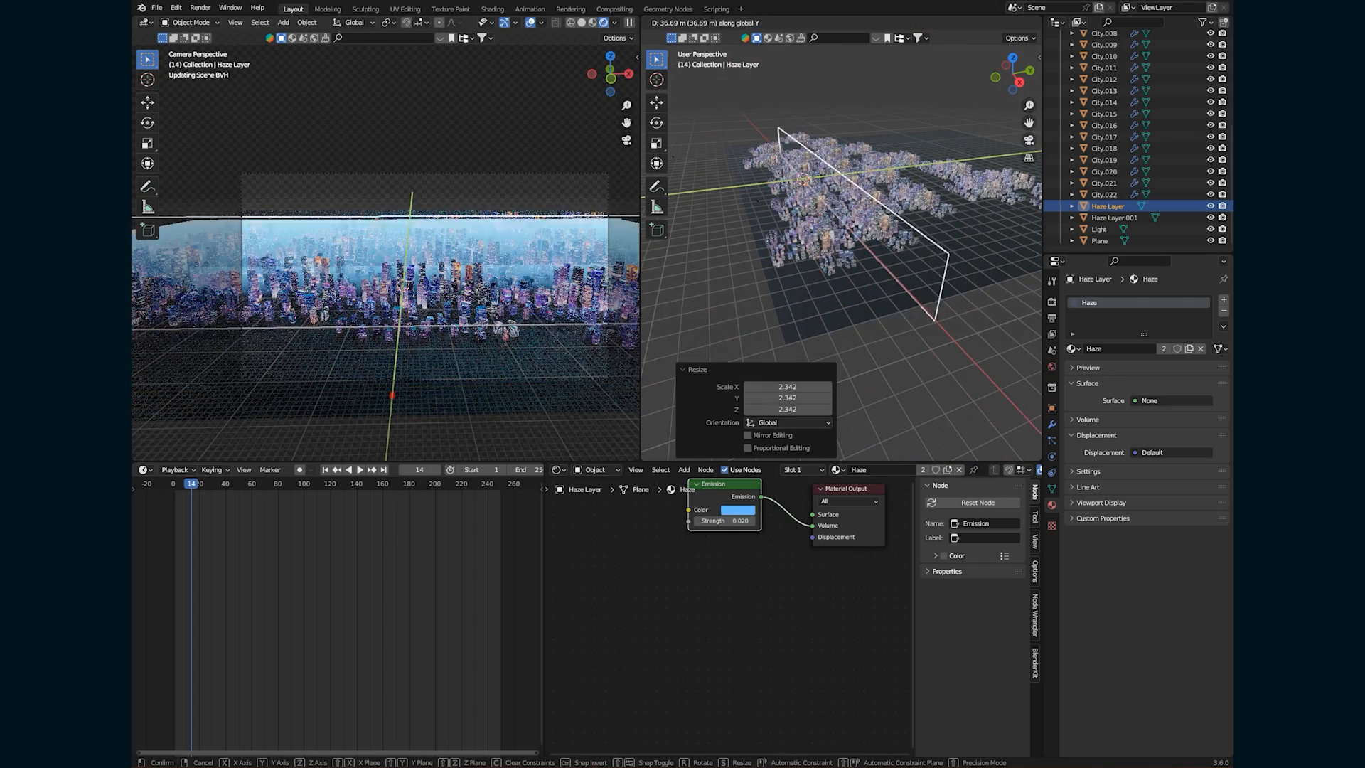
{"action": "left_click", "coordinate": [897, 253]}
Duplicate the haze layer farther back along Y and scale the copy up by 1.661.
{"action": "key", "text": "shift+d"}
{"action": "key", "text": "y"}
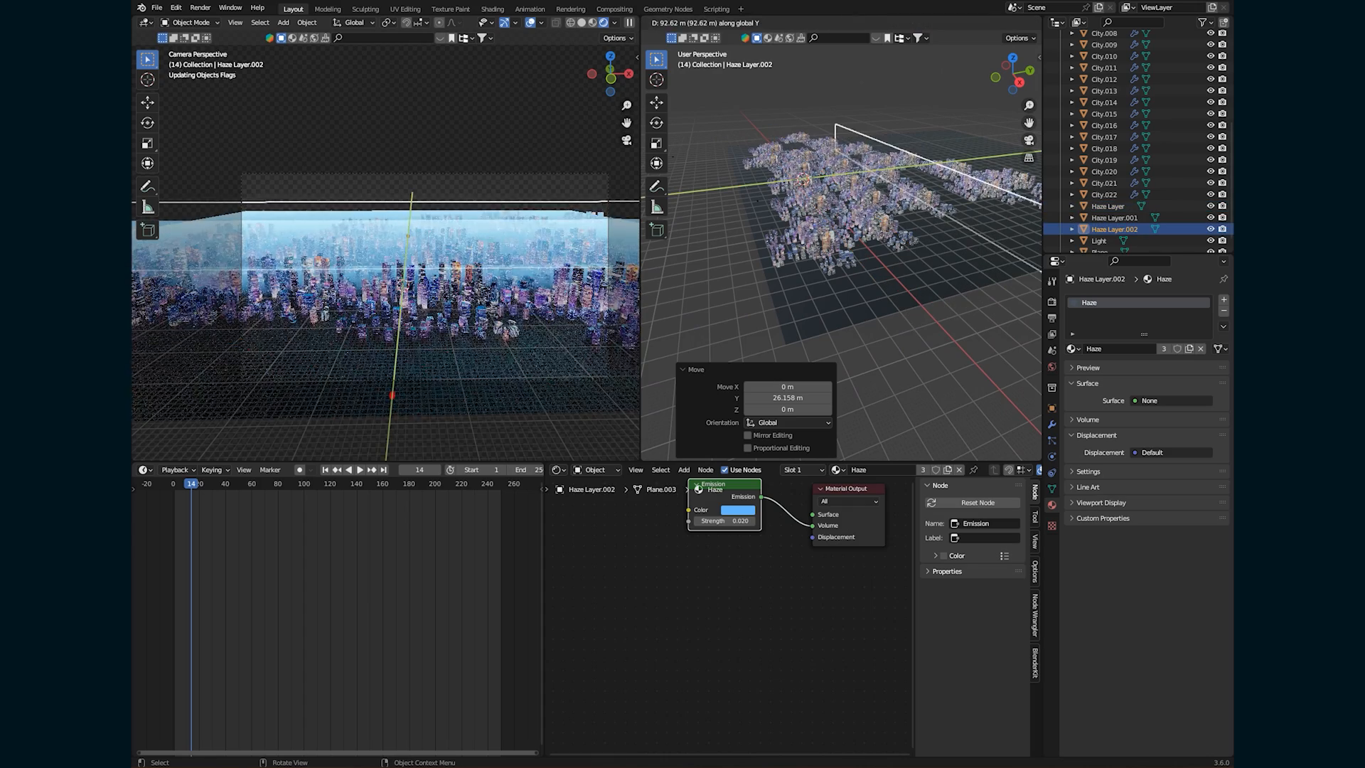
{"action": "left_click", "coordinate": [1023, 277]}
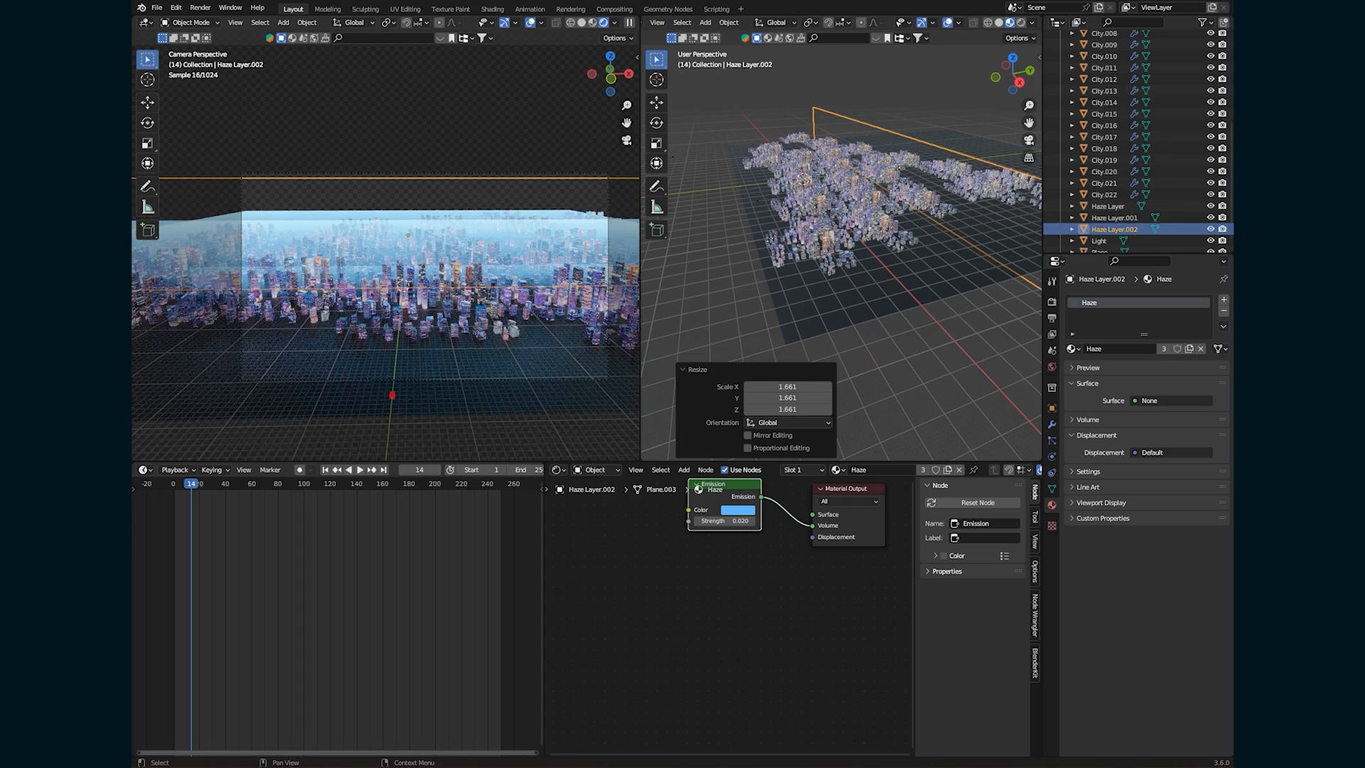
Delete the old Haze Layer.001 from the scene.
{"action": "left_click", "coordinate": [1115, 218]}
{"action": "key", "text": "Delete"}
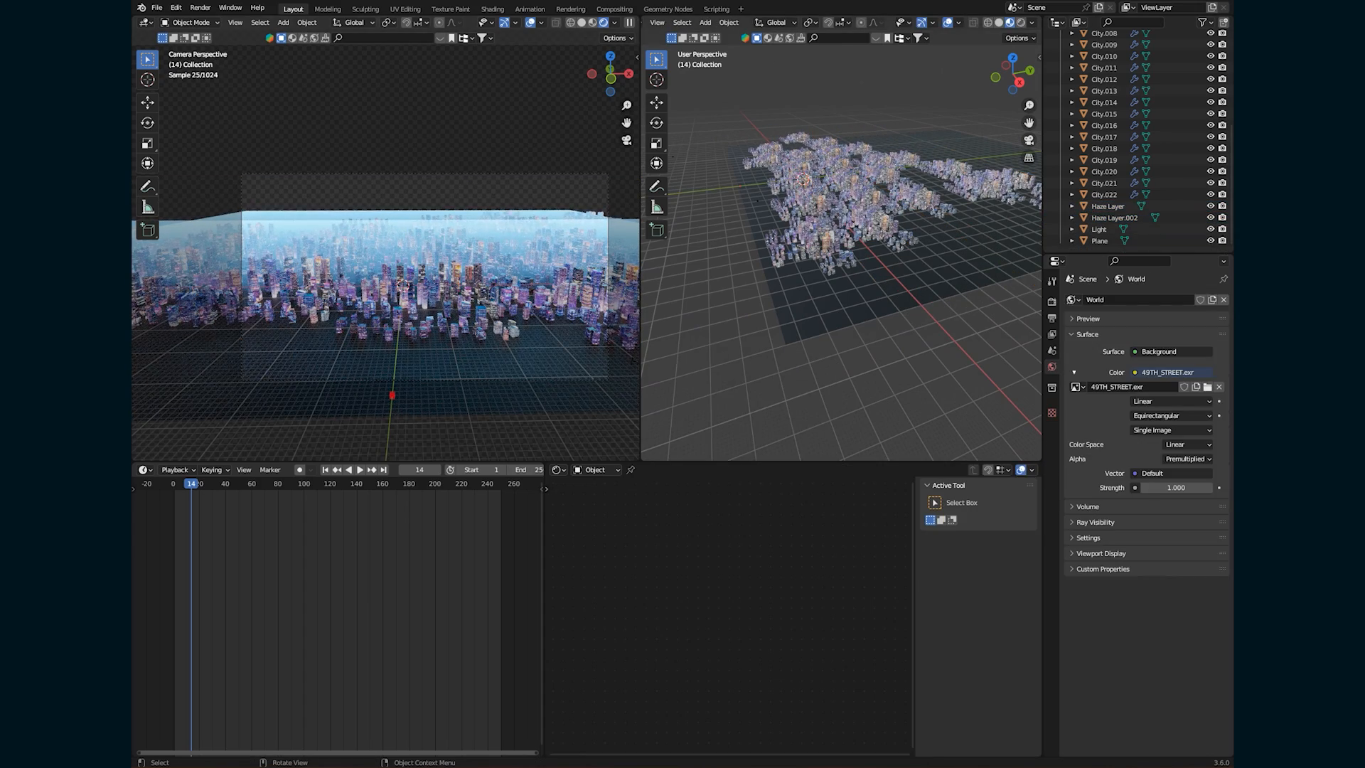
{"action": "left_click", "coordinate": [864, 207]}
Select the front Haze Layer and scale it by 2.654 along Y.
{"action": "left_click", "coordinate": [1115, 218]}
{"action": "middle_click_drag", "start_coordinate": [846, 271], "coordinate": [930, 233]}
{"action": "middle_click_drag", "start_coordinate": [901, 172], "coordinate": [786, 212]}
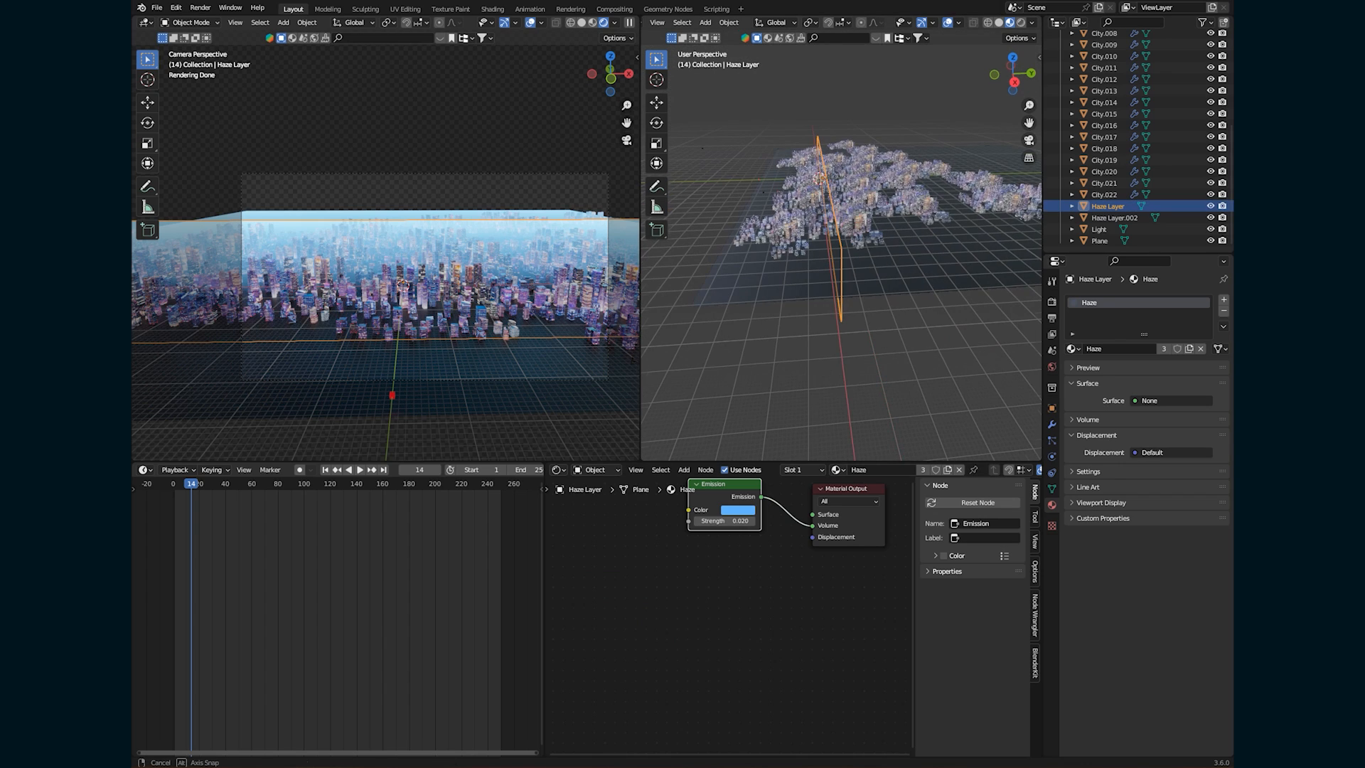
{"action": "key", "text": "s"}
{"action": "key", "text": "y"}
{"action": "left_click", "coordinate": [713, 256]}
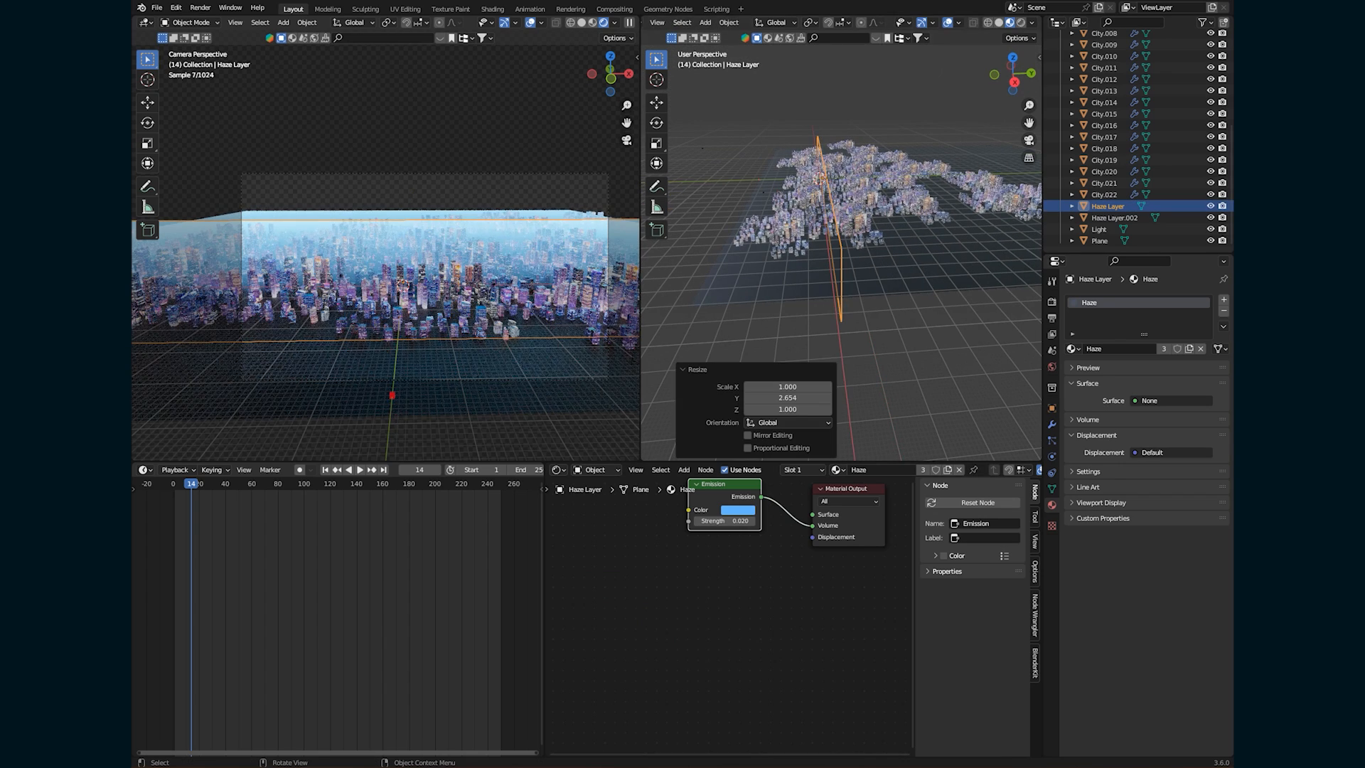
{"action": "middle_click_drag", "start_coordinate": [839, 270], "coordinate": [824, 240]}
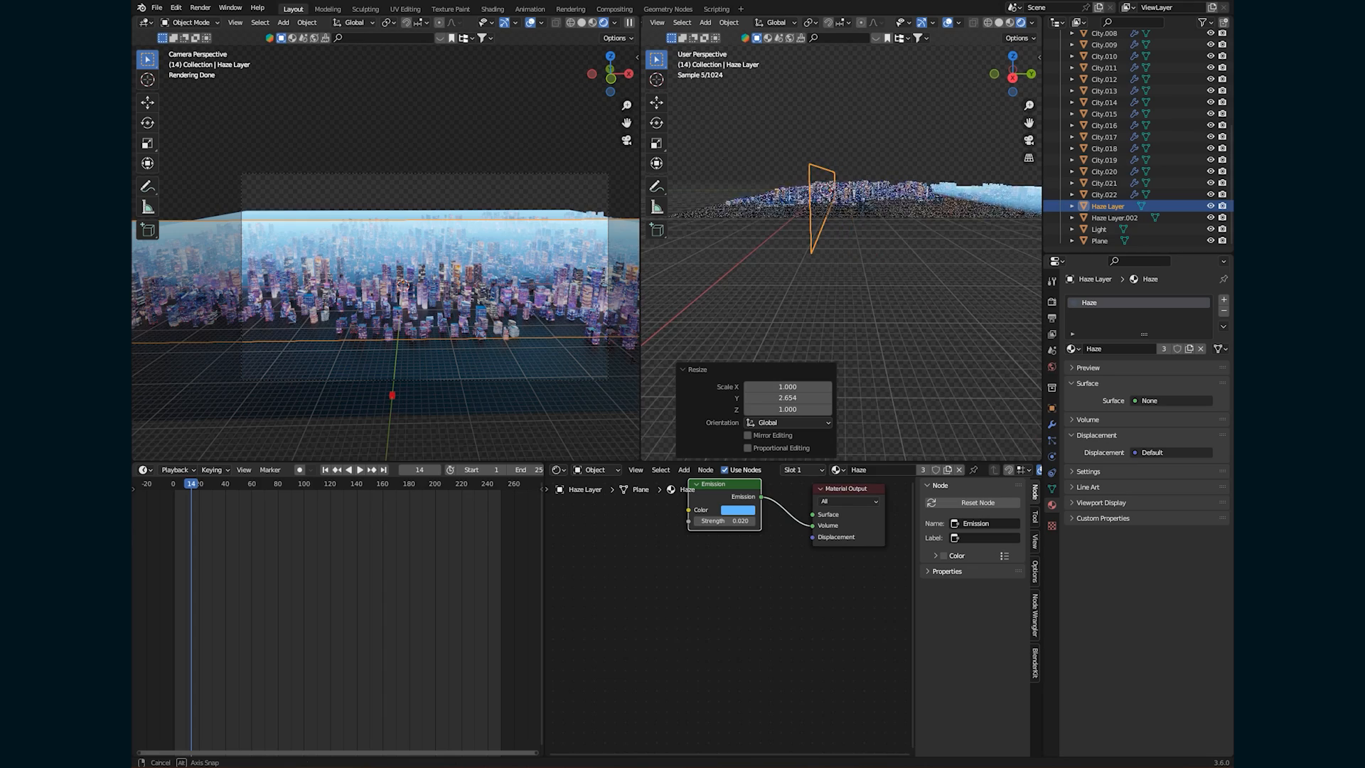
{"action": "key", "text": "s"}
{"action": "key", "text": "y"}
{"action": "key", "text": "Escape"}
{"action": "key", "text": "Tab"}
{"action": "key", "text": "Tab"}
Scale the front Haze Layer along Z, then select the rear Haze Layer.002 and save the file.
{"action": "key", "text": "s"}
{"action": "key", "text": "z"}
{"action": "left_click", "coordinate": [838, 256]}
{"action": "left_click", "coordinate": [843, 214]}
{"action": "left_click", "coordinate": [961, 195]}
{"action": "middle_click_drag", "start_coordinate": [925, 213], "coordinate": [1042, 271]}
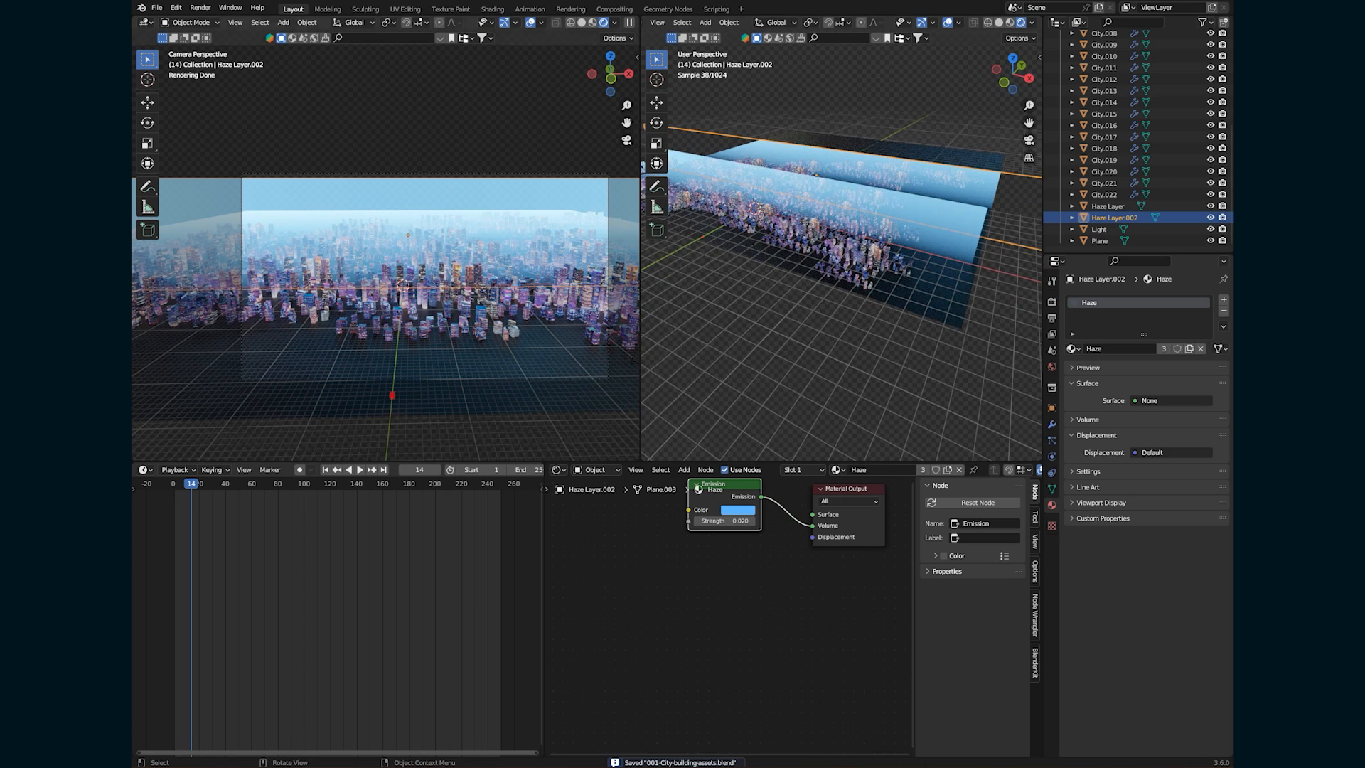
Render a test image of frame 129 through the camera and close the finished render.
{"action": "left_click_drag", "start_coordinate": [191, 484], "coordinate": [342, 483]}
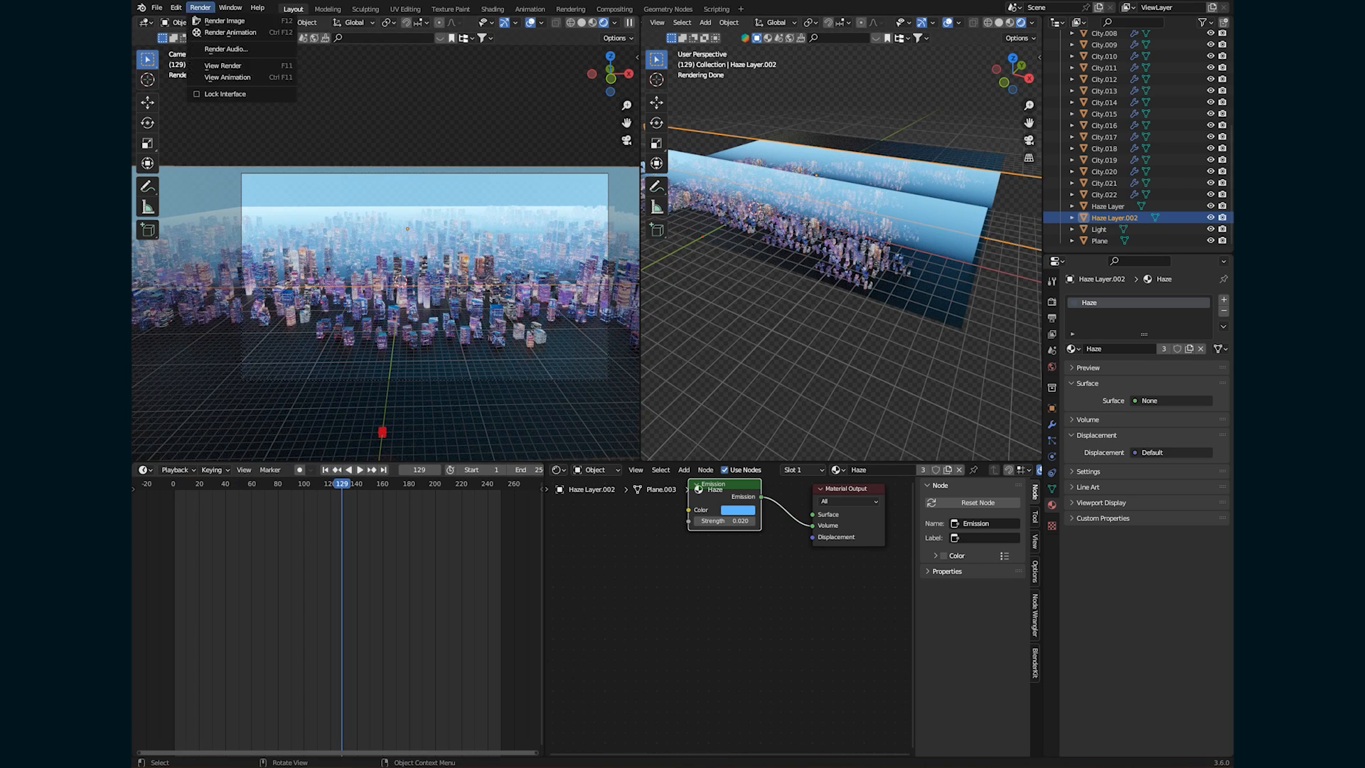
{"action": "left_click", "coordinate": [225, 20]}
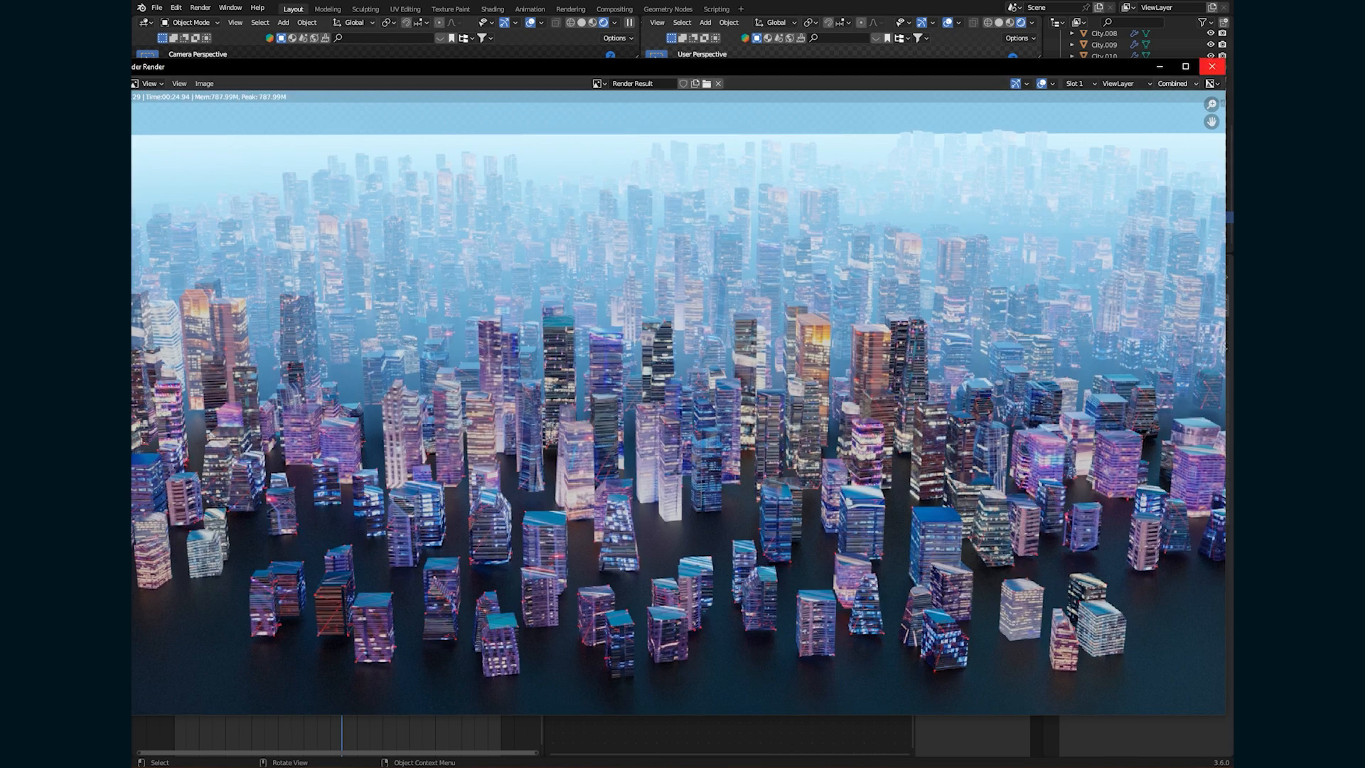
{"action": "left_click", "coordinate": [1212, 67]}
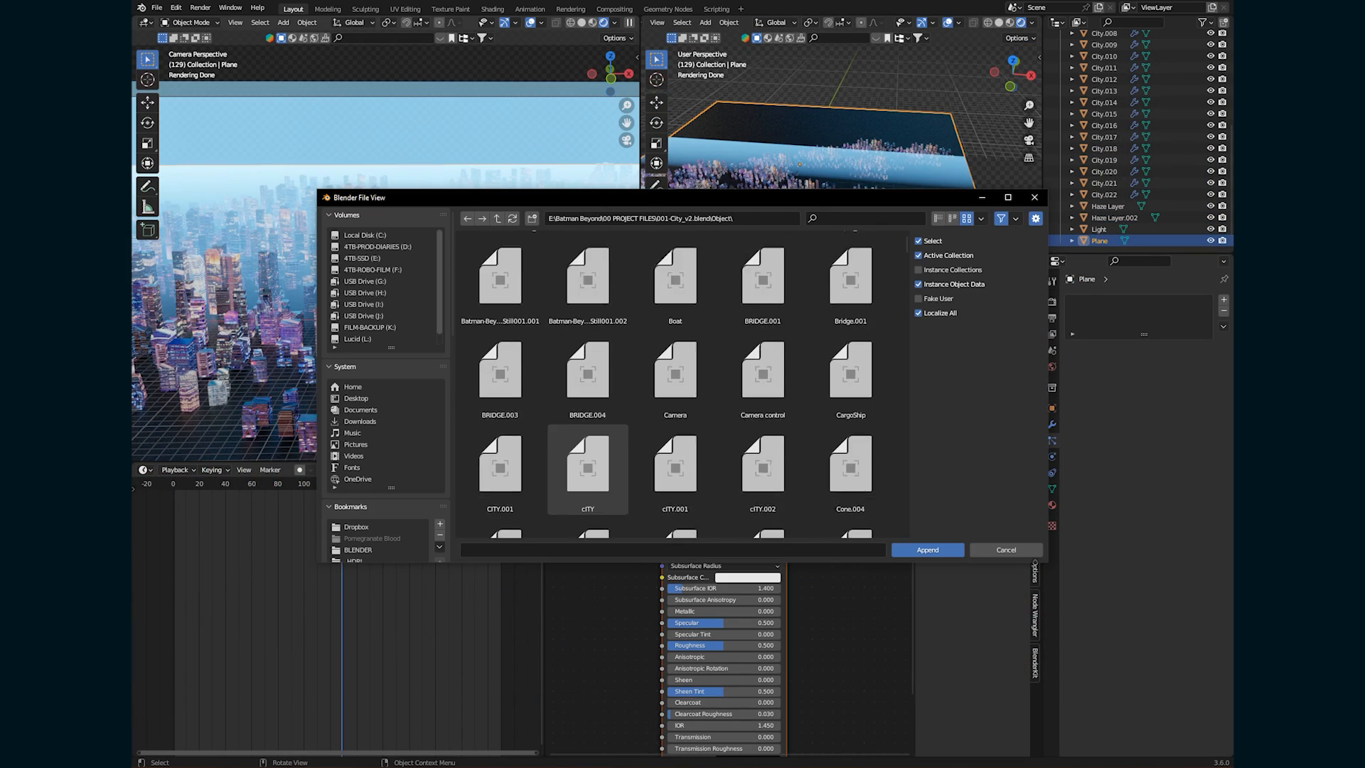
Append the LARGE TOWER object from the 001-City_v2.blend project file.
{"action": "scroll", "coordinate": [588, 415], "scroll_direction": "down", "scroll_amount": 5}
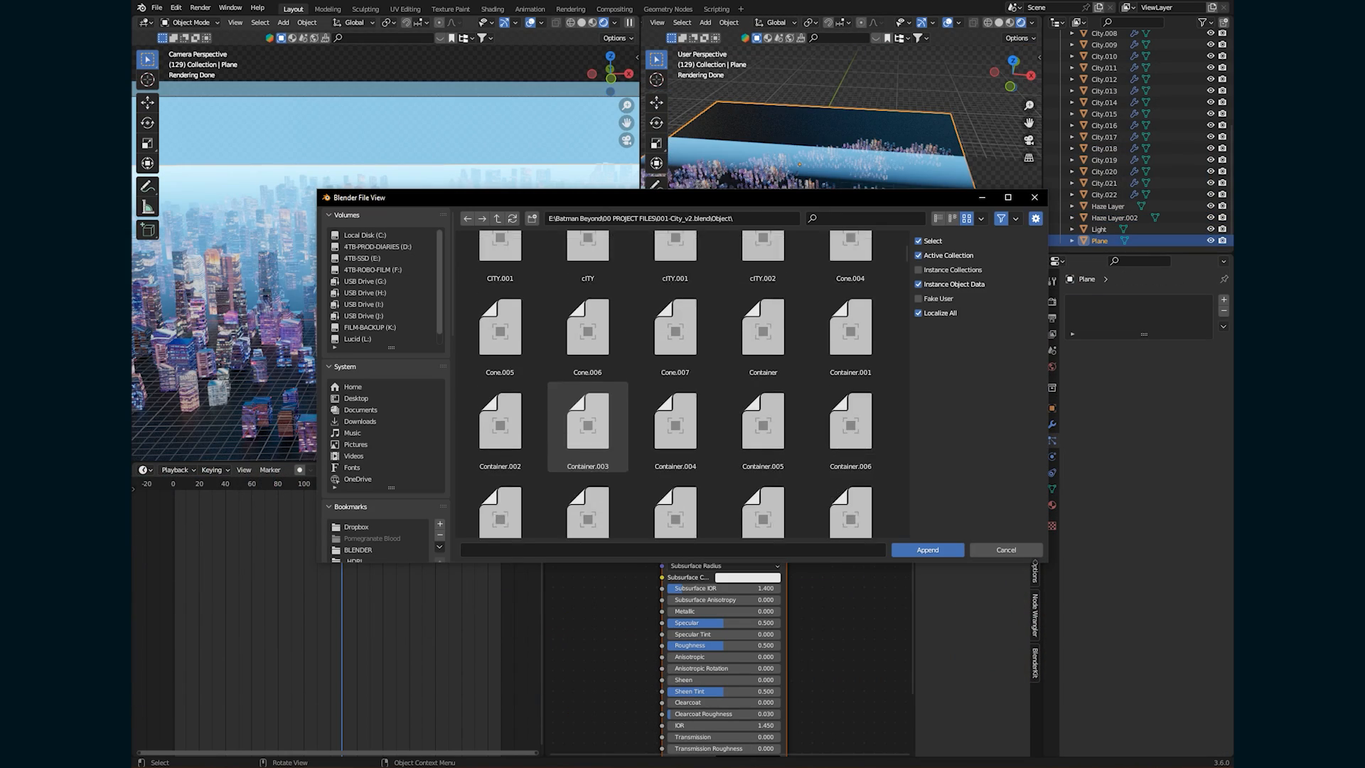
{"action": "scroll", "coordinate": [588, 426], "scroll_direction": "down", "scroll_amount": 15}
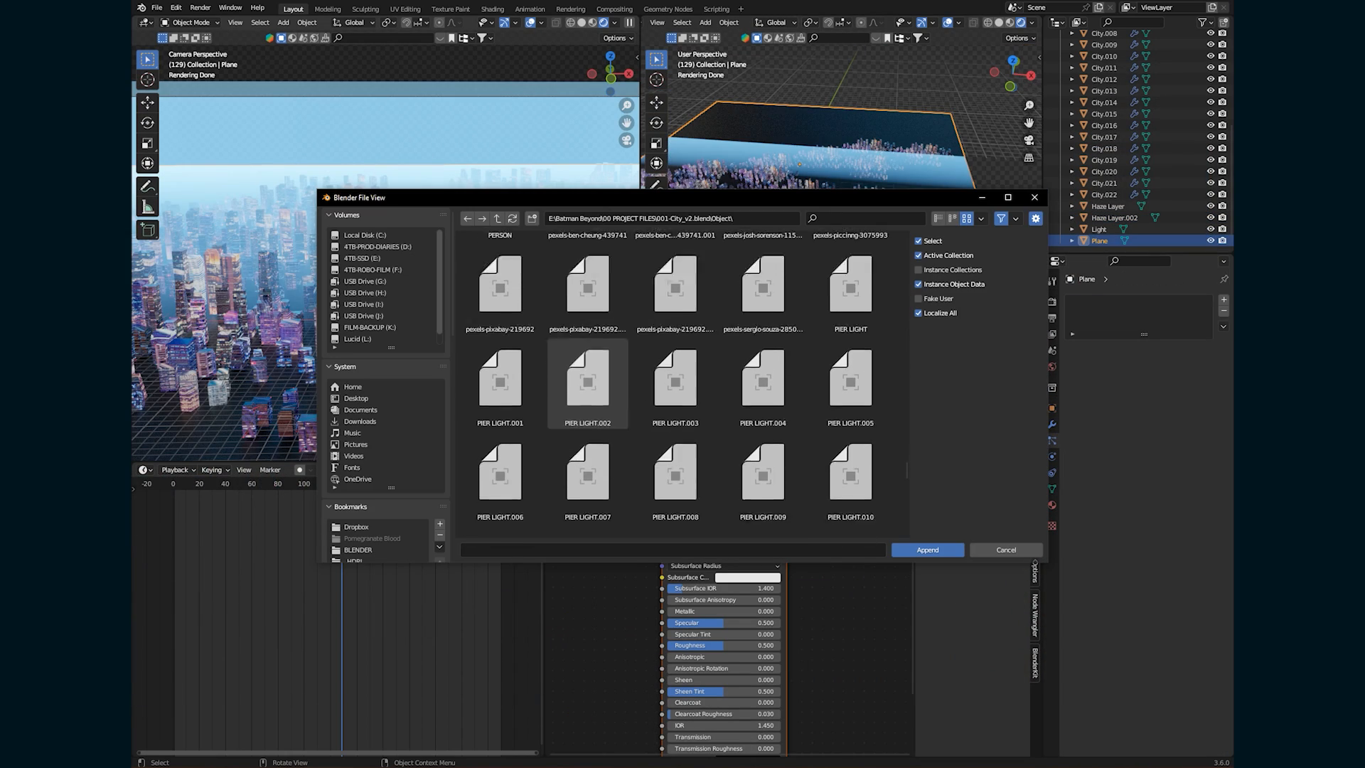
{"action": "scroll", "coordinate": [588, 455], "scroll_direction": "up", "scroll_amount": 10}
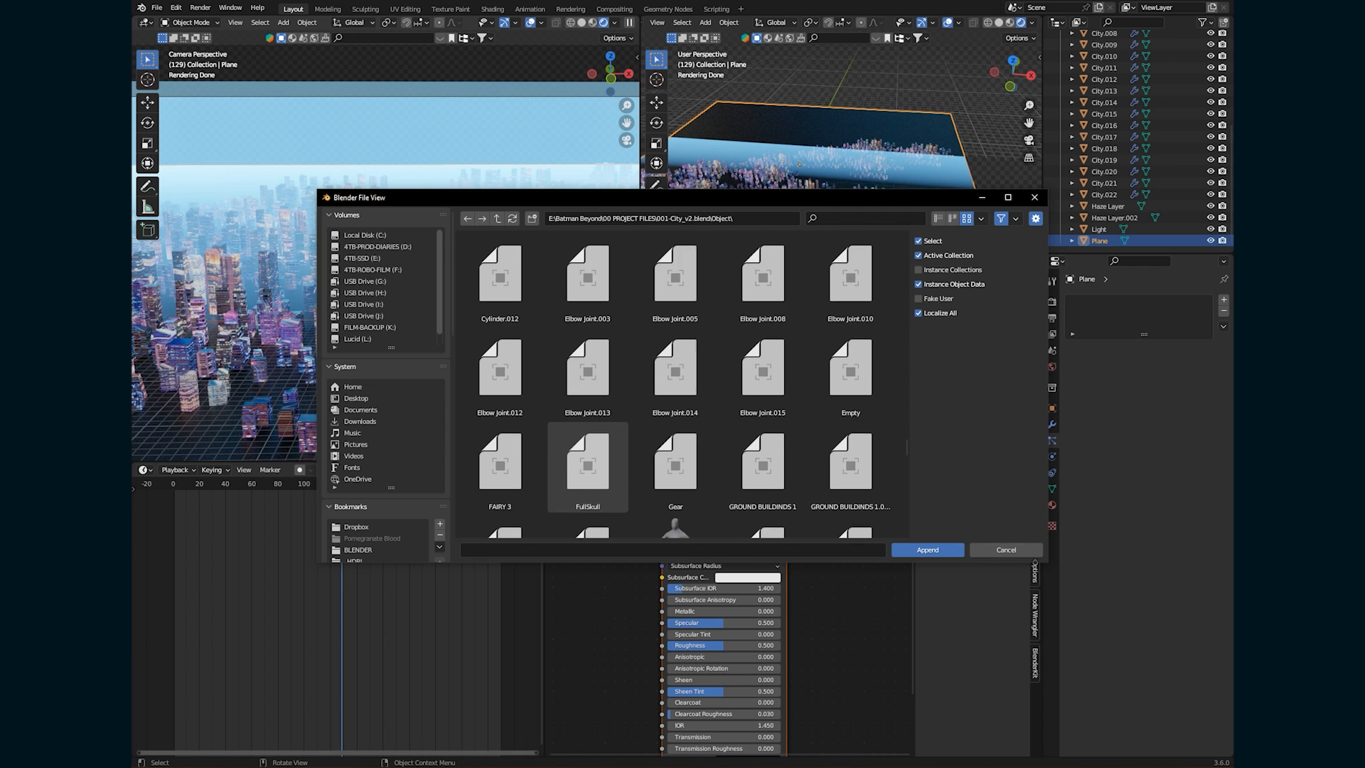
{"action": "scroll", "coordinate": [588, 448], "scroll_direction": "down", "scroll_amount": 10}
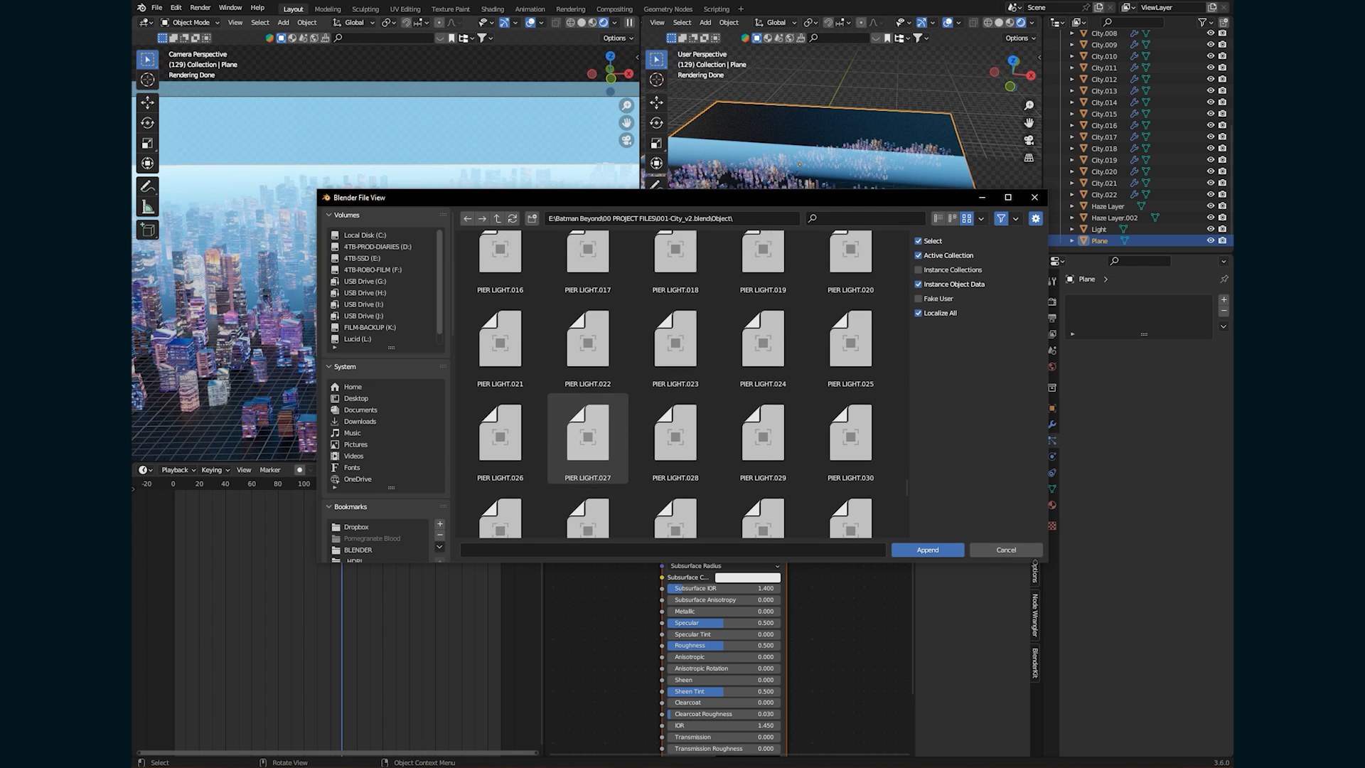
{"action": "scroll", "coordinate": [588, 455], "scroll_direction": "up", "scroll_amount": 8}
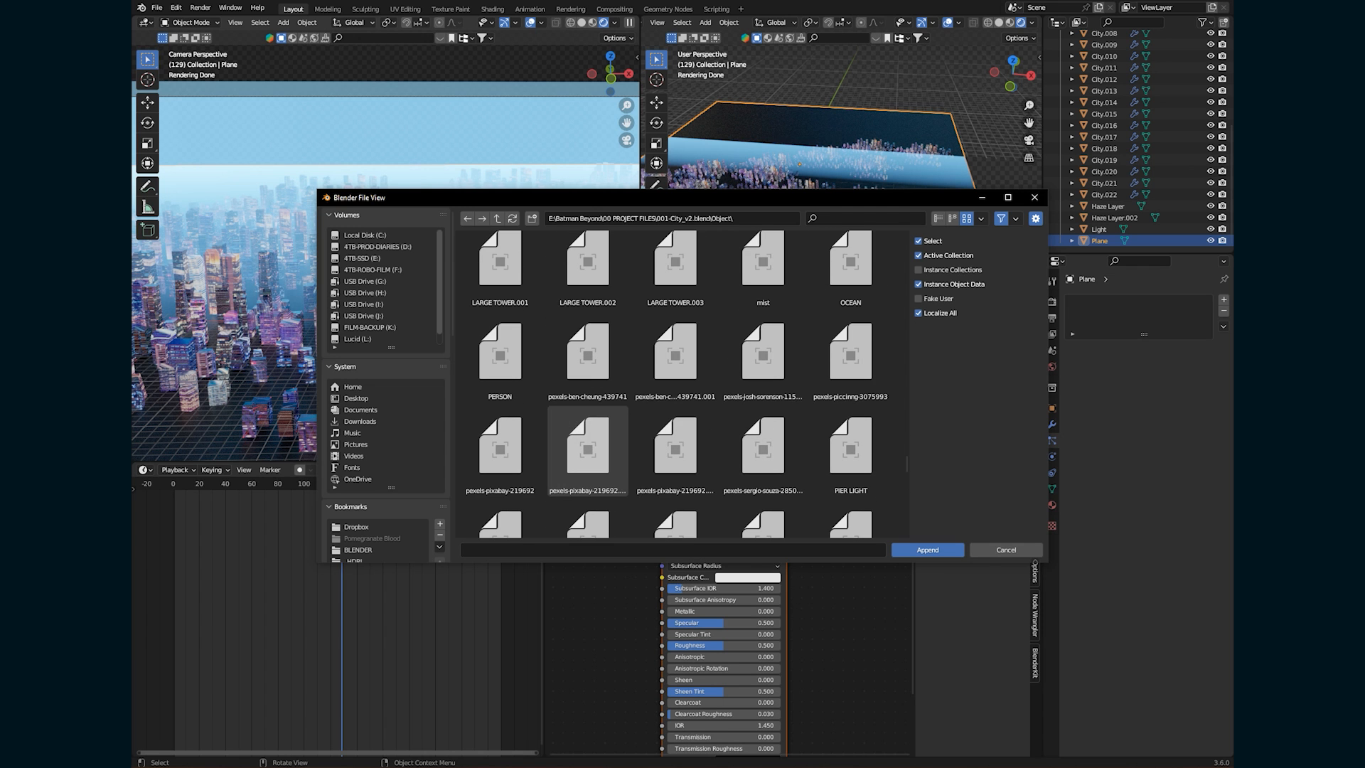
{"action": "scroll", "coordinate": [588, 270], "scroll_direction": "up", "scroll_amount": 1}
{"action": "left_click", "coordinate": [846, 284]}
{"action": "left_click", "coordinate": [927, 550]}
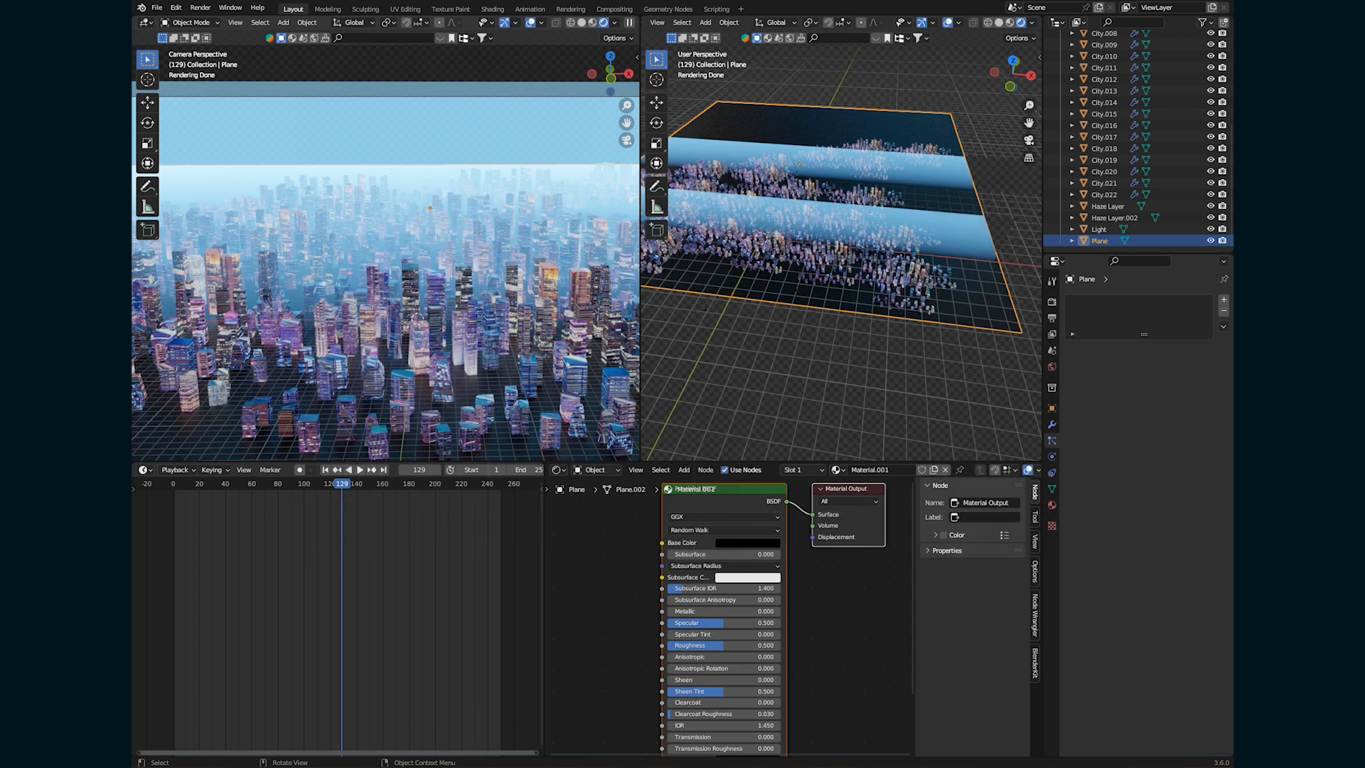
Scale the appended large tower up uniformly by 1.715 in the front view.
{"action": "middle_click_drag", "start_coordinate": [841, 277], "coordinate": [892, 283]}
{"action": "key", "text": "KP_1"}
{"action": "scroll", "coordinate": [841, 252], "scroll_direction": "up", "scroll_amount": 4}
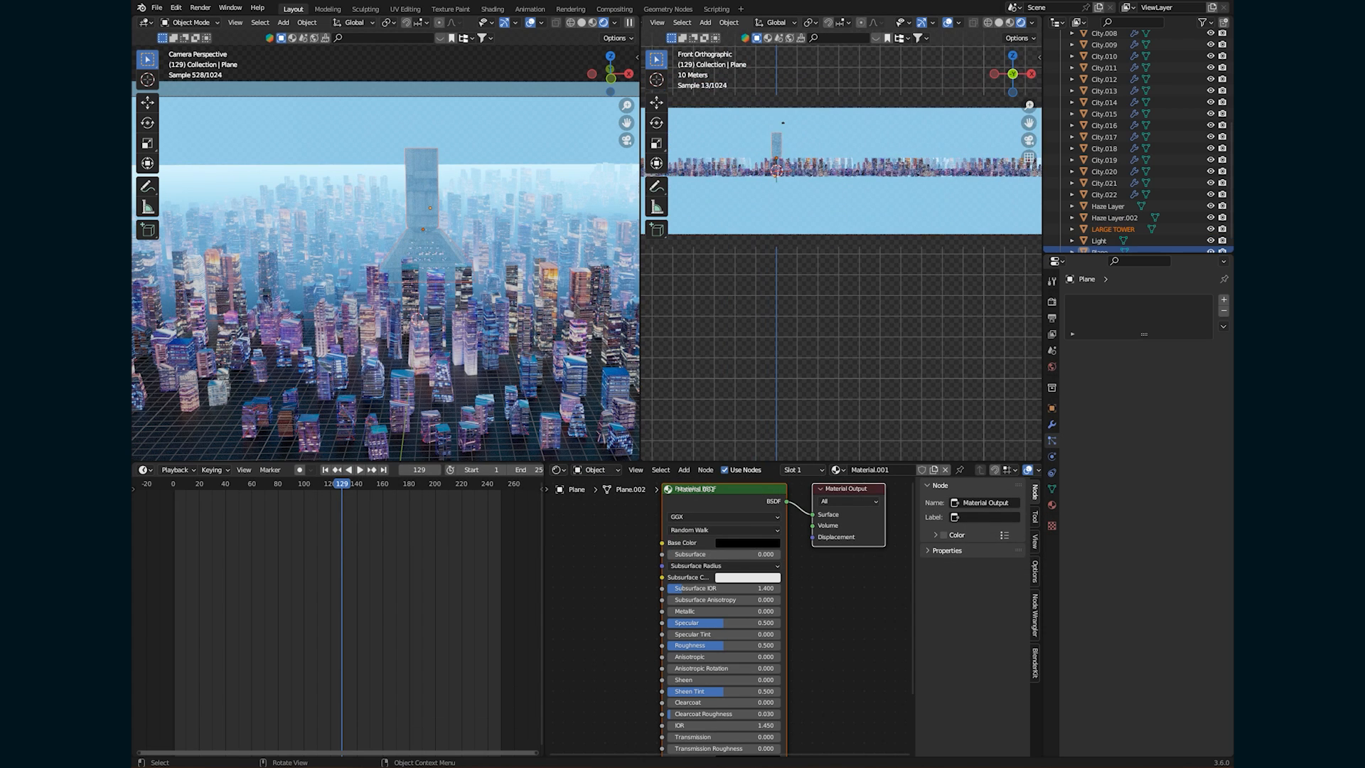
{"action": "key", "text": "s"}
{"action": "left_click", "coordinate": [890, 283]}
Move the tower about 0.32 m along X and 2.1 m up, and take the front viewport out of rendered shading.
{"action": "scroll", "coordinate": [889, 283], "scroll_direction": "up", "scroll_amount": 5}
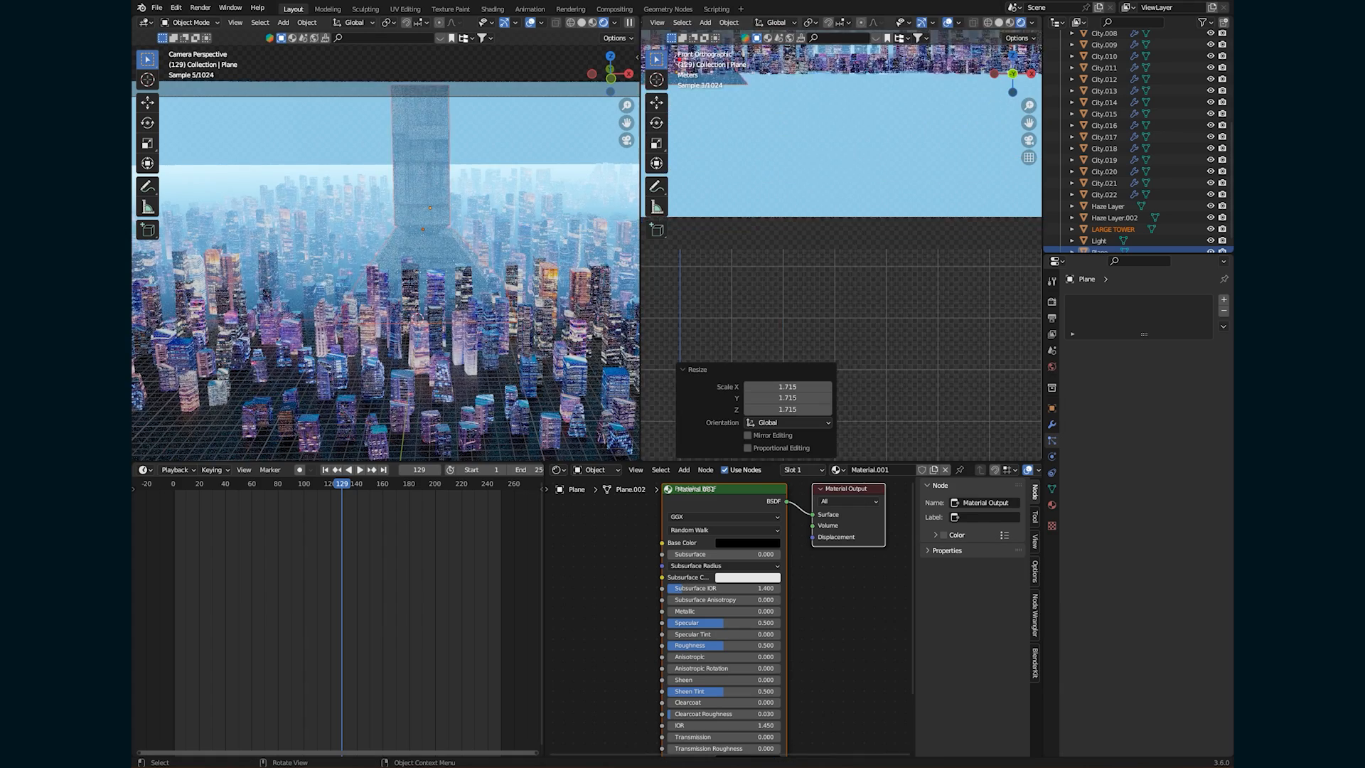
{"action": "scroll", "coordinate": [841, 270], "scroll_direction": "down", "scroll_amount": 5}
{"action": "key", "text": "g"}
{"action": "left_click", "coordinate": [844, 252]}
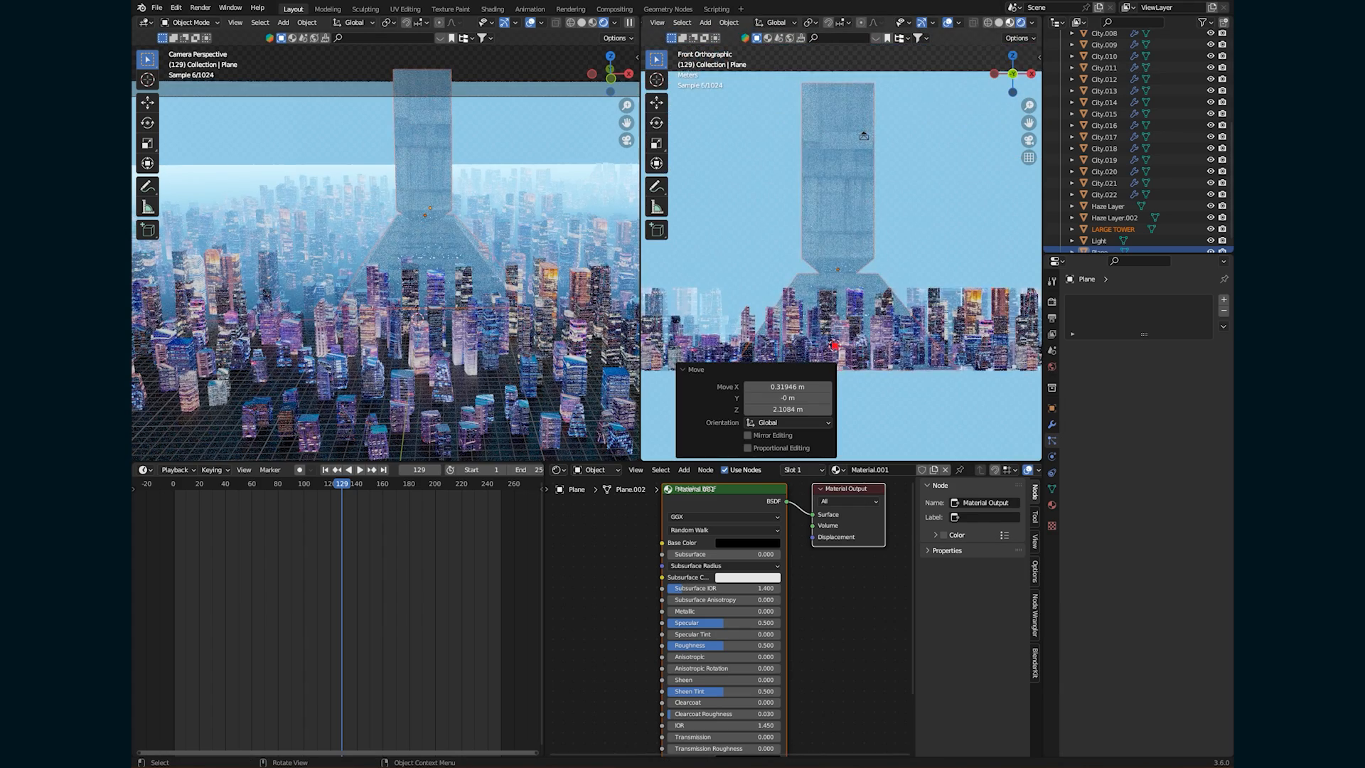
{"action": "left_click", "coordinate": [1010, 22]}
{"action": "middle_click_drag", "start_coordinate": [843, 370], "coordinate": [746, 299], "text": "shift"}
{"action": "left_click", "coordinate": [694, 369]}
Move the large tower along Y to place it among the city blocks.
{"action": "scroll", "coordinate": [747, 299], "scroll_direction": "down", "scroll_amount": 5}
{"action": "mouse_move", "coordinate": [846, 284]}
{"action": "middle_mouse_down"}
{"action": "mouse_move", "coordinate": [871, 260]}
{"action": "mouse_move", "coordinate": [828, 271]}
{"action": "middle_mouse_up"}
{"action": "key", "text": "g"}
{"action": "key", "text": "y"}
{"action": "left_click", "coordinate": [803, 274]}
{"action": "scroll", "coordinate": [421, 286], "scroll_direction": "down", "scroll_amount": 3}
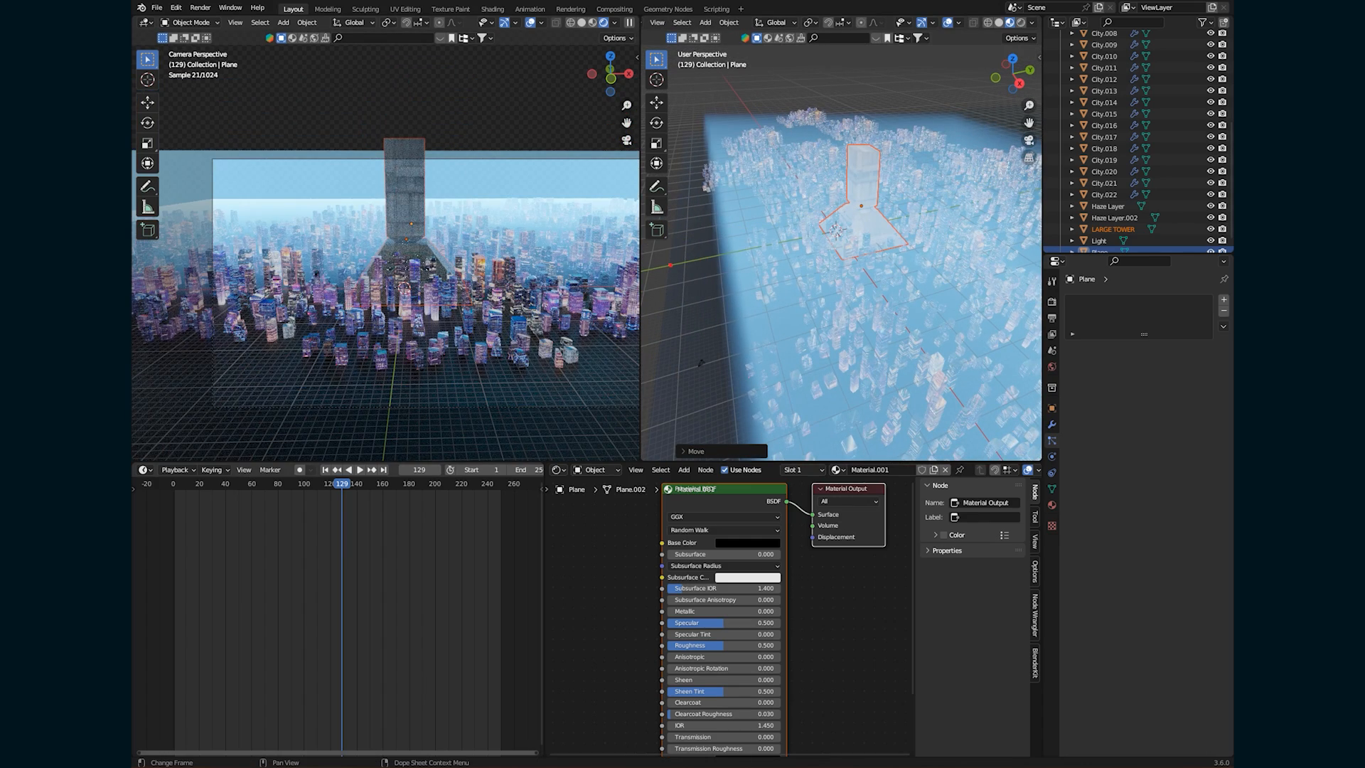
Go to frame 2 and raise the large tower about 7 m along Z.
{"action": "left_click", "coordinate": [176, 483]}
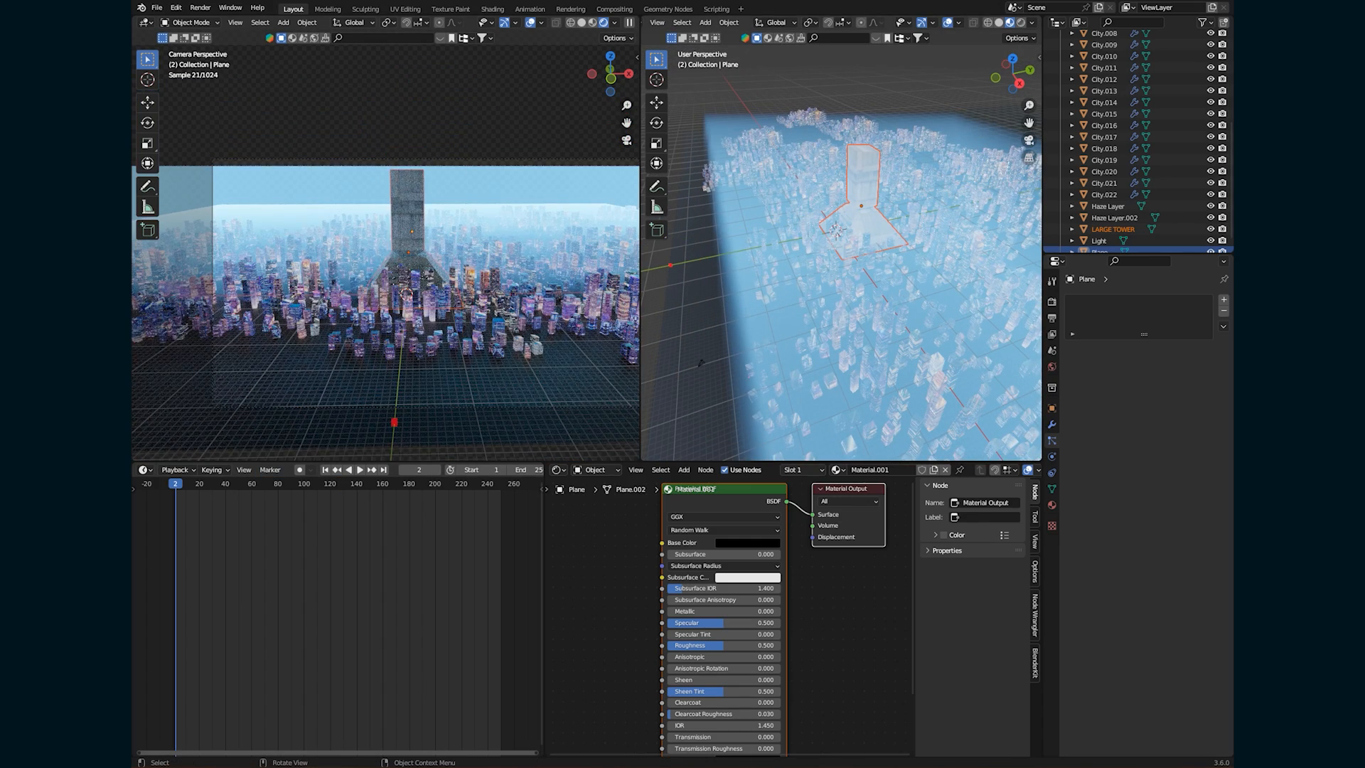
{"action": "key", "text": "g"}
{"action": "key", "text": "z"}
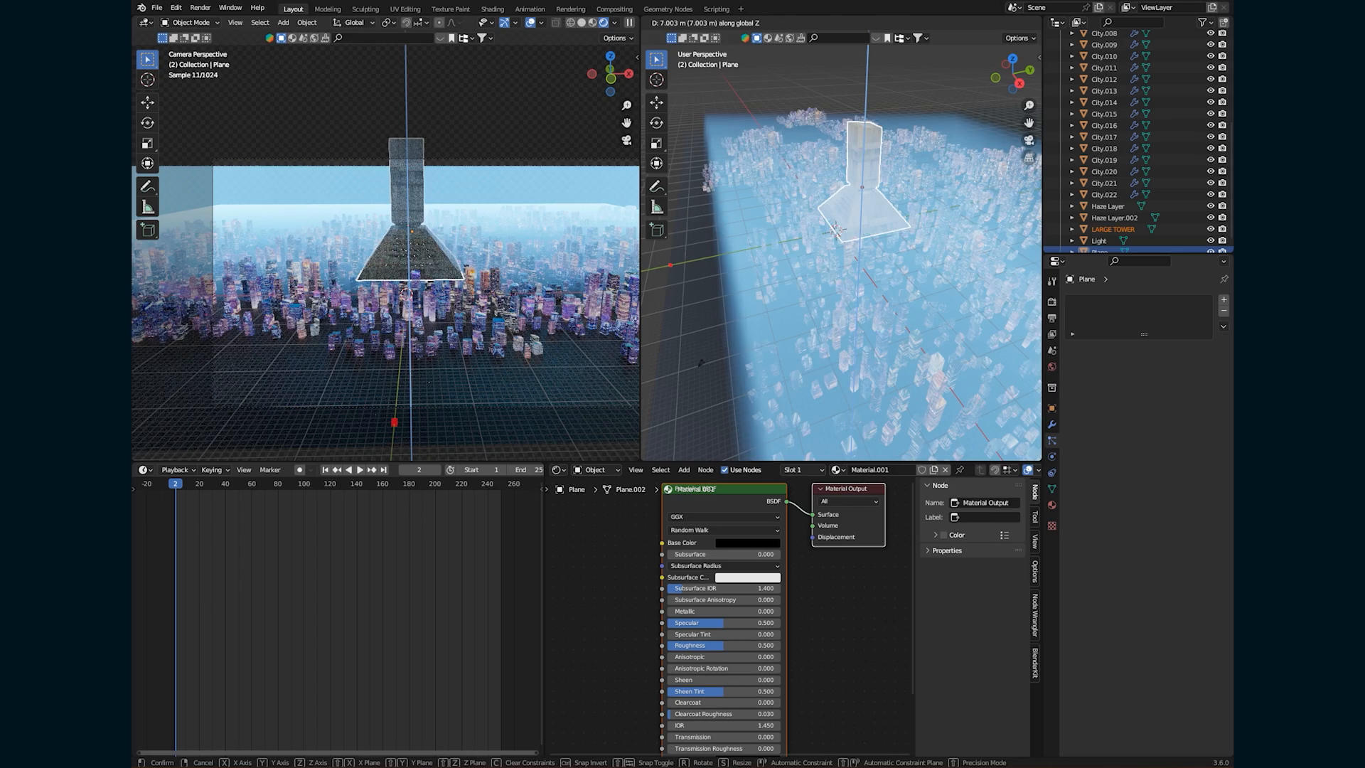
{"action": "left_click", "coordinate": [700, 362]}
Extrude the large tower's bottom face down into the surrounding buildings and save the file.
{"action": "scroll", "coordinate": [700, 363], "scroll_direction": "up", "scroll_amount": 5}
{"action": "key", "text": "Tab"}
{"action": "middle_click_drag", "start_coordinate": [701, 362], "coordinate": [715, 292]}
{"action": "left_click", "coordinate": [777, 83]}
{"action": "key", "text": "e"}
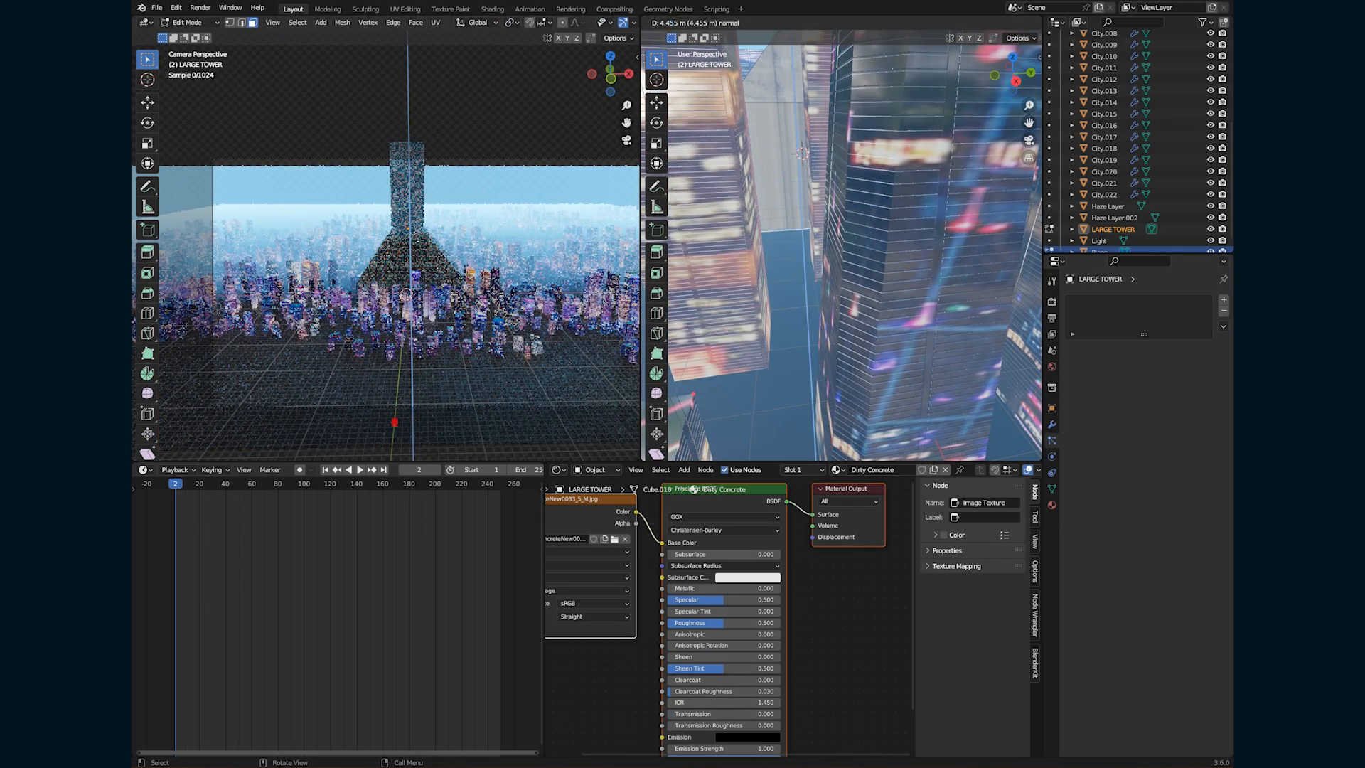
{"action": "left_click", "coordinate": [776, 238]}
{"action": "key", "text": "Tab"}
{"action": "scroll", "coordinate": [776, 238], "scroll_direction": "down", "scroll_amount": 12}
{"action": "middle_click_drag", "start_coordinate": [776, 238], "coordinate": [898, 227]}
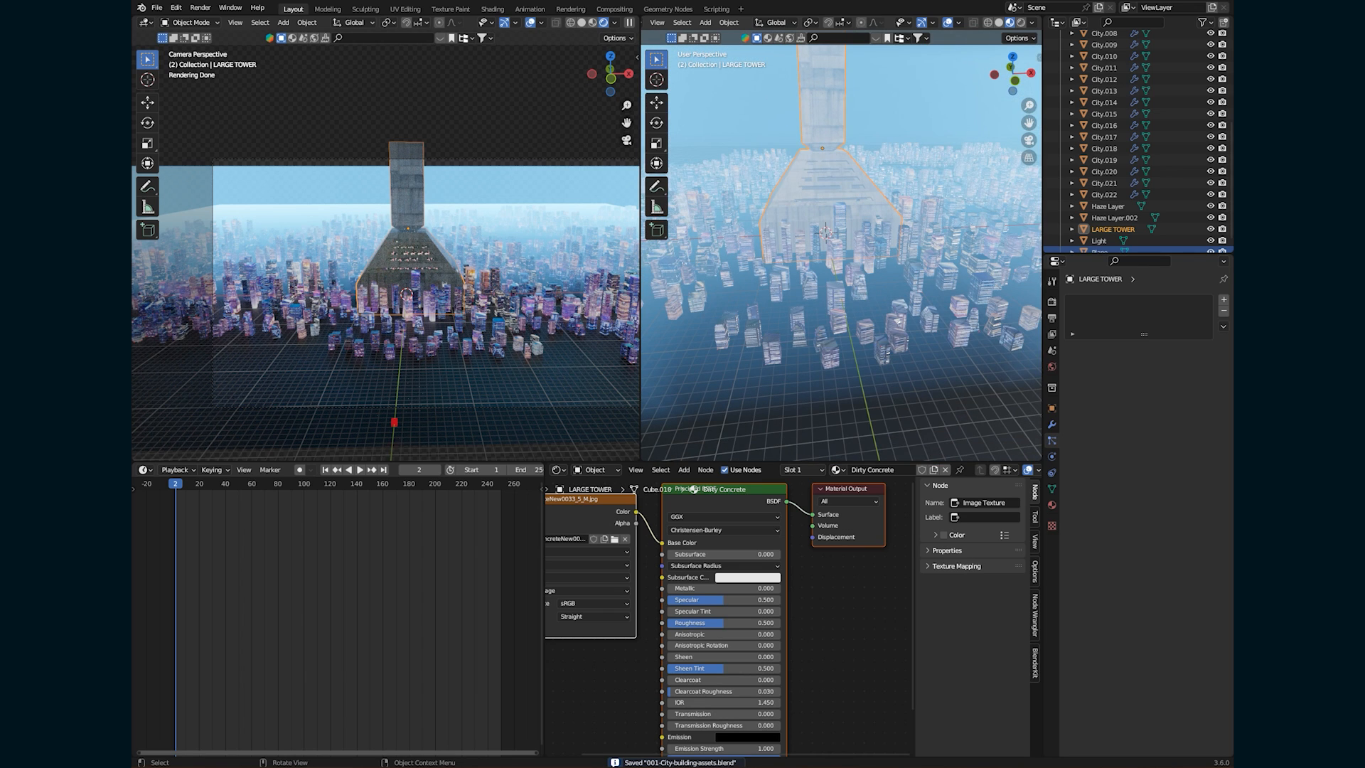
Widen the large tower by about 1.4 along X and Y while keeping its height locked.
{"action": "key", "text": "s"}
{"action": "key", "text": "shift+z"}
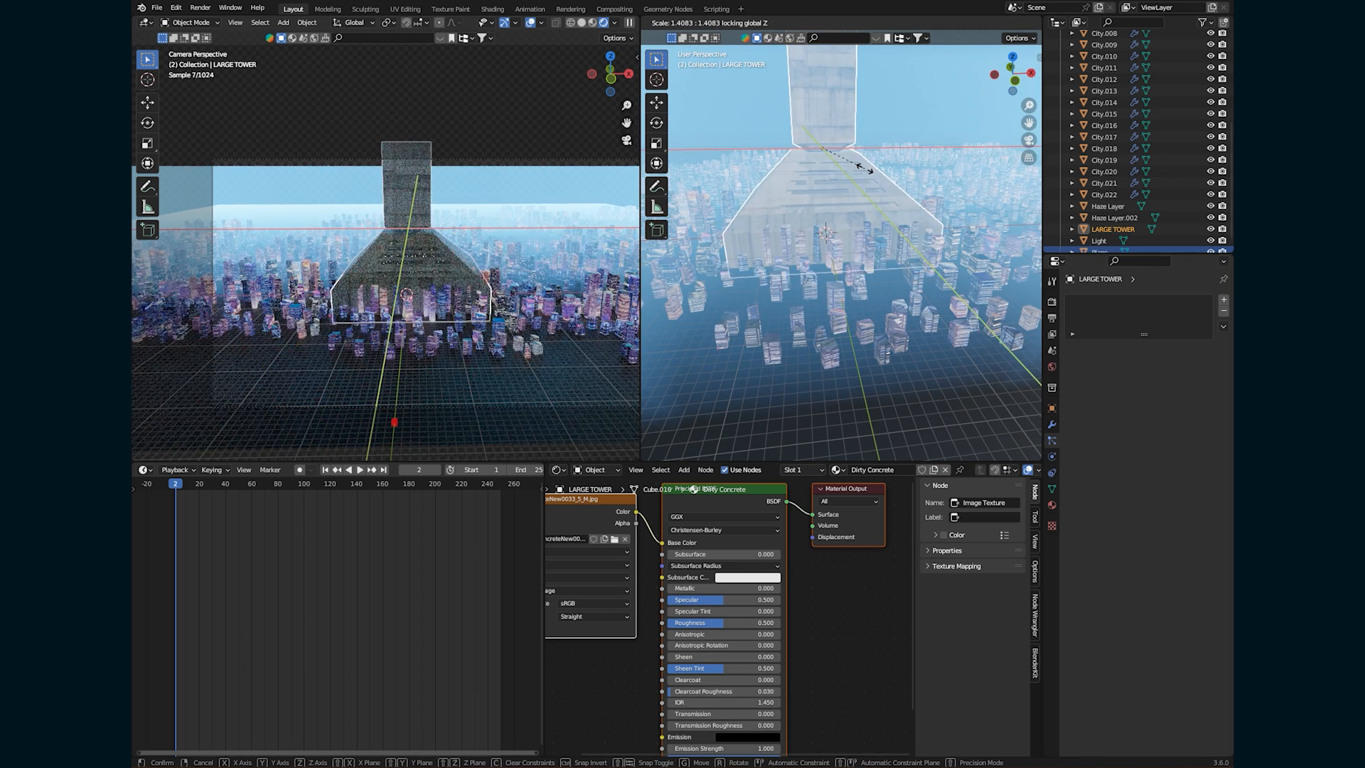
{"action": "left_click", "coordinate": [864, 168]}
Place two linked duplicates of the large tower side by side behind the rear haze layer, working from the top view.
{"action": "left_click", "coordinate": [1013, 56]}
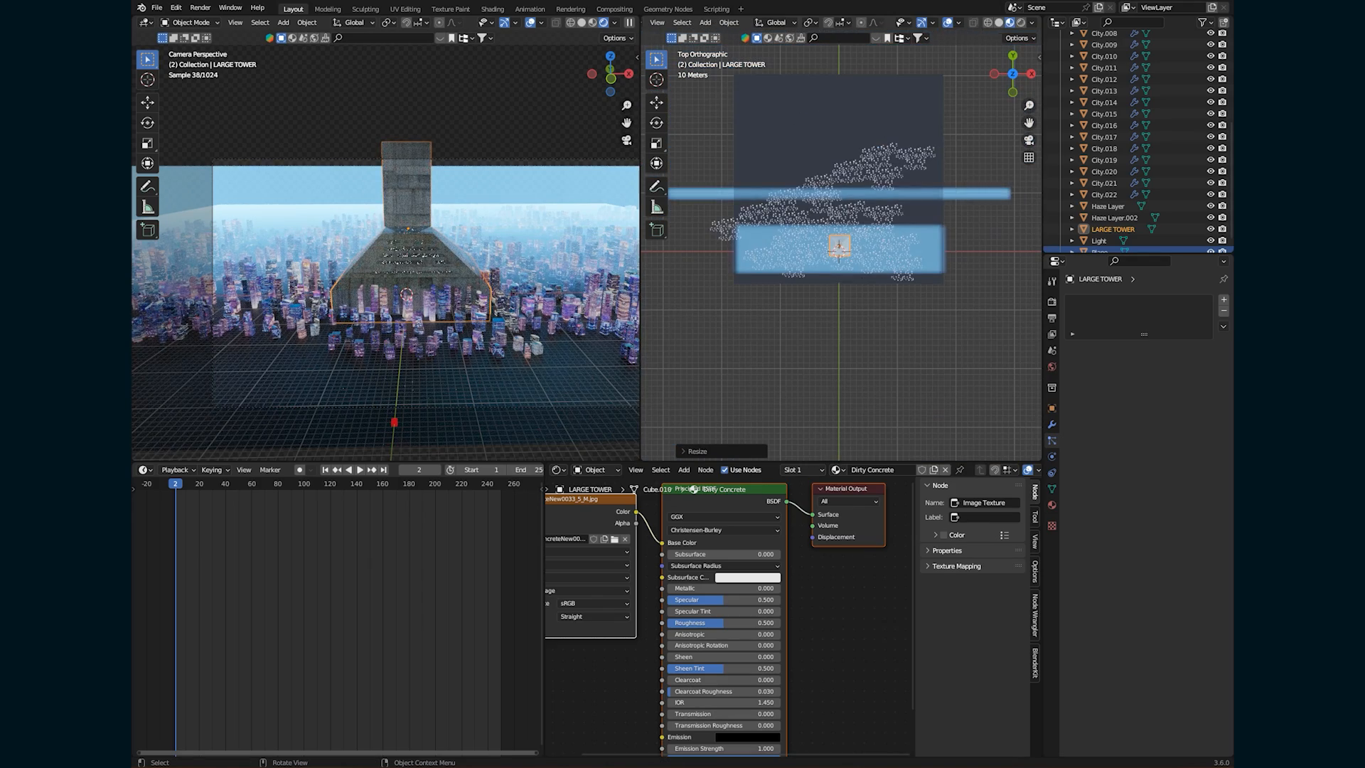
{"action": "key", "text": "alt+d"}
{"action": "left_click", "coordinate": [888, 162]}
{"action": "key", "text": "alt+d"}
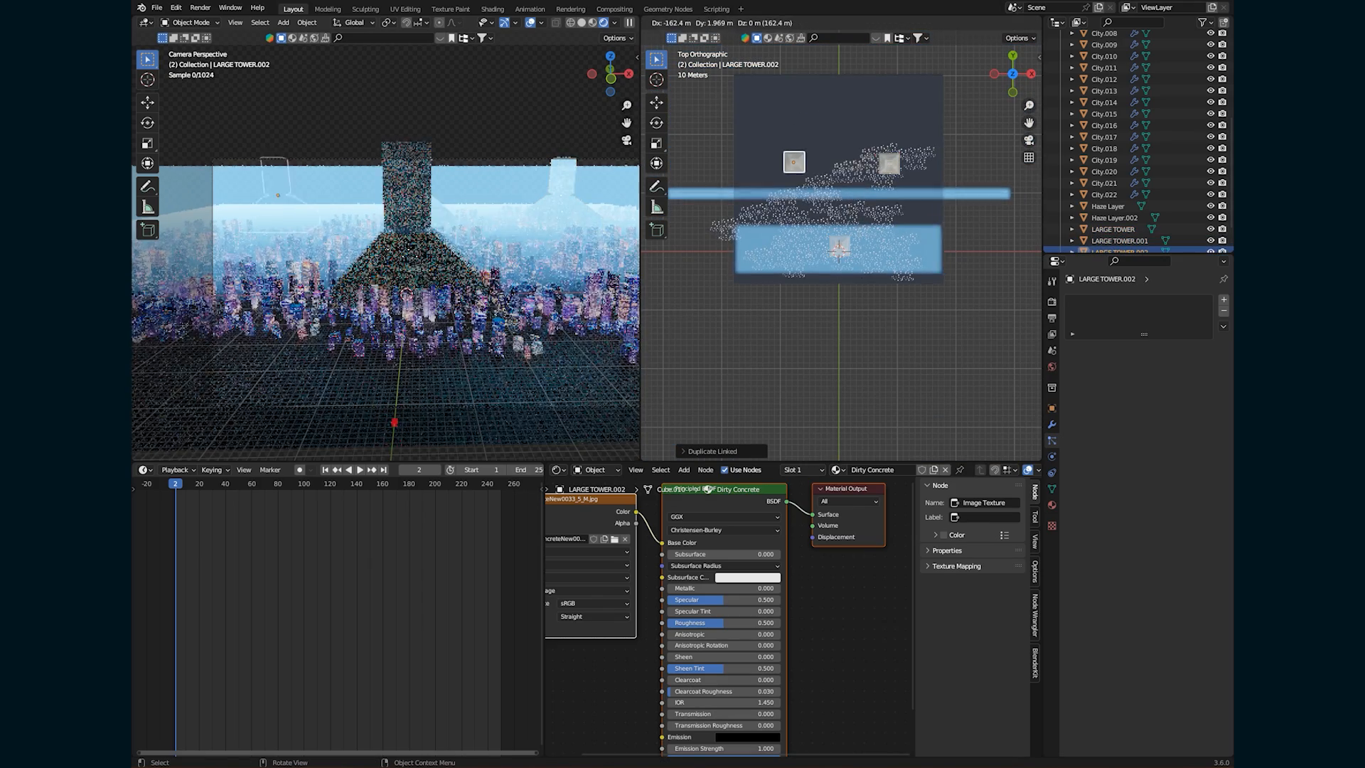
{"action": "left_click", "coordinate": [784, 162]}
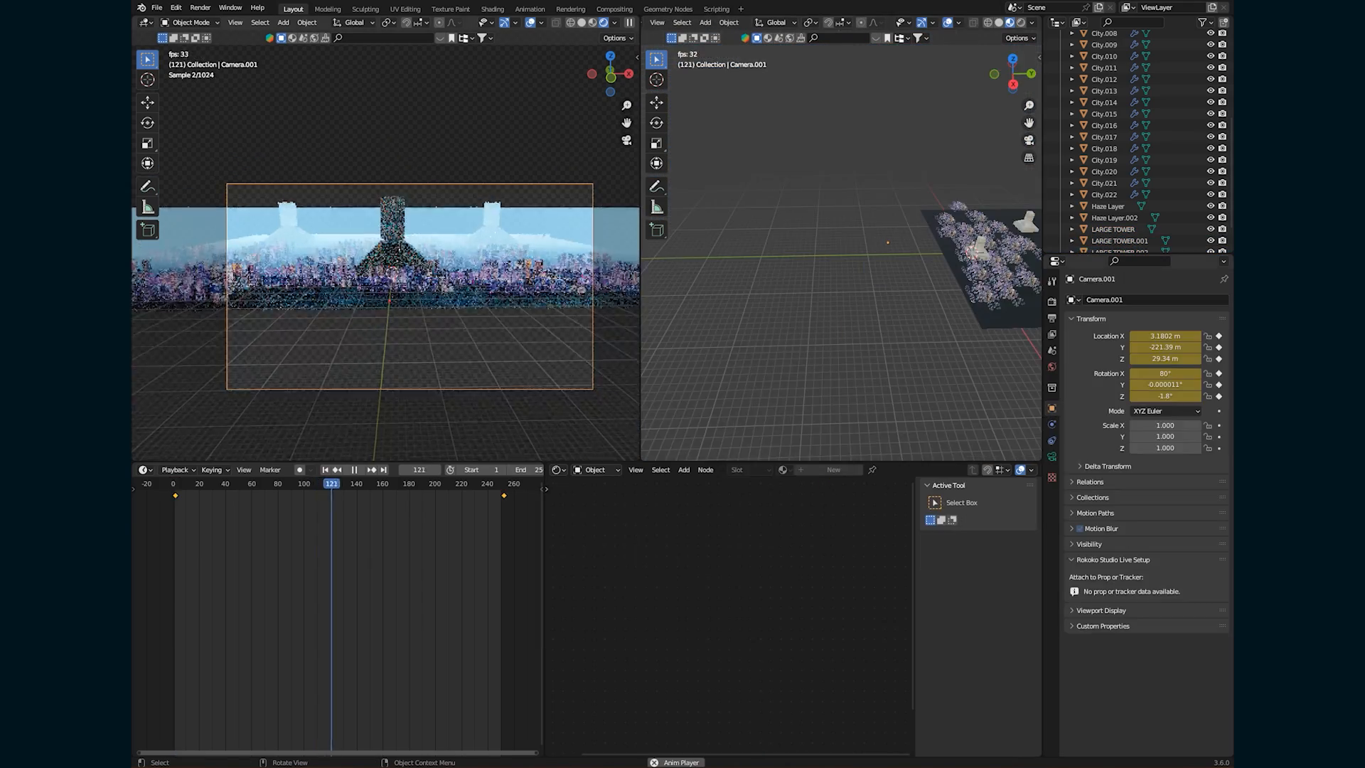
Set the camera's keyframes to linear interpolation and play the animation back from the first frame.
{"action": "left_click_drag", "start_coordinate": [330, 484], "coordinate": [362, 484]}
{"action": "right_click", "coordinate": [188, 496]}
{"action": "mouse_move", "coordinate": [188, 496]}
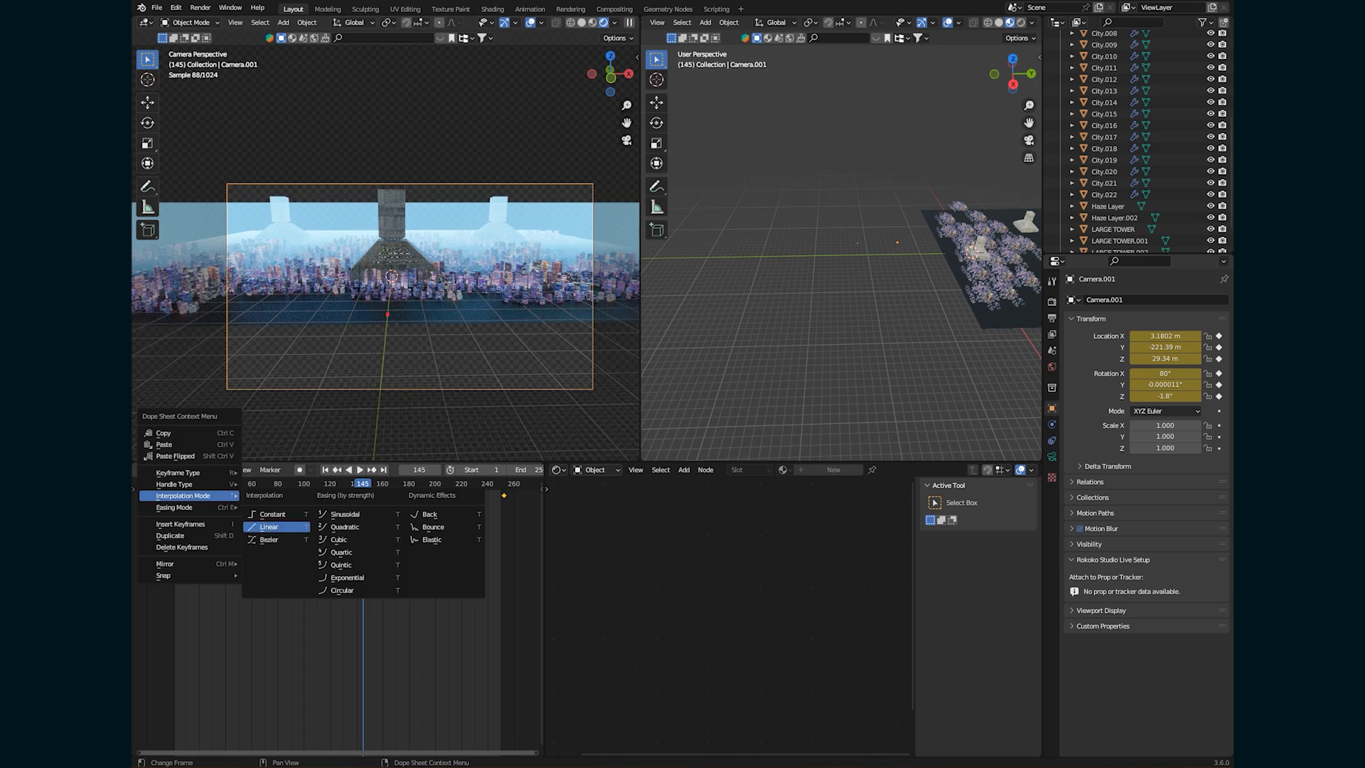
{"action": "left_click", "coordinate": [269, 527]}
{"action": "key", "text": "shift+Left"}
{"action": "key", "text": "space"}
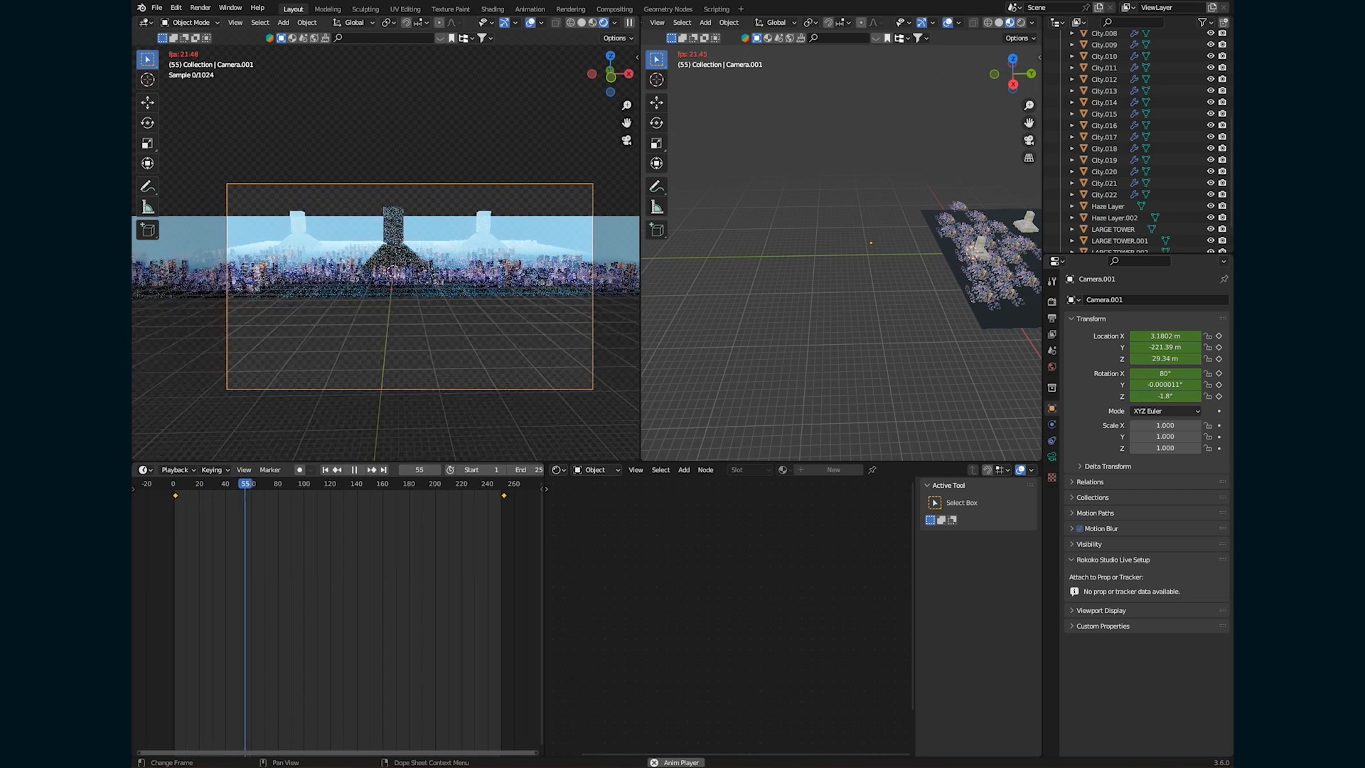
{"action": "key", "text": "space"}
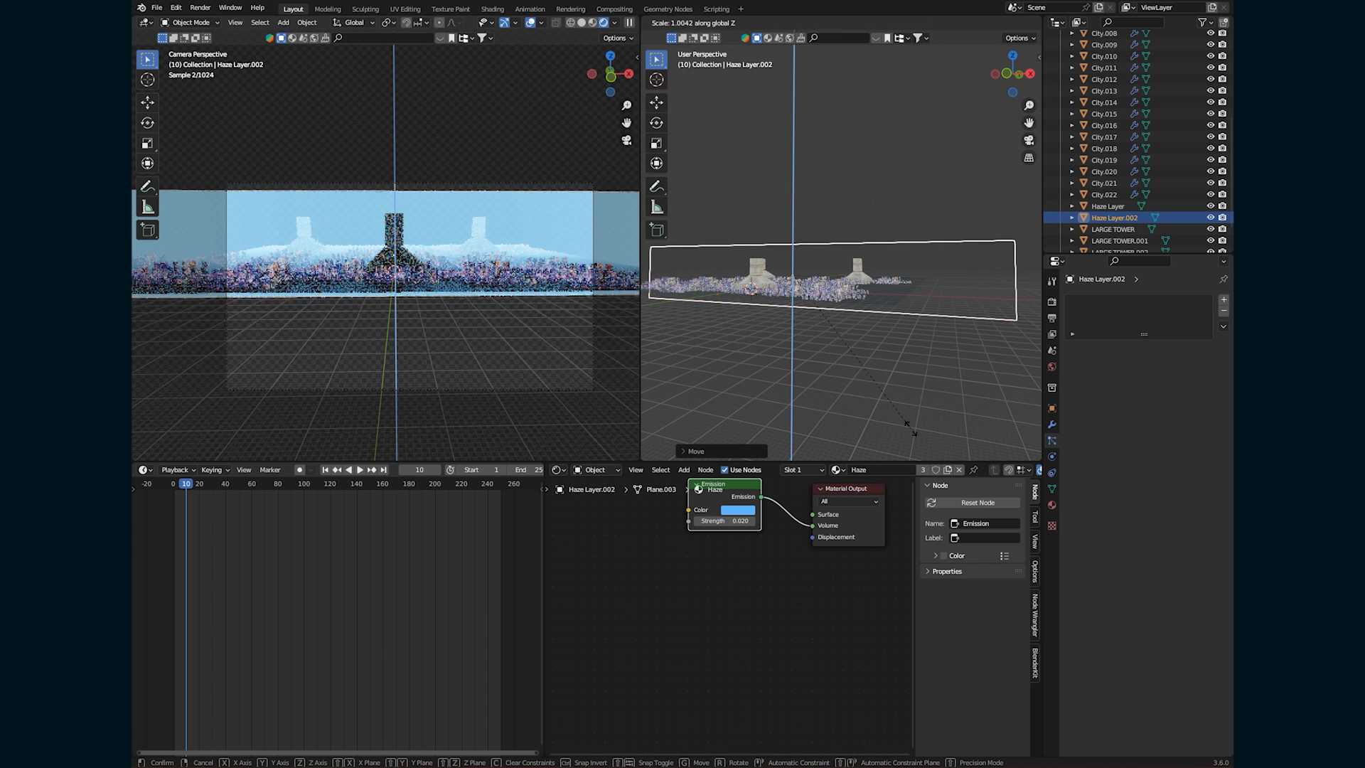
Stretch Haze Layer.002 along Z.
{"action": "key", "text": "Return"}
{"action": "scroll", "coordinate": [588, 398], "scroll_direction": "down", "scroll_amount": 2}
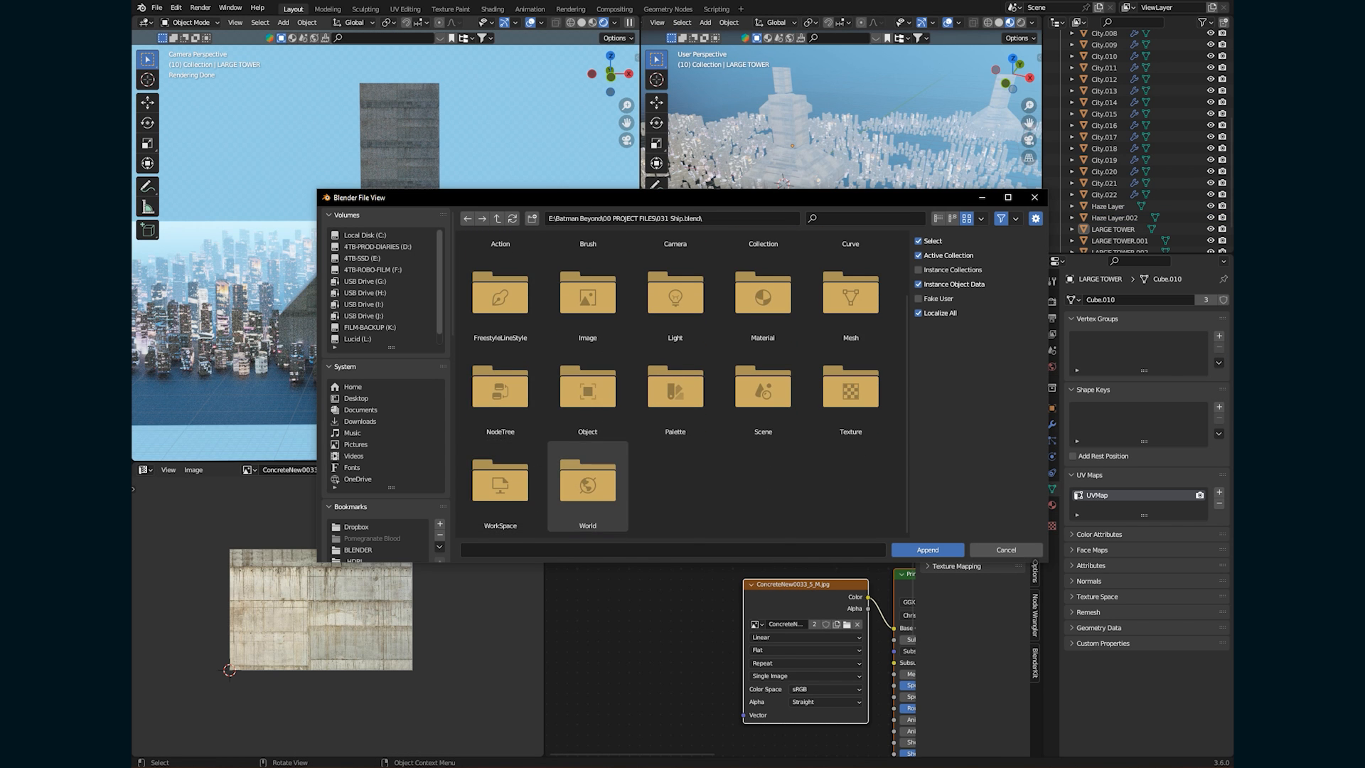
Append the WP-Logo object from 031 Ship.blend, resize it and frame it in the view.
{"action": "left_click", "coordinate": [588, 498]}
{"action": "scroll", "coordinate": [588, 373], "scroll_direction": "down", "scroll_amount": 15}
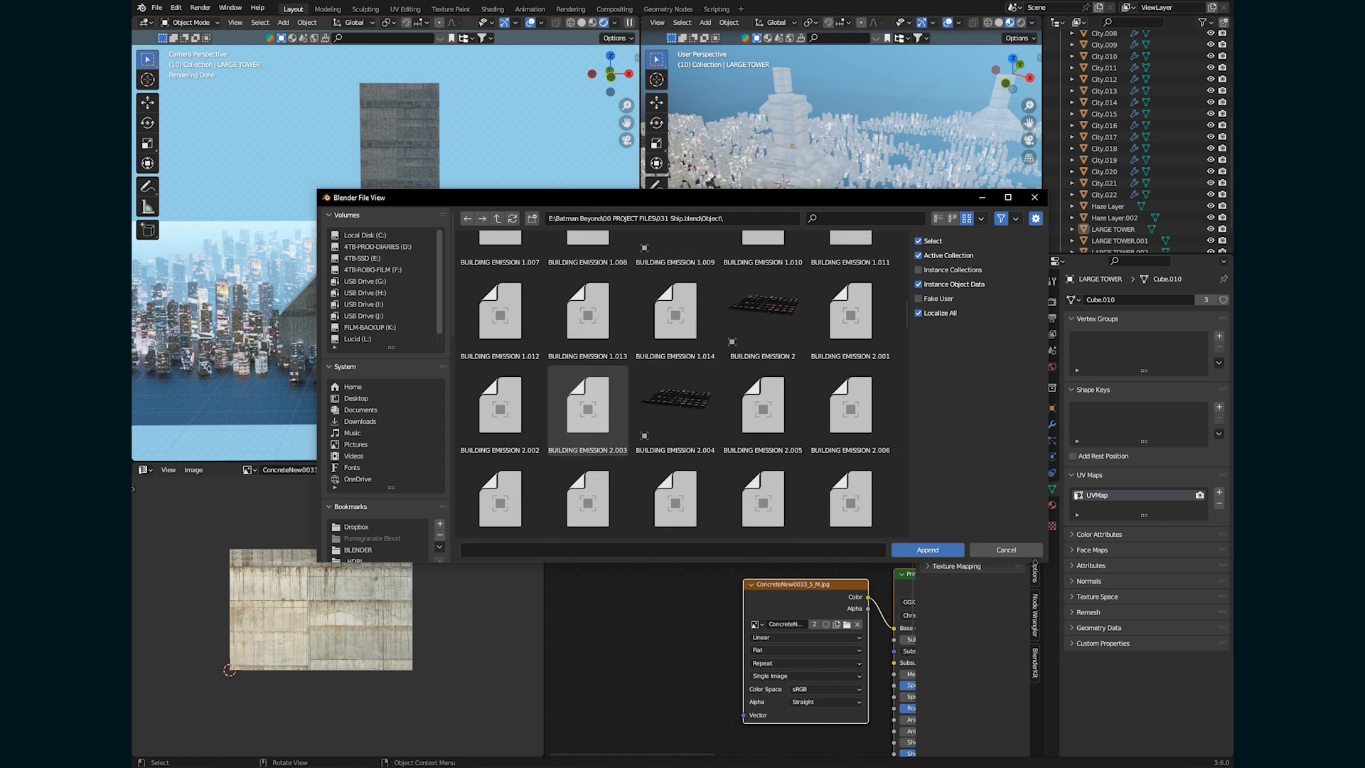
{"action": "left_click", "coordinate": [763, 483]}
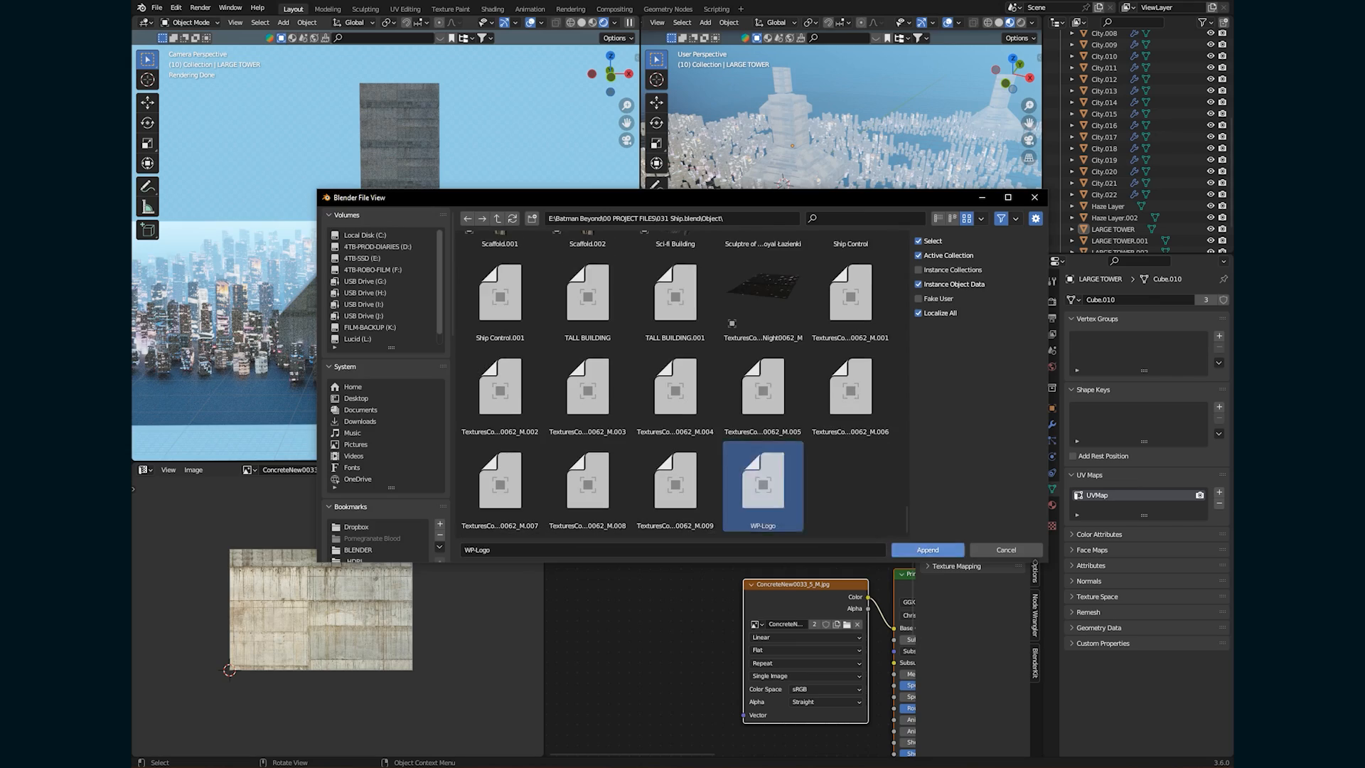
{"action": "left_click", "coordinate": [928, 549]}
{"action": "key", "text": "s"}
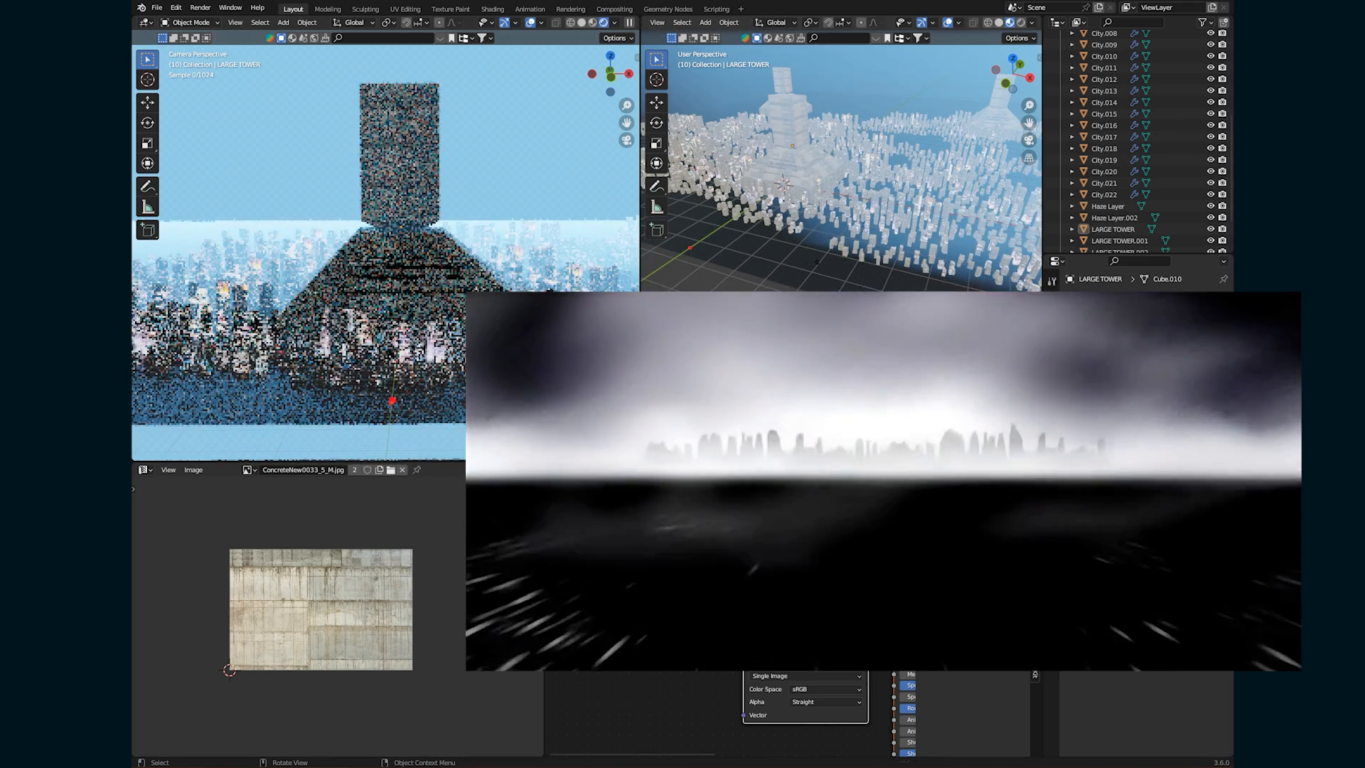
{"action": "left_click", "coordinate": [816, 263]}
{"action": "key", "text": "KP_Decimal"}
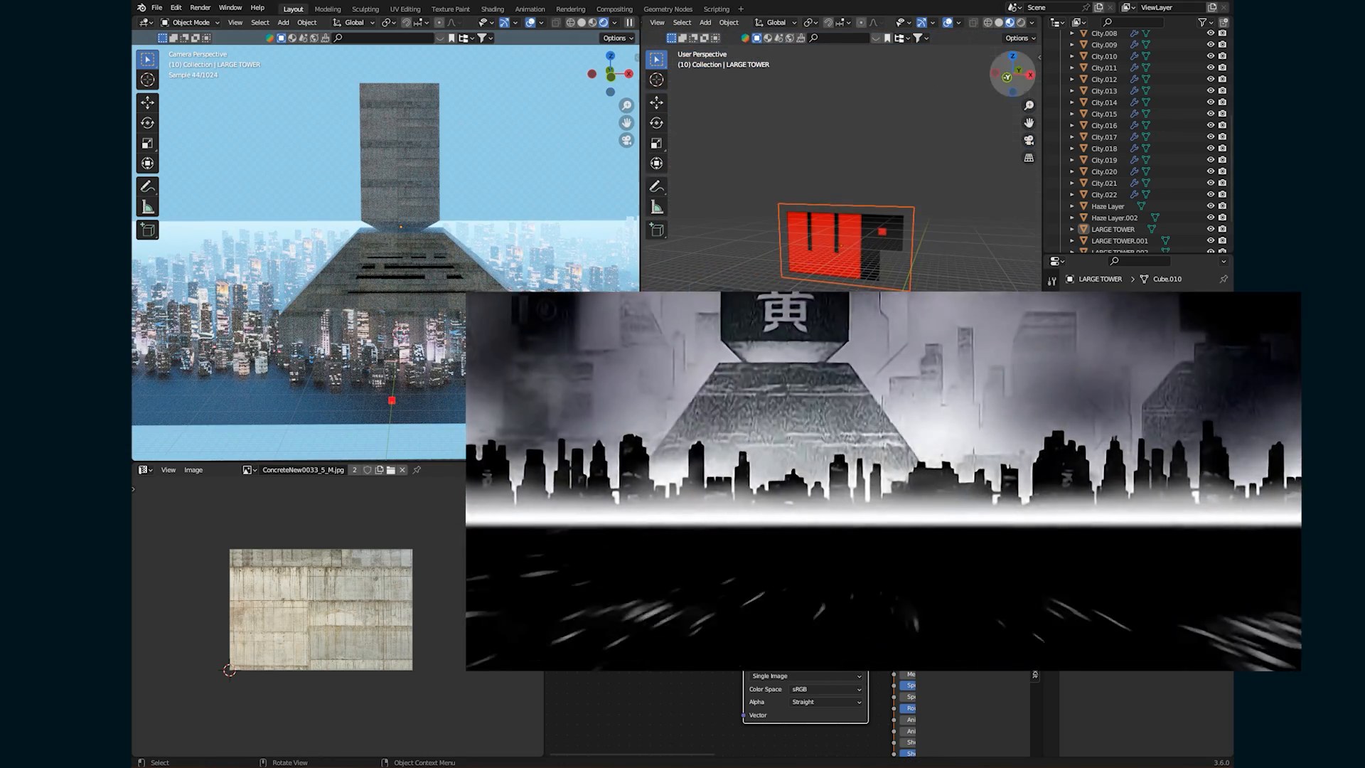
Move the WP logo in the front and side views to sit before the large tower's upper block.
{"action": "key", "text": "KP_1"}
{"action": "key", "text": "g"}
{"action": "left_click", "coordinate": [797, 391]}
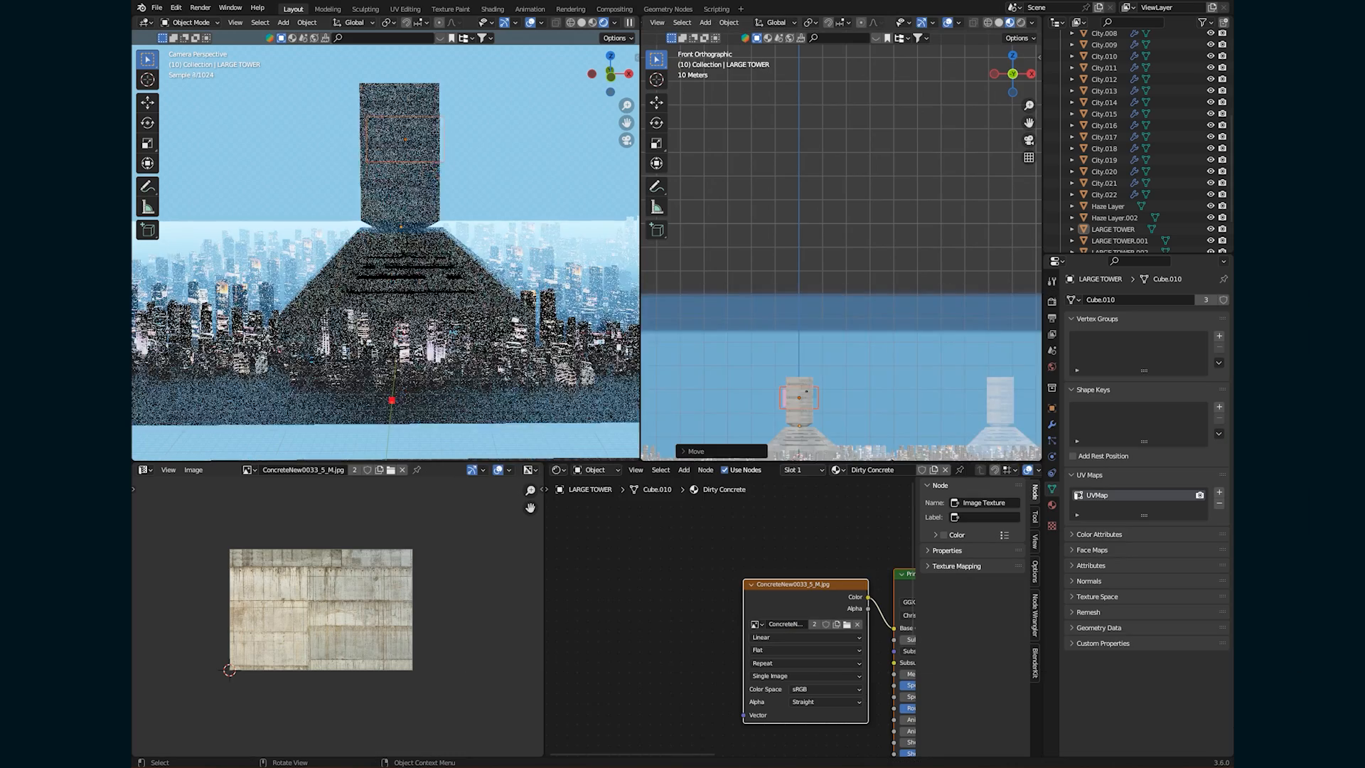
{"action": "key", "text": "KP_3"}
{"action": "scroll", "coordinate": [841, 284], "scroll_direction": "down", "scroll_amount": 4}
{"action": "key", "text": "g"}
{"action": "left_click", "coordinate": [815, 382]}
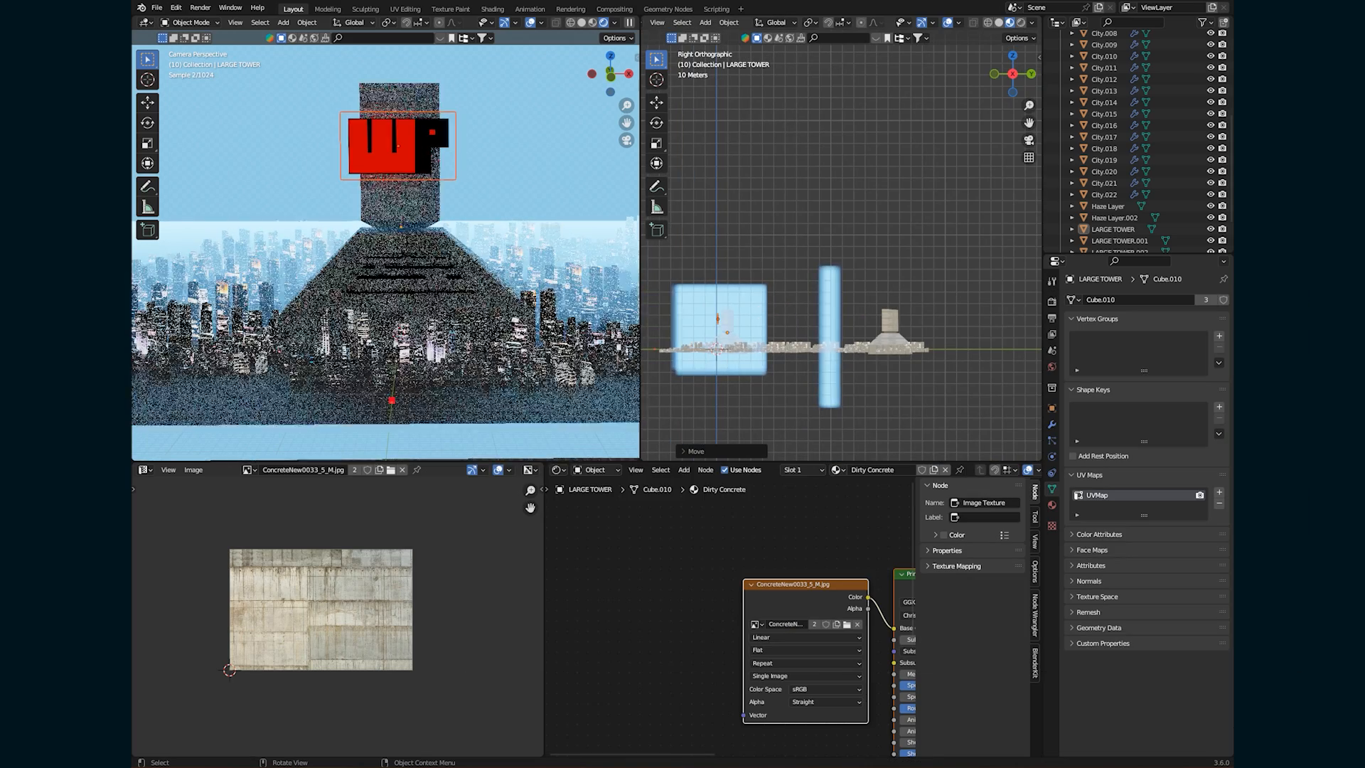
Scale the WP logo down to fit the tower's width and move it along Y against the front face.
{"action": "key", "text": "KP_1"}
{"action": "key", "text": "KP_Decimal"}
{"action": "key", "text": "s"}
{"action": "left_click", "coordinate": [895, 194]}
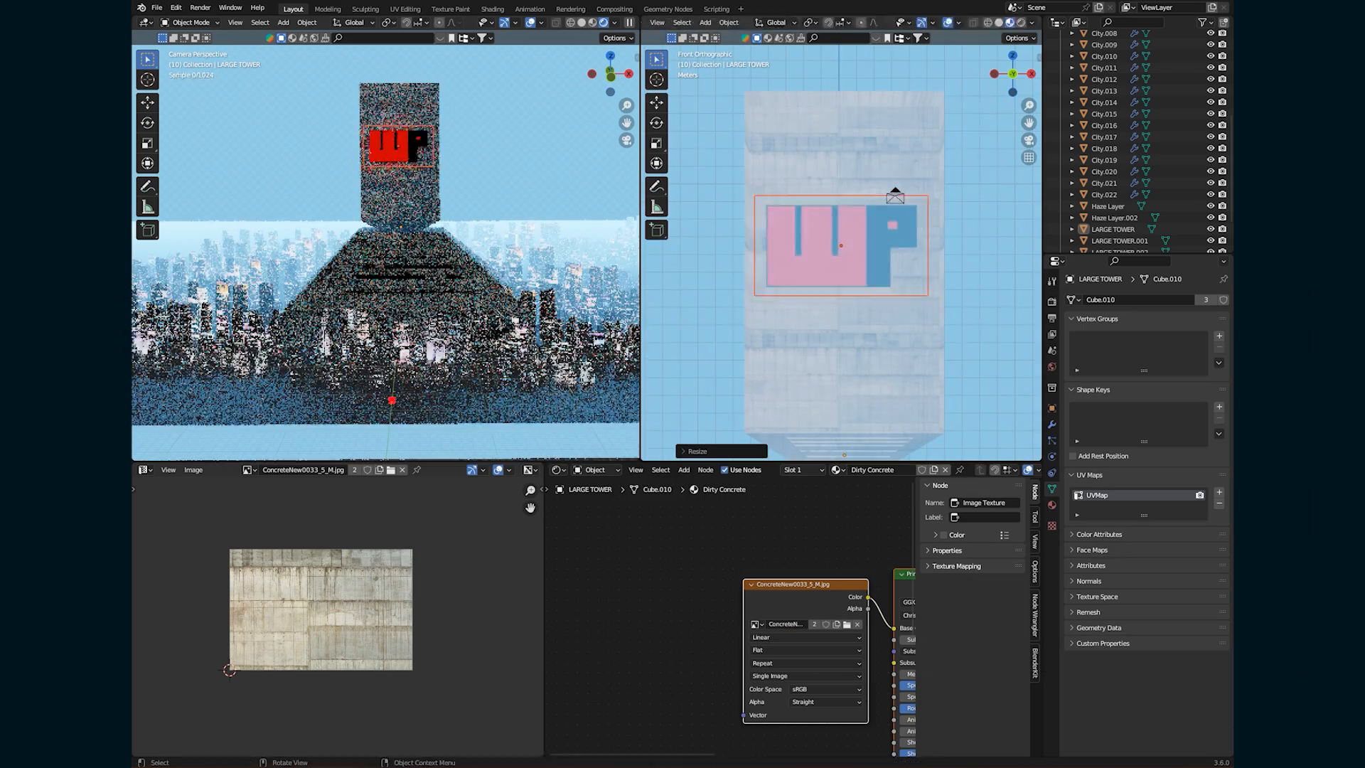
{"action": "middle_click_drag", "start_coordinate": [894, 195], "coordinate": [985, 210]}
{"action": "key", "text": "g"}
{"action": "key", "text": "y"}
{"action": "left_click", "coordinate": [984, 213]}
Raise the emission strength of the WP-Logo material so the sign glows.
{"action": "scroll", "coordinate": [818, 604], "scroll_direction": "down", "scroll_amount": 4}
{"action": "middle_click_drag", "start_coordinate": [817, 605], "coordinate": [676, 565]}
{"action": "left_click", "coordinate": [1052, 506]}
{"action": "scroll", "coordinate": [1109, 159], "scroll_direction": "down", "scroll_amount": 2}
{"action": "left_click", "coordinate": [1104, 248]}
{"action": "middle_click_drag", "start_coordinate": [789, 697], "coordinate": [789, 605]}
{"action": "scroll", "coordinate": [789, 639], "scroll_direction": "up", "scroll_amount": 2}
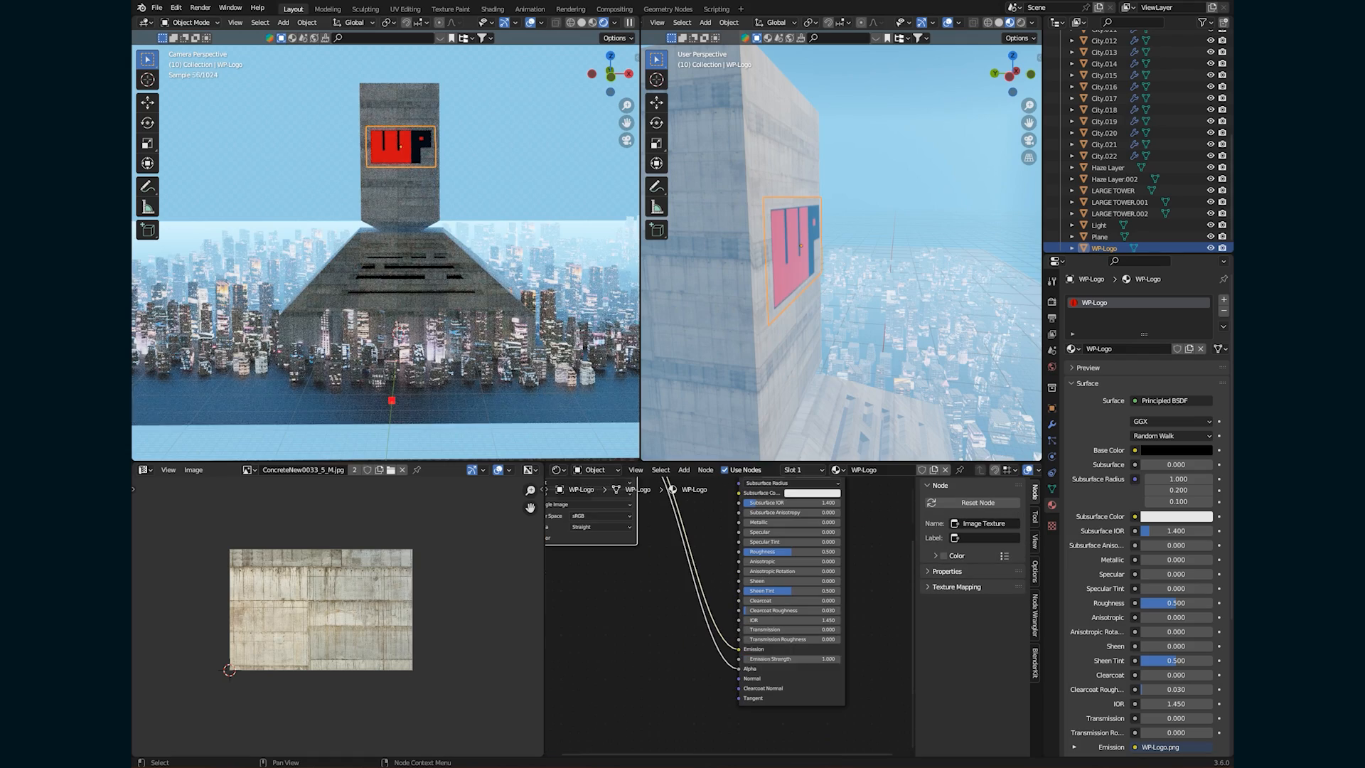
{"action": "left_click_drag", "start_coordinate": [791, 659], "coordinate": [818, 659]}
Render a test image of the current frame to check the glowing logo, and close the render.
{"action": "scroll", "coordinate": [387, 270], "scroll_direction": "down", "scroll_amount": 3}
{"action": "key", "text": "F12"}
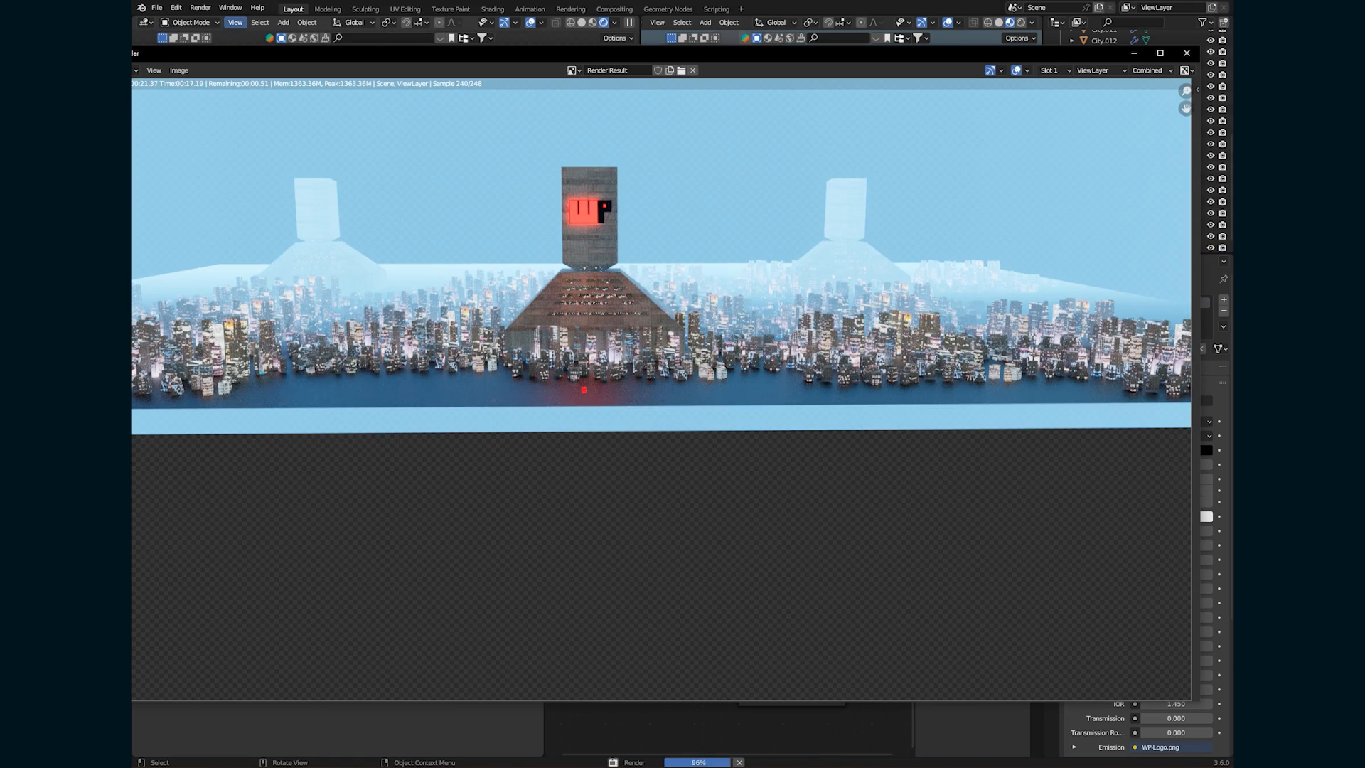
{"action": "key", "text": "Escape"}
Duplicate the WP logo onto the rear towers, offsetting the last copy about 173 m along X.
{"action": "key", "text": "shift+d"}
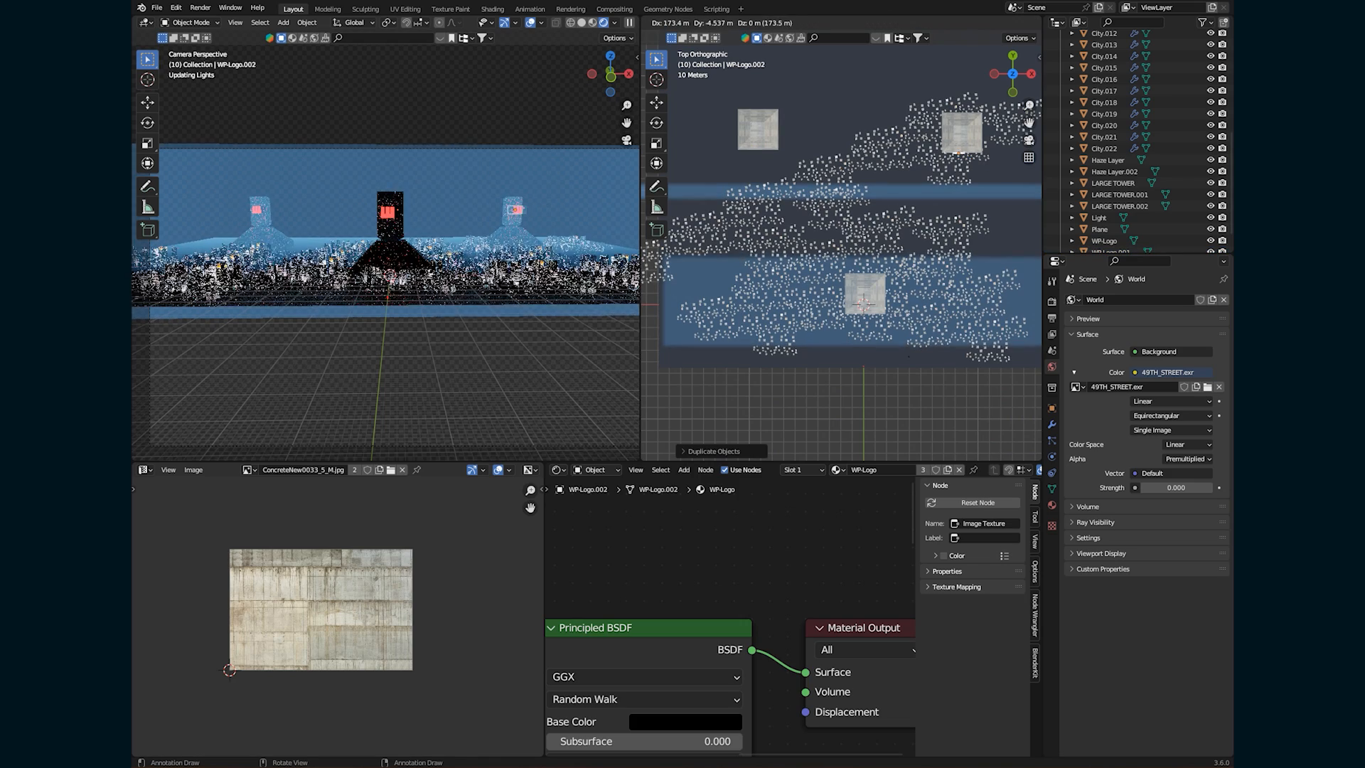
{"action": "left_click", "coordinate": [959, 154]}
{"action": "middle_click_drag", "start_coordinate": [958, 153], "coordinate": [967, 68]}
{"action": "left_click", "coordinate": [188, 22]}
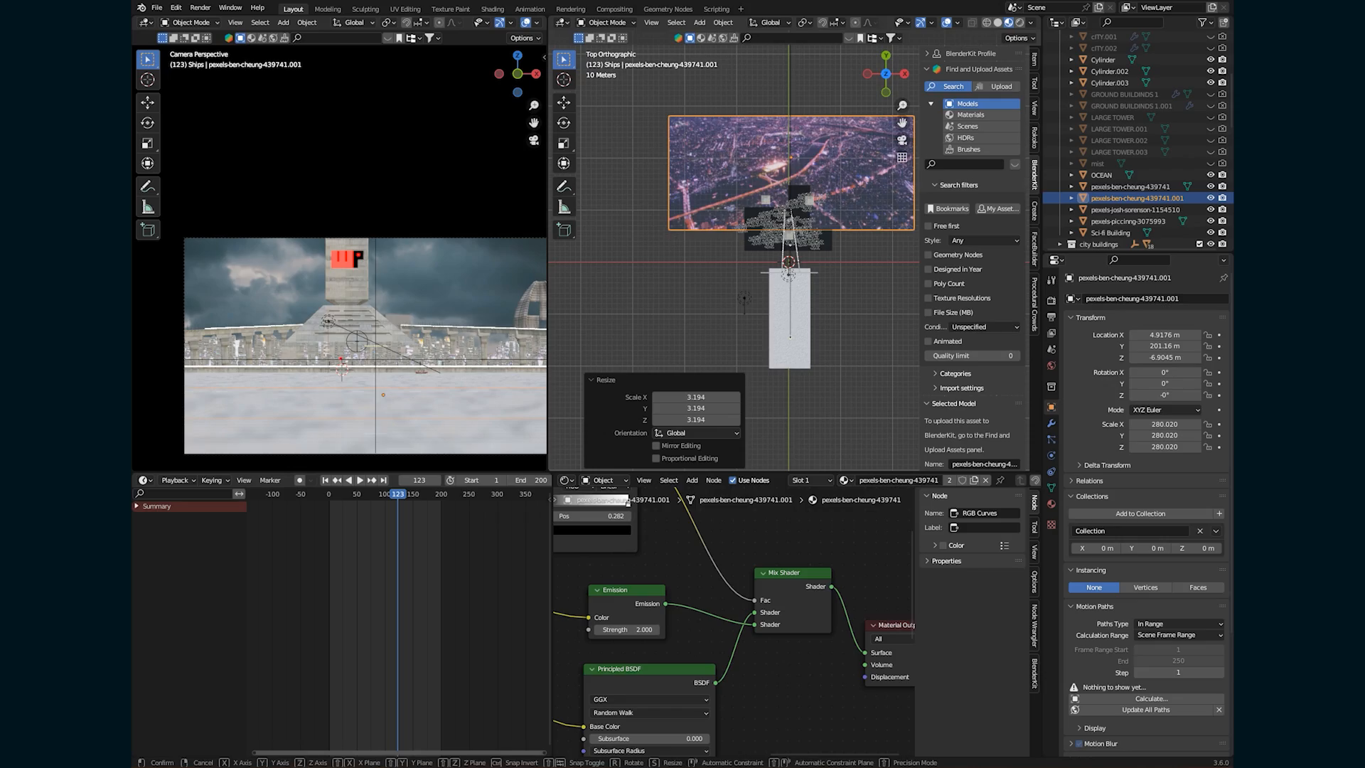
Scale the aerial city photo plane by about 0.814 and move it about 24 m back along Y under the city.
{"action": "key", "text": "s"}
{"action": "left_click", "coordinate": [885, 80]}
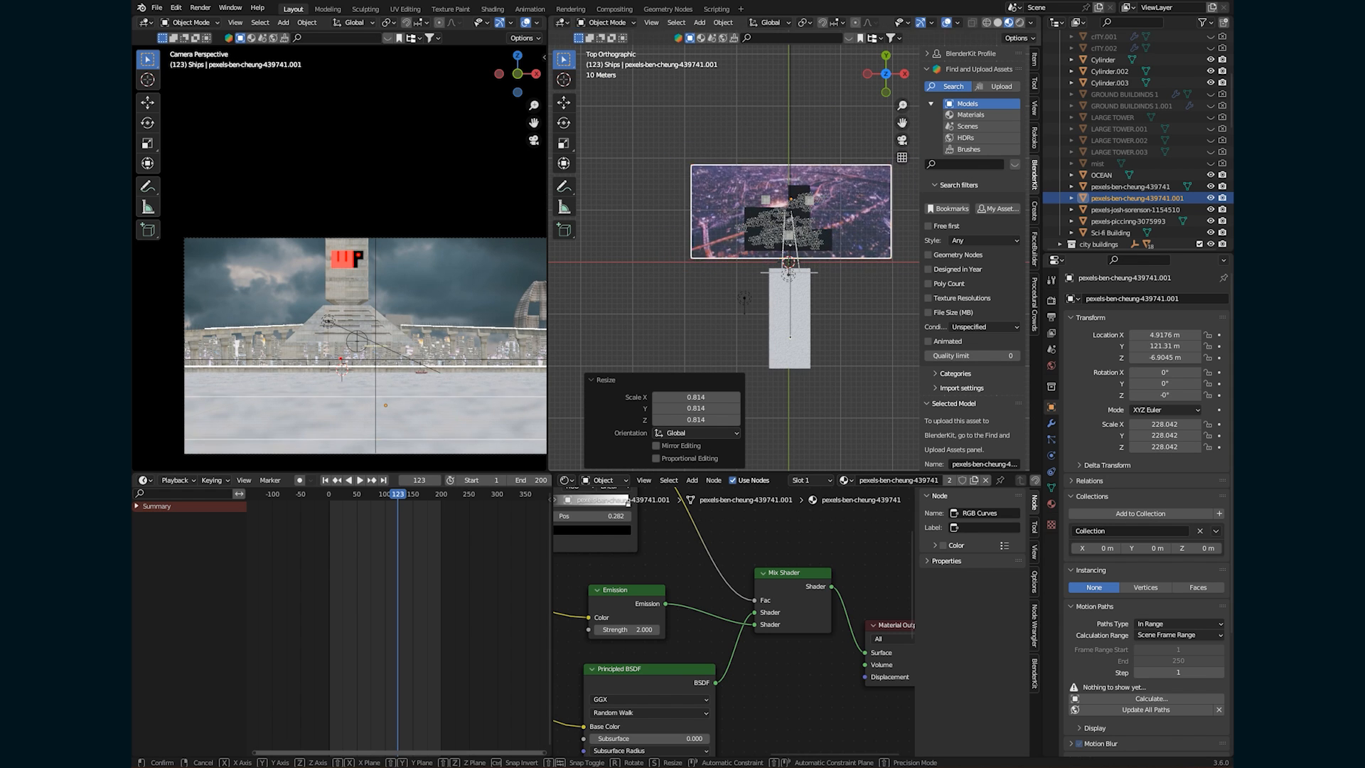
{"action": "key", "text": "g"}
{"action": "left_click", "coordinate": [886, 91]}
{"action": "left_click", "coordinate": [886, 92]}
Raise the aerial city photo plane about 6.87 m along Z.
{"action": "middle_click_drag", "start_coordinate": [804, 277], "coordinate": [810, 178], "text": "shift"}
{"action": "key", "text": "g"}
{"action": "key", "text": "z"}
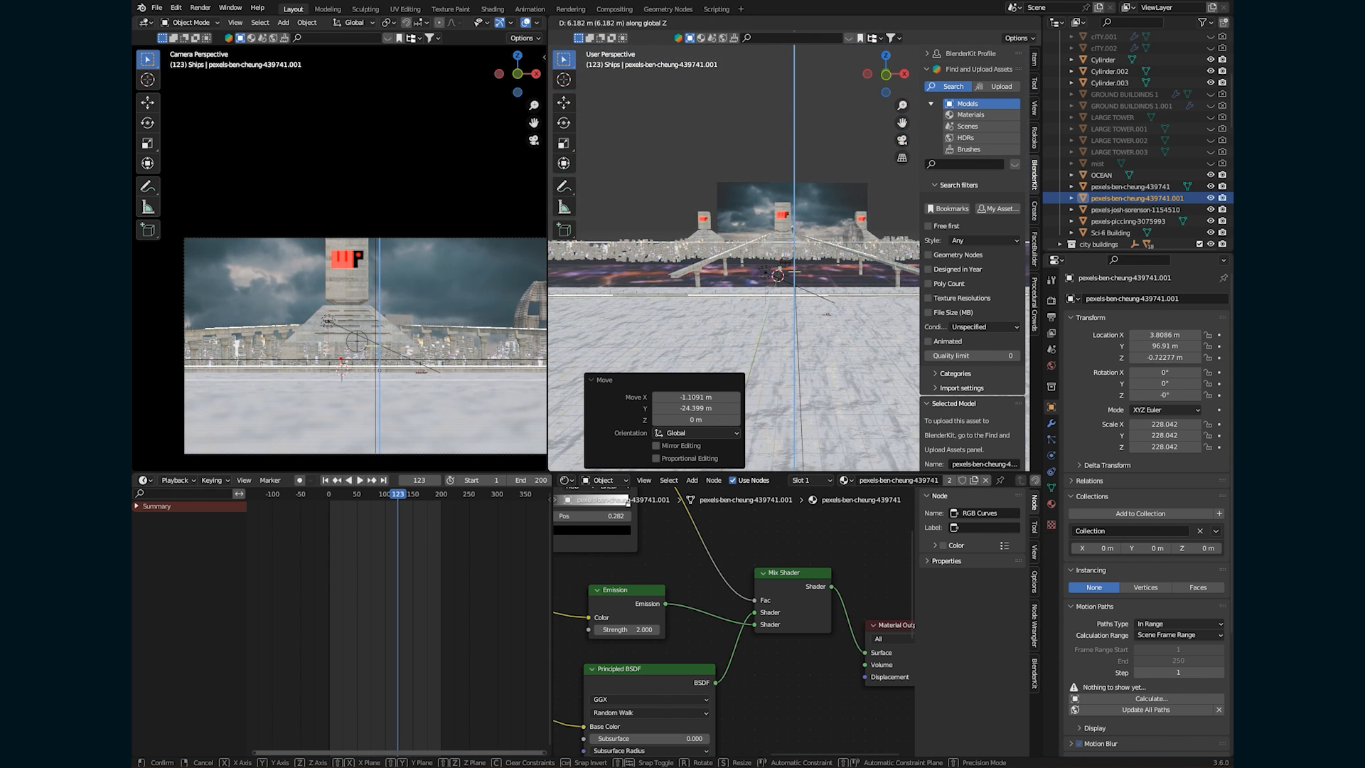
{"action": "left_click", "coordinate": [804, 248]}
{"action": "middle_click_drag", "start_coordinate": [803, 248], "coordinate": [801, 274]}
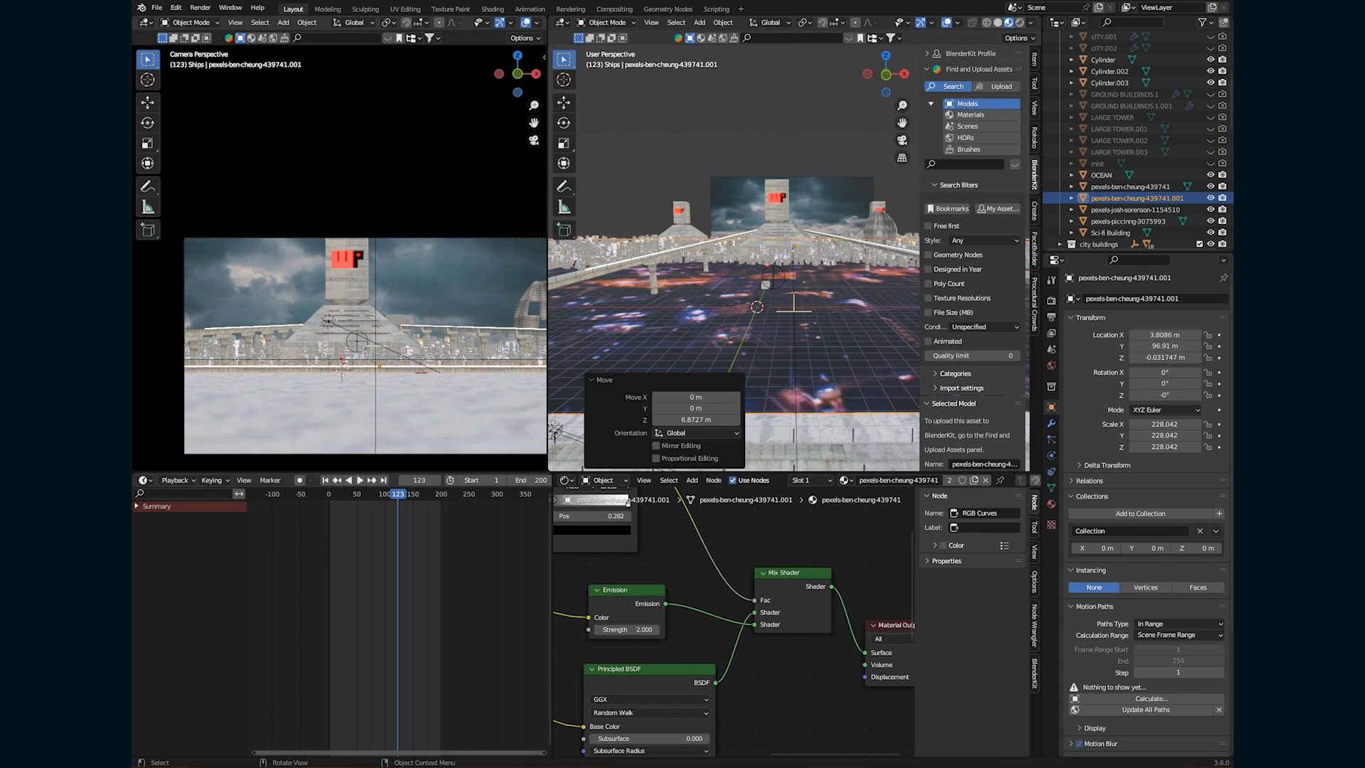
{"action": "scroll", "coordinate": [440, 284], "scroll_direction": "down", "scroll_amount": 2}
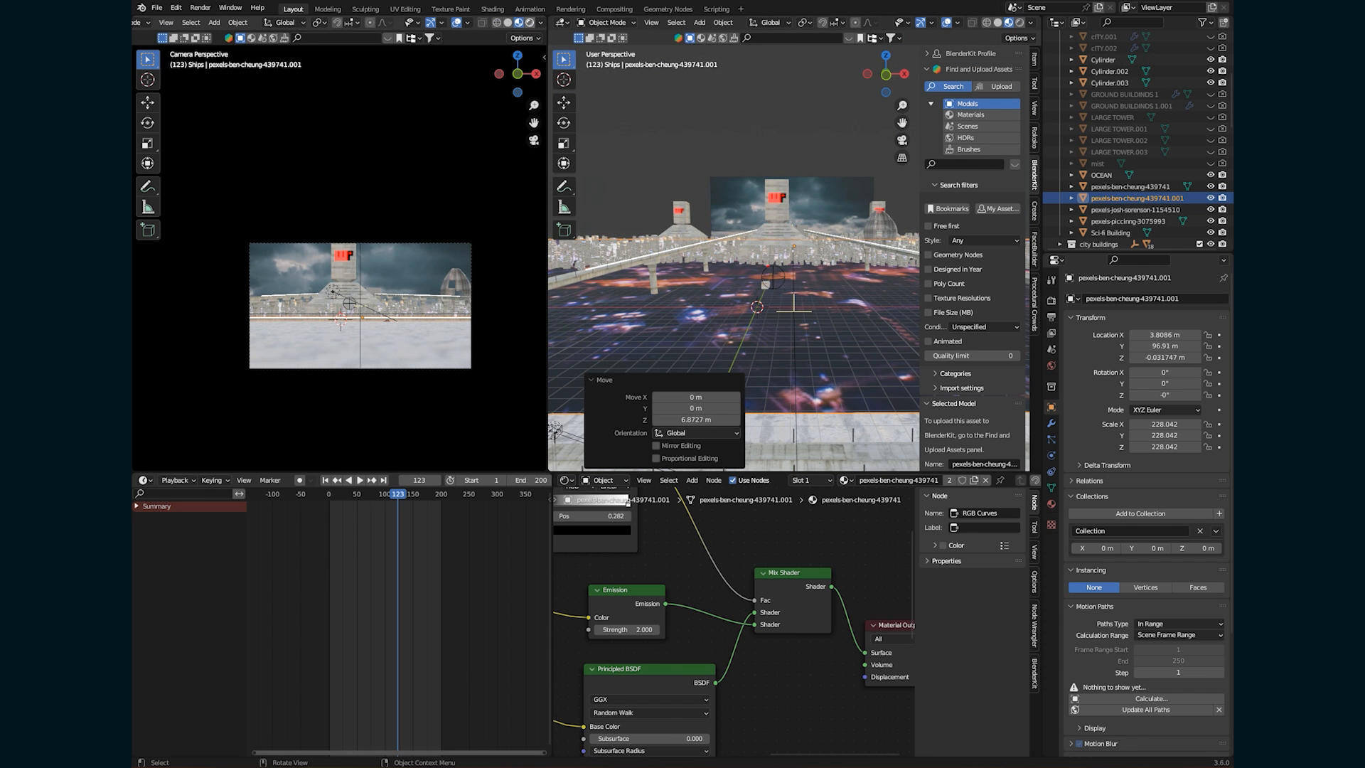
Switch the camera viewport to rendered shading and view the city from higher up.
{"action": "left_click", "coordinate": [530, 22]}
{"action": "middle_click_drag", "start_coordinate": [789, 242], "coordinate": [794, 295]}
{"action": "left_click", "coordinate": [790, 231]}
{"action": "scroll", "coordinate": [1123, 142], "scroll_direction": "up", "scroll_amount": 5}
Hide the CITY.001 and Sci-fi Building objects from the scene.
{"action": "left_click", "coordinate": [1104, 151]}
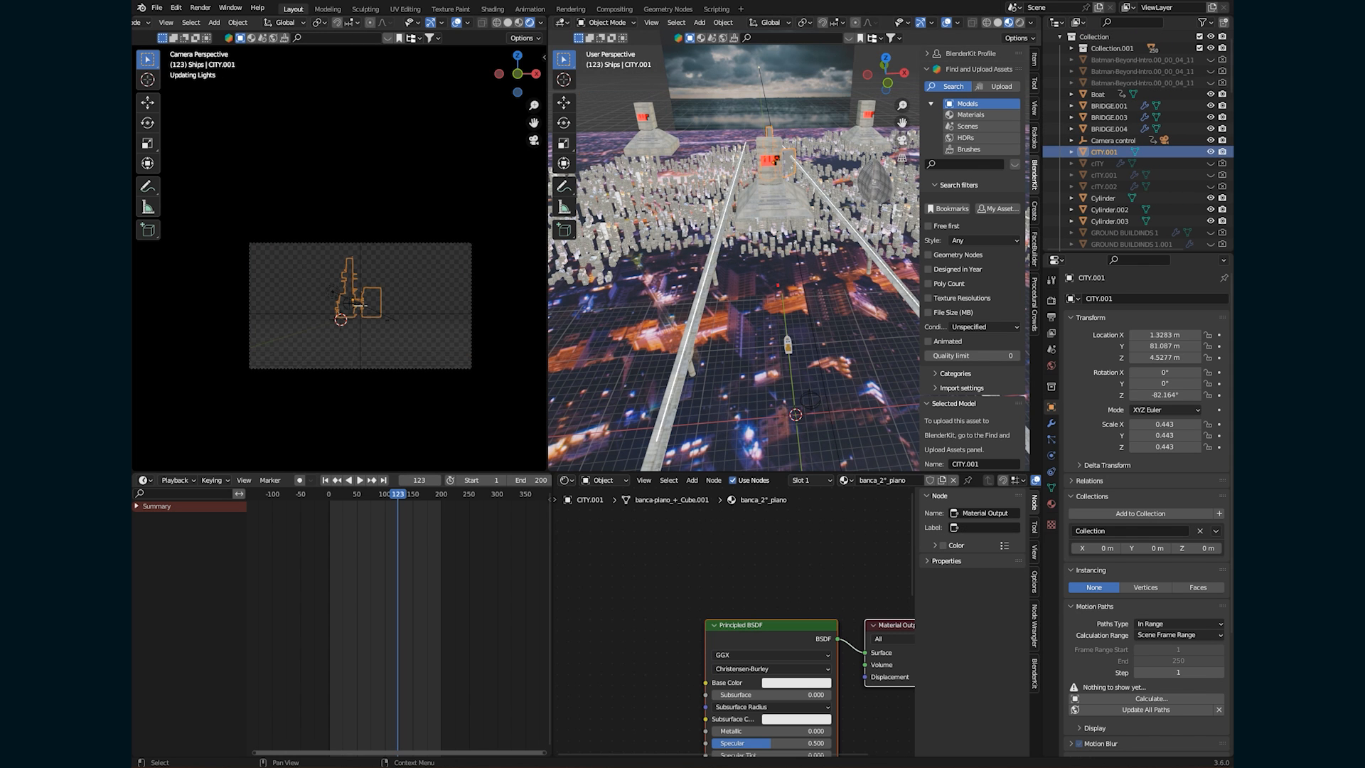
{"action": "scroll", "coordinate": [1123, 185], "scroll_direction": "down", "scroll_amount": 6}
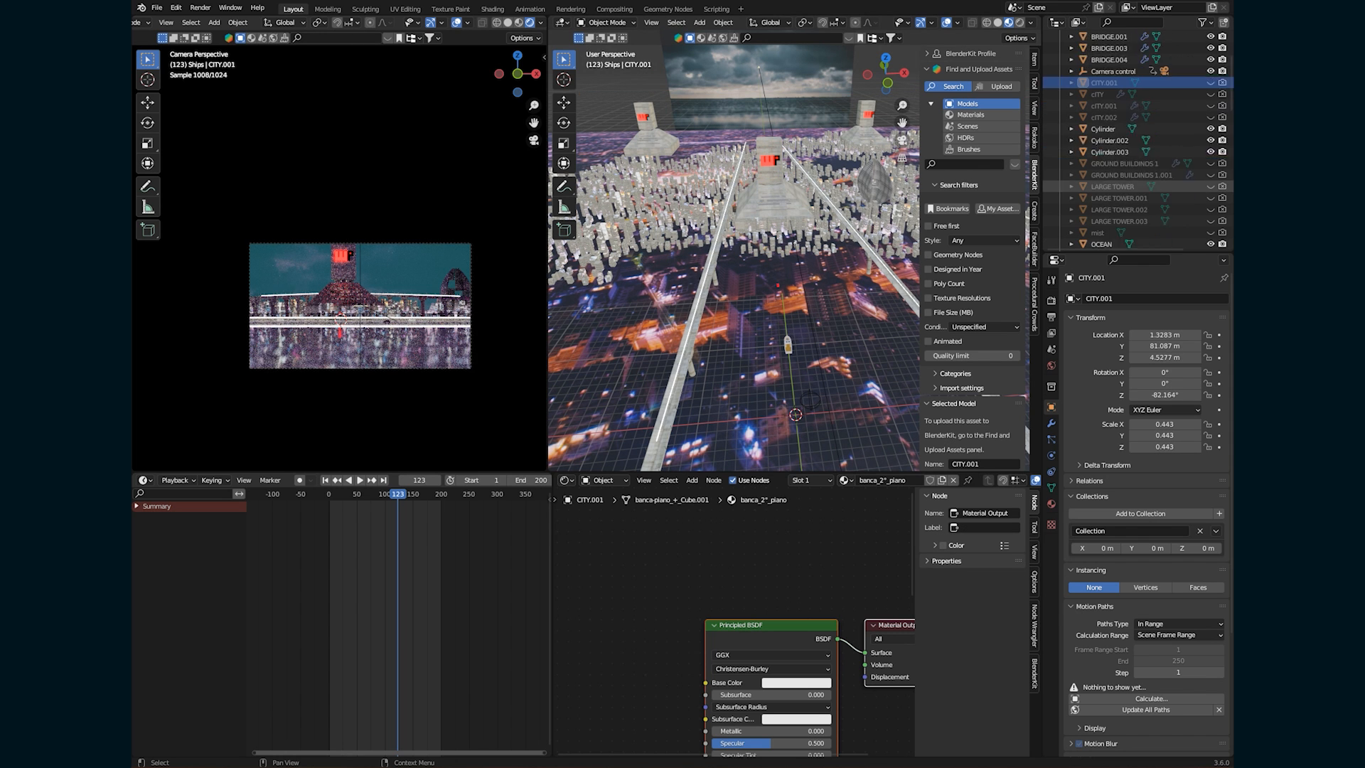
{"action": "left_click", "coordinate": [1111, 186]}
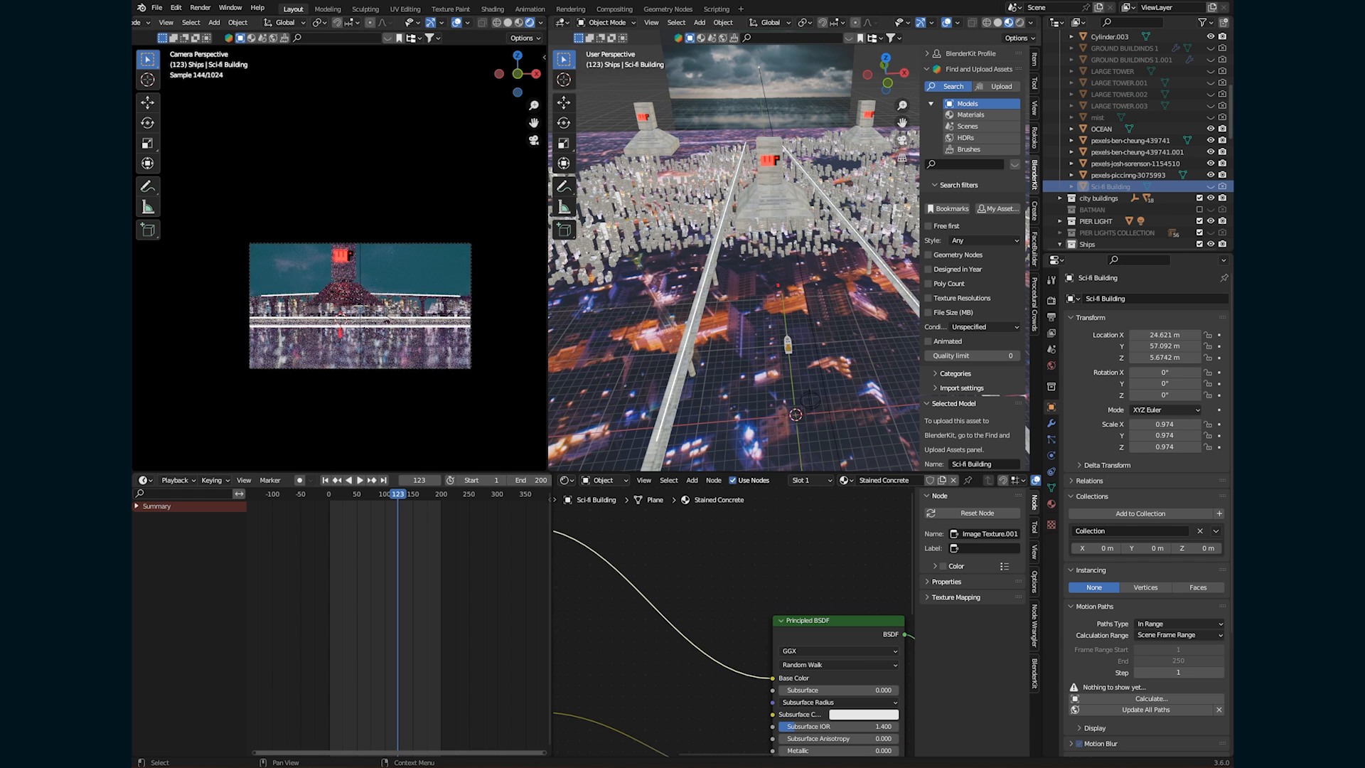
Rotate BRIDGE.003 about Z by -51.8° so it runs across the city.
{"action": "scroll", "coordinate": [733, 257], "scroll_direction": "down", "scroll_amount": 1}
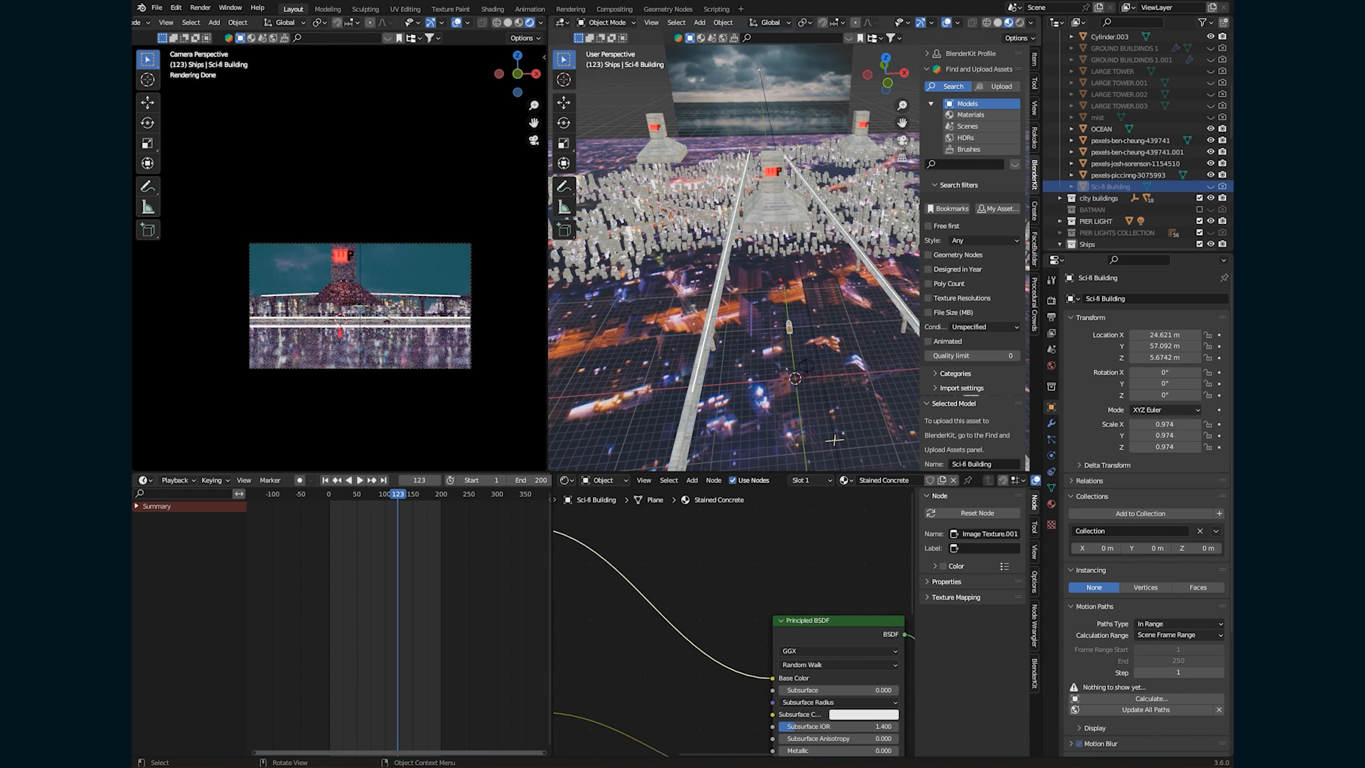
{"action": "left_click", "coordinate": [694, 409]}
{"action": "scroll", "coordinate": [694, 409], "scroll_direction": "down", "scroll_amount": 3}
{"action": "key", "text": "r"}
{"action": "key", "text": "z"}
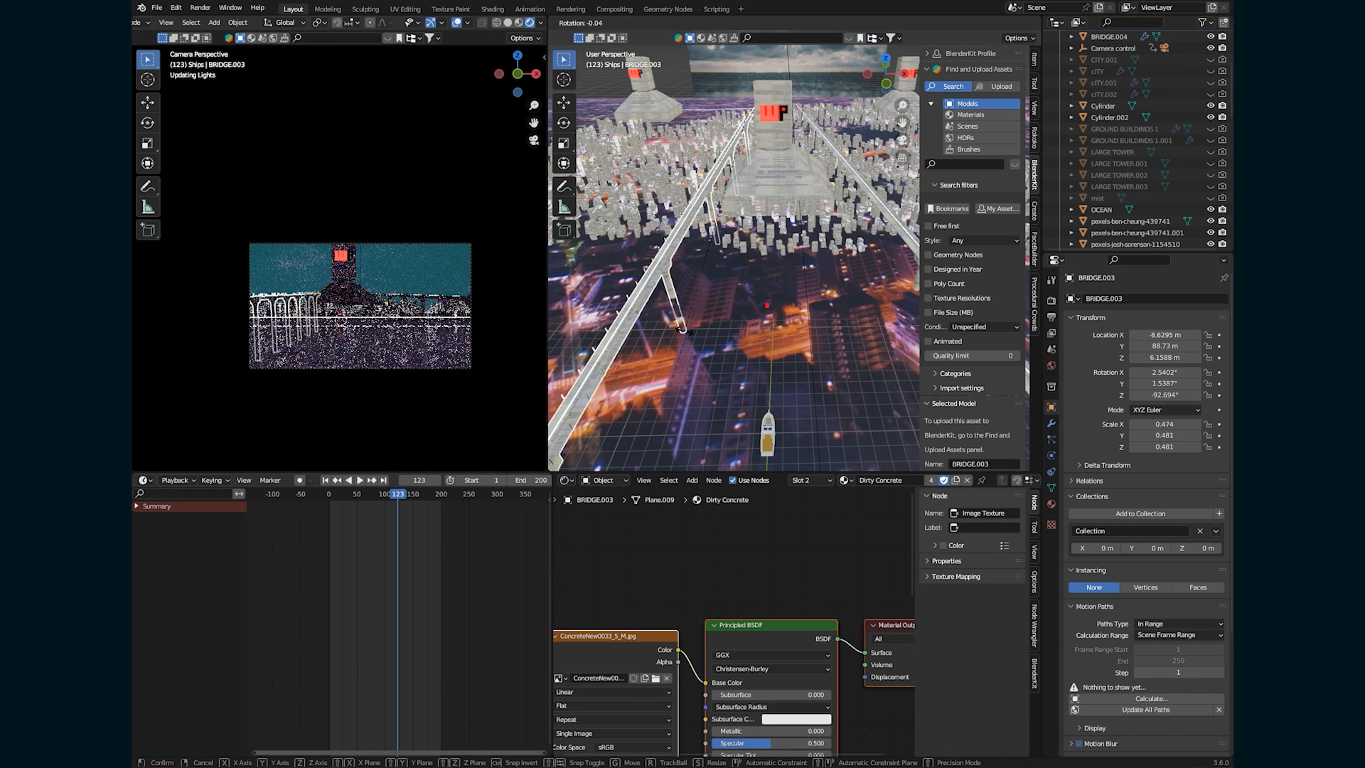
{"action": "left_click", "coordinate": [804, 235]}
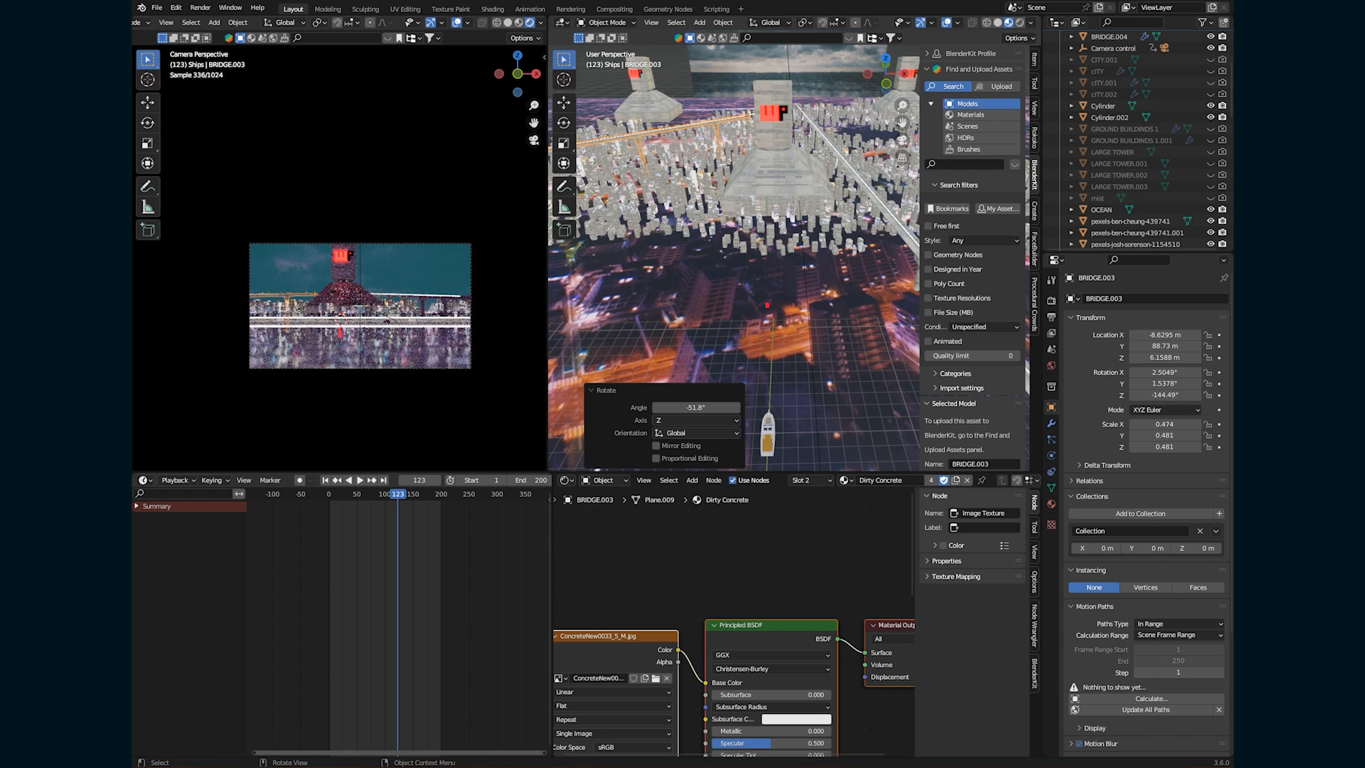
Parent the remaining bridge's support cylinder to BRIDGE.004 and select that bridge.
{"action": "scroll", "coordinate": [804, 258], "scroll_direction": "down", "scroll_amount": 1}
{"action": "middle_click_drag", "start_coordinate": [804, 285], "coordinate": [675, 223]}
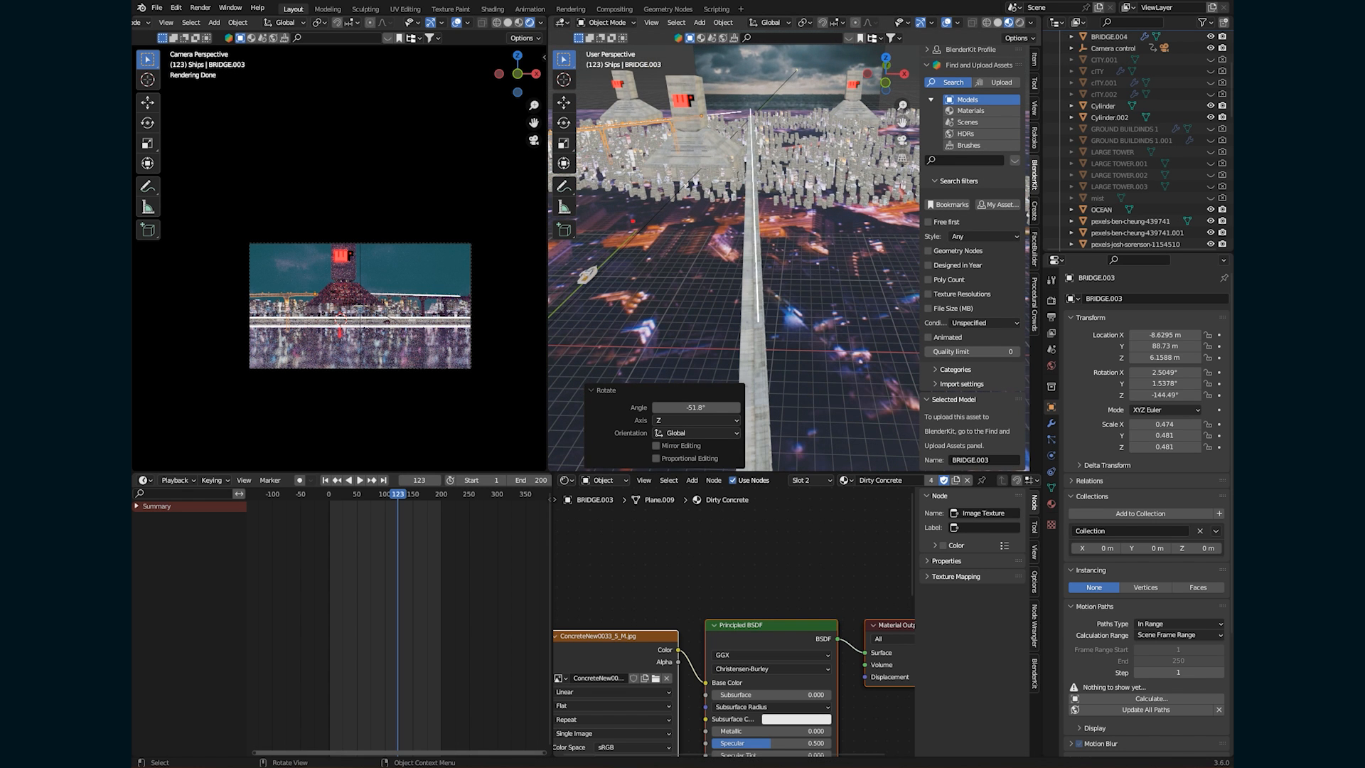
{"action": "left_click", "coordinate": [757, 305]}
{"action": "left_click", "coordinate": [748, 317], "text": "shift"}
{"action": "key", "text": "ctrl+p"}
{"action": "left_click", "coordinate": [749, 317]}
{"action": "left_click", "coordinate": [748, 320]}
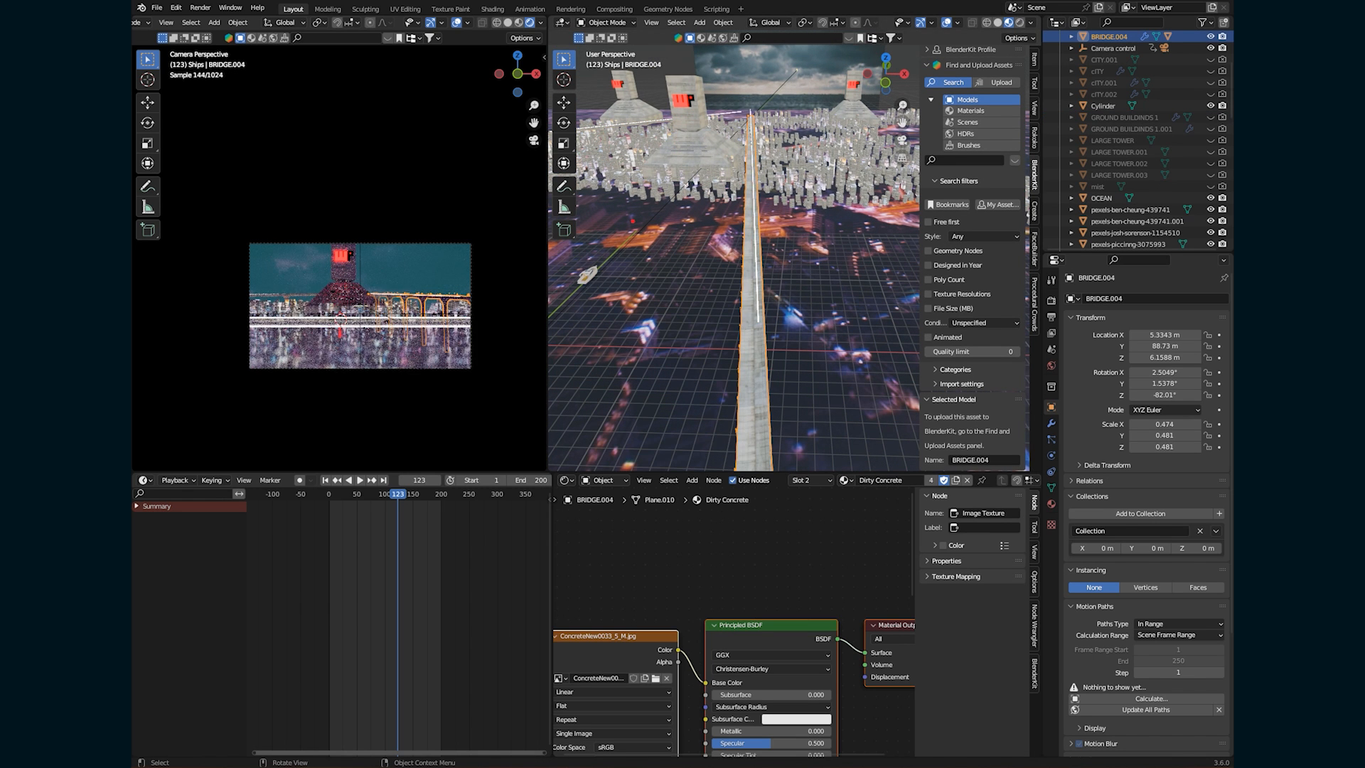
Rotate BRIDGE.004 by 30.6° about Z and lower it about 2.13 m along Z.
{"action": "key", "text": "r"}
{"action": "key", "text": "z"}
{"action": "left_click", "coordinate": [853, 290]}
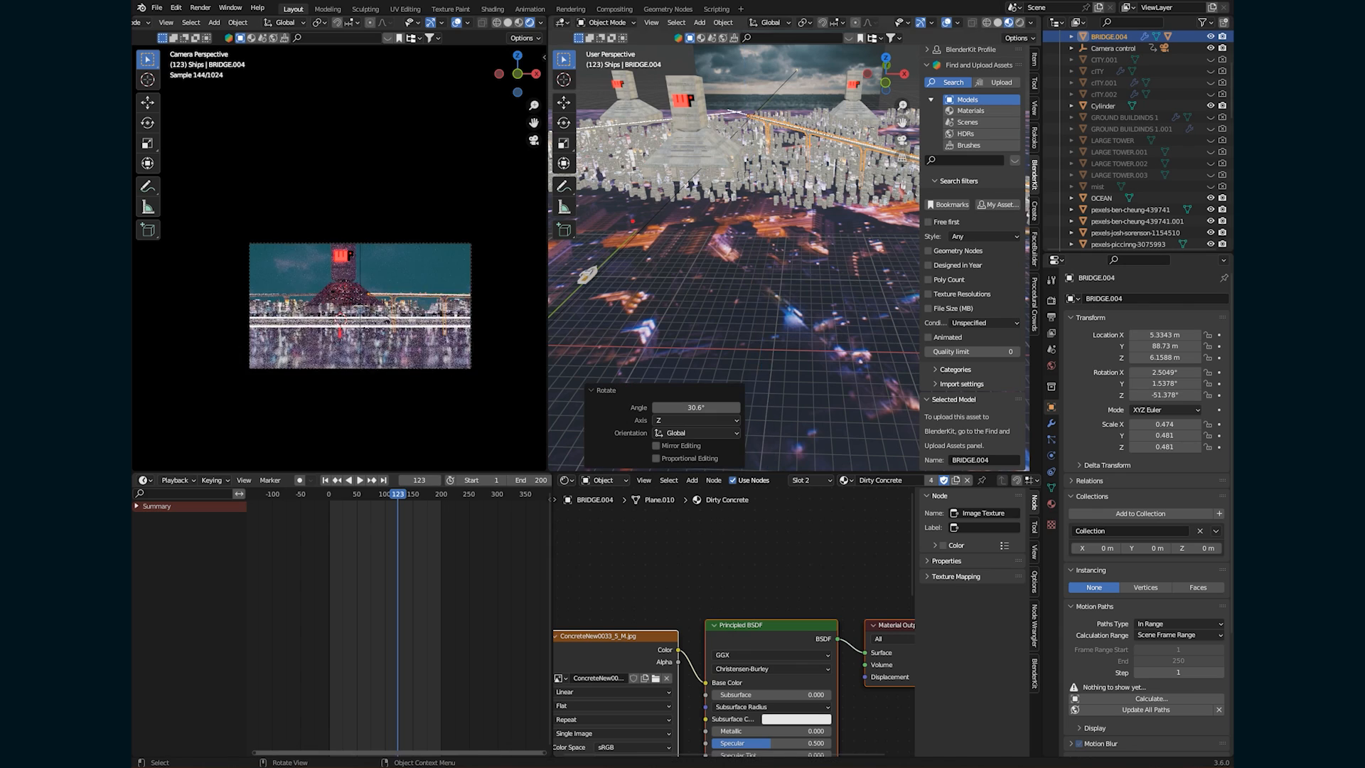
{"action": "key", "text": "g"}
{"action": "key", "text": "z"}
{"action": "key", "text": "Return"}
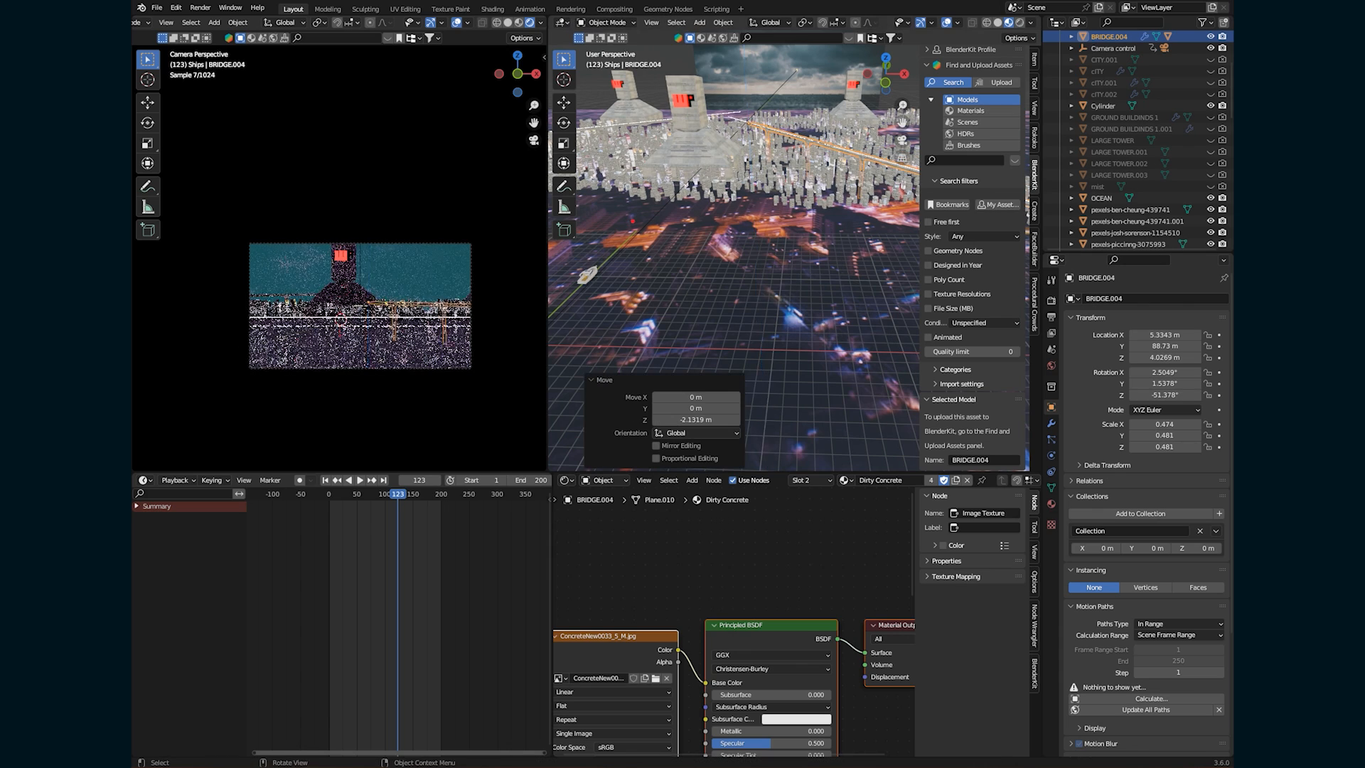
Duplicate the City.001 building block and shift the copy along Y.
{"action": "middle_click_drag", "start_coordinate": [803, 234], "coordinate": [683, 284]}
{"action": "scroll", "coordinate": [733, 252], "scroll_direction": "down", "scroll_amount": 5}
{"action": "middle_click_drag", "start_coordinate": [674, 61], "coordinate": [768, 188]}
{"action": "left_click", "coordinate": [784, 213]}
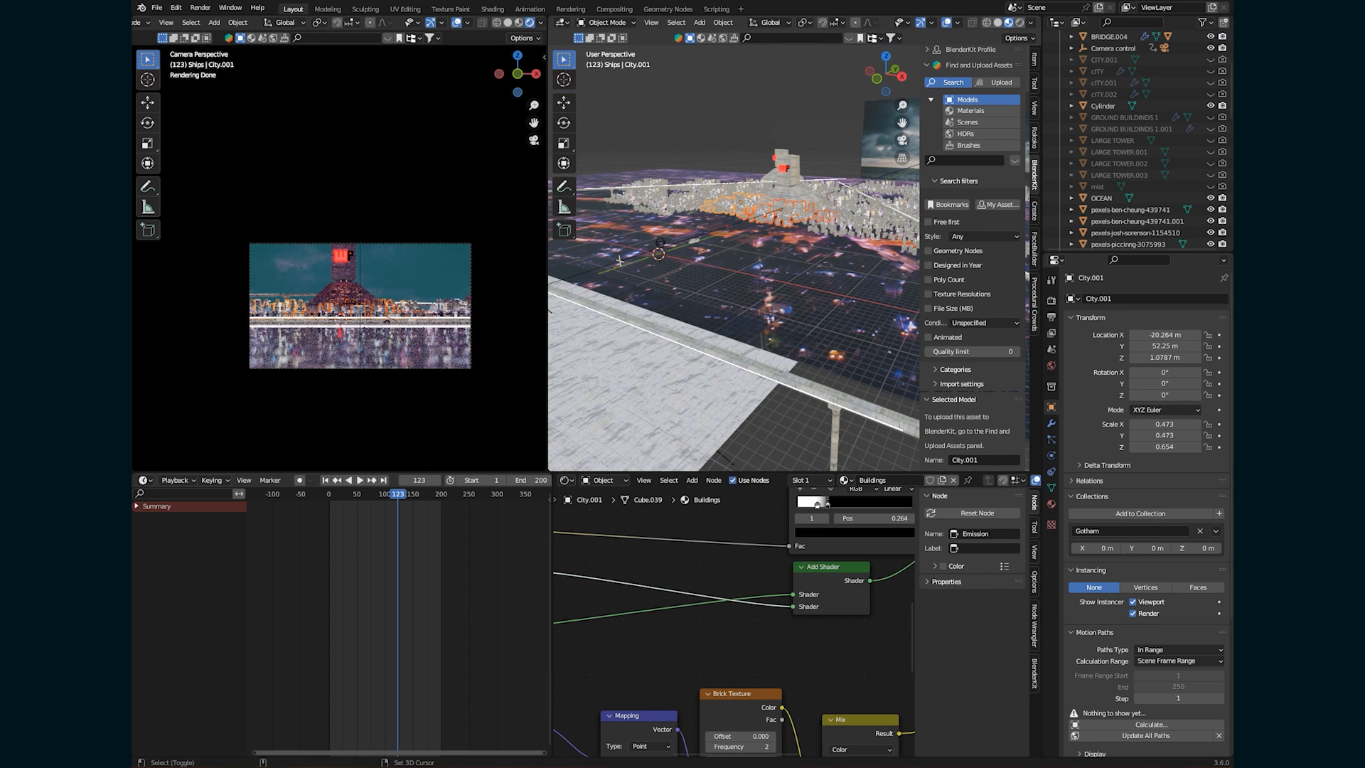
{"action": "key", "text": "shift+d"}
{"action": "key", "text": "y"}
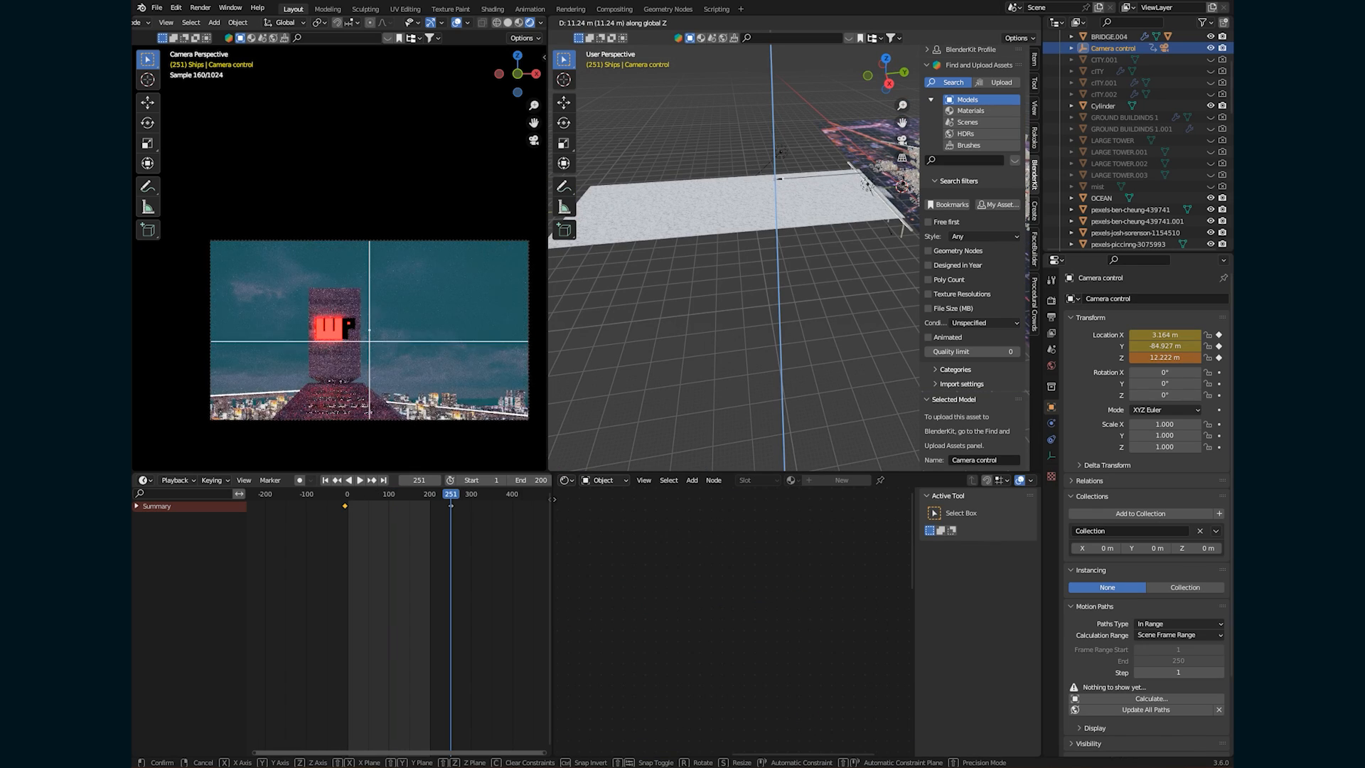
Raise the camera control at frame 251 to 15.114 m in Z and set its X rotation to -3.7°.
{"action": "left_click", "coordinate": [796, 206]}
{"action": "left_click_drag", "start_coordinate": [1165, 372], "coordinate": [1166, 373]}
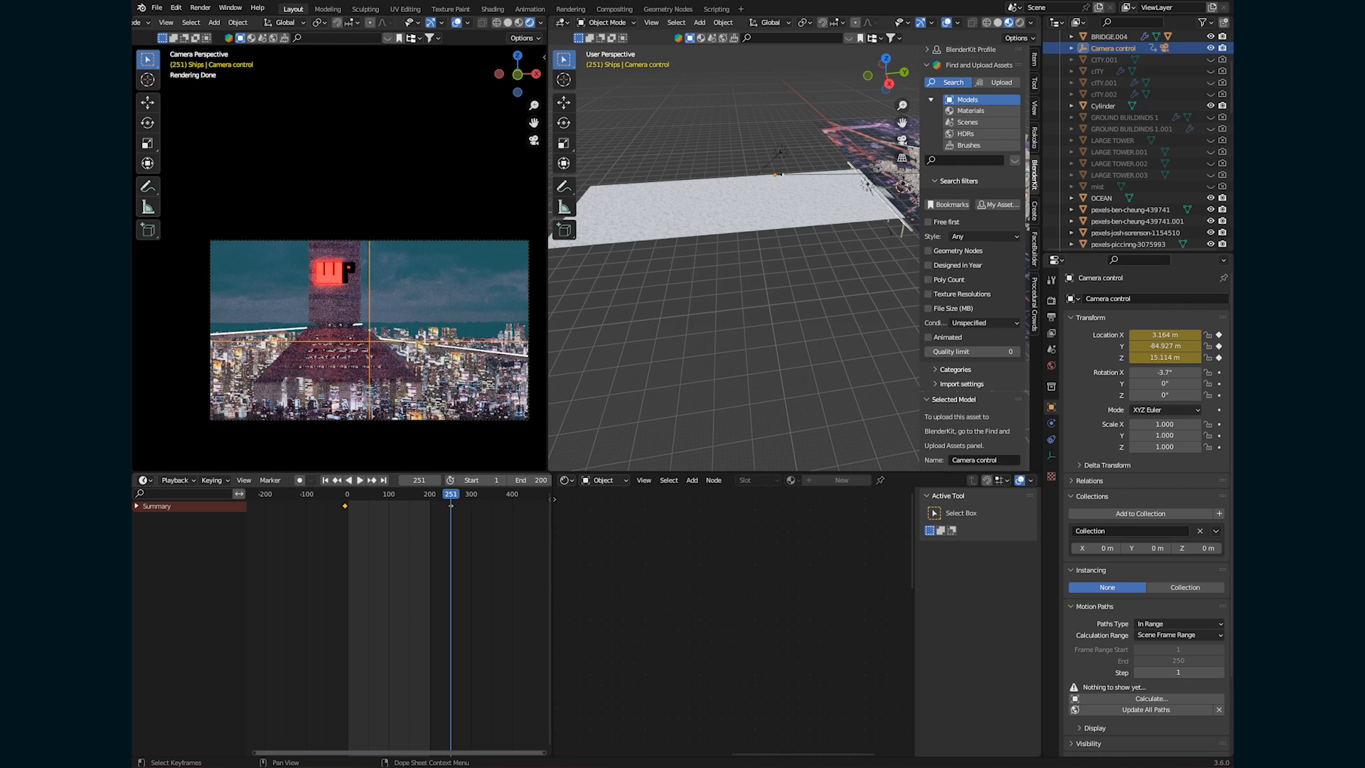
{"action": "key", "text": "Down"}
{"action": "middle_click_drag", "start_coordinate": [734, 320], "coordinate": [810, 306]}
{"action": "key", "text": "Up"}
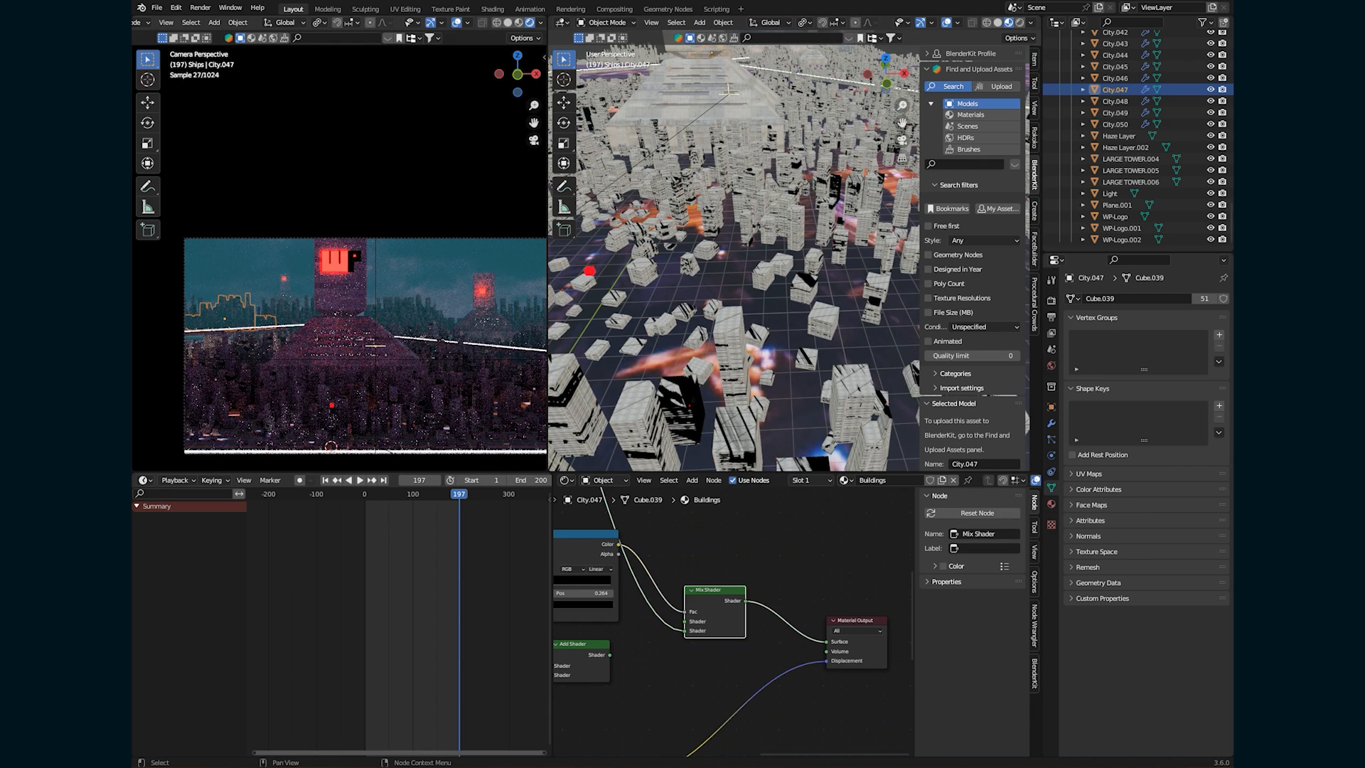
Move the City.014 building block along Y, then 8.4487 m along X and a further 43.286 m along Y.
{"action": "middle_click_drag", "start_coordinate": [639, 639], "coordinate": [863, 602]}
{"action": "left_click", "coordinate": [457, 23]}
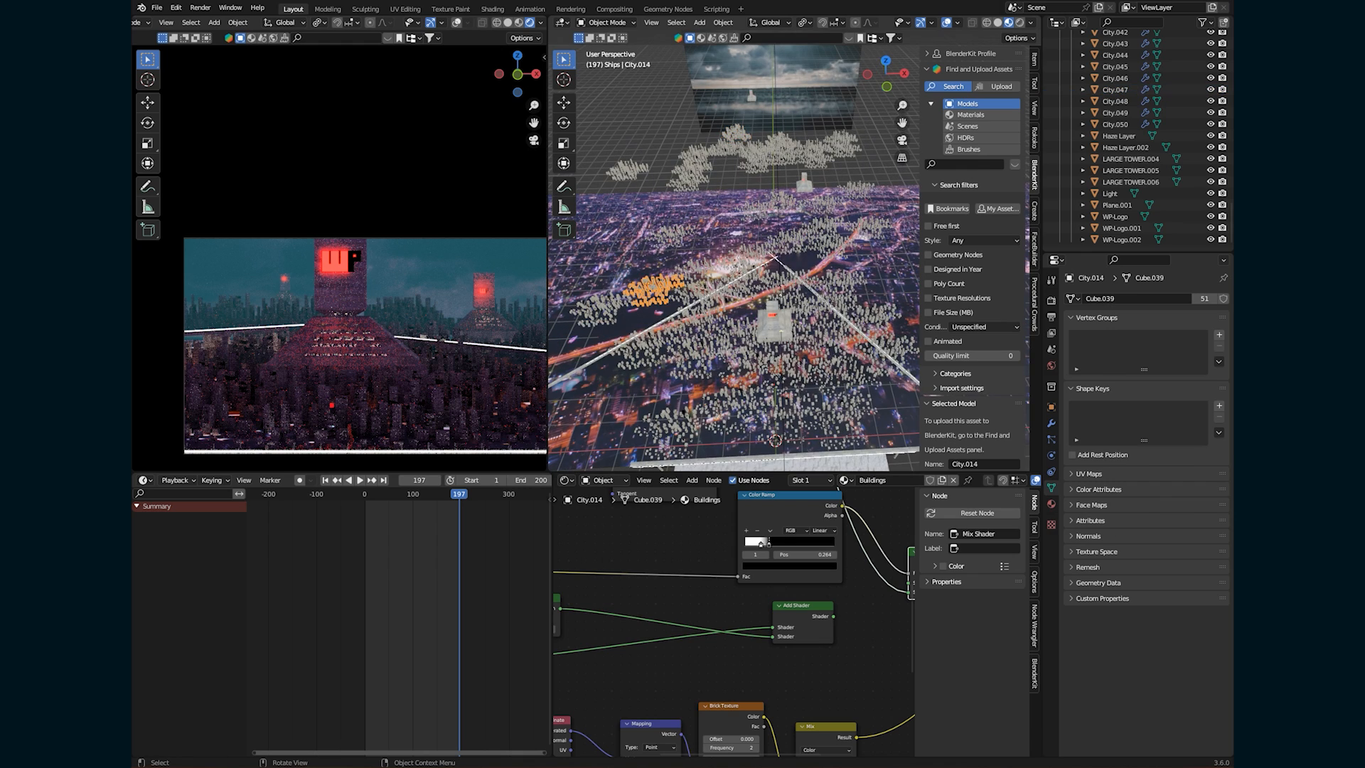
{"action": "key", "text": "g"}
{"action": "key", "text": "y"}
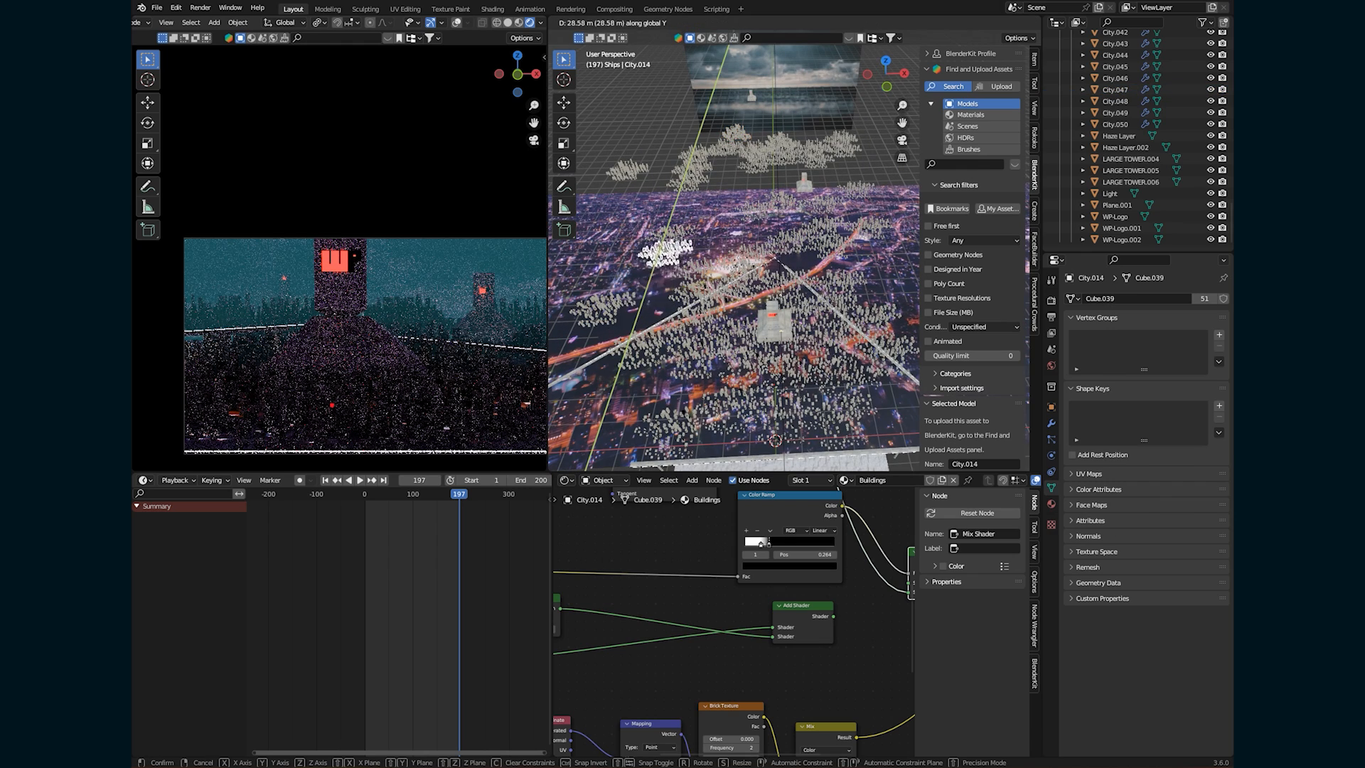
{"action": "key", "text": "Return"}
{"action": "key", "text": "g"}
{"action": "key", "text": "x"}
{"action": "key", "text": "Return"}
{"action": "key", "text": "g"}
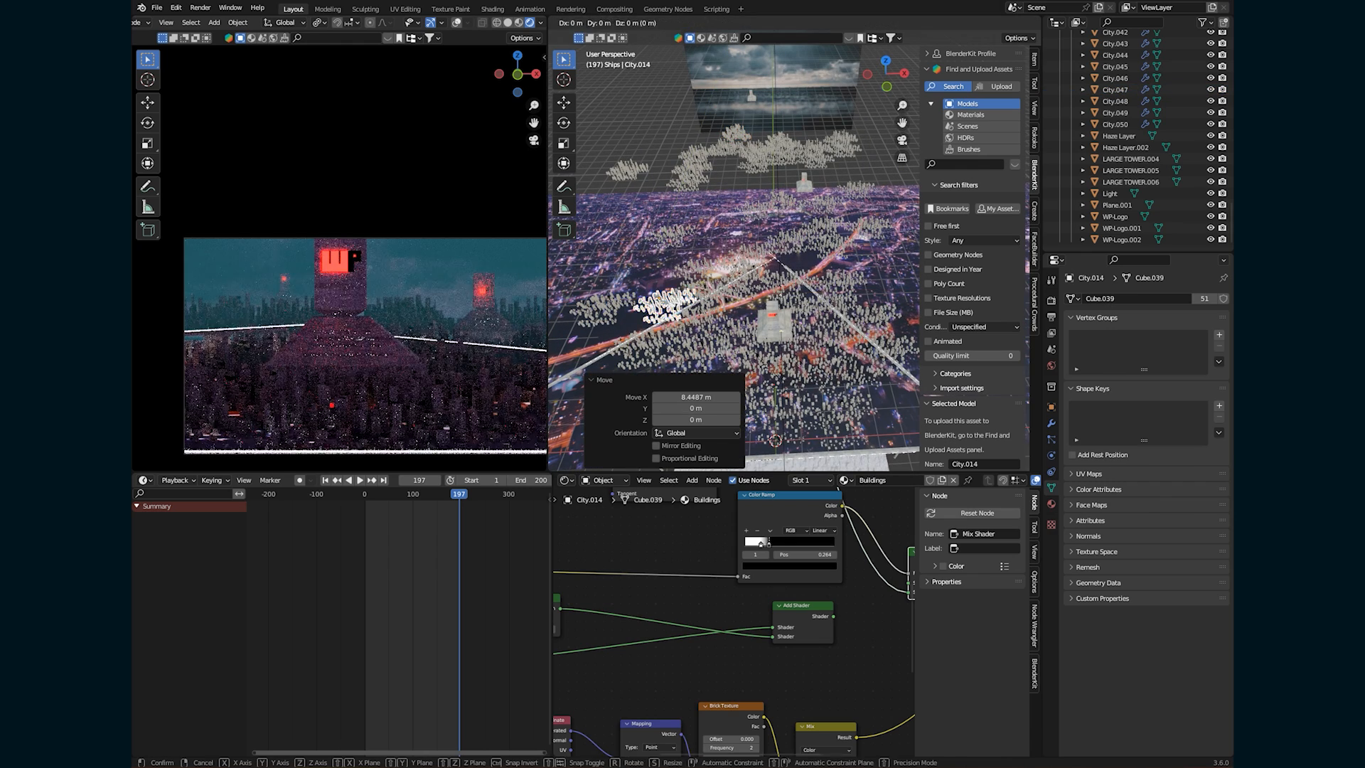
{"action": "key", "text": "y"}
{"action": "key", "text": "Return"}
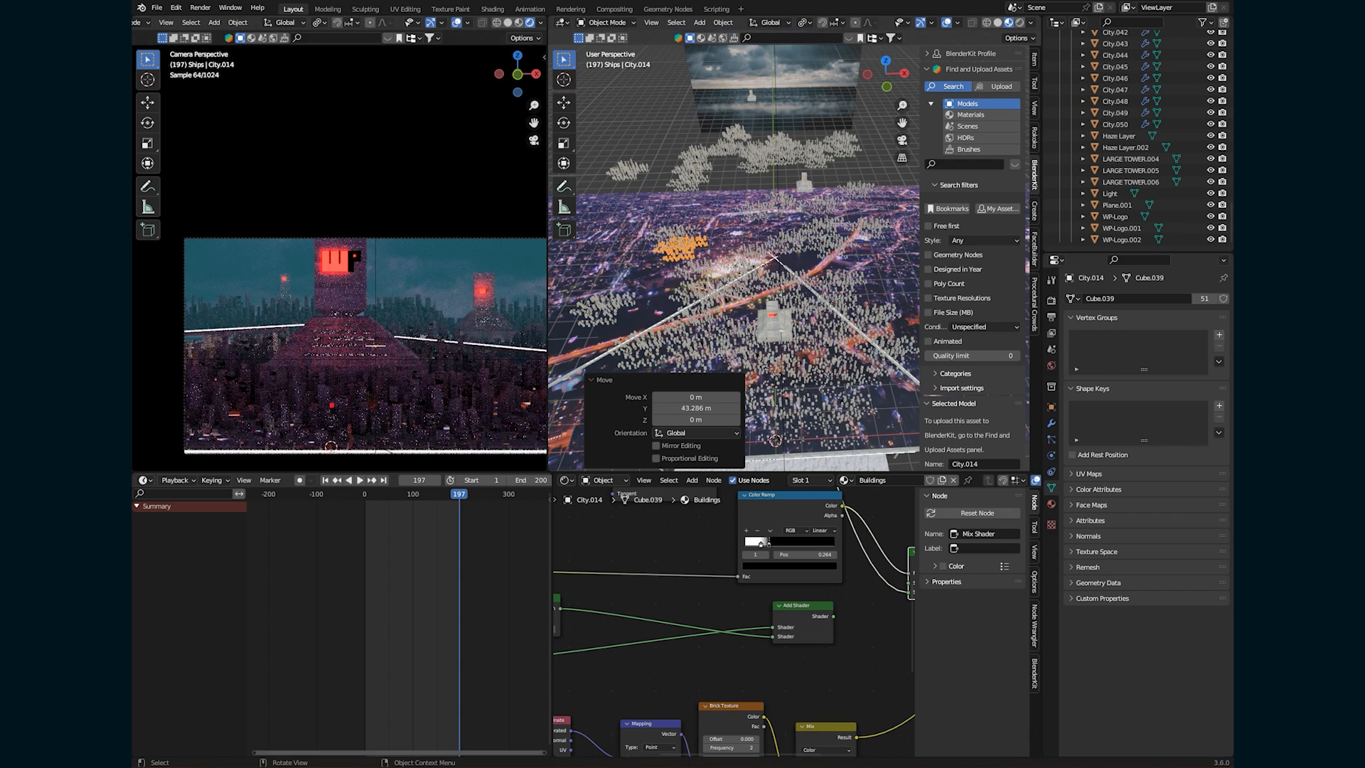
Shift City.014 further towards the city centre, about 34.9 m along X and 23.077 m along Y, and fine-tune its X position.
{"action": "key", "text": "g"}
{"action": "key", "text": "x"}
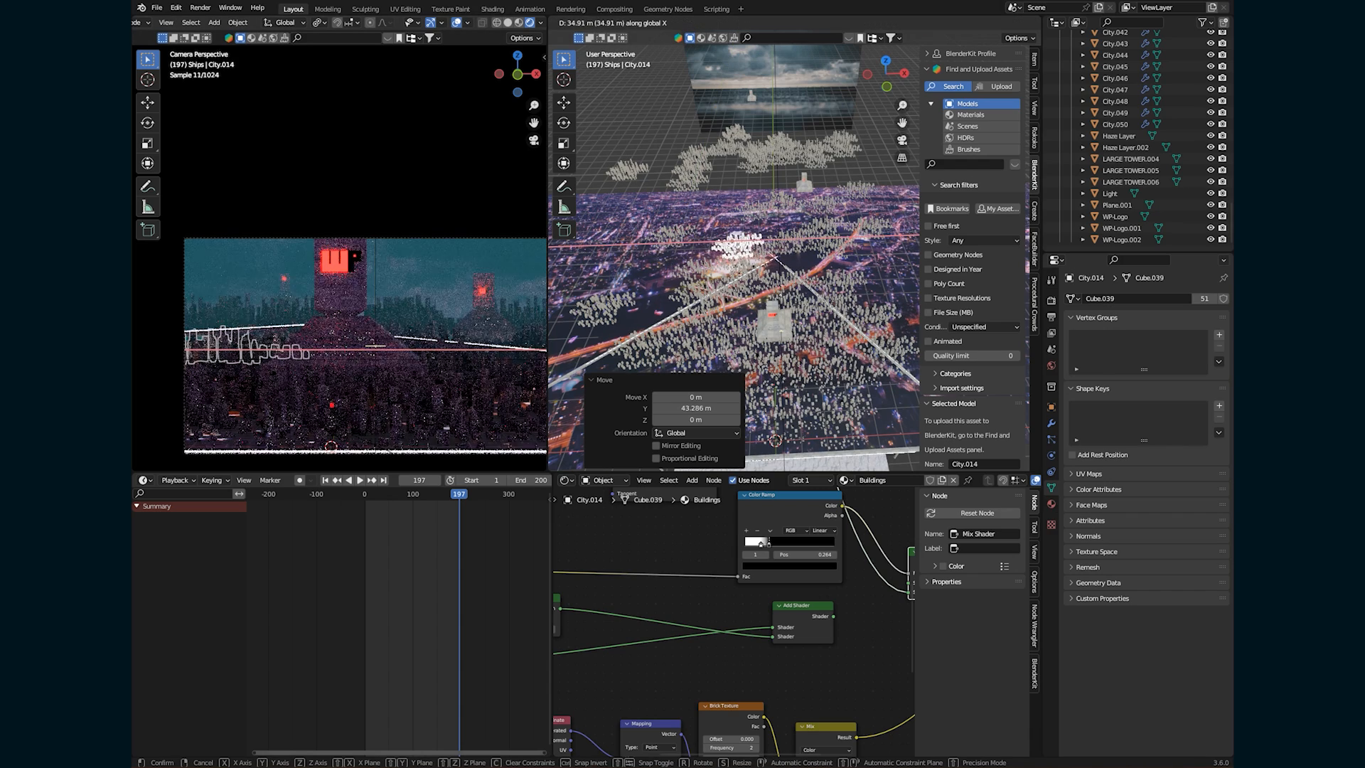
{"action": "key", "text": "Return"}
{"action": "key", "text": "g"}
{"action": "key", "text": "y"}
{"action": "key", "text": "Return"}
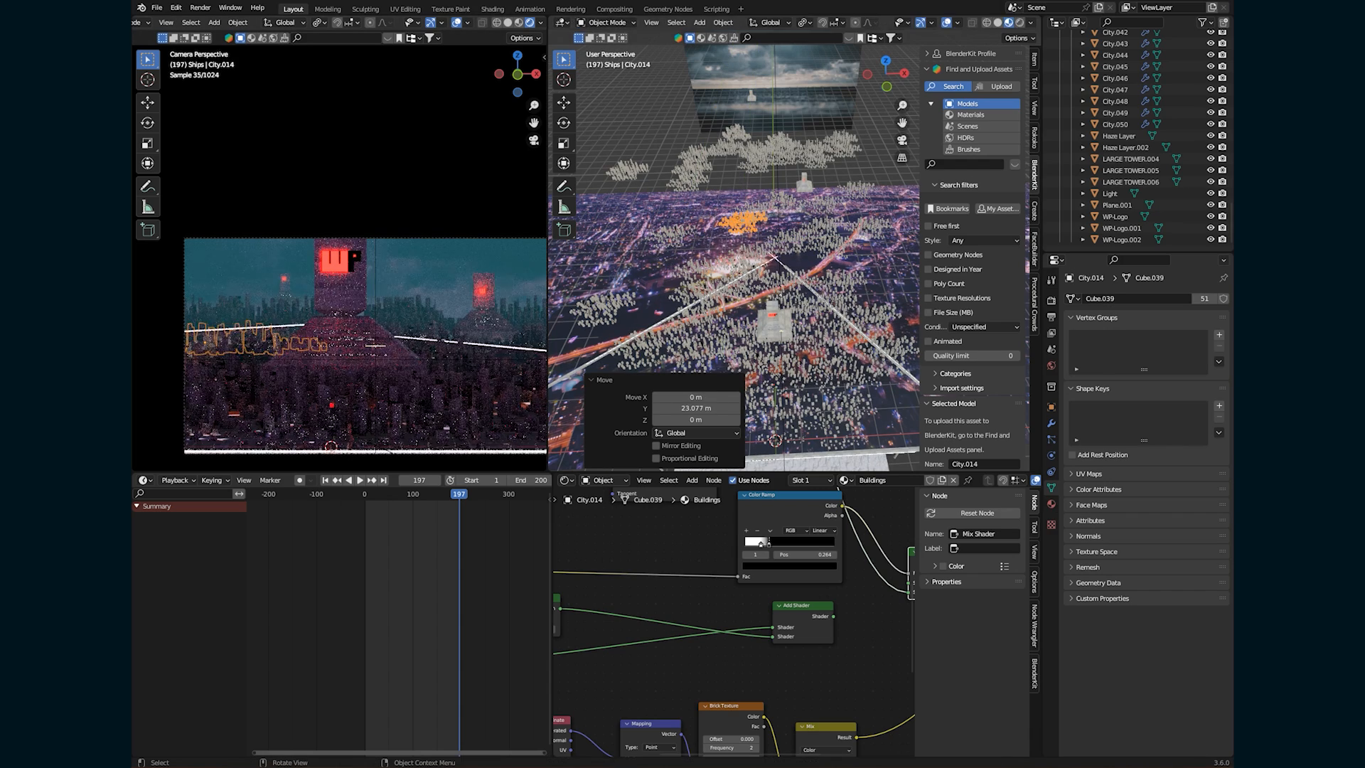
{"action": "left_click", "coordinate": [739, 220]}
{"action": "key", "text": "g"}
{"action": "key", "text": "x"}
{"action": "key", "text": "Return"}
Duplicate Haze Layer.002 and move the copy 213.41 m along Y towards the sky backdrop.
{"action": "scroll", "coordinate": [733, 284], "scroll_direction": "down", "scroll_amount": 5}
{"action": "middle_click_drag", "start_coordinate": [734, 284], "coordinate": [782, 312]}
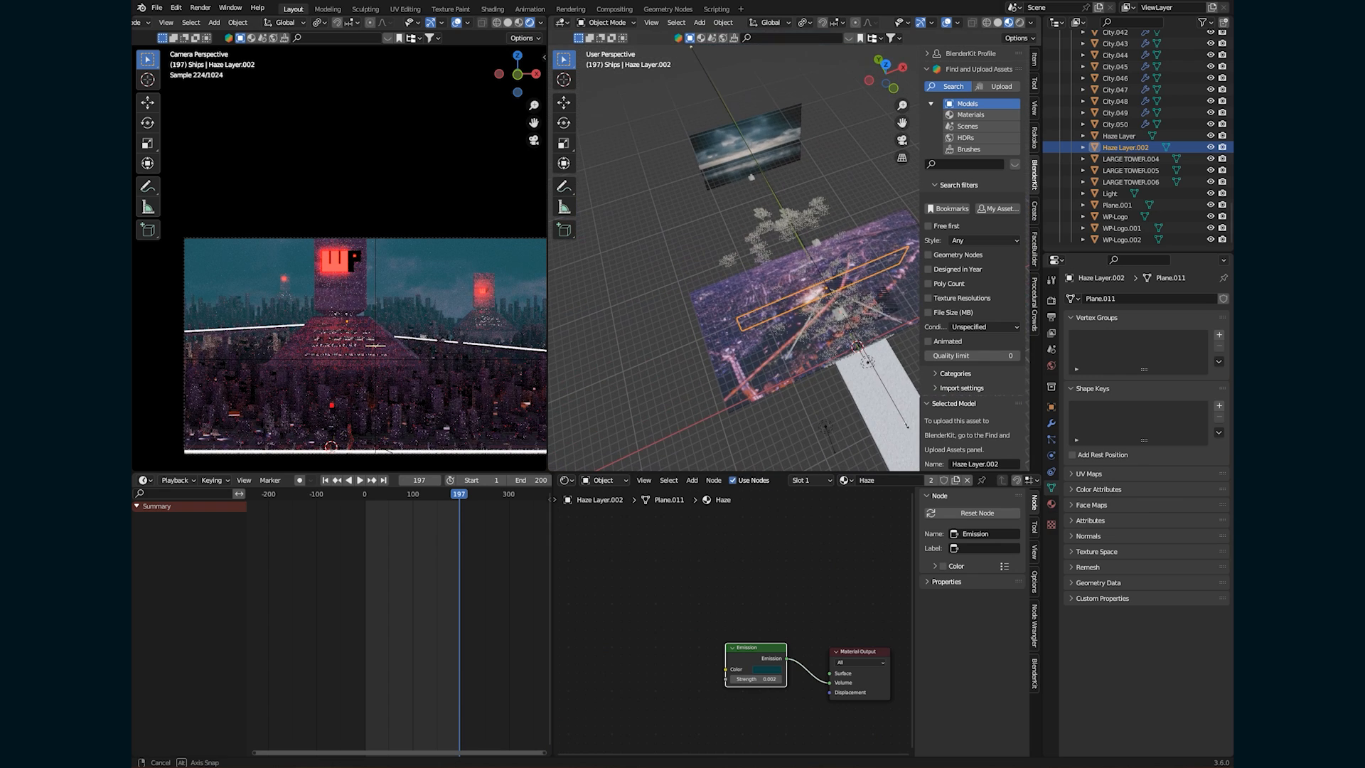
{"action": "key", "text": "shift+d"}
{"action": "key", "text": "y"}
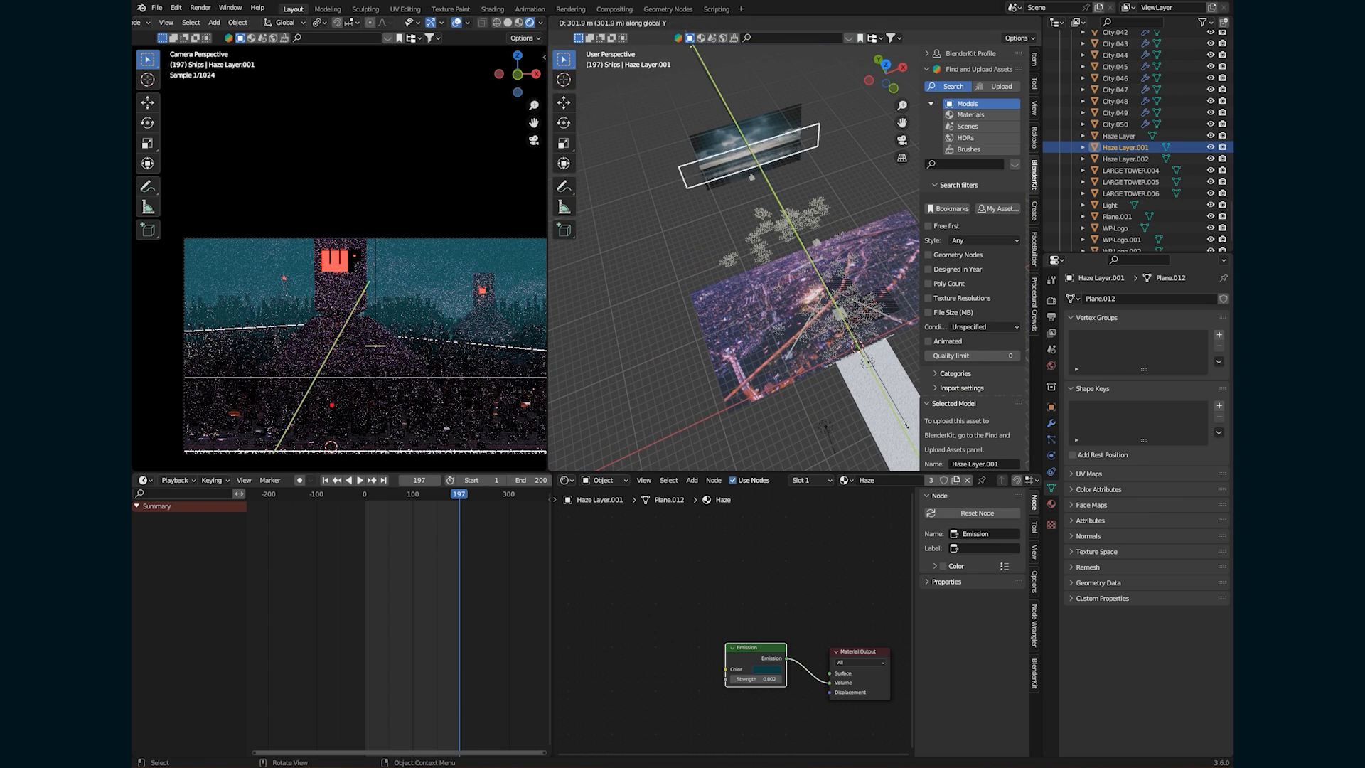
{"action": "key", "text": "Return"}
{"action": "scroll", "coordinate": [734, 256], "scroll_direction": "up", "scroll_amount": 10}
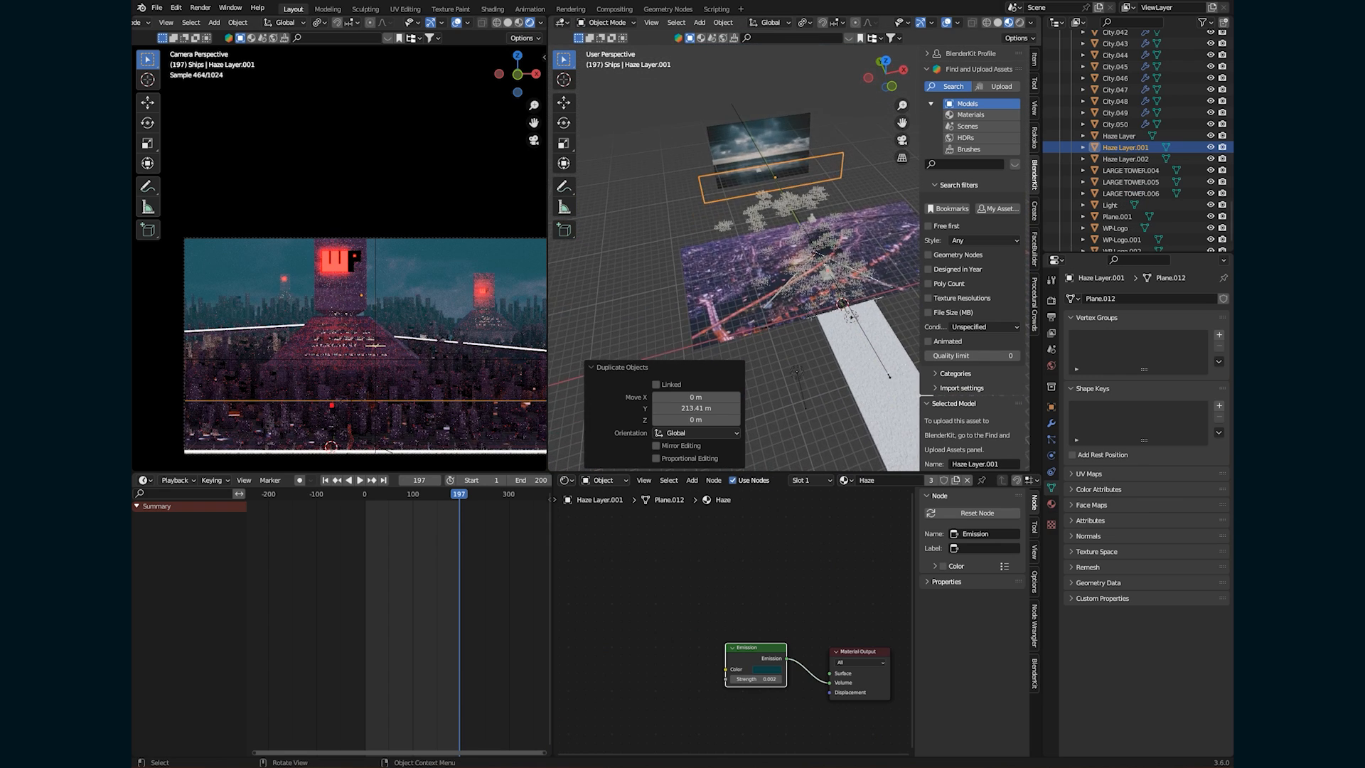
{"action": "scroll", "coordinate": [767, 235], "scroll_direction": "down", "scroll_amount": 8}
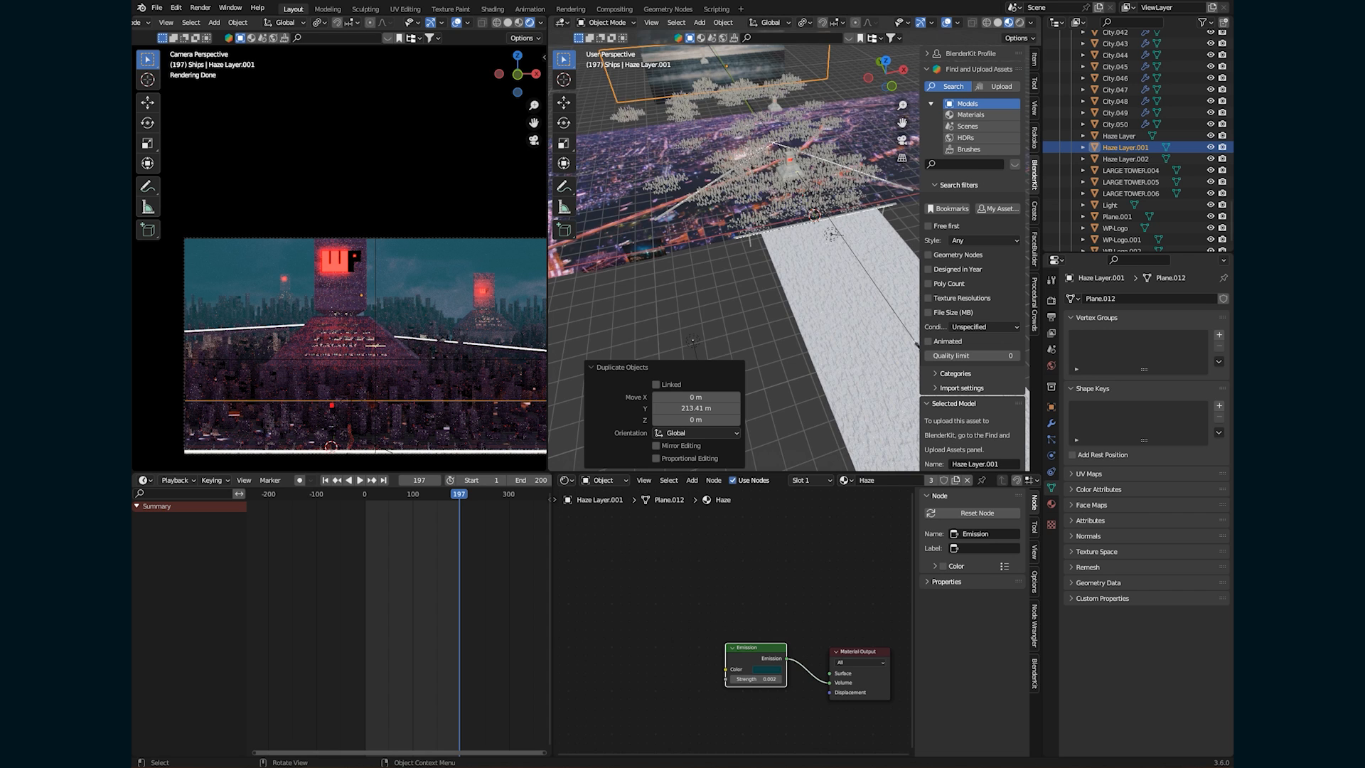
In City.001's Buildings material, connect the Add Shader output to the Mix Shader's first shader input and reposition the Glossy BSDF node.
{"action": "left_click", "coordinate": [769, 179]}
{"action": "scroll", "coordinate": [759, 587], "scroll_direction": "down", "scroll_amount": 2}
{"action": "middle_click_drag", "start_coordinate": [760, 587], "coordinate": [704, 615]}
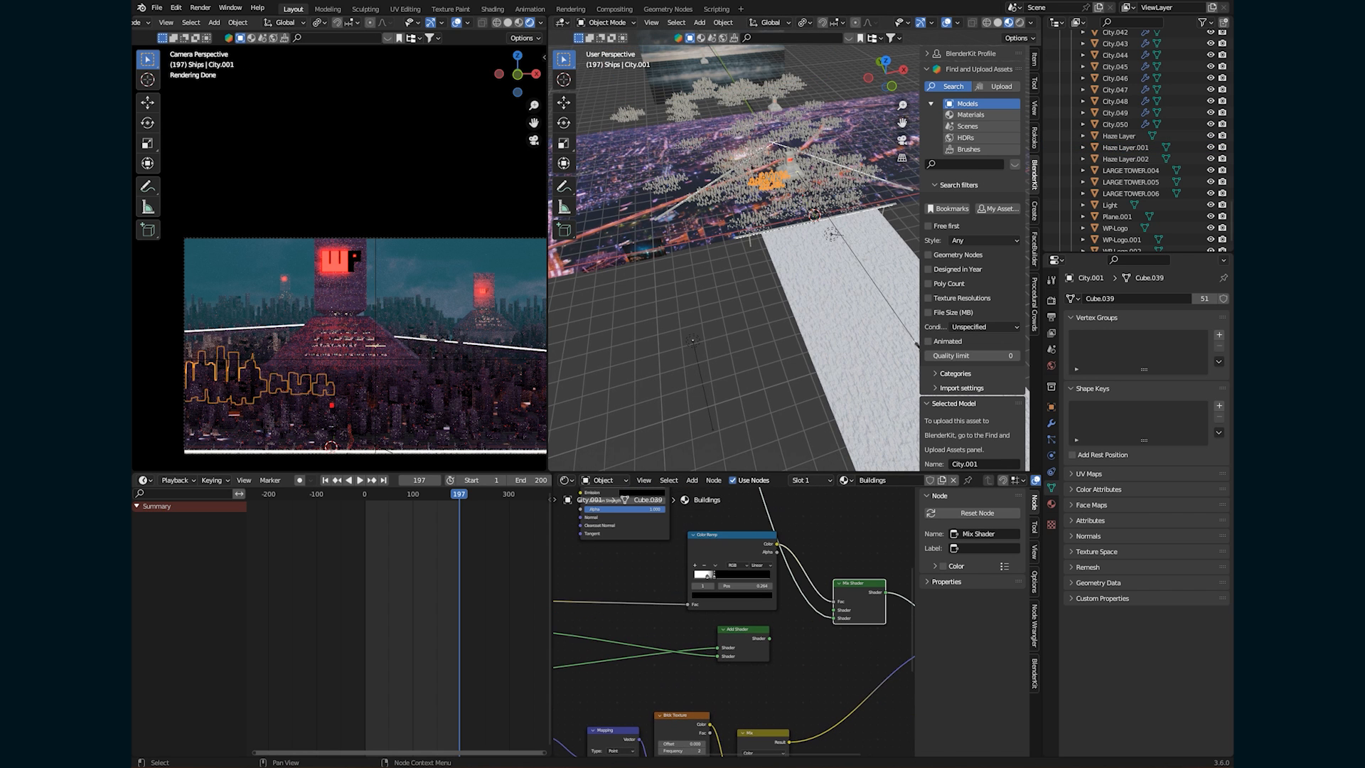
{"action": "left_click_drag", "start_coordinate": [769, 639], "coordinate": [833, 610]}
{"action": "middle_click_drag", "start_coordinate": [782, 625], "coordinate": [801, 587]}
{"action": "middle_click_drag", "start_coordinate": [711, 619], "coordinate": [852, 591]}
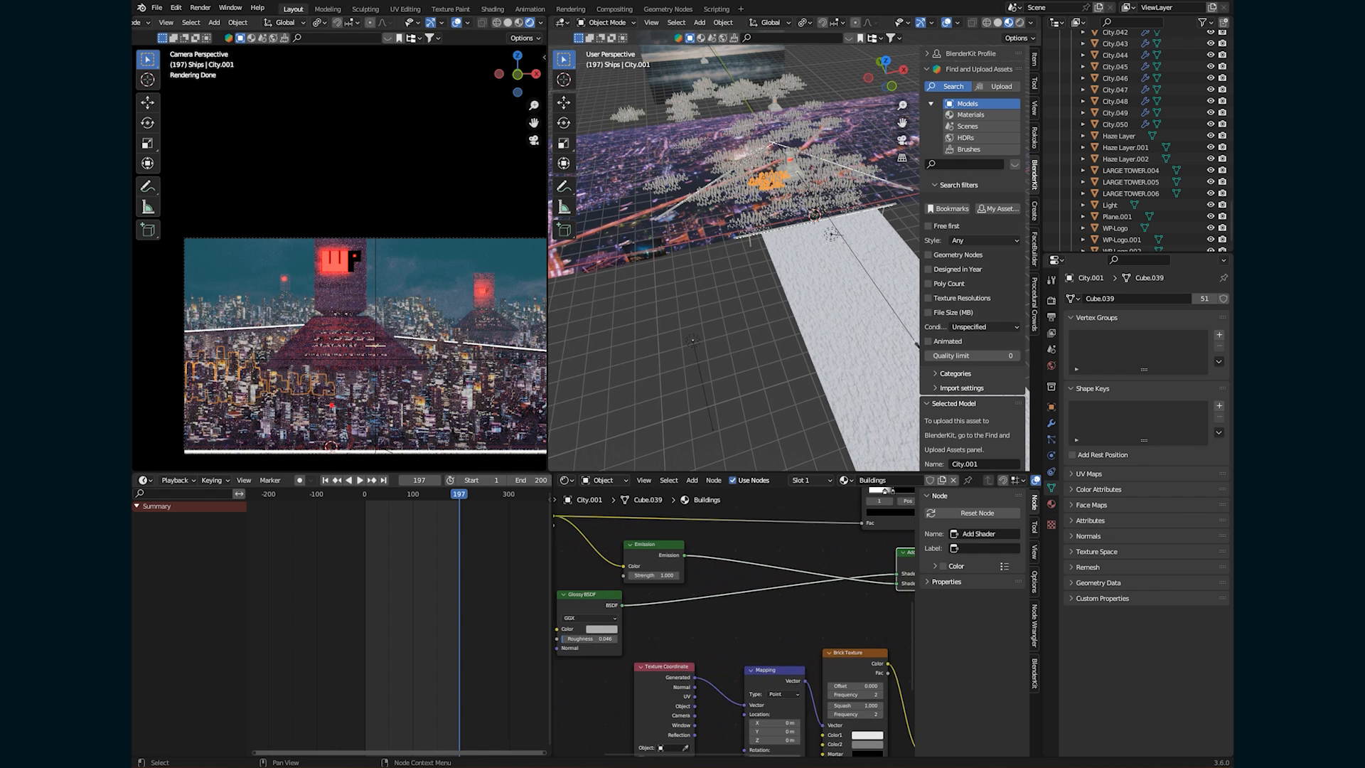
{"action": "left_click_drag", "start_coordinate": [599, 588], "coordinate": [730, 588]}
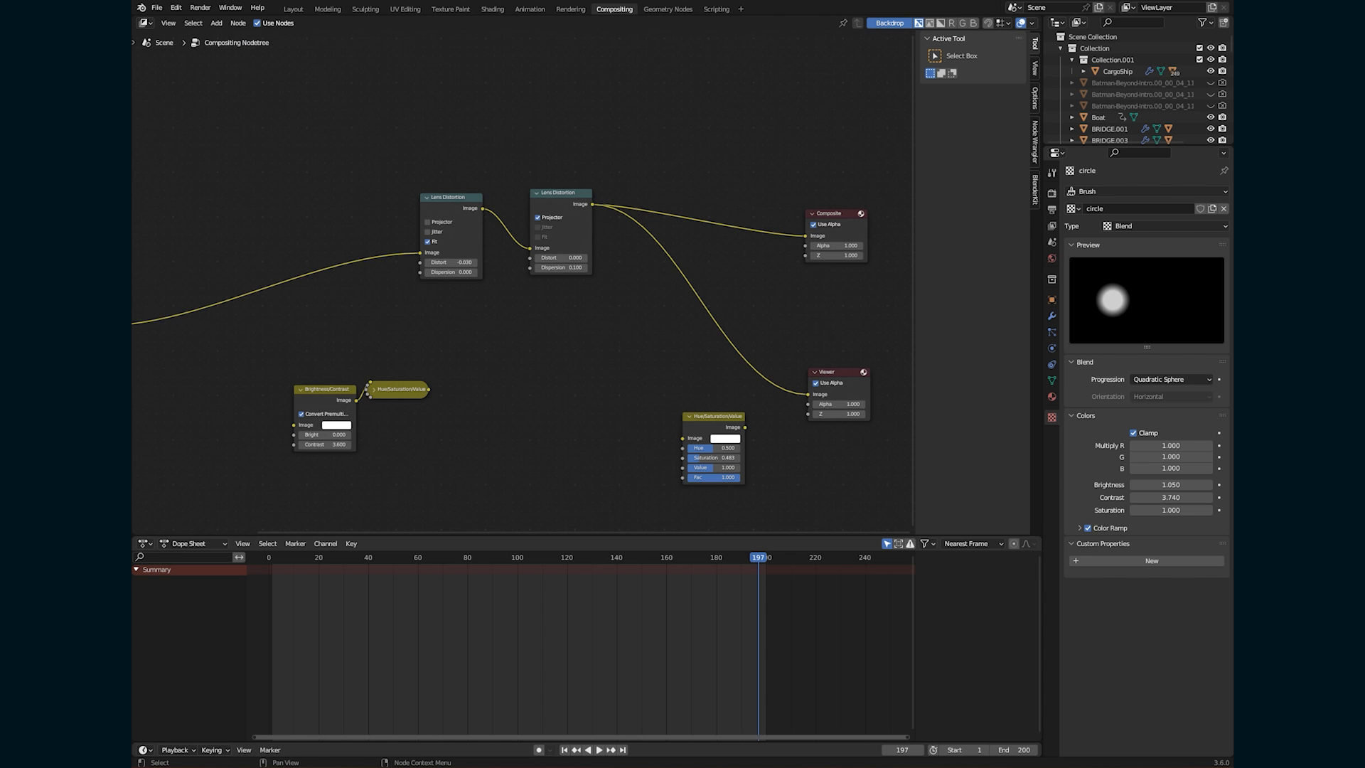
In the compositor, separate the first Lens Distortion node from the second and add a File Output node between Composite and Viewer.
{"action": "key", "text": "Home"}
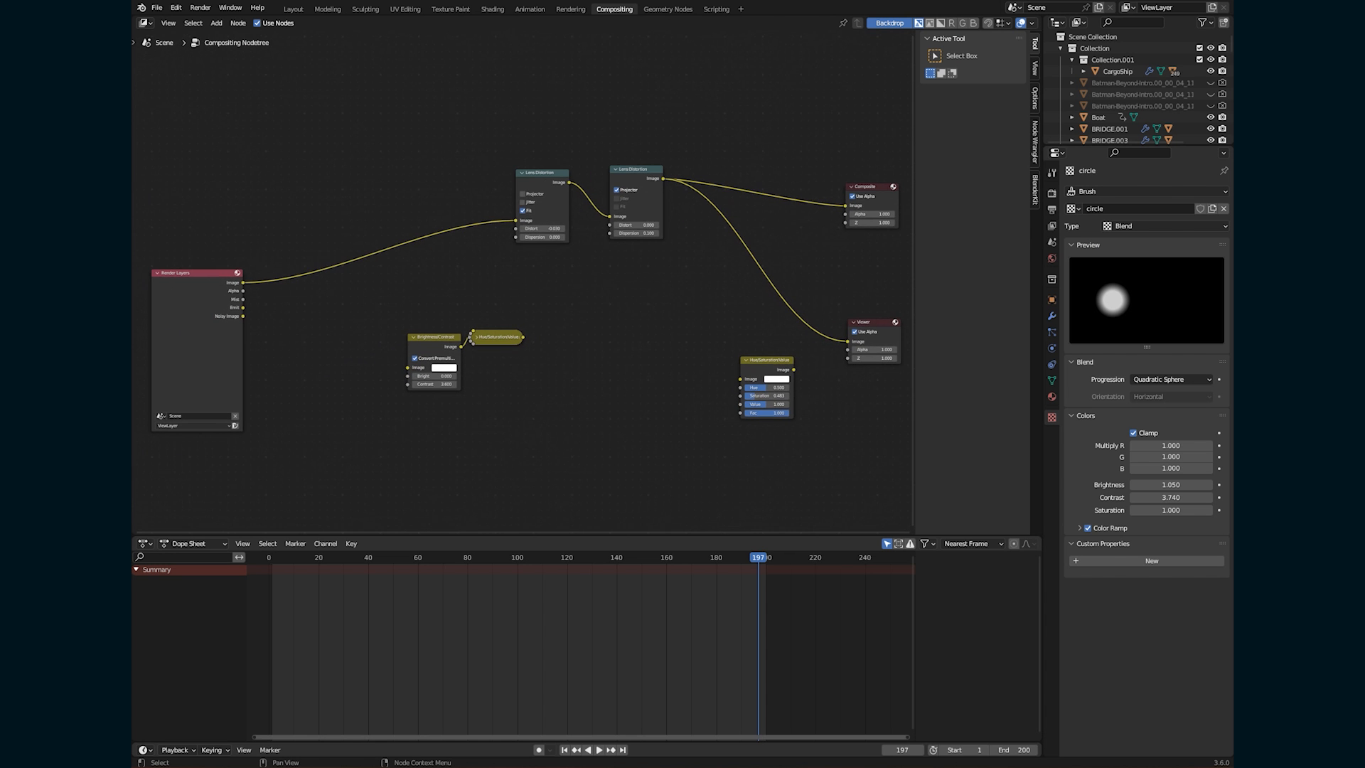
{"action": "left_click_drag", "start_coordinate": [537, 172], "coordinate": [502, 166]}
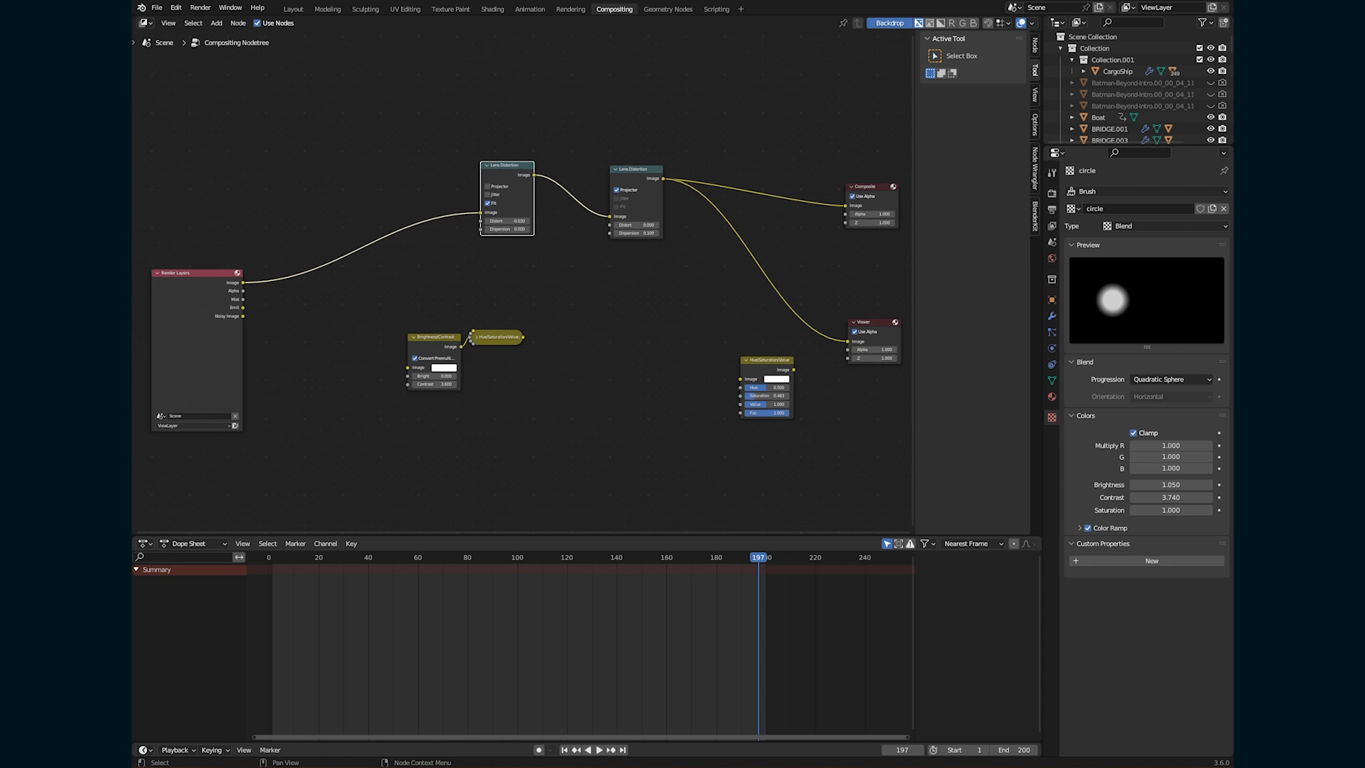
{"action": "scroll", "coordinate": [474, 288], "scroll_direction": "down", "scroll_amount": 1}
{"action": "middle_click_drag", "start_coordinate": [474, 288], "coordinate": [448, 292]}
{"action": "key", "text": "shift+a"}
{"action": "type", "text": "sfile"}
{"action": "key", "text": "Return"}
{"action": "left_click", "coordinate": [841, 259]}
Show the backdrop view settings and rearrange the Render Layers and first Lens Distortion nodes in the compositor.
{"action": "left_click", "coordinate": [1035, 94]}
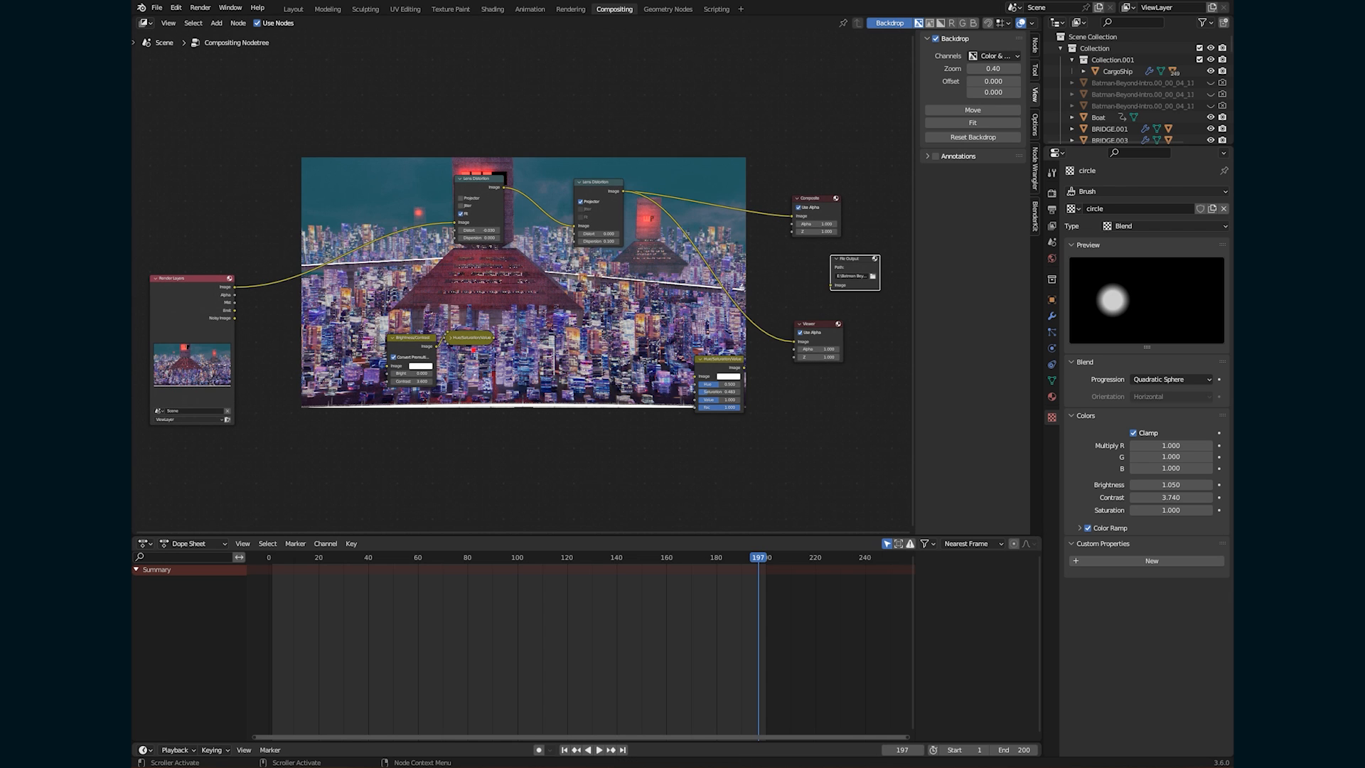
{"action": "scroll", "coordinate": [390, 172], "scroll_direction": "up", "scroll_amount": 2}
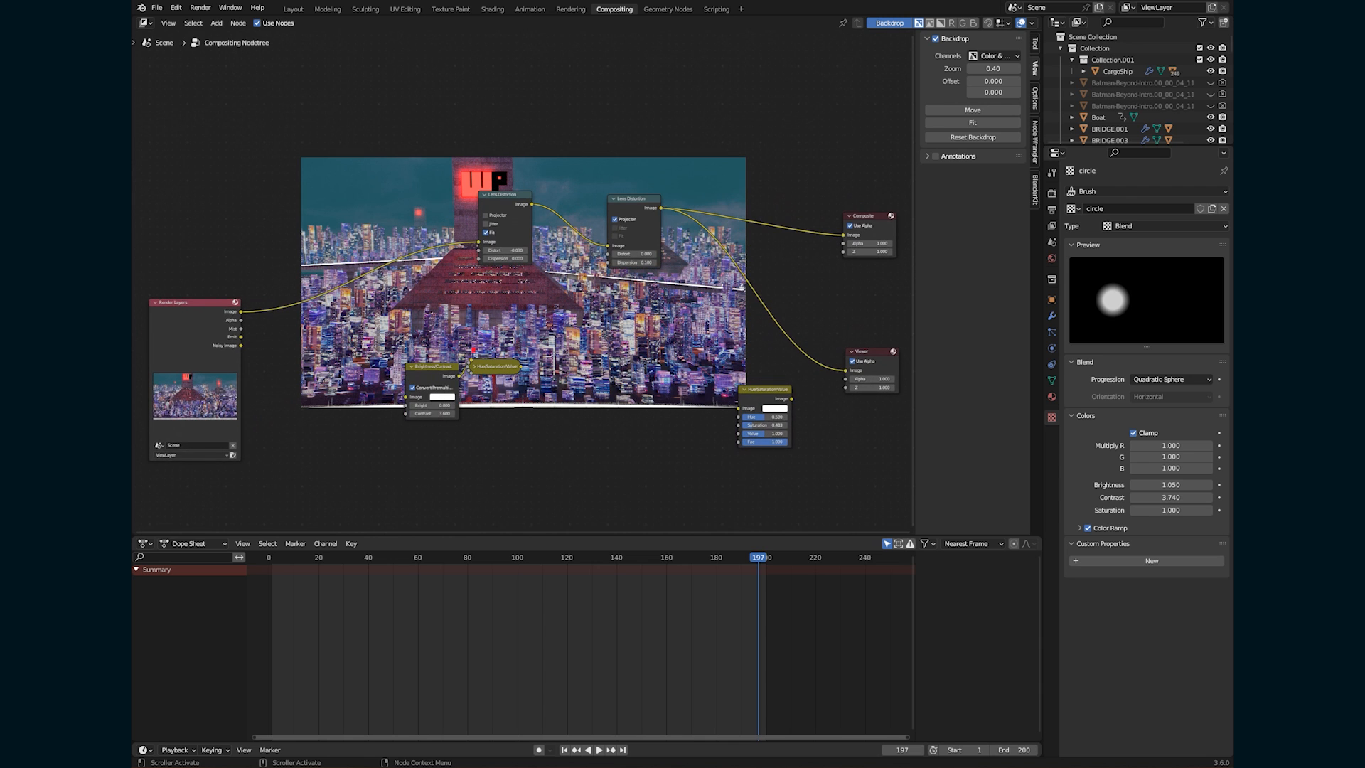
{"action": "middle_click_drag", "start_coordinate": [267, 299], "coordinate": [285, 326]}
{"action": "left_click_drag", "start_coordinate": [172, 334], "coordinate": [195, 271]}
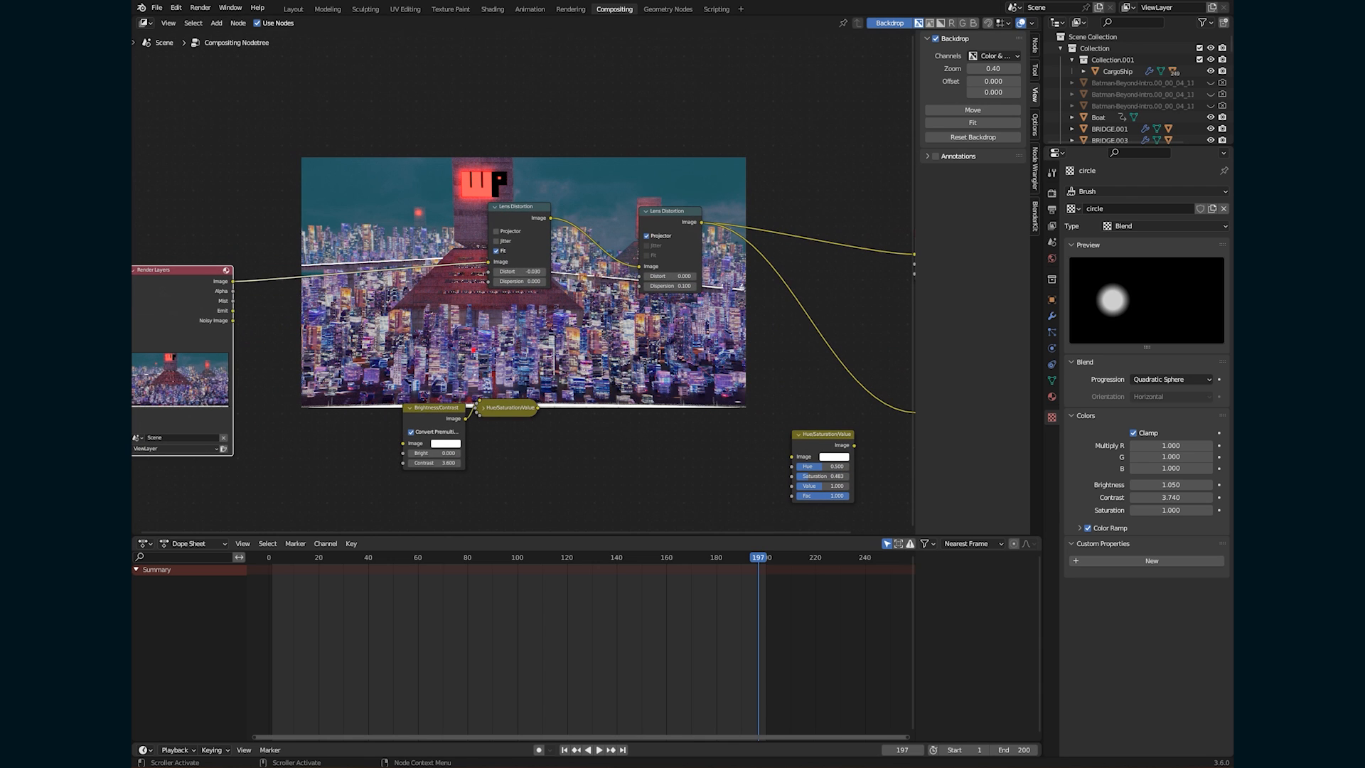
{"action": "left_click_drag", "start_coordinate": [513, 262], "coordinate": [488, 261]}
{"action": "scroll", "coordinate": [143, 363], "scroll_direction": "down", "scroll_amount": 2}
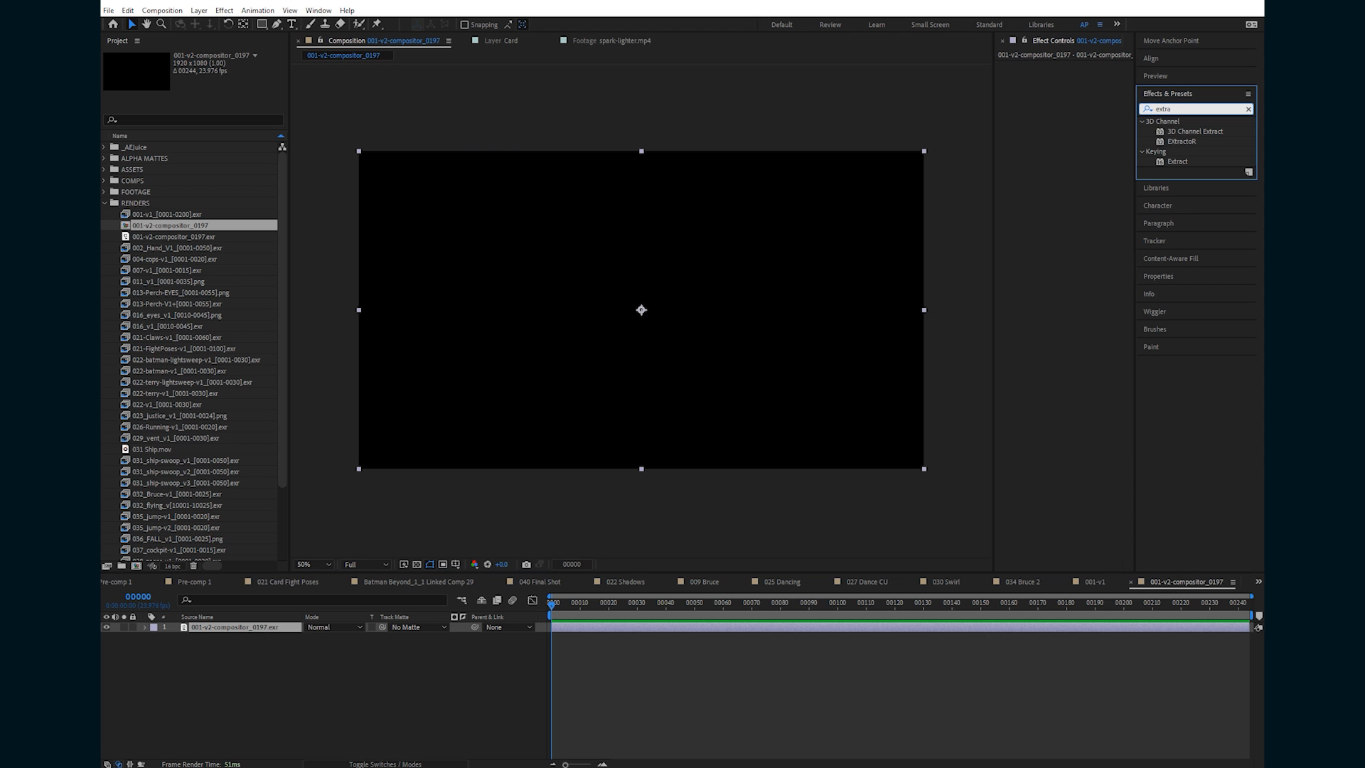
Switch to After Effects, apply EXtractoR to the 001-v2-compositor_0197.exr layer and set its channels to the Image pass.
{"action": "left_click_drag", "start_coordinate": [1182, 141], "coordinate": [659, 627]}
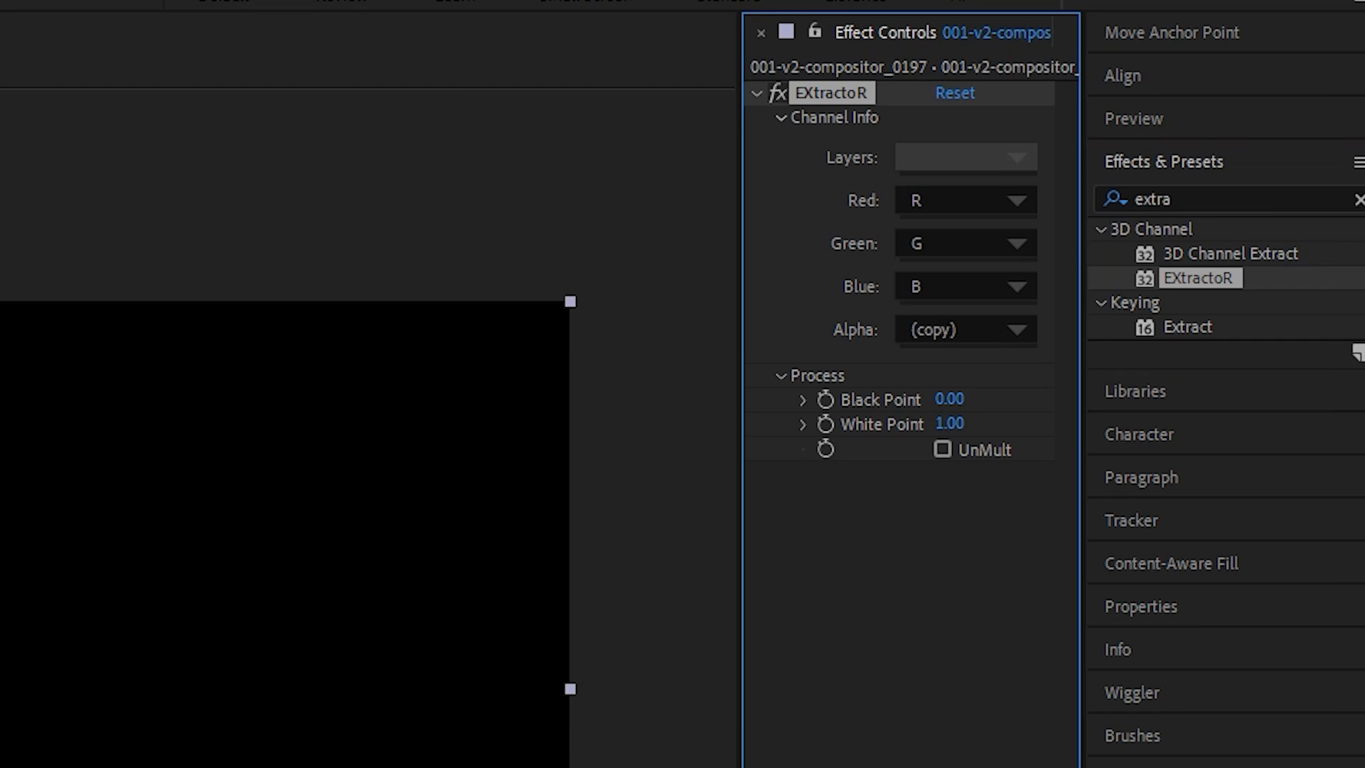
{"action": "left_click", "coordinate": [717, 221]}
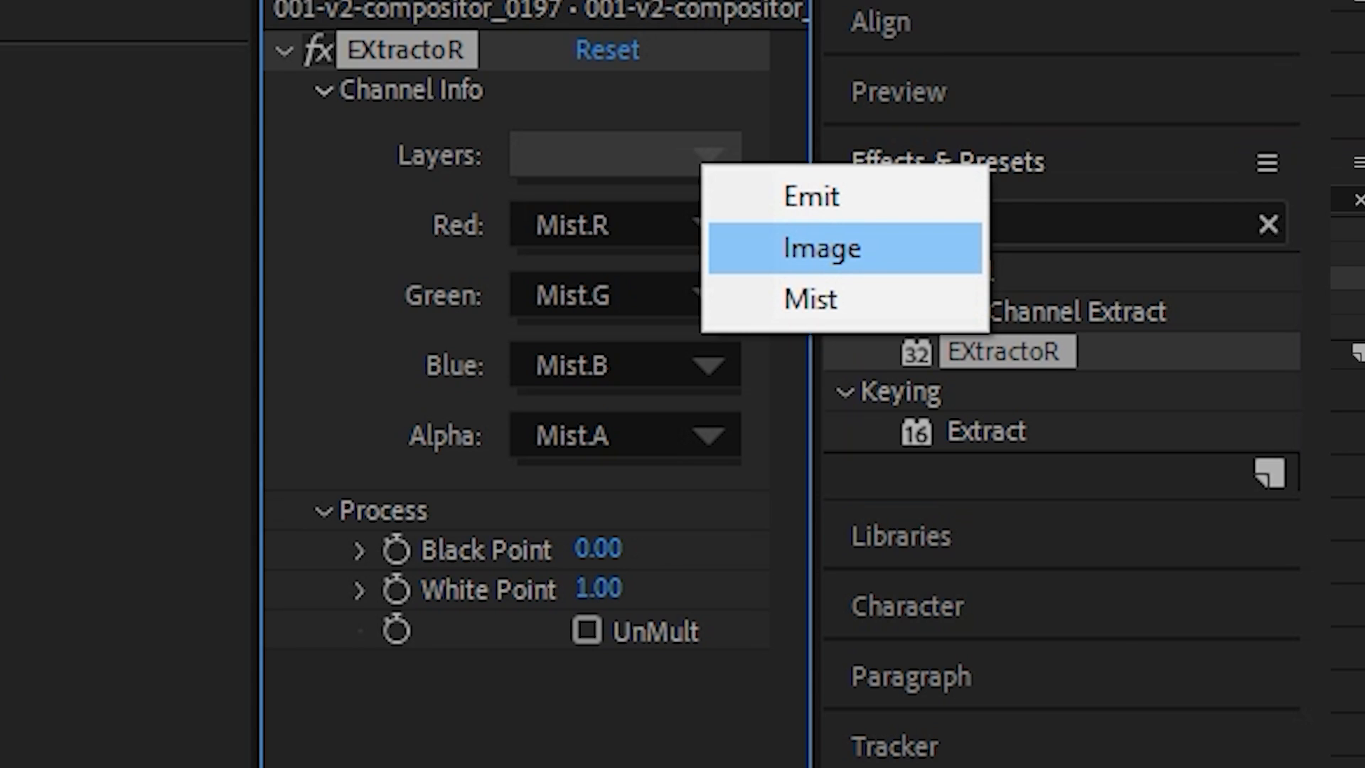
{"action": "left_click", "coordinate": [822, 248]}
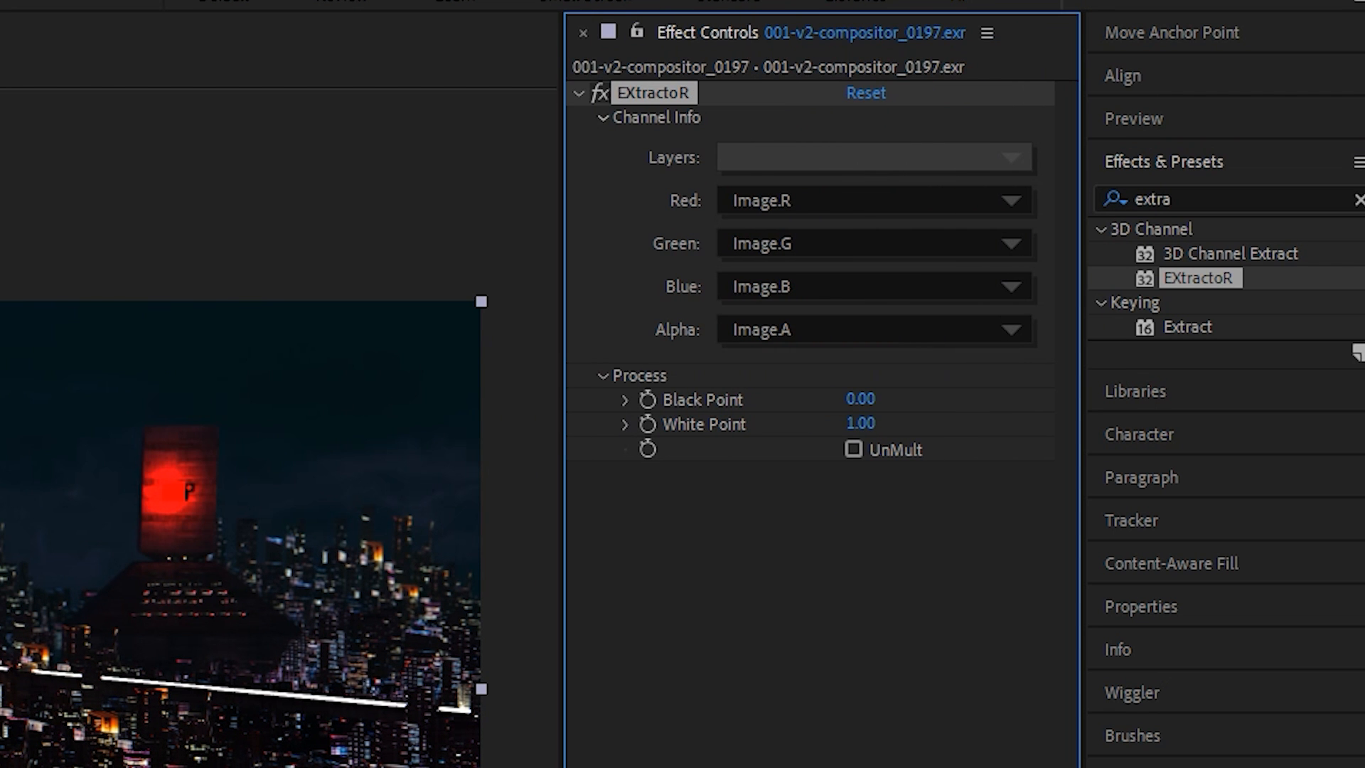
Apply Color Profile Converter after EXtractoR on the render layer and enable Linearize Input Profile.
{"action": "left_click", "coordinate": [1223, 199]}
{"action": "type", "text": "color p"}
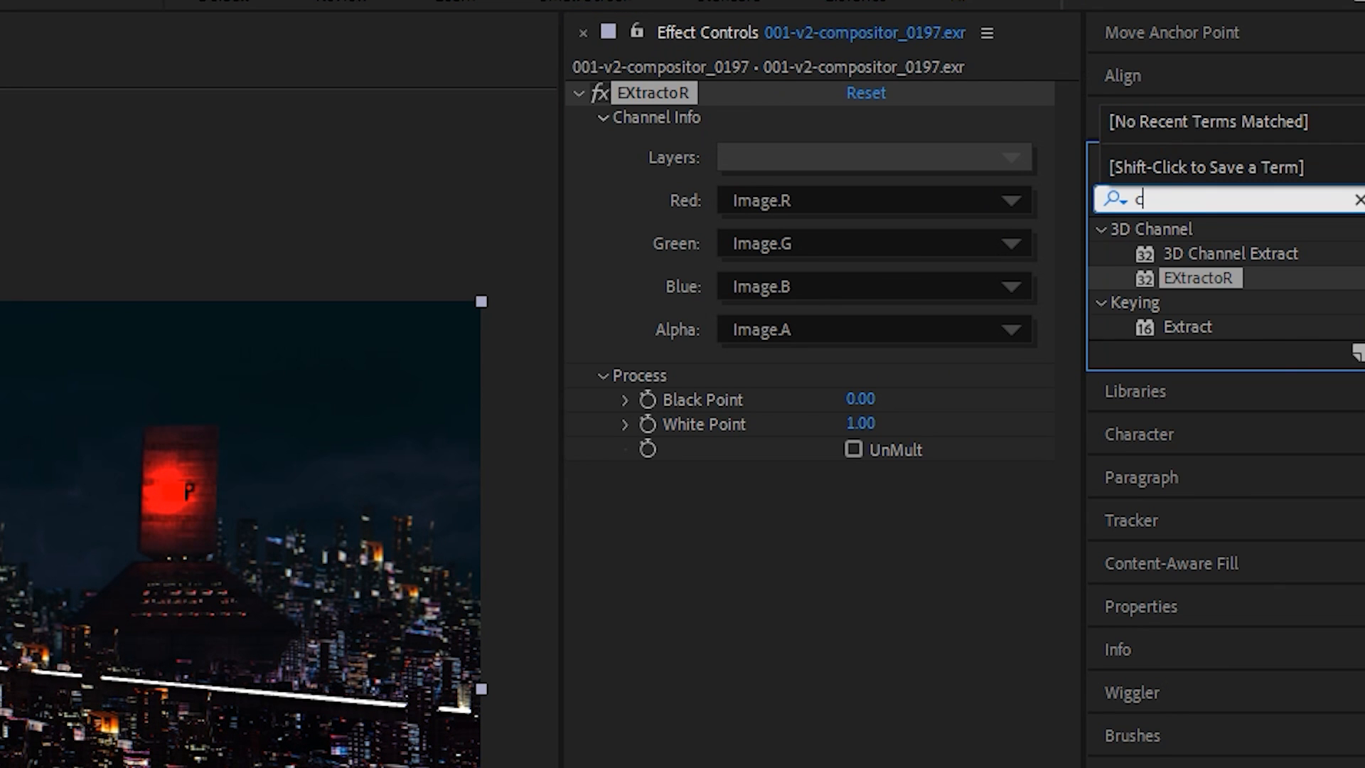
{"action": "left_click_drag", "start_coordinate": [1244, 254], "coordinate": [967, 519]}
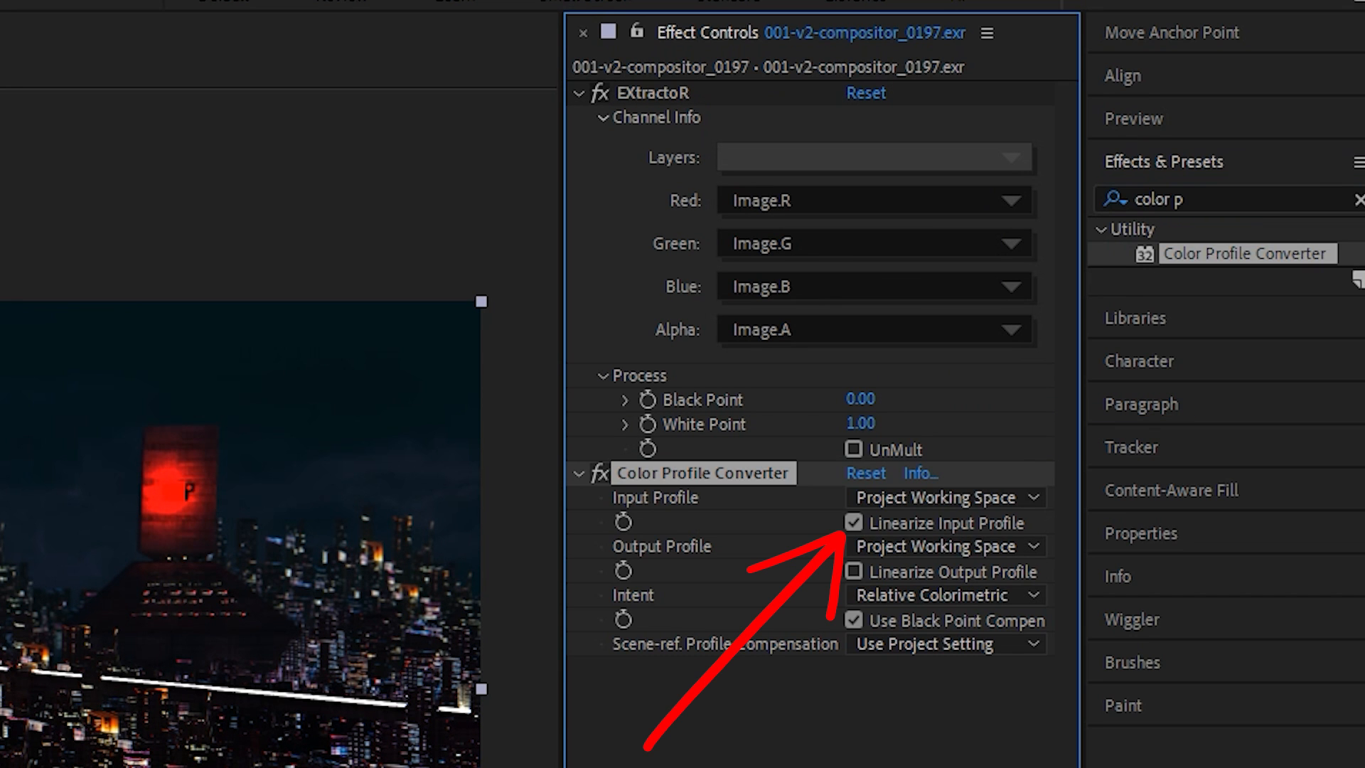
{"action": "left_click", "coordinate": [854, 523]}
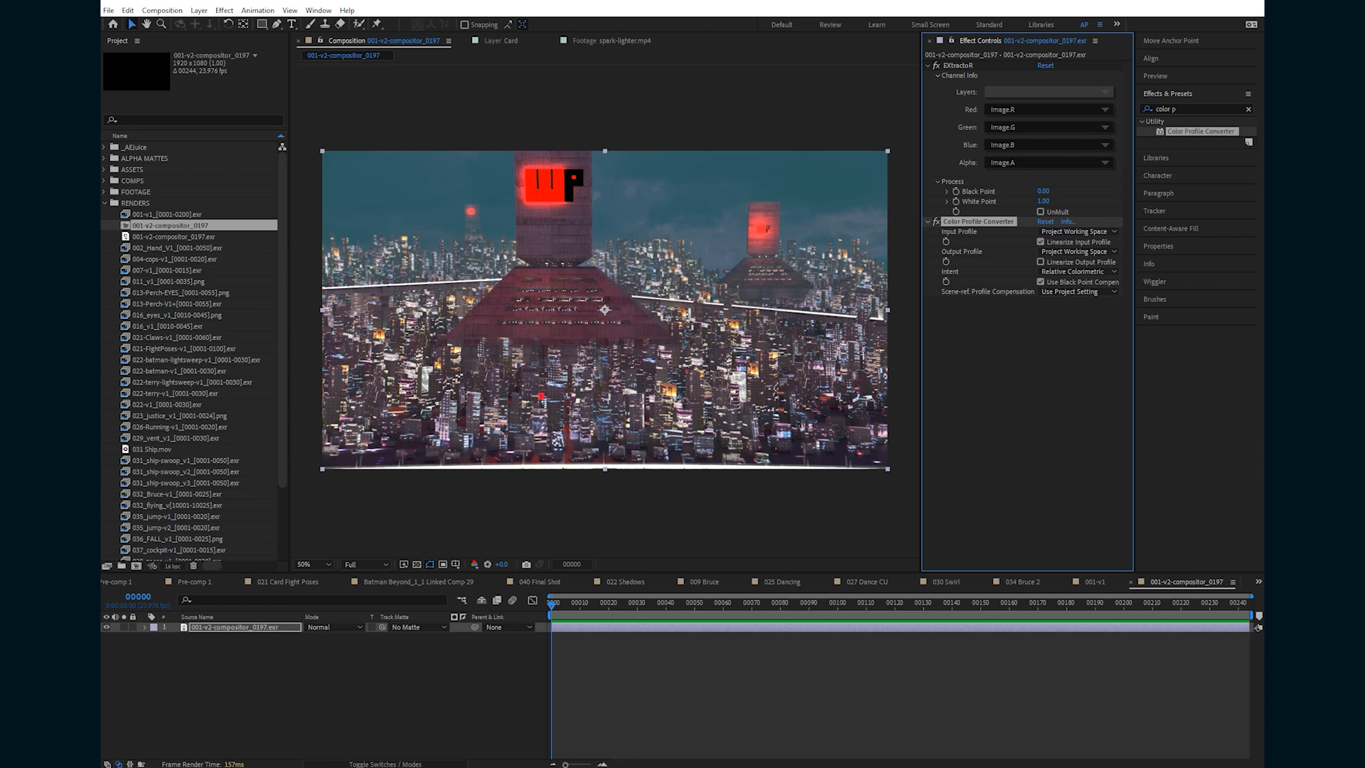
Rename the render layer COMBINED, duplicate it and name the duplicate EMIT.
{"action": "left_click", "coordinate": [238, 627]}
{"action": "key", "text": "Return"}
{"action": "type", "text": "COMBINED"}
{"action": "key", "text": "Return"}
{"action": "key", "text": "ctrl+d"}
{"action": "key", "text": "Return"}
{"action": "type", "text": "EMIT"}
{"action": "key", "text": "Return"}
Set the EMIT layer's EXtractoR channels to the Emit pass and its blending mode to Screen.
{"action": "left_click", "coordinate": [1052, 93]}
{"action": "left_click", "coordinate": [1076, 101]}
{"action": "left_click", "coordinate": [334, 627]}
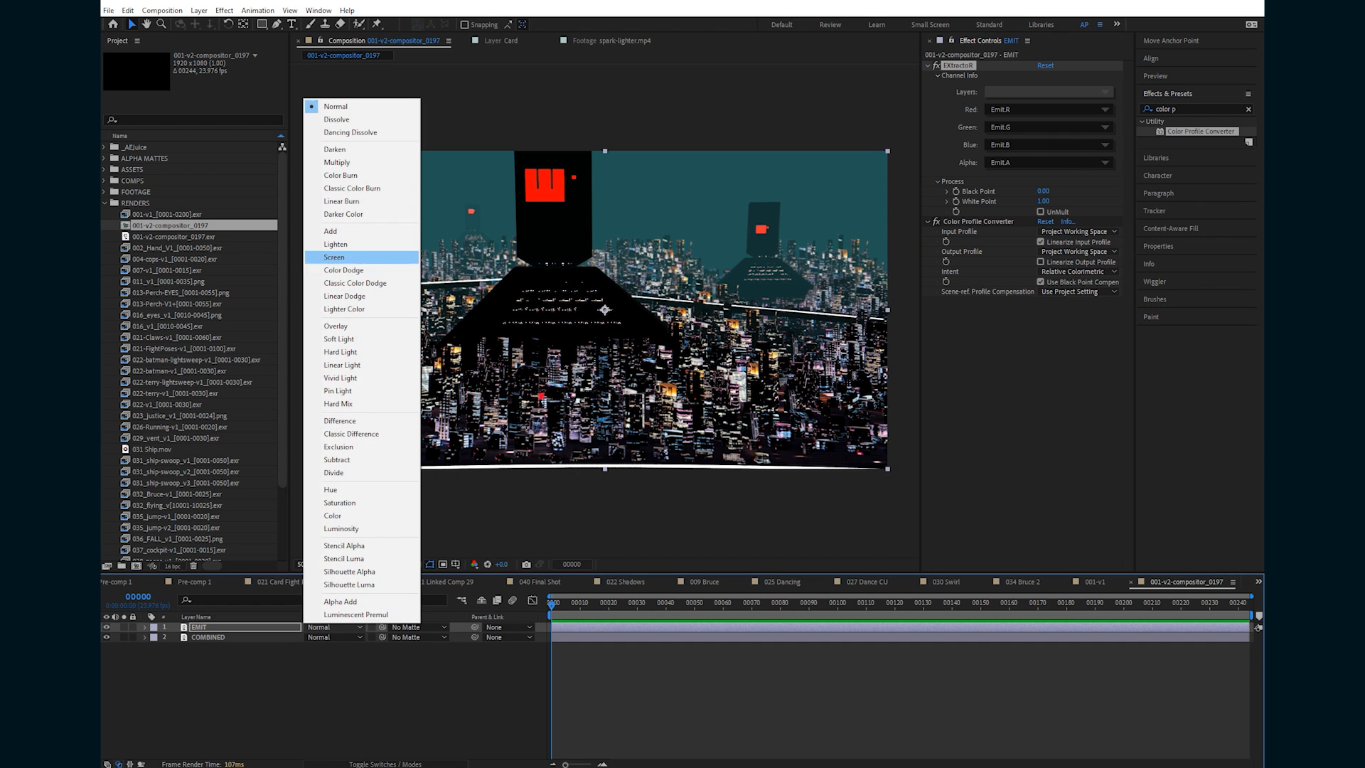
{"action": "left_click", "coordinate": [334, 256]}
Create an adjustment layer above COMBINED, name it COLOR and apply Lumetri Color to it.
{"action": "left_click", "coordinate": [208, 637]}
{"action": "key", "text": "ctrl+alt+y"}
{"action": "key", "text": "Return"}
{"action": "type", "text": "COLOR"}
{"action": "key", "text": "Return"}
{"action": "left_click", "coordinate": [1195, 108]}
{"action": "type", "text": "lumetri c"}
{"action": "double_click", "coordinate": [1199, 132]}
Hide the EMIT layer and lower the midtones and shadows in the COLOR layer's Lumetri color wheels.
{"action": "left_click", "coordinate": [106, 627]}
{"action": "left_click", "coordinate": [937, 106]}
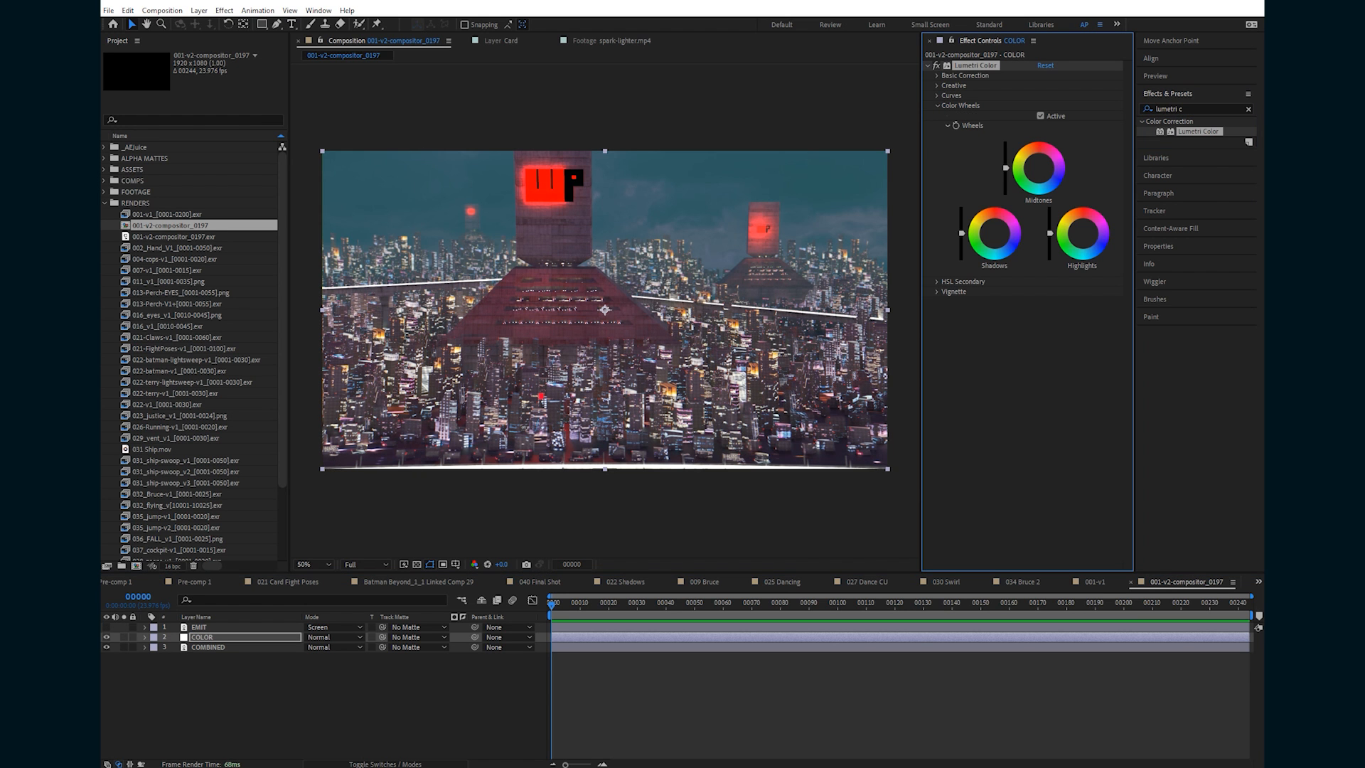
{"action": "left_click_drag", "start_coordinate": [1006, 168], "coordinate": [1005, 187]}
{"action": "left_click_drag", "start_coordinate": [962, 233], "coordinate": [961, 253]}
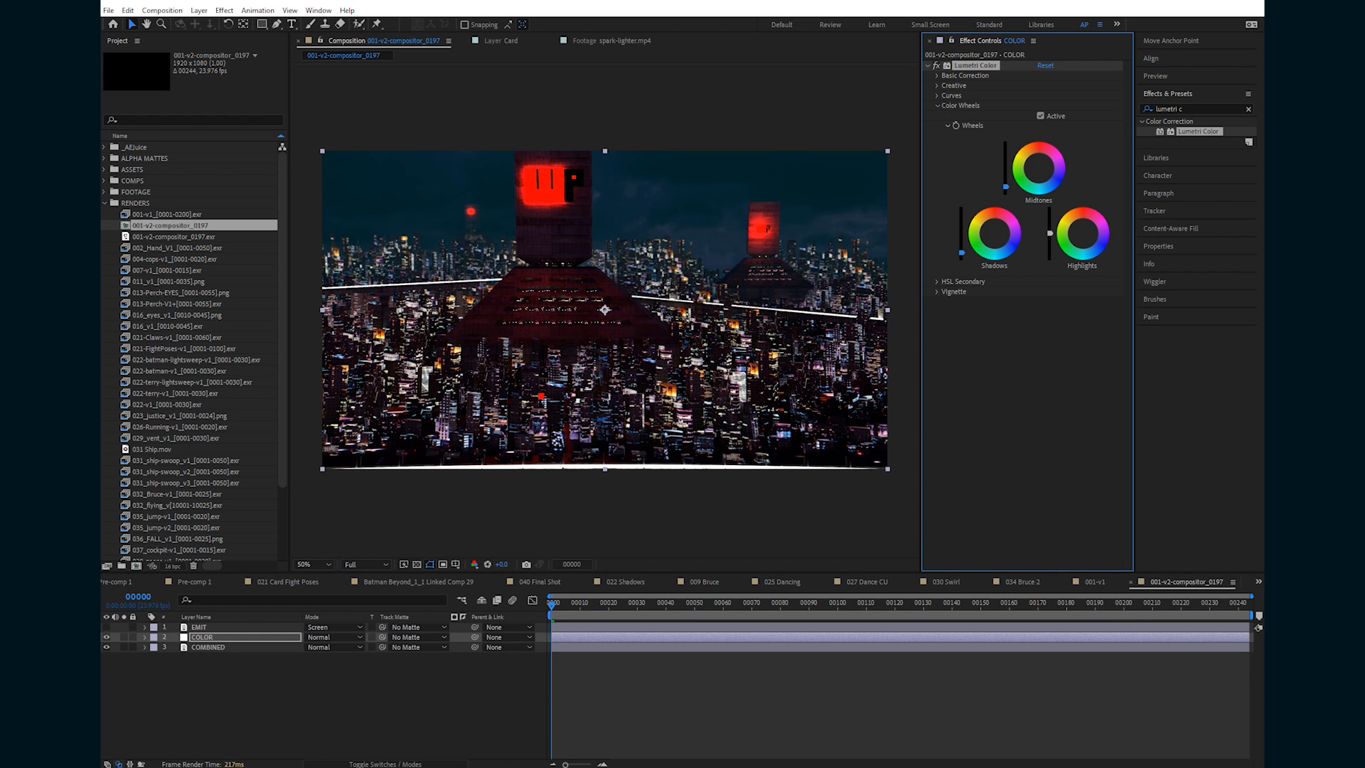
Make the EMIT layer visible again and briefly solo it to inspect the emission pass.
{"action": "left_click", "coordinate": [214, 627]}
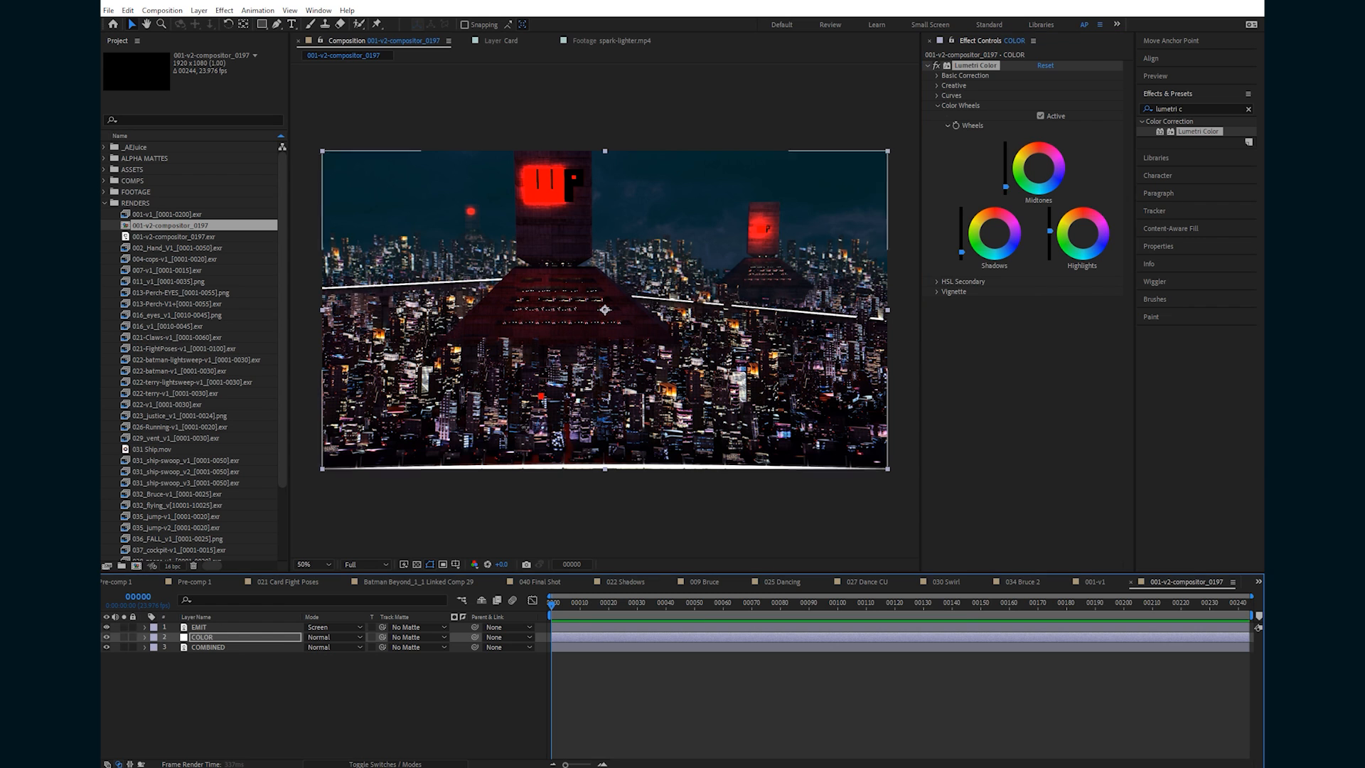
{"action": "left_click", "coordinate": [107, 627]}
{"action": "left_click", "coordinate": [123, 627]}
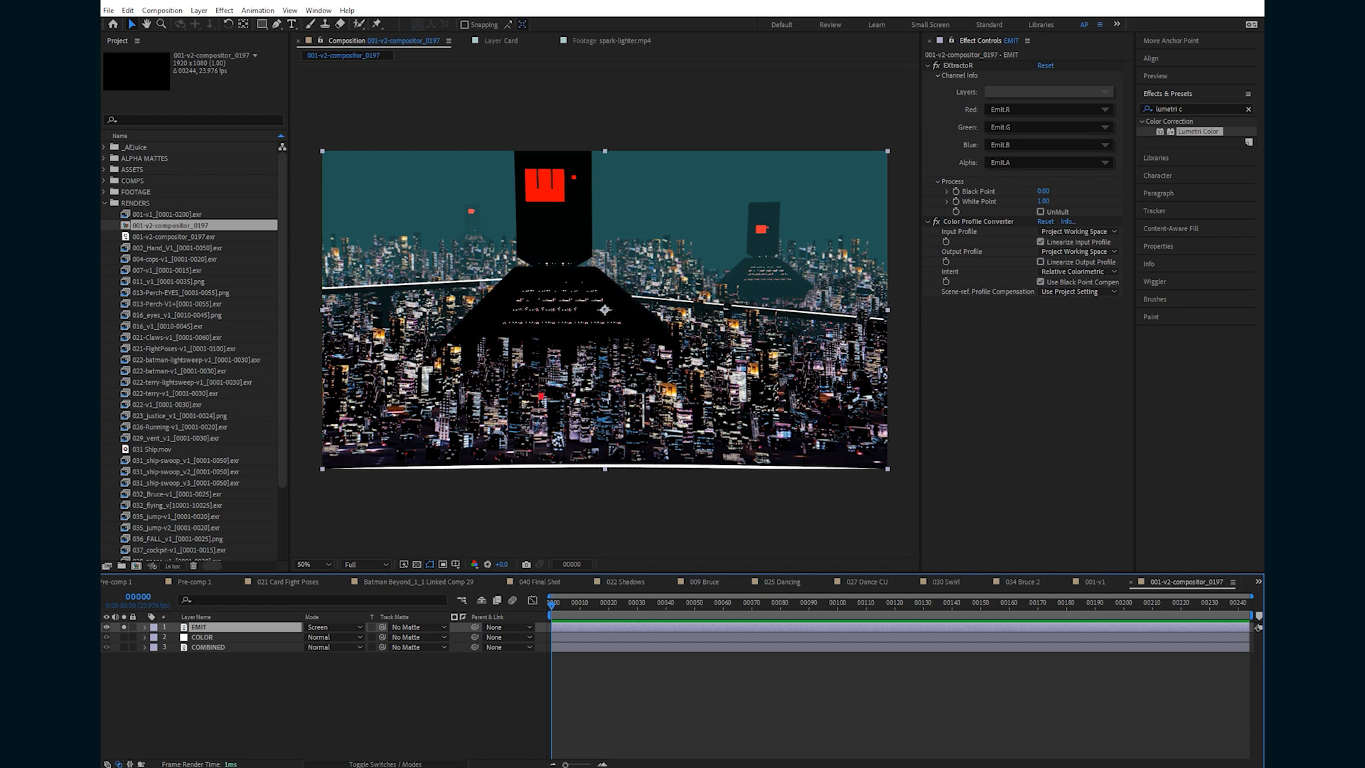
{"action": "left_click", "coordinate": [124, 627]}
Apply Fast Box Blur to the EMIT layer with a blur radius of 1.
{"action": "left_click", "coordinate": [1194, 108]}
{"action": "type", "text": "fas"}
{"action": "double_click", "coordinate": [1197, 211]}
{"action": "left_click", "coordinate": [1042, 311]}
{"action": "type", "text": "2"}
{"action": "key", "text": "Return"}
{"action": "key", "text": "period"}
{"action": "left_click", "coordinate": [1042, 311]}
{"action": "type", "text": "1"}
{"action": "key", "text": "Return"}
Duplicate the EMIT layer and raise the copy's Fast Box Blur radius to 19.
{"action": "key", "text": "ctrl+d"}
{"action": "key", "text": "ctrl+z"}
{"action": "left_click", "coordinate": [201, 627]}
{"action": "key", "text": "ctrl+d"}
{"action": "left_click_drag", "start_coordinate": [1041, 311], "coordinate": [1054, 311]}
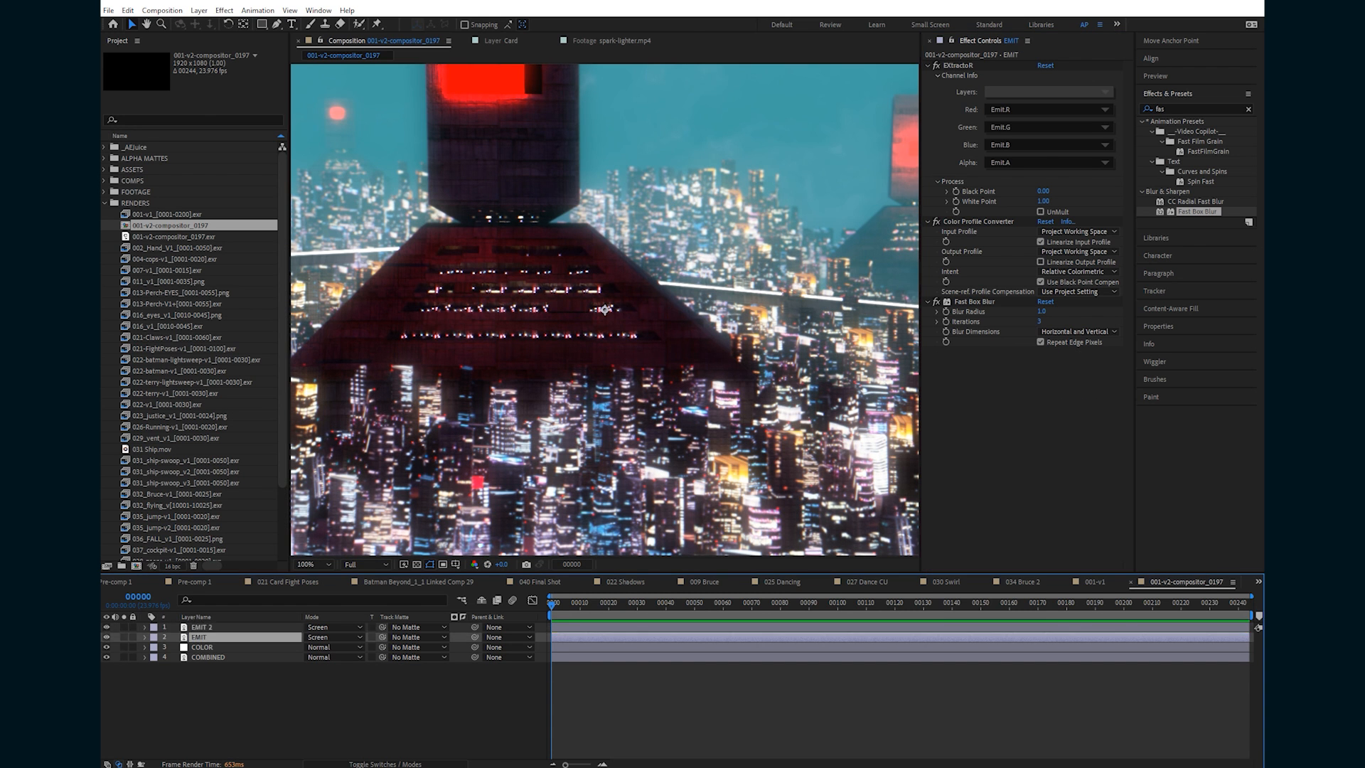
Apply Levels to the EMIT layer with Input Black 0.1961, Input White 0.7608 and Gamma 0.44, and solo the layer.
{"action": "key", "text": "comma"}
{"action": "type", "text": "lev"}
{"action": "double_click", "coordinate": [1187, 181]}
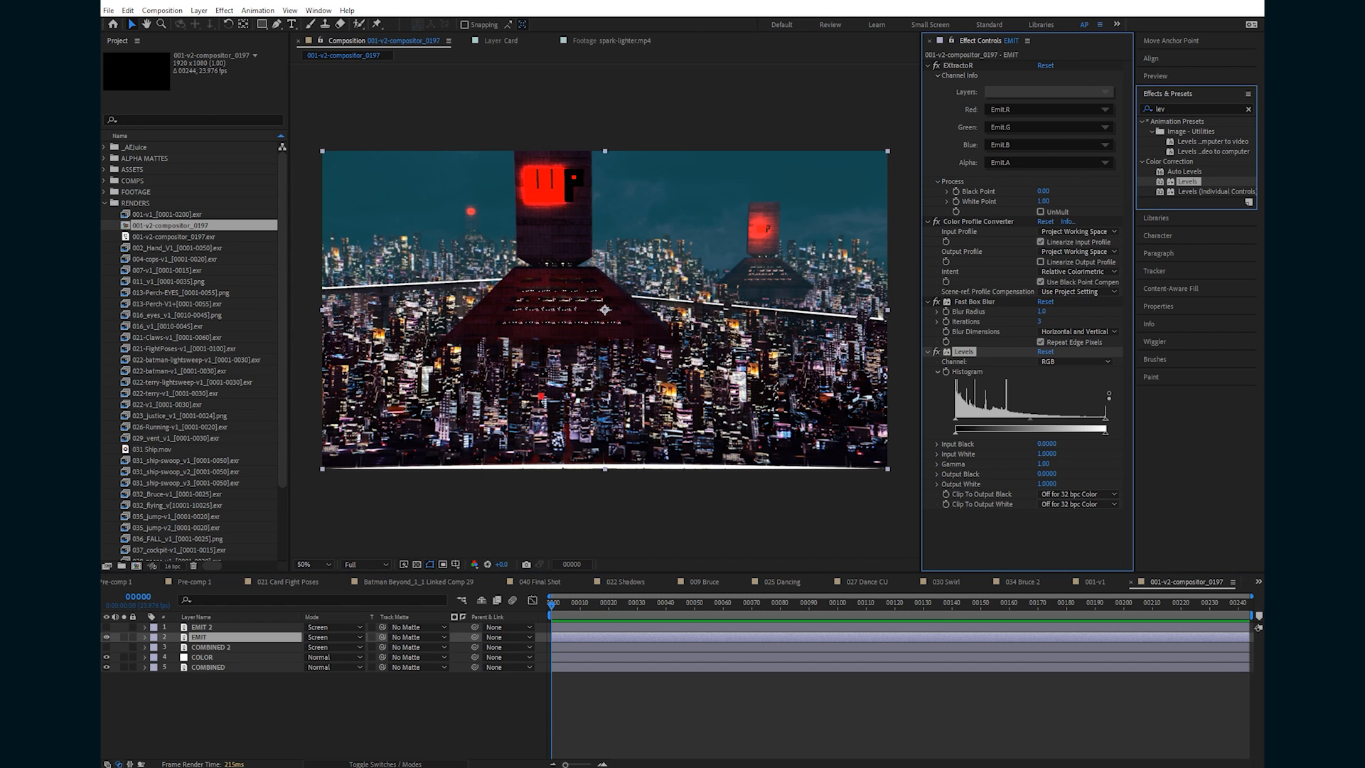
{"action": "left_click_drag", "start_coordinate": [955, 419], "coordinate": [1070, 419]}
{"action": "left_click", "coordinate": [124, 637]}
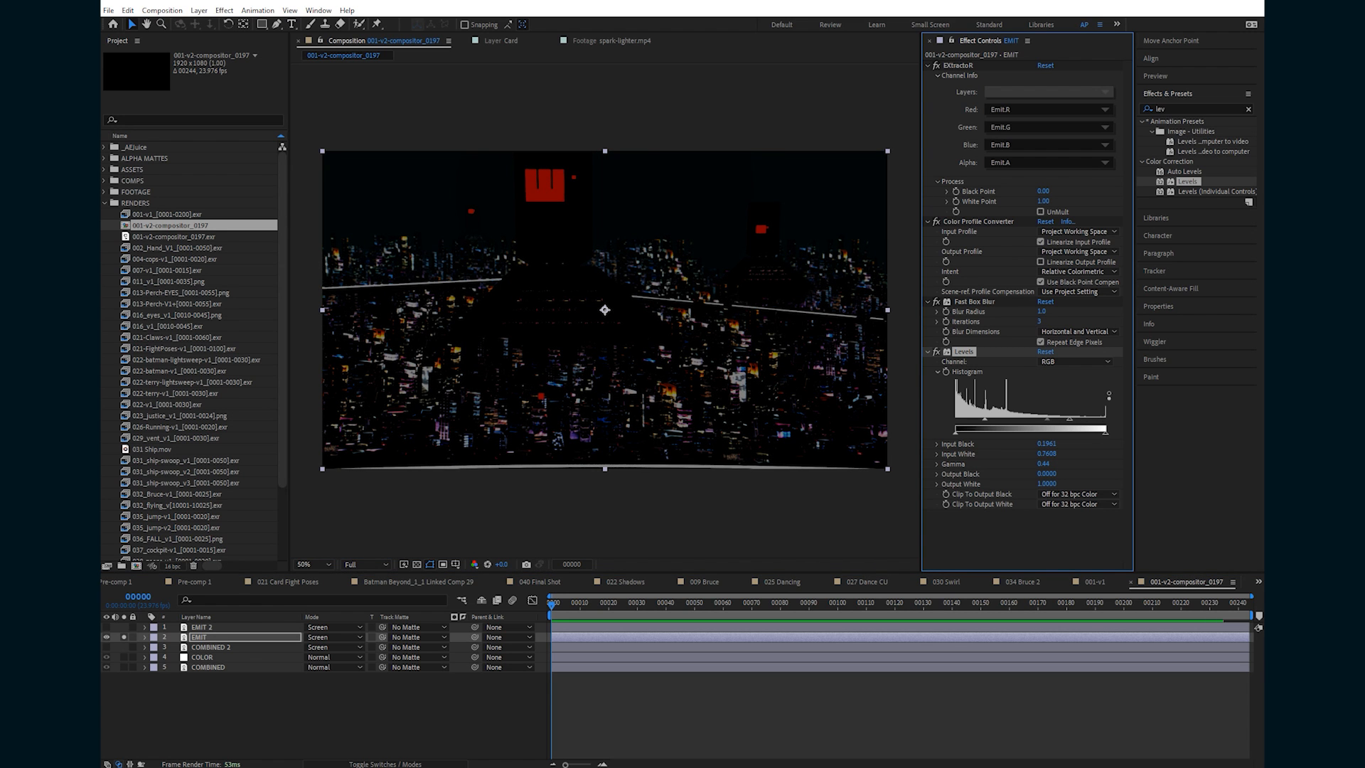
Show the EMIT 2 layer, paste the Levels effect onto it, and turn off solo on the EMIT layer.
{"action": "left_click", "coordinate": [106, 627]}
{"action": "left_click", "coordinate": [202, 627]}
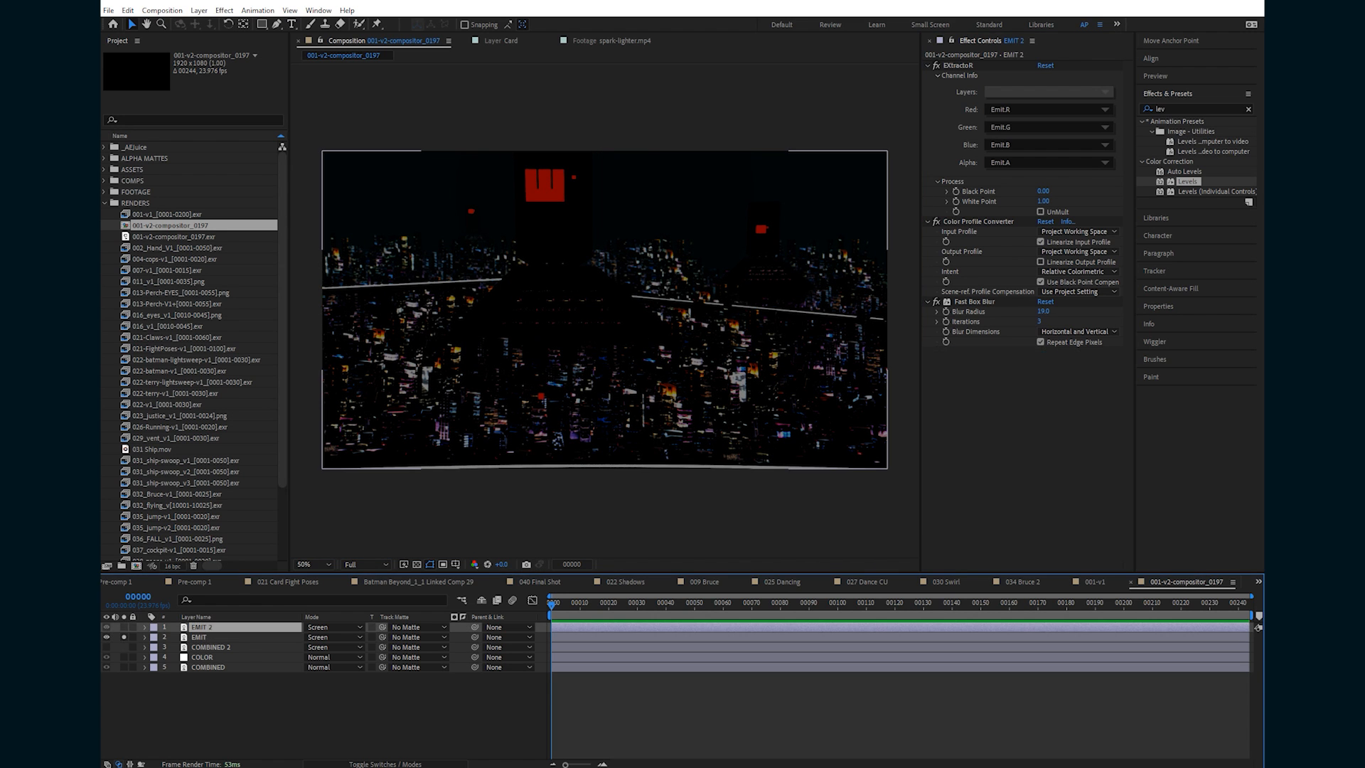
{"action": "left_click", "coordinate": [123, 637]}
{"action": "key", "text": "ctrl+v"}
{"action": "key", "text": "."}
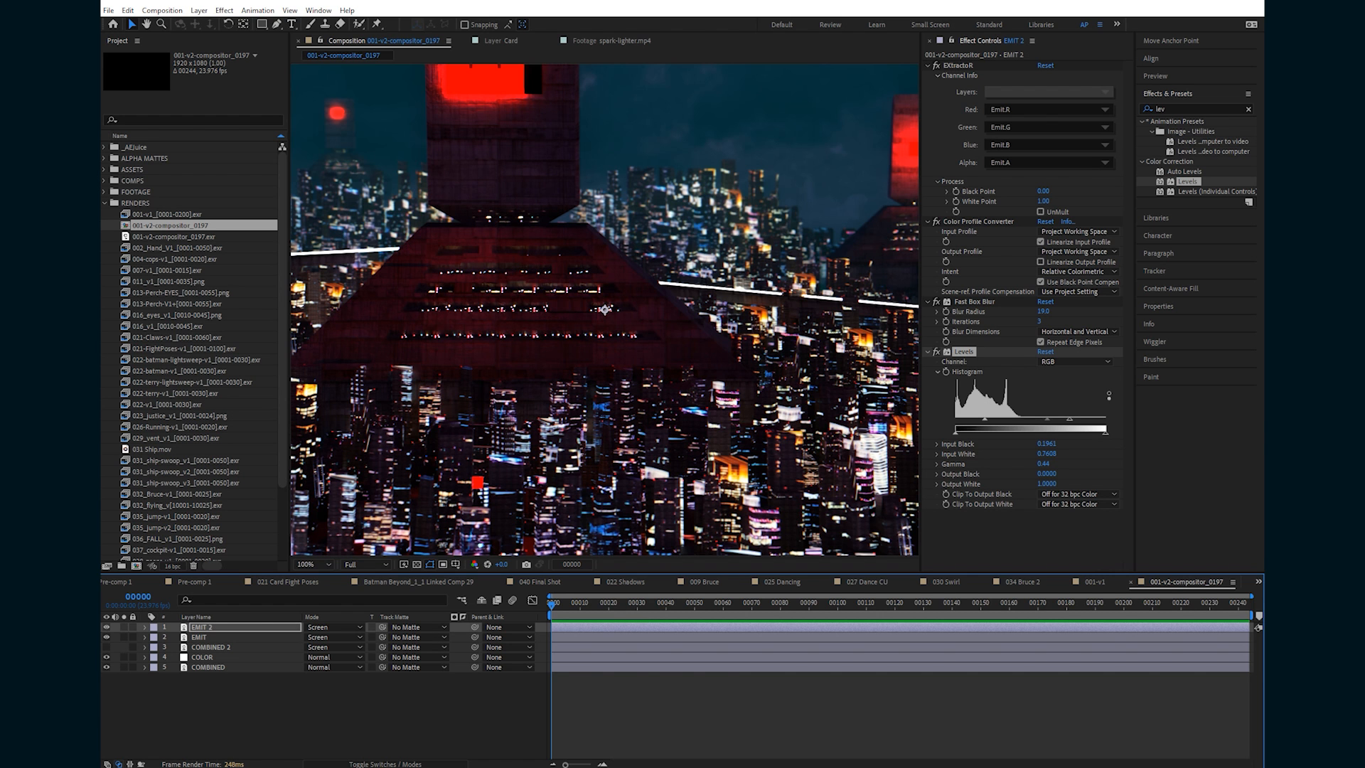
Reveal the Opacity property of the EMIT and EMIT 2 layers.
{"action": "key", "text": "ctrl+Down"}
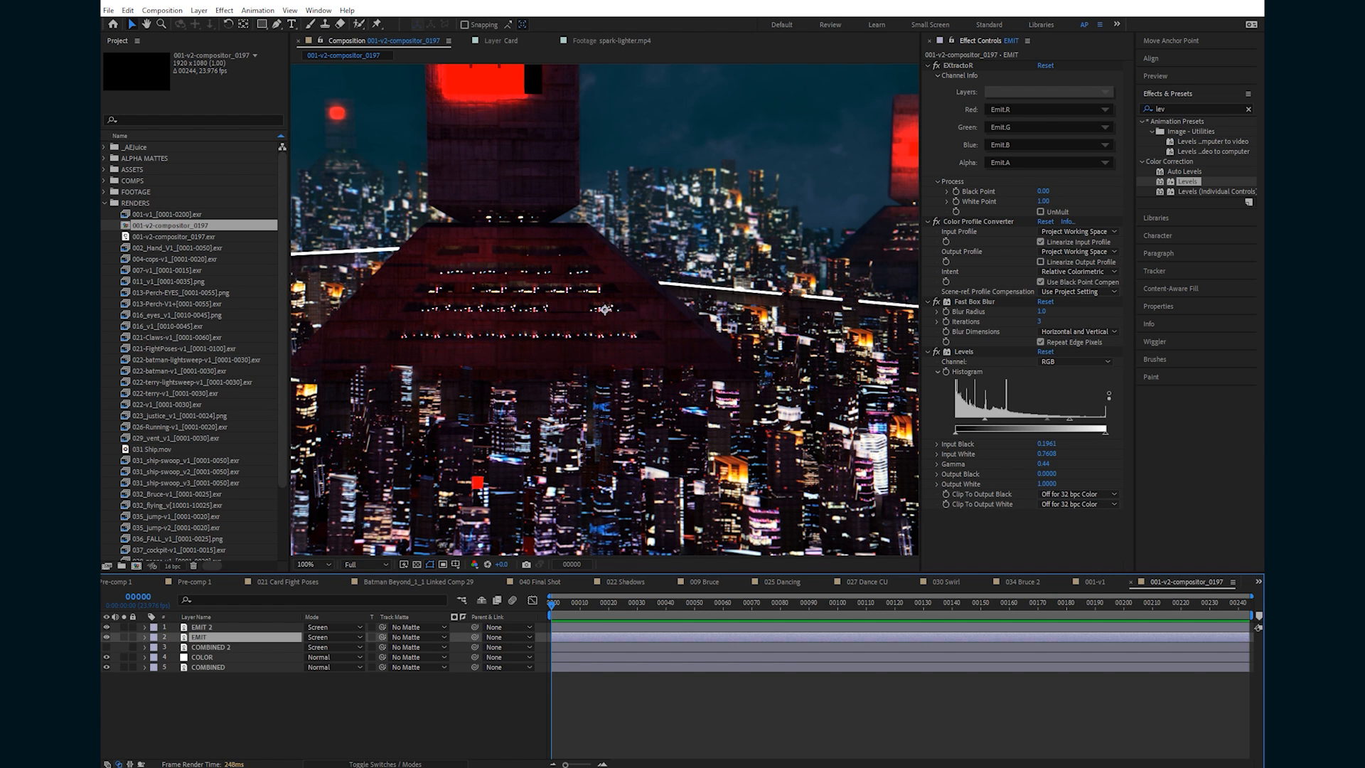
{"action": "key", "text": "t"}
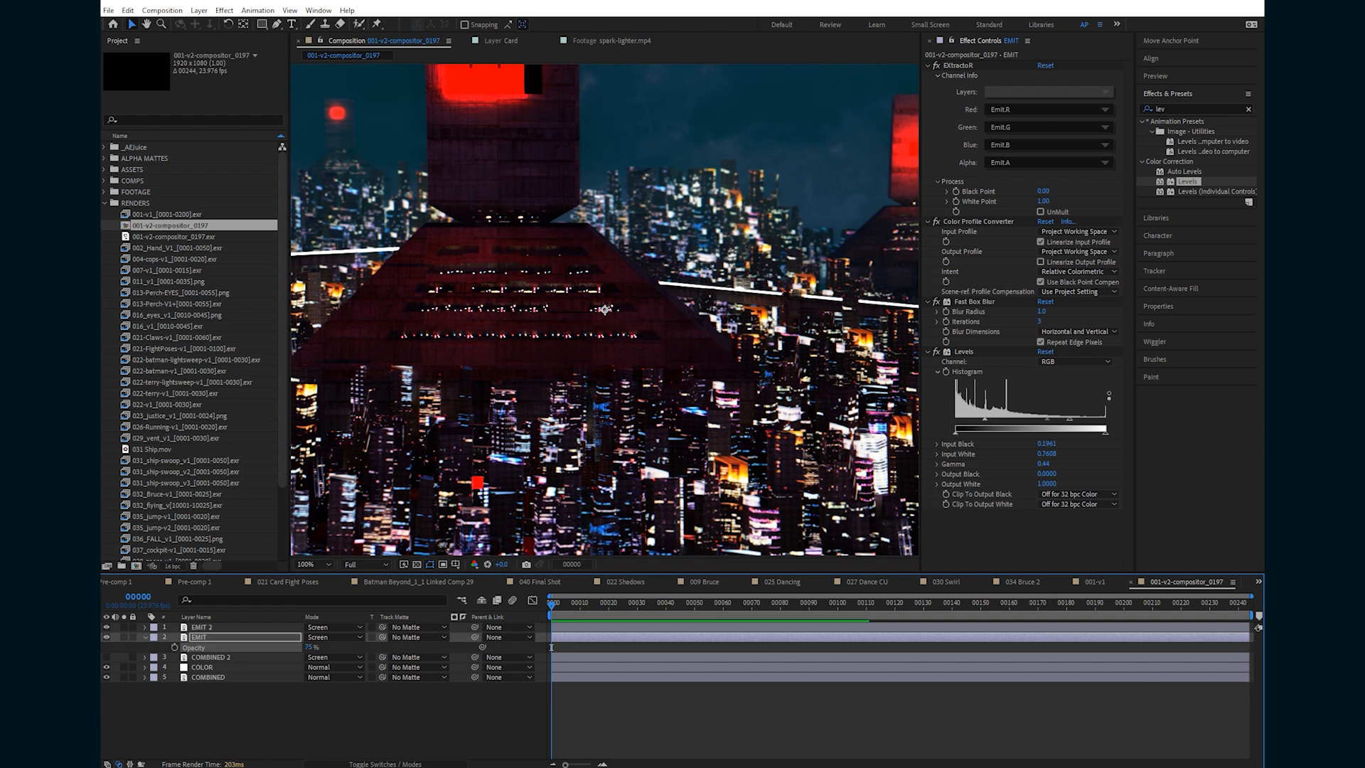
{"action": "key", "text": "ctrl+Up"}
{"action": "key", "text": "t"}
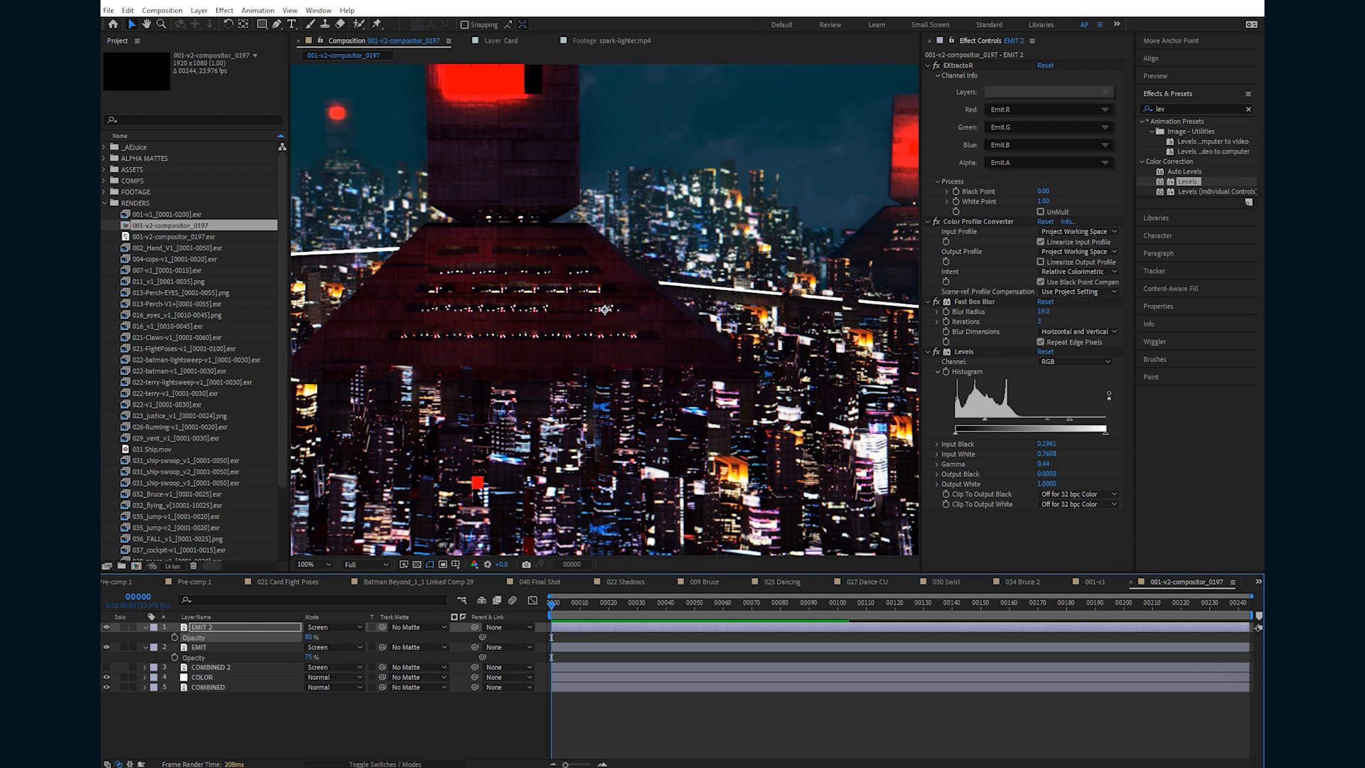
Solo EMIT 2, reorder its effects so Fast Box Blur follows Levels, and raise the Levels Input Black to 0.2471.
{"action": "left_click", "coordinate": [124, 627]}
{"action": "left_click_drag", "start_coordinate": [974, 301], "coordinate": [977, 517]}
{"action": "key", "text": "comma"}
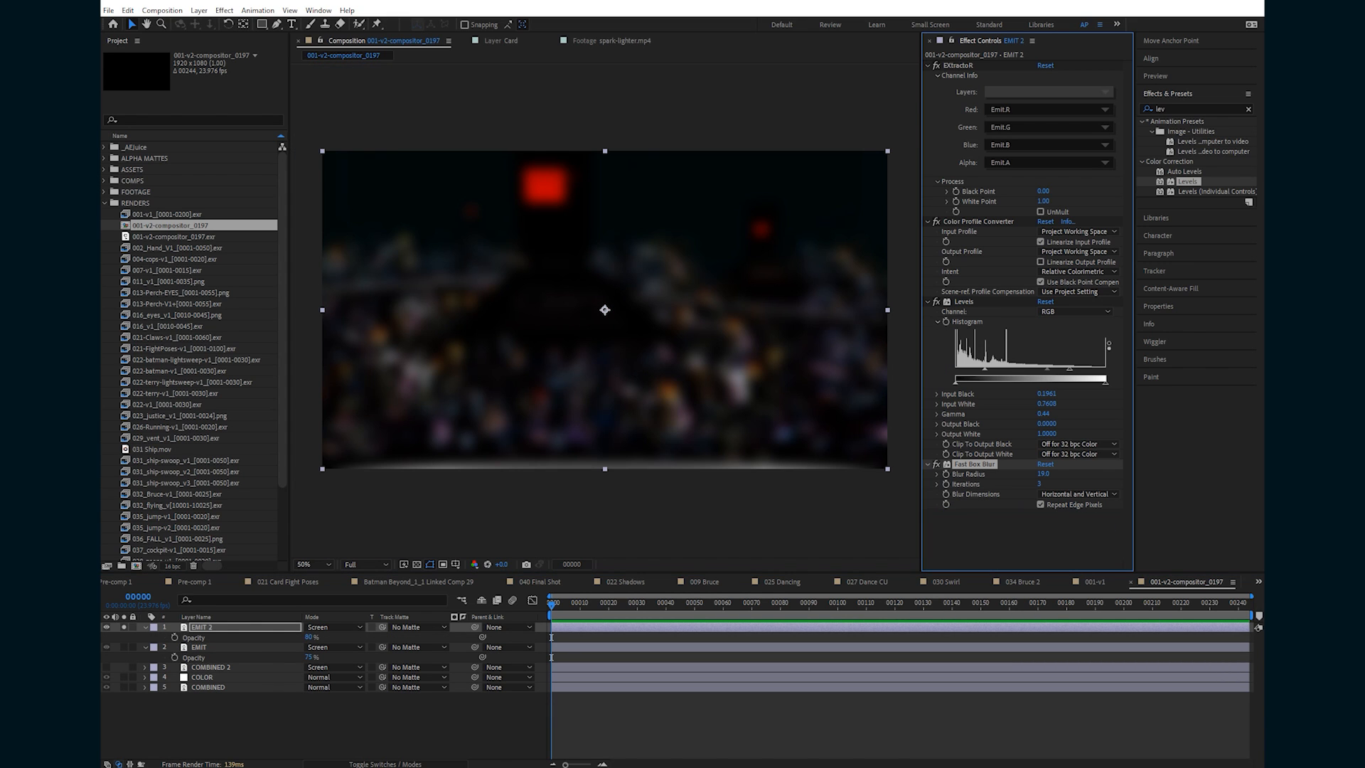
{"action": "left_click_drag", "start_coordinate": [985, 369], "coordinate": [992, 369]}
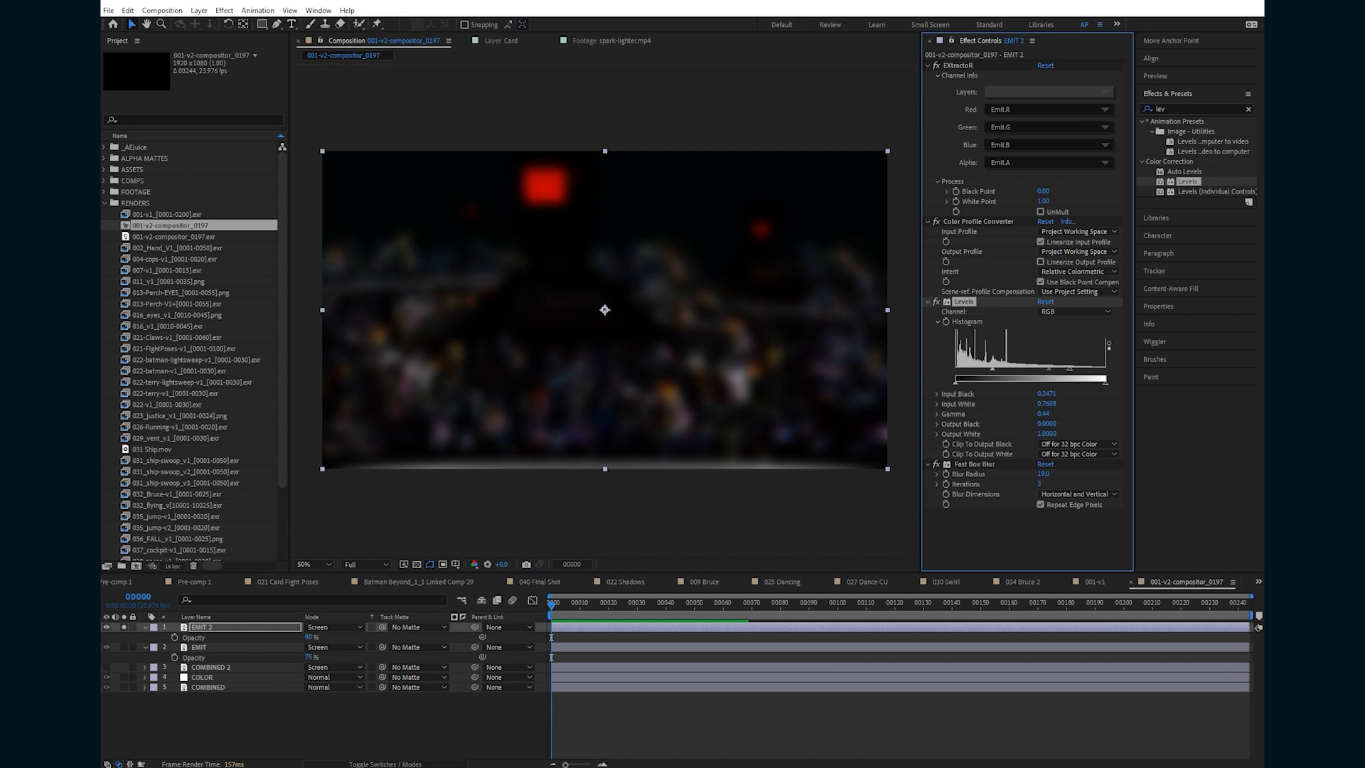
On the EMIT layer, move Fast Box Blur below Levels, set the Levels Gamma to 0.26, and show the full composite without solo.
{"action": "key", "text": "ctrl+Down"}
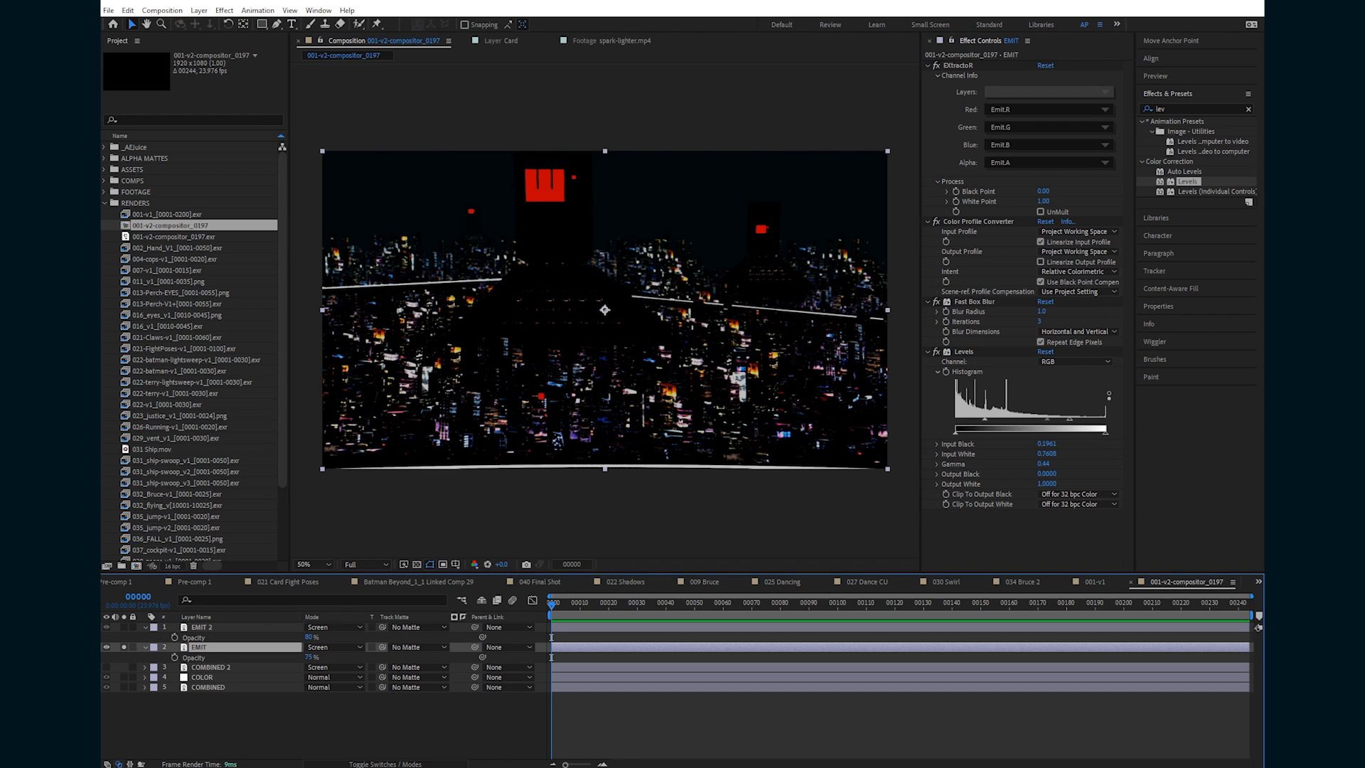
{"action": "left_click_drag", "start_coordinate": [974, 301], "coordinate": [977, 513]}
{"action": "mouse_move", "coordinate": [1047, 369]}
{"action": "left_mouse_down"}
{"action": "mouse_move", "coordinate": [1029, 369]}
{"action": "mouse_move", "coordinate": [1056, 369]}
{"action": "left_mouse_up"}
{"action": "left_click", "coordinate": [124, 647]}
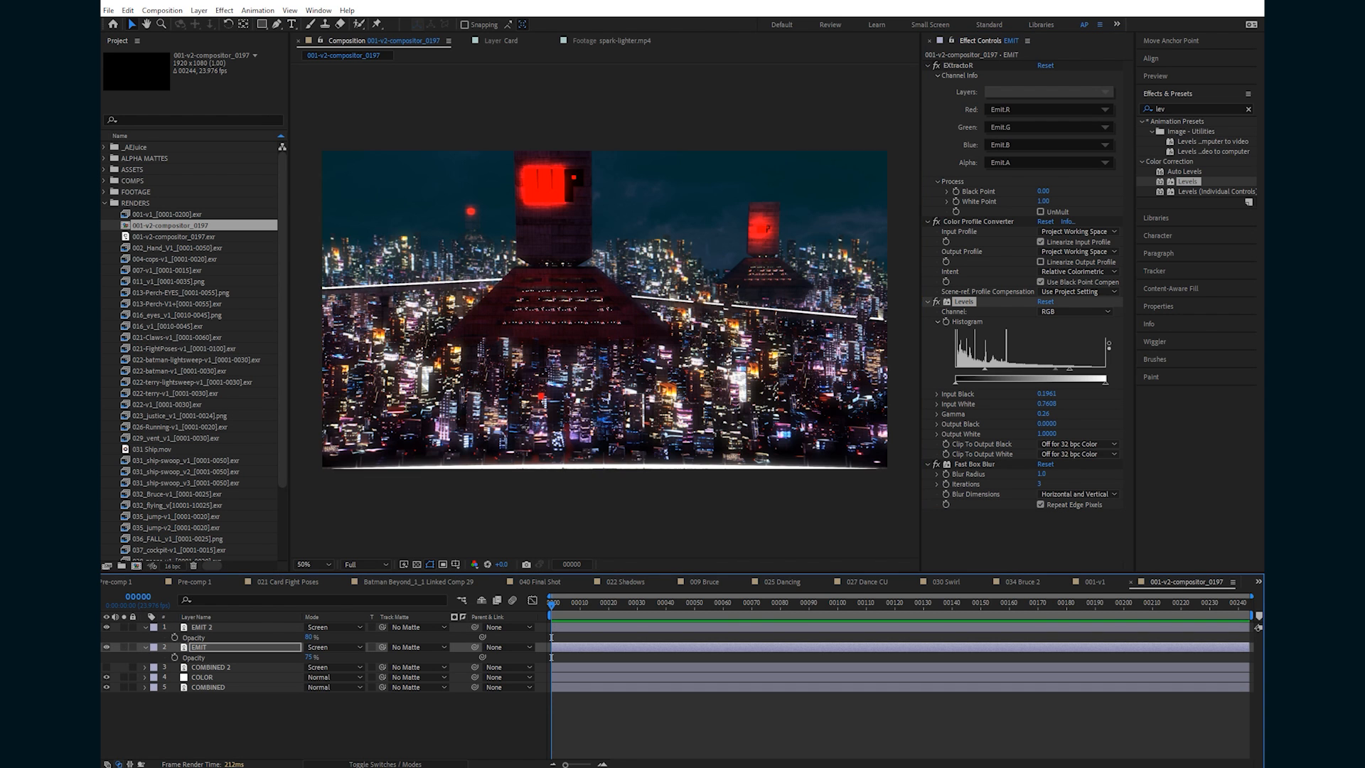
Paste the Kodak 35mm and Fuji 16mm grain layers and the Chann layer on top, extending Chann to the end of the composition.
{"action": "key", "text": "ctrl+shift+a"}
{"action": "middle_click_drag", "start_coordinate": [604, 310], "coordinate": [615, 336]}
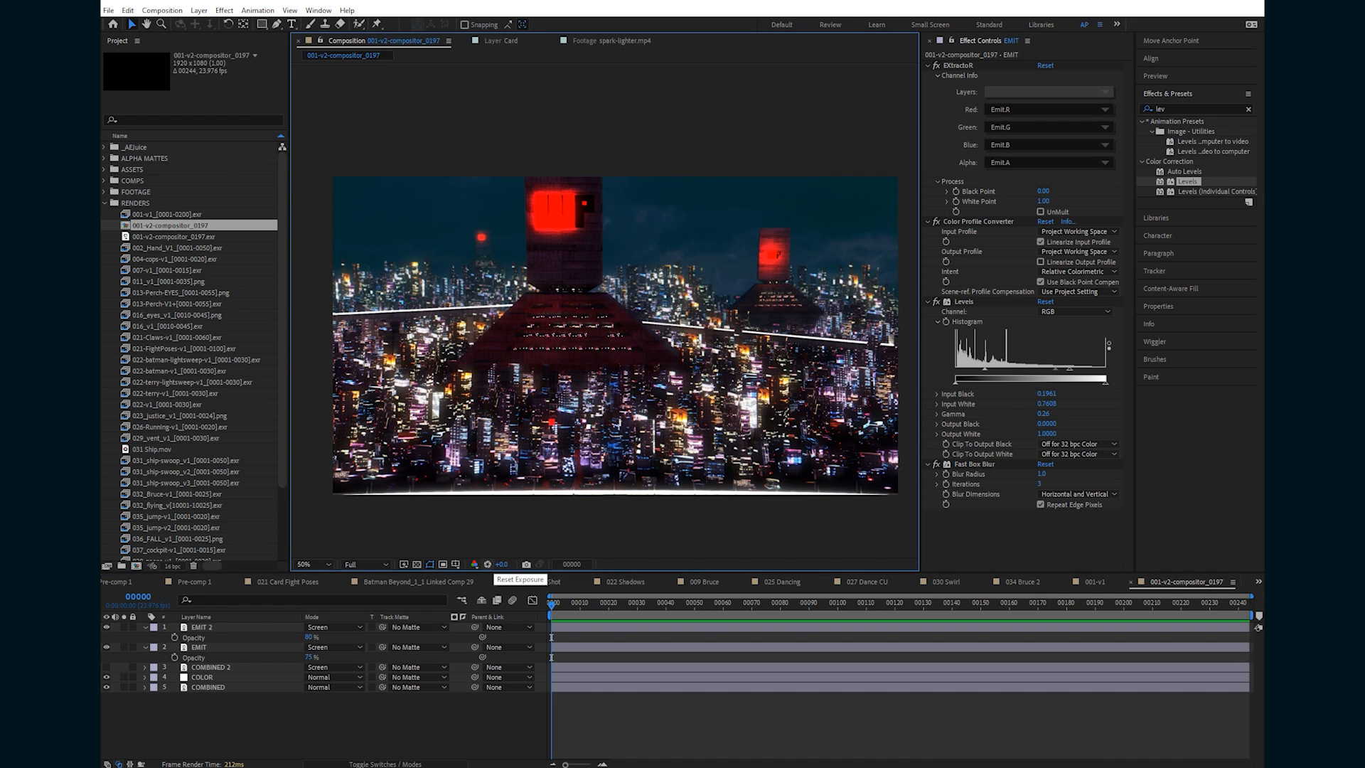
{"action": "scroll", "coordinate": [605, 310], "scroll_direction": "up", "scroll_amount": 2}
{"action": "scroll", "coordinate": [605, 310], "scroll_direction": "down", "scroll_amount": 2}
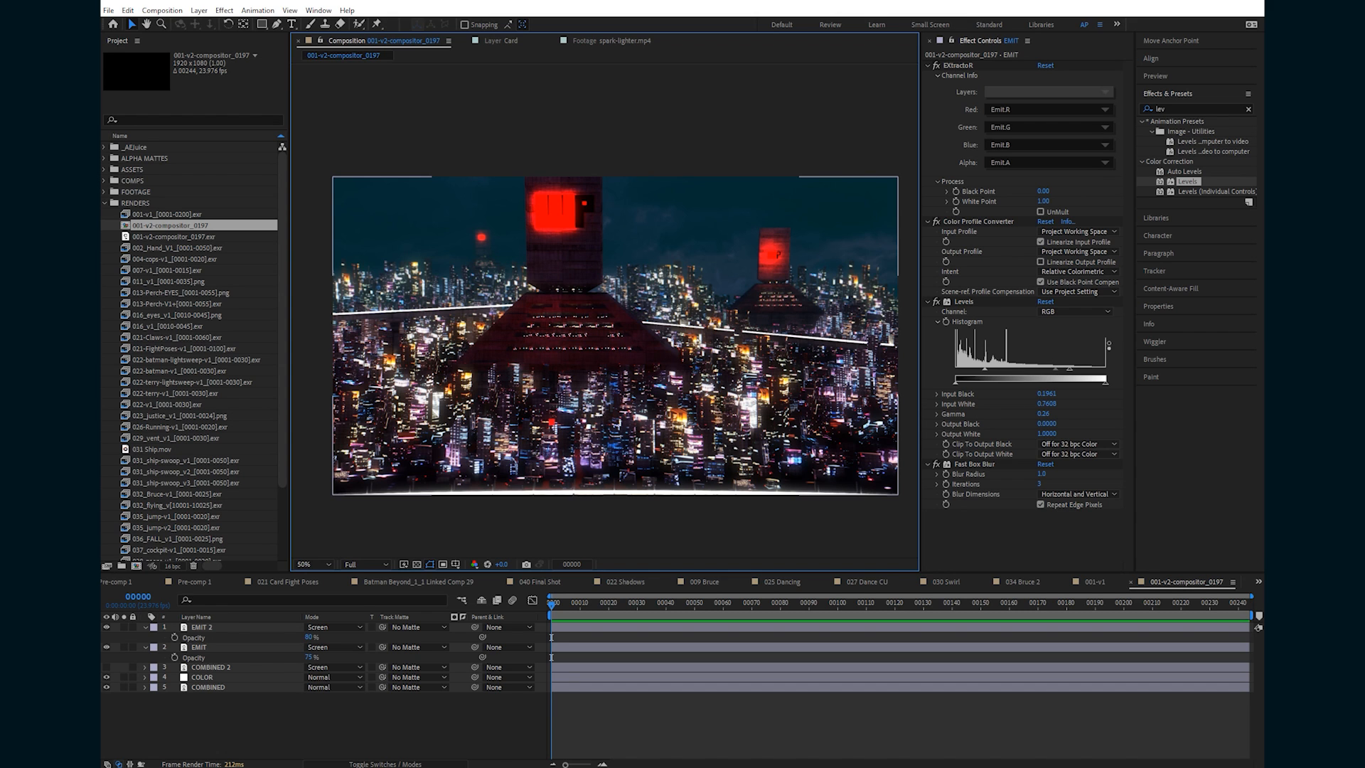
{"action": "key", "text": "ctrl+v"}
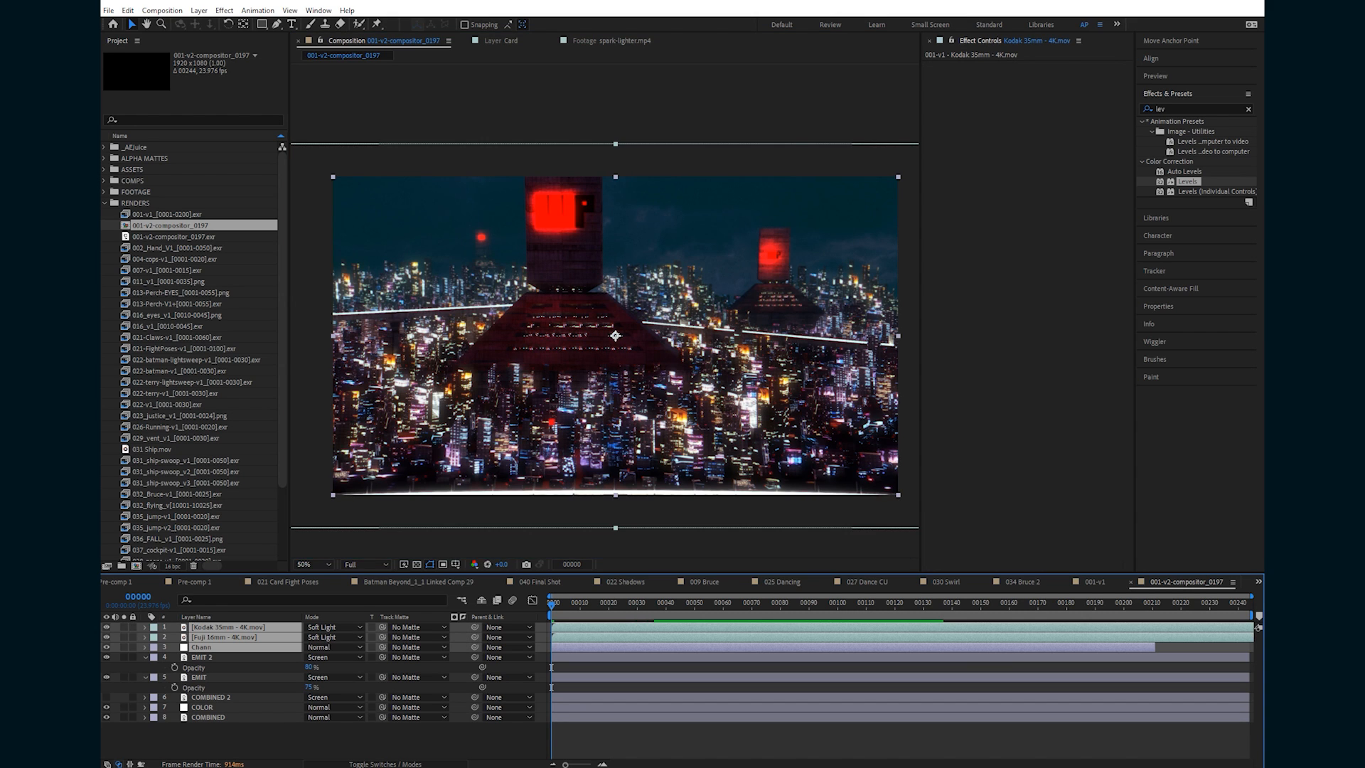
{"action": "left_click_drag", "start_coordinate": [1154, 647], "coordinate": [1254, 647]}
{"action": "key", "text": "ctrl+shift+a"}
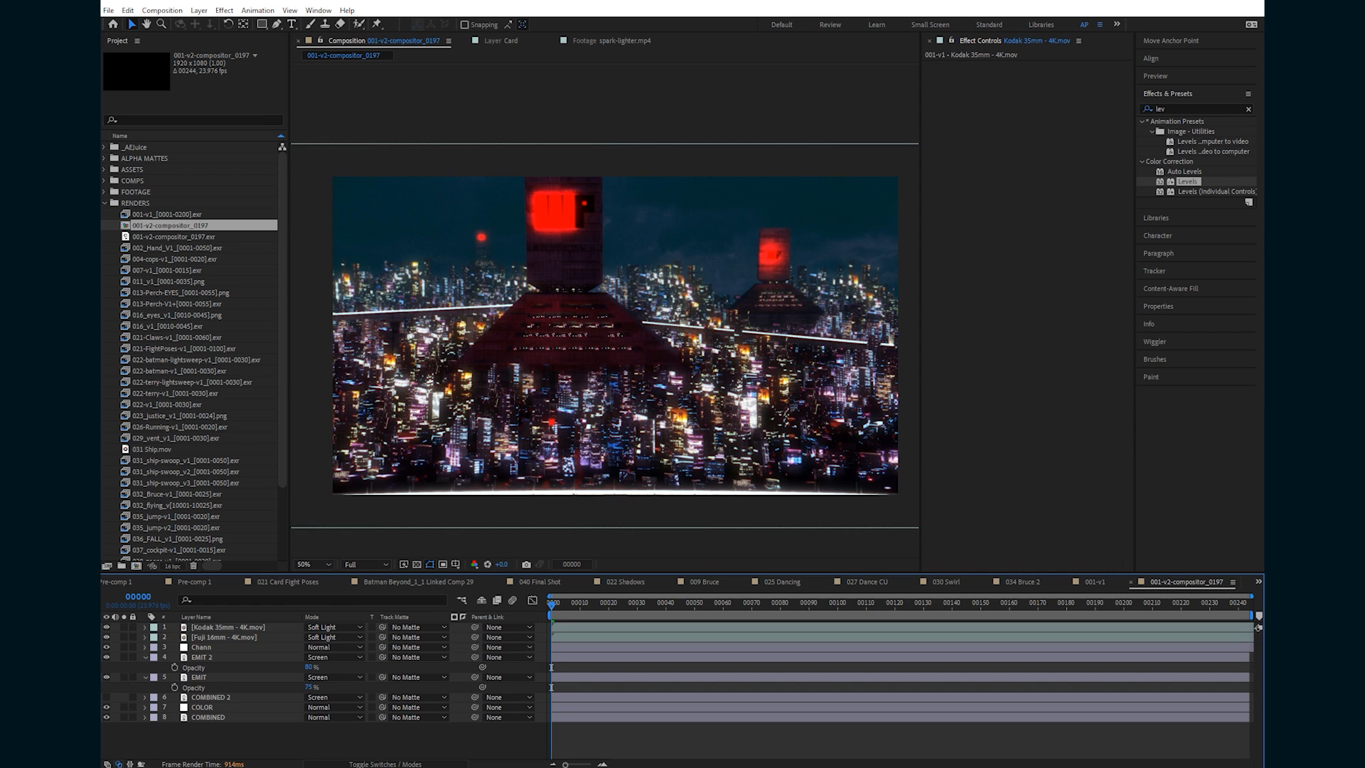
Inspect the composite up close and play it back from the start to review the film grain.
{"action": "scroll", "coordinate": [605, 310], "scroll_direction": "up", "scroll_amount": 1}
{"action": "scroll", "coordinate": [605, 310], "scroll_direction": "down", "scroll_amount": 1}
{"action": "scroll", "coordinate": [604, 310], "scroll_direction": "up", "scroll_amount": 1}
{"action": "scroll", "coordinate": [604, 310], "scroll_direction": "down", "scroll_amount": 1}
{"action": "mouse_move", "coordinate": [604, 310]}
{"action": "middle_mouse_down"}
{"action": "mouse_move", "coordinate": [613, 290]}
{"action": "mouse_move", "coordinate": [622, 301]}
{"action": "middle_mouse_up"}
{"action": "scroll", "coordinate": [613, 290], "scroll_direction": "up", "scroll_amount": 1}
{"action": "scroll", "coordinate": [613, 290], "scroll_direction": "down", "scroll_amount": 1}
{"action": "left_click", "coordinate": [551, 611]}
{"action": "key", "text": "space"}
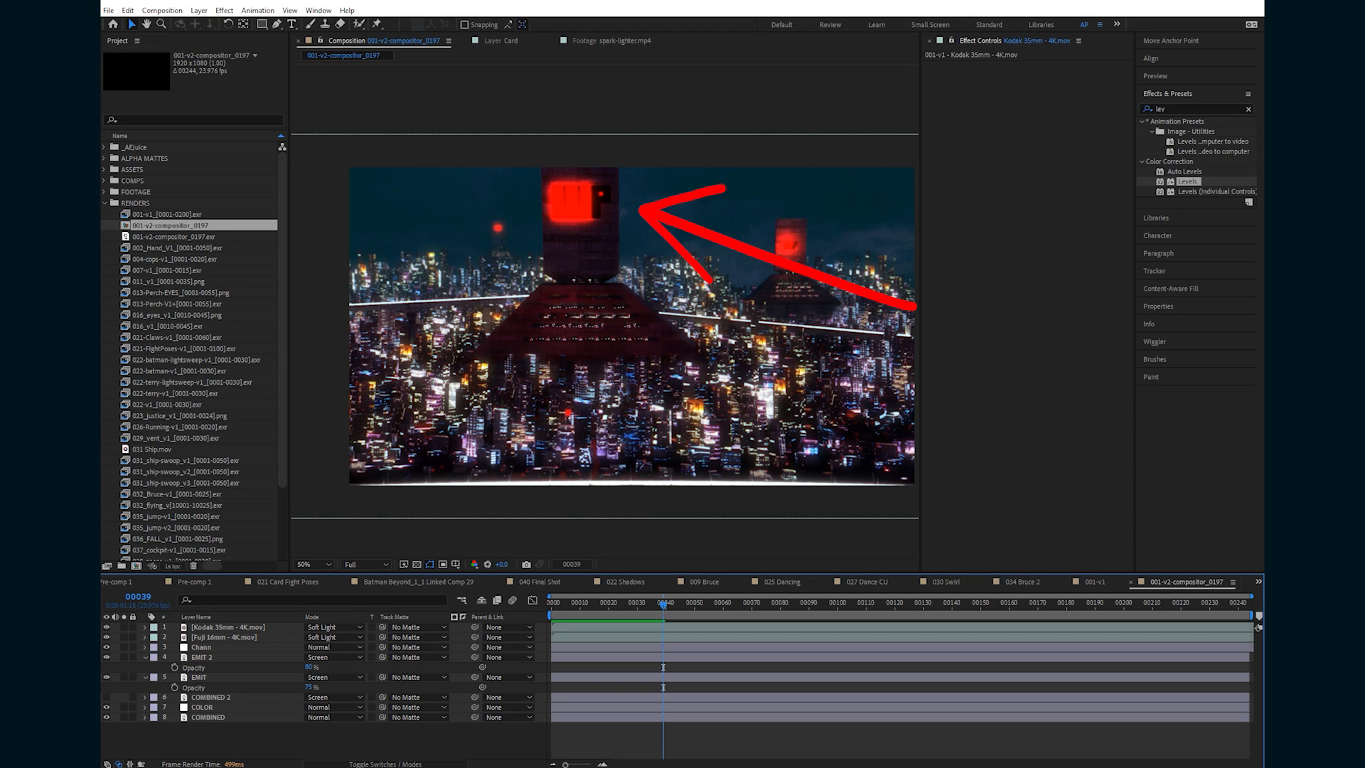
{"action": "key", "text": "space"}
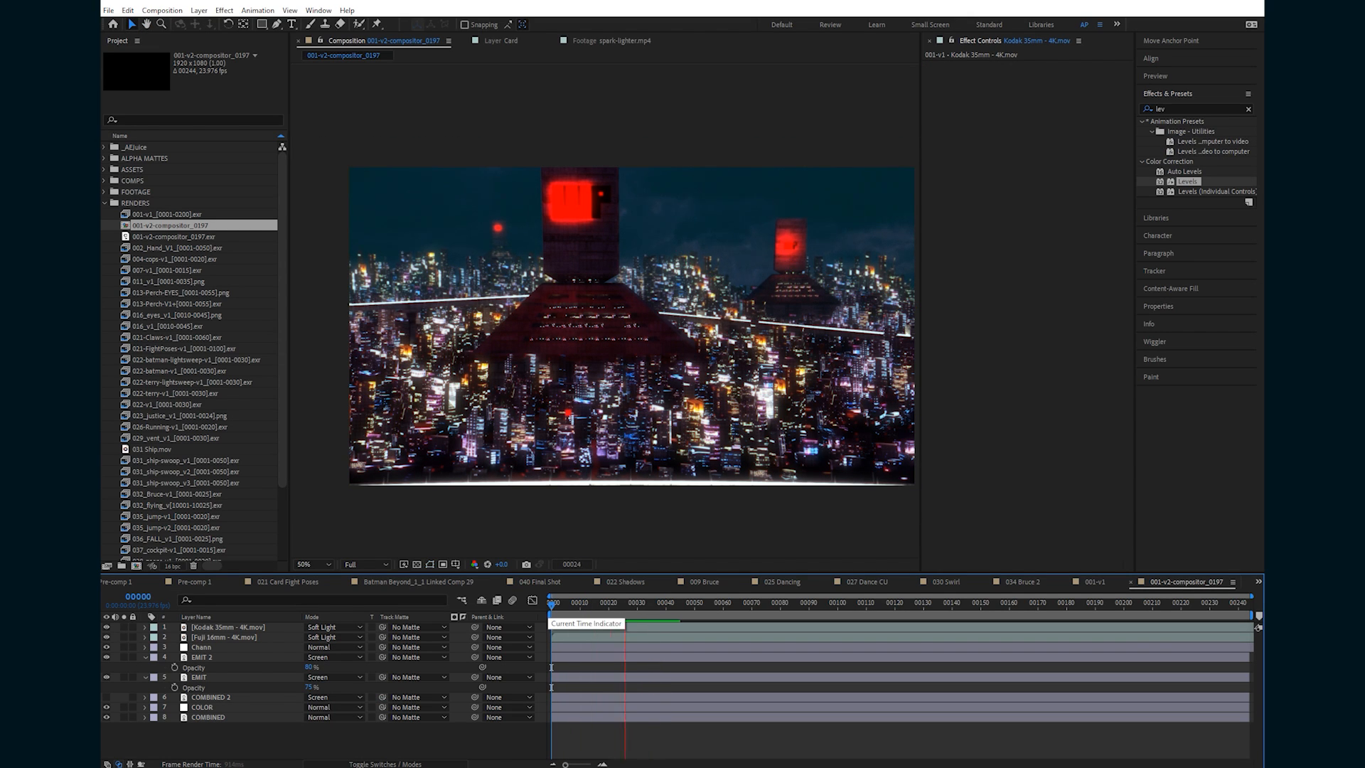
{"action": "key", "text": "space"}
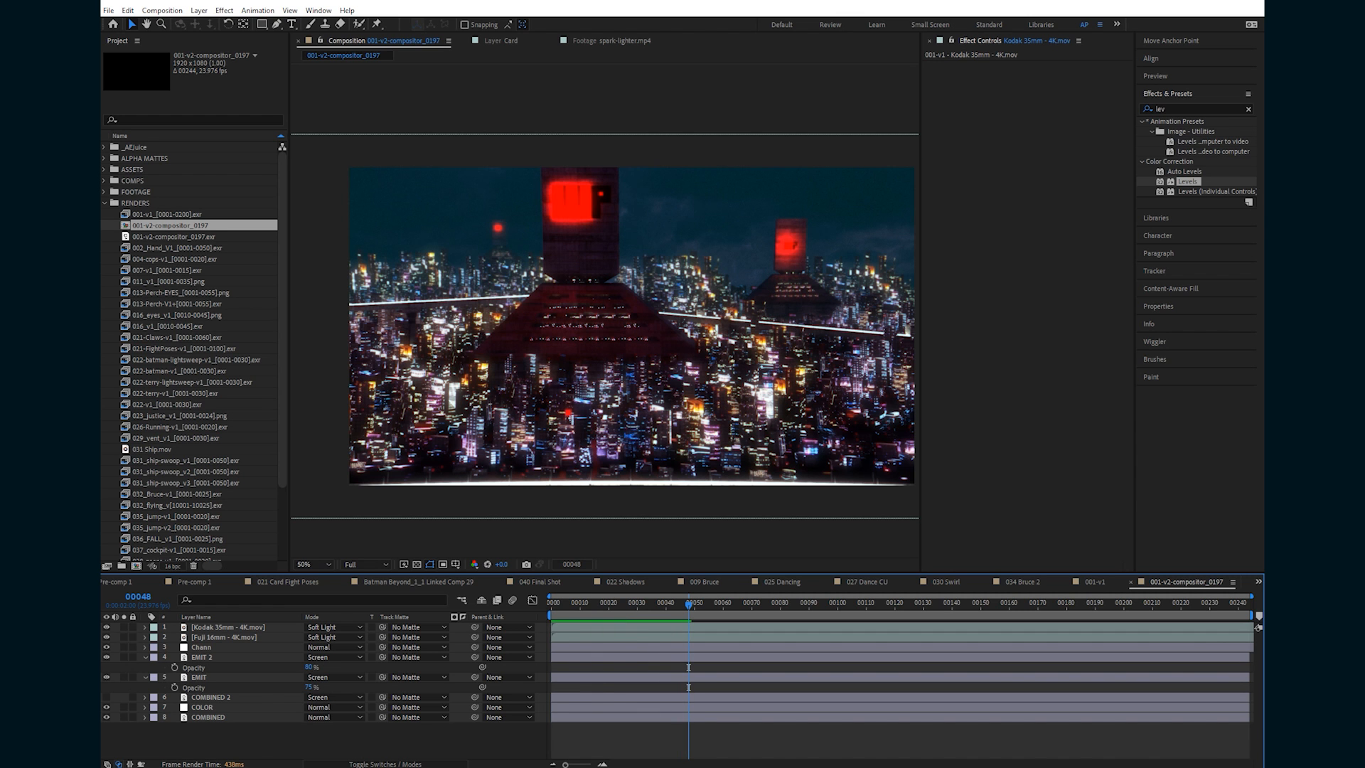
Set the Channel Blur's Red Blurriness to 3 on the Chann layer.
{"action": "key", "text": "period"}
{"action": "key", "text": "period"}
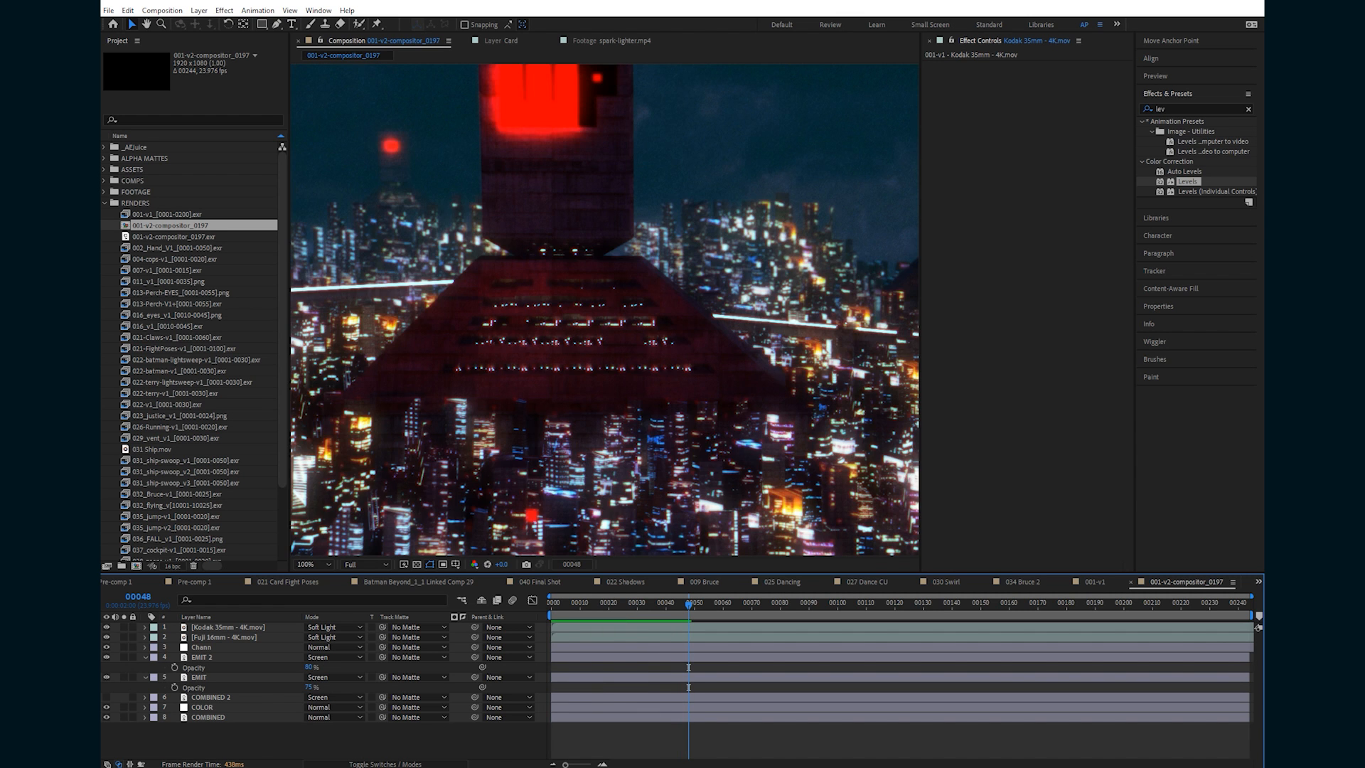
{"action": "left_click", "coordinate": [202, 647]}
{"action": "left_click", "coordinate": [1042, 76]}
{"action": "type", "text": "3"}
{"action": "key", "text": "Return"}
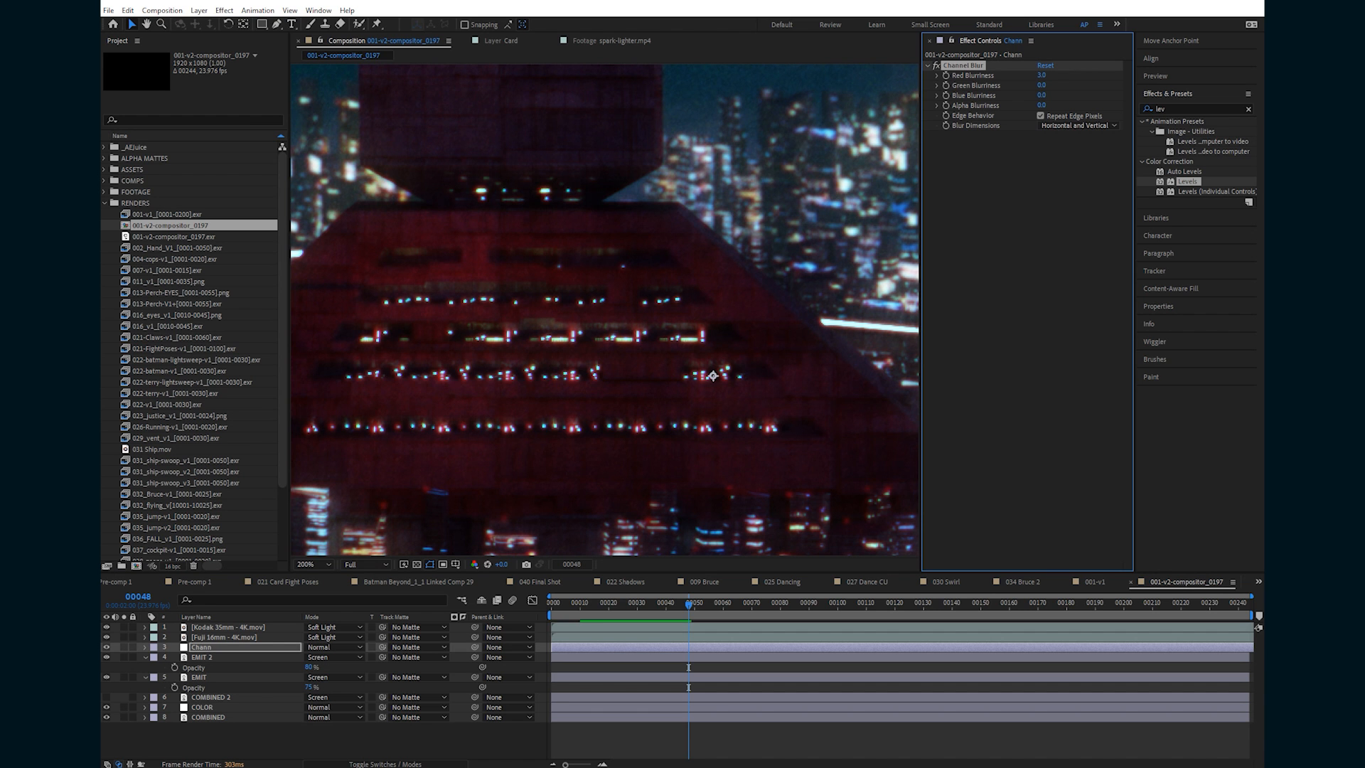
{"action": "key", "text": "comma"}
{"action": "key", "text": "comma"}
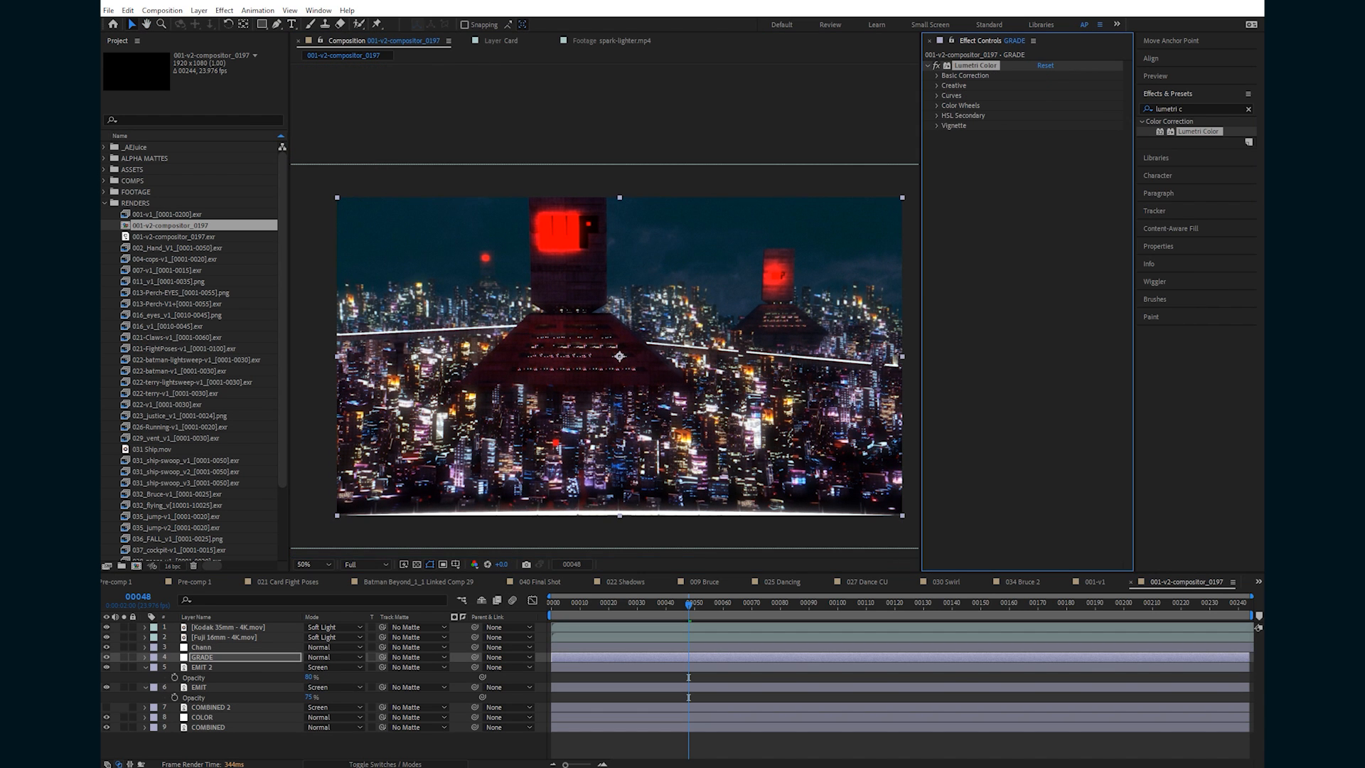
Shift the Midtones and Highlights color wheels slightly in Lumetri Color on the GRADE layer.
{"action": "left_click", "coordinate": [959, 106]}
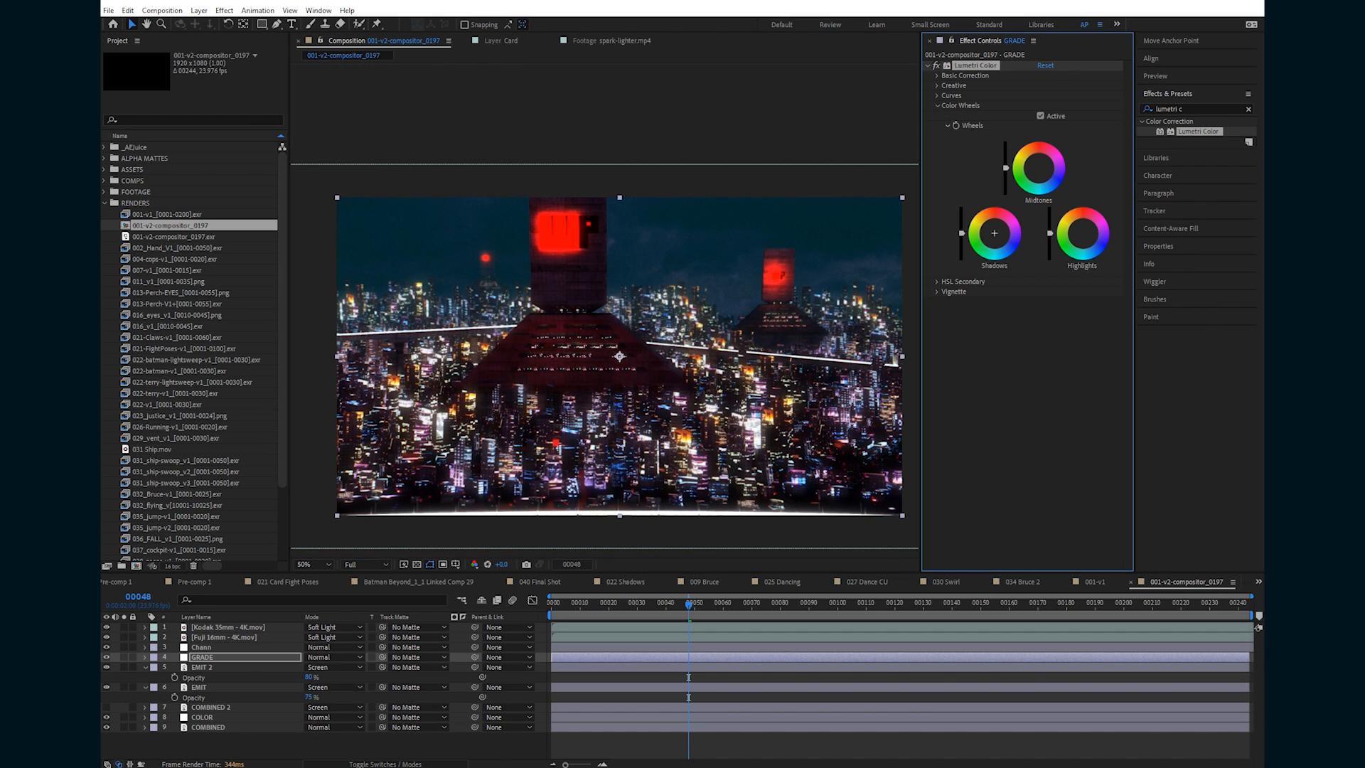
{"action": "left_click_drag", "start_coordinate": [1039, 168], "coordinate": [1037, 175]}
{"action": "left_click_drag", "start_coordinate": [1083, 233], "coordinate": [1085, 229]}
Compare the composite with and without the GRADE layer by repeatedly hiding and showing it.
{"action": "left_click", "coordinate": [107, 658]}
{"action": "left_click", "coordinate": [107, 658]}
{"action": "left_click", "coordinate": [107, 657]}
{"action": "left_click", "coordinate": [107, 658]}
{"action": "left_click", "coordinate": [107, 658]}
{"action": "left_click", "coordinate": [106, 658]}
{"action": "left_click", "coordinate": [107, 658]}
{"action": "left_click", "coordinate": [106, 658]}
{"action": "left_click", "coordinate": [107, 658]}
{"action": "left_click", "coordinate": [107, 657]}
{"action": "left_click", "coordinate": [107, 658]}
{"action": "left_click", "coordinate": [107, 657]}
{"action": "left_click", "coordinate": [106, 658]}
{"action": "left_click", "coordinate": [106, 658]}
{"action": "left_click", "coordinate": [107, 658]}
{"action": "left_click", "coordinate": [106, 657]}
{"action": "left_click", "coordinate": [107, 657]}
{"action": "left_click", "coordinate": [107, 658]}
{"action": "left_click", "coordinate": [106, 658]}
{"action": "left_click", "coordinate": [107, 658]}
{"action": "left_click", "coordinate": [107, 658]}
{"action": "left_click", "coordinate": [107, 657]}
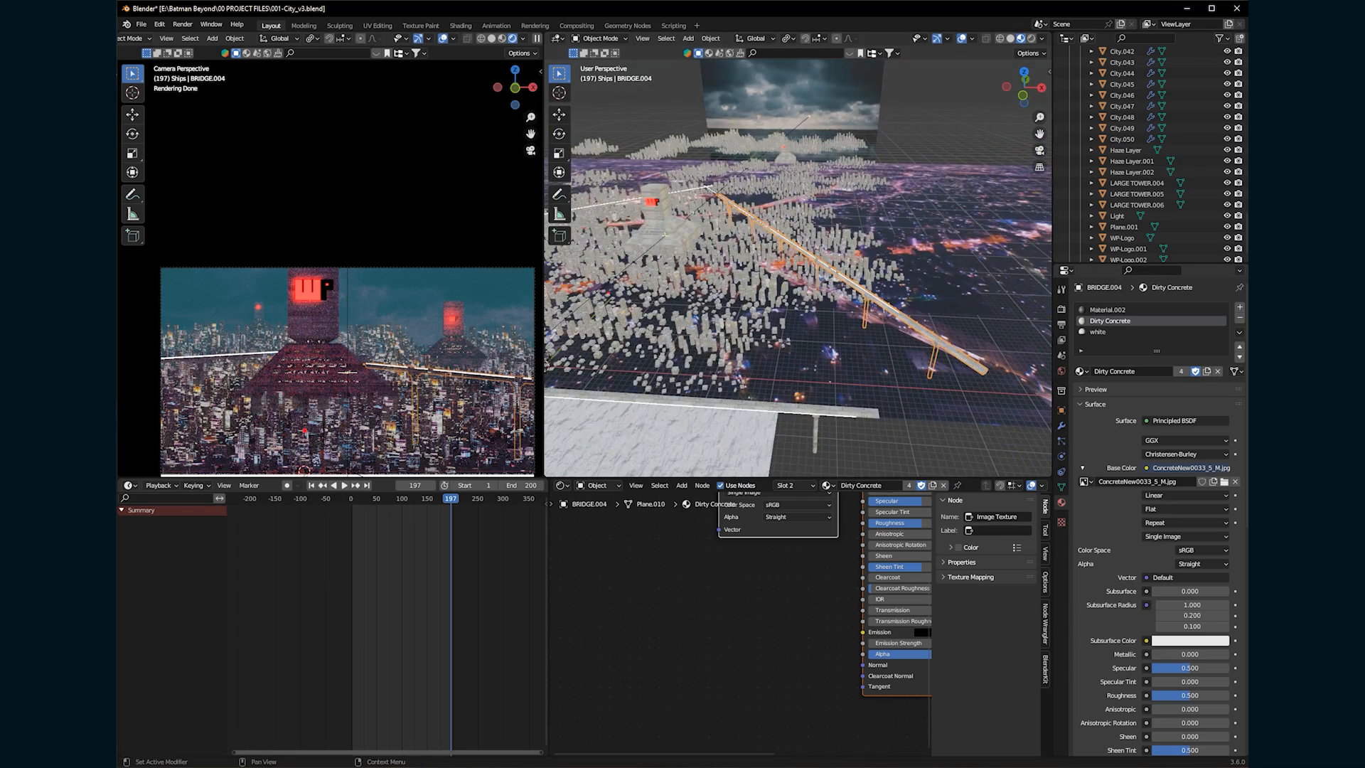
Switch to Blender and, in top view, duplicate a bridge with its light strip, moving the copy about -2.9 m in X and -49 m in Y.
{"action": "middle_click_drag", "start_coordinate": [818, 305], "coordinate": [754, 284], "text": "ctrl"}
{"action": "left_click", "coordinate": [782, 304], "text": "shift"}
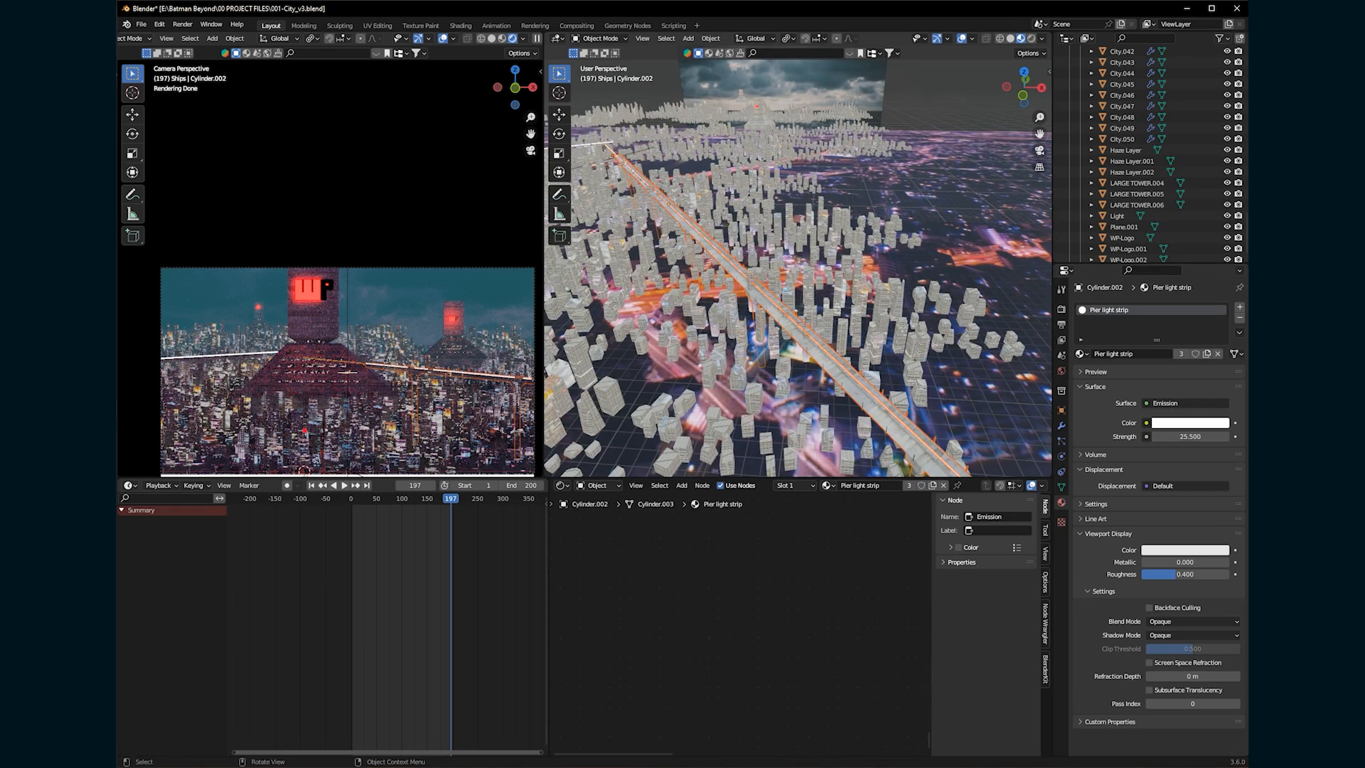
{"action": "scroll", "coordinate": [798, 266], "scroll_direction": "down", "scroll_amount": 3}
{"action": "key", "text": "KP_7"}
{"action": "middle_click_drag", "start_coordinate": [797, 285], "coordinate": [825, 252], "text": "shift"}
{"action": "scroll", "coordinate": [825, 252], "scroll_direction": "down", "scroll_amount": 1}
{"action": "key", "text": "shift+d"}
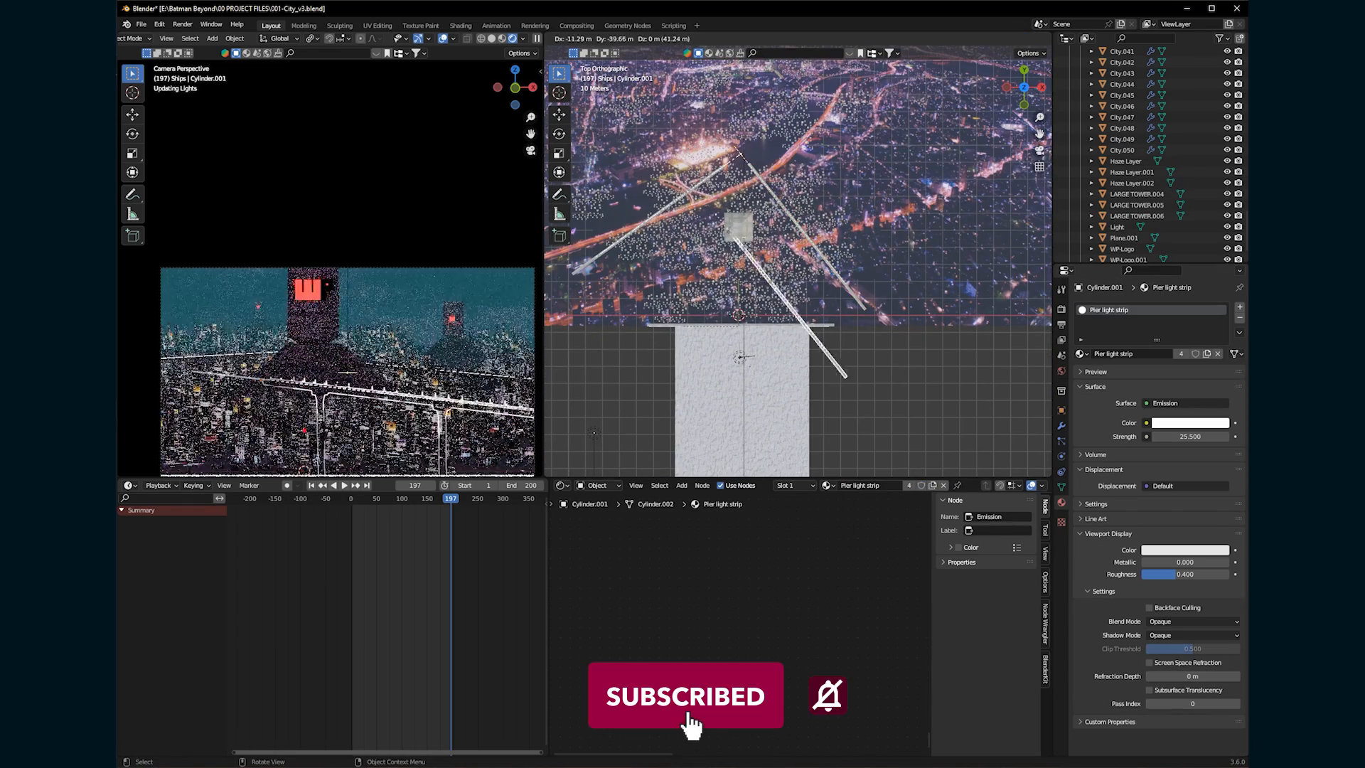
{"action": "left_click", "coordinate": [842, 377]}
{"action": "key", "text": "r"}
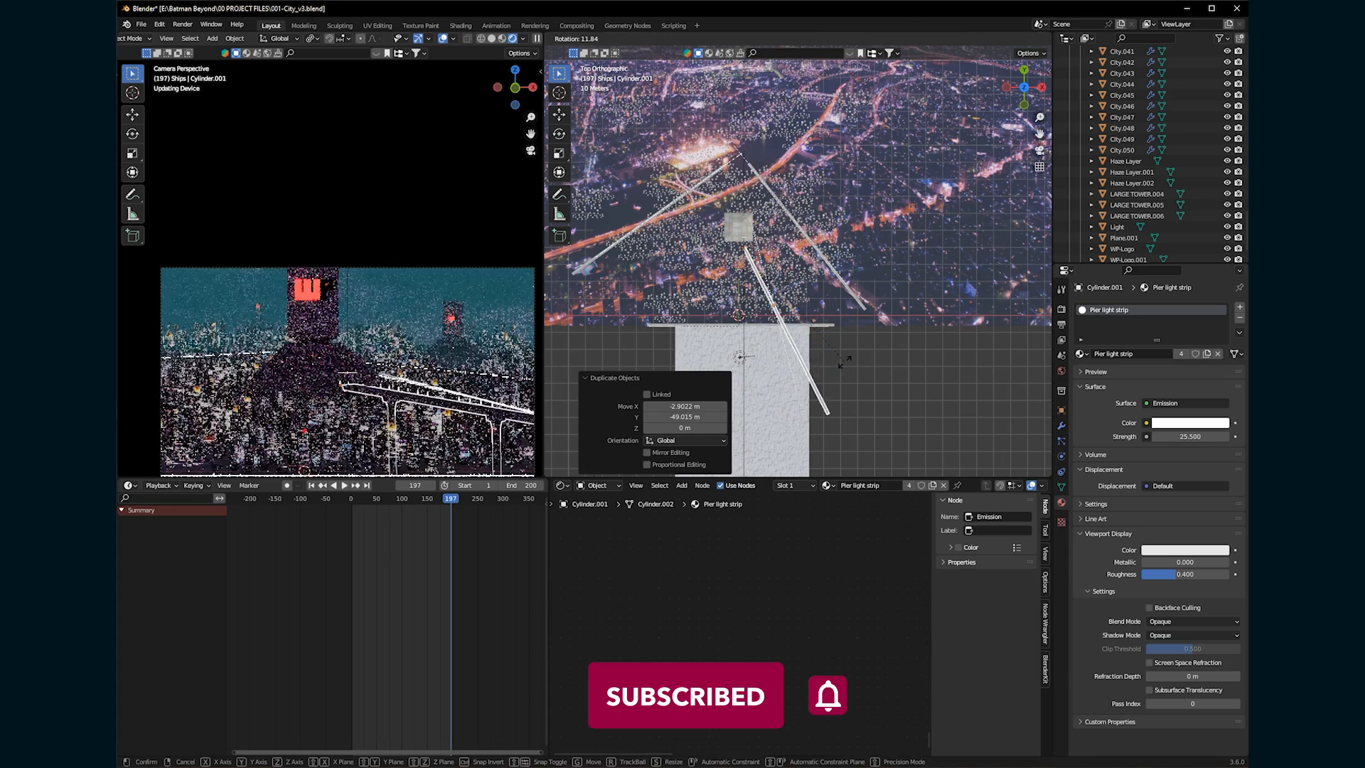
{"action": "left_click", "coordinate": [844, 362]}
{"action": "key", "text": "ctrl+z"}
Rotate the copied bridge by -22.5° and scale it down to about 0.5.
{"action": "scroll", "coordinate": [797, 261], "scroll_direction": "up", "scroll_amount": 7}
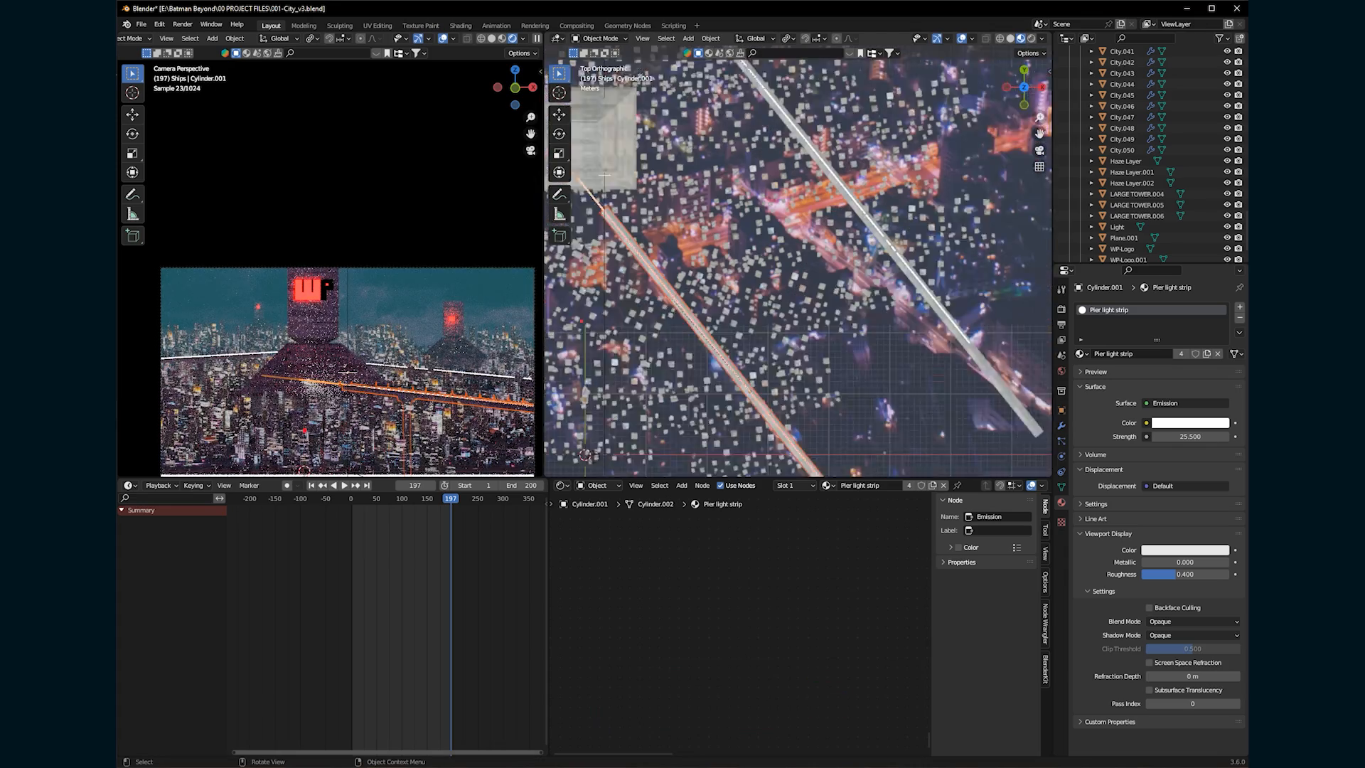
{"action": "scroll", "coordinate": [604, 175], "scroll_direction": "up", "scroll_amount": 3}
{"action": "left_click", "coordinate": [695, 388]}
{"action": "key", "text": "r"}
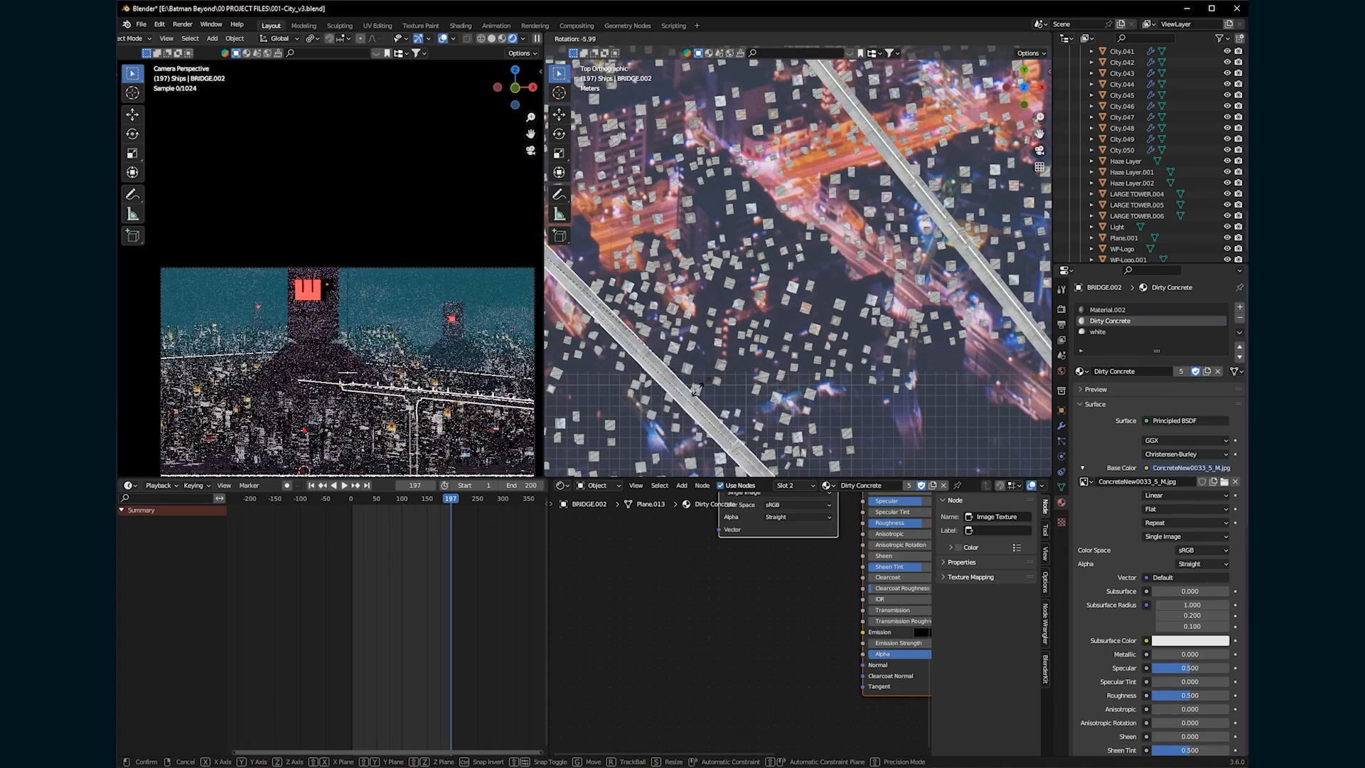
{"action": "left_click", "coordinate": [747, 314]}
{"action": "scroll", "coordinate": [747, 314], "scroll_direction": "down", "scroll_amount": 8}
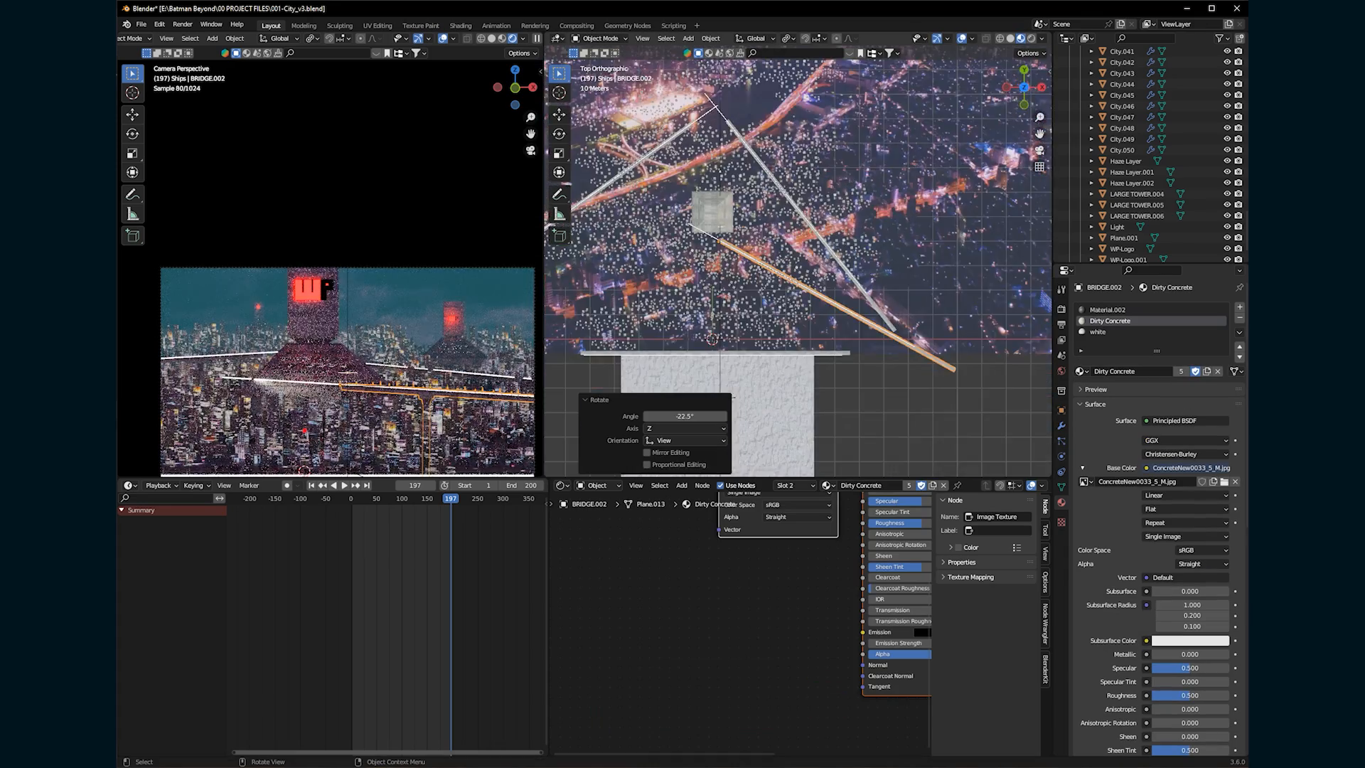
{"action": "key", "text": "s"}
{"action": "left_click", "coordinate": [852, 347]}
Rotate the scaled bridge about 30° and reposition it so it runs from the main tower's base toward the camera.
{"action": "key", "text": "r"}
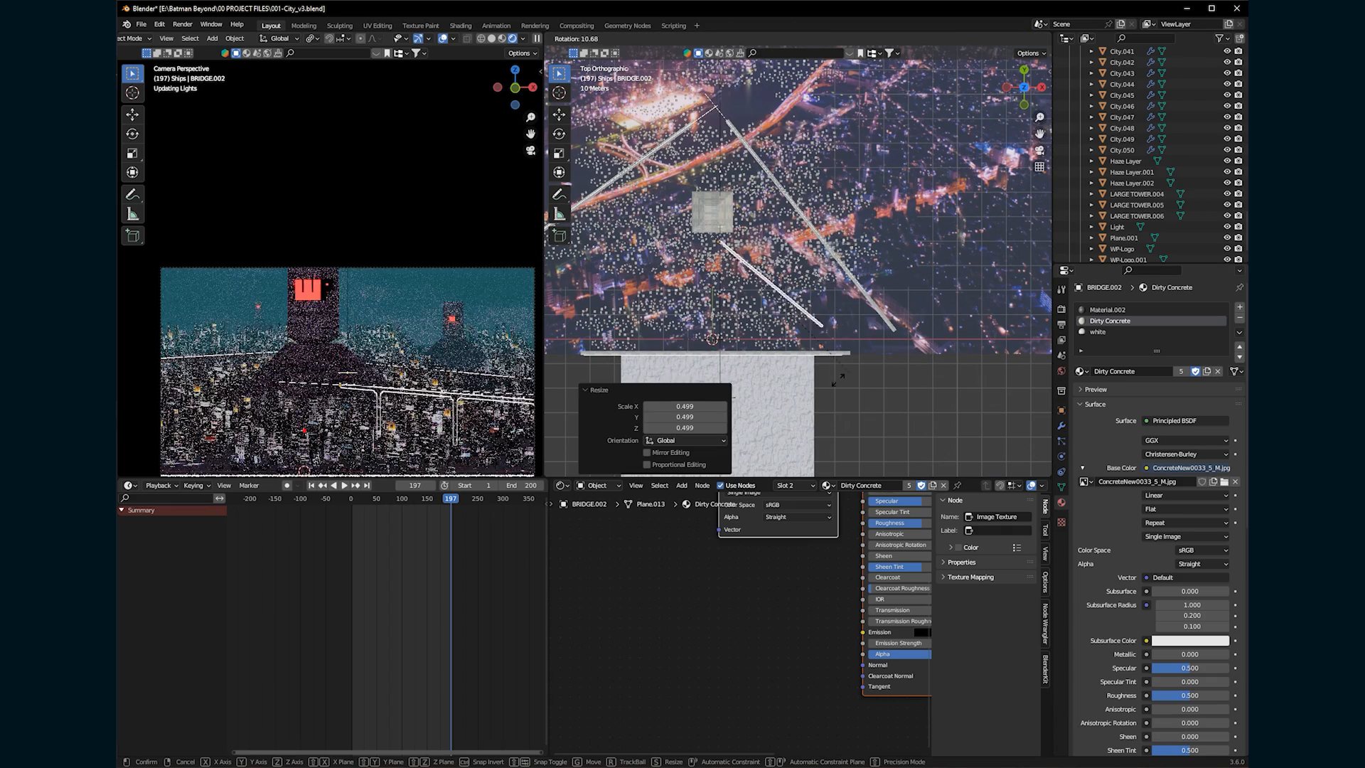
{"action": "left_click", "coordinate": [849, 371]}
{"action": "key", "text": "g"}
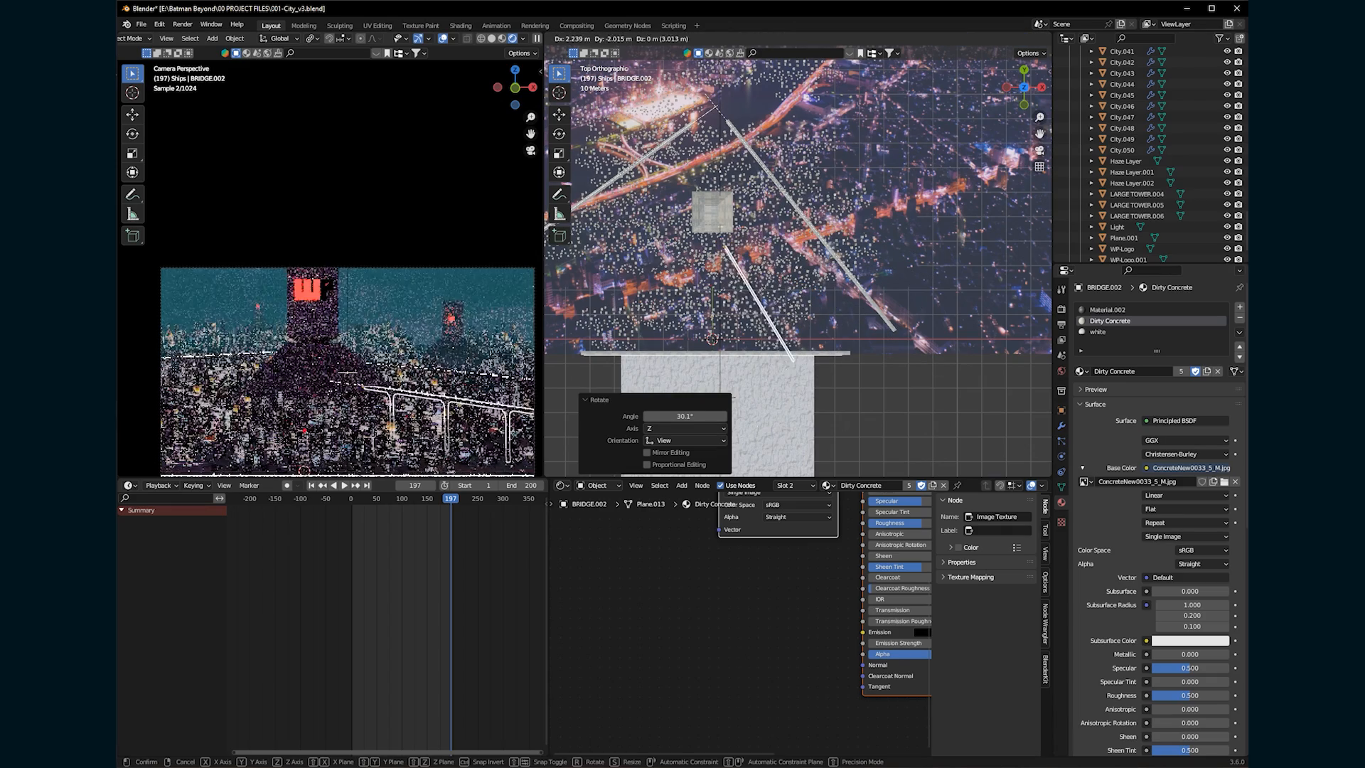
{"action": "left_click", "coordinate": [844, 387]}
{"action": "key", "text": "r"}
{"action": "left_click", "coordinate": [836, 396]}
Move the bridge about -1.23 m in X and -1.18 m in Z in front view, and align it with the tower's corner in top view.
{"action": "key", "text": "KP_1"}
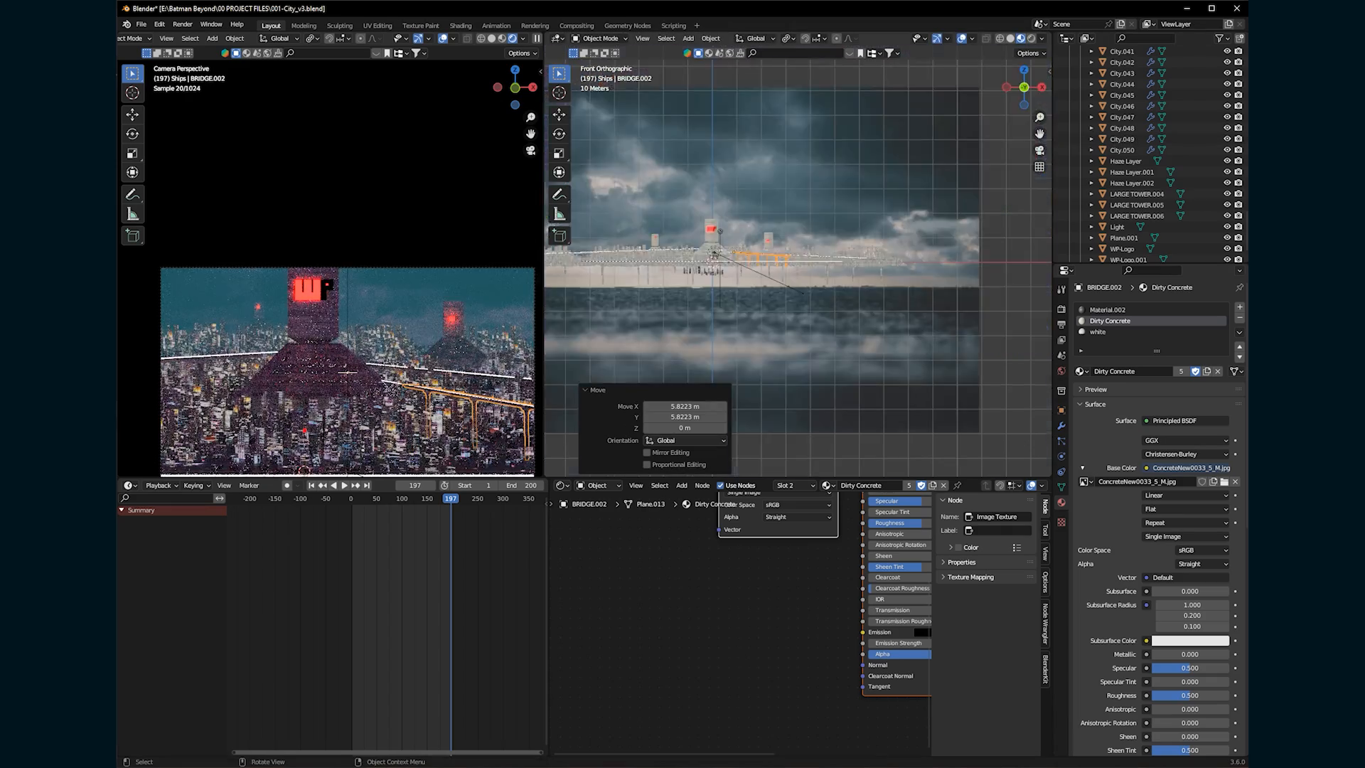
{"action": "scroll", "coordinate": [739, 256], "scroll_direction": "up", "scroll_amount": 9}
{"action": "key", "text": "g"}
{"action": "middle_click_drag", "start_coordinate": [696, 241], "coordinate": [814, 356], "text": "shift"}
{"action": "left_click", "coordinate": [810, 285]}
{"action": "key", "text": "KP_7"}
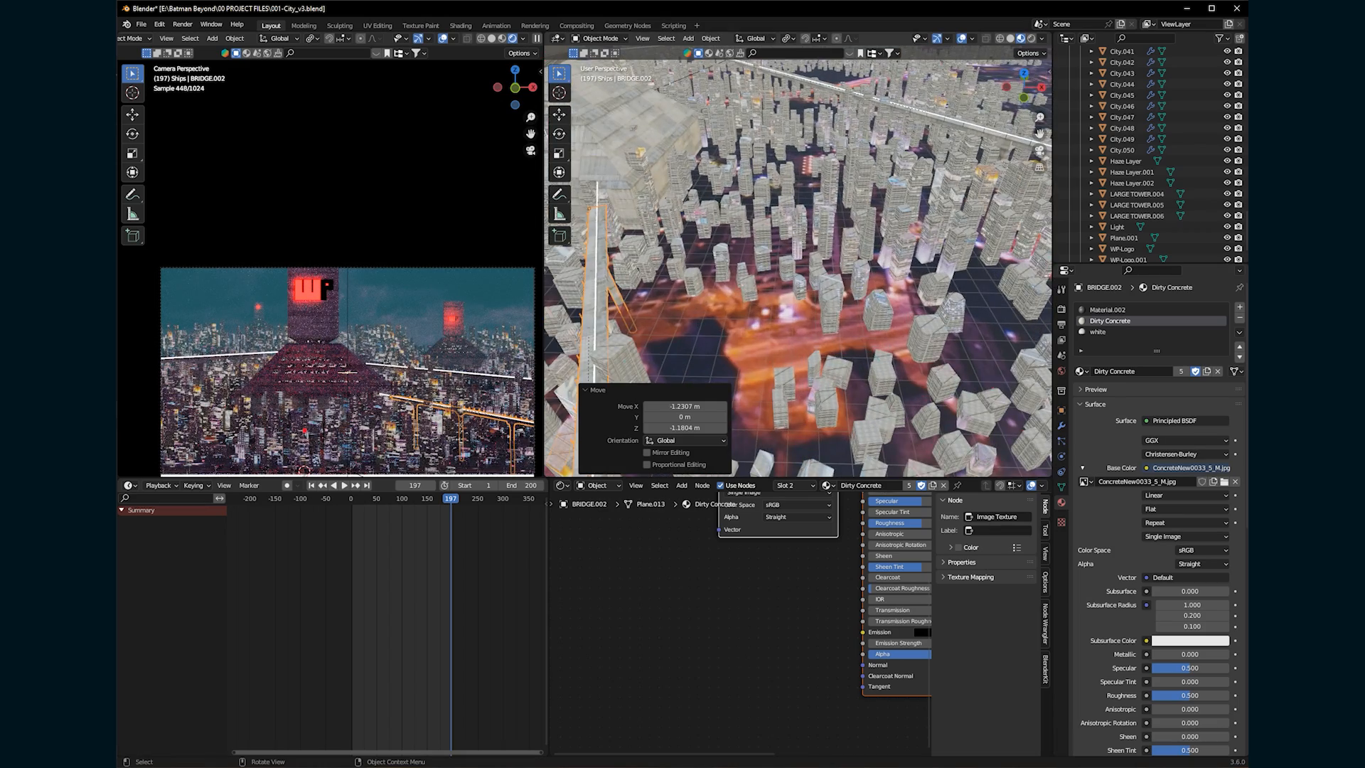
{"action": "key", "text": "g"}
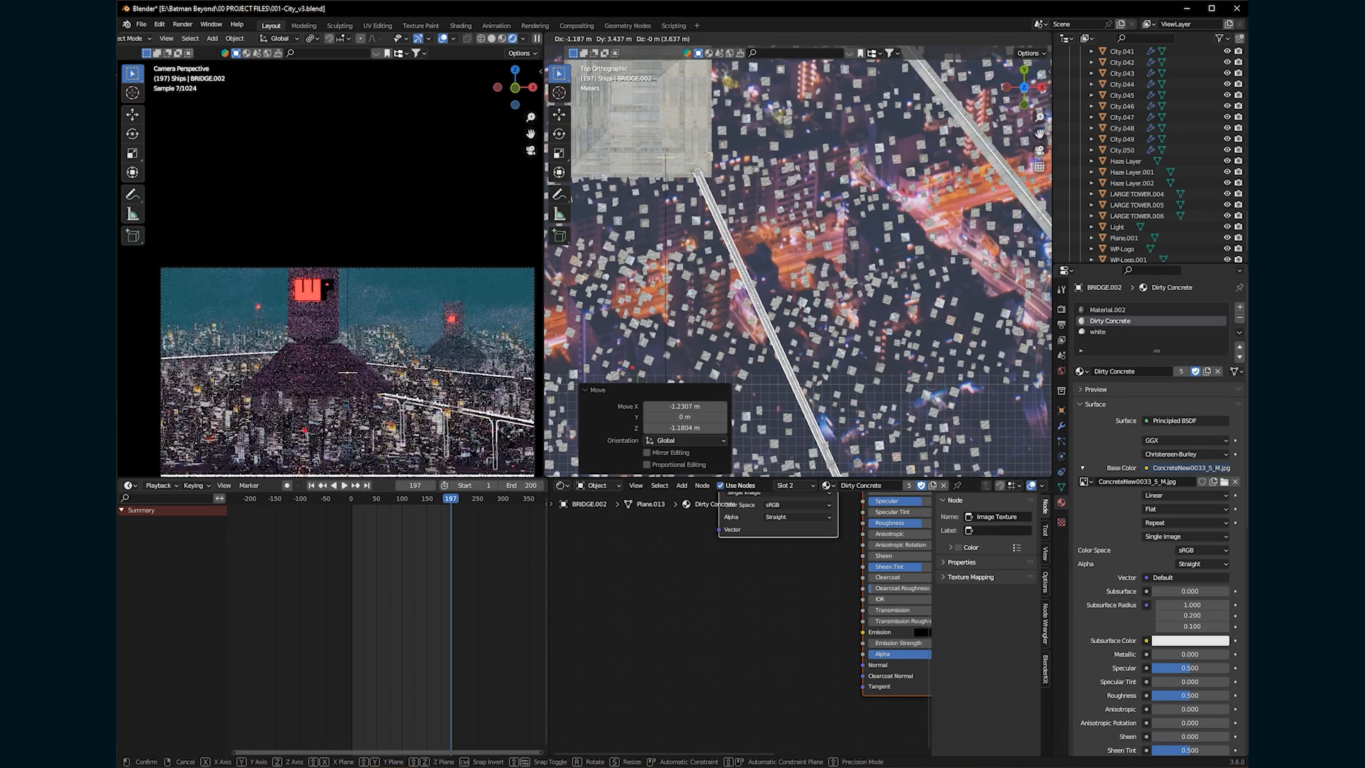
{"action": "left_click", "coordinate": [809, 345]}
Rotate another copy of the bridge by 112° in top view and move it about 1.18 m in X and -0.85 m in Z in front view.
{"action": "left_click", "coordinate": [879, 356]}
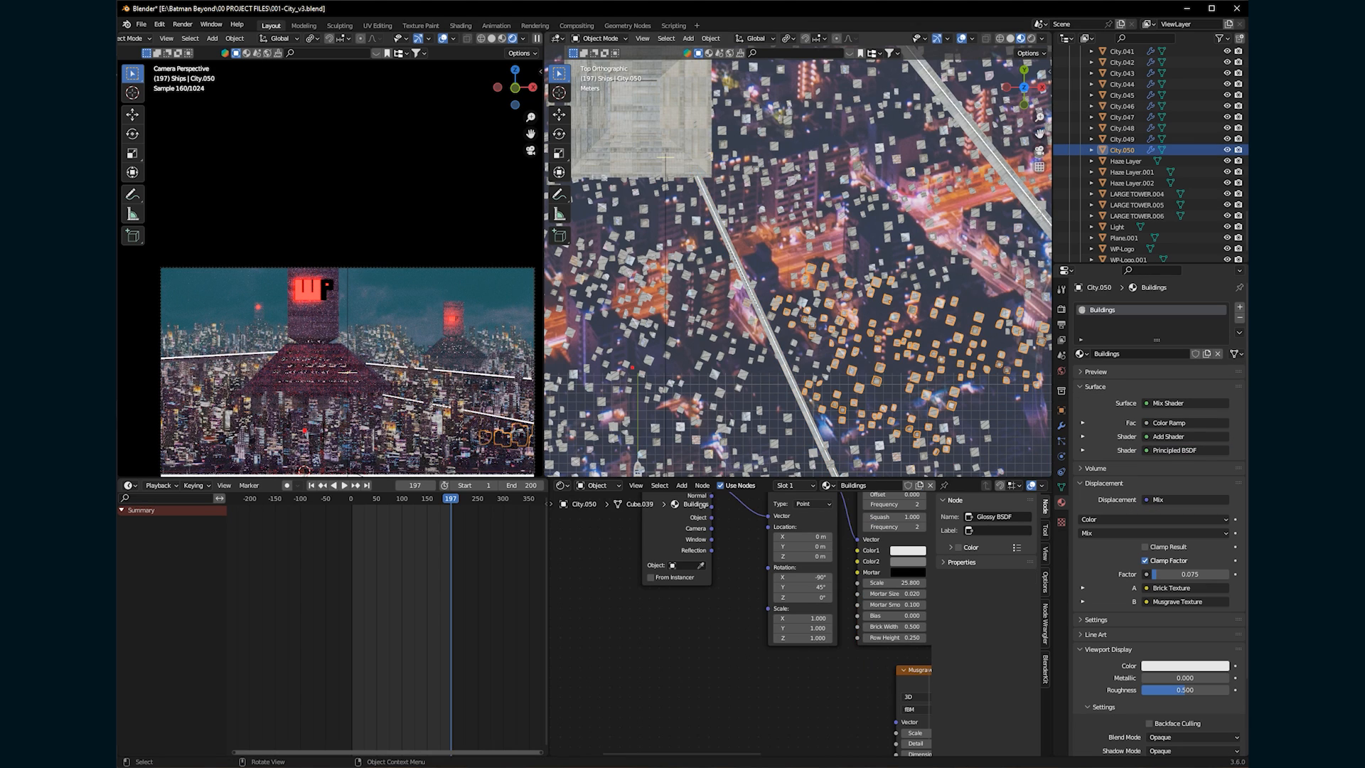
{"action": "left_click", "coordinate": [784, 363]}
{"action": "left_click", "coordinate": [784, 363]}
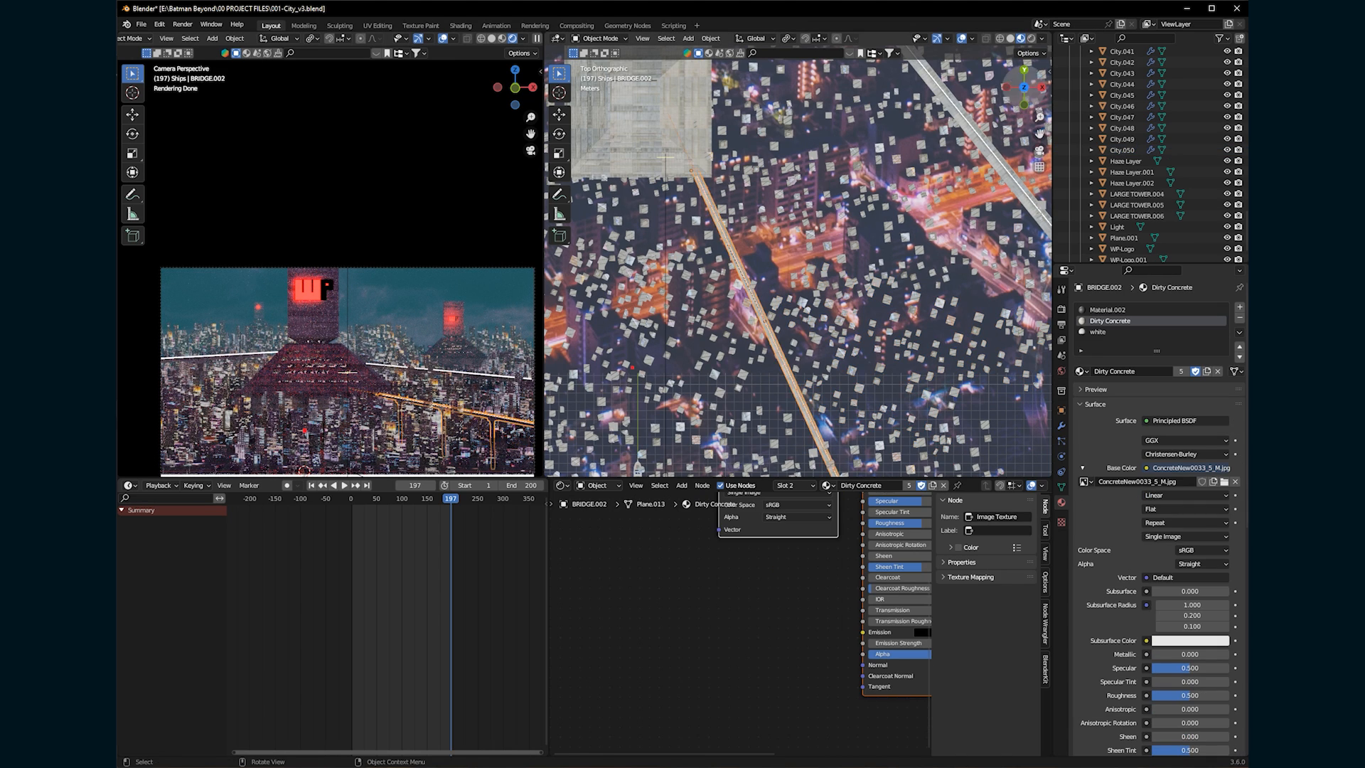
{"action": "key", "text": "r"}
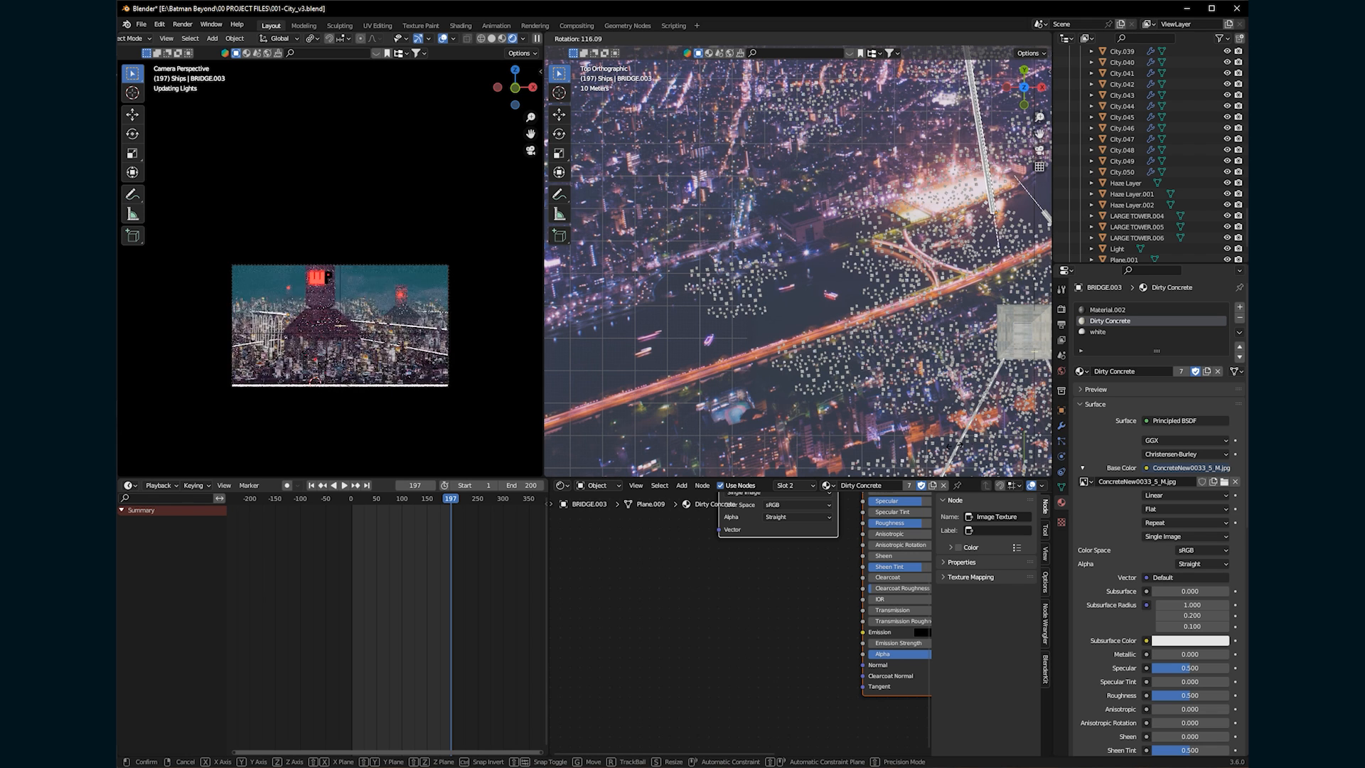
{"action": "key", "text": "Return"}
{"action": "left_click", "coordinate": [1023, 104]}
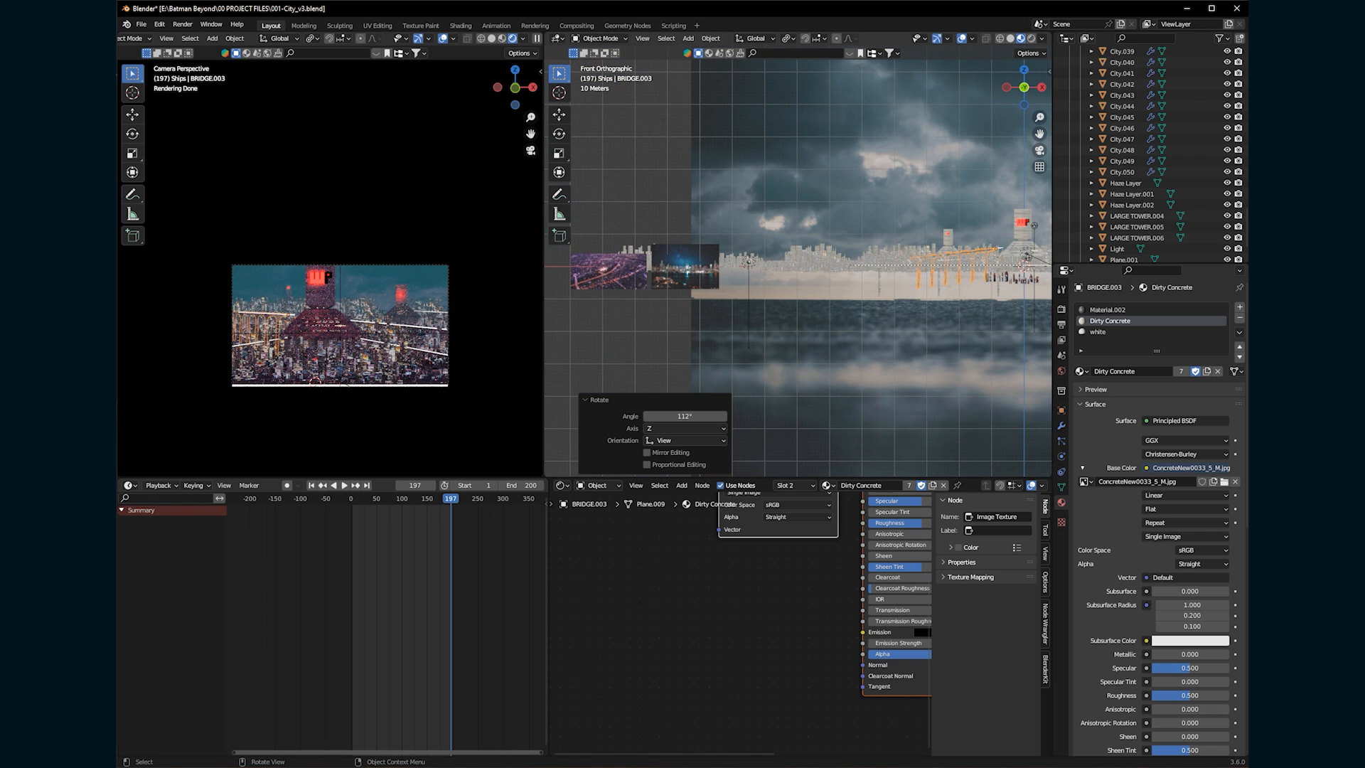
{"action": "key", "text": "g"}
{"action": "key", "text": "Return"}
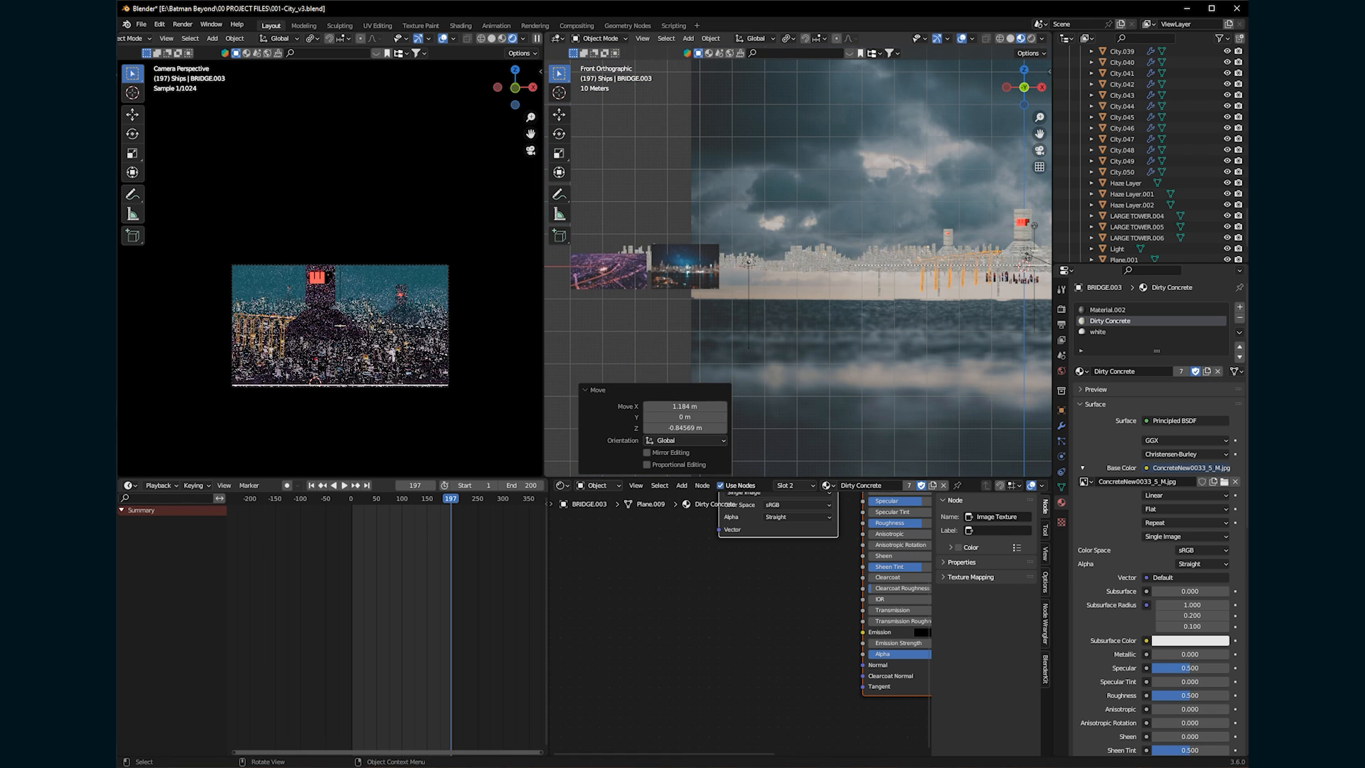
Select the building cluster beside the main tower and hide it in both viewport and renders.
{"action": "left_click", "coordinate": [924, 284]}
{"action": "middle_click_drag", "start_coordinate": [1045, 250], "coordinate": [841, 349], "text": "shift"}
{"action": "left_click", "coordinate": [841, 349]}
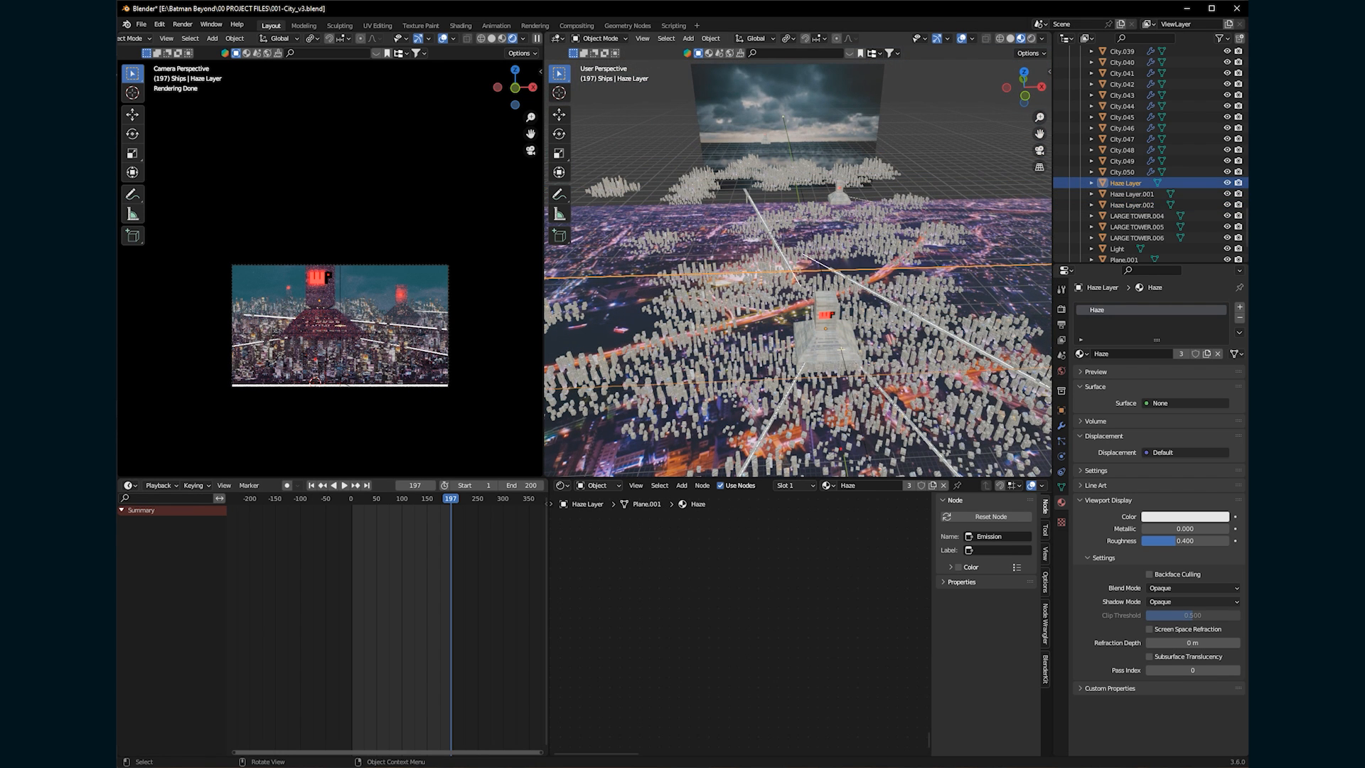
{"action": "left_click", "coordinate": [972, 345]}
{"action": "key", "text": "KP_Decimal"}
{"action": "left_click", "coordinate": [1227, 148]}
{"action": "left_click", "coordinate": [1238, 149]}
Add the KB3D_SVB_BldgLG_E high-rise asset from the Kitbash catalog beside the distant tower and save the file.
{"action": "scroll", "coordinate": [945, 305], "scroll_direction": "down", "scroll_amount": 4}
{"action": "left_click", "coordinate": [946, 313]}
{"action": "left_click", "coordinate": [945, 312]}
{"action": "middle_click_drag", "start_coordinate": [946, 313], "coordinate": [945, 399]}
{"action": "left_click", "coordinate": [945, 356]}
{"action": "left_click", "coordinate": [945, 355]}
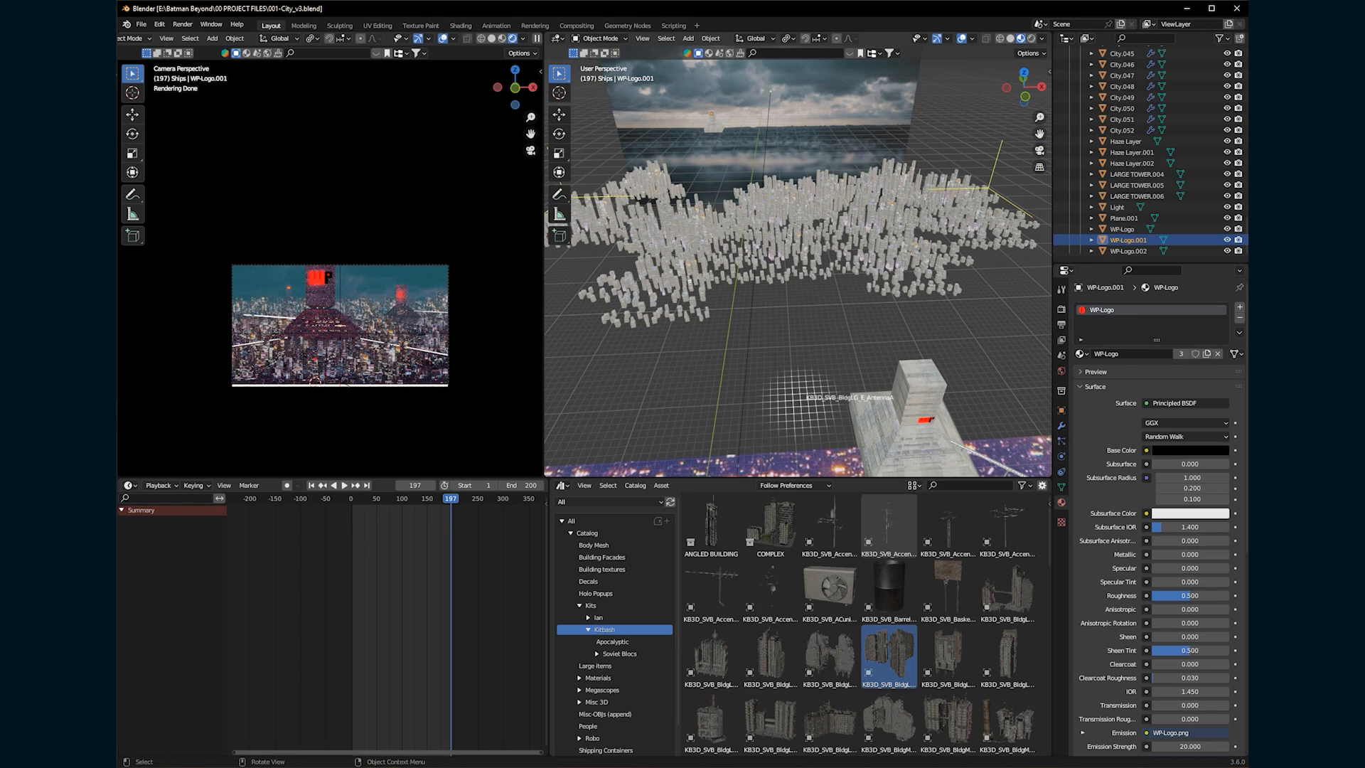
{"action": "left_click_drag", "start_coordinate": [798, 395], "coordinate": [889, 387]}
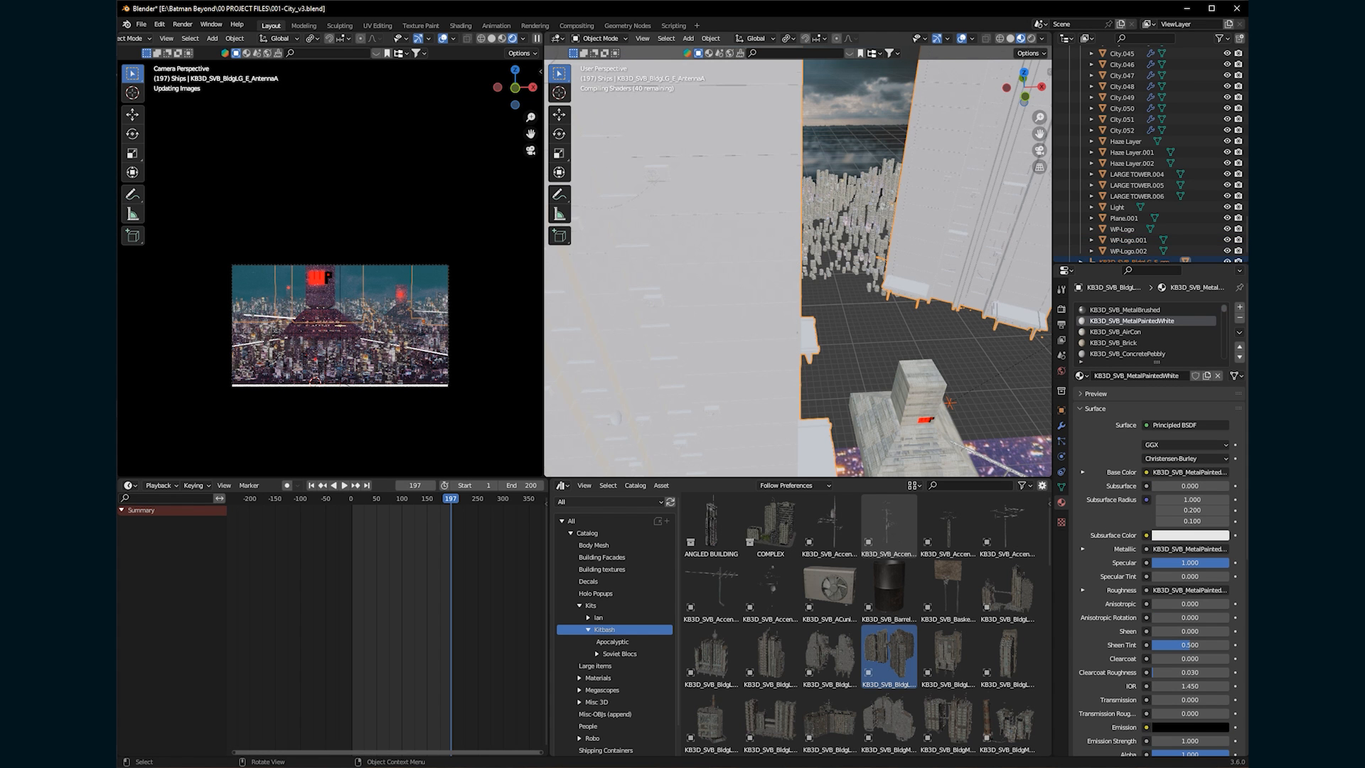
{"action": "key", "text": "ctrl+s"}
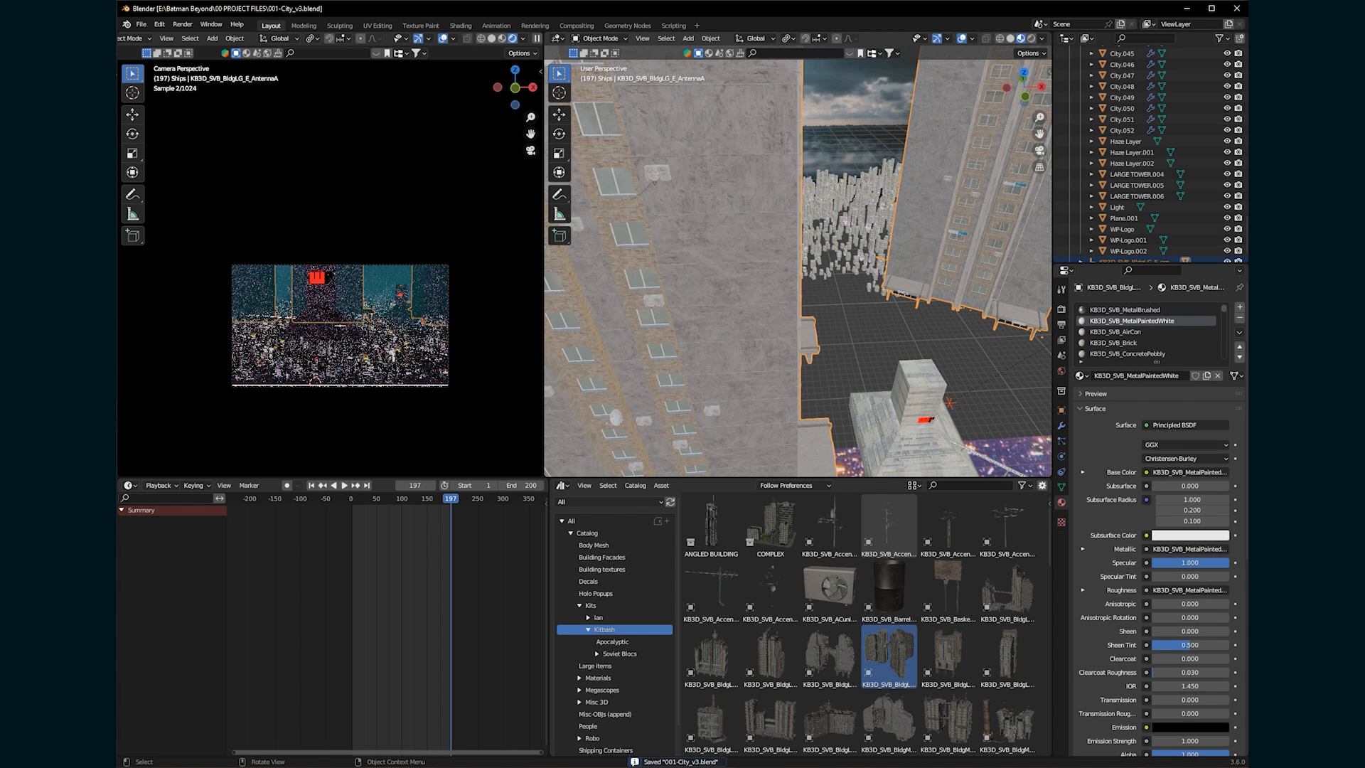
In top view, scale down the high-rise group and move it about -6.66 m in X and -3.51 m in Y onto the distant tower.
{"action": "key", "text": "KP_Decimal"}
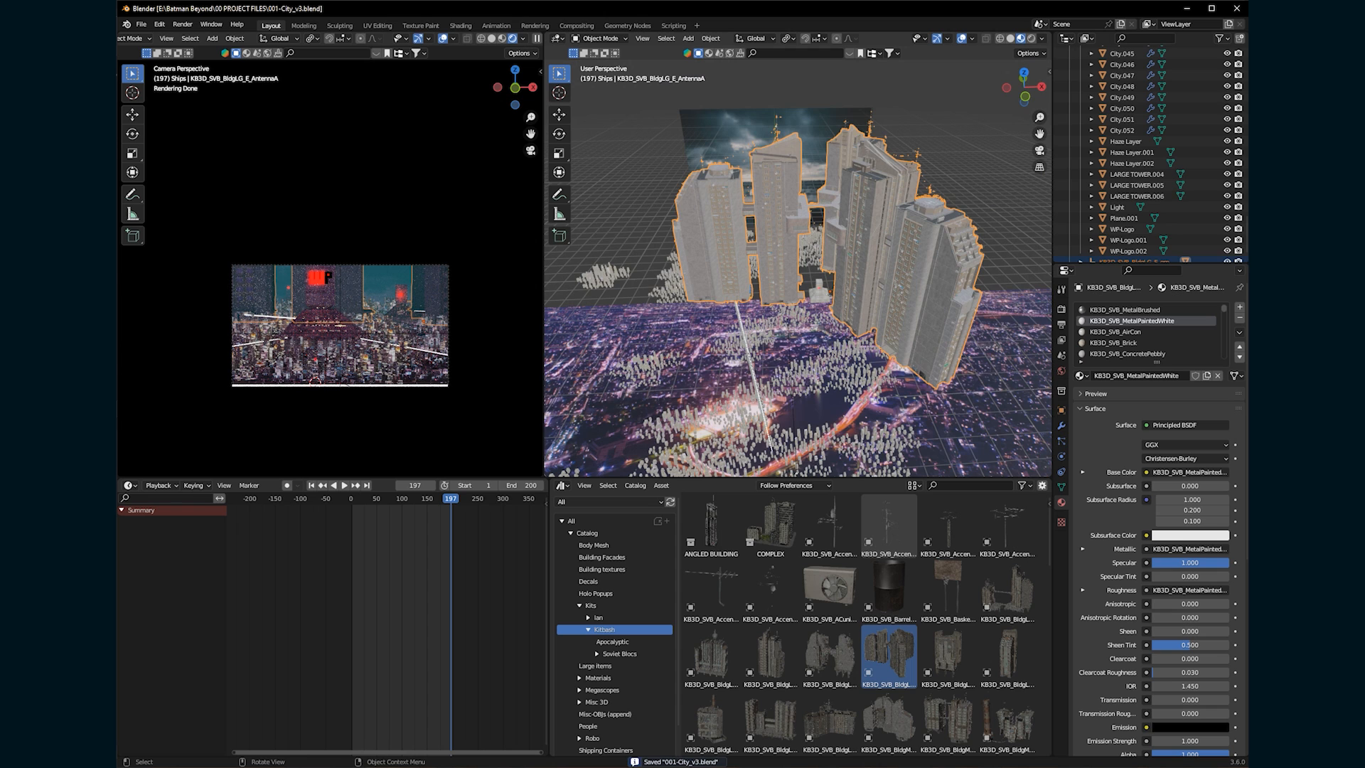
{"action": "key", "text": "KP_7"}
{"action": "key", "text": "s"}
{"action": "left_click", "coordinate": [834, 293]}
{"action": "key", "text": "g"}
{"action": "left_click", "coordinate": [817, 292]}
Scale the high-rise group down further and move it about -0.95 m in X and -0.79 m in Y within the tower's footprint.
{"action": "key", "text": "KP_Decimal"}
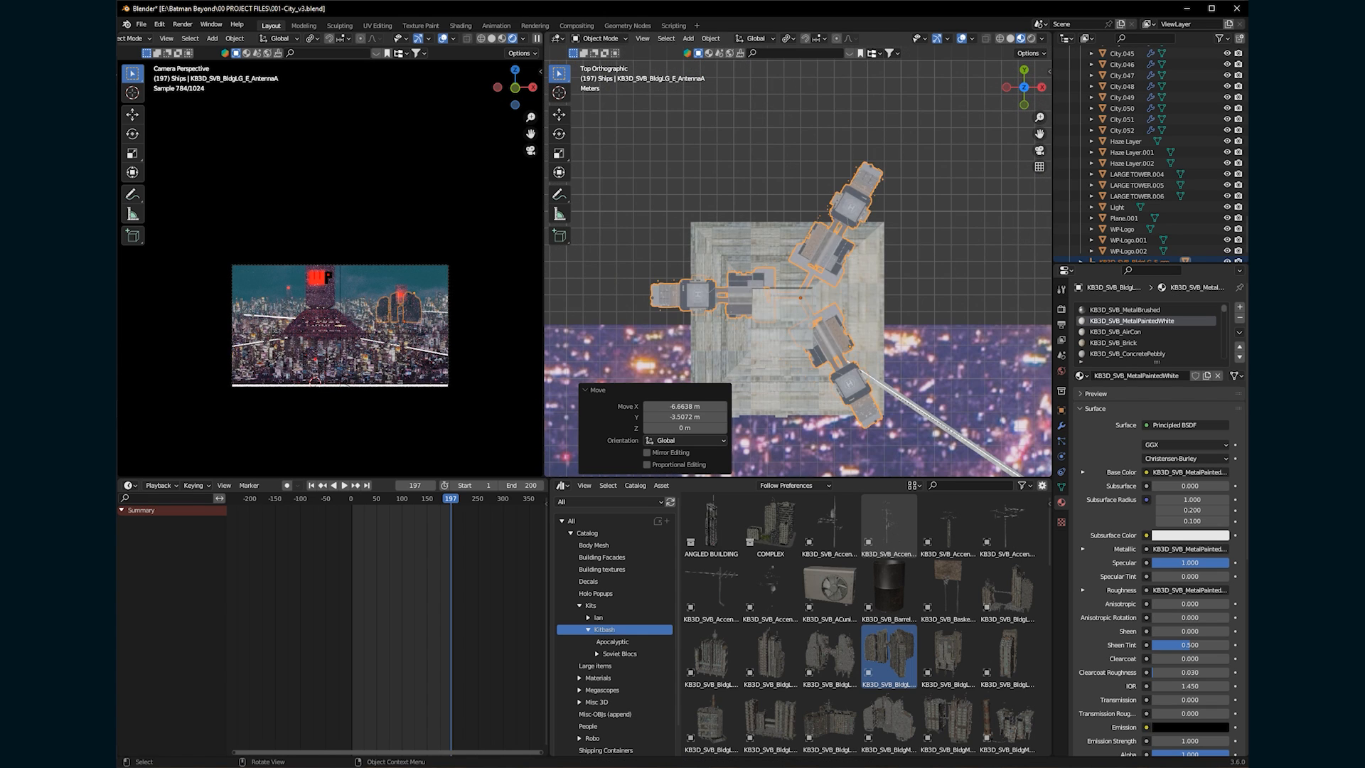
{"action": "key", "text": "s"}
{"action": "left_click", "coordinate": [838, 339]}
{"action": "key", "text": "g"}
{"action": "left_click", "coordinate": [821, 353]}
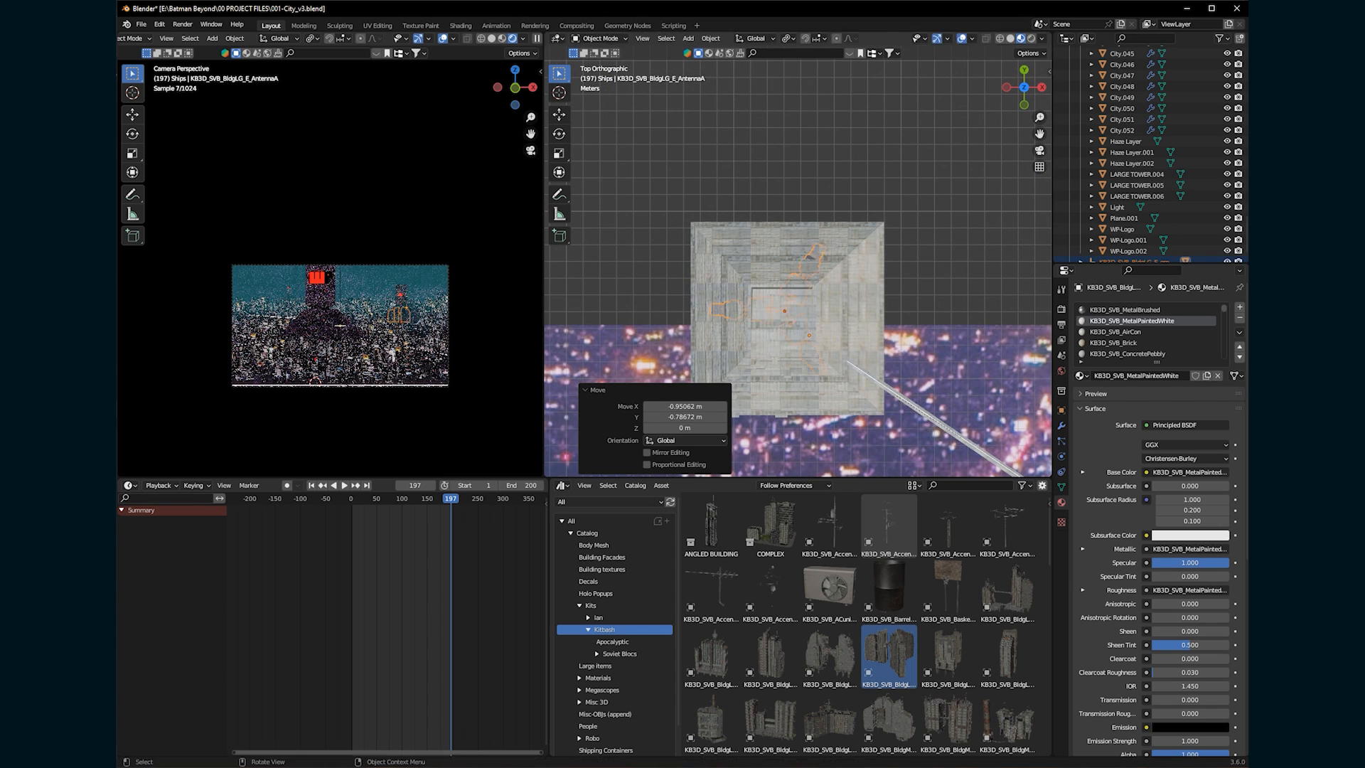
In front view, raise the high-rise group, scale it by 1.93, and move it about 1.7 m in X and -2.6 m in Z.
{"action": "key", "text": "KP_1"}
{"action": "scroll", "coordinate": [831, 398], "scroll_direction": "down", "scroll_amount": 3}
{"action": "key", "text": "g"}
{"action": "left_click", "coordinate": [847, 354]}
{"action": "key", "text": "s"}
{"action": "left_click", "coordinate": [866, 398]}
{"action": "key", "text": "g"}
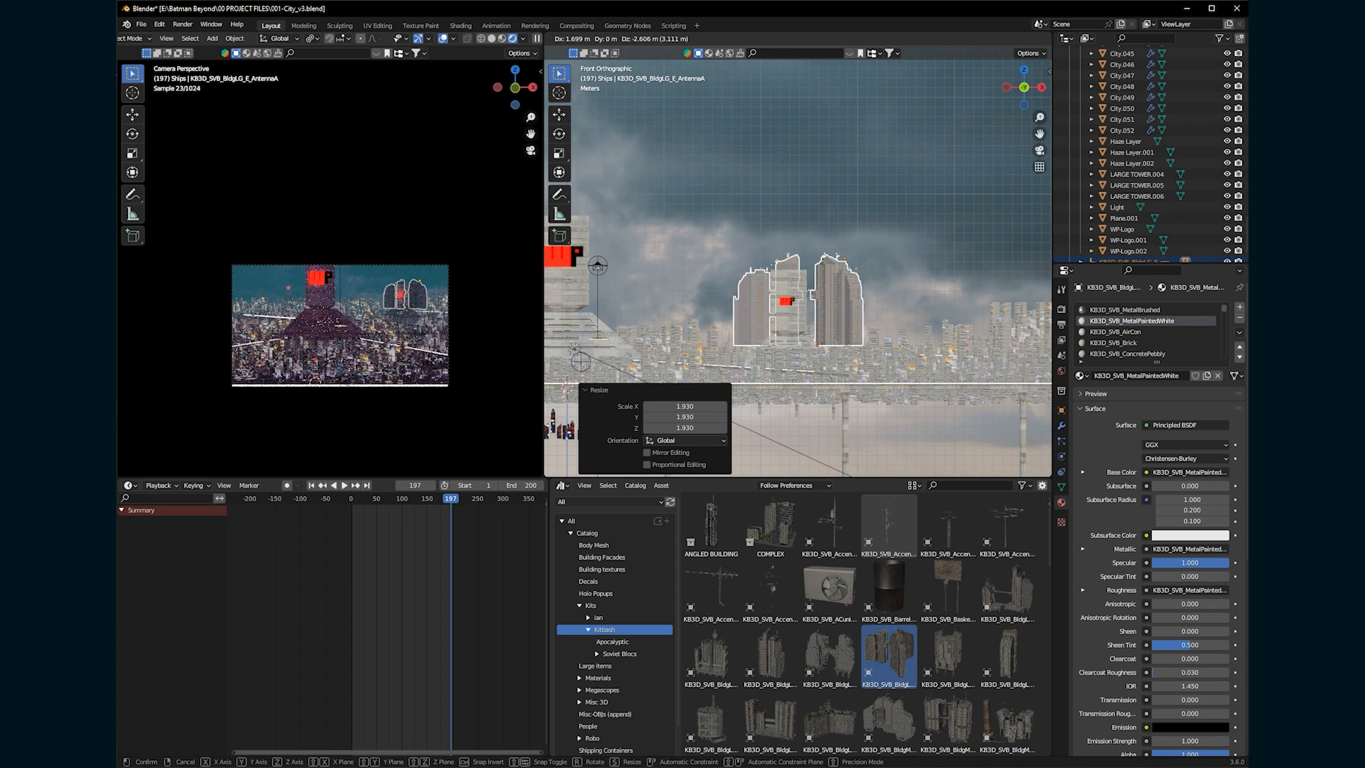
{"action": "left_click", "coordinate": [883, 424]}
Shift the high-rise group in perspective view so it sits over the distant tower's roof.
{"action": "middle_click_drag", "start_coordinate": [883, 384], "coordinate": [881, 466]}
{"action": "key", "text": "g"}
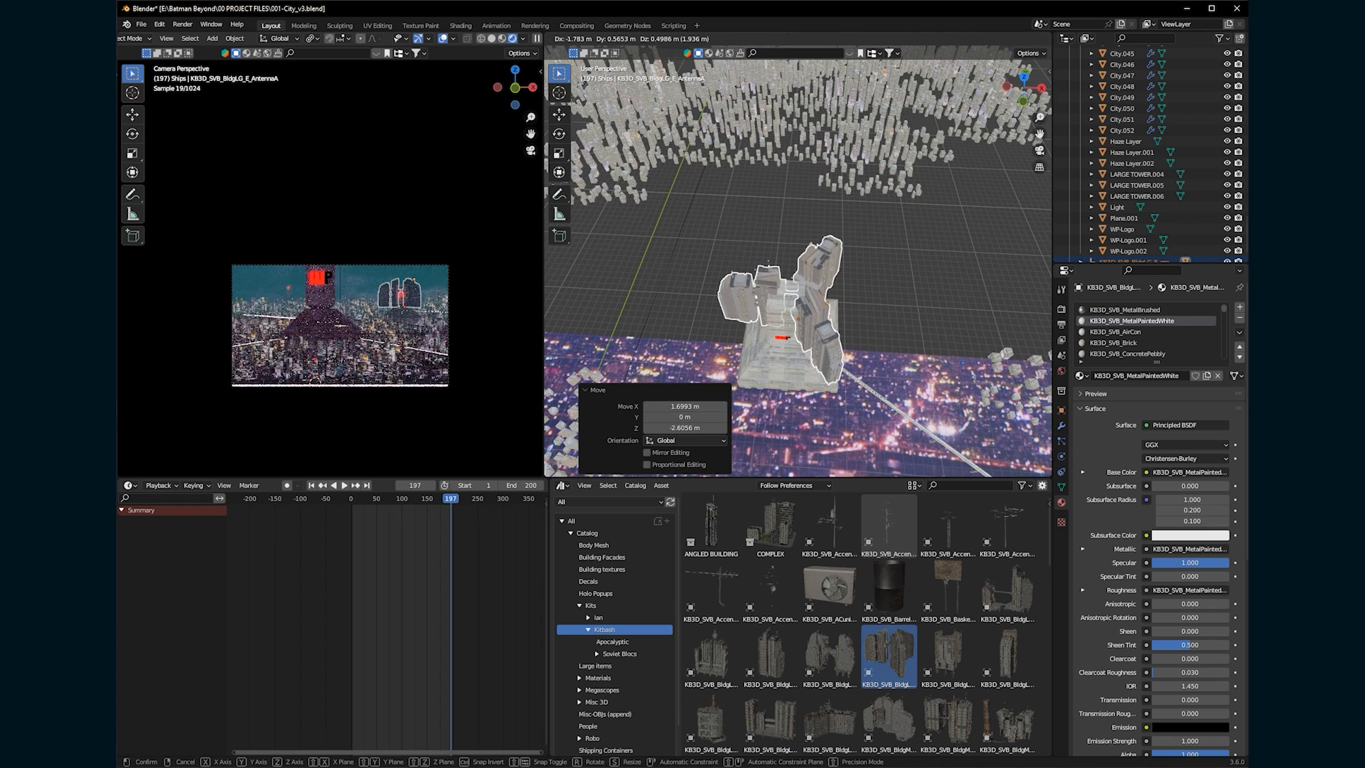
{"action": "left_click", "coordinate": [863, 457]}
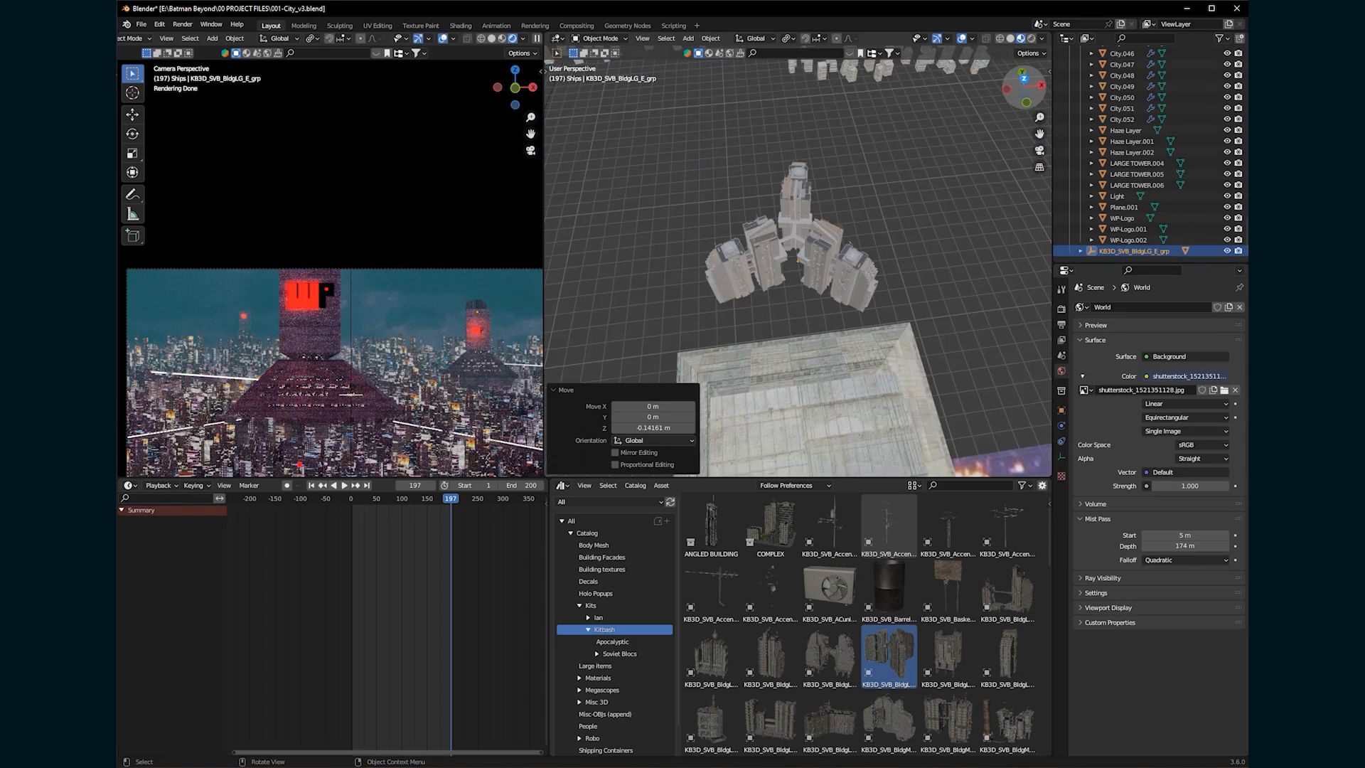
{"action": "scroll", "coordinate": [799, 269], "scroll_direction": "down", "scroll_amount": 1}
{"action": "key", "text": "g"}
{"action": "left_click", "coordinate": [795, 398]}
Scale the high-rise group along Z and enlarge it uniformly by 1.168 to match the tower roof's width.
{"action": "middle_click_drag", "start_coordinate": [795, 398], "coordinate": [799, 273]}
{"action": "key", "text": "s"}
{"action": "key", "text": "z"}
{"action": "left_click", "coordinate": [826, 343]}
{"action": "key", "text": "s"}
{"action": "left_click", "coordinate": [828, 350]}
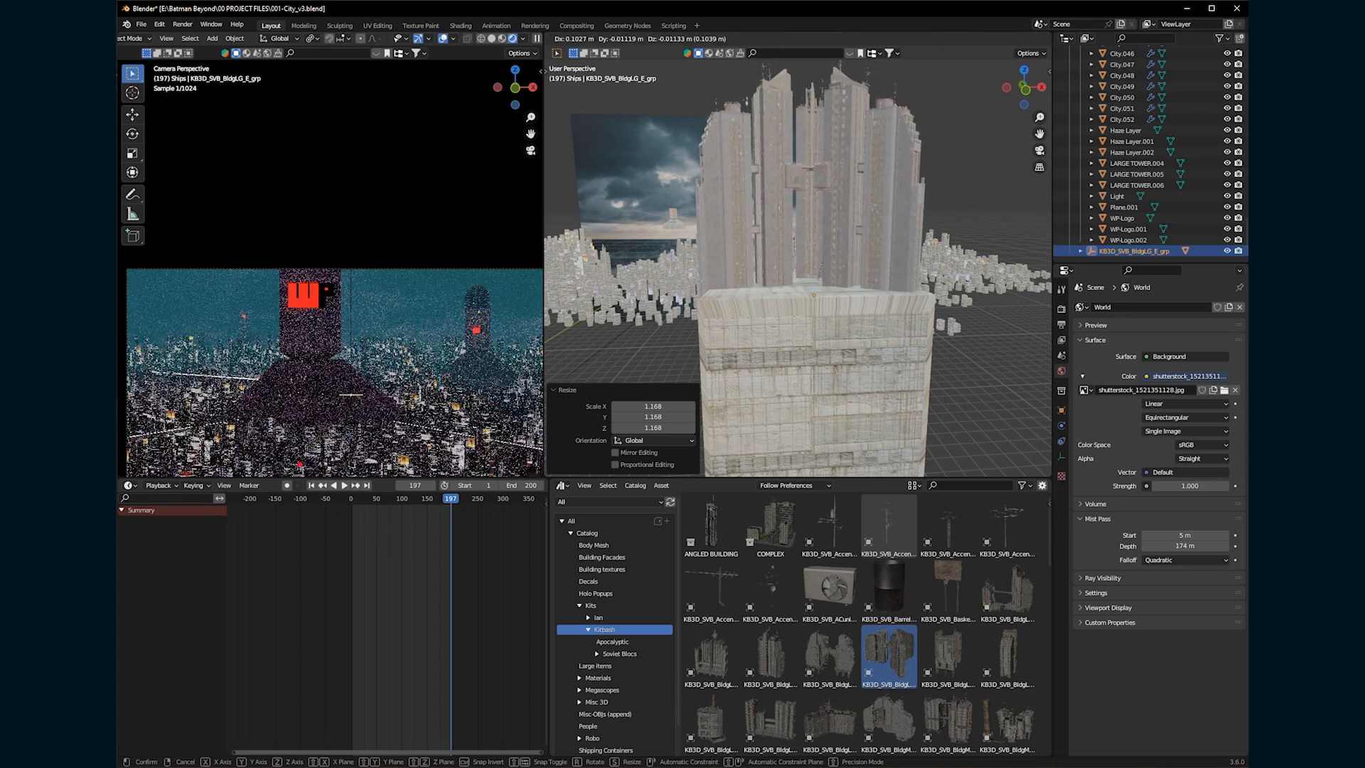
Move the high-rise group about 0.27 m in X and -0.2 m in Y across the tower roof, and save the file.
{"action": "key", "text": "g"}
{"action": "key", "text": "shift+z"}
{"action": "left_click", "coordinate": [832, 350]}
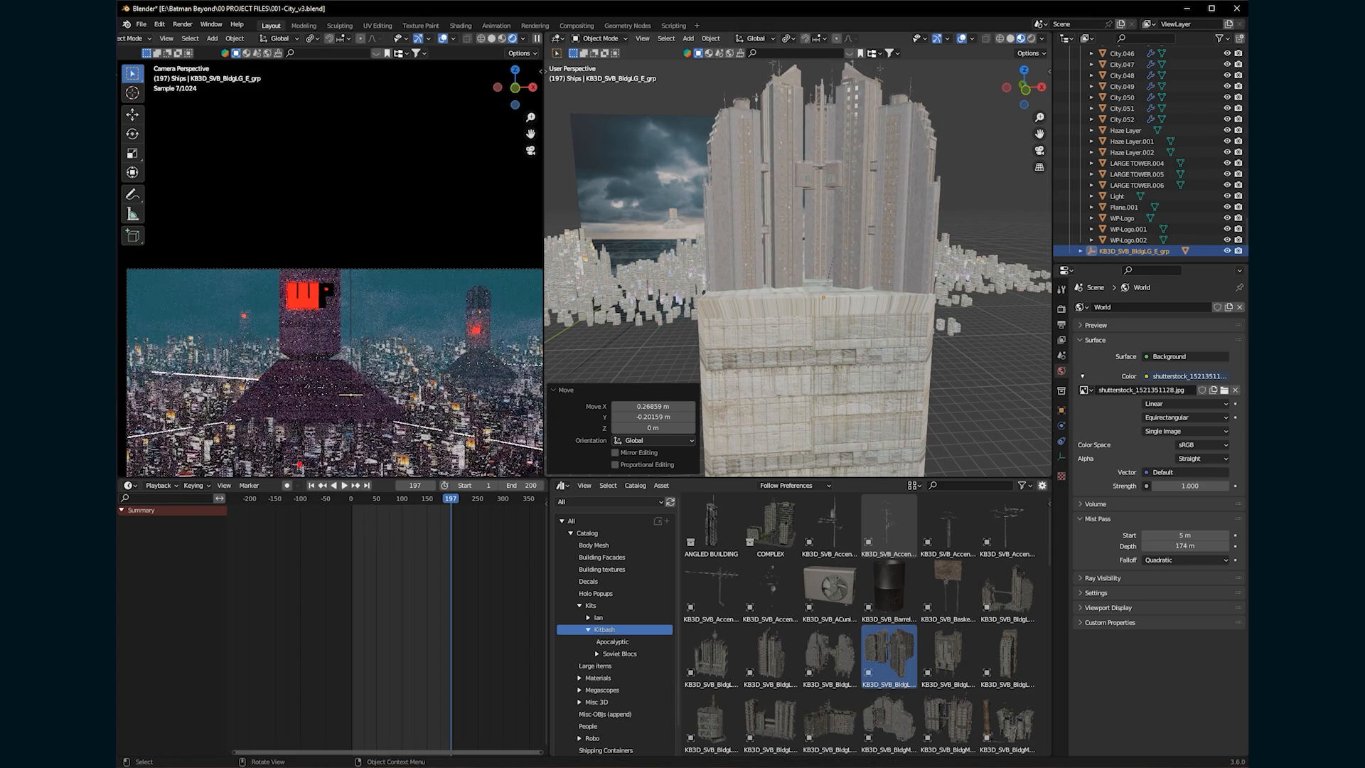
{"action": "left_click", "coordinate": [640, 355]}
{"action": "scroll", "coordinate": [330, 285], "scroll_direction": "up", "scroll_amount": 1}
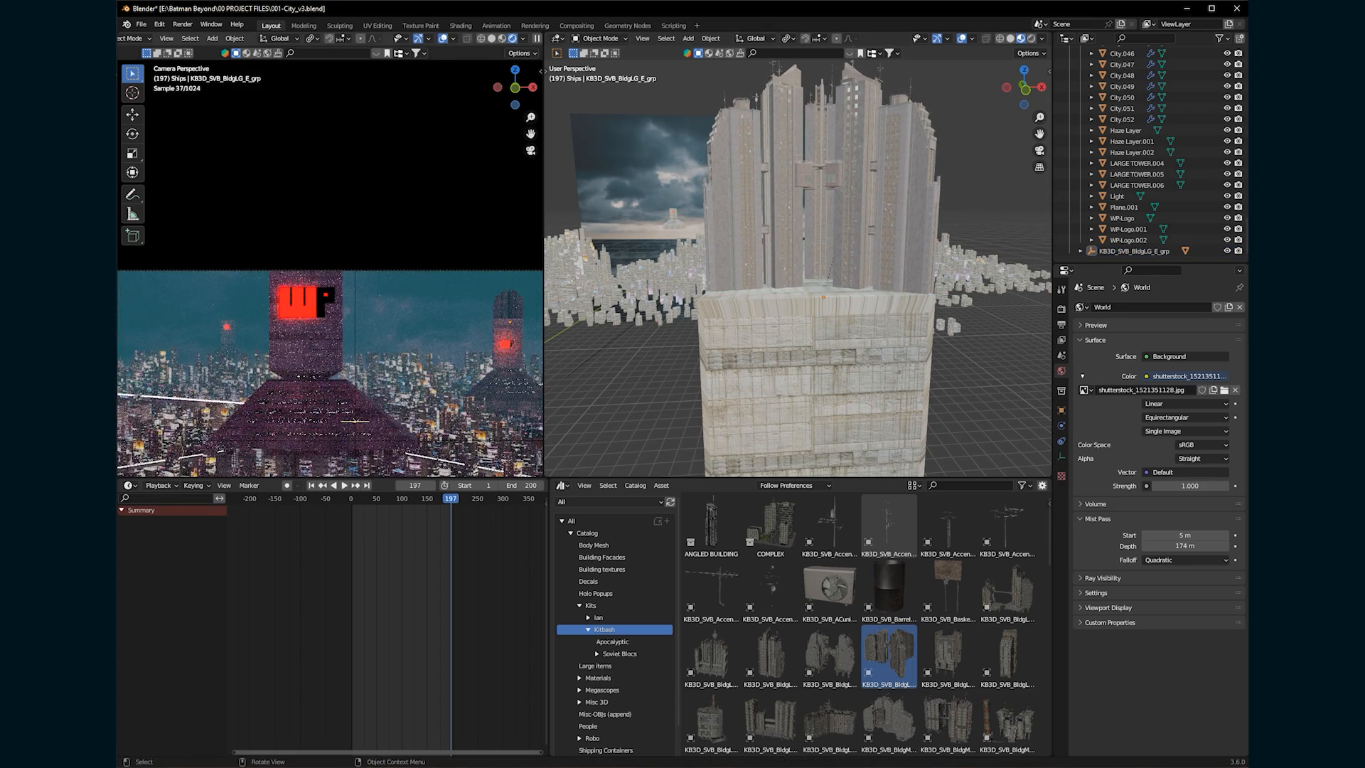
{"action": "key", "text": "ctrl+s"}
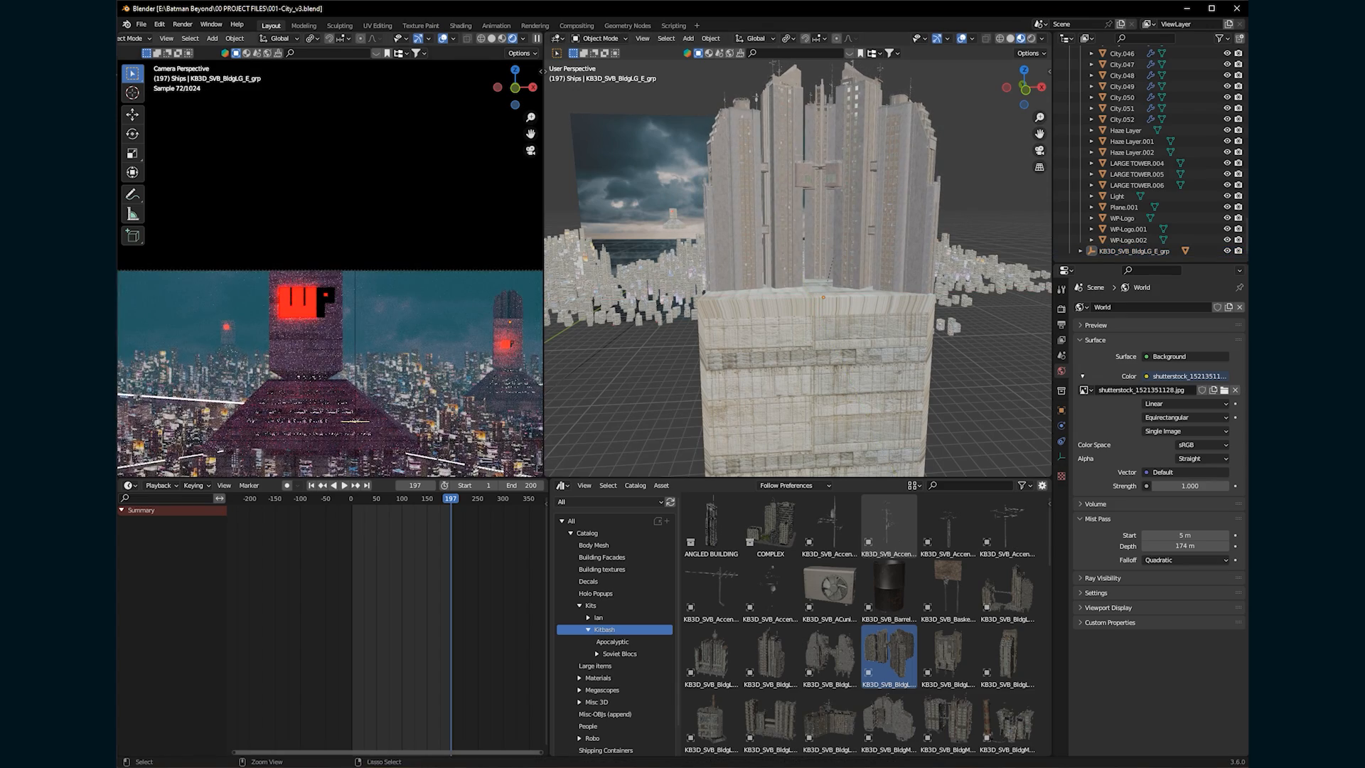
Place a BUILDING EMISSION 4 window-light plane at the high-rise facade and rotate it 90° about Z.
{"action": "scroll", "coordinate": [798, 263], "scroll_direction": "up", "scroll_amount": 4}
{"action": "middle_click_drag", "start_coordinate": [798, 213], "coordinate": [818, 178], "text": "shift"}
{"action": "scroll", "coordinate": [797, 263], "scroll_direction": "up", "scroll_amount": 3}
{"action": "middle_click_drag", "start_coordinate": [797, 263], "coordinate": [798, 213], "text": "shift"}
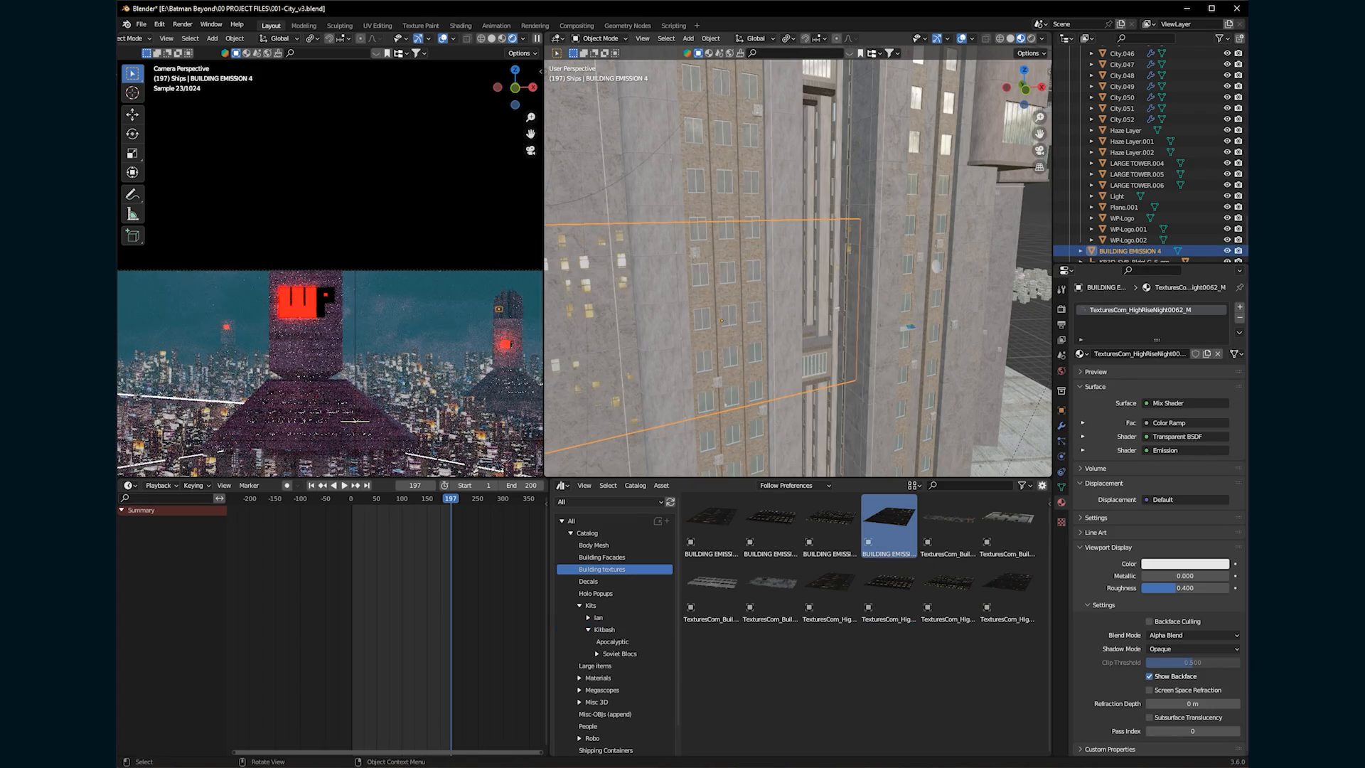
{"action": "key", "text": "r"}
{"action": "key", "text": "x"}
{"action": "key", "text": "x"}
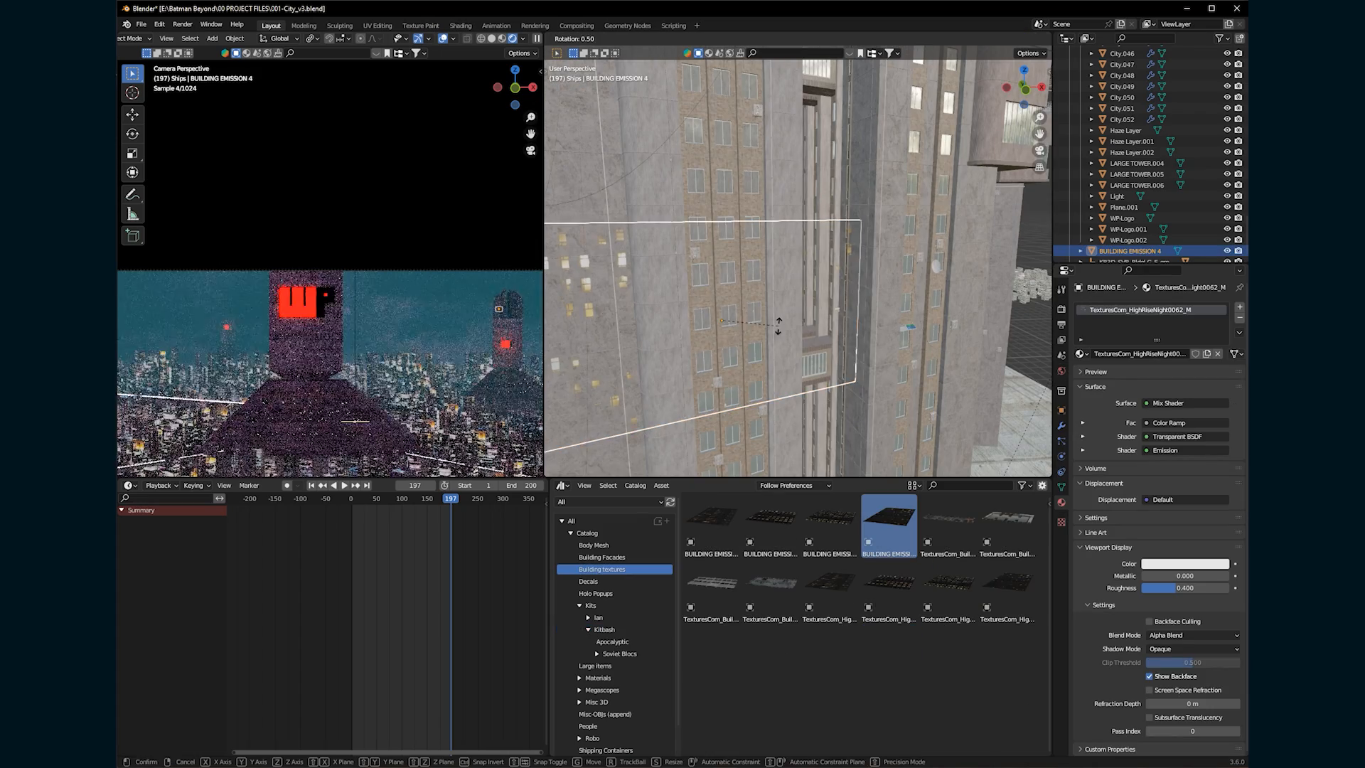
{"action": "key", "text": "z"}
{"action": "key", "text": "z"}
{"action": "type", "text": "90"}
{"action": "key", "text": "Return"}
Scale the window-light plane to 0.349 and slide it horizontally against a window column of the high-rise.
{"action": "key", "text": "s"}
{"action": "left_click", "coordinate": [755, 329]}
{"action": "middle_click_drag", "start_coordinate": [755, 329], "coordinate": [604, 373]}
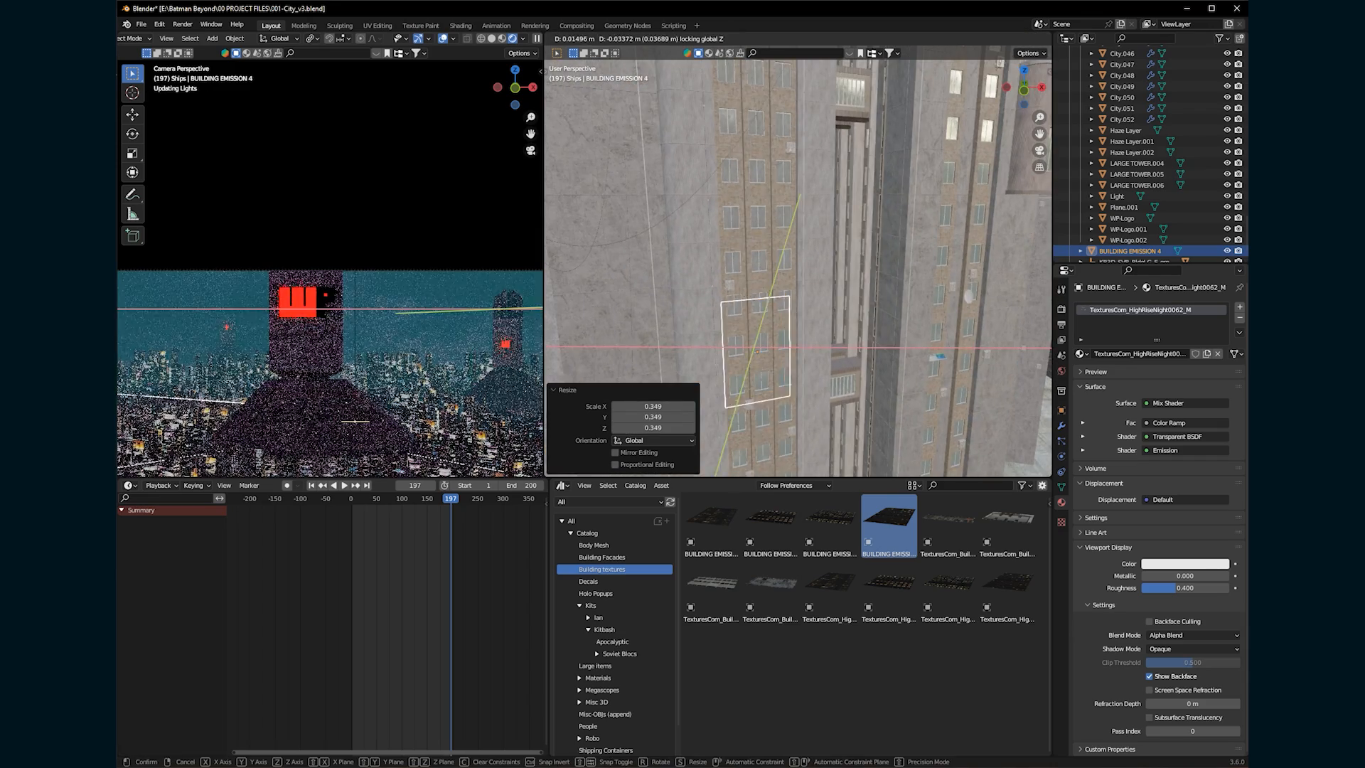
Render frame 197 and switch to After Effects to update the graded composite with the new render.
{"action": "key", "text": "F12"}
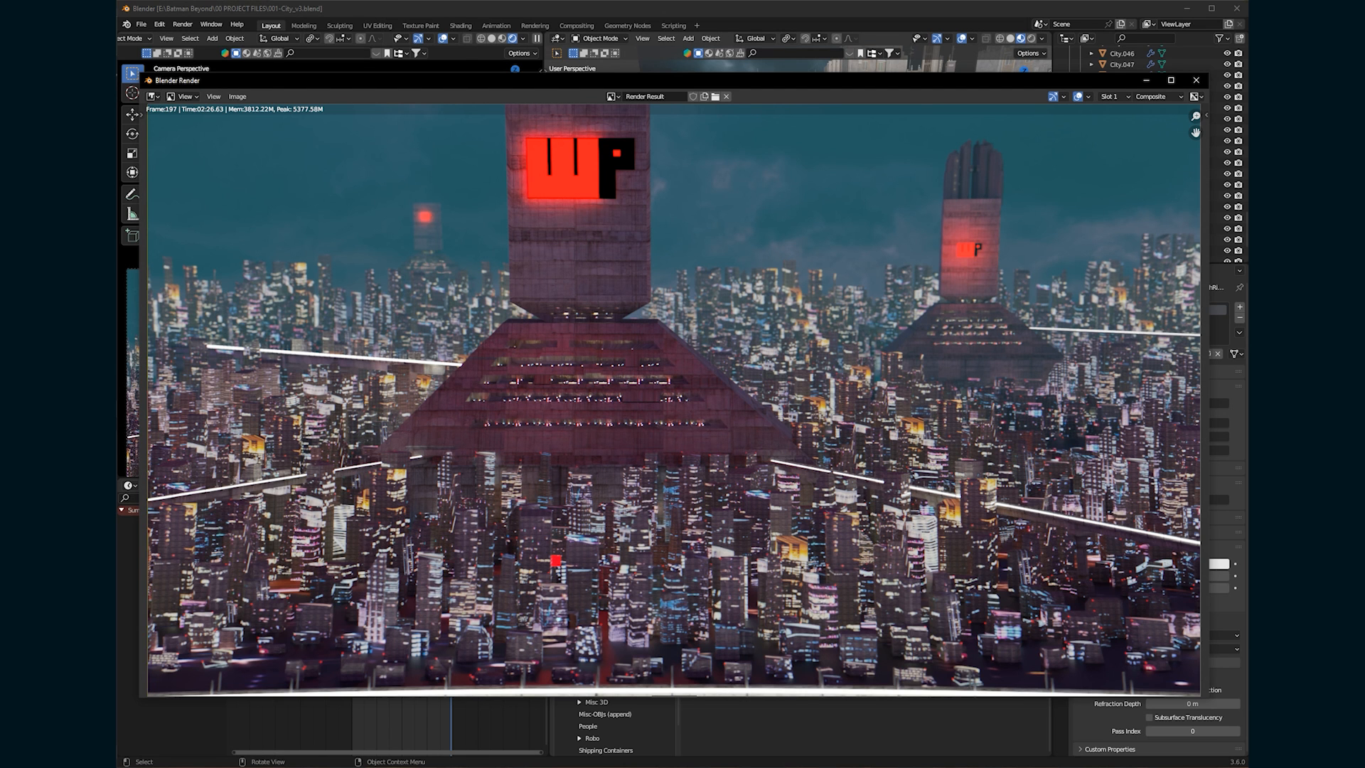
{"action": "key", "text": "alt+Tab"}
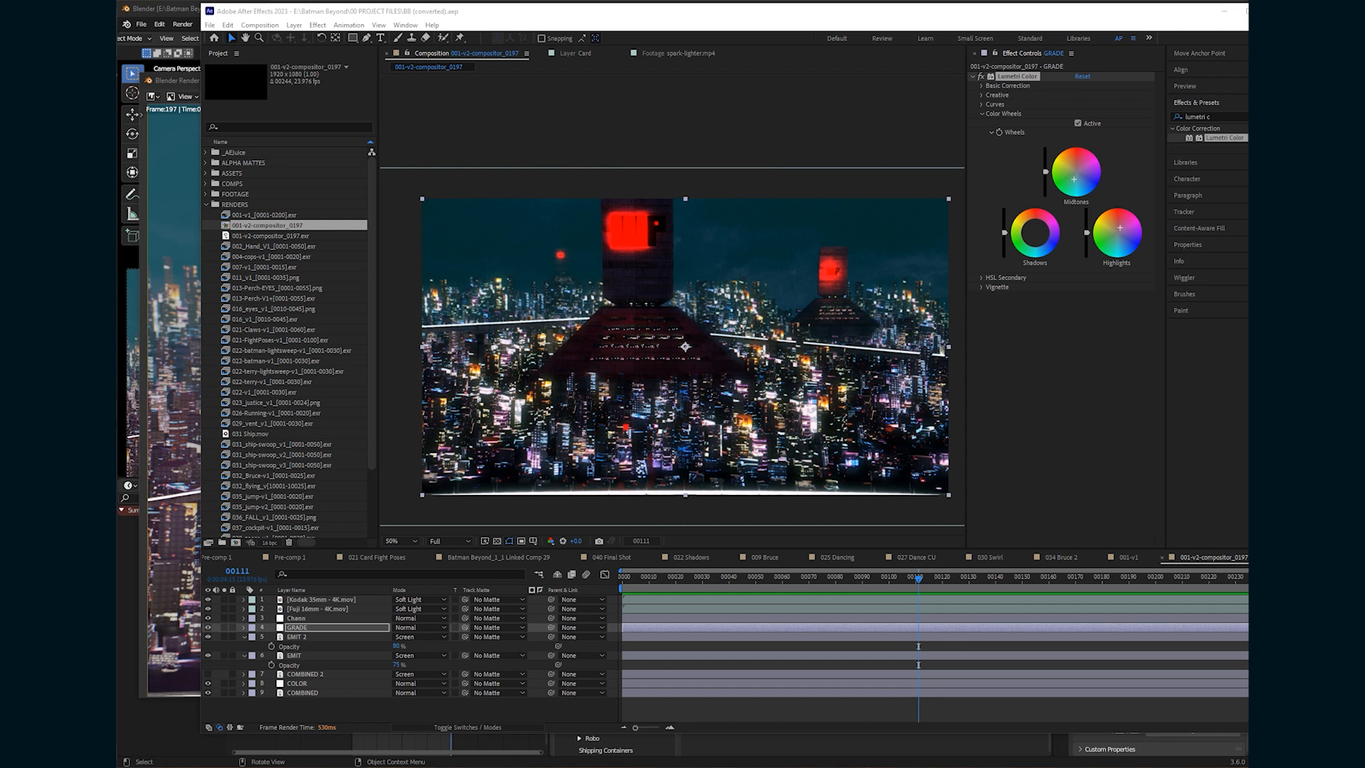
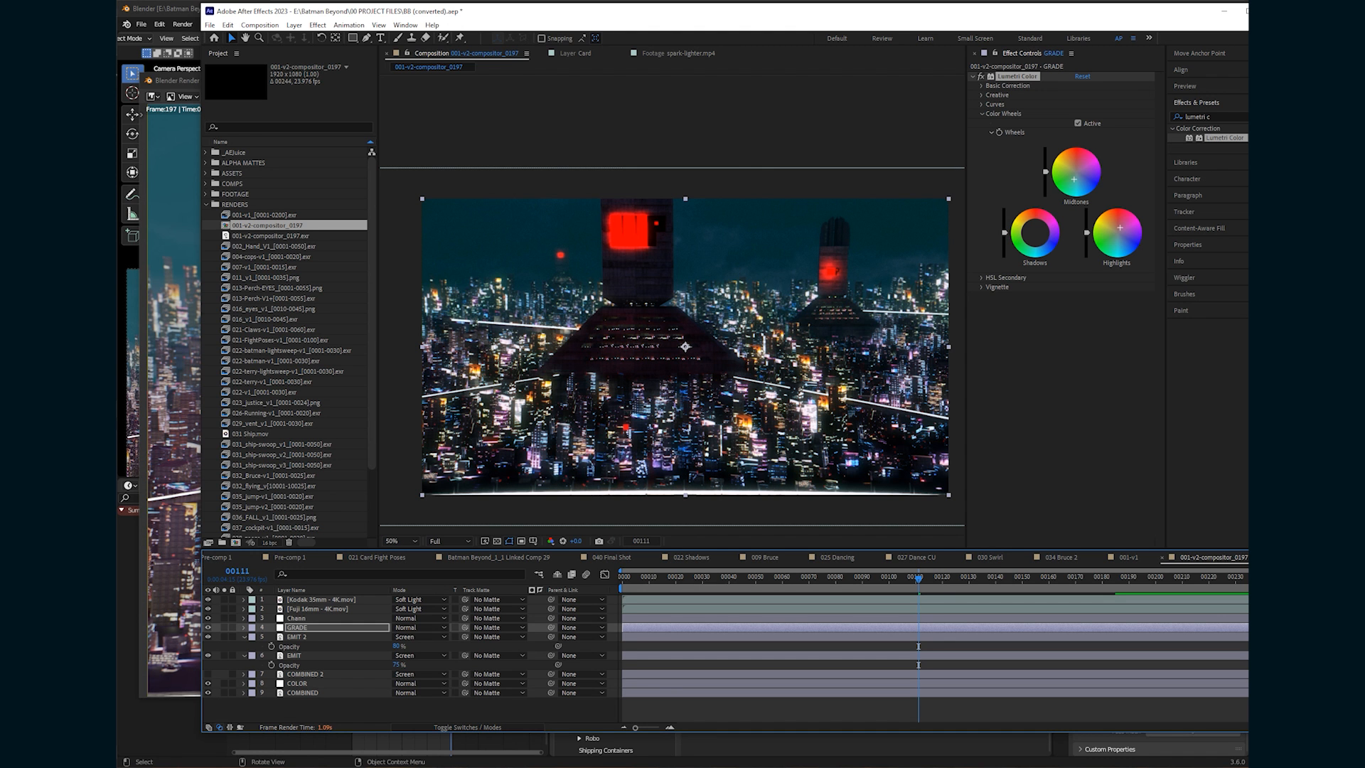
Return to Blender, inspect the concrete-textured facades of the distant tower's high-rise group, and save the file.
{"action": "middle_click_drag", "start_coordinate": [798, 263], "coordinate": [816, 280]}
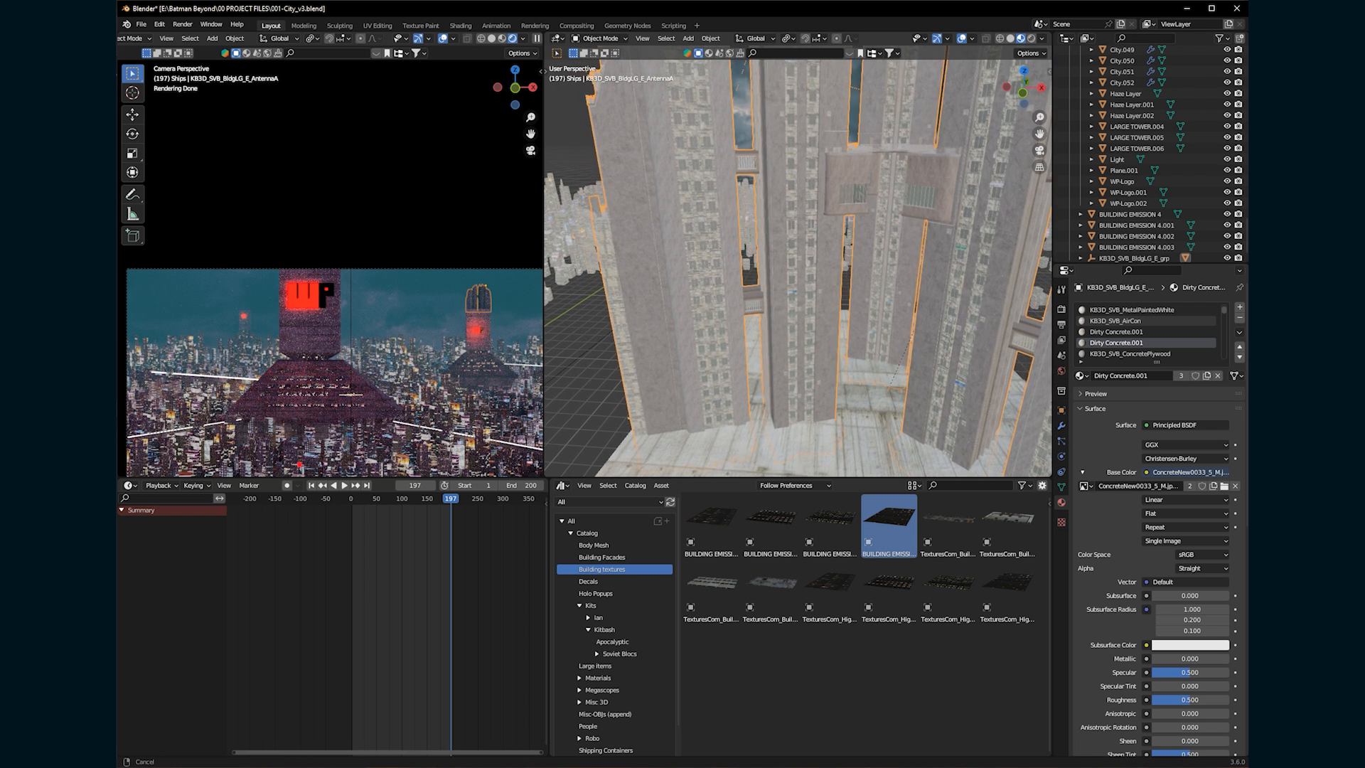
{"action": "scroll", "coordinate": [797, 263], "scroll_direction": "up", "scroll_amount": 4}
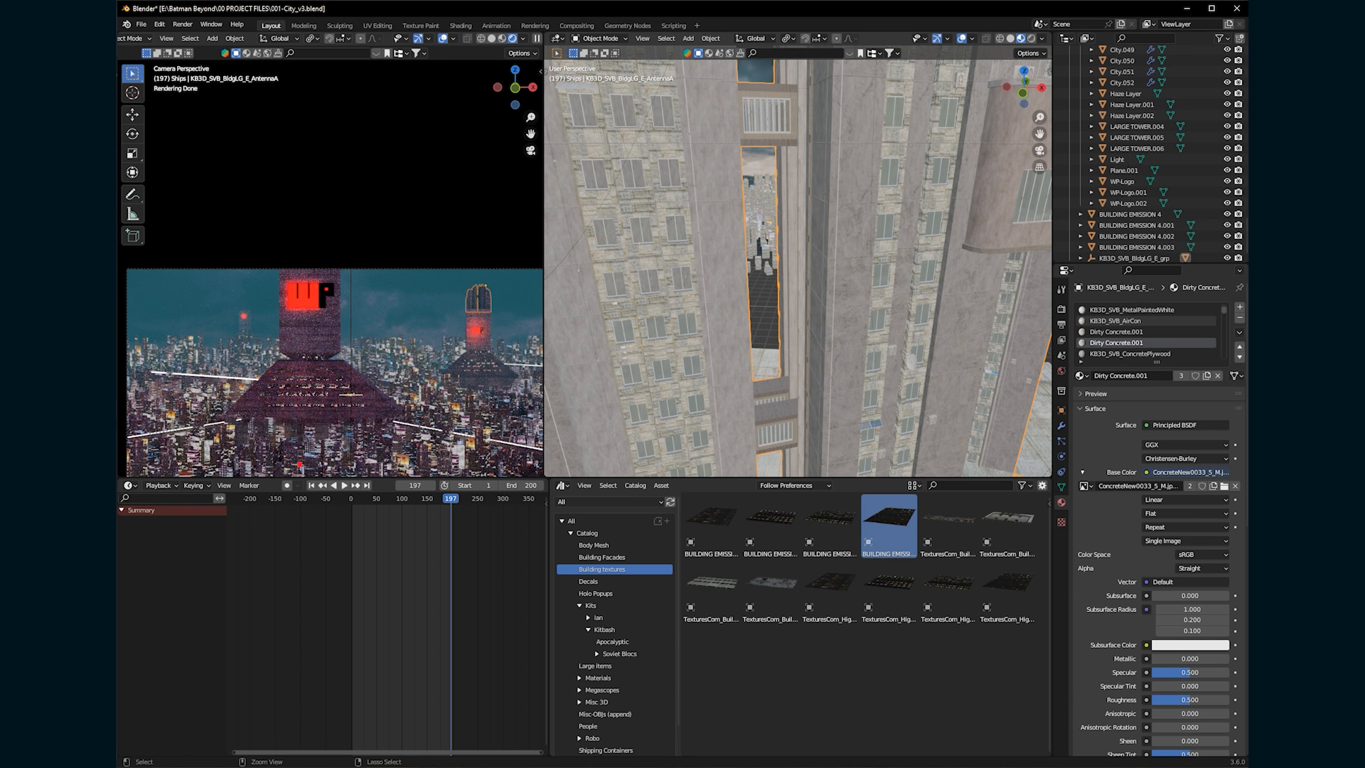
{"action": "key", "text": "ctrl+s"}
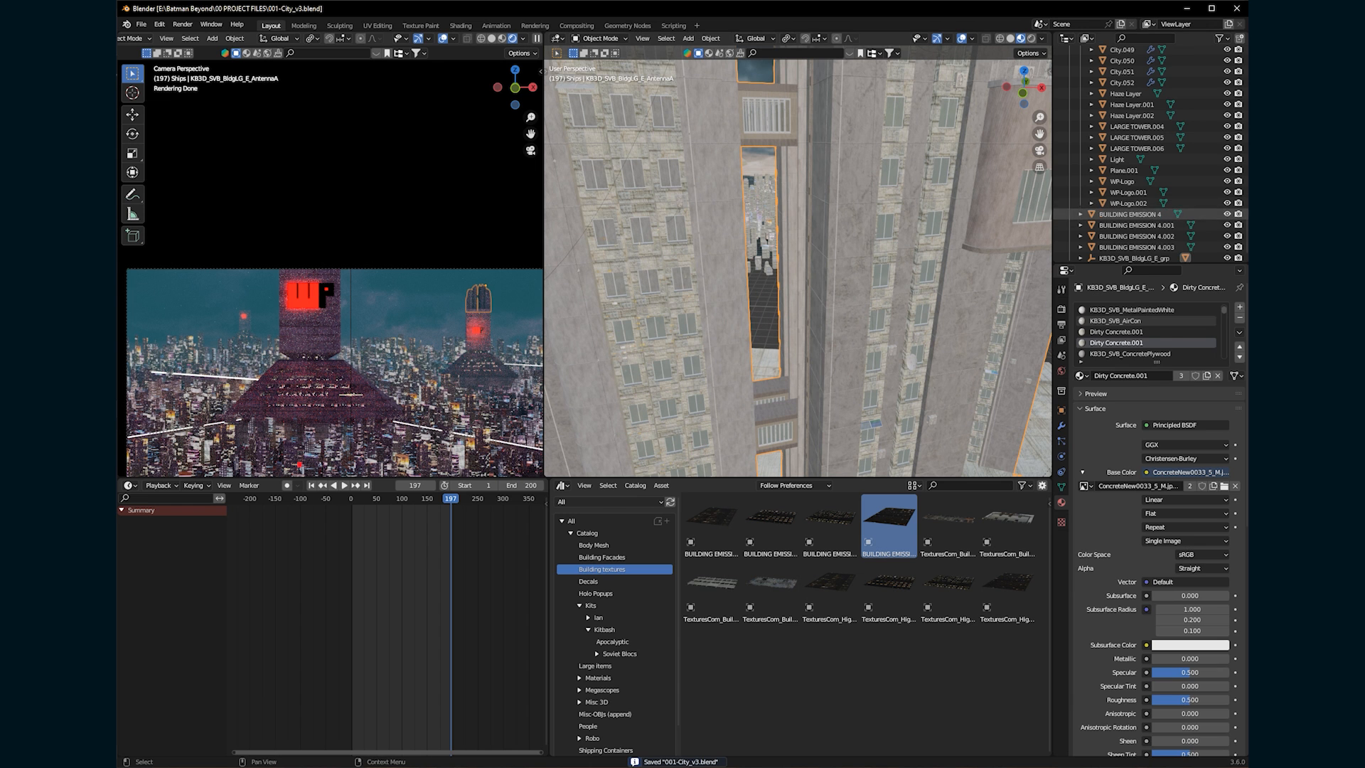
Hide the four BUILDING EMISSION 4 objects in the viewport and disable them for rendering.
{"action": "left_click", "coordinate": [1137, 214]}
{"action": "scroll", "coordinate": [1137, 215], "scroll_direction": "down", "scroll_amount": 1}
{"action": "left_click", "coordinate": [1137, 241], "text": "shift"}
{"action": "key", "text": "h"}
{"action": "left_click_drag", "start_coordinate": [1239, 207], "coordinate": [1238, 240]}
Select the tower top's KB3D_SVB_Glass material and display its node tree in the Shader Editor.
{"action": "left_click", "coordinate": [949, 284]}
{"action": "scroll", "coordinate": [1148, 332], "scroll_direction": "down", "scroll_amount": 5}
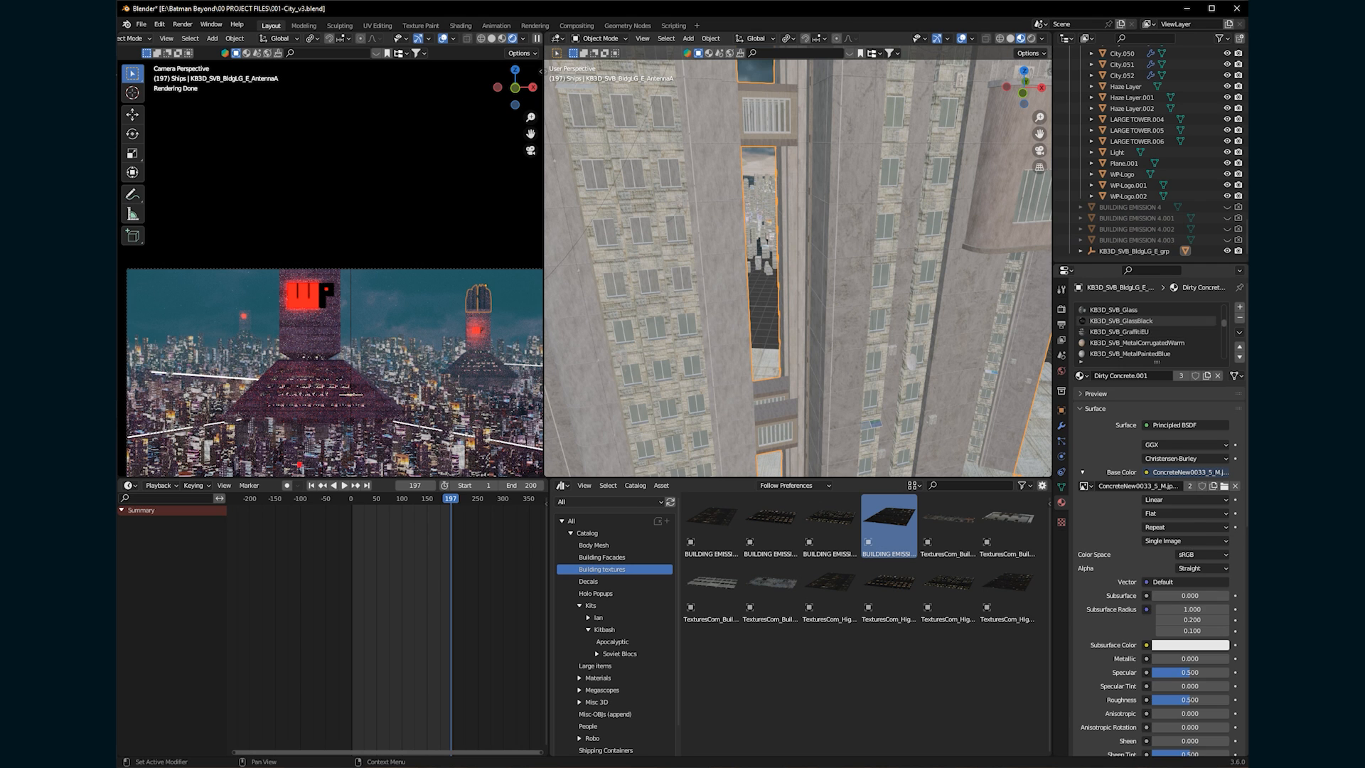
{"action": "left_click", "coordinate": [1130, 310]}
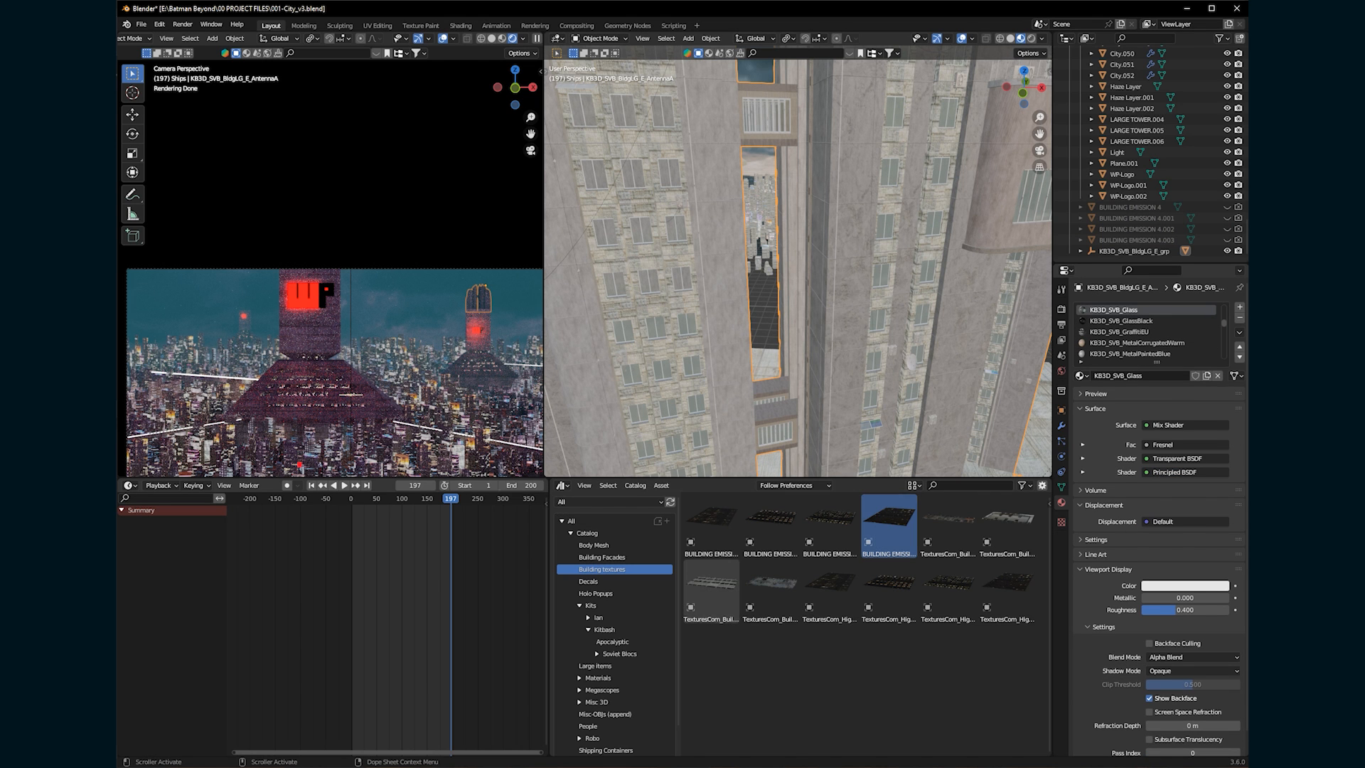
{"action": "left_click", "coordinate": [561, 485]}
{"action": "left_click", "coordinate": [604, 589]}
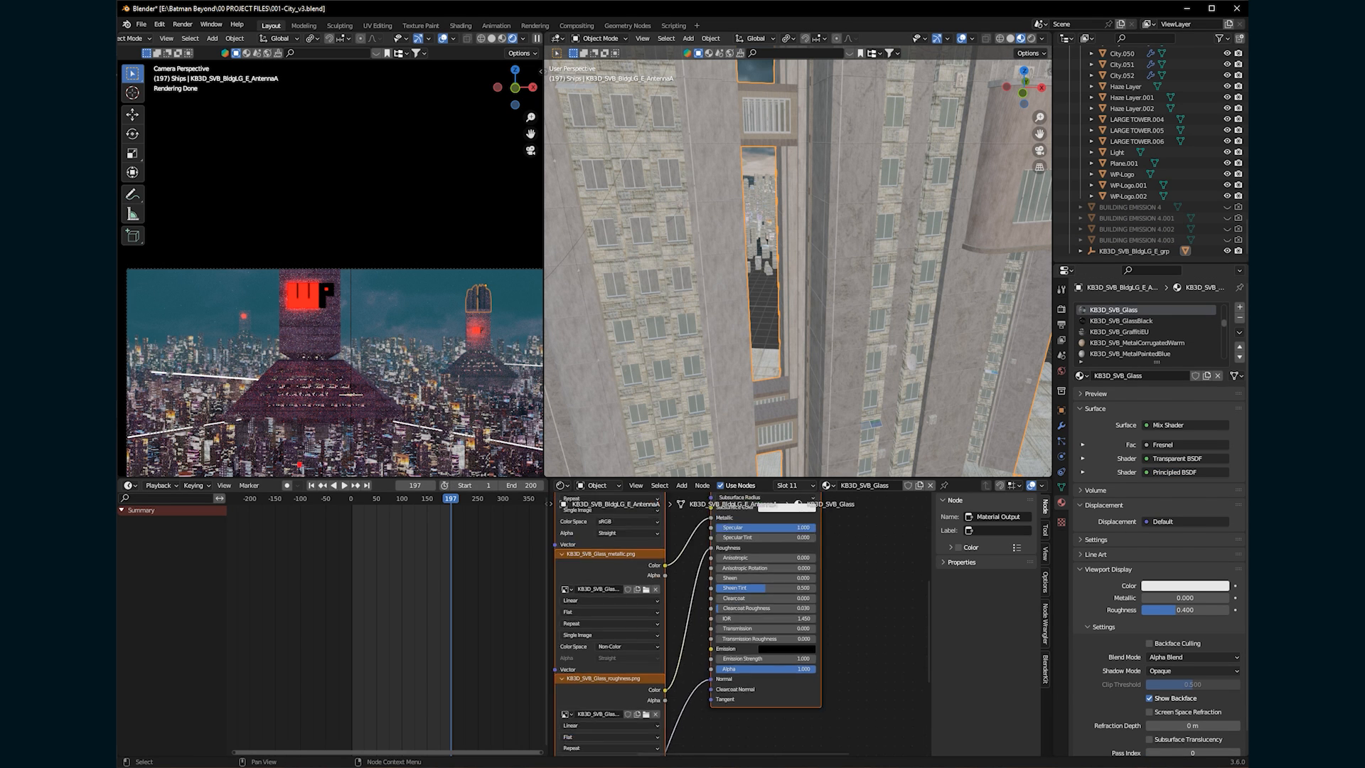
{"action": "scroll", "coordinate": [1144, 343], "scroll_direction": "down", "scroll_amount": 5}
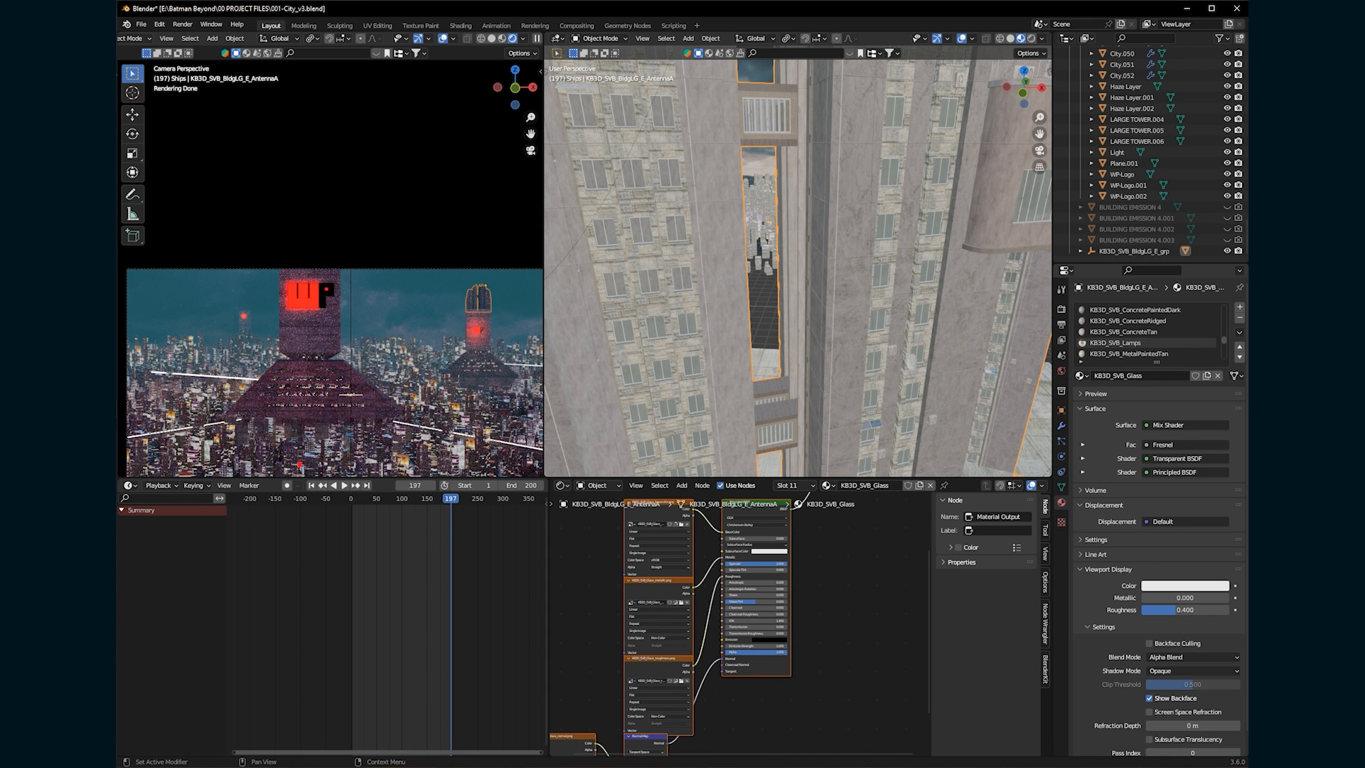
Look through the tower top's remaining material slots and examine the nodes of the glass material.
{"action": "left_click", "coordinate": [1142, 343]}
{"action": "scroll", "coordinate": [739, 625], "scroll_direction": "down", "scroll_amount": 1}
{"action": "scroll", "coordinate": [798, 270], "scroll_direction": "down", "scroll_amount": 6}
{"action": "scroll", "coordinate": [1142, 343], "scroll_direction": "down", "scroll_amount": 4}
{"action": "scroll", "coordinate": [1145, 338], "scroll_direction": "down", "scroll_amount": 6}
{"action": "scroll", "coordinate": [1145, 331], "scroll_direction": "down", "scroll_amount": 3}
{"action": "left_click", "coordinate": [1142, 332]}
{"action": "left_click", "coordinate": [1142, 343]}
{"action": "left_click", "coordinate": [1141, 332]}
{"action": "scroll", "coordinate": [741, 623], "scroll_direction": "down", "scroll_amount": 4}
{"action": "middle_click_drag", "start_coordinate": [782, 569], "coordinate": [746, 667]}
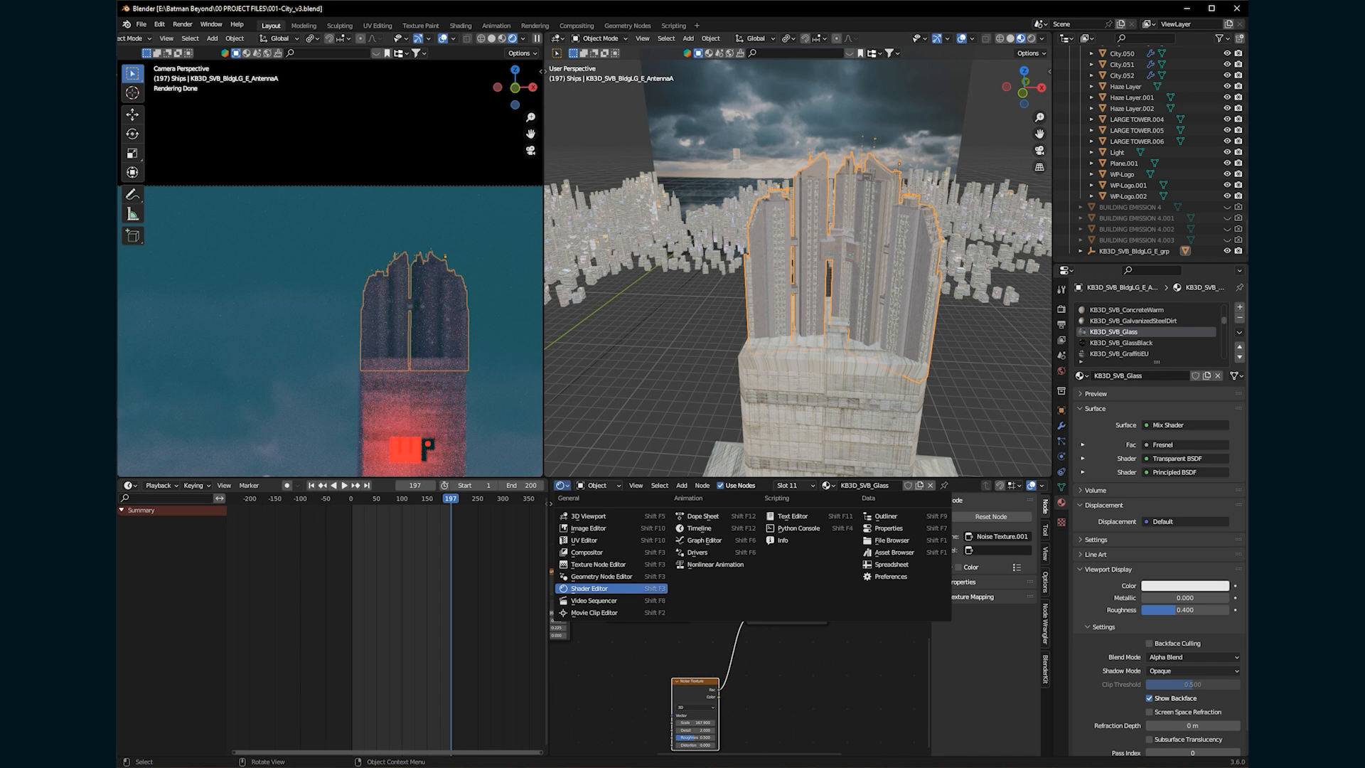
Browse the Kitbash catalog in the Asset Browser and select the MID BUILDING THICK asset.
{"action": "left_click", "coordinate": [894, 552]}
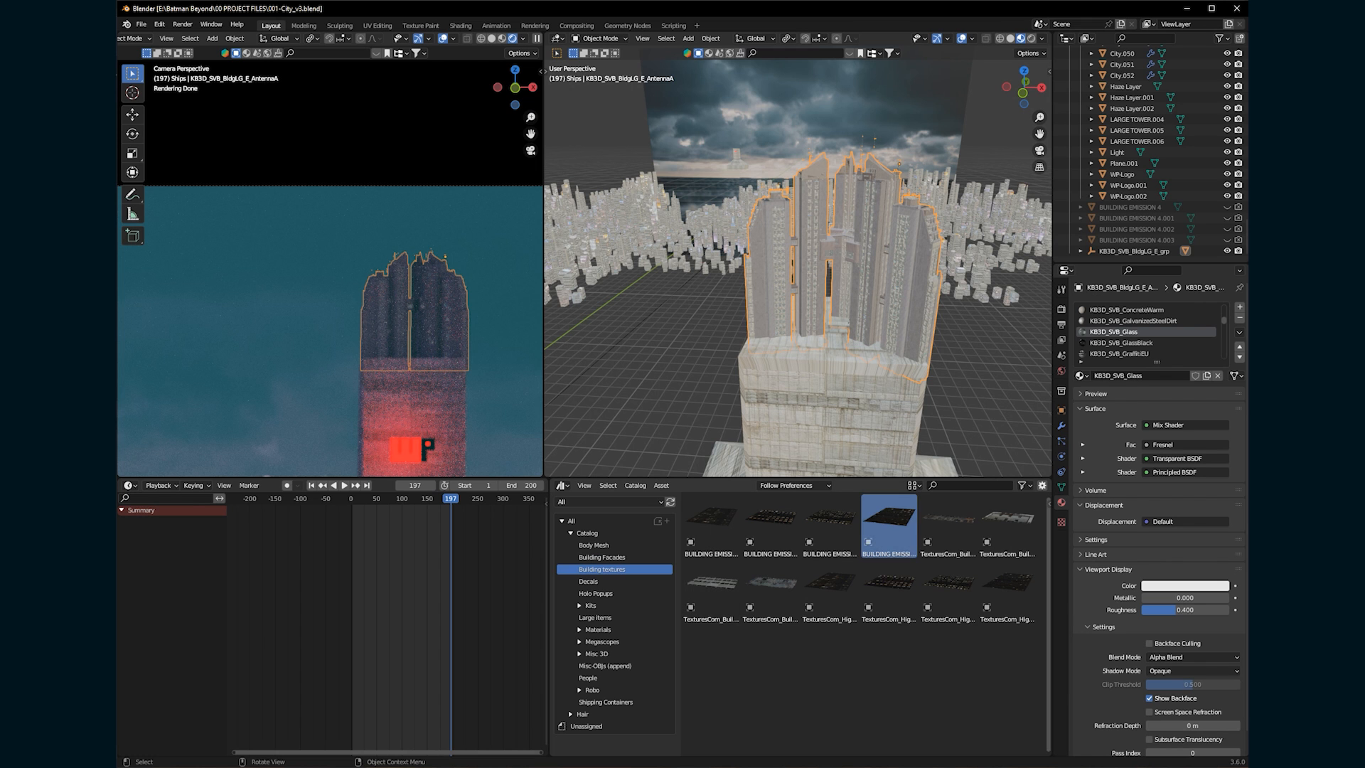
{"action": "left_click", "coordinate": [591, 605]}
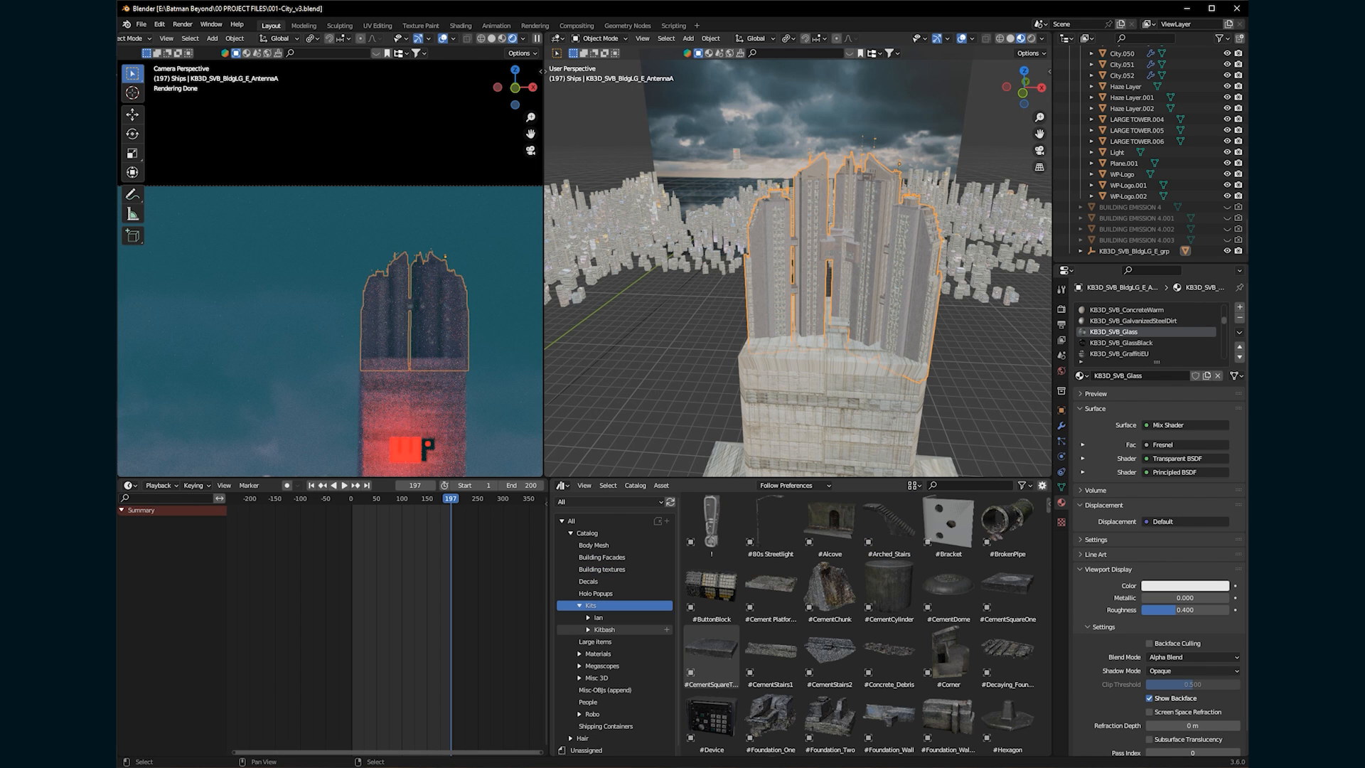
{"action": "left_click", "coordinate": [604, 630]}
{"action": "scroll", "coordinate": [858, 623], "scroll_direction": "down", "scroll_amount": 6}
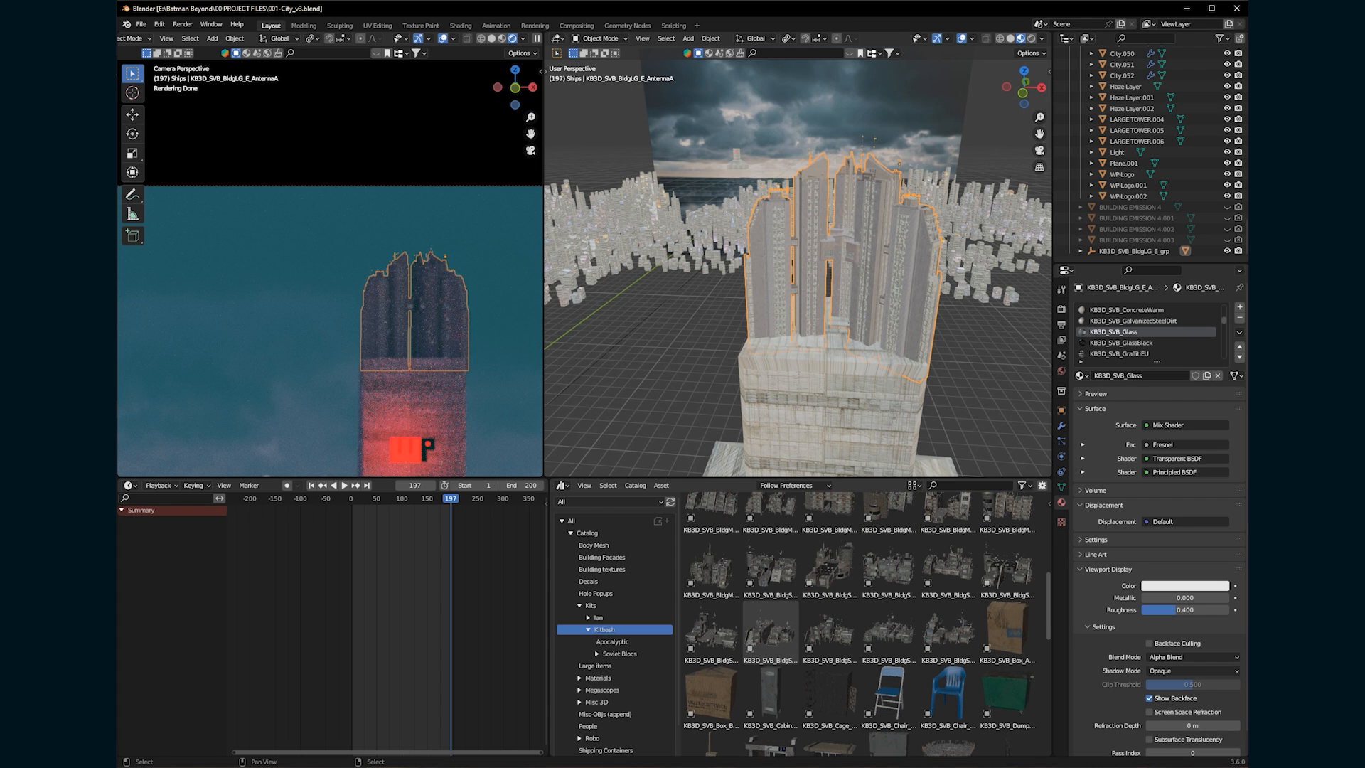
{"action": "scroll", "coordinate": [858, 623], "scroll_direction": "down", "scroll_amount": 4}
{"action": "scroll", "coordinate": [771, 625], "scroll_direction": "down", "scroll_amount": 8}
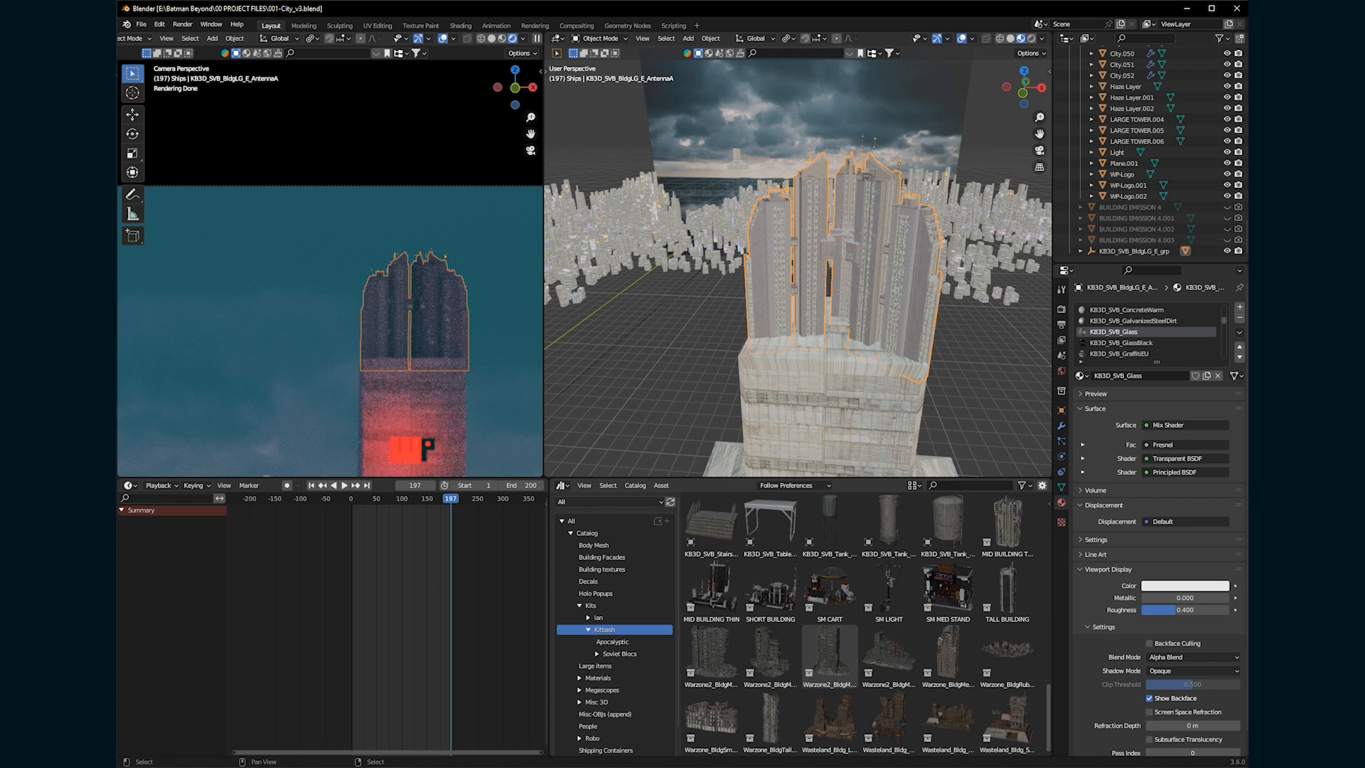
{"action": "scroll", "coordinate": [889, 661], "scroll_direction": "up", "scroll_amount": 2}
{"action": "scroll", "coordinate": [889, 661], "scroll_direction": "up", "scroll_amount": 4}
{"action": "scroll", "coordinate": [995, 689], "scroll_direction": "down", "scroll_amount": 2}
{"action": "left_click", "coordinate": [1007, 658]}
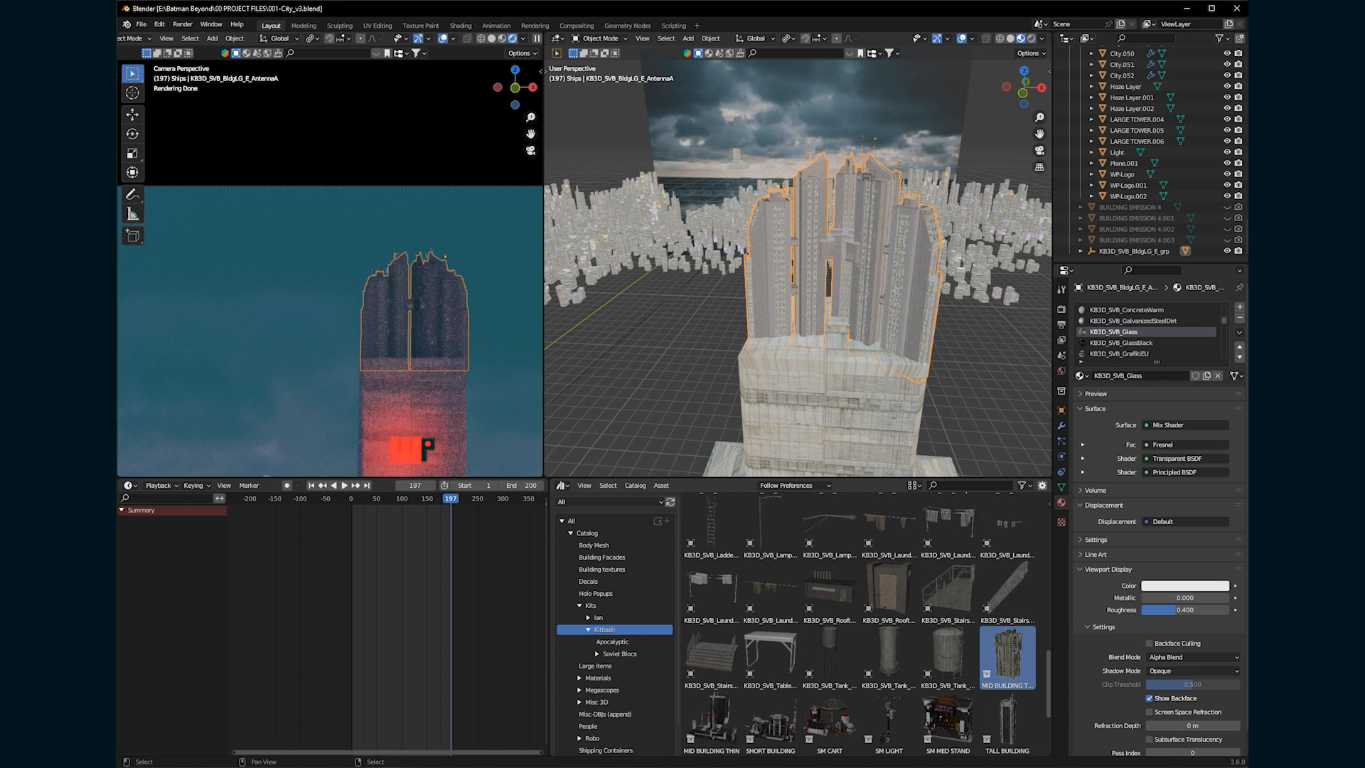
Add the MID BUILDING THICK collection to the scene among the city buildings behind the large WP tower.
{"action": "scroll", "coordinate": [817, 285], "scroll_direction": "down", "scroll_amount": 1}
{"action": "scroll", "coordinate": [797, 270], "scroll_direction": "down", "scroll_amount": 10}
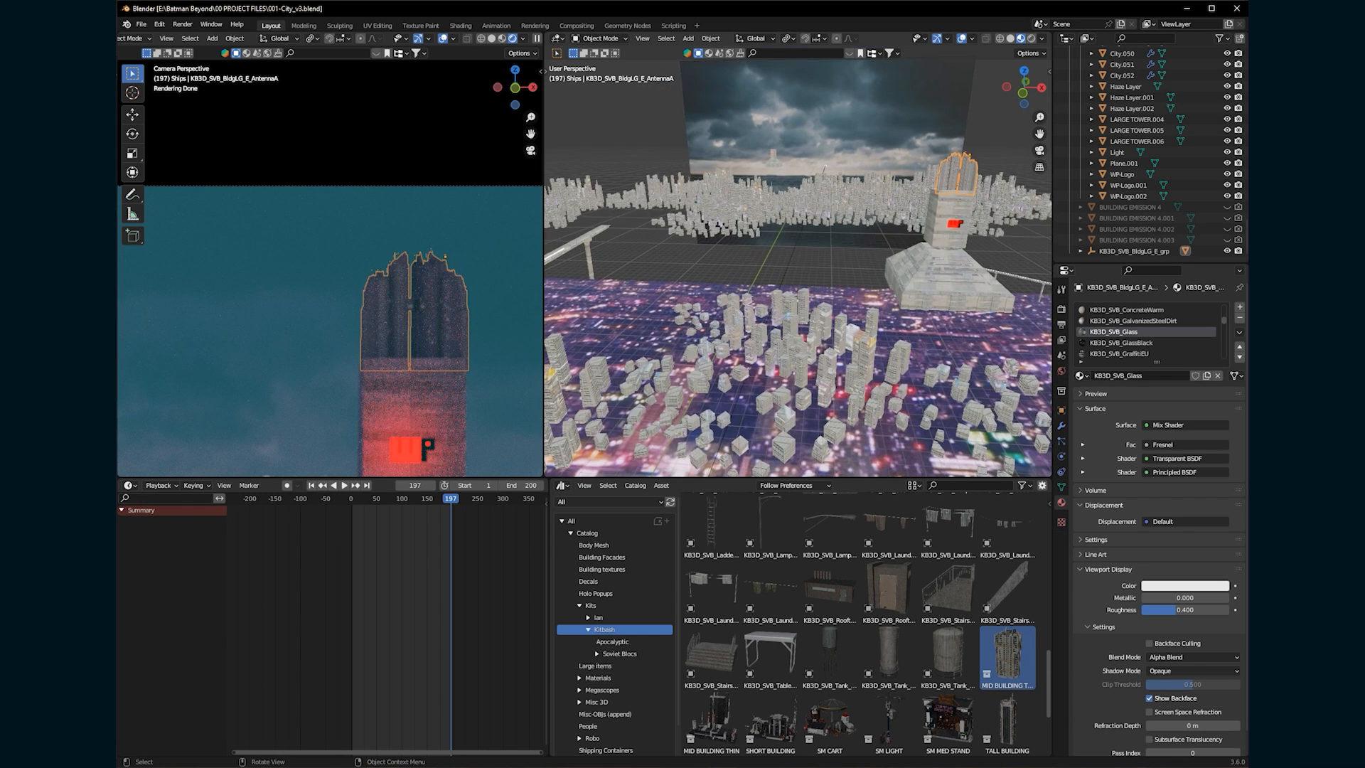
{"action": "middle_click_drag", "start_coordinate": [782, 342], "coordinate": [932, 234], "text": "shift"}
{"action": "scroll", "coordinate": [356, 298], "scroll_direction": "down", "scroll_amount": 3}
{"action": "scroll", "coordinate": [356, 298], "scroll_direction": "up", "scroll_amount": 5}
{"action": "middle_click_drag", "start_coordinate": [355, 299], "coordinate": [450, 292], "text": "shift"}
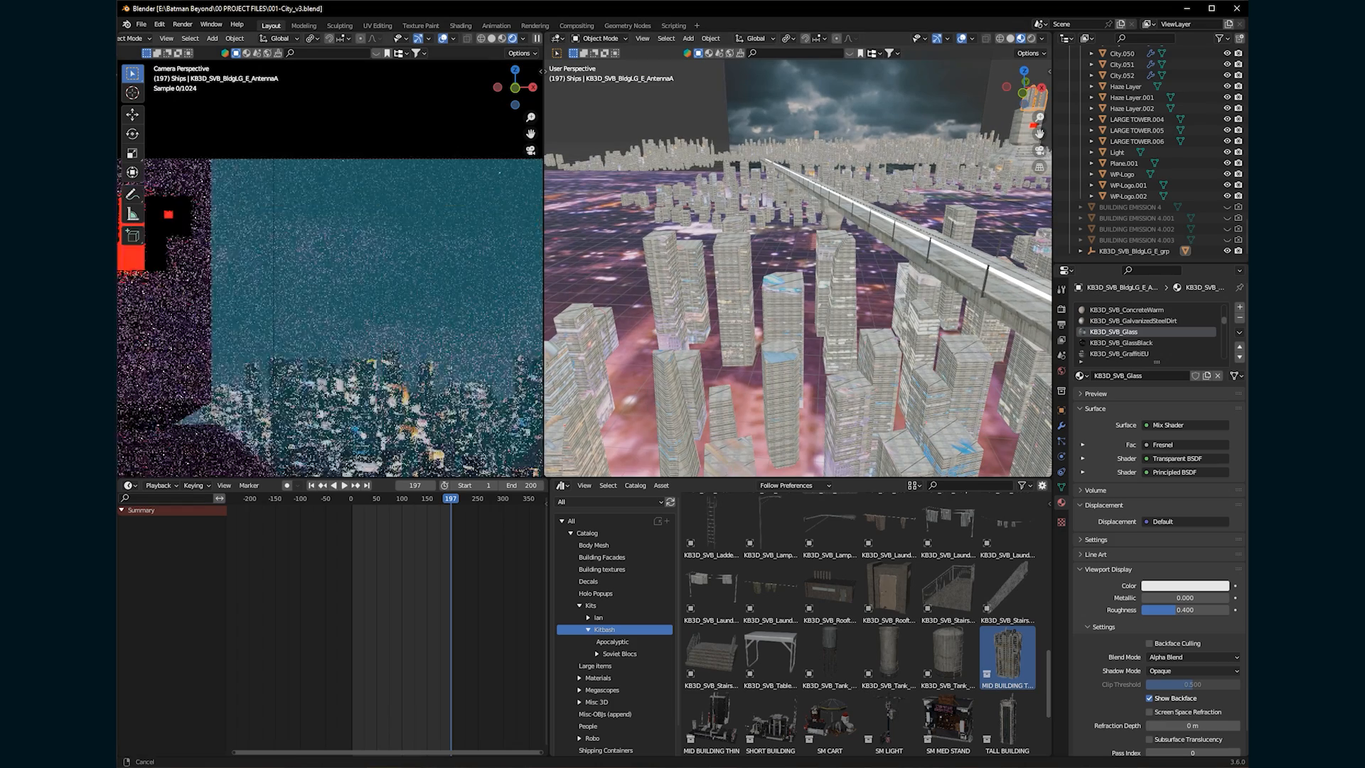
{"action": "scroll", "coordinate": [782, 263], "scroll_direction": "down", "scroll_amount": 5}
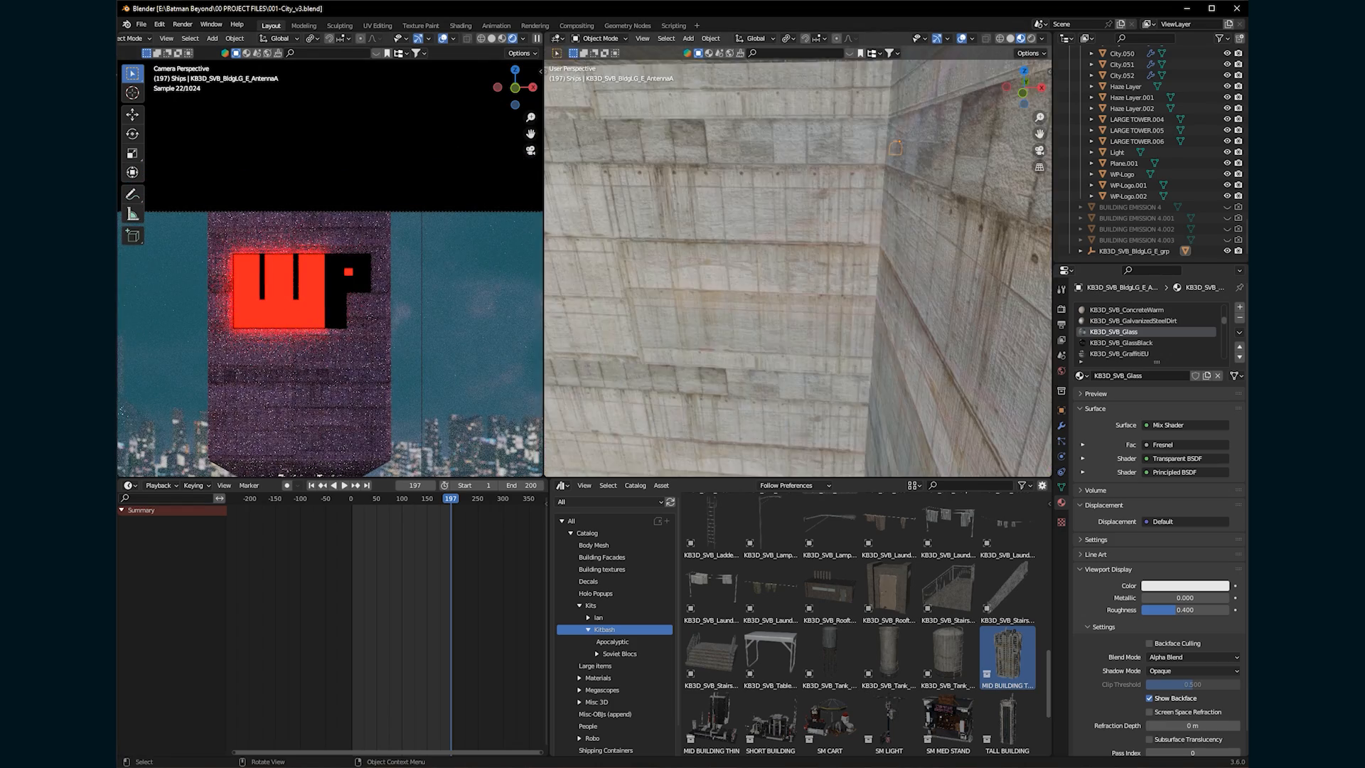
{"action": "scroll", "coordinate": [792, 281], "scroll_direction": "down", "scroll_amount": 6}
{"action": "scroll", "coordinate": [793, 281], "scroll_direction": "up", "scroll_amount": 7}
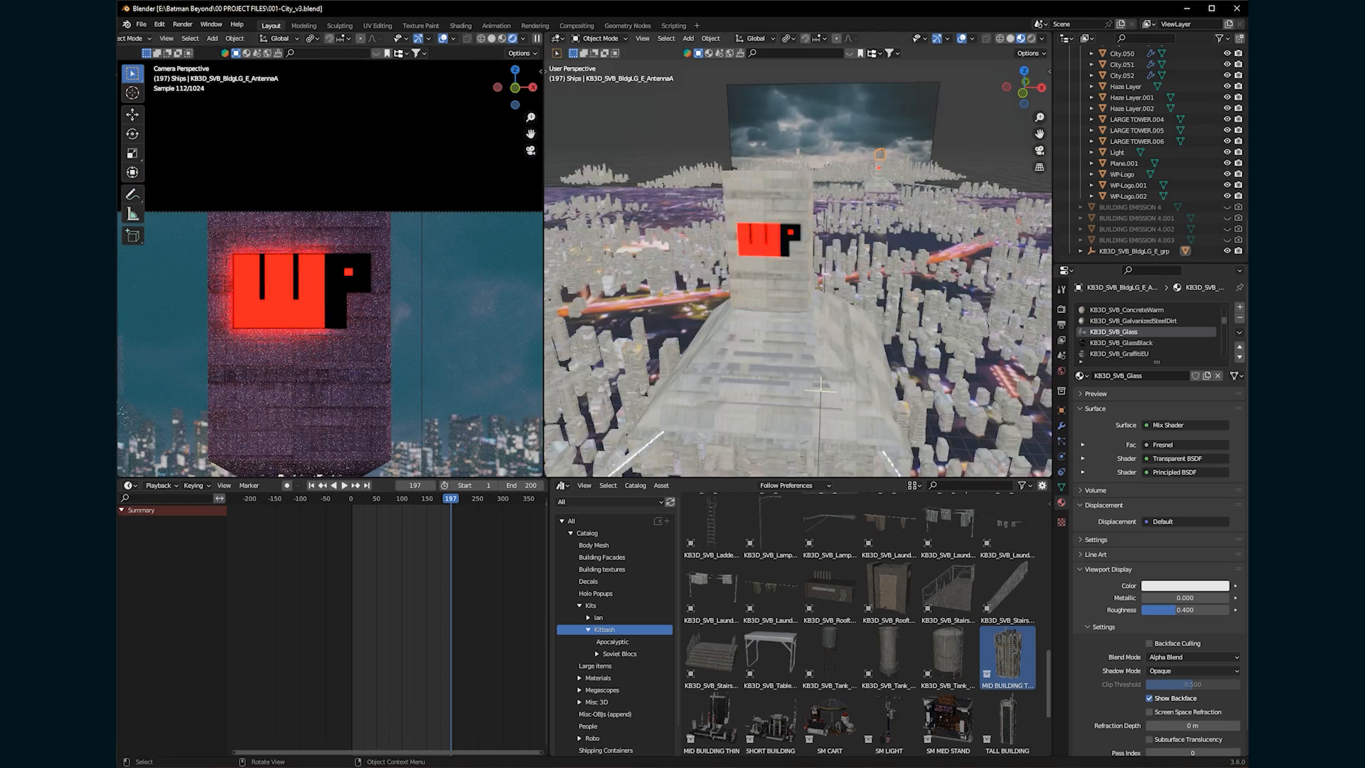
{"action": "scroll", "coordinate": [793, 280], "scroll_direction": "down", "scroll_amount": 6}
{"action": "left_click_drag", "start_coordinate": [1008, 657], "coordinate": [743, 304]}
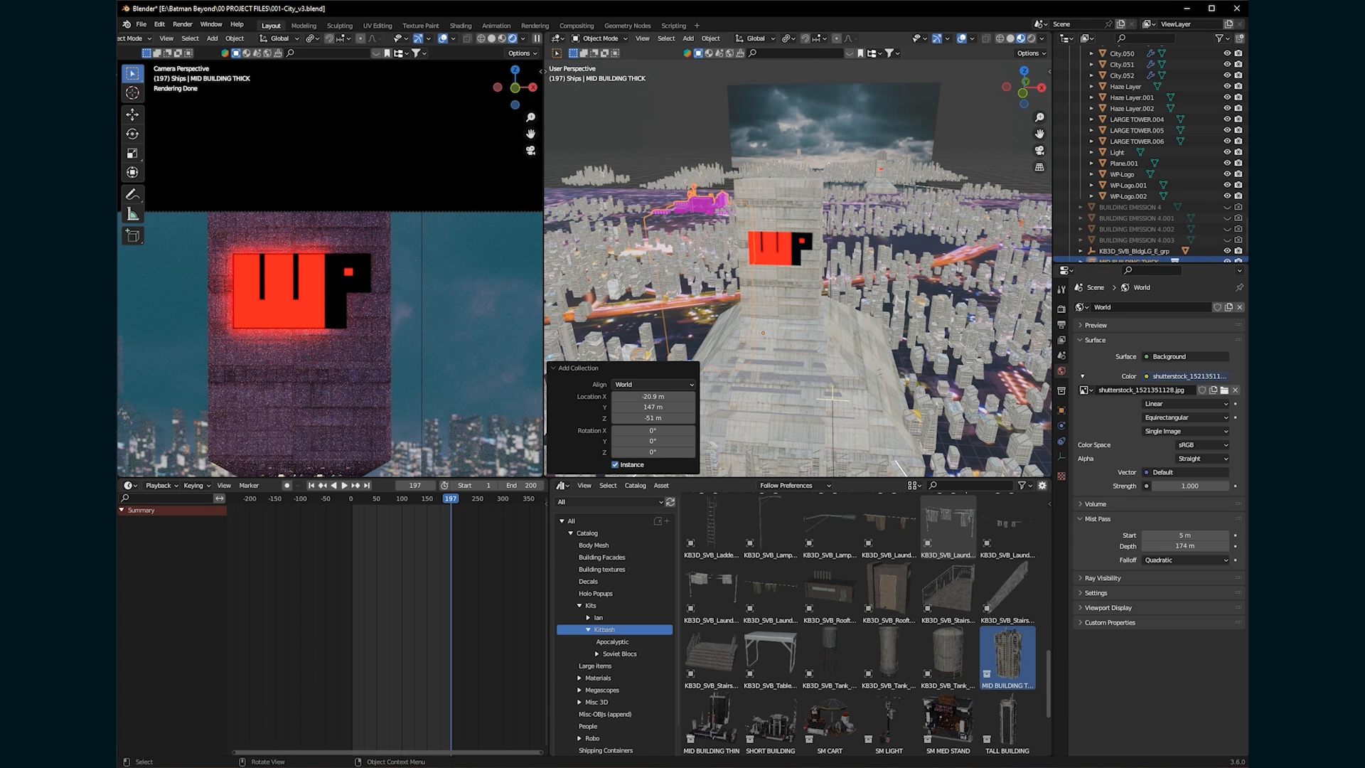
Move the added building about 34 m in X and -82 m in Y to the WP tower, and raise it about 27.6 m.
{"action": "left_click", "coordinate": [1024, 70]}
{"action": "scroll", "coordinate": [798, 263], "scroll_direction": "down", "scroll_amount": 4}
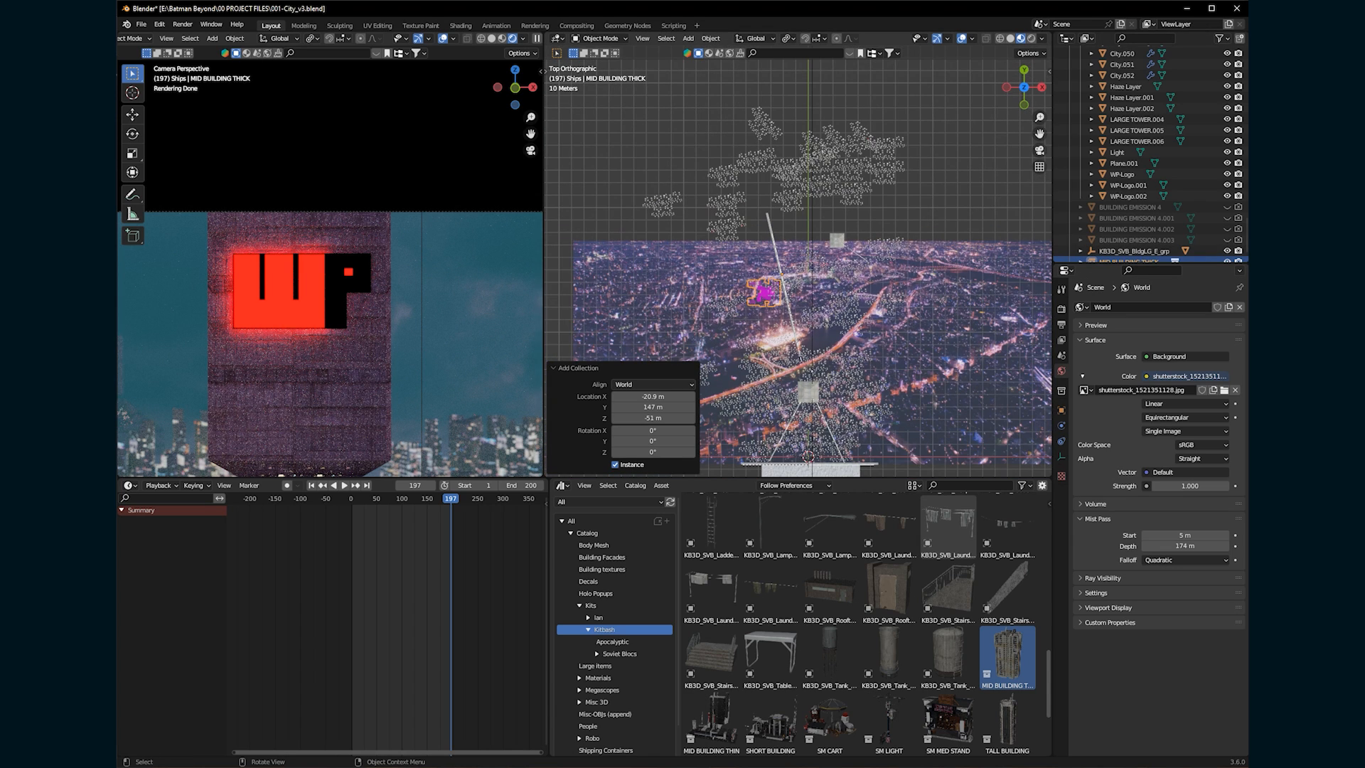
{"action": "key", "text": "g"}
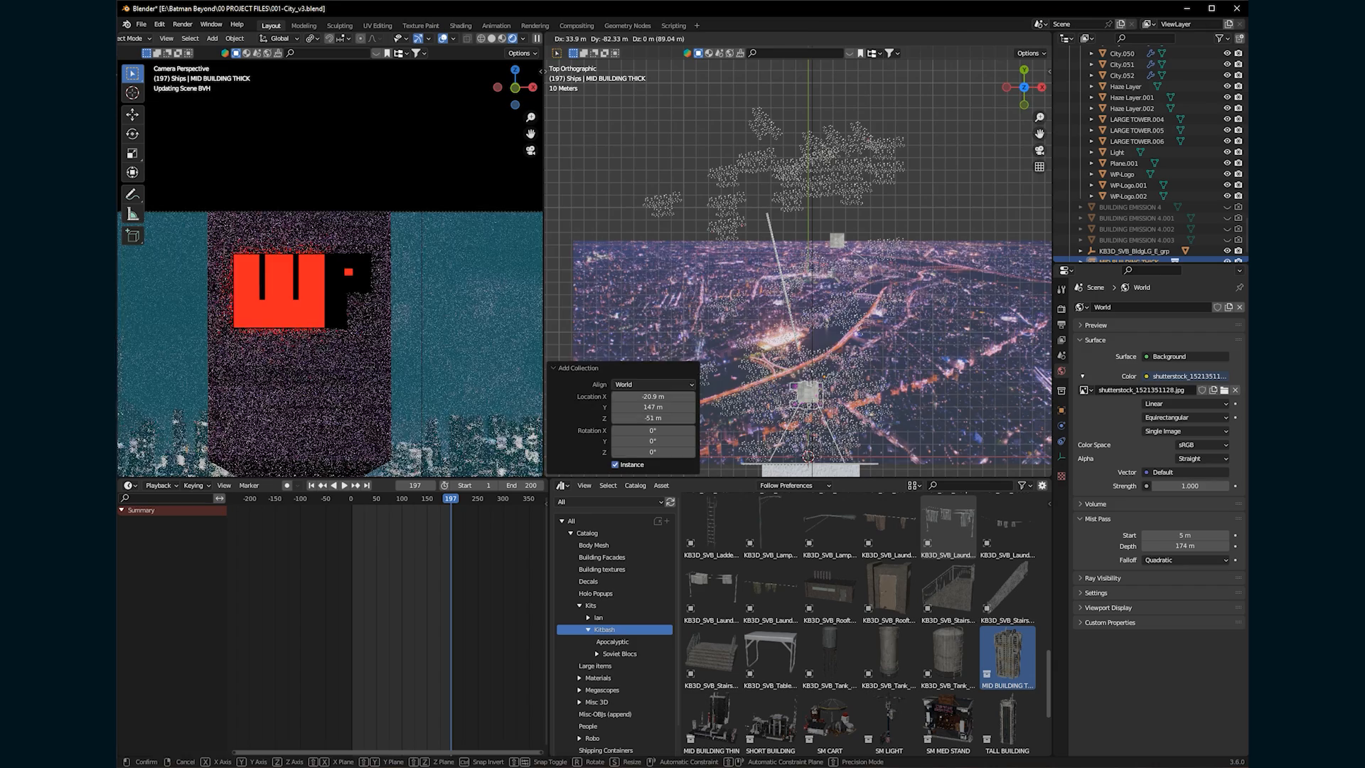
{"action": "left_click", "coordinate": [808, 389]}
{"action": "left_click", "coordinate": [1024, 105]}
{"action": "scroll", "coordinate": [925, 284], "scroll_direction": "up", "scroll_amount": 8}
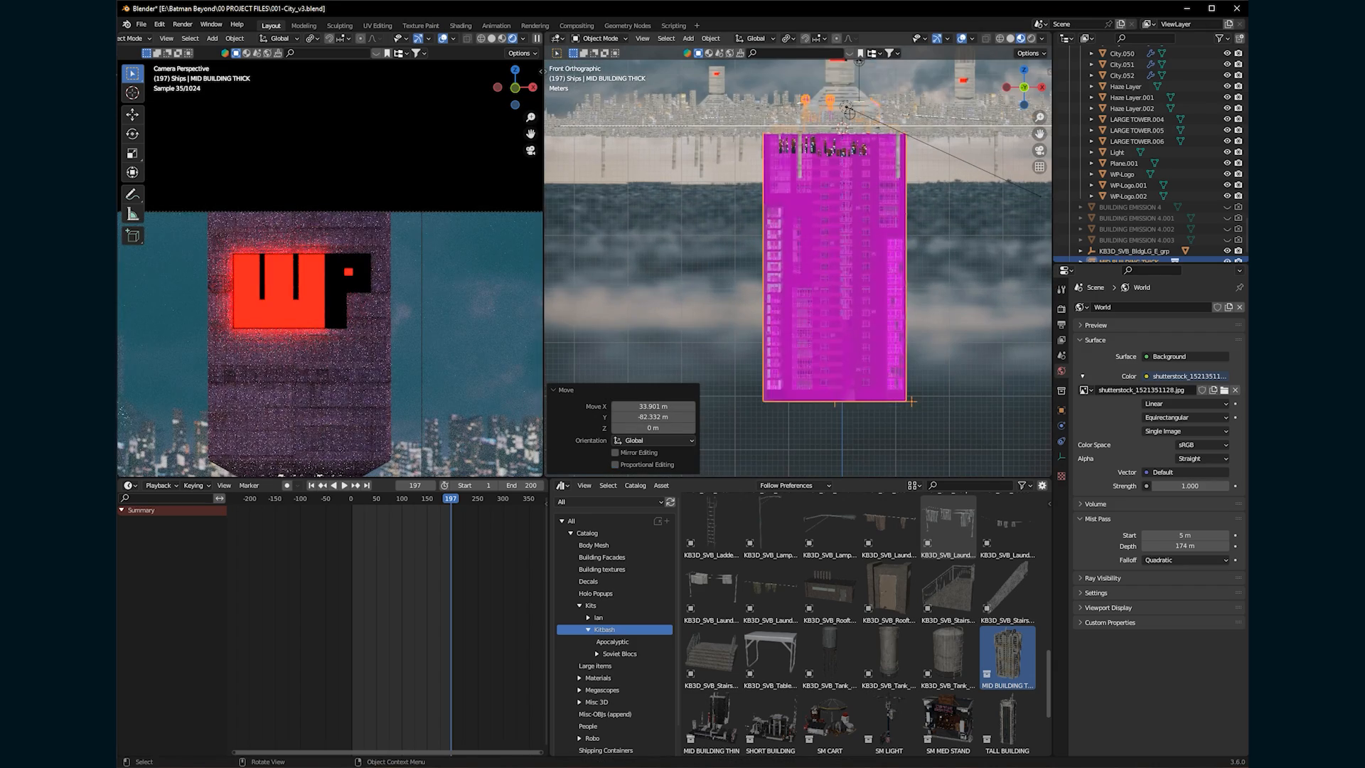
{"action": "key", "text": "g"}
{"action": "left_click", "coordinate": [912, 254]}
Scale the building to about 0.188 and move it about -10.7 m in X and 31.7 m in Z to align with the WP tower.
{"action": "middle_click_drag", "start_coordinate": [913, 255], "coordinate": [928, 439], "text": "shift"}
{"action": "scroll", "coordinate": [927, 439], "scroll_direction": "up", "scroll_amount": 1}
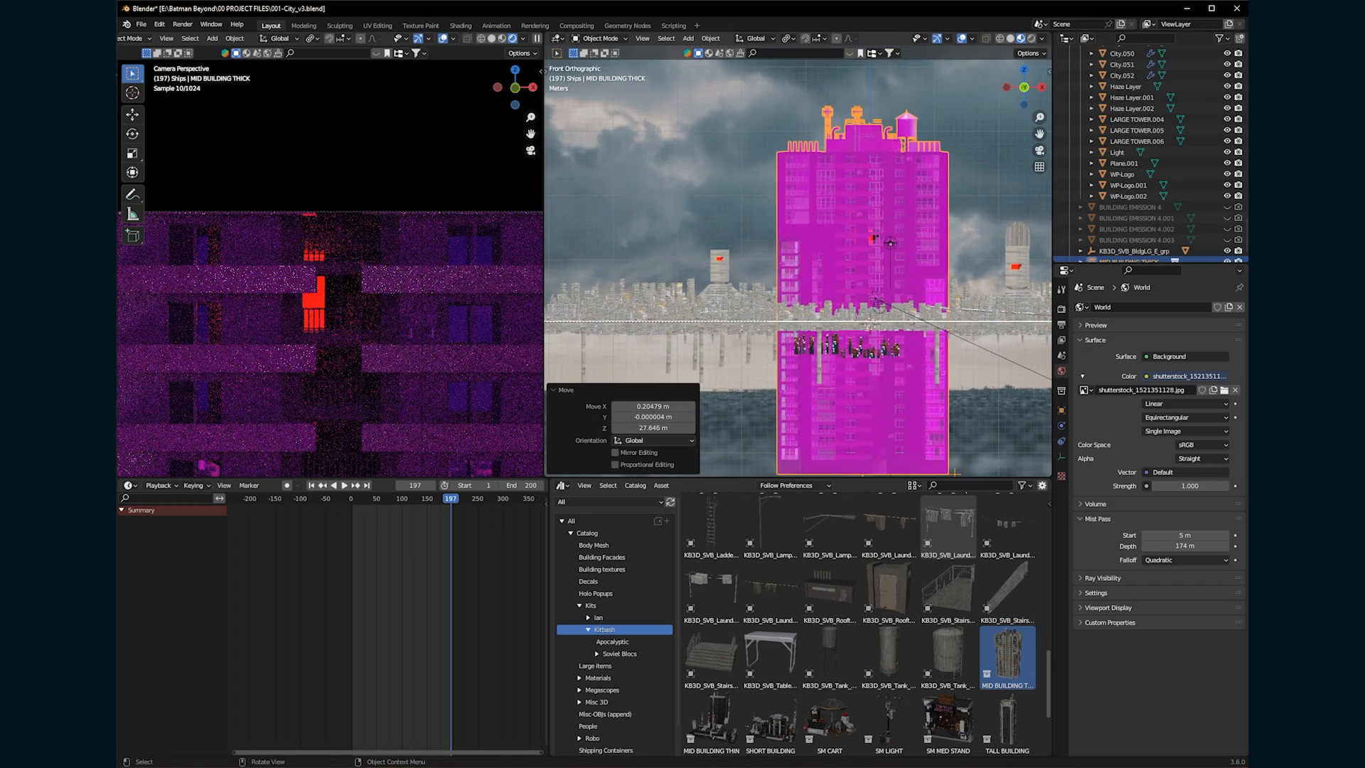
{"action": "key", "text": "s"}
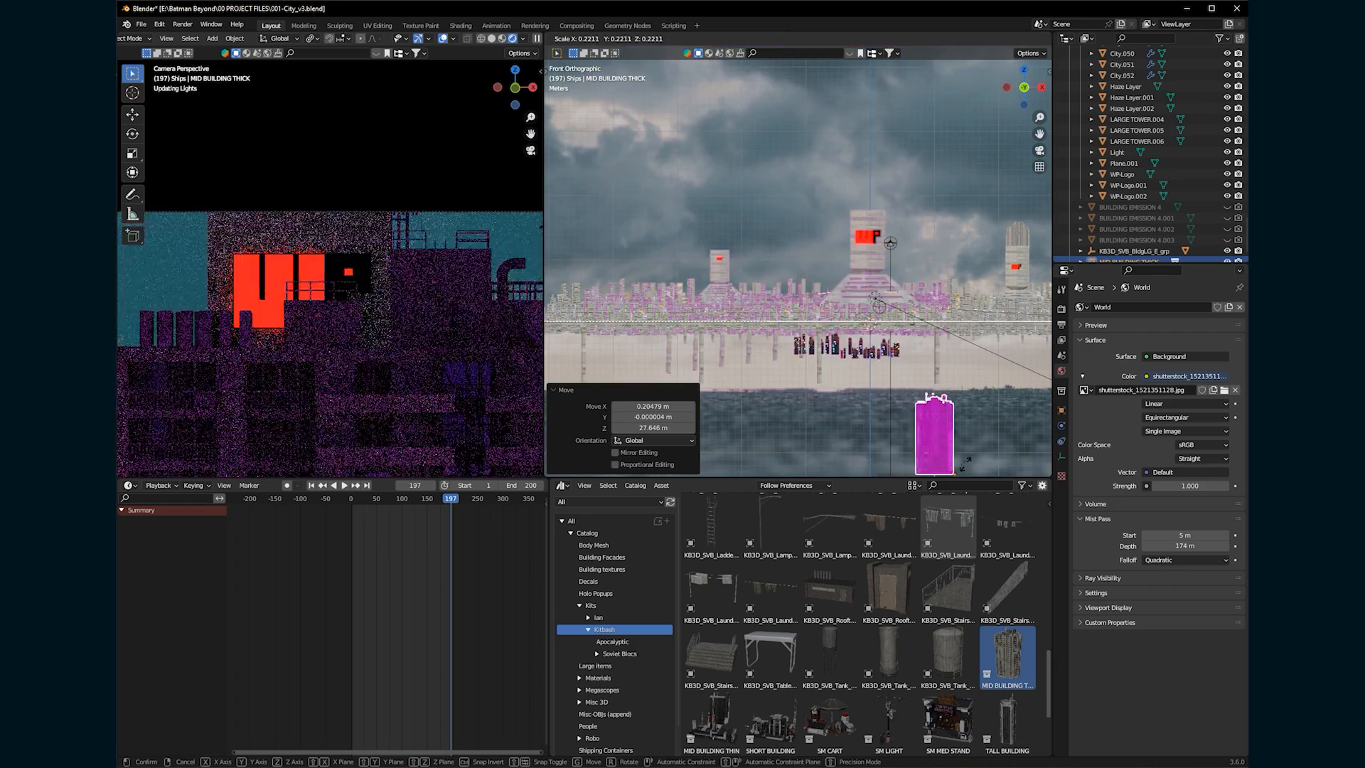
{"action": "left_click", "coordinate": [825, 293]}
{"action": "key", "text": "g"}
{"action": "left_click", "coordinate": [868, 208]}
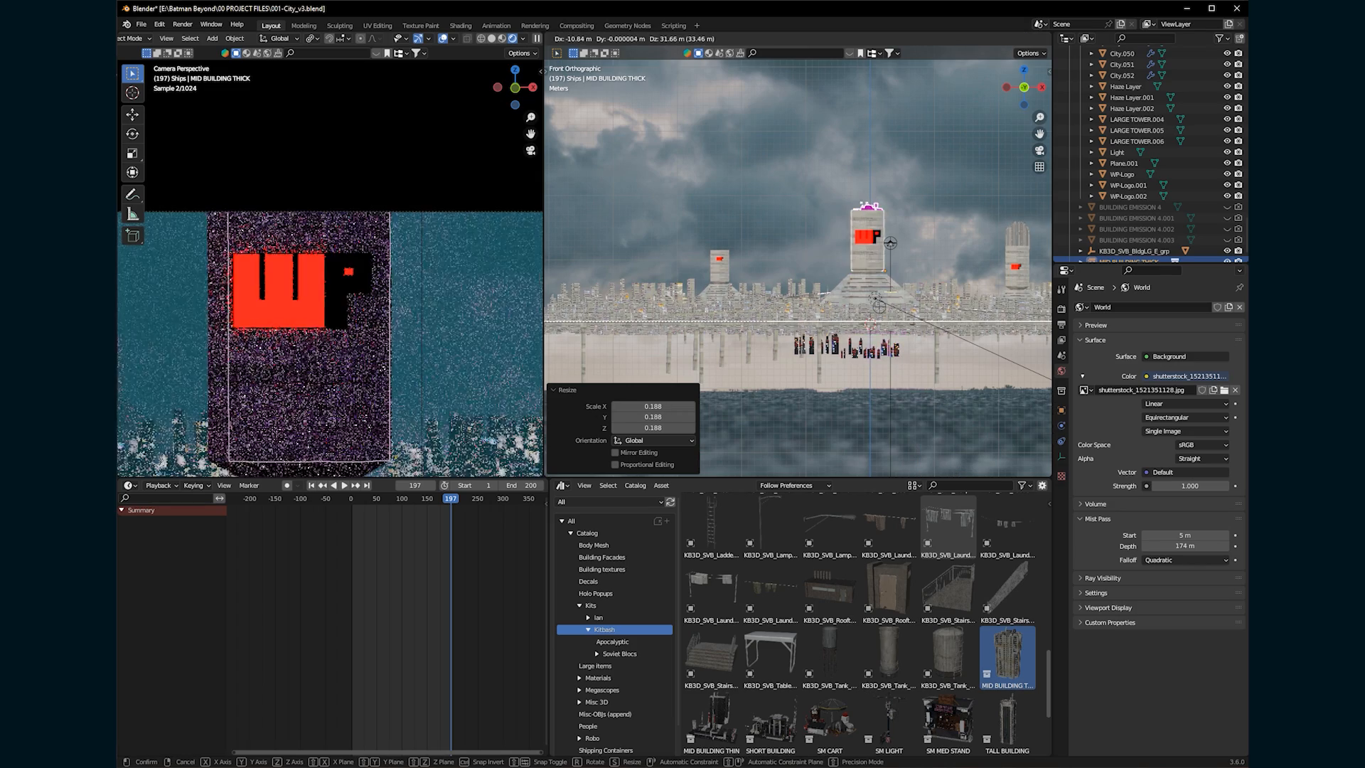
Move the building about -10.2 m along Y so that it overlaps the WP tower.
{"action": "middle_click_drag", "start_coordinate": [869, 207], "coordinate": [897, 302]}
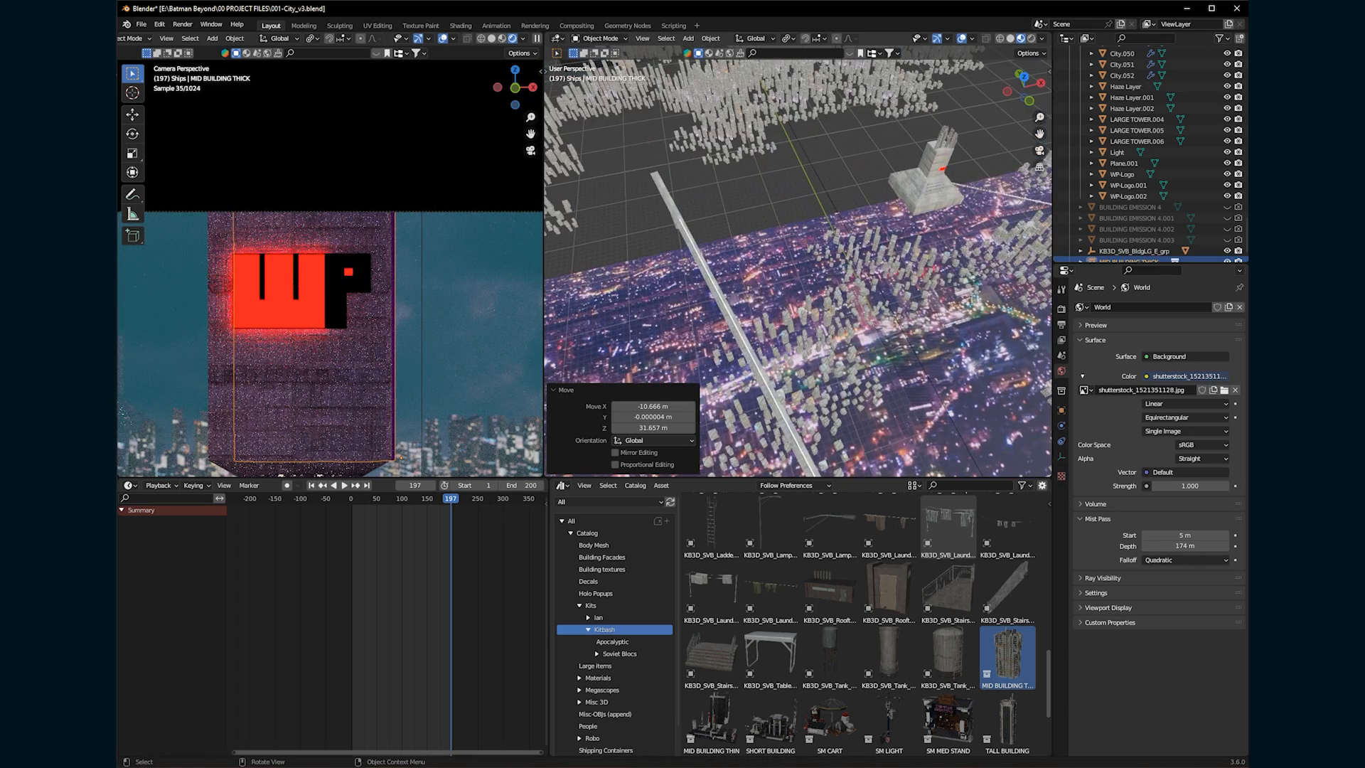
{"action": "key", "text": "KP_Decimal"}
{"action": "scroll", "coordinate": [798, 260], "scroll_direction": "down", "scroll_amount": 4}
{"action": "key", "text": "g"}
{"action": "key", "text": "y"}
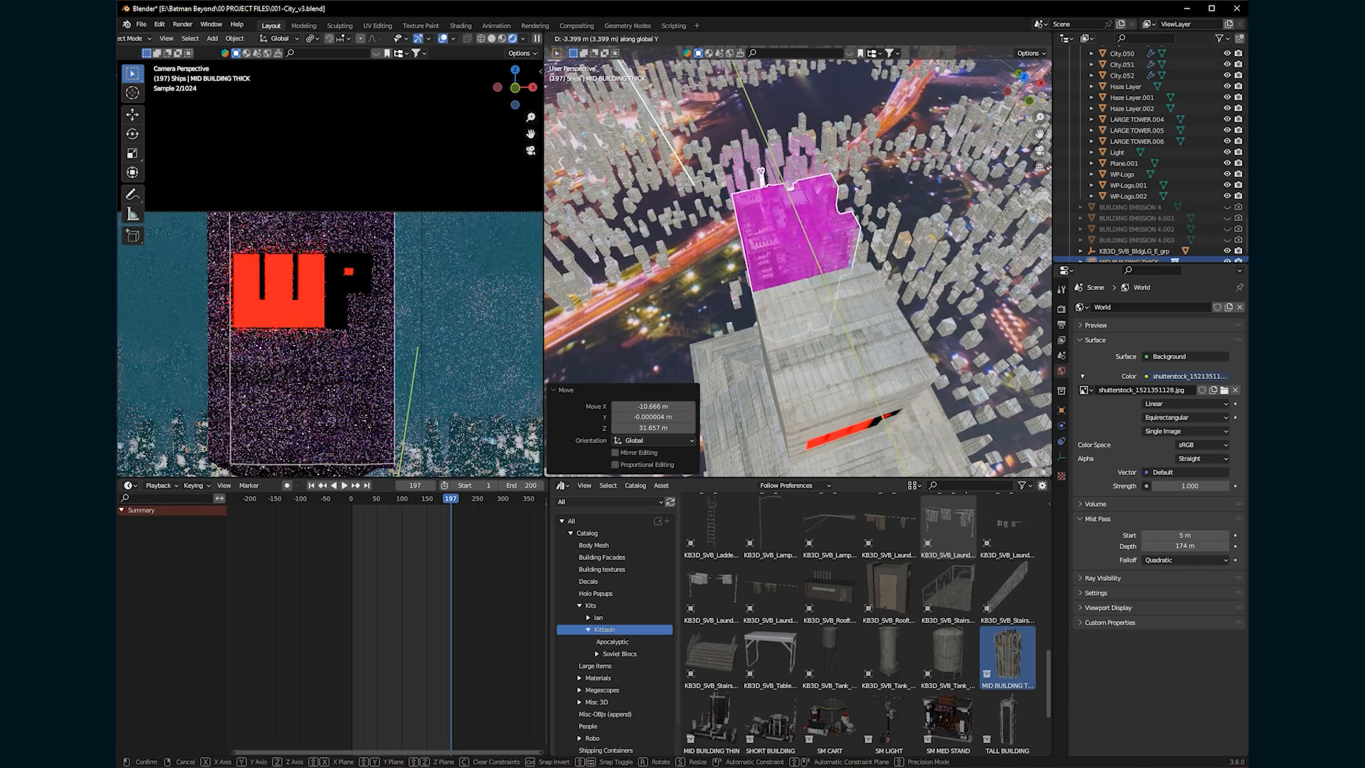
{"action": "key", "text": "Return"}
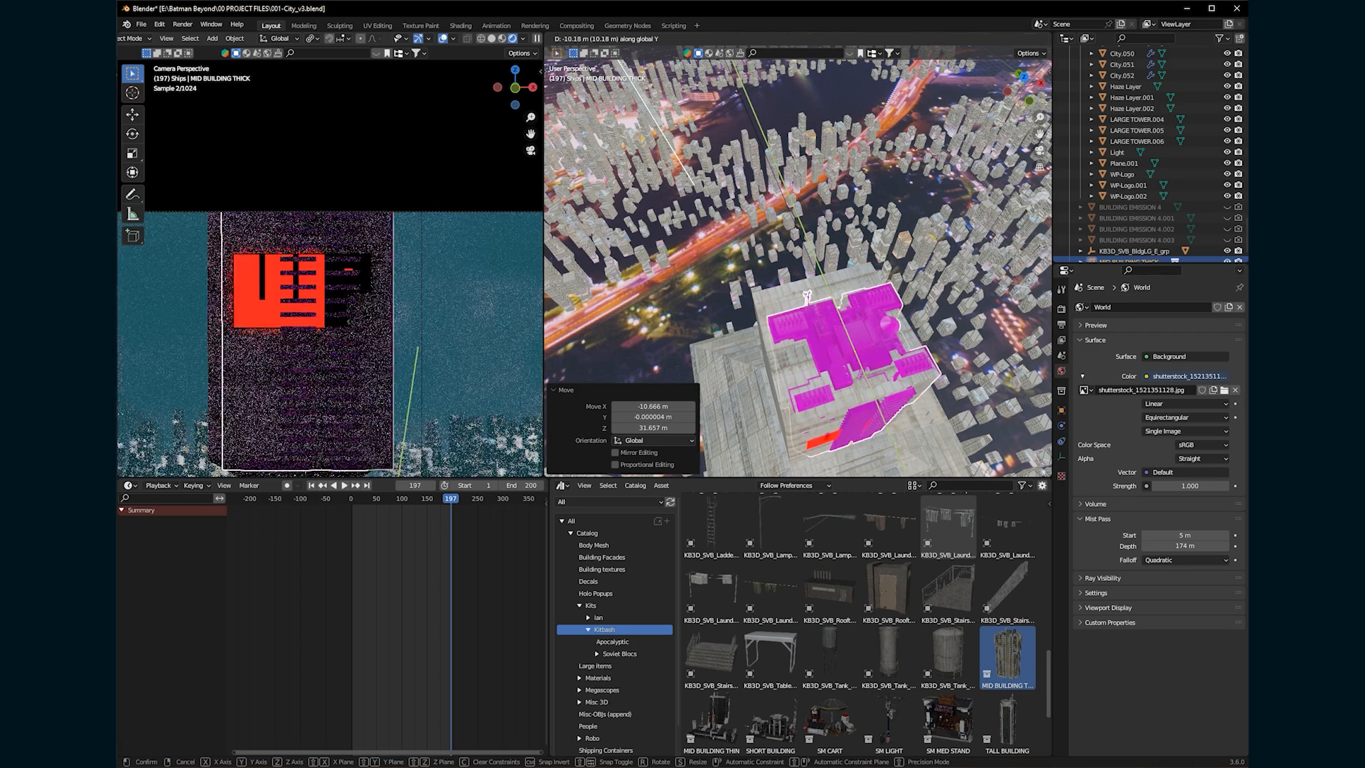
Shift the building about another -0.33 m along Y so its facade protrudes from the tower's front.
{"action": "scroll", "coordinate": [330, 284], "scroll_direction": "down", "scroll_amount": 1}
{"action": "middle_click_drag", "start_coordinate": [803, 299], "coordinate": [754, 242]}
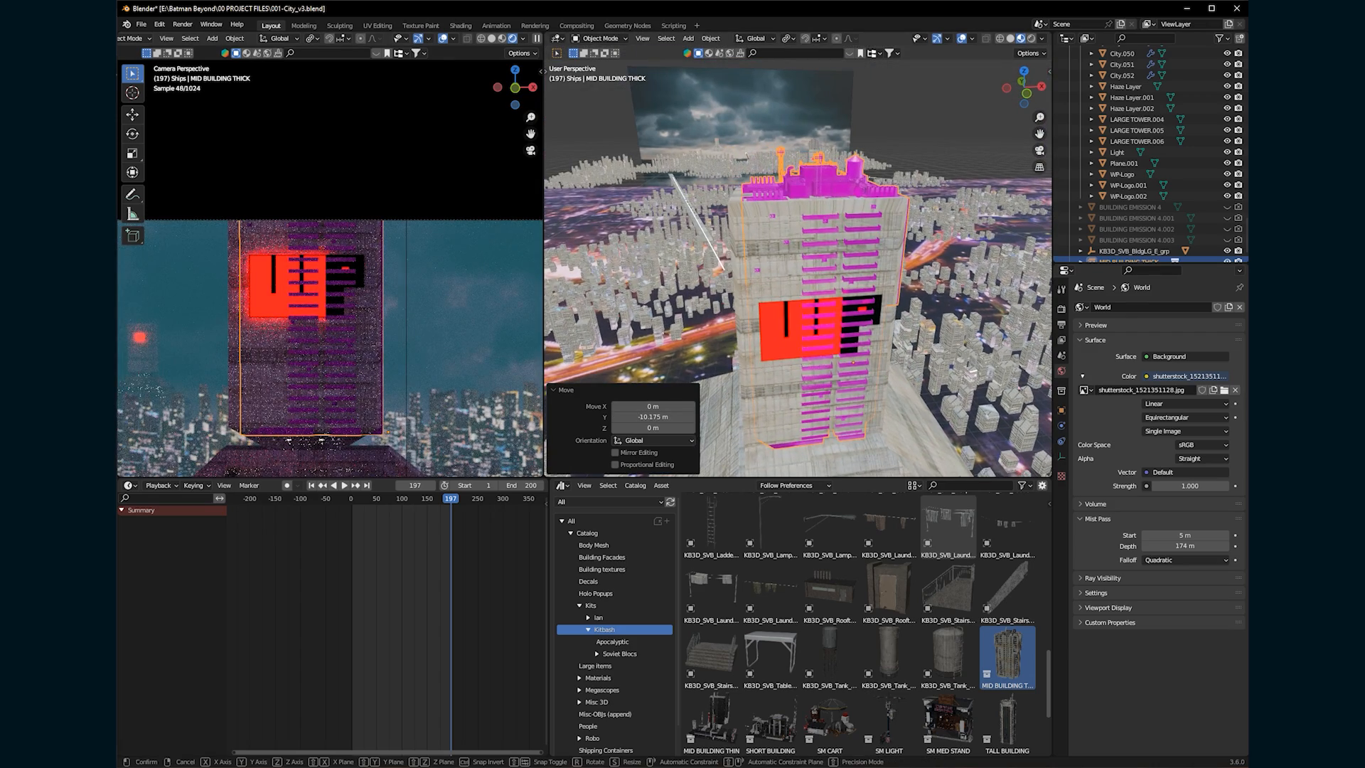
{"action": "key", "text": "g"}
{"action": "key", "text": "y"}
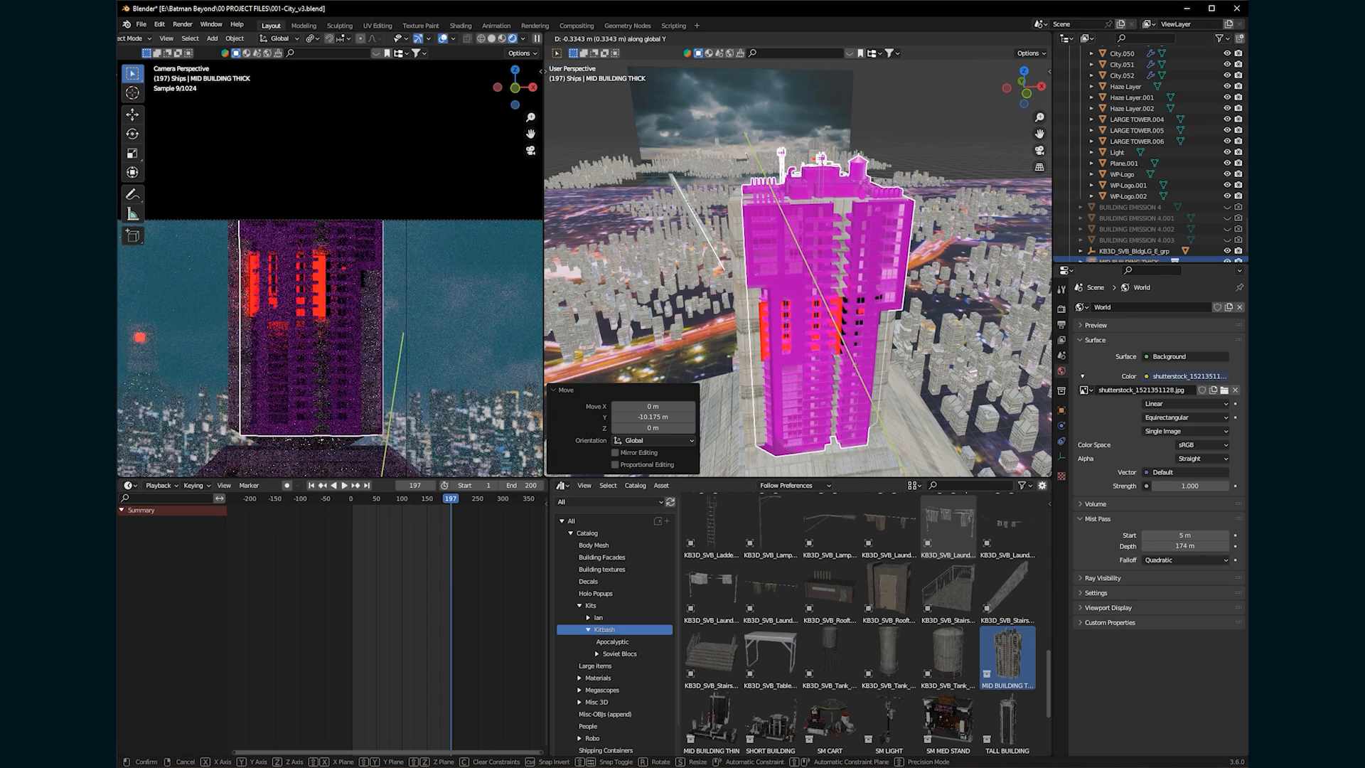
{"action": "key", "text": "Return"}
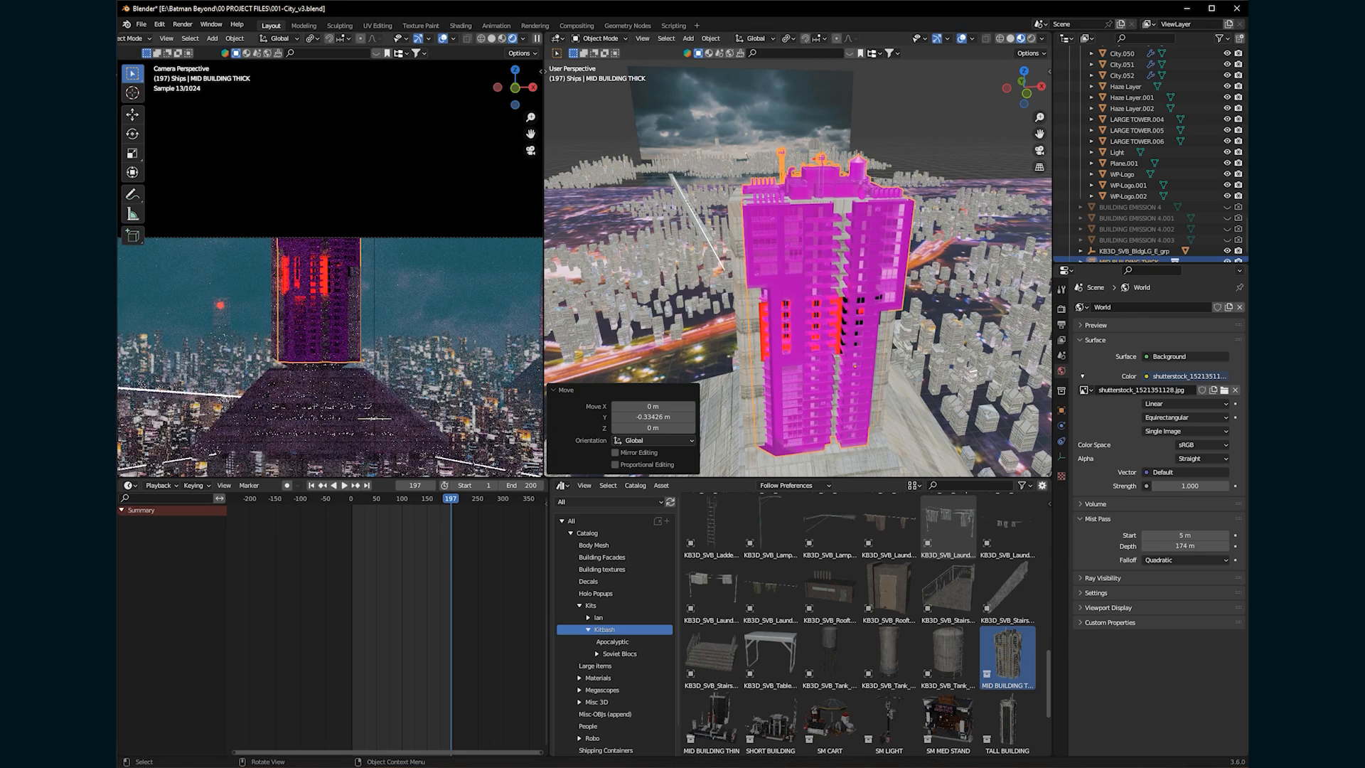
Make the MID BUILDING THICK instance real and select its main building mesh.
{"action": "middle_click_drag", "start_coordinate": [796, 270], "coordinate": [782, 273]}
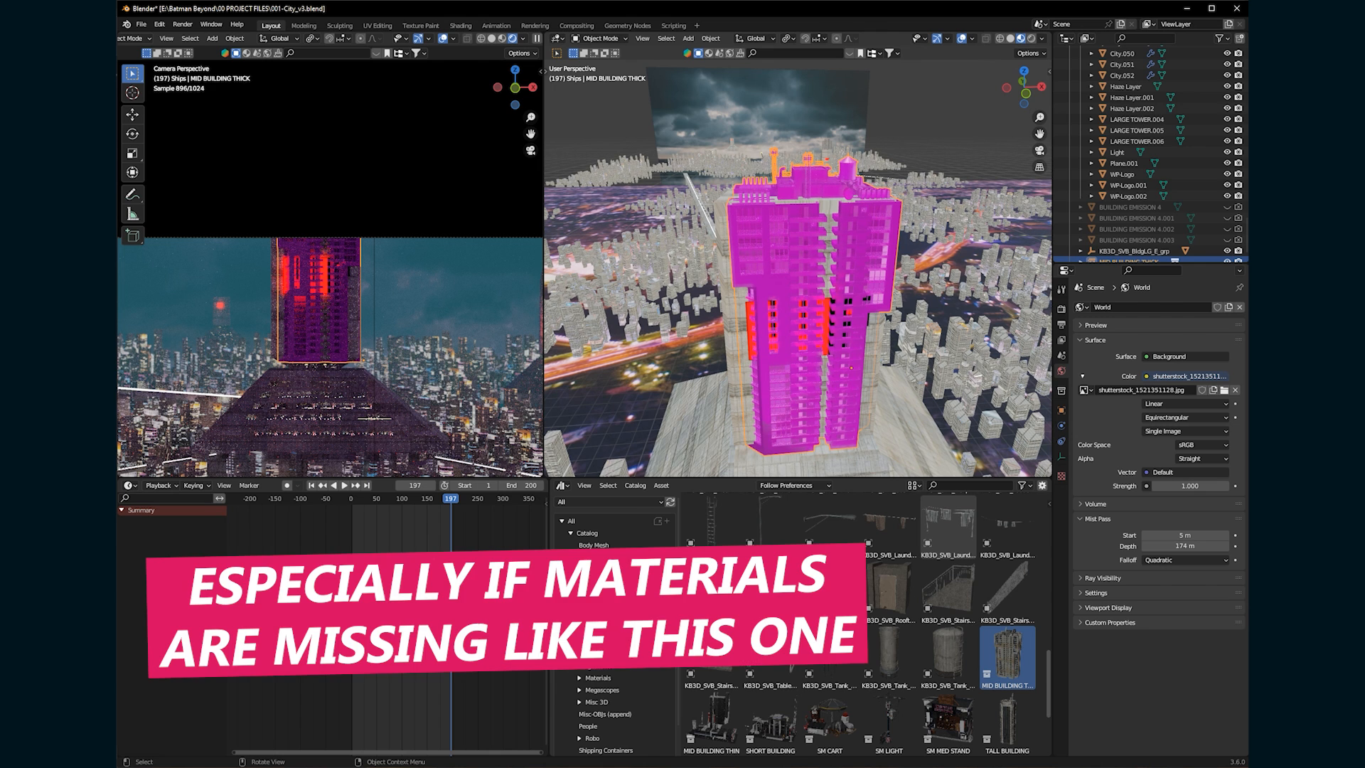
{"action": "left_click", "coordinate": [710, 39]}
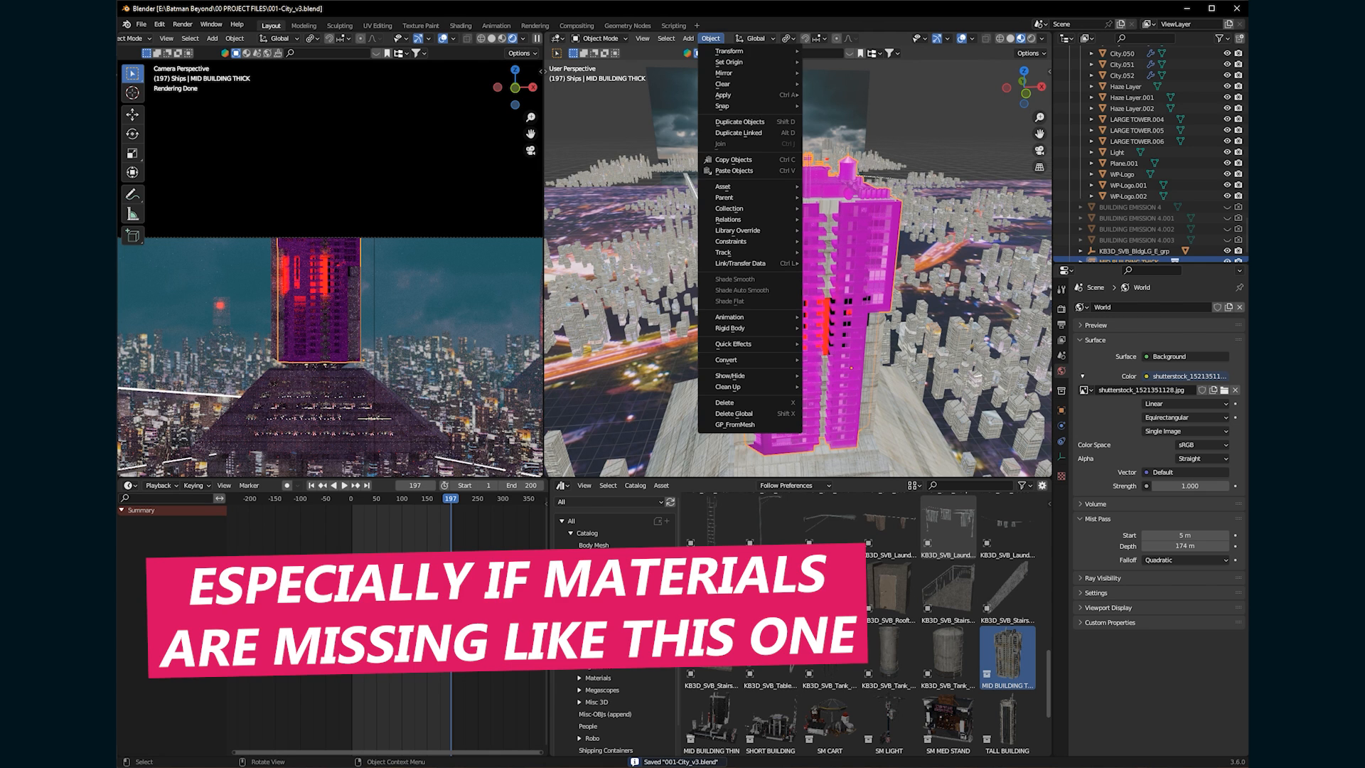
{"action": "mouse_move", "coordinate": [723, 94]}
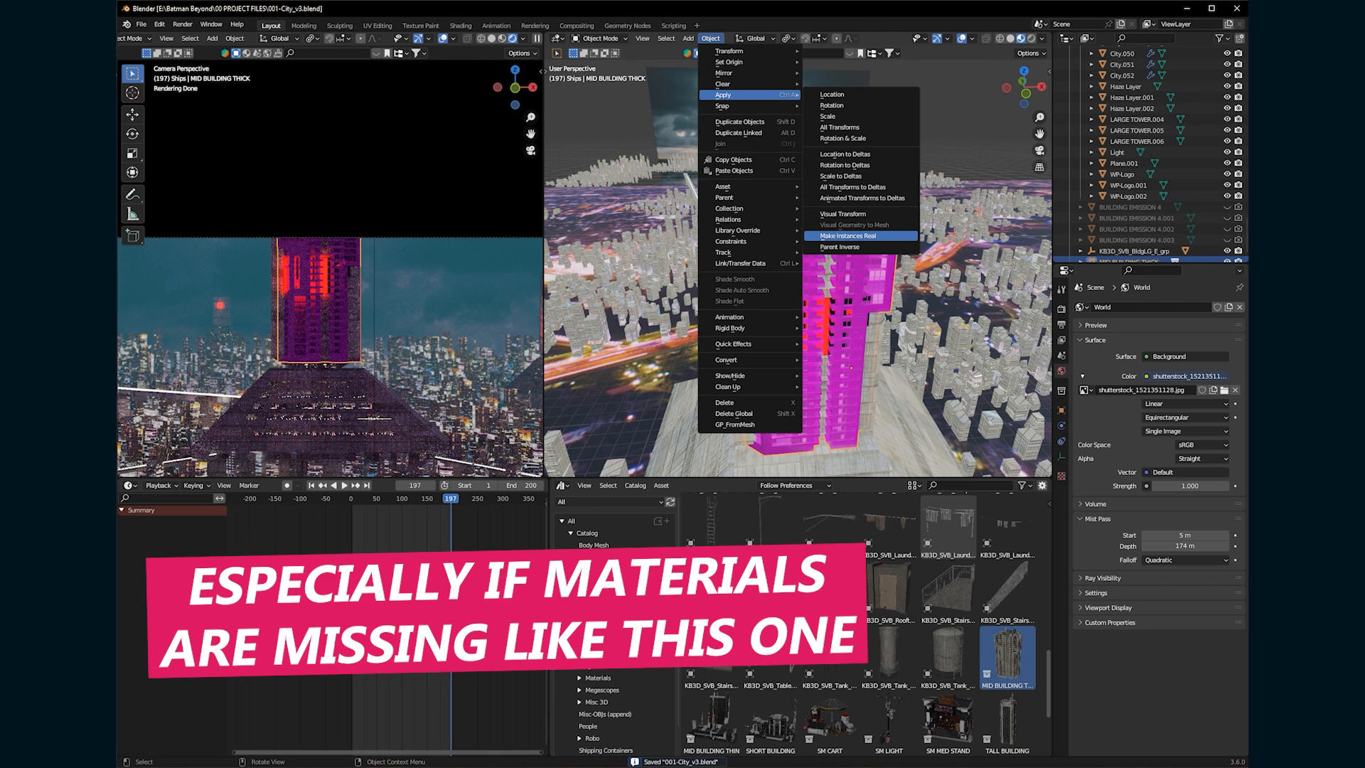
{"action": "left_click", "coordinate": [848, 235]}
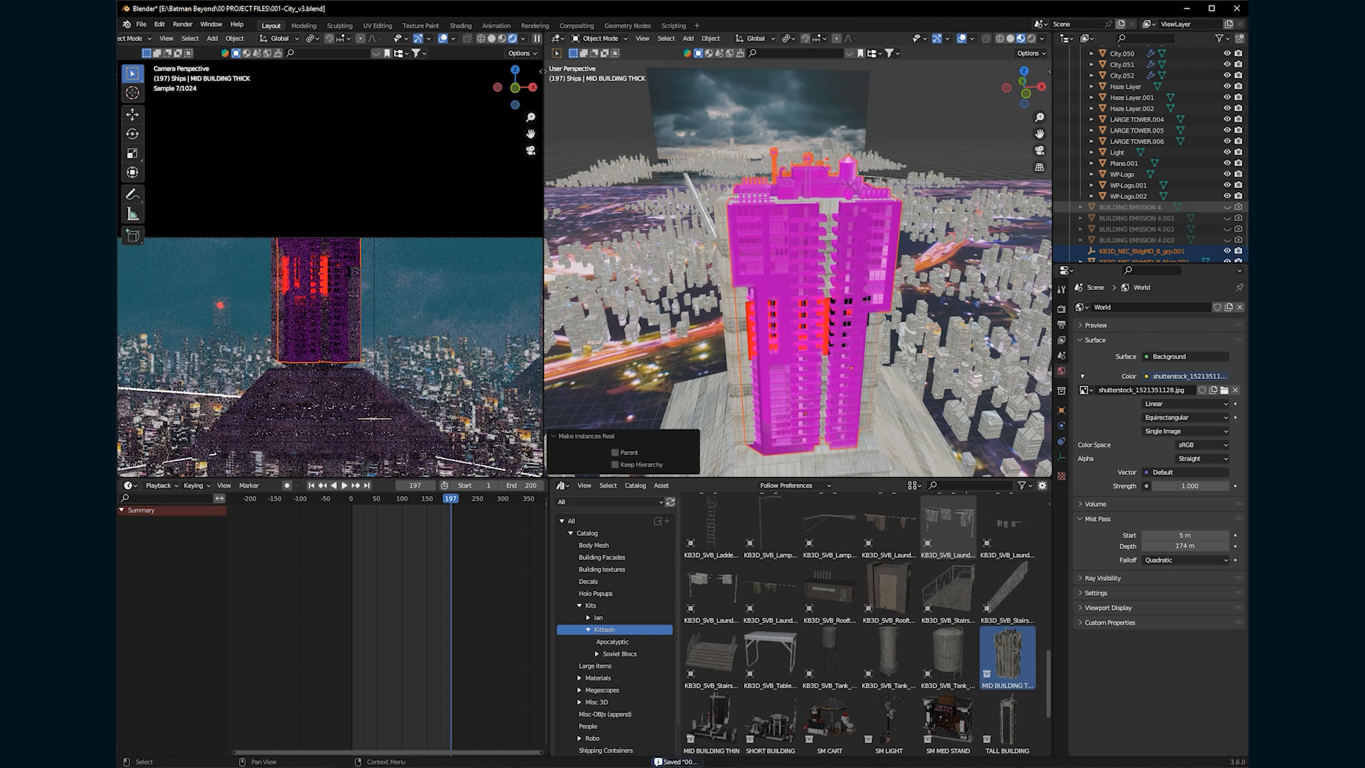
{"action": "scroll", "coordinate": [1151, 156], "scroll_direction": "down", "scroll_amount": 2}
{"action": "left_click", "coordinate": [805, 284]}
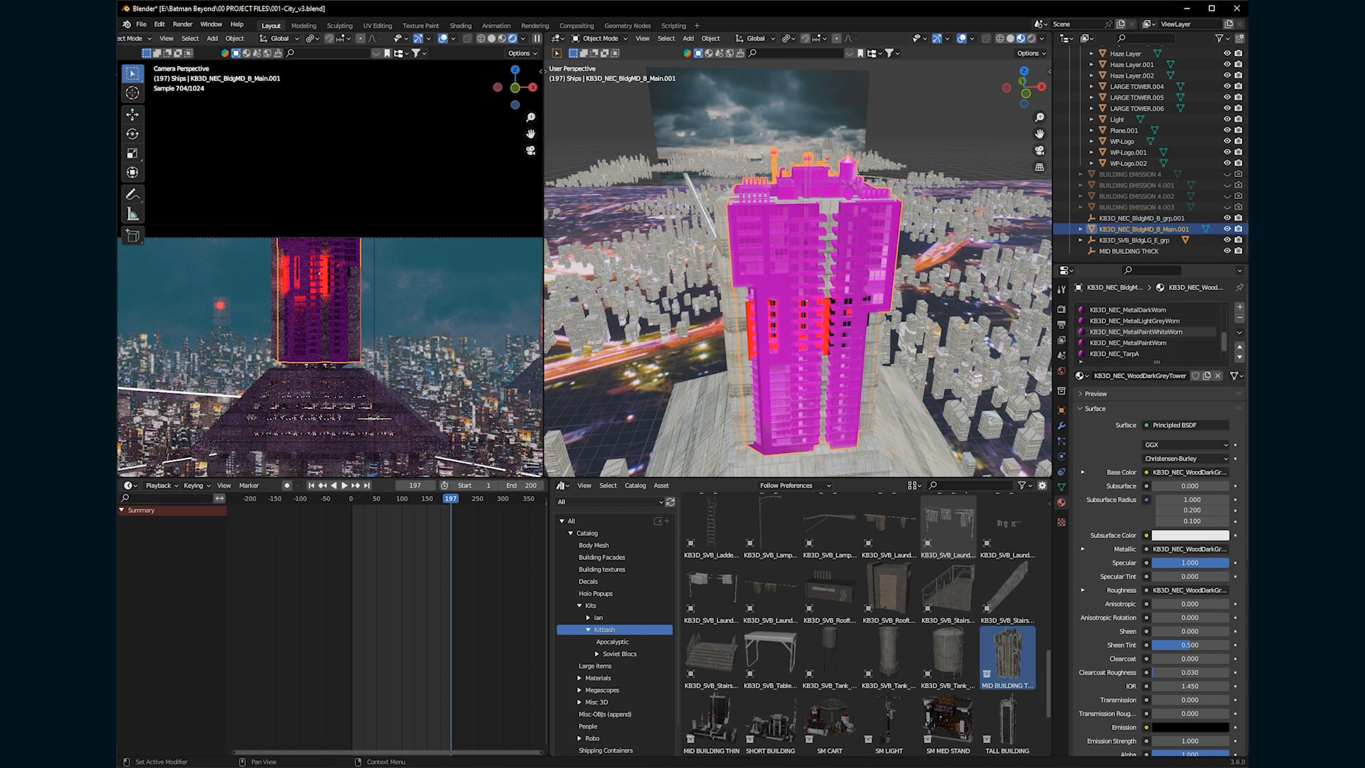
Remove the building mesh's unneeded KB3D_NEC material slots, keeping only KB3D_NEC_GlassTinted and Dirty Concrete.
{"action": "scroll", "coordinate": [1148, 331], "scroll_direction": "up", "scroll_amount": 5}
{"action": "left_click", "coordinate": [1137, 310]}
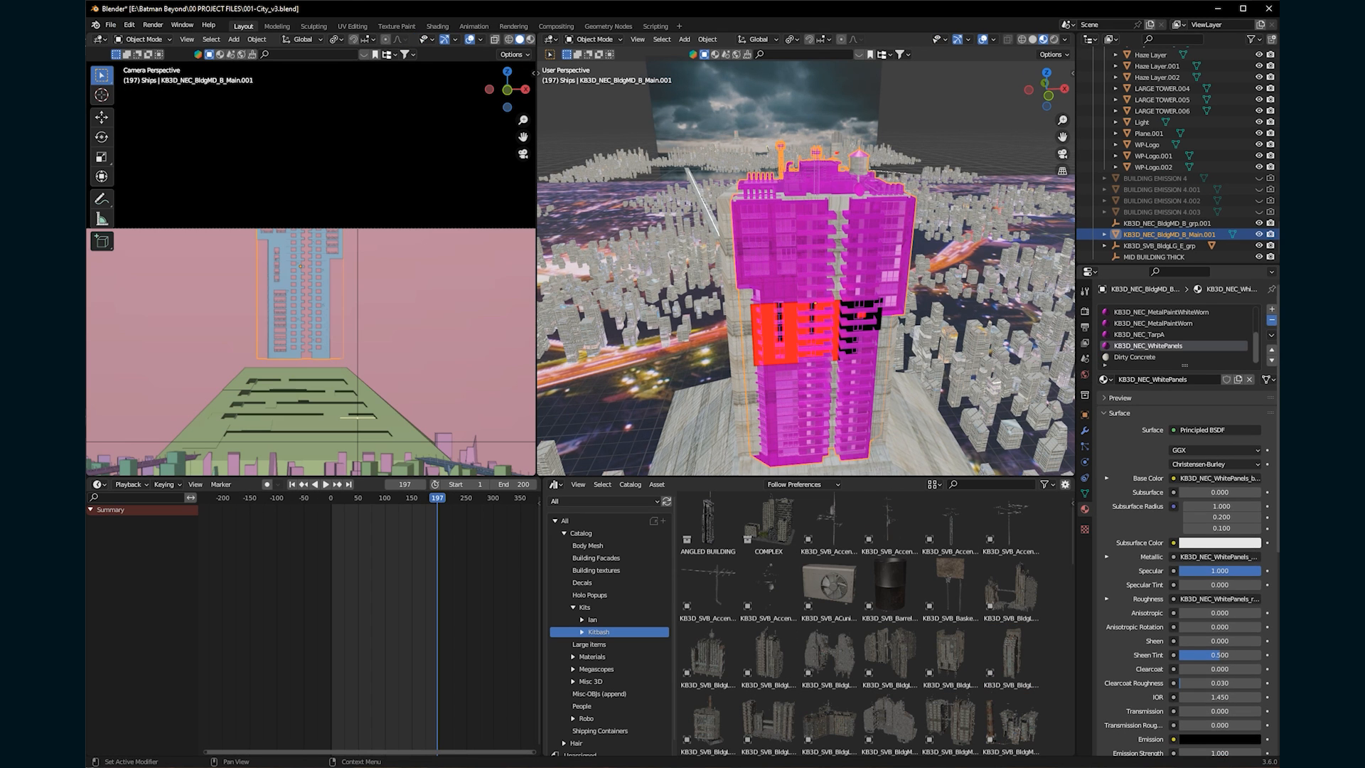
{"action": "left_click", "coordinate": [1153, 345]}
{"action": "left_click", "coordinate": [1160, 323]}
{"action": "left_click", "coordinate": [1272, 320]}
{"action": "left_click", "coordinate": [1272, 320]}
{"action": "left_click", "coordinate": [1272, 320]}
{"action": "left_click", "coordinate": [1153, 335]}
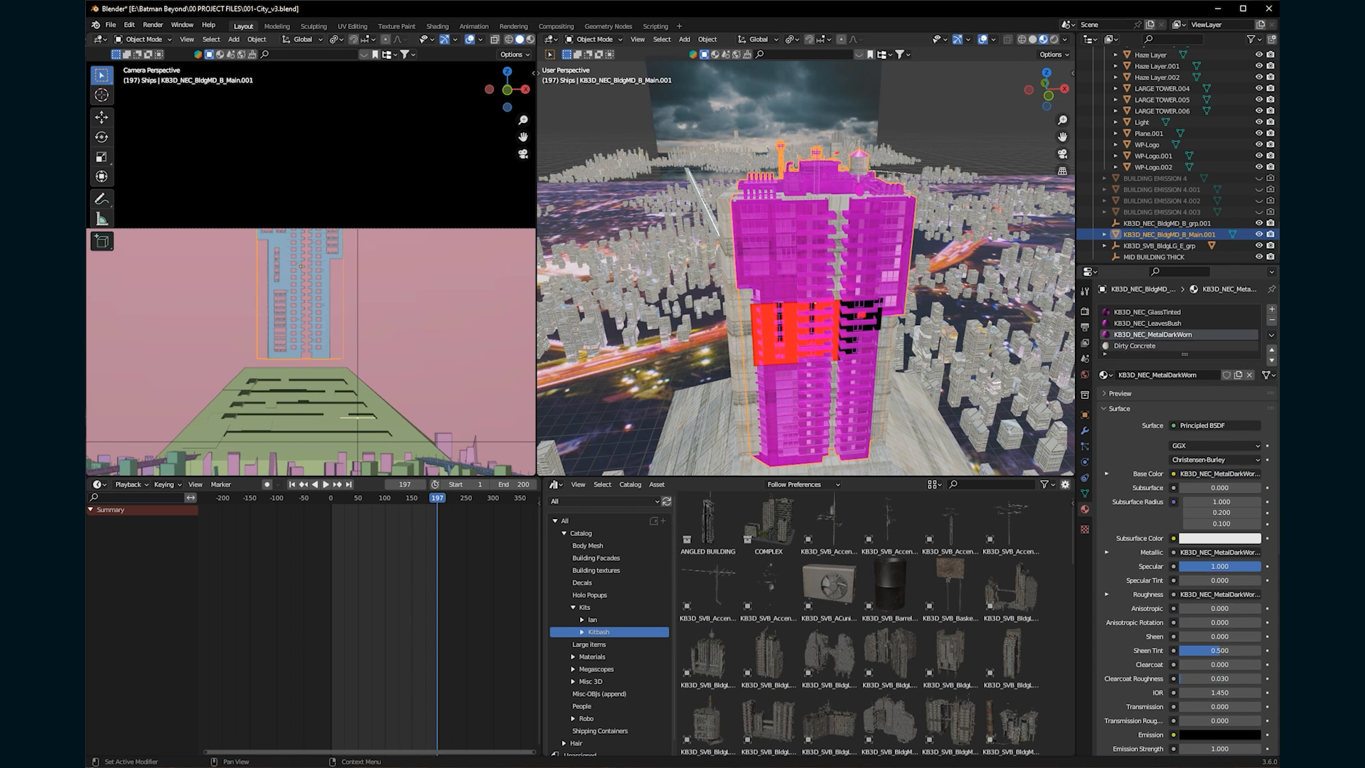
{"action": "left_click", "coordinate": [1272, 320]}
{"action": "left_click", "coordinate": [1153, 323]}
{"action": "left_click", "coordinate": [1272, 320]}
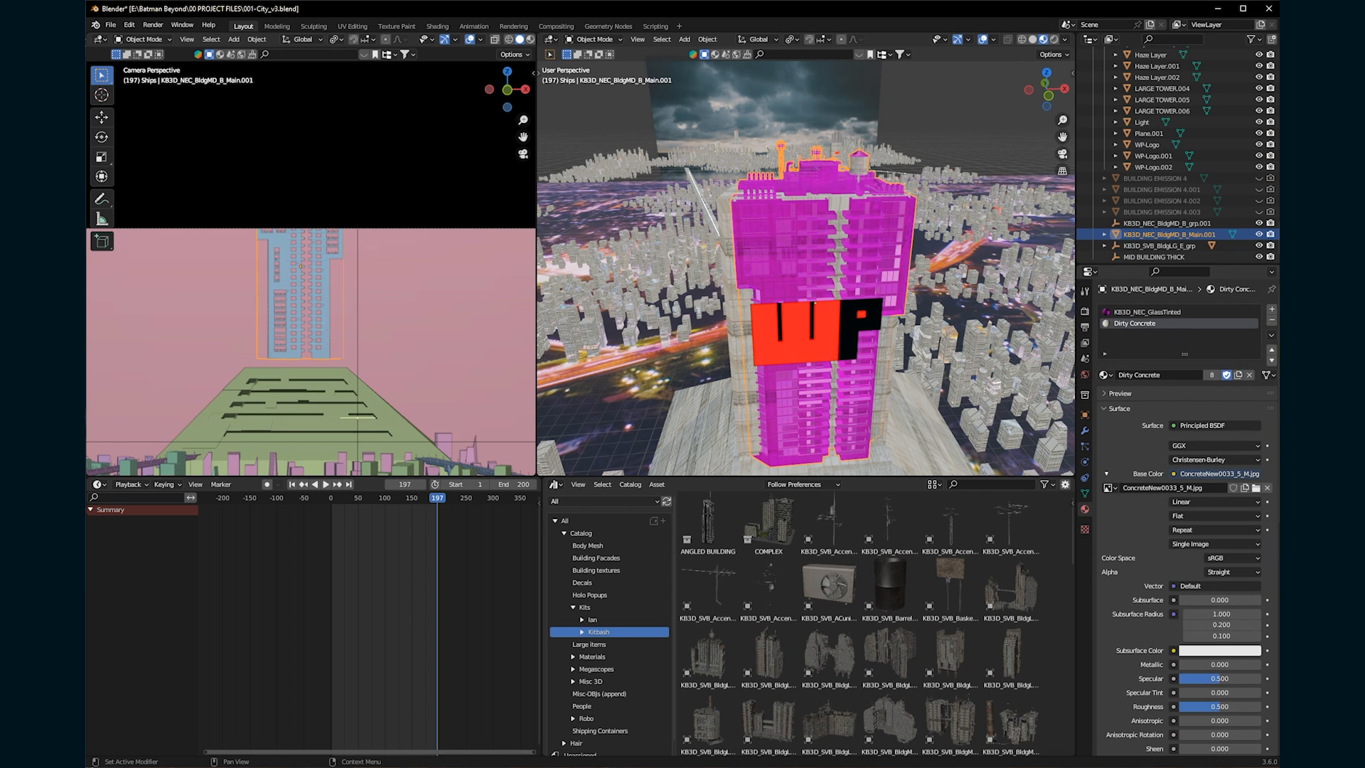
Remove the KB3D_NEC_GlassTinted slot from the building mesh, leaving Dirty Concrete as its only material.
{"action": "left_click", "coordinate": [1153, 313]}
{"action": "left_click", "coordinate": [1105, 374]}
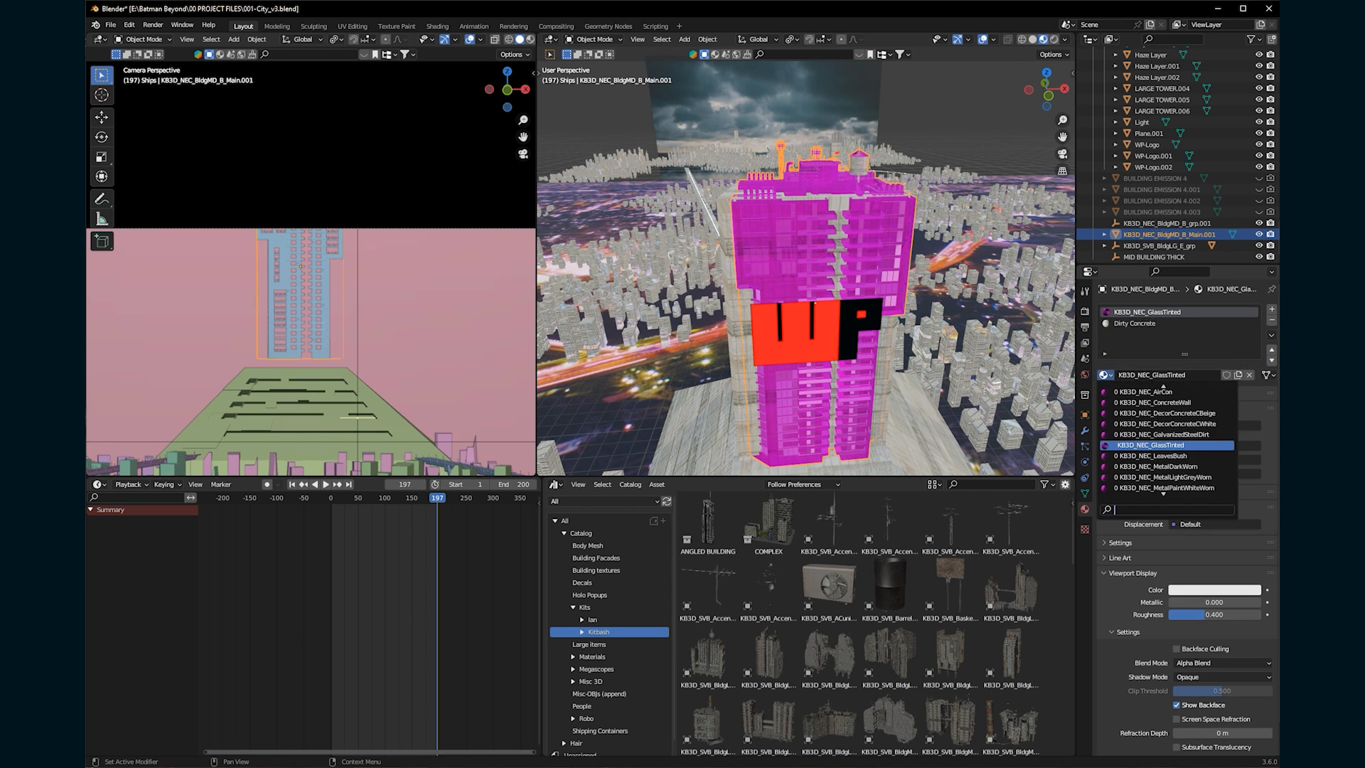
{"action": "left_click", "coordinate": [1272, 319]}
{"action": "scroll", "coordinate": [806, 268], "scroll_direction": "up", "scroll_amount": 4}
{"action": "scroll", "coordinate": [441, 227], "scroll_direction": "down", "scroll_amount": 2}
{"action": "scroll", "coordinate": [516, 40], "scroll_direction": "down", "scroll_amount": 1}
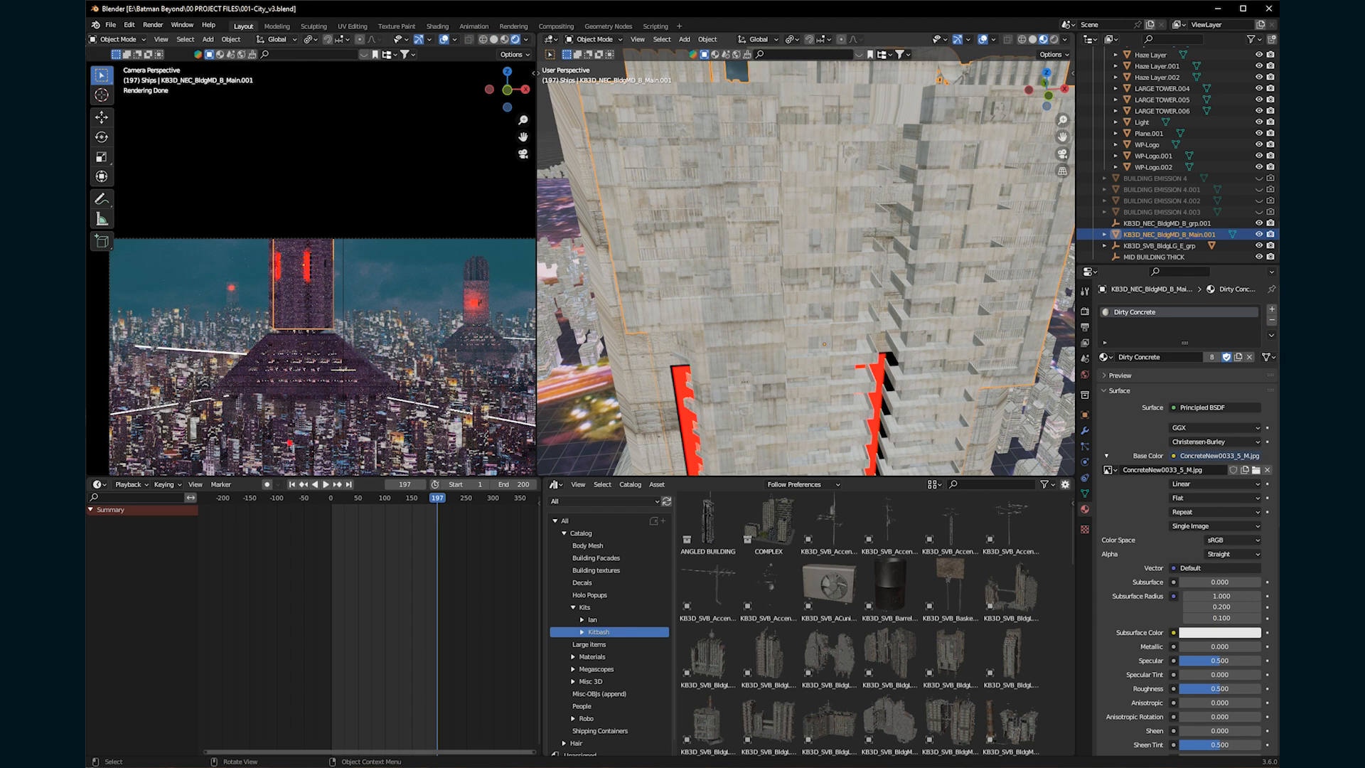
Scale the building mesh down uniformly to about 0.478.
{"action": "scroll", "coordinate": [310, 268], "scroll_direction": "up", "scroll_amount": 3}
{"action": "left_click", "coordinate": [859, 390]}
{"action": "middle_click_drag", "start_coordinate": [859, 390], "coordinate": [853, 359]}
{"action": "scroll", "coordinate": [837, 371], "scroll_direction": "down", "scroll_amount": 5}
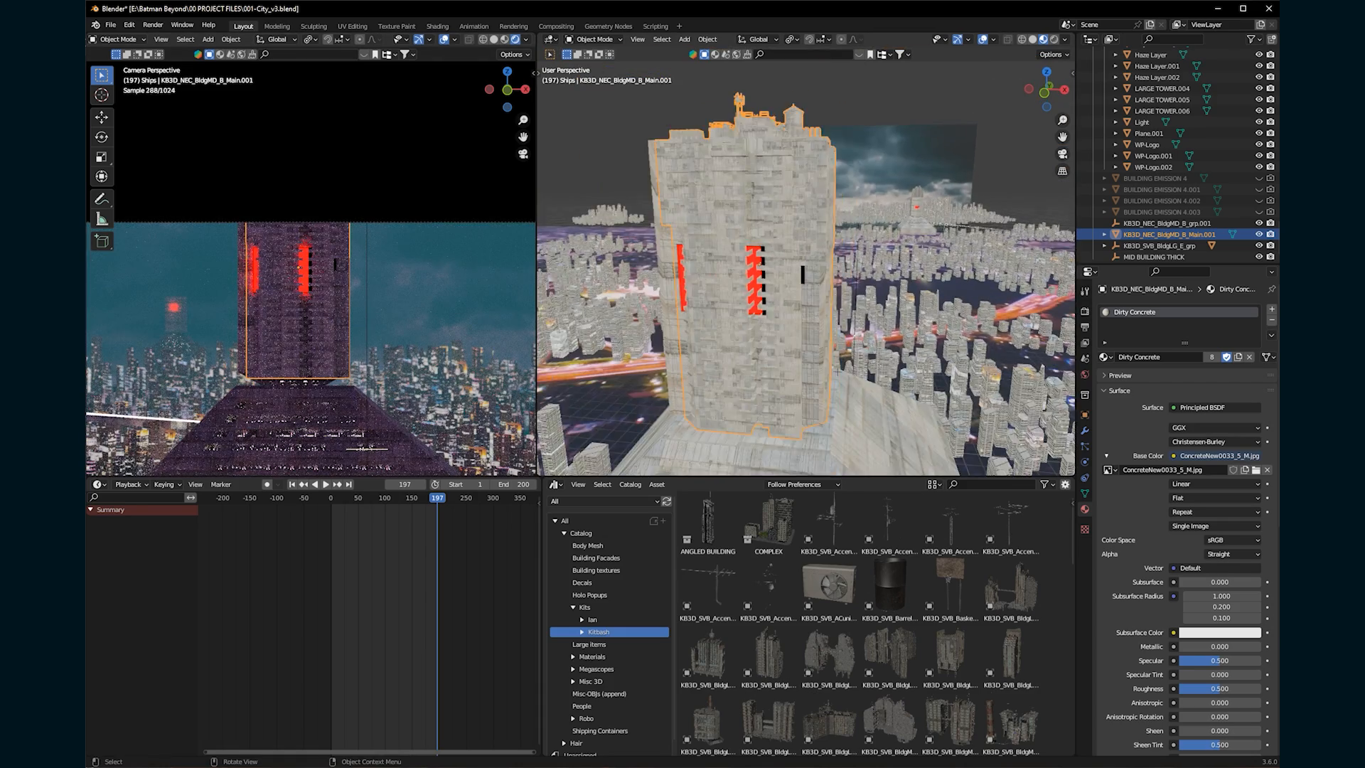
{"action": "key", "text": "s"}
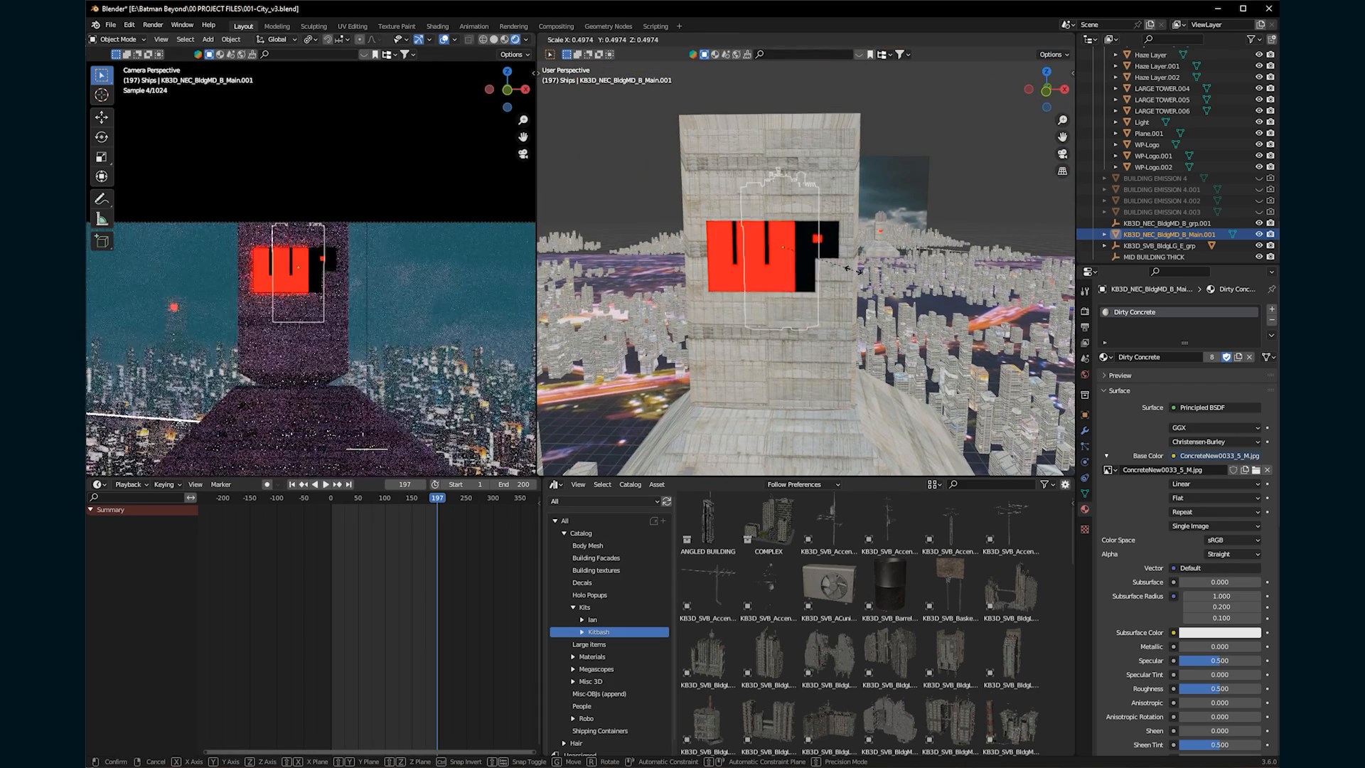
{"action": "left_click", "coordinate": [817, 301]}
Move the scaled building about -0.87 m along Y and 1.8 m along Z onto the upper front of the WP tower.
{"action": "left_click", "coordinate": [1047, 91]}
{"action": "left_click", "coordinate": [1029, 89]}
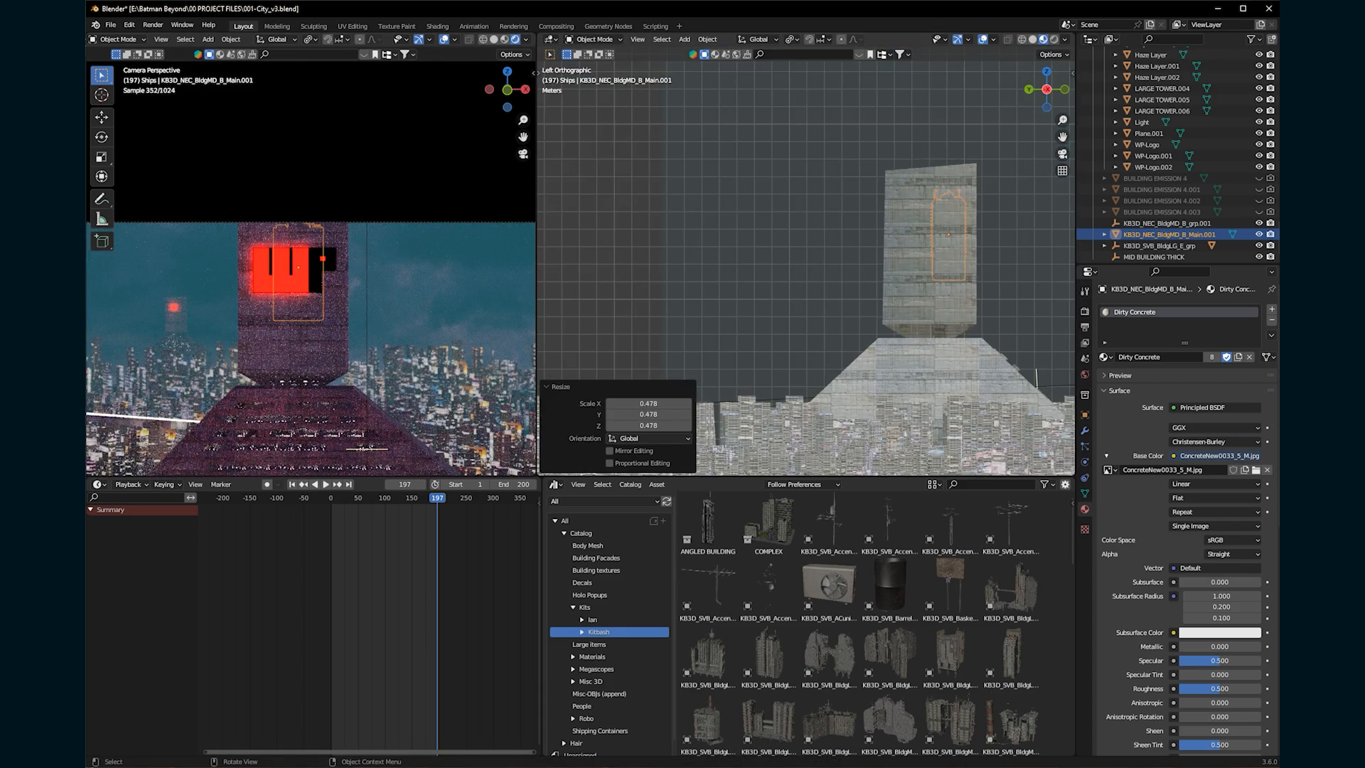
{"action": "key", "text": "g"}
{"action": "left_click", "coordinate": [965, 206]}
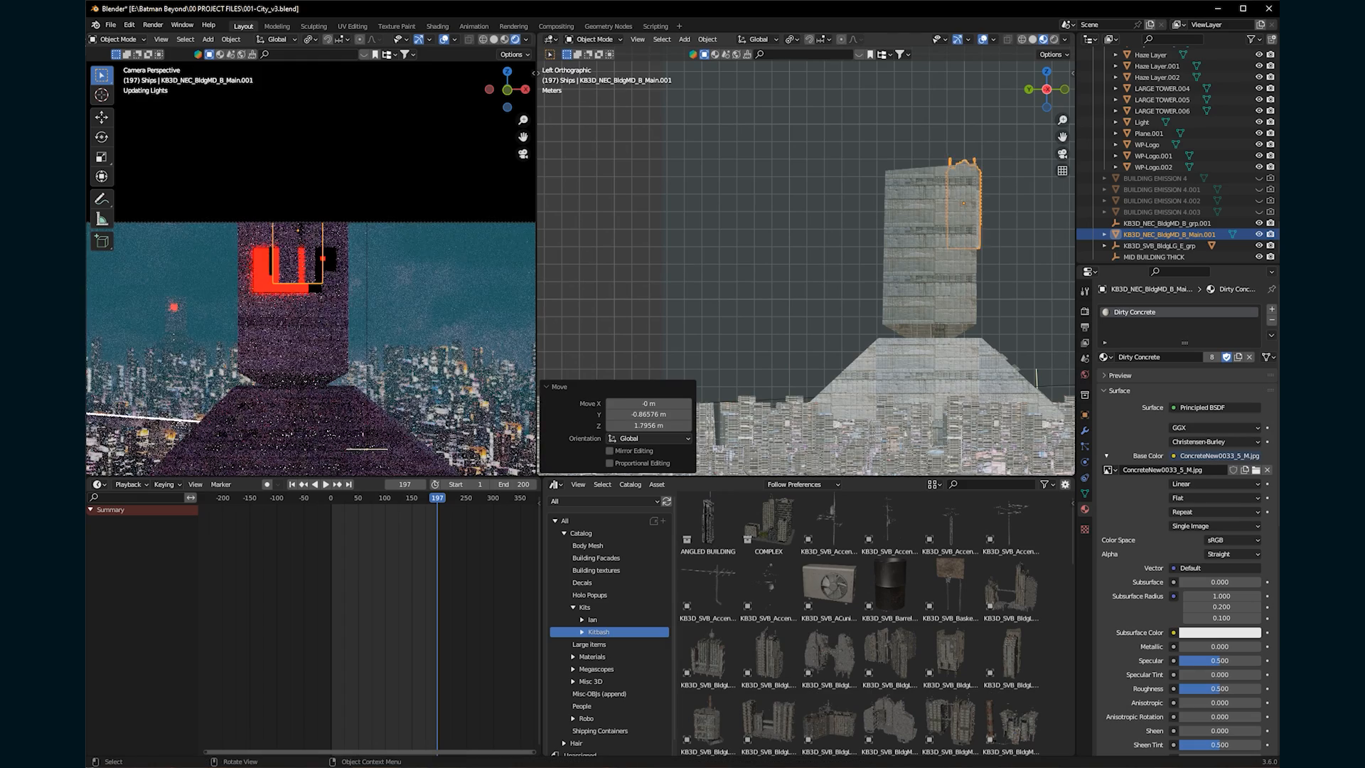
{"action": "left_click", "coordinate": [1064, 89]}
{"action": "middle_click_drag", "start_coordinate": [846, 235], "coordinate": [859, 268], "text": "shift"}
{"action": "scroll", "coordinate": [859, 269], "scroll_direction": "up", "scroll_amount": 5}
Duplicate the building piece about 2.7 m along X across the tower's front face.
{"action": "key", "text": "g"}
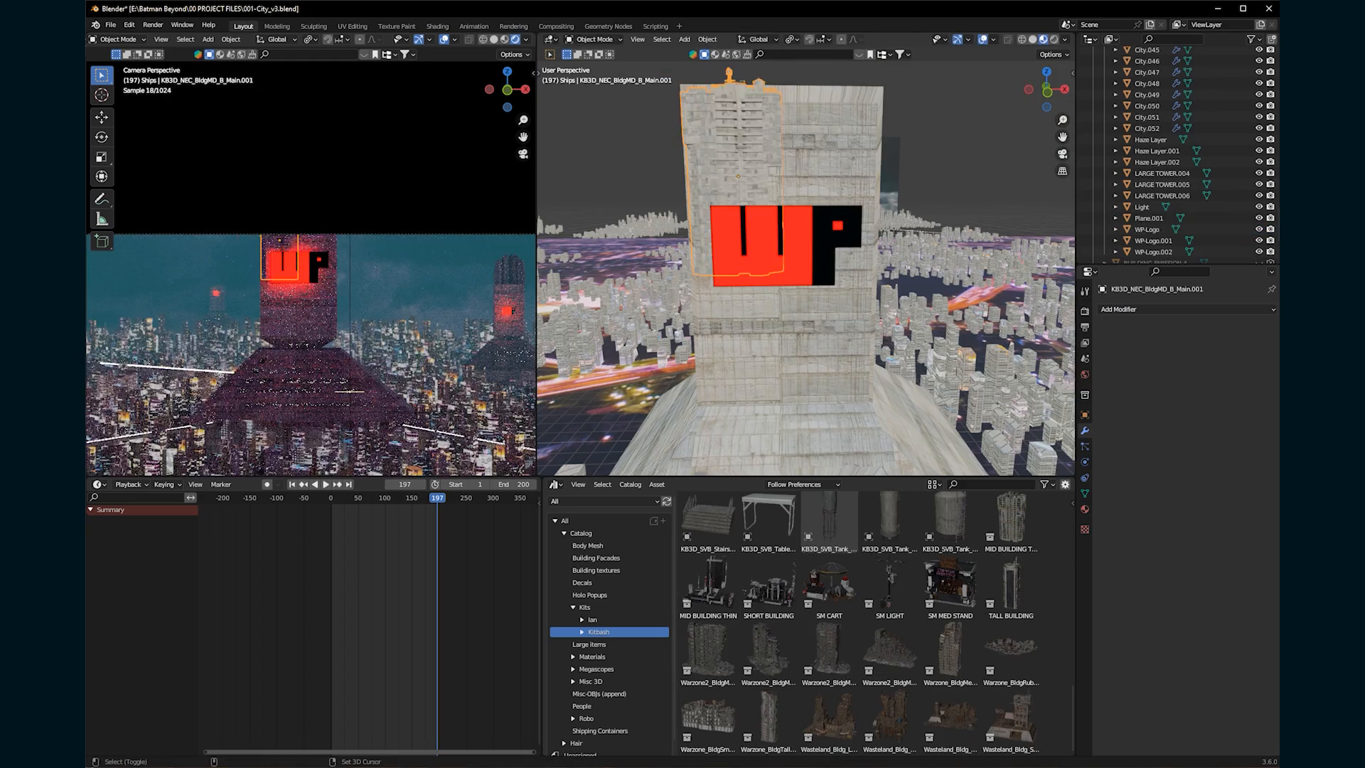
{"action": "key", "text": "shift+d"}
{"action": "key", "text": "x"}
{"action": "left_click", "coordinate": [833, 181]}
Lower the duplicated building piece along Z so it covers the lower facade beside the logo.
{"action": "key", "text": "g"}
{"action": "key", "text": "z"}
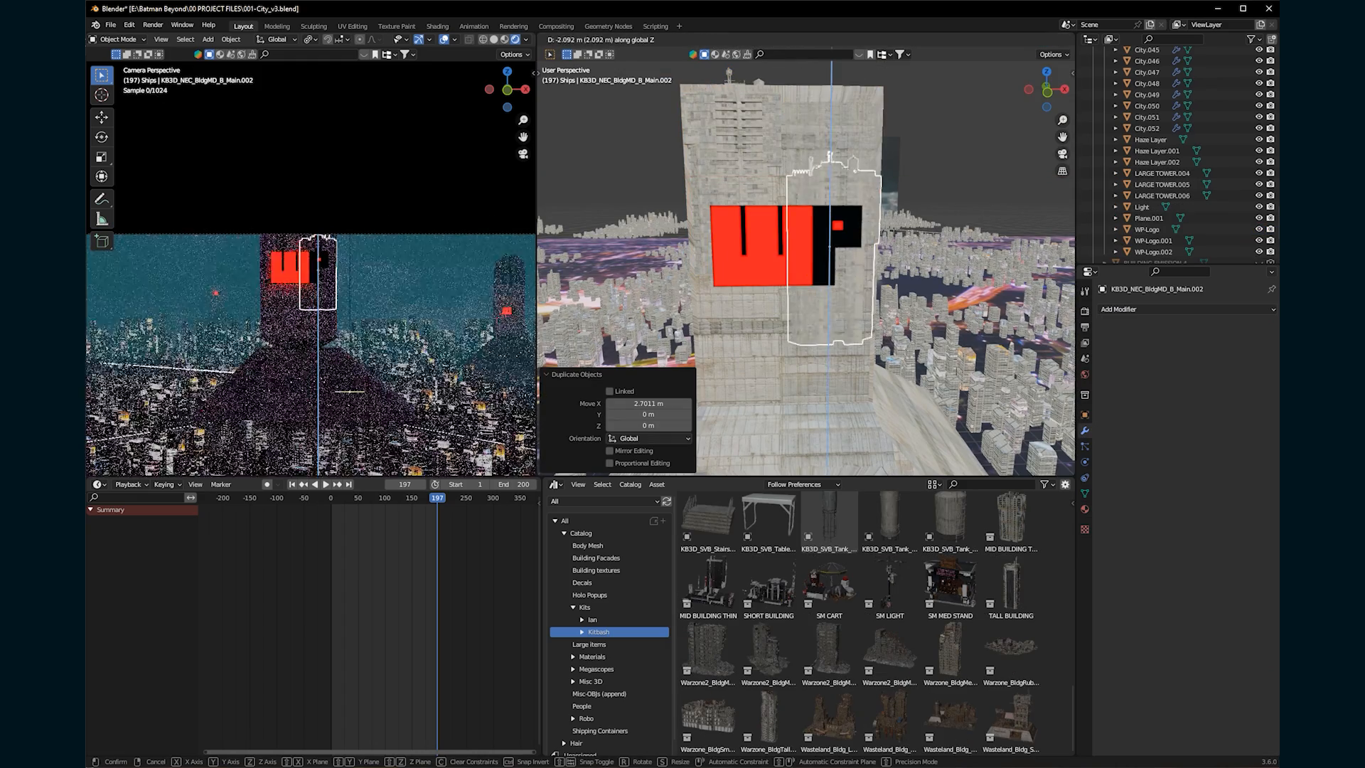
{"action": "left_click", "coordinate": [830, 301]}
{"action": "middle_click_drag", "start_coordinate": [830, 301], "coordinate": [830, 277]}
{"action": "key", "text": "g"}
{"action": "key", "text": "z"}
{"action": "left_click", "coordinate": [831, 281]}
Duplicate the lowered piece about 4.28 m up along Z and rotate the copy 90° around Z.
{"action": "key", "text": "shift+d"}
{"action": "key", "text": "z"}
{"action": "key", "text": "Return"}
{"action": "type", "text": "rz"}
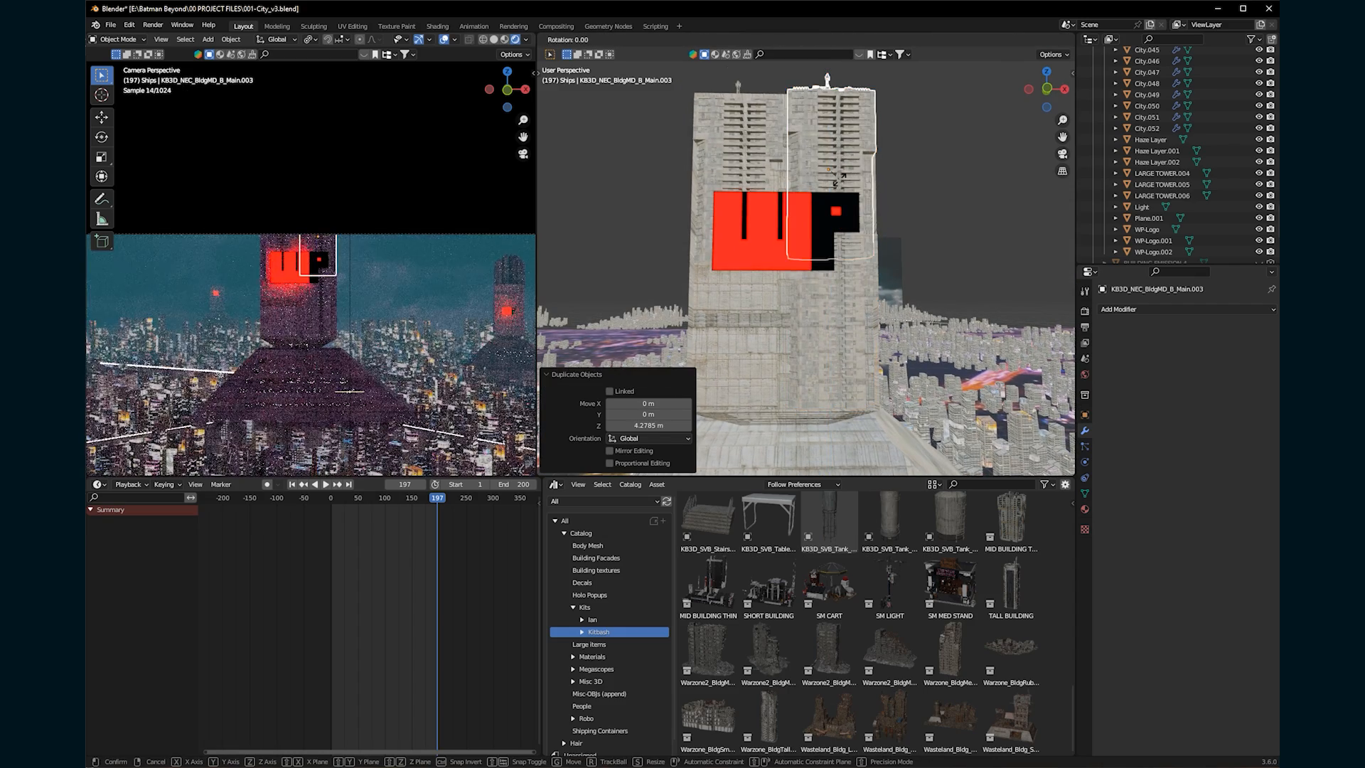
{"action": "type", "text": "90"}
{"action": "key", "text": "Return"}
Duplicate the rotated piece about -2.99 m along X, then fit it about 4.2 m lower on the tower's facade.
{"action": "key", "text": "shift+d"}
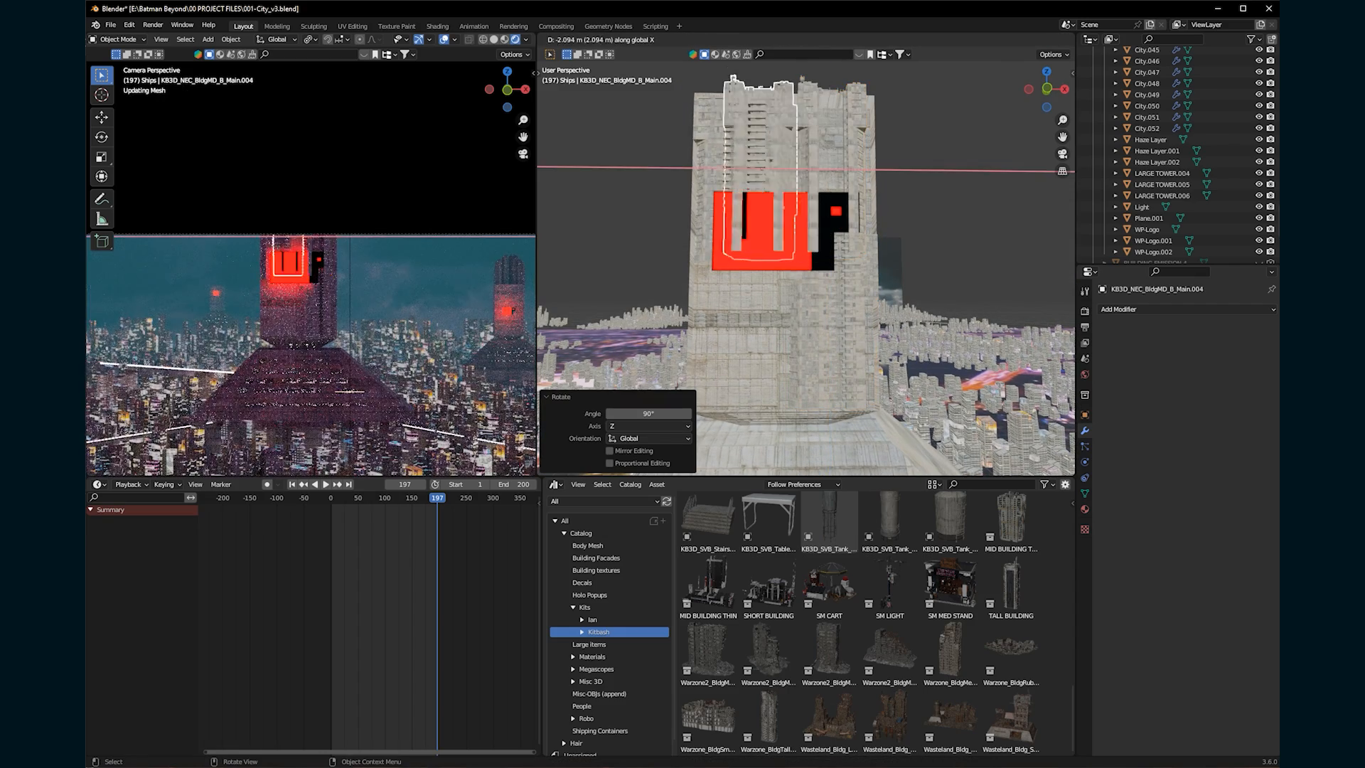
{"action": "key", "text": "y"}
{"action": "key", "text": "z"}
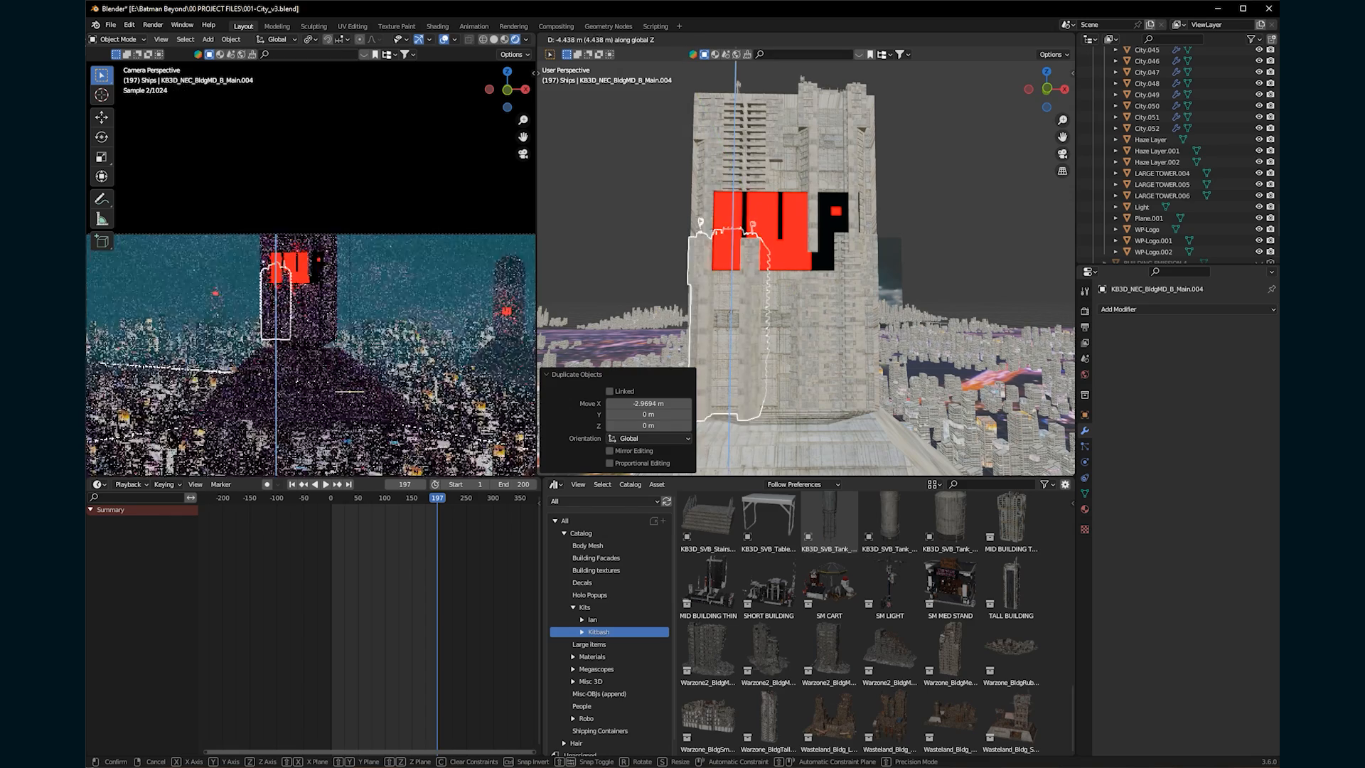
{"action": "key", "text": "Return"}
{"action": "key", "text": "g"}
{"action": "key", "text": "x"}
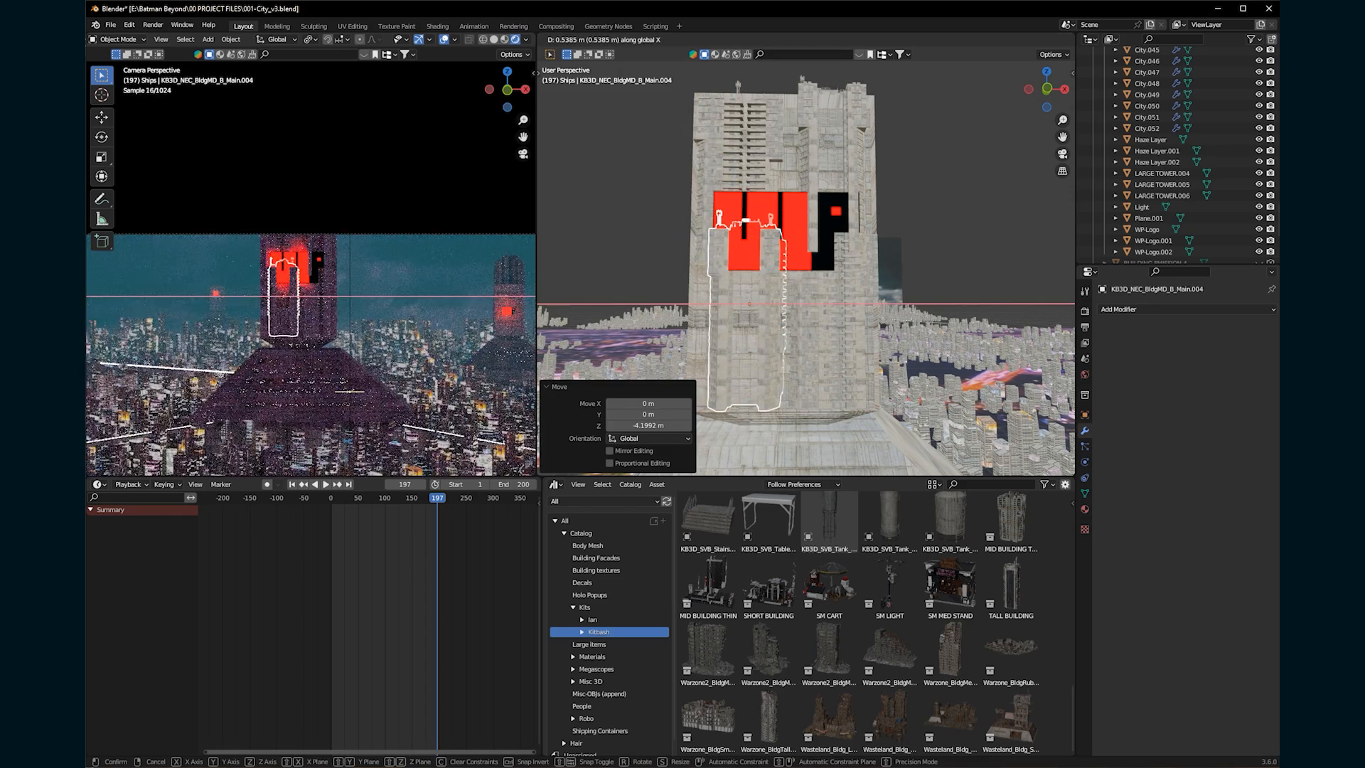
{"action": "key", "text": "Return"}
Move the WP logo about -0.14 m along Y in front of the new facade pieces and save the file.
{"action": "middle_click_drag", "start_coordinate": [754, 220], "coordinate": [811, 160]}
{"action": "left_click", "coordinate": [818, 249]}
{"action": "key", "text": "g"}
{"action": "key", "text": "y"}
{"action": "key", "text": "Return"}
{"action": "key", "text": "ctrl+s"}
{"action": "scroll", "coordinate": [812, 160], "scroll_direction": "up", "scroll_amount": 2}
{"action": "scroll", "coordinate": [812, 160], "scroll_direction": "down", "scroll_amount": 1}
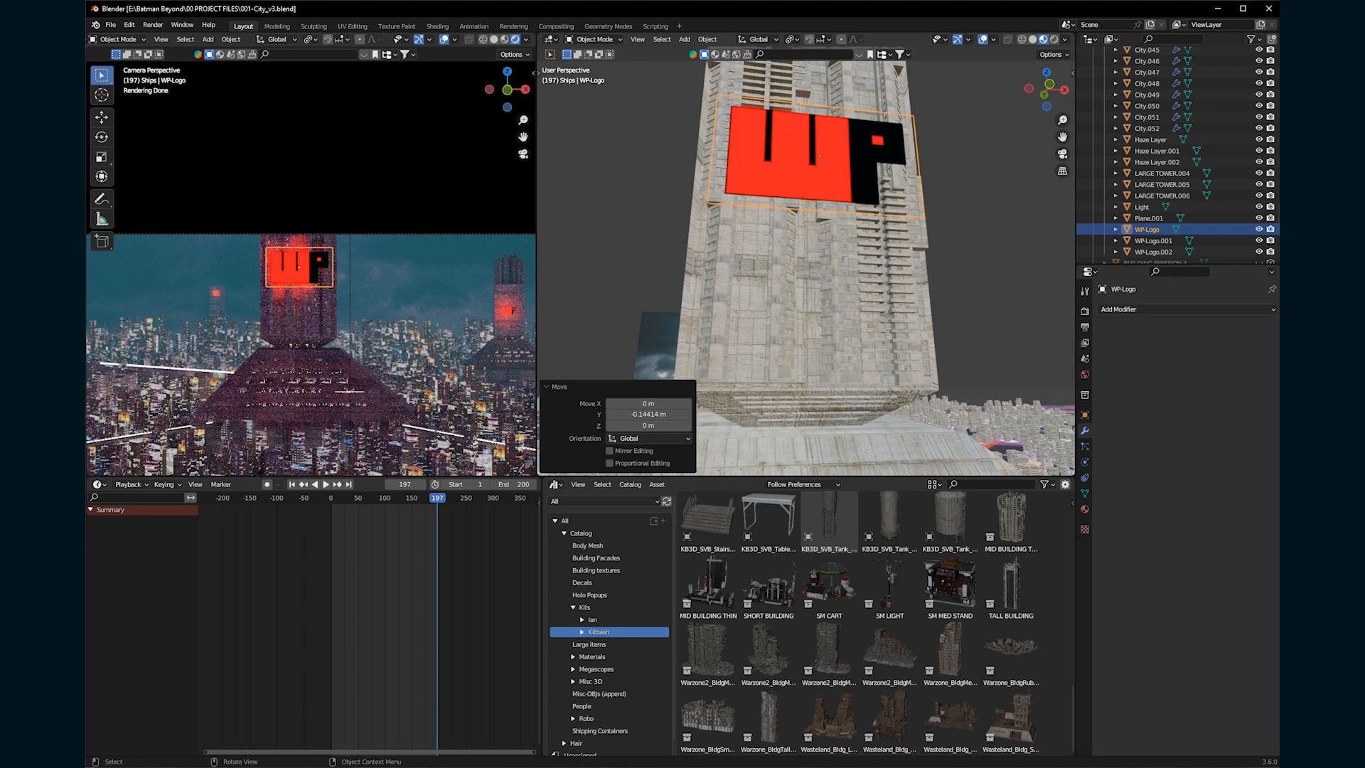
Add the Distopian building main material to the building mesh and assign it to the selected window and balcony faces.
{"action": "scroll", "coordinate": [806, 263], "scroll_direction": "up", "scroll_amount": 2}
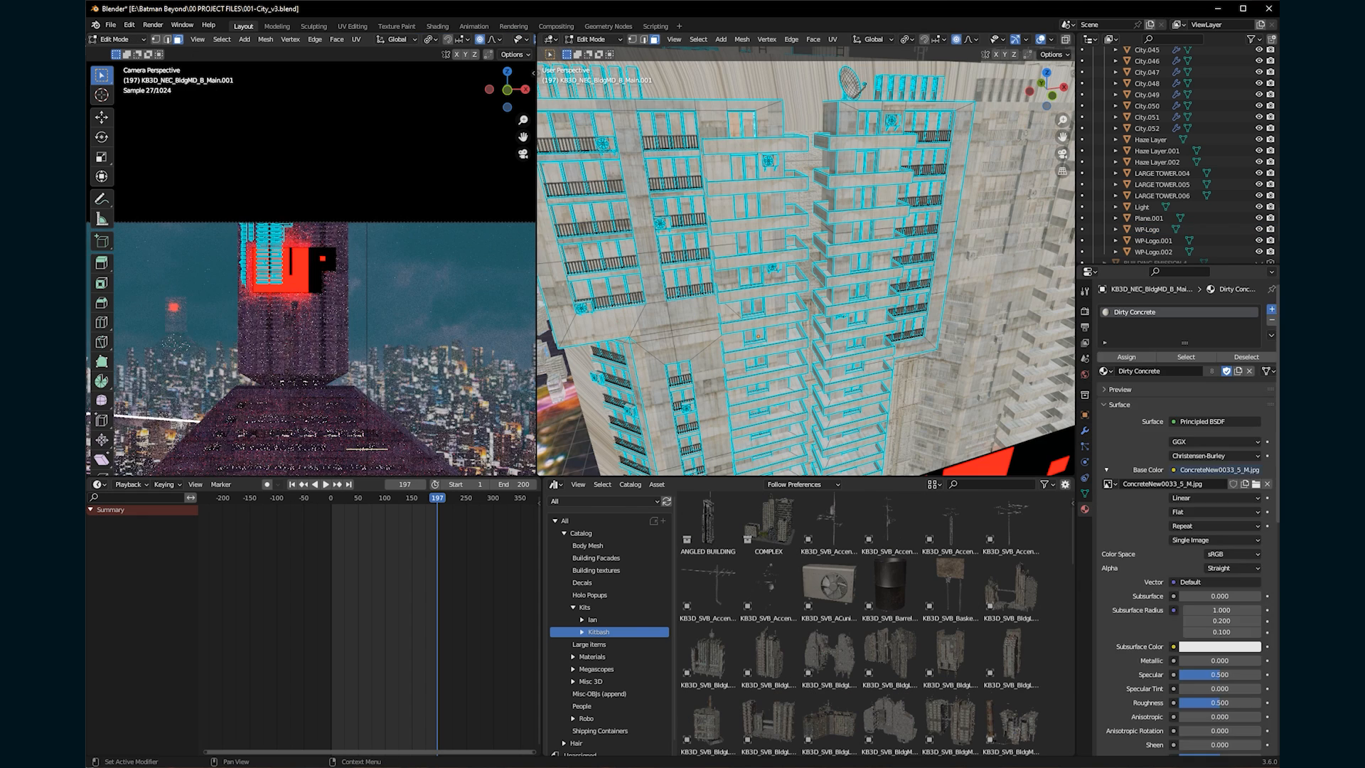
{"action": "left_click", "coordinate": [1104, 389]}
{"action": "type", "text": "dyst"}
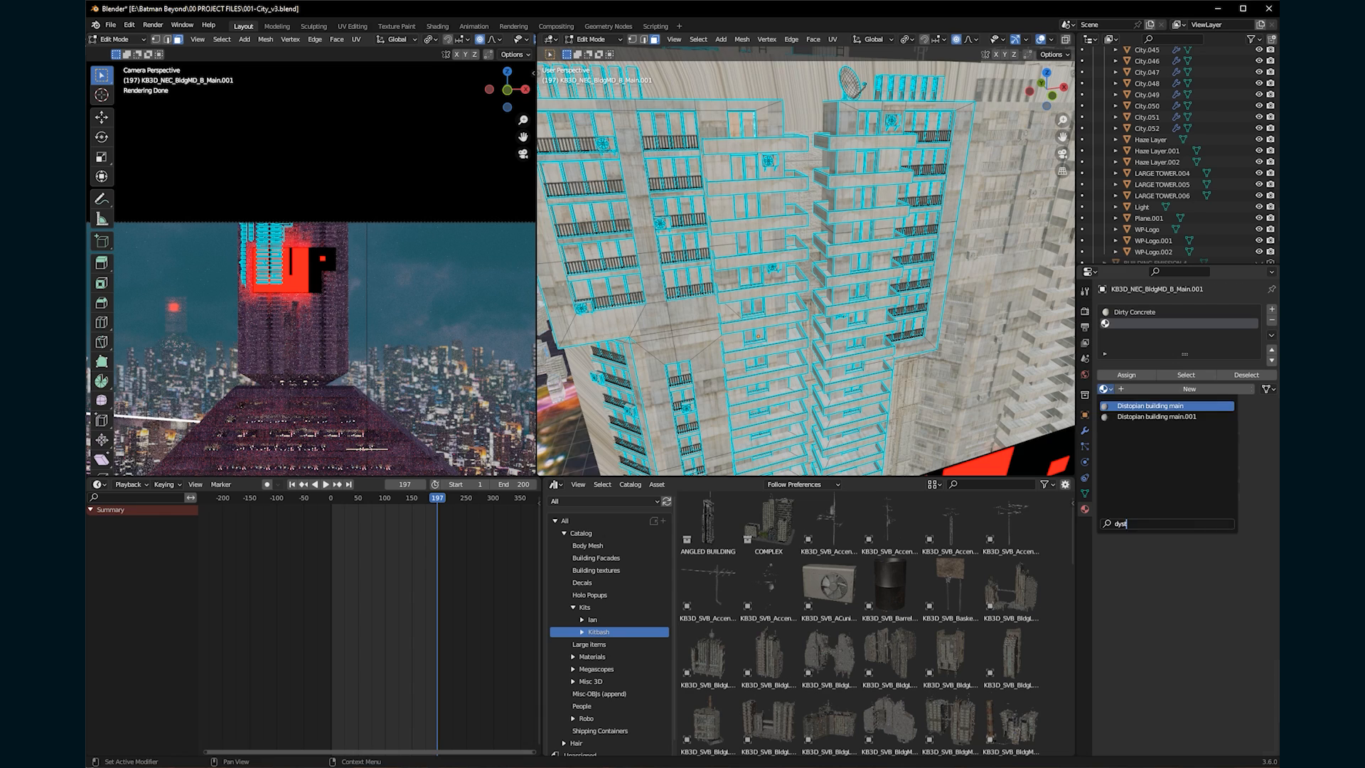
{"action": "key", "text": "Return"}
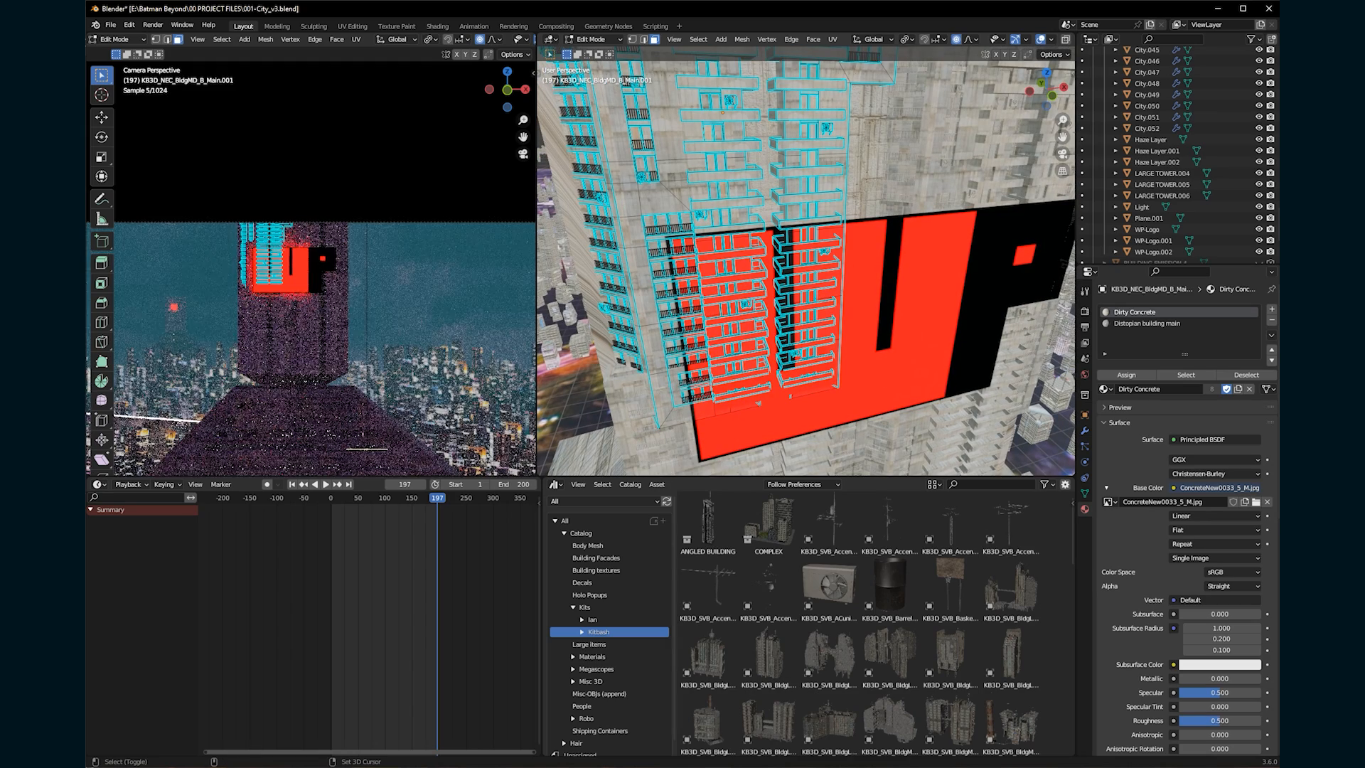
{"action": "left_click", "coordinate": [1147, 324]}
{"action": "left_click", "coordinate": [1126, 374]}
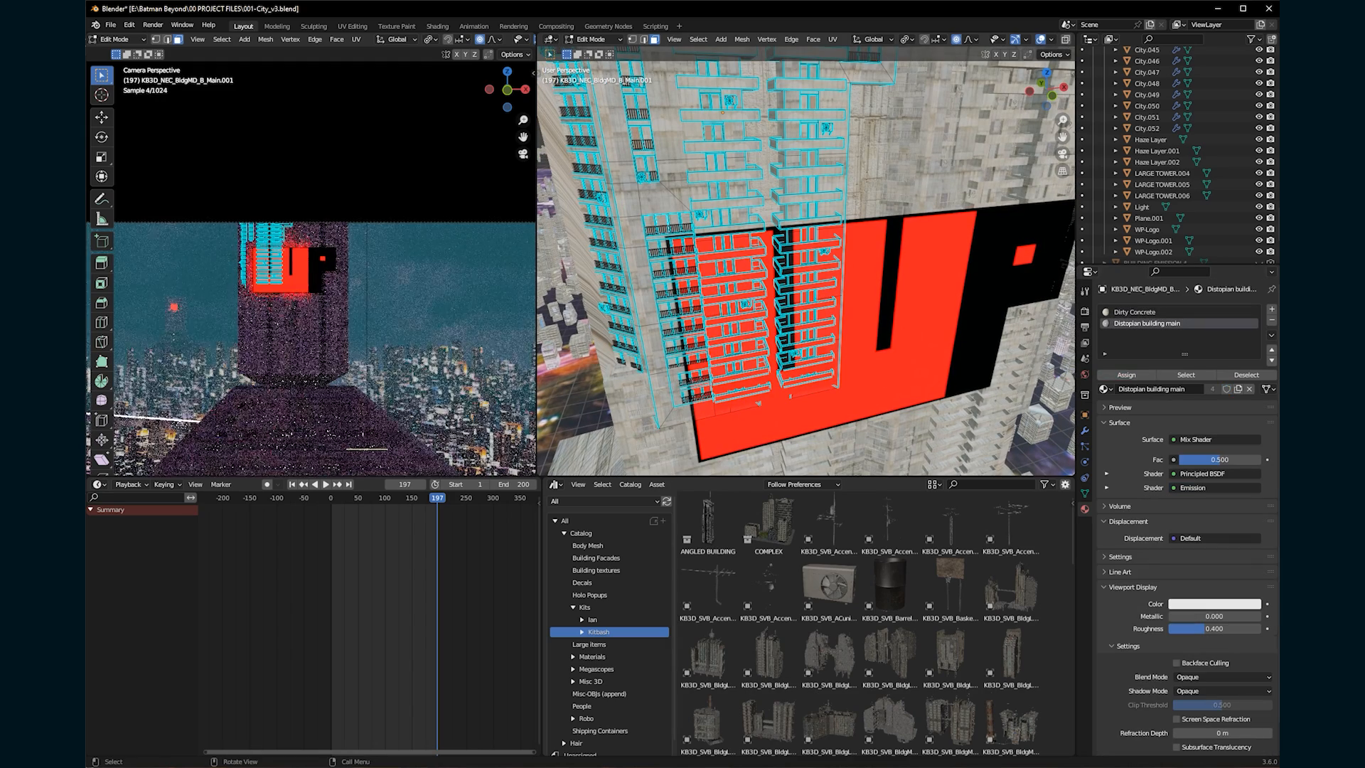
{"action": "key", "text": "Tab"}
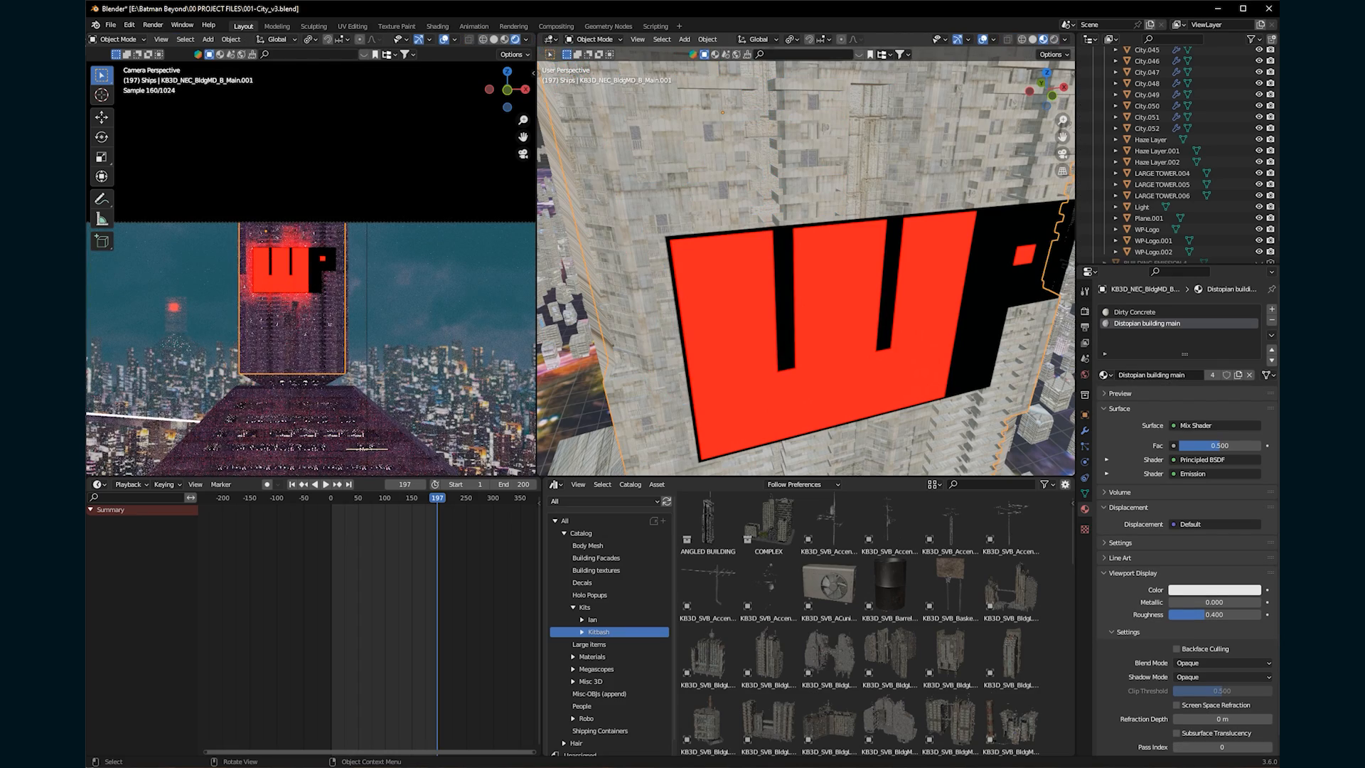
{"action": "scroll", "coordinate": [311, 268], "scroll_direction": "down", "scroll_amount": 2}
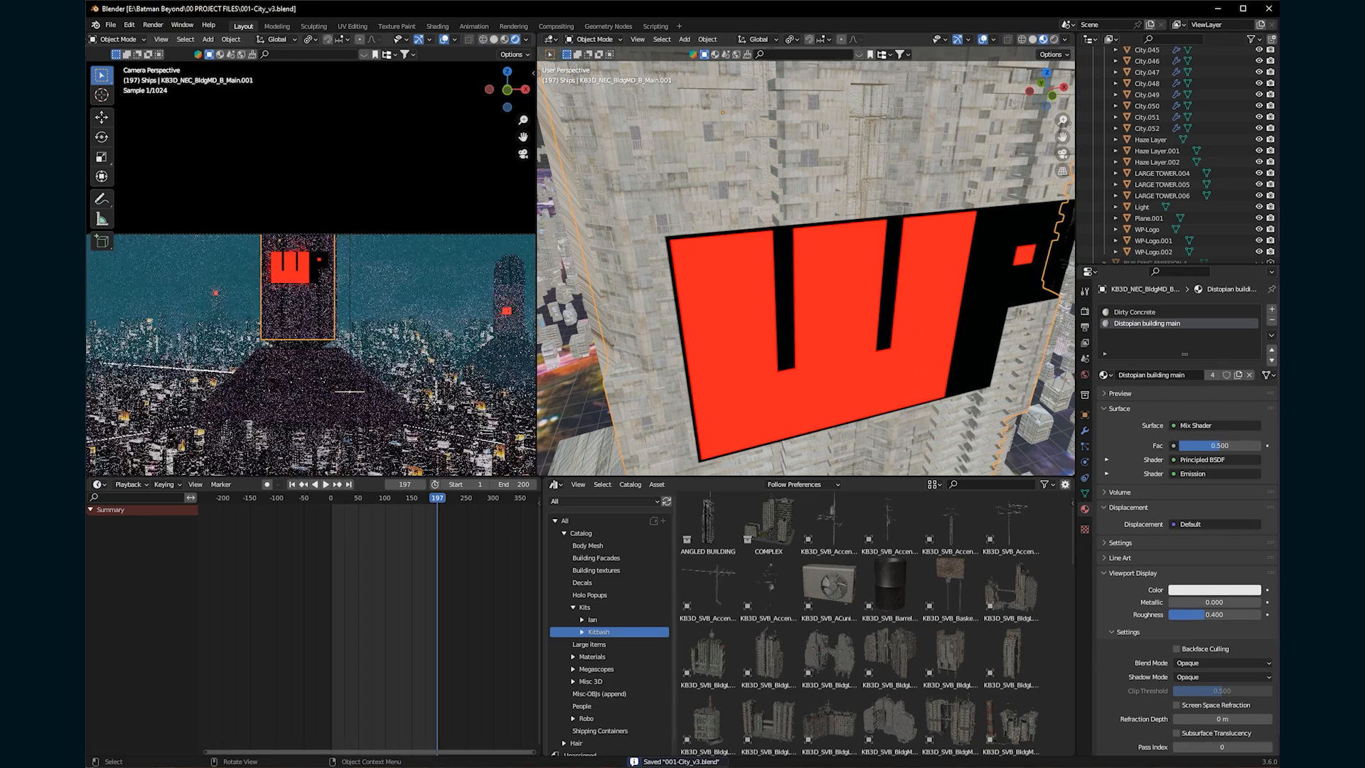
Duplicate the building piece about 24.6 m along X and 119.6 m along Y to the distant WP tower and lower it.
{"action": "middle_click_drag", "start_coordinate": [805, 270], "coordinate": [825, 270]}
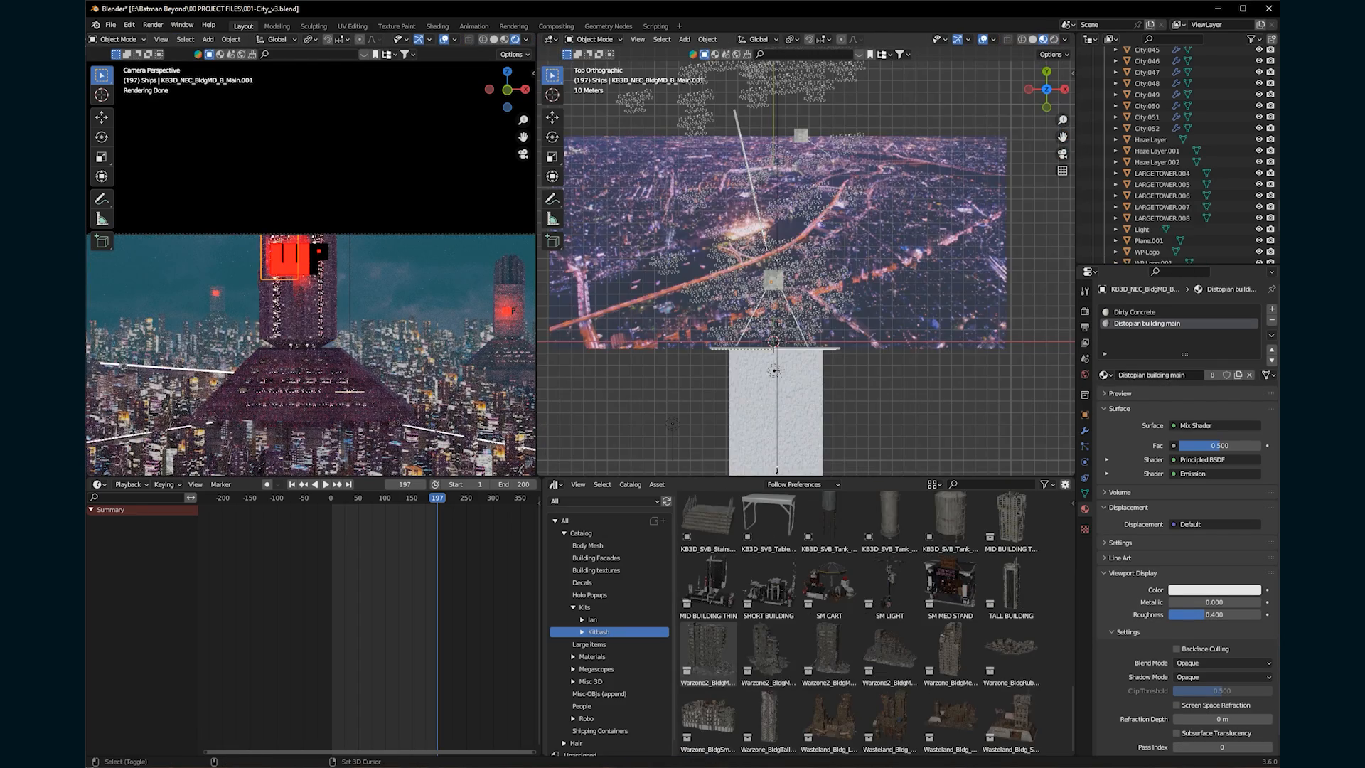
{"action": "left_click", "coordinate": [801, 135]}
{"action": "key", "text": "KP_Decimal"}
{"action": "middle_click_drag", "start_coordinate": [803, 284], "coordinate": [805, 146]}
{"action": "scroll", "coordinate": [805, 270], "scroll_direction": "down", "scroll_amount": 2}
{"action": "key", "text": "g"}
{"action": "key", "text": "z"}
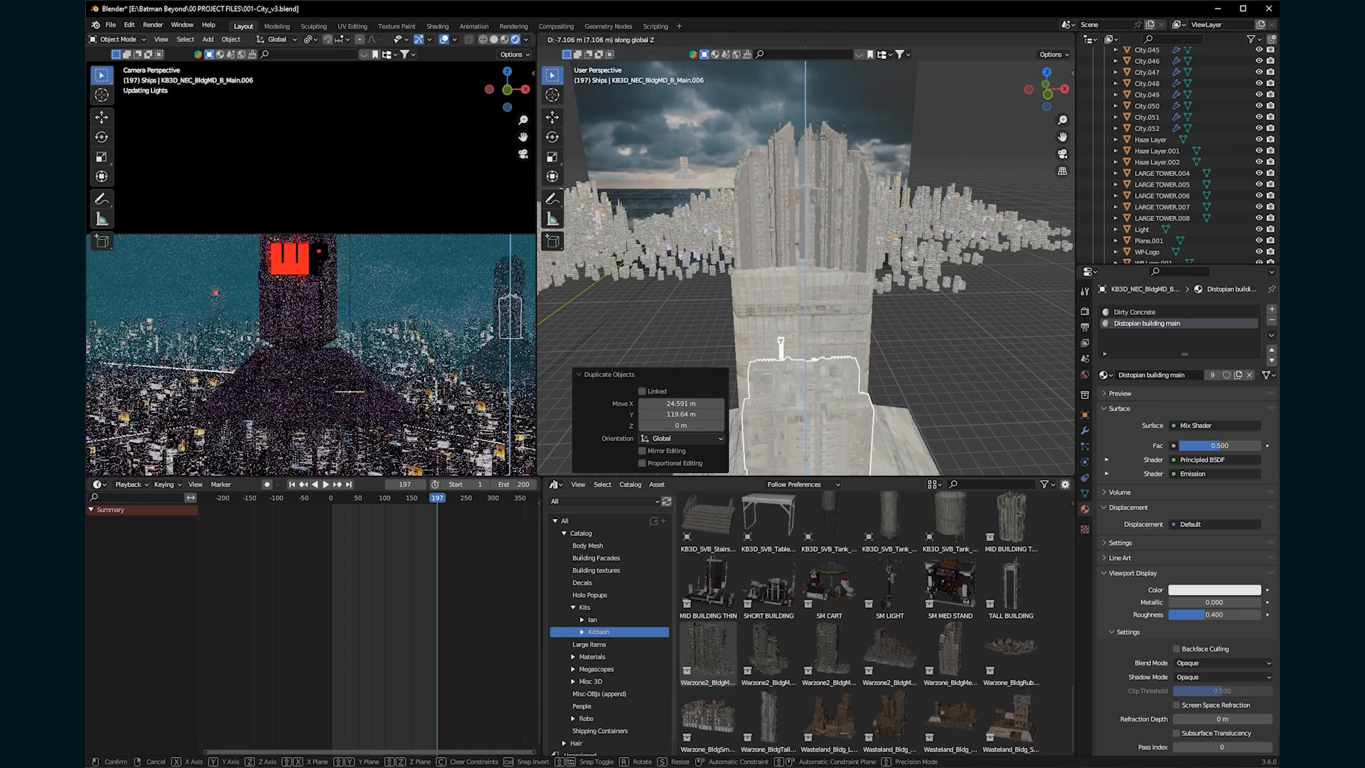
{"action": "left_click", "coordinate": [803, 398]}
Shift the distant tower's building piece about 2.92 m along Y and raise it about 1.79 m along Z.
{"action": "key", "text": "g"}
{"action": "key", "text": "y"}
{"action": "key", "text": "Return"}
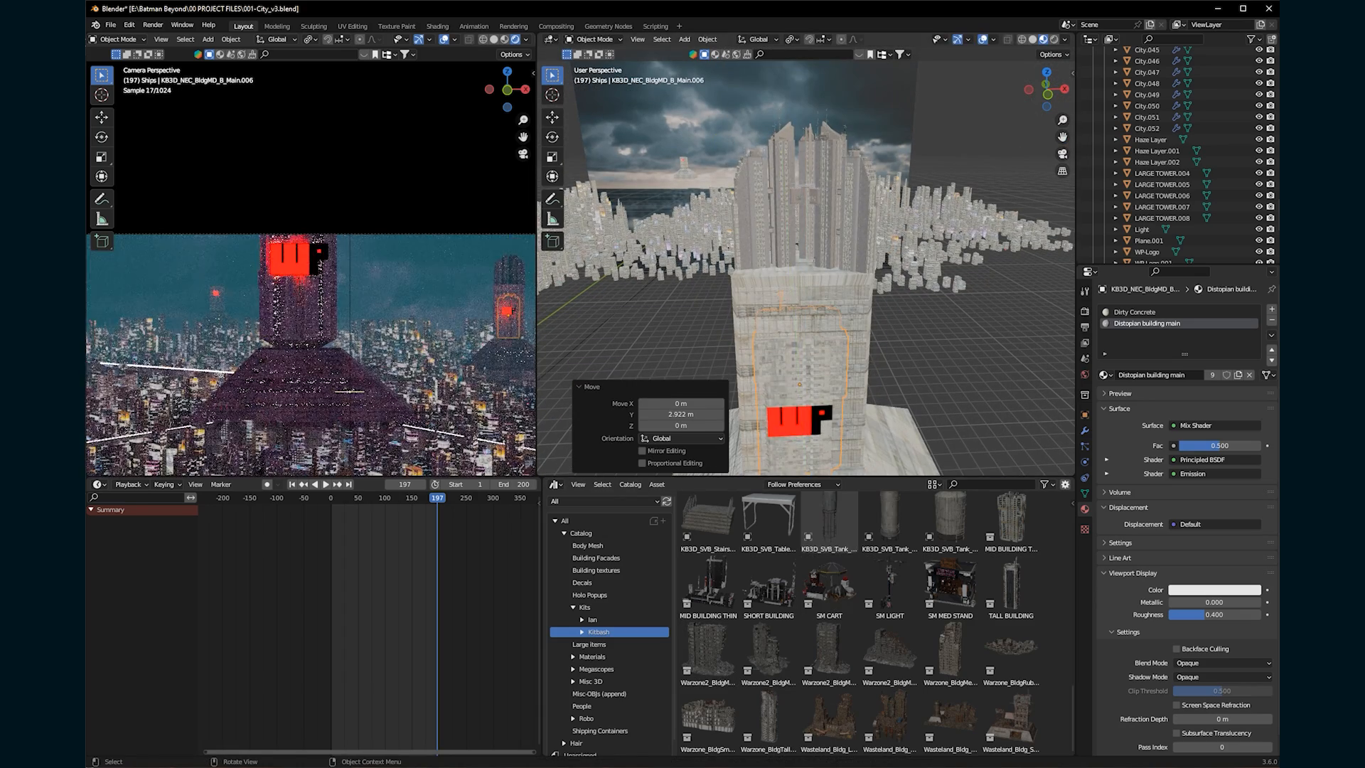
{"action": "key", "text": "g"}
{"action": "key", "text": "z"}
{"action": "left_click", "coordinate": [797, 236]}
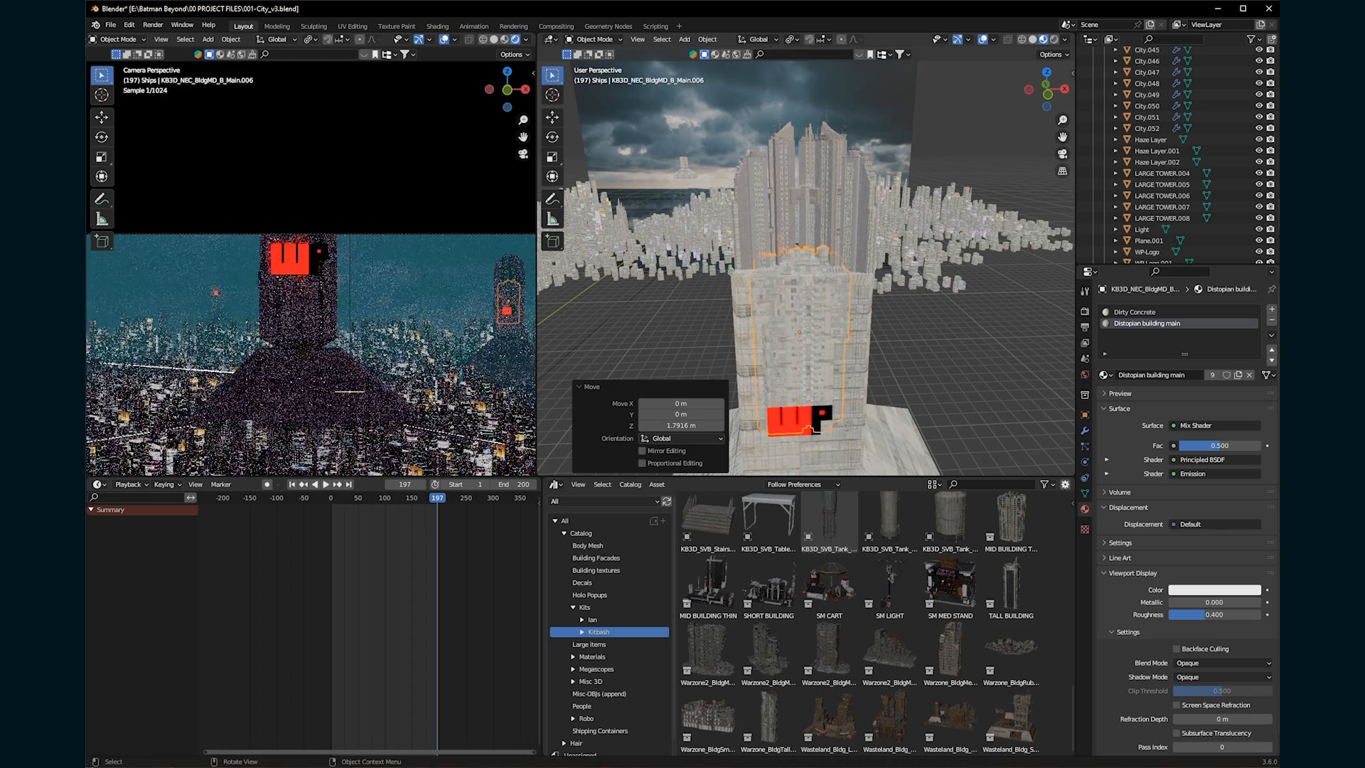
Scale the distant tower's building piece by about 1.351 and adjust its height along Z.
{"action": "scroll", "coordinate": [798, 236], "scroll_direction": "up", "scroll_amount": 2}
{"action": "middle_click_drag", "start_coordinate": [797, 236], "coordinate": [774, 146], "text": "shift"}
{"action": "key", "text": "s"}
{"action": "key", "text": "Return"}
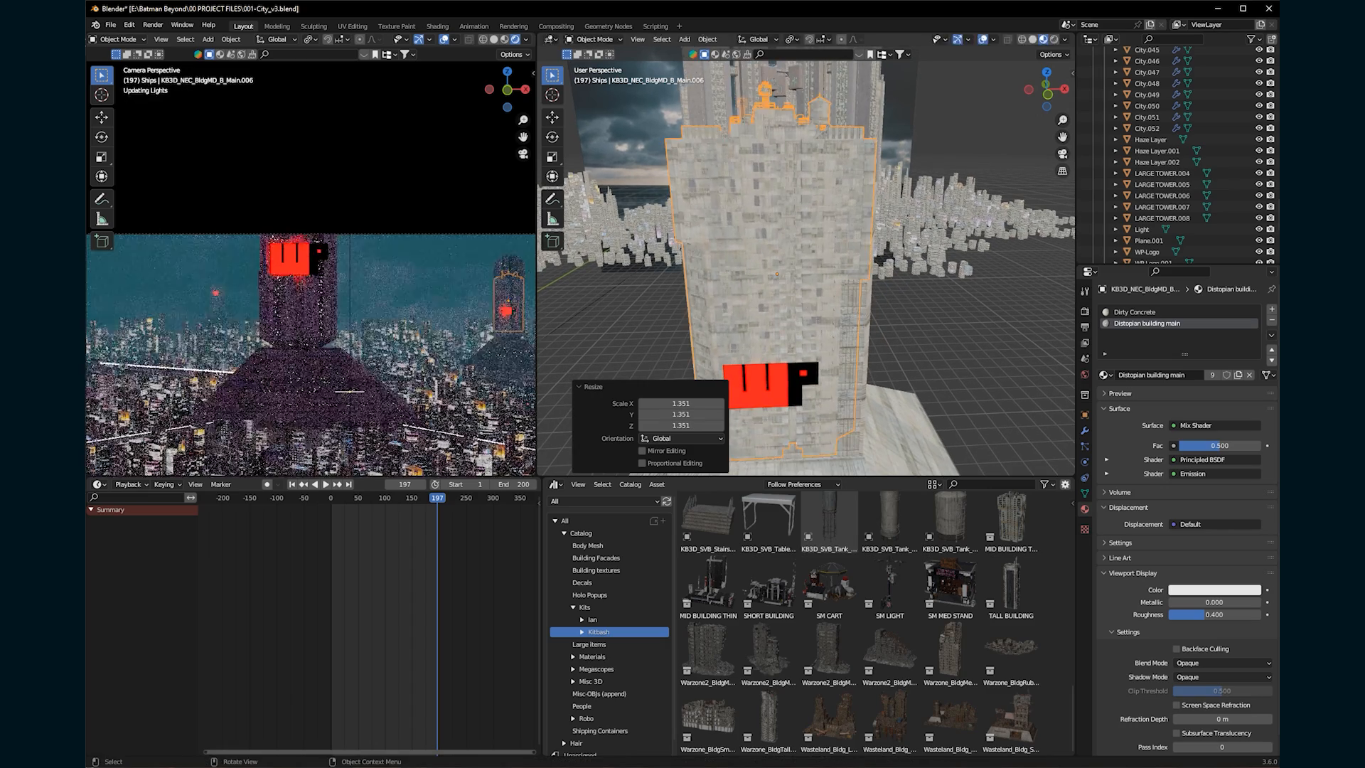
{"action": "key", "text": "g"}
{"action": "key", "text": "z"}
{"action": "left_click", "coordinate": [776, 312]}
Raise the distant tower's WP logo about 2 m along Z.
{"action": "middle_click_drag", "start_coordinate": [776, 313], "coordinate": [743, 323]}
{"action": "left_click", "coordinate": [771, 338]}
{"action": "key", "text": "g"}
{"action": "key", "text": "z"}
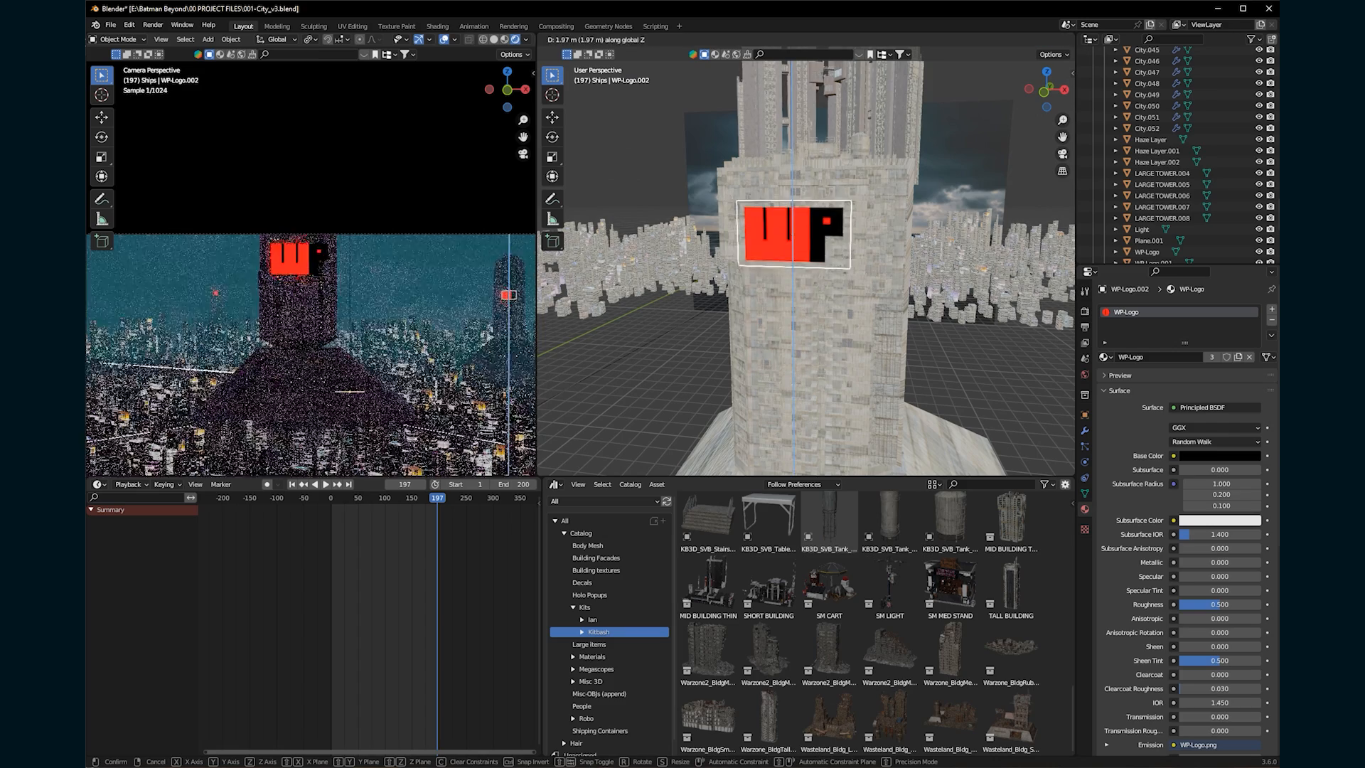
{"action": "left_click", "coordinate": [790, 202]}
Reposition the distant WP logo along X and Y so it sits centred in front of the facade.
{"action": "middle_click_drag", "start_coordinate": [789, 202], "coordinate": [613, 146]}
{"action": "key", "text": "g"}
{"action": "key", "text": "x"}
{"action": "left_click", "coordinate": [764, 153]}
{"action": "key", "text": "g"}
{"action": "key", "text": "y"}
{"action": "left_click", "coordinate": [746, 219]}
{"action": "left_click", "coordinate": [561, 111]}
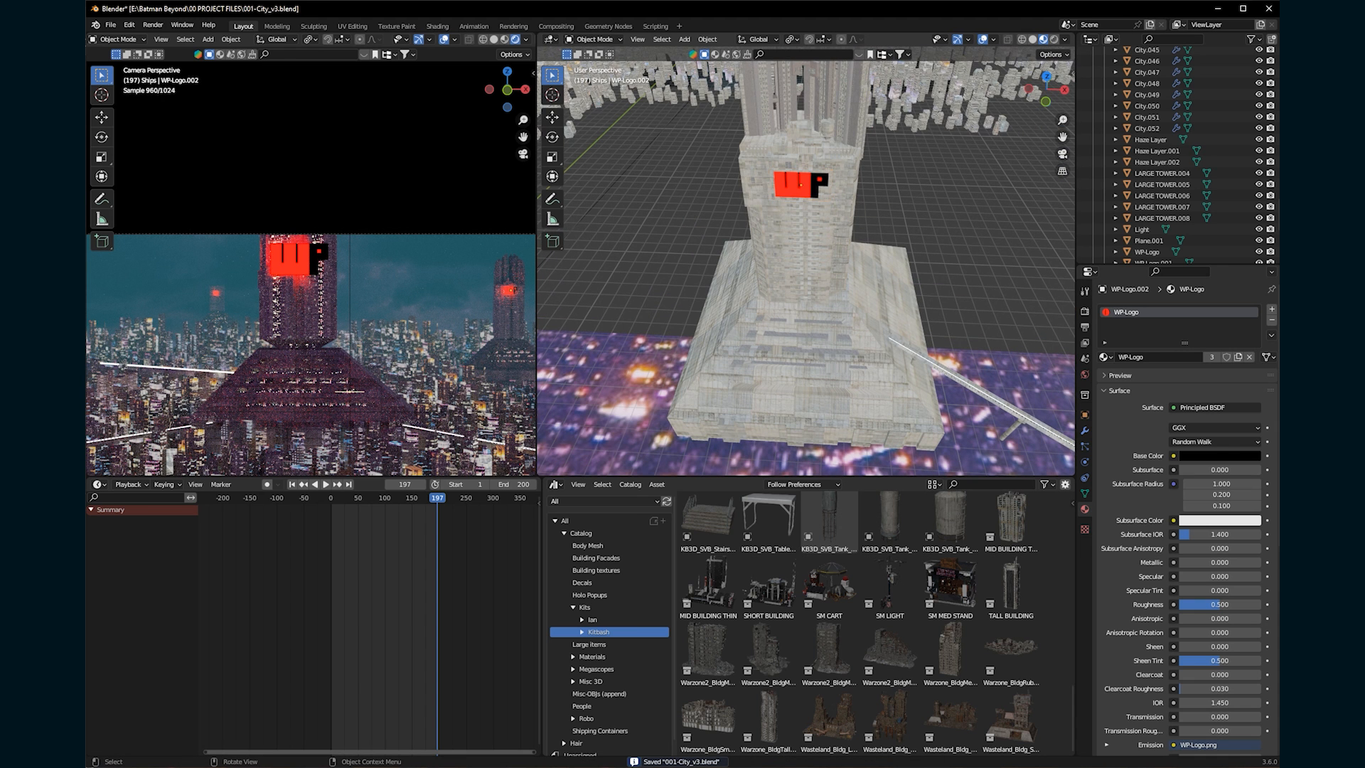
Save the file and render the current frame as an image.
{"action": "left_click", "coordinate": [152, 24]}
{"action": "mouse_move", "coordinate": [111, 24]}
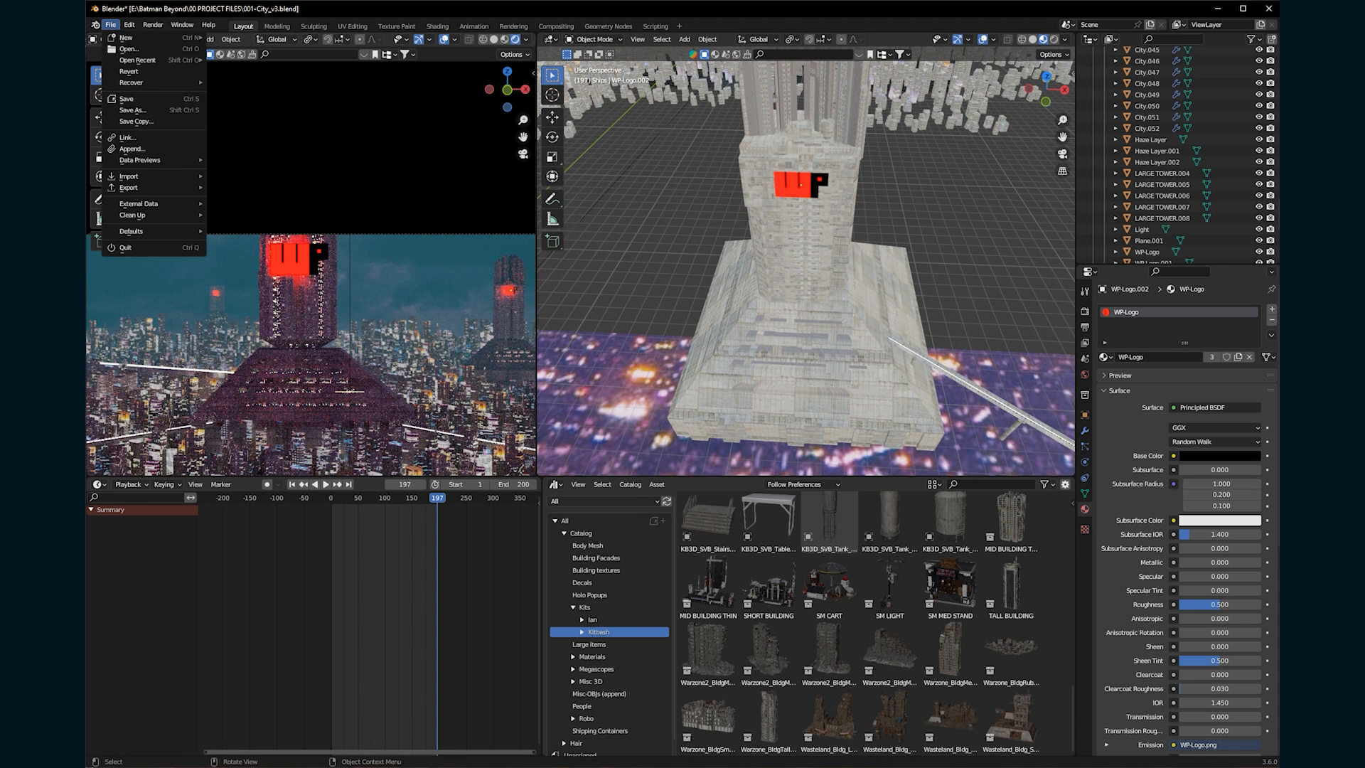
{"action": "left_click", "coordinate": [135, 99]}
{"action": "left_click", "coordinate": [153, 24]}
{"action": "left_click", "coordinate": [174, 40]}
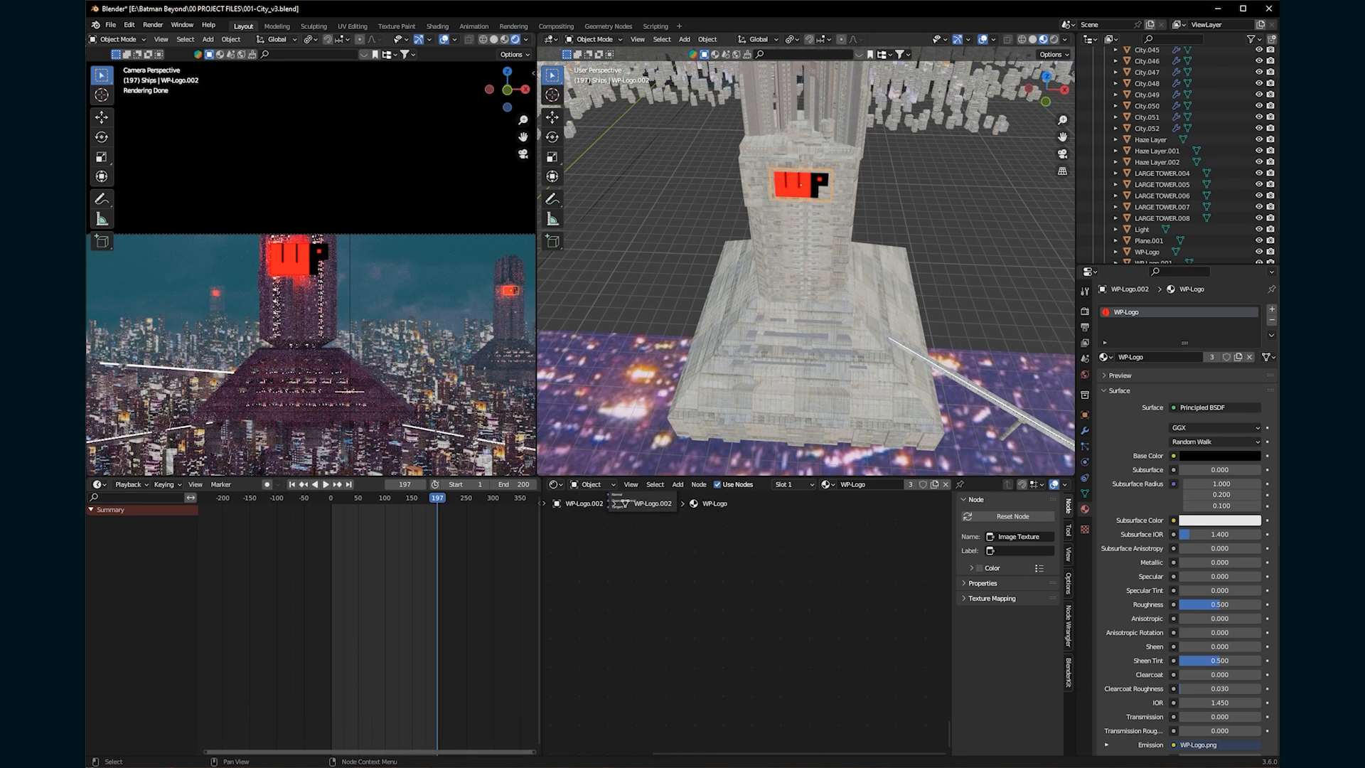
Set the WP-Logo material's Emission Strength to 1 and save the file.
{"action": "left_click", "coordinate": [868, 645]}
{"action": "type", "text": "1"}
{"action": "key", "text": "Return"}
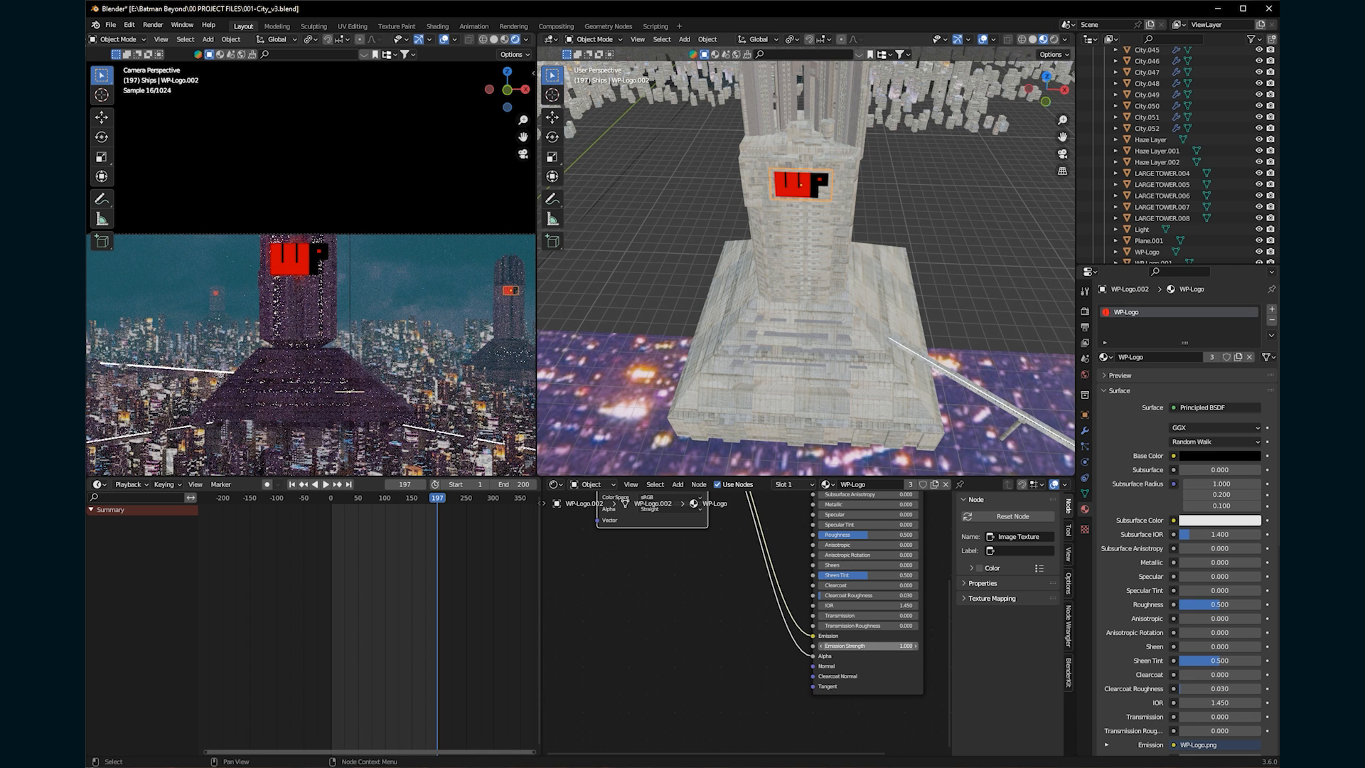
{"action": "key", "text": "ctrl+s"}
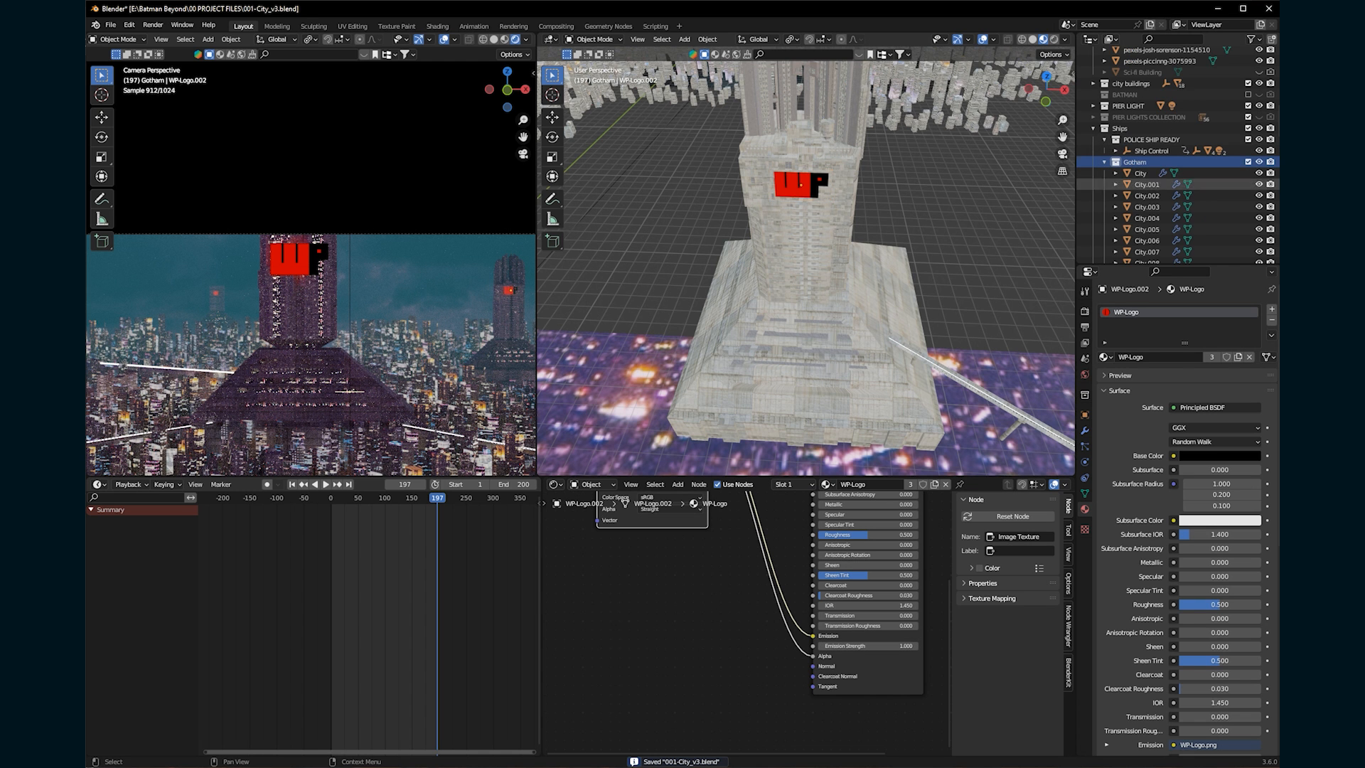
Create a collection inside Gotham and name it Gotham Lights.
{"action": "left_click", "coordinate": [1272, 39]}
{"action": "double_click", "coordinate": [1148, 173]}
{"action": "type", "text": "Gotham Lights"}
{"action": "key", "text": "Return"}
Add an area light to Gotham Lights and move it to the main WP tower in the top view.
{"action": "key", "text": "shift+a"}
{"action": "mouse_move", "coordinate": [853, 399]}
{"action": "left_click", "coordinate": [933, 436]}
{"action": "key", "text": "ctrl+KP_1"}
{"action": "key", "text": "KP_7"}
{"action": "scroll", "coordinate": [844, 383], "scroll_direction": "up", "scroll_amount": 5}
{"action": "key", "text": "g"}
{"action": "left_click", "coordinate": [846, 283]}
Rotate the area light in the side view and move it in front of the main WP tower.
{"action": "key", "text": "KP_3"}
{"action": "key", "text": "r"}
{"action": "left_click", "coordinate": [1045, 305]}
{"action": "key", "text": "g"}
{"action": "left_click", "coordinate": [1062, 267]}
{"action": "key", "text": "KP_Decimal"}
Set the area light's color to red and its power to 250 W.
{"action": "middle_click_drag", "start_coordinate": [853, 277], "coordinate": [953, 298]}
{"action": "scroll", "coordinate": [864, 310], "scroll_direction": "down", "scroll_amount": 5}
{"action": "left_click", "coordinate": [1209, 374]}
{"action": "left_click_drag", "start_coordinate": [1206, 292], "coordinate": [1209, 306]}
{"action": "left_click", "coordinate": [1214, 386]}
Enlarge the red area light about 3.1 times and reposition it in front of the main tower's logo.
{"action": "left_click", "coordinate": [1046, 74]}
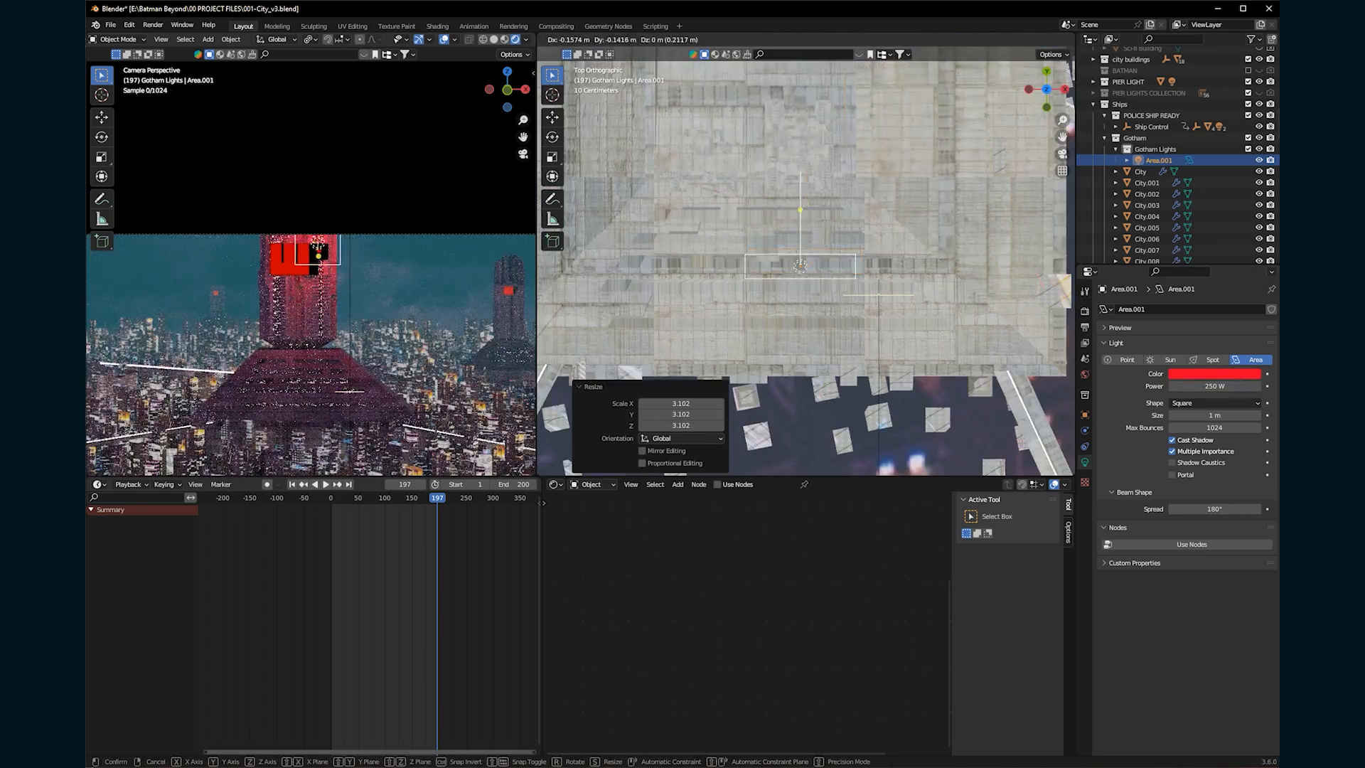
{"action": "key", "text": "g"}
{"action": "left_click", "coordinate": [1023, 278]}
{"action": "middle_click_drag", "start_coordinate": [1024, 277], "coordinate": [995, 185]}
{"action": "key", "text": "g"}
{"action": "left_click", "coordinate": [804, 263]}
Tilt the red light around X toward the tower, readjust its position, and set its spread to 45°.
{"action": "middle_click_drag", "start_coordinate": [803, 264], "coordinate": [846, 306]}
{"action": "key", "text": "r"}
{"action": "key", "text": "x"}
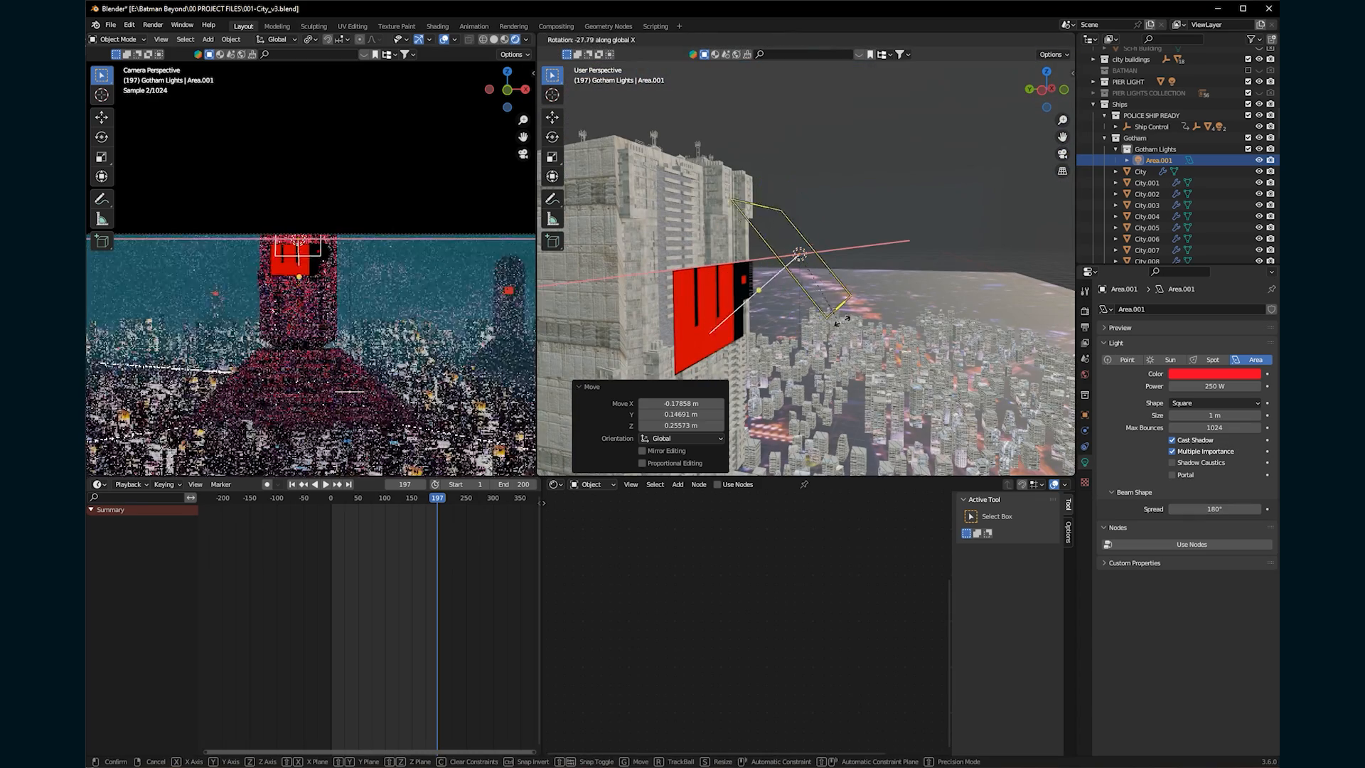
{"action": "left_click", "coordinate": [873, 317]}
{"action": "key", "text": "g"}
{"action": "left_click", "coordinate": [859, 270]}
{"action": "left_click", "coordinate": [1214, 509]}
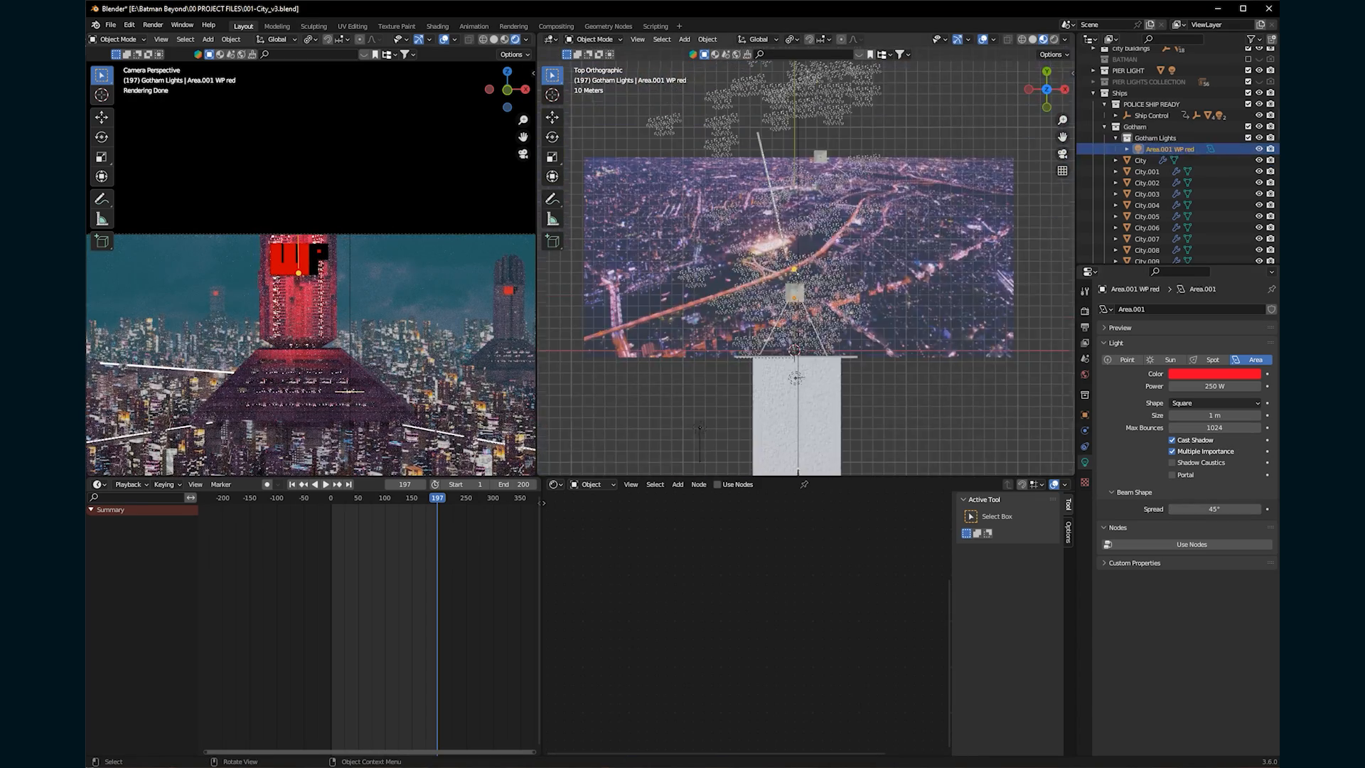
Duplicate the red light for the two other WP towers, shift the last copy about 4.07 m along Y and -1.46 m along Z, and save.
{"action": "key", "text": "shift+d"}
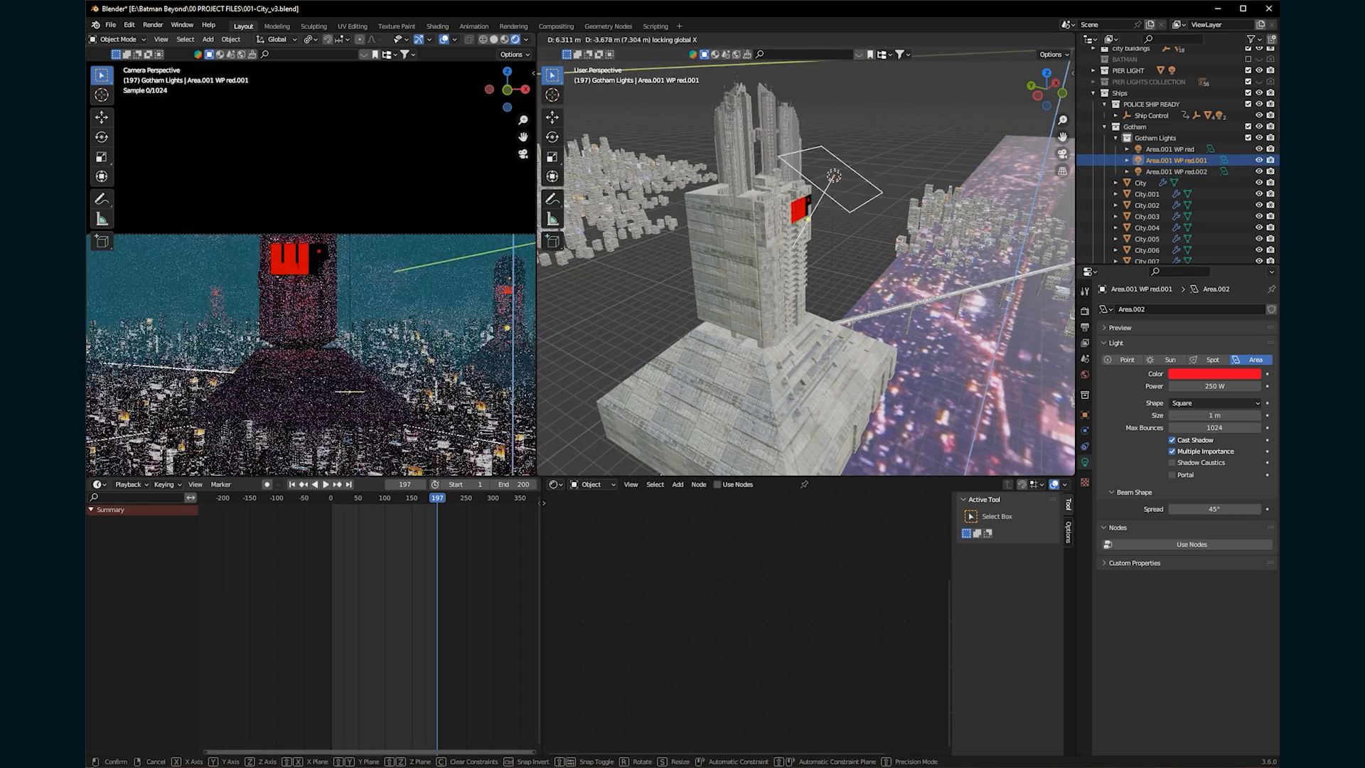
{"action": "key", "text": "g"}
{"action": "key", "text": "Return"}
{"action": "key", "text": "ctrl+s"}
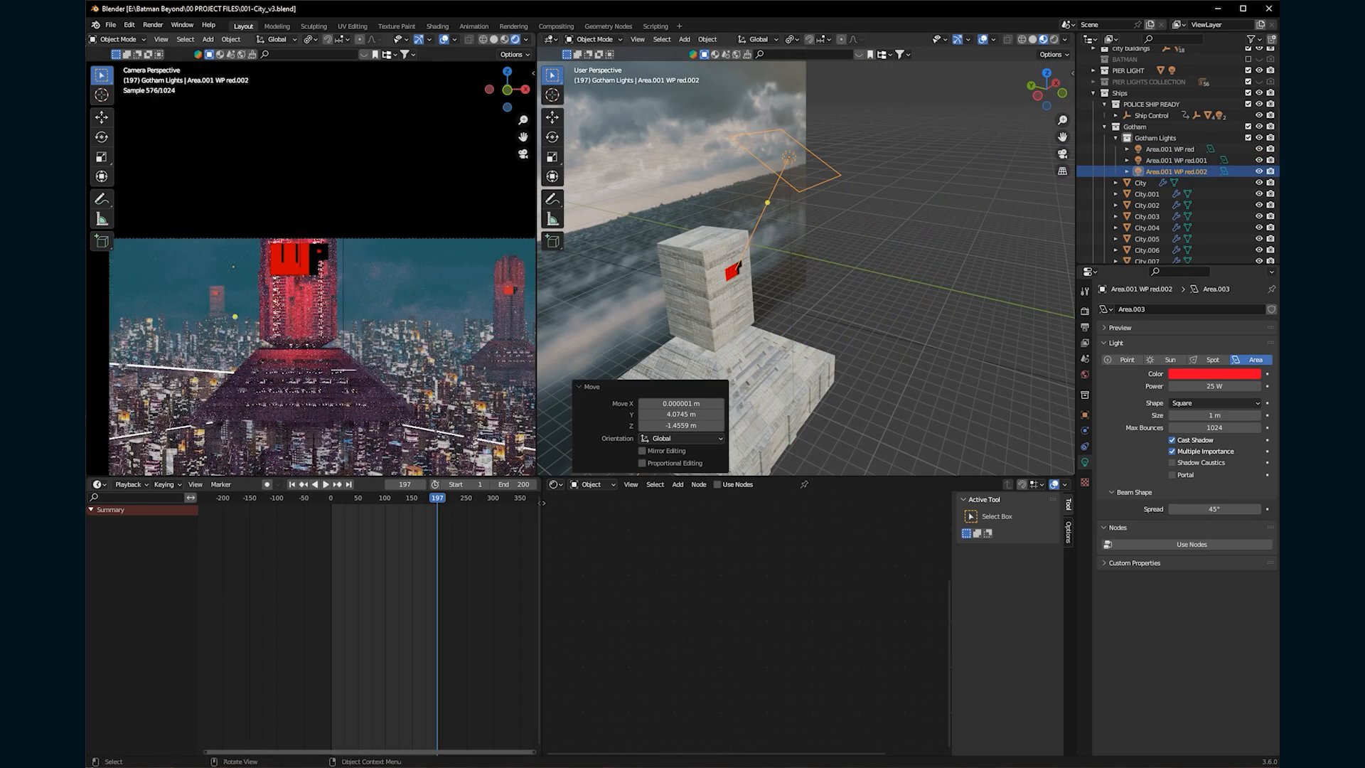
Return the 3D cursor to the world origin and add a new area light there in the Gotham Lights collection.
{"action": "left_click", "coordinate": [1155, 138]}
{"action": "key", "text": "shift+s"}
{"action": "left_click", "coordinate": [753, 377]}
{"action": "key", "text": "shift+a"}
{"action": "mouse_move", "coordinate": [825, 335]}
{"action": "left_click", "coordinate": [917, 374]}
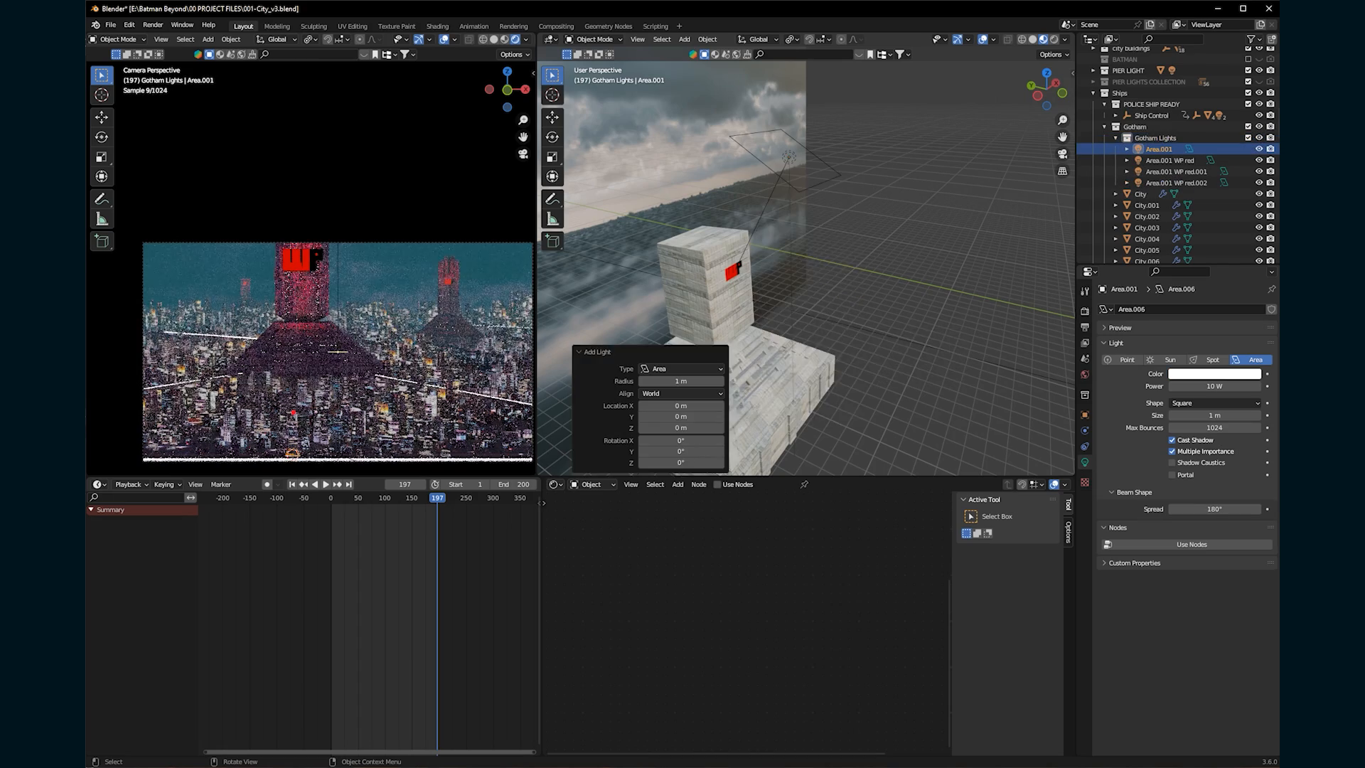
Move the new area light about 15.7 m along X and 48.1 m along Y toward the main tower.
{"action": "key", "text": "KP_Decimal"}
{"action": "scroll", "coordinate": [882, 320], "scroll_direction": "down", "scroll_amount": 16}
{"action": "key", "text": "KP_7"}
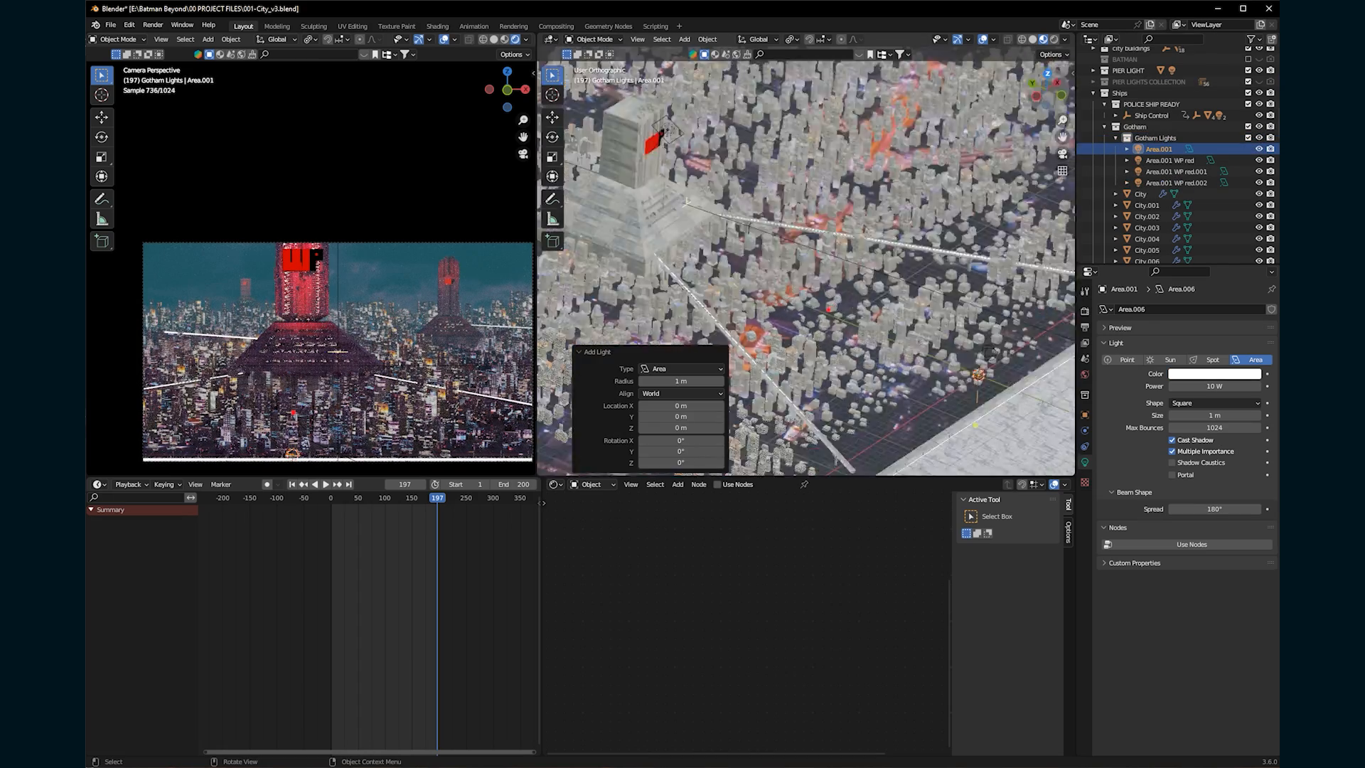
{"action": "key", "text": "g"}
{"action": "left_click", "coordinate": [896, 155]}
Rotate the area light in the front view and raise it about 20.6 m above the city.
{"action": "key", "text": "KP_1"}
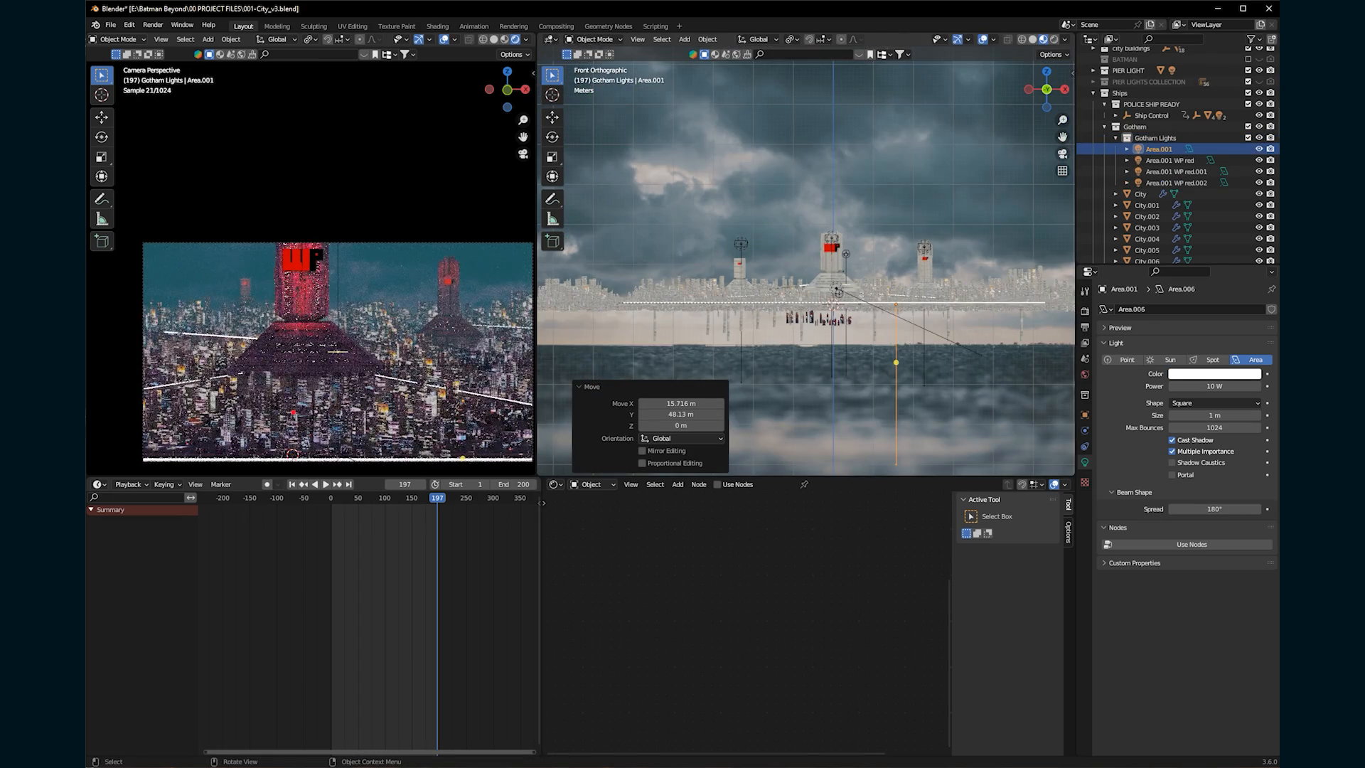
{"action": "key", "text": "r"}
{"action": "left_click", "coordinate": [879, 392]}
{"action": "key", "text": "g"}
{"action": "left_click", "coordinate": [881, 311]}
Turn the area light in the top view and move it about 9.4 m along X and 24.3 m along Y.
{"action": "left_click", "coordinate": [1046, 72]}
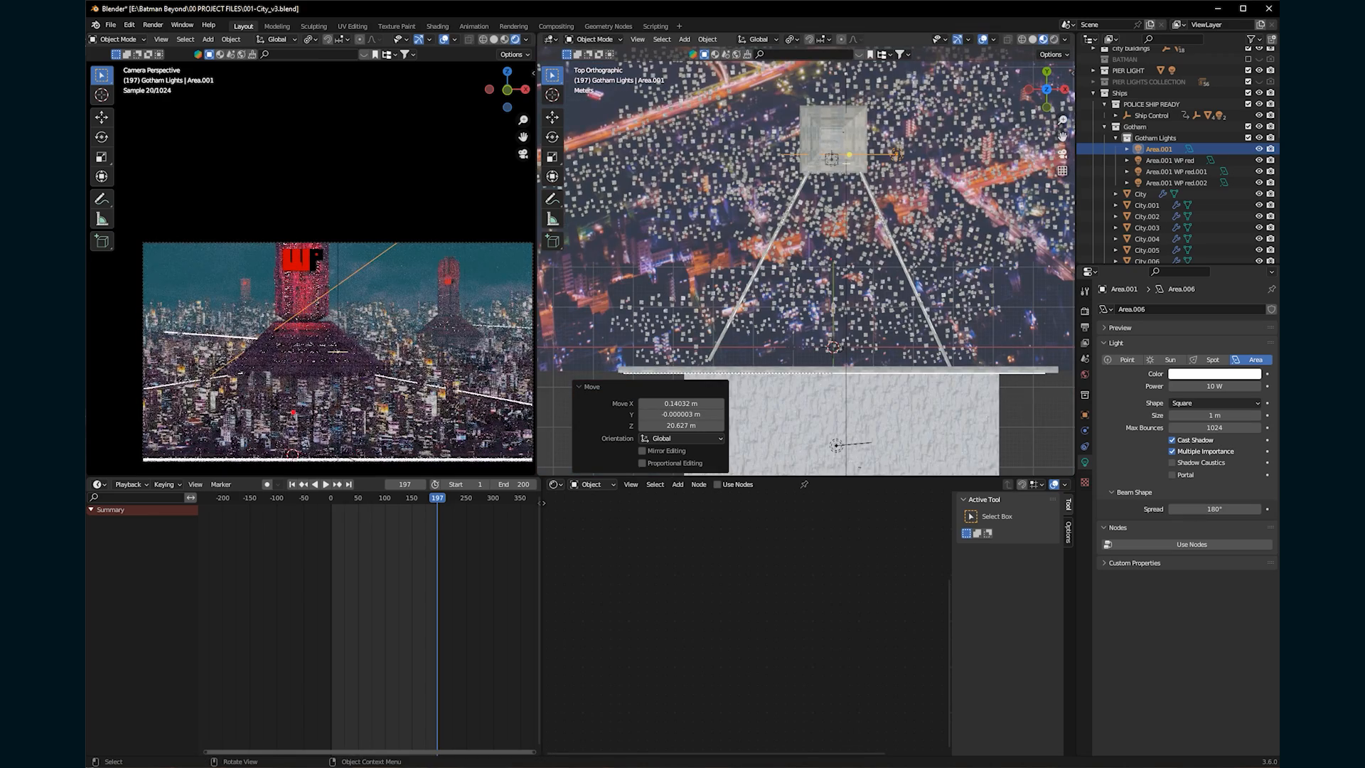
{"action": "key", "text": "r"}
{"action": "left_click", "coordinate": [699, 379]}
{"action": "key", "text": "g"}
{"action": "left_click", "coordinate": [739, 283]}
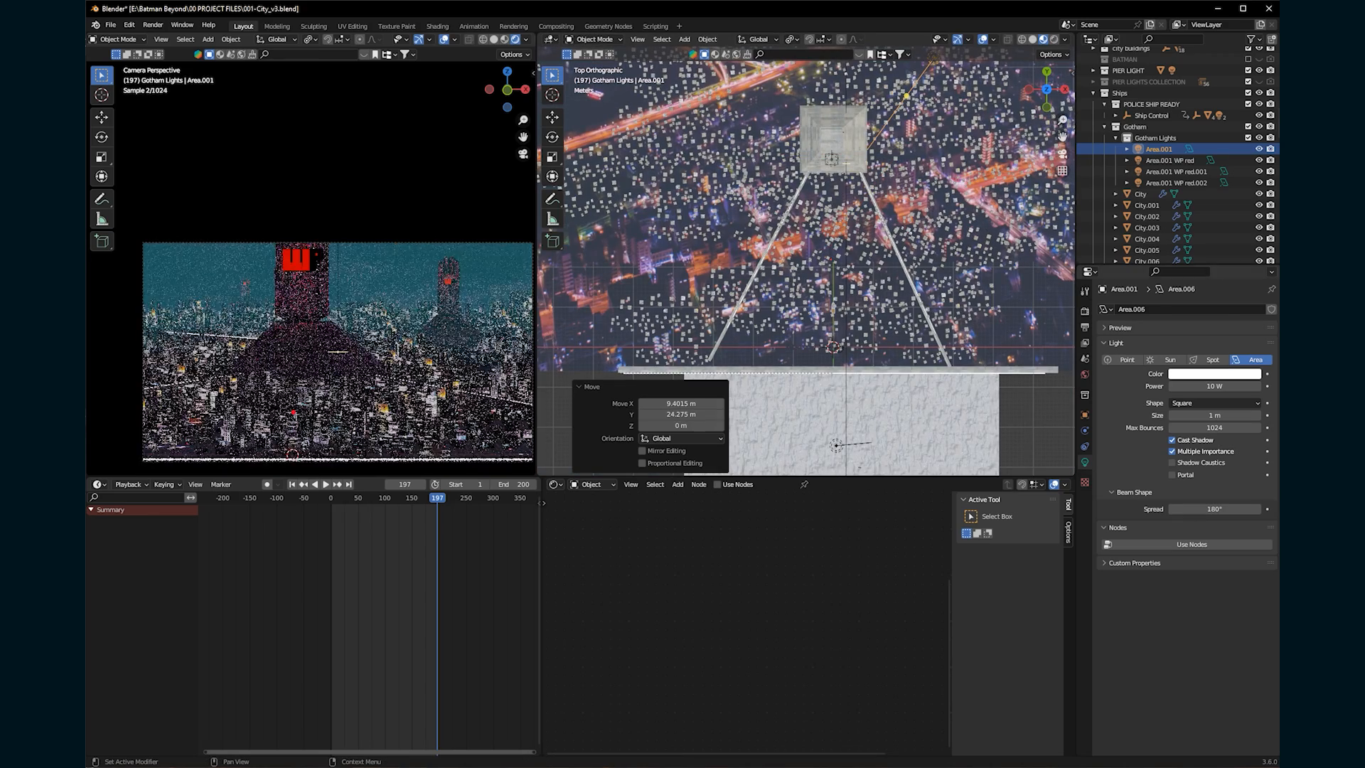
Make the light turquoise with 1500 W power and 45° spread, rotate it 29.6°, and move it about -8.6 m in X and -22.7 m in Y.
{"action": "left_click", "coordinate": [1209, 374]}
{"action": "left_click", "coordinate": [1195, 237]}
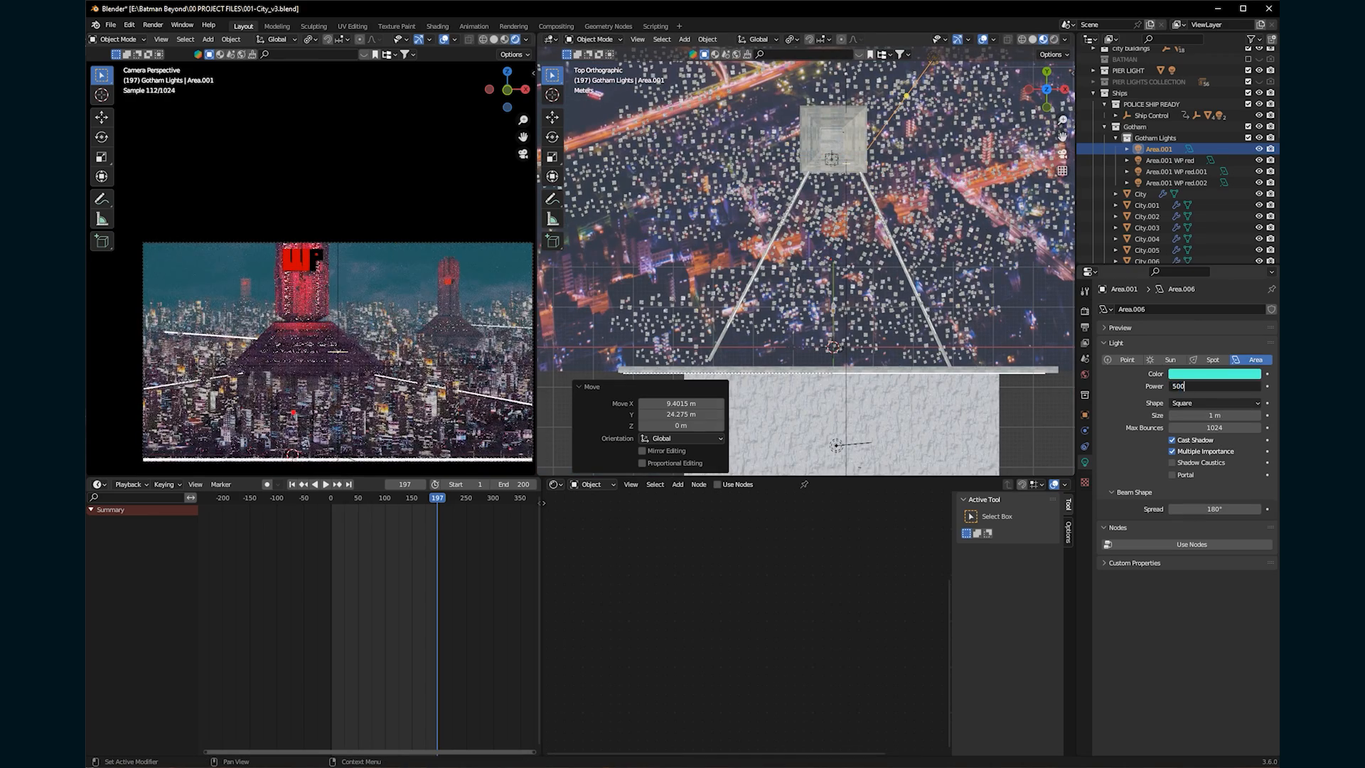
{"action": "key", "text": "r"}
{"action": "left_click", "coordinate": [881, 256]}
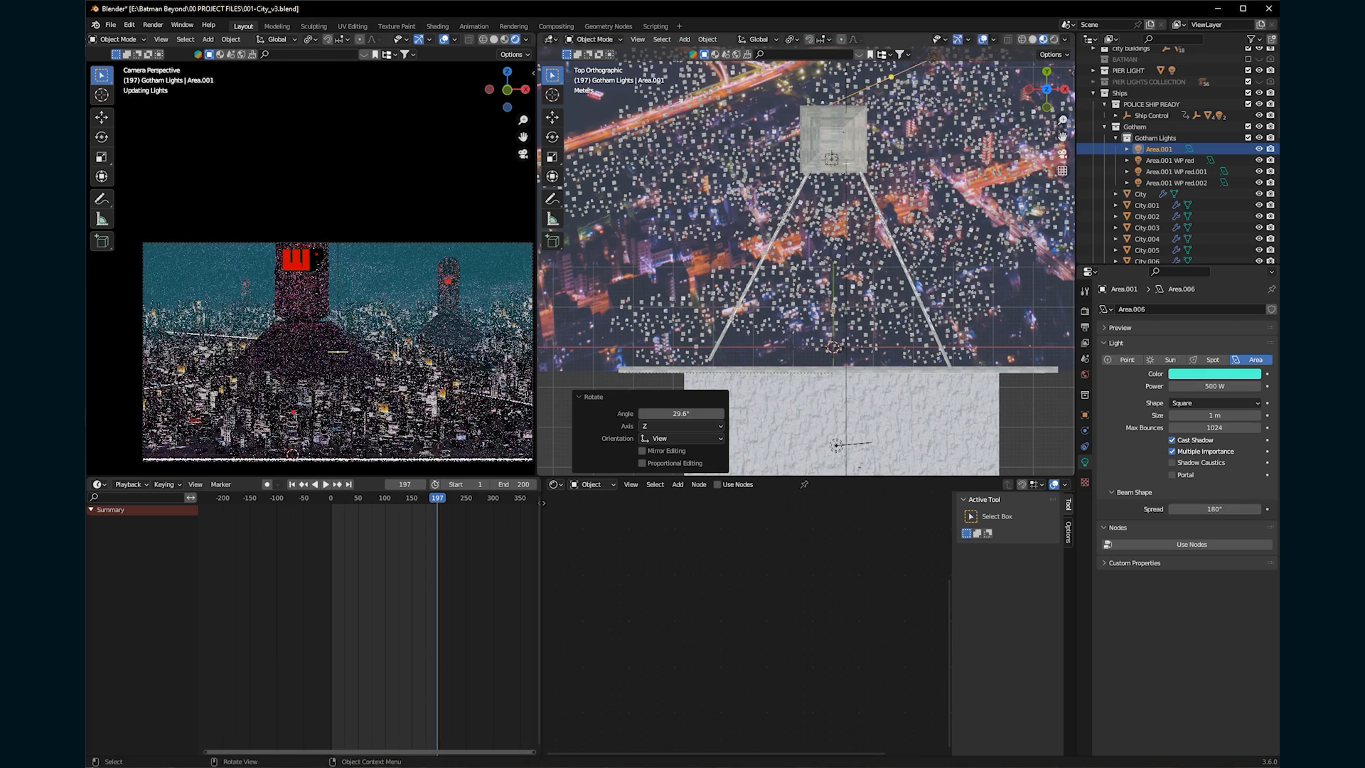
{"action": "key", "text": "g"}
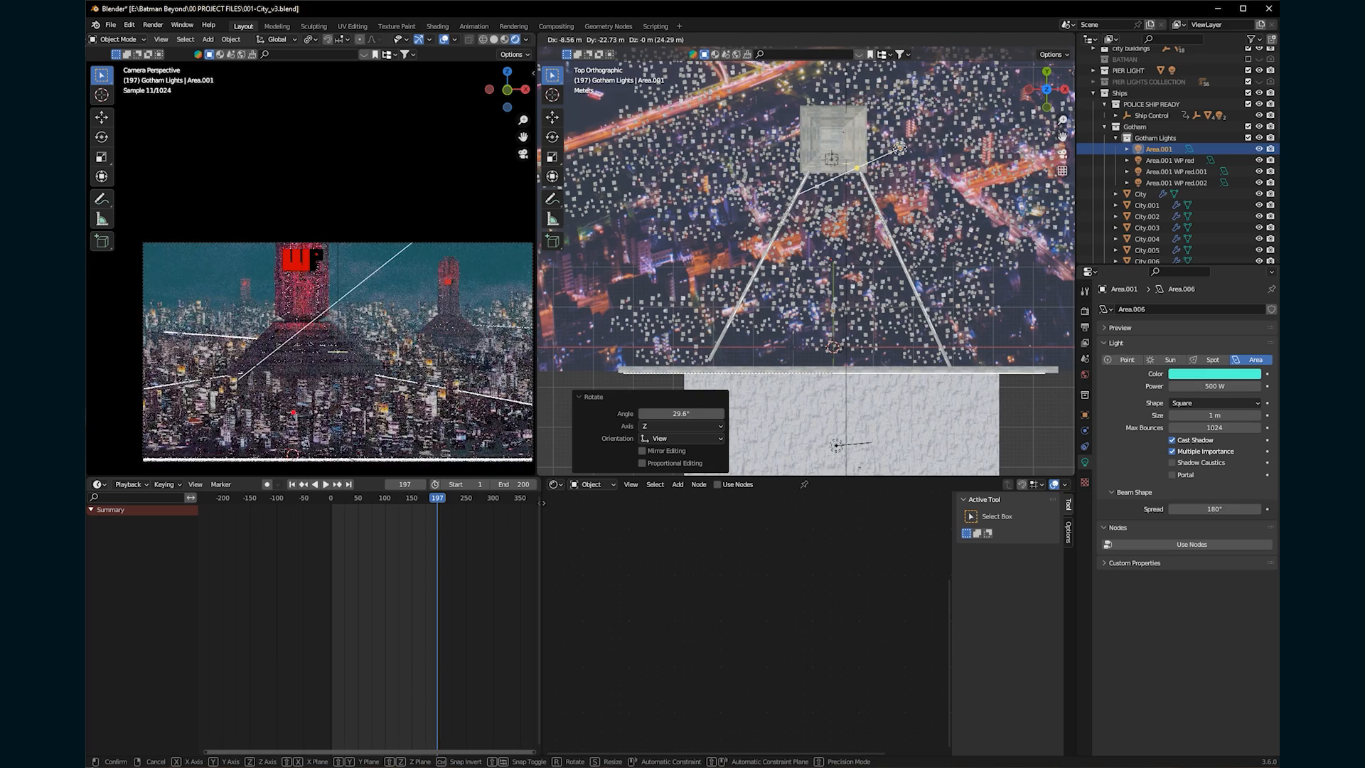
{"action": "left_click", "coordinate": [846, 164]}
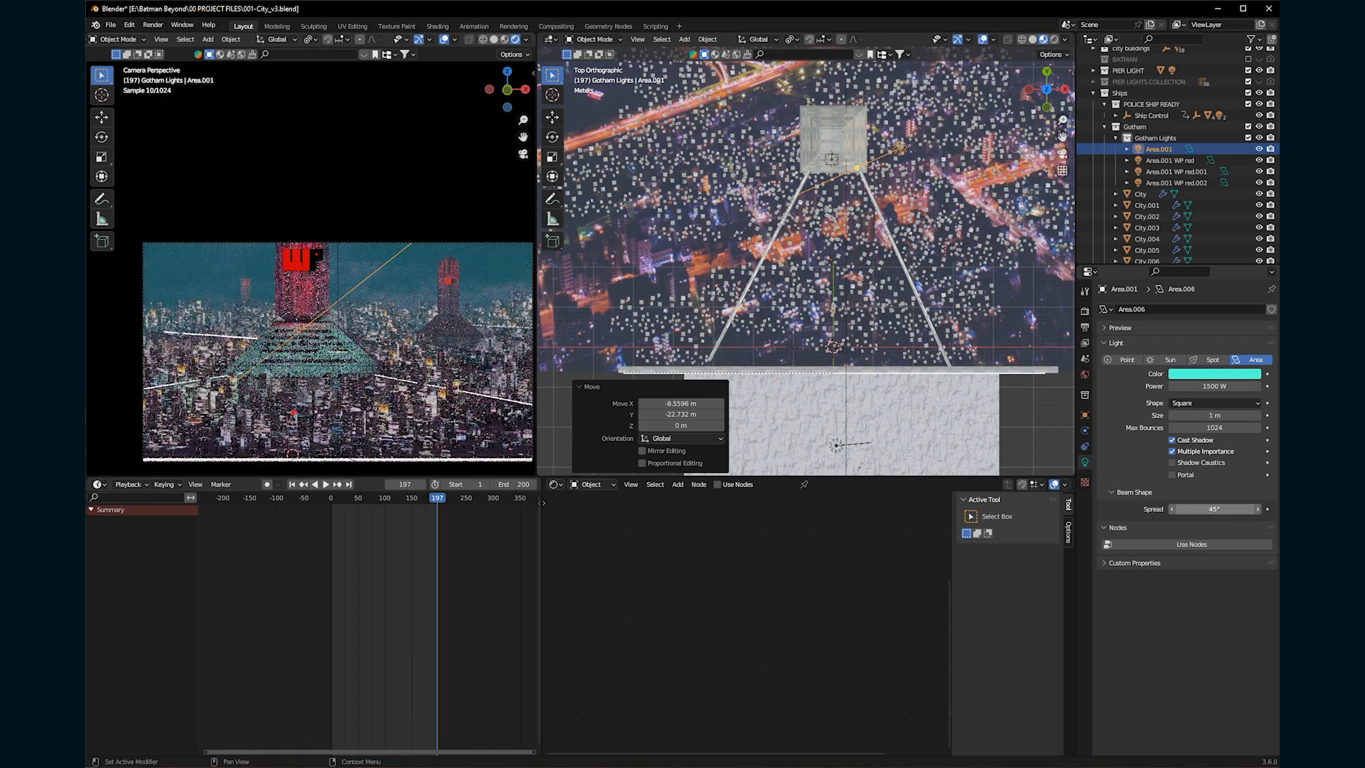
Rotate the turquoise light -25.7° around the vertical axis and move it about 19.2 m along Y beside the tower.
{"action": "key", "text": "r"}
{"action": "key", "text": "Return"}
{"action": "key", "text": "g"}
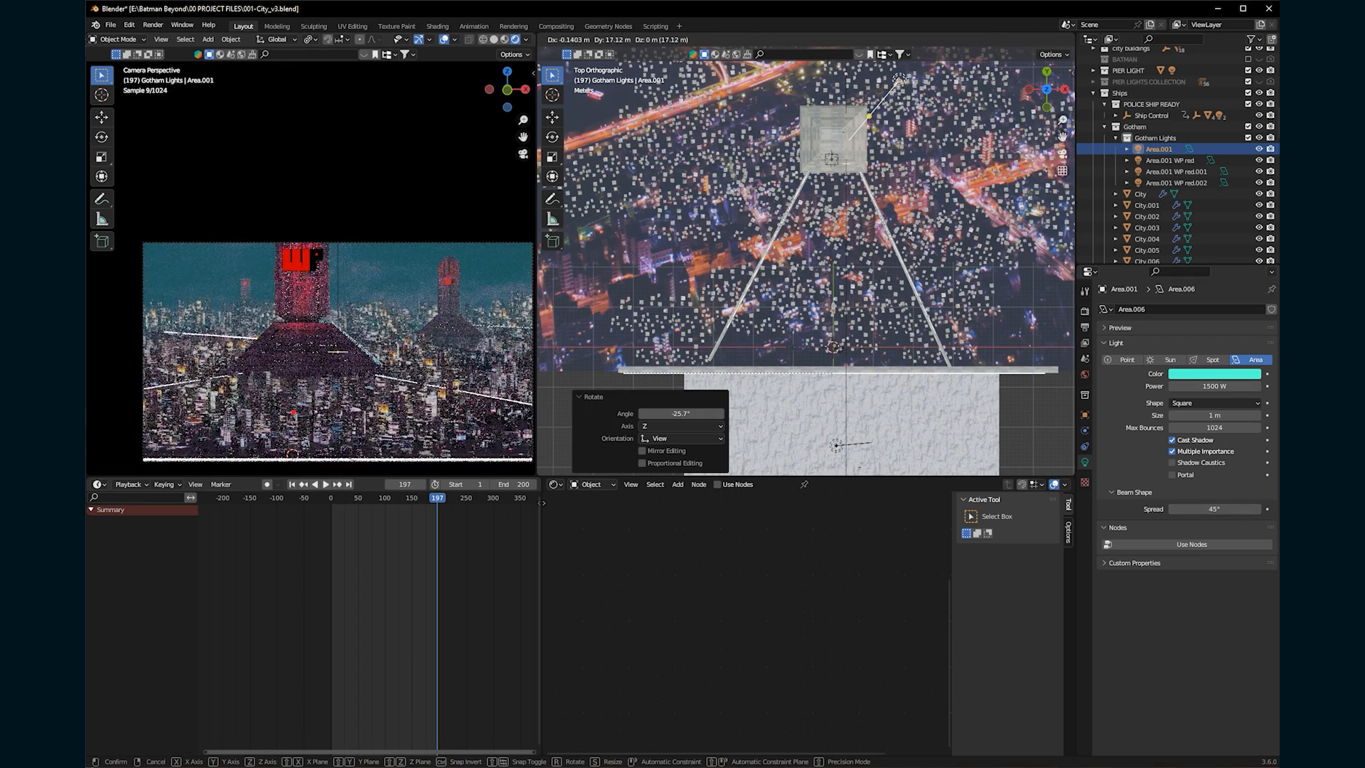
{"action": "key", "text": "Return"}
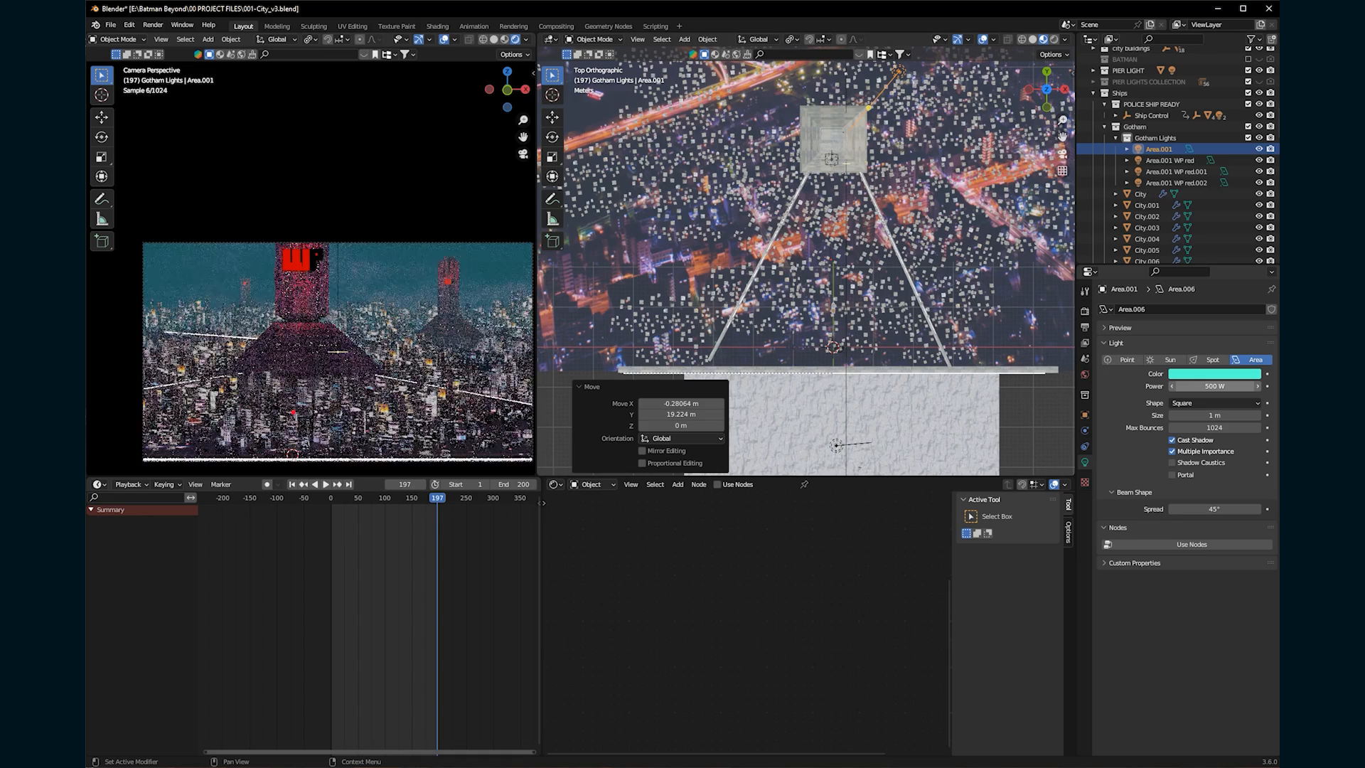
Duplicate the main tower's front facade piece beside the sloped base and rotate the copy -46.5° in the front view to follow the slope.
{"action": "middle_click_drag", "start_coordinate": [846, 234], "coordinate": [774, 285], "text": "shift"}
{"action": "scroll", "coordinate": [806, 269], "scroll_direction": "down", "scroll_amount": 5}
{"action": "scroll", "coordinate": [807, 269], "scroll_direction": "up", "scroll_amount": 4}
{"action": "middle_click_drag", "start_coordinate": [806, 341], "coordinate": [806, 260]}
{"action": "scroll", "coordinate": [806, 269], "scroll_direction": "up", "scroll_amount": 6}
{"action": "middle_click_drag", "start_coordinate": [747, 214], "coordinate": [781, 216], "text": "shift"}
{"action": "left_click", "coordinate": [679, 122]}
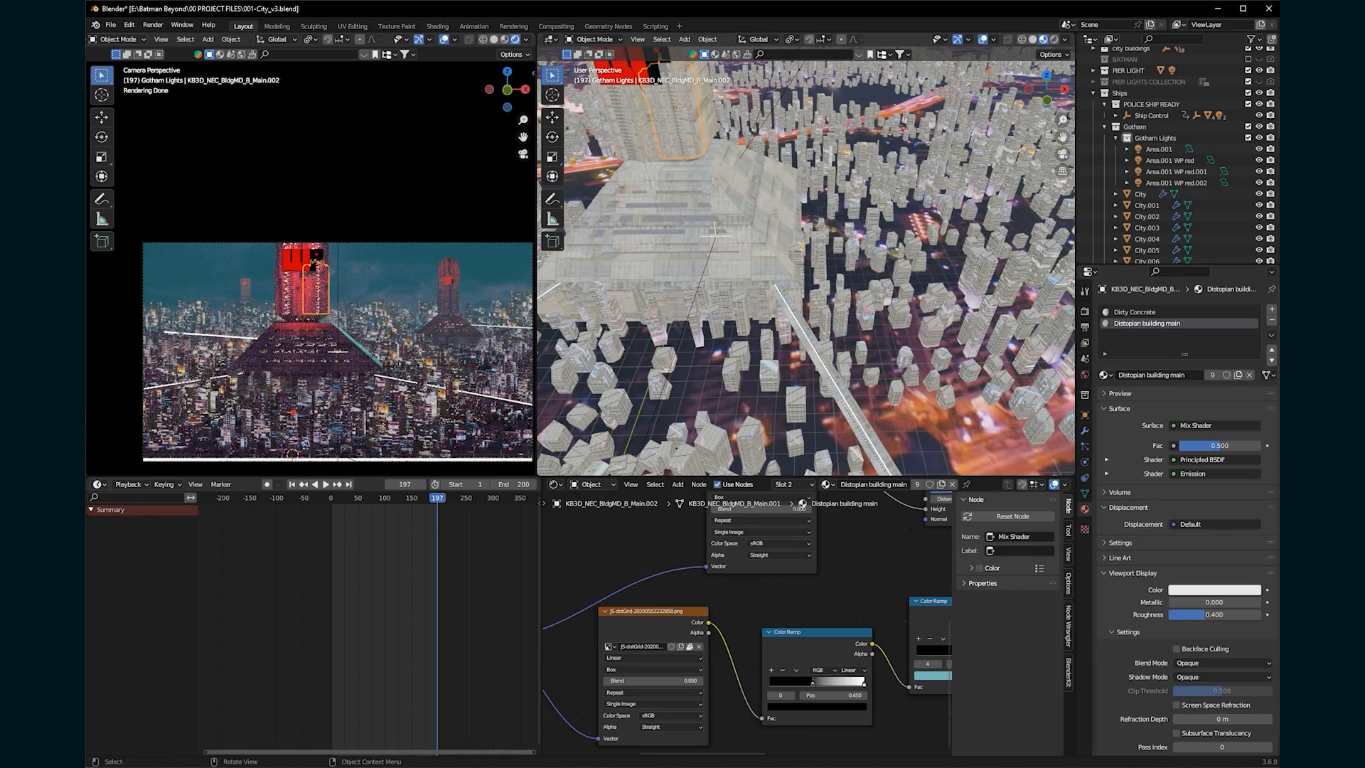
{"action": "key", "text": "KP_1"}
{"action": "key", "text": "shift+d"}
{"action": "left_click", "coordinate": [639, 324]}
{"action": "key", "text": "r"}
{"action": "left_click", "coordinate": [872, 326]}
Rotate the facade copy 90° around its local Y axis and place it against the slope of the tower's base.
{"action": "key", "text": "r"}
{"action": "key", "text": "z"}
{"action": "key", "text": "z"}
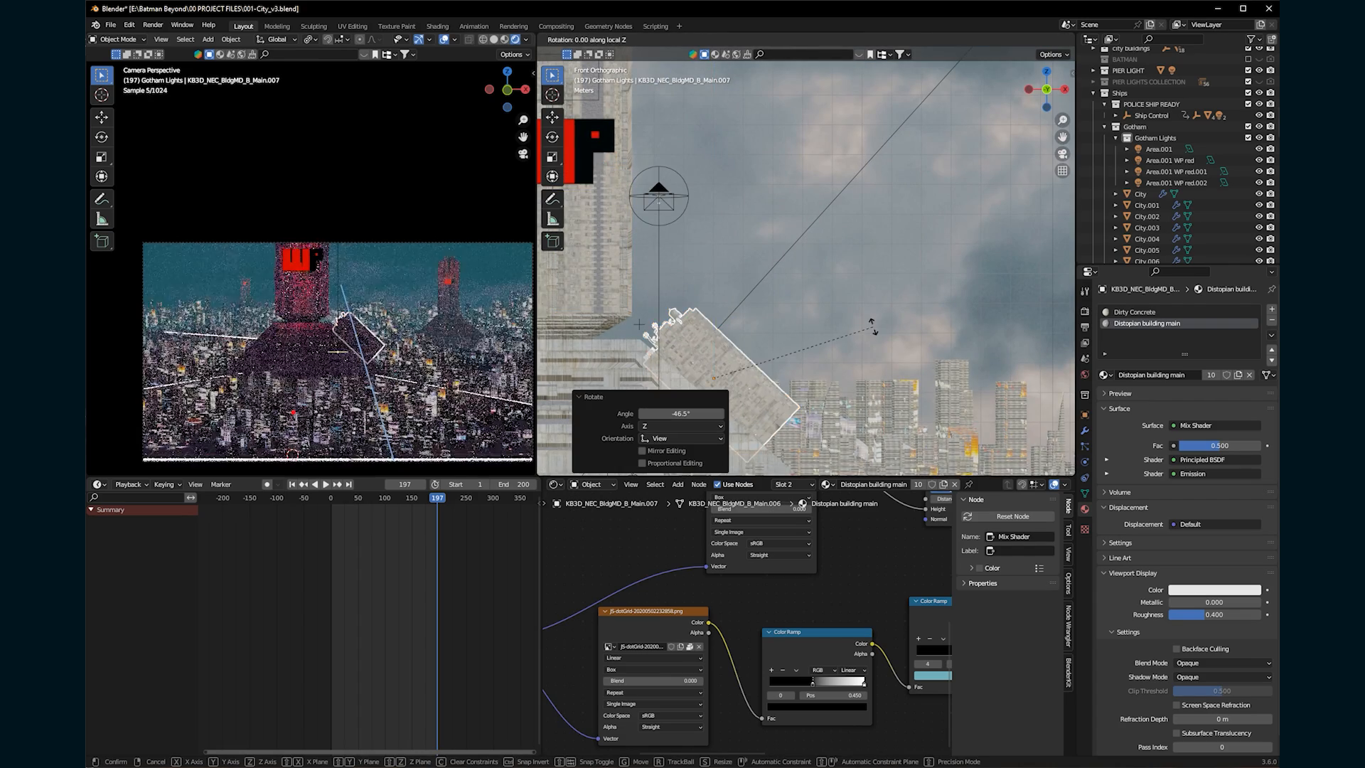
{"action": "type", "text": "90"}
{"action": "key", "text": "x"}
{"action": "key", "text": "x"}
{"action": "key", "text": "y"}
{"action": "key", "text": "y"}
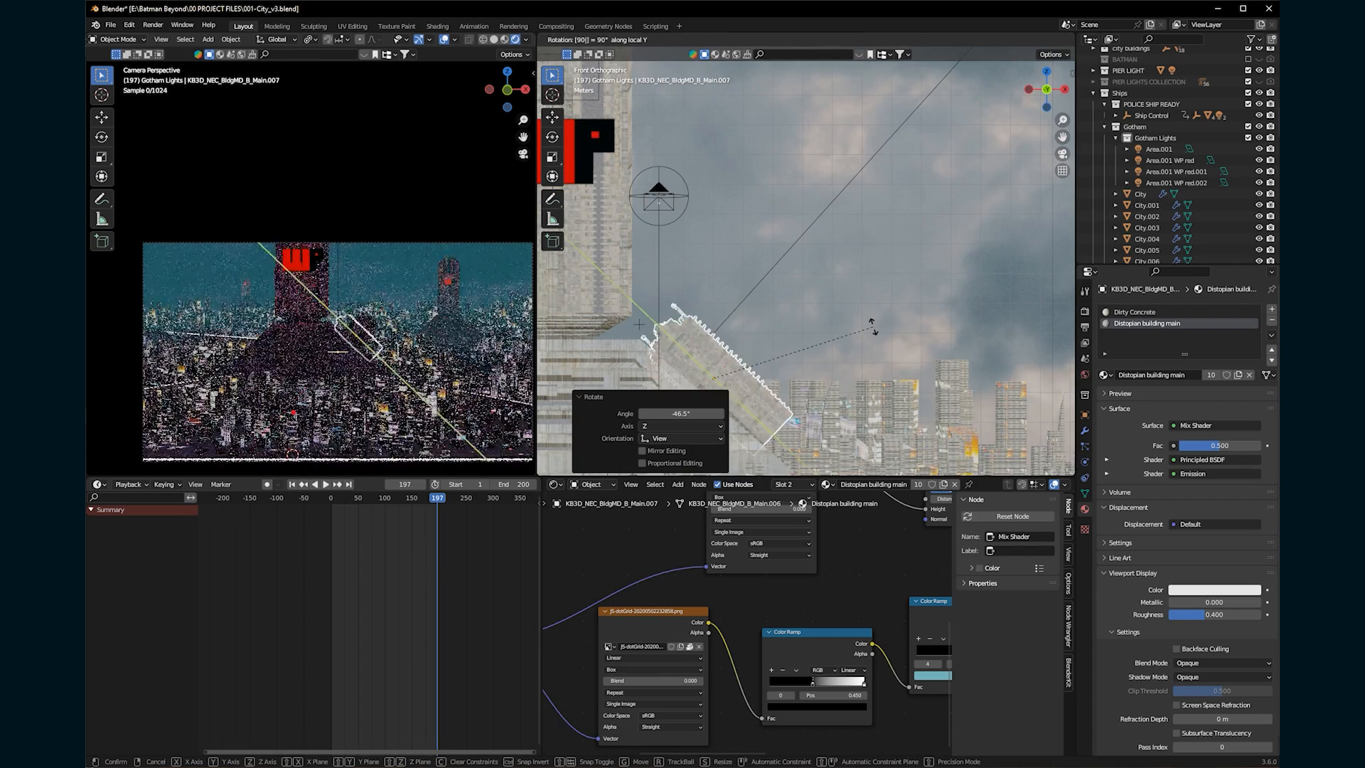
{"action": "left_click", "coordinate": [872, 326]}
{"action": "middle_click_drag", "start_coordinate": [872, 326], "coordinate": [840, 169], "text": "shift"}
{"action": "key", "text": "g"}
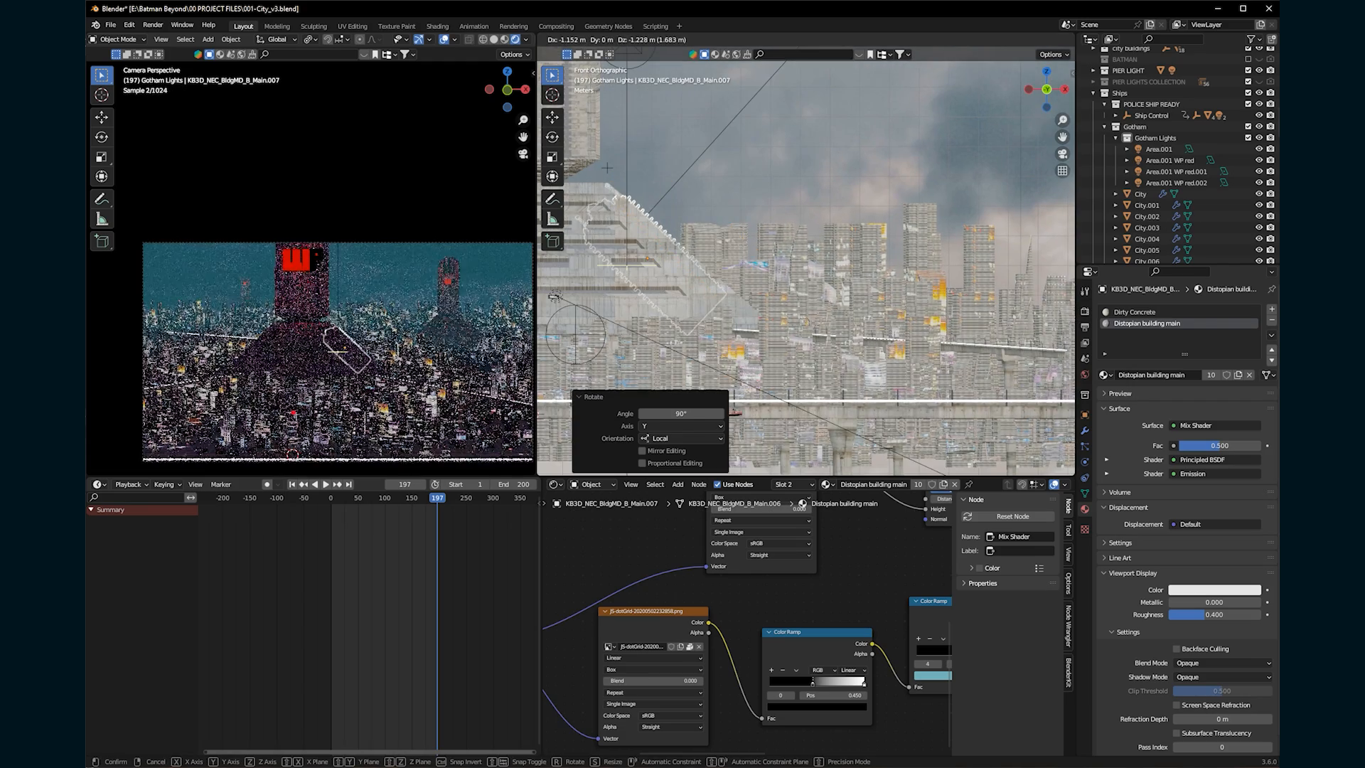
{"action": "left_click", "coordinate": [571, 206]}
Duplicate the turquoise 1500 W, 90° spread light for the two distant WP towers, rotating and positioning the copies beside them.
{"action": "middle_click_drag", "start_coordinate": [570, 207], "coordinate": [483, 241]}
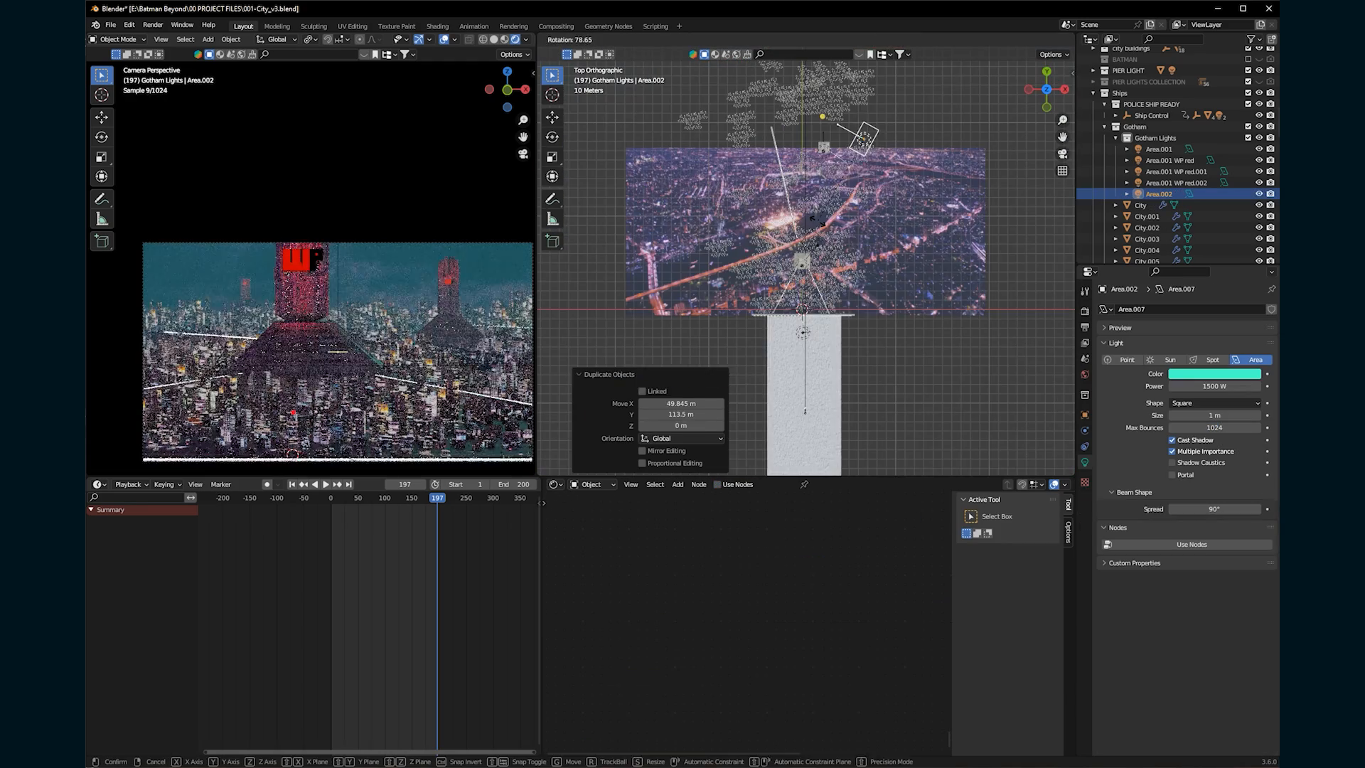
{"action": "left_click", "coordinate": [720, 373]}
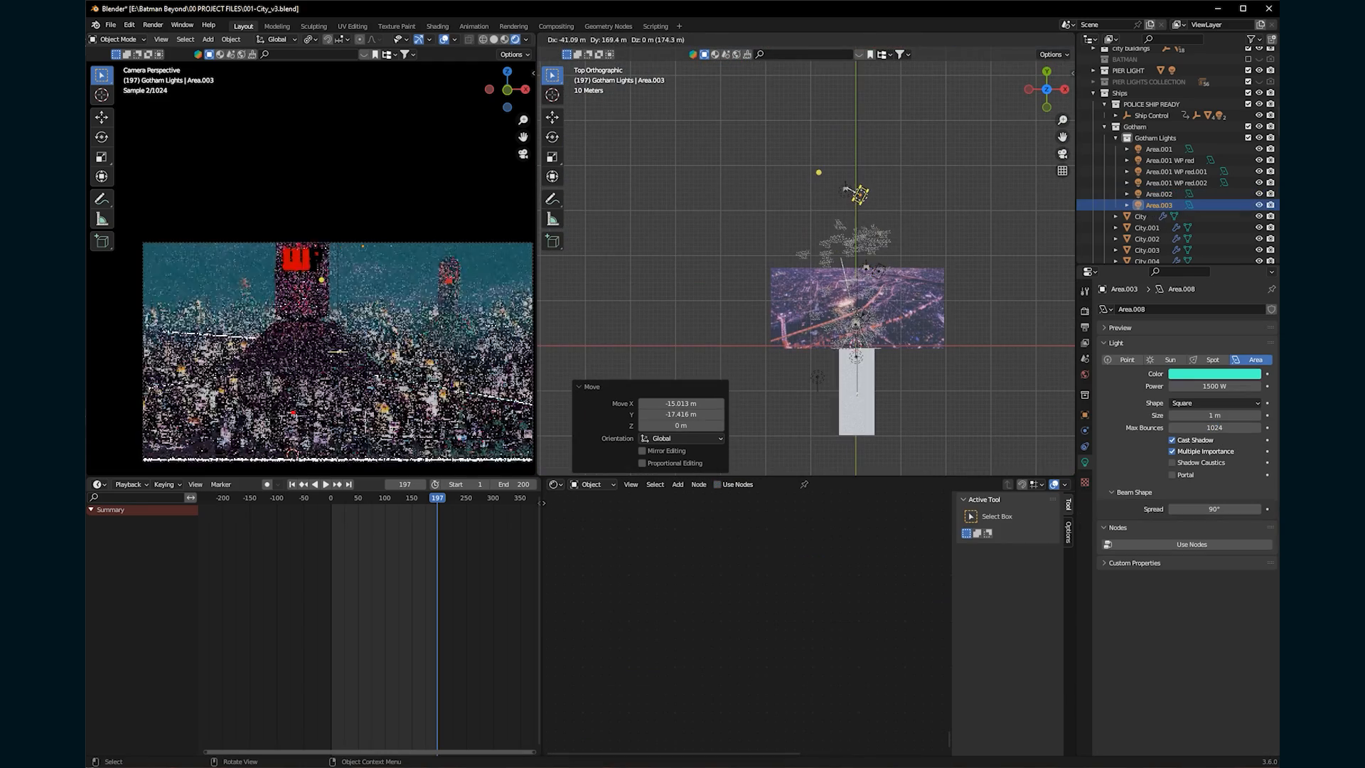
{"action": "left_click", "coordinate": [846, 189]}
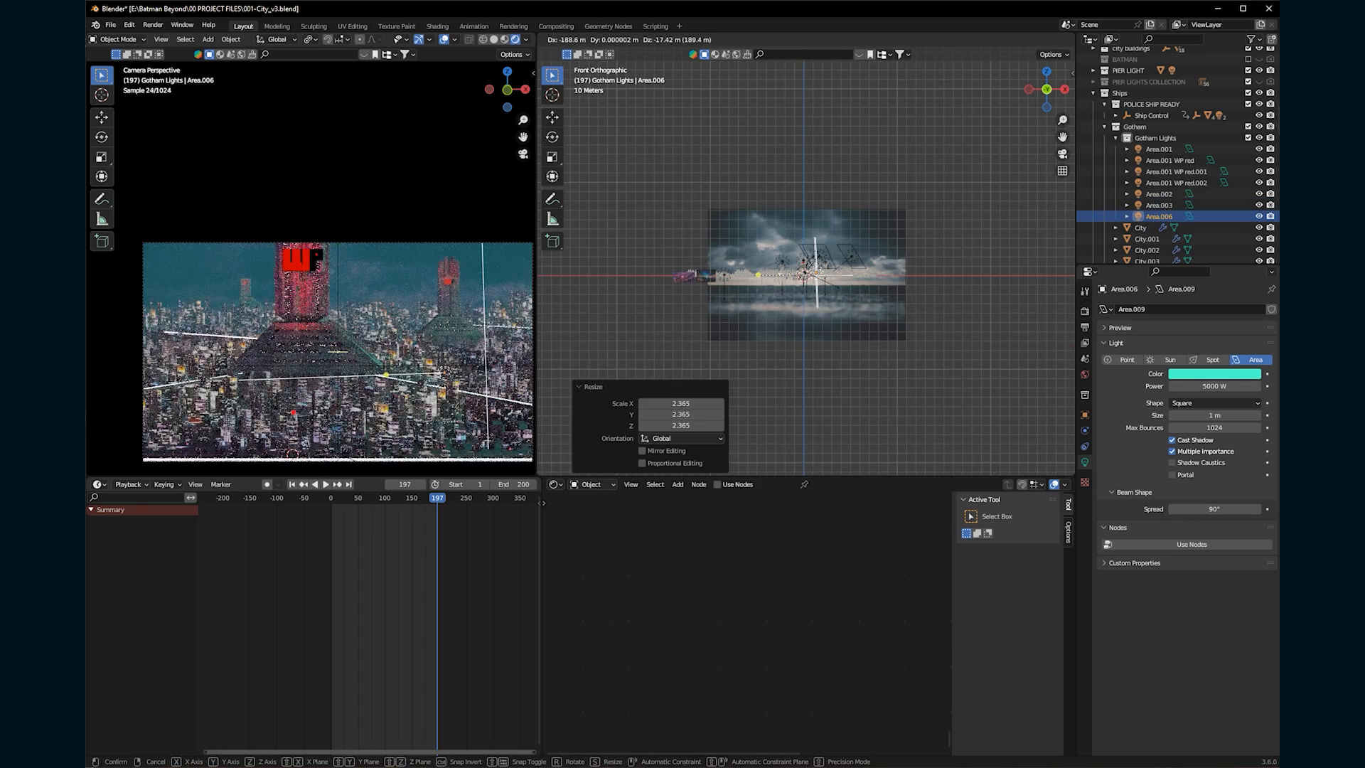
Shift the enlarged turquoise light copy about -134.5 m along X and -18 m along Z, set 15000 W power and 30° spread, and save.
{"action": "left_click", "coordinate": [866, 273]}
{"action": "left_click", "coordinate": [1215, 386]}
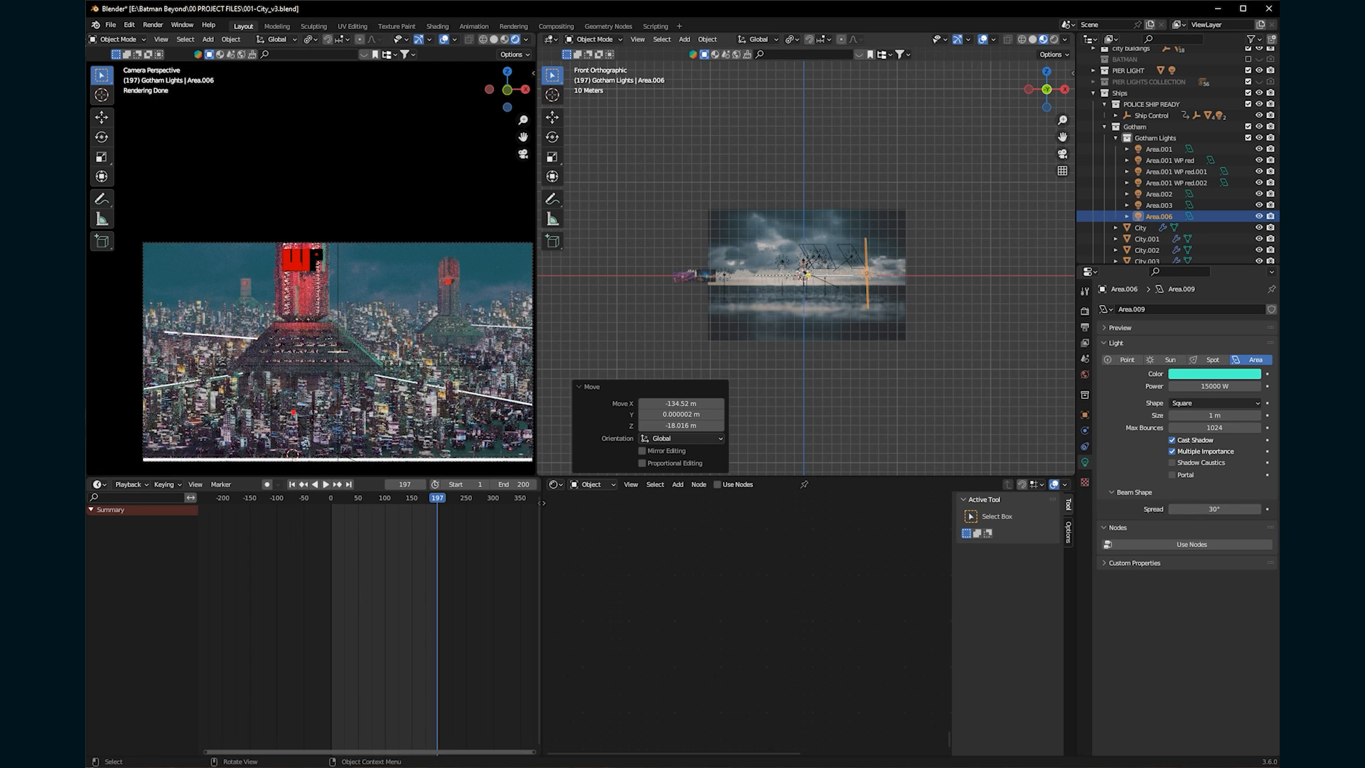
{"action": "key", "text": "ctrl+s"}
Duplicate the large turquoise light to the opposite side of the city and rotate the copy 184° to face inward.
{"action": "key", "text": "shift+d"}
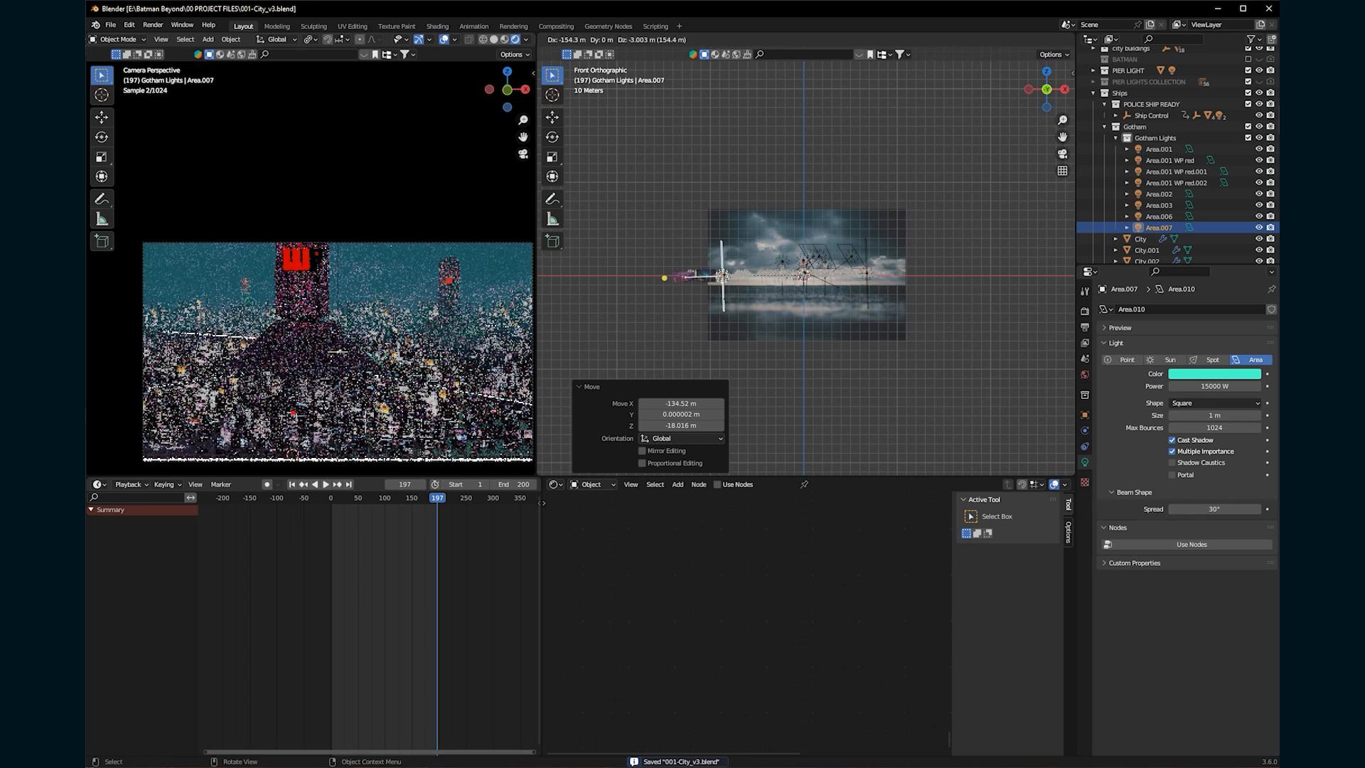
{"action": "left_click", "coordinate": [740, 295]}
{"action": "key", "text": "r"}
{"action": "left_click", "coordinate": [676, 219]}
Set the copied city light's color to pink and save the file.
{"action": "left_click", "coordinate": [1209, 374]}
{"action": "left_click_drag", "start_coordinate": [1207, 290], "coordinate": [1219, 294]}
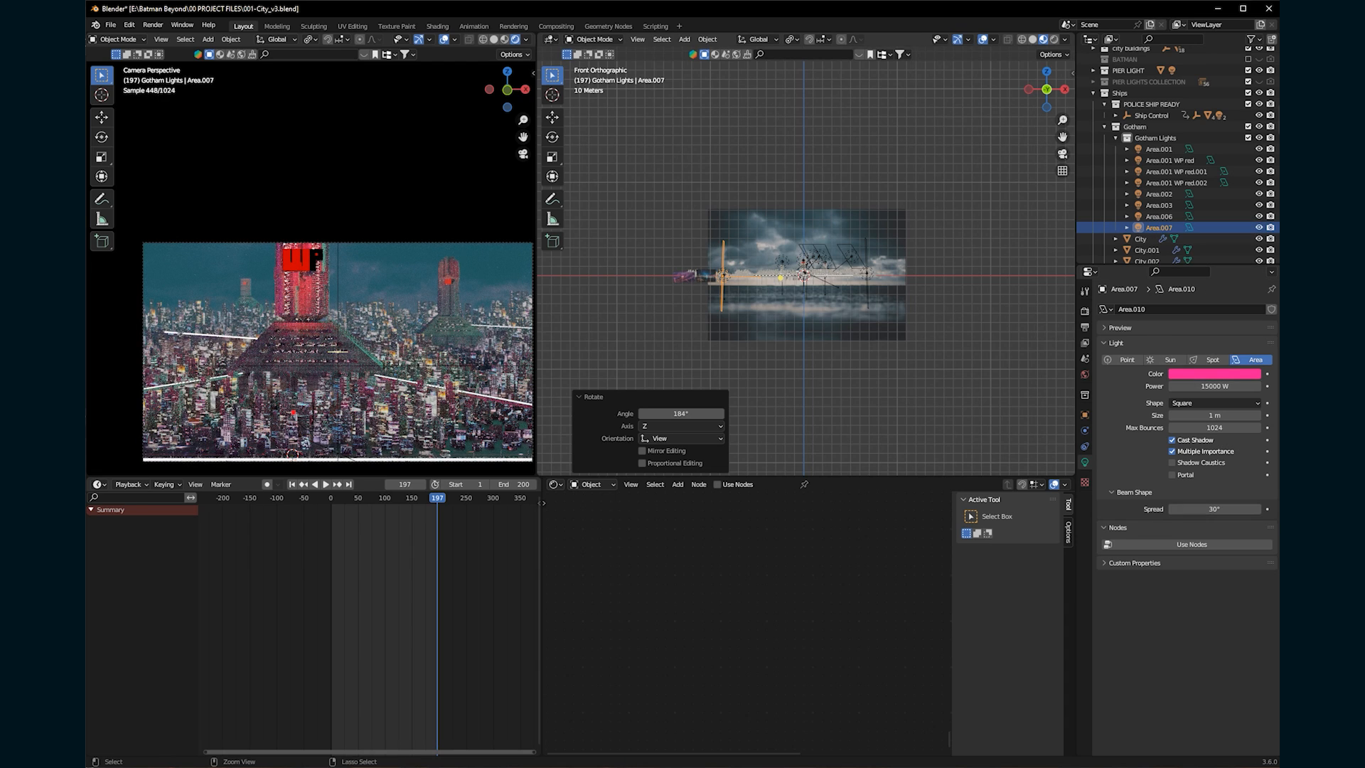
{"action": "key", "text": "ctrl+s"}
Render the current frame 197 as a still image.
{"action": "middle_click_drag", "start_coordinate": [772, 274], "coordinate": [875, 320]}
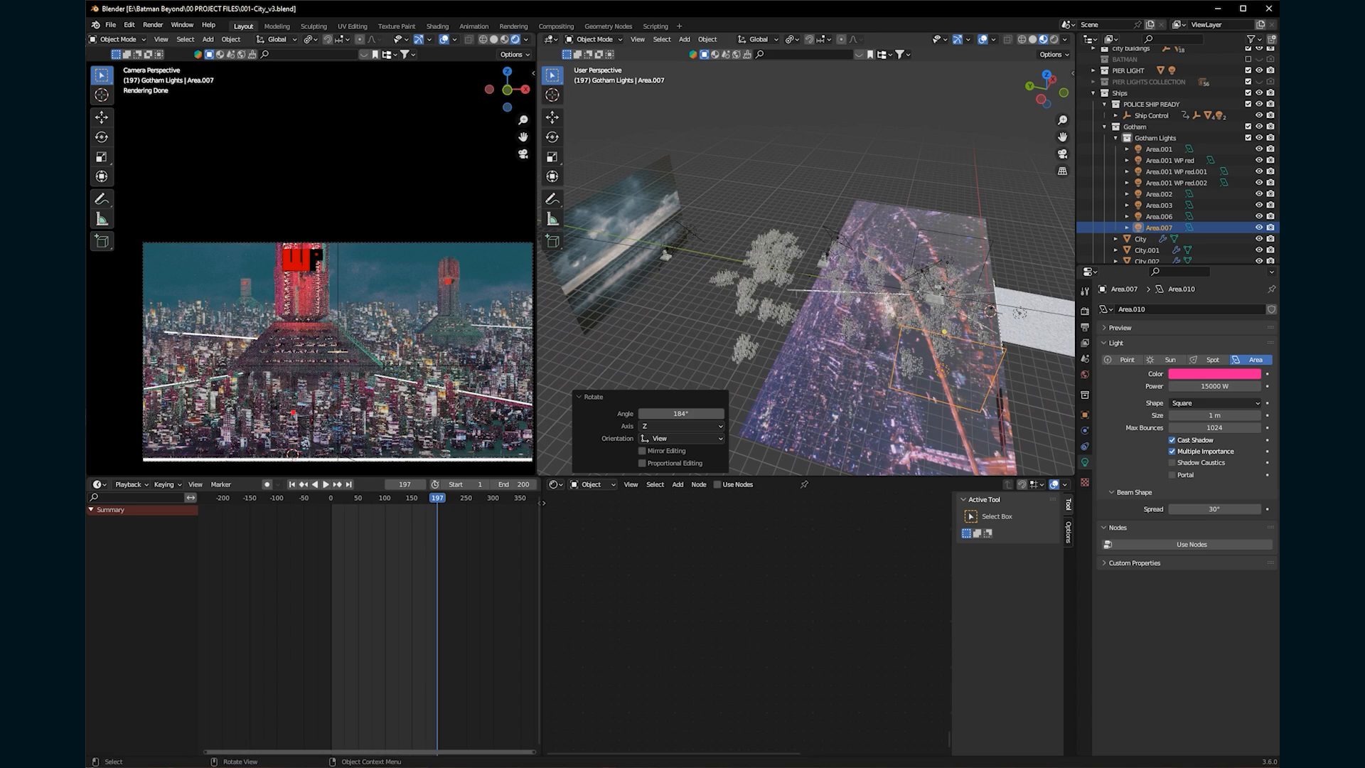
{"action": "left_click", "coordinate": [153, 24]}
{"action": "left_click", "coordinate": [167, 37]}
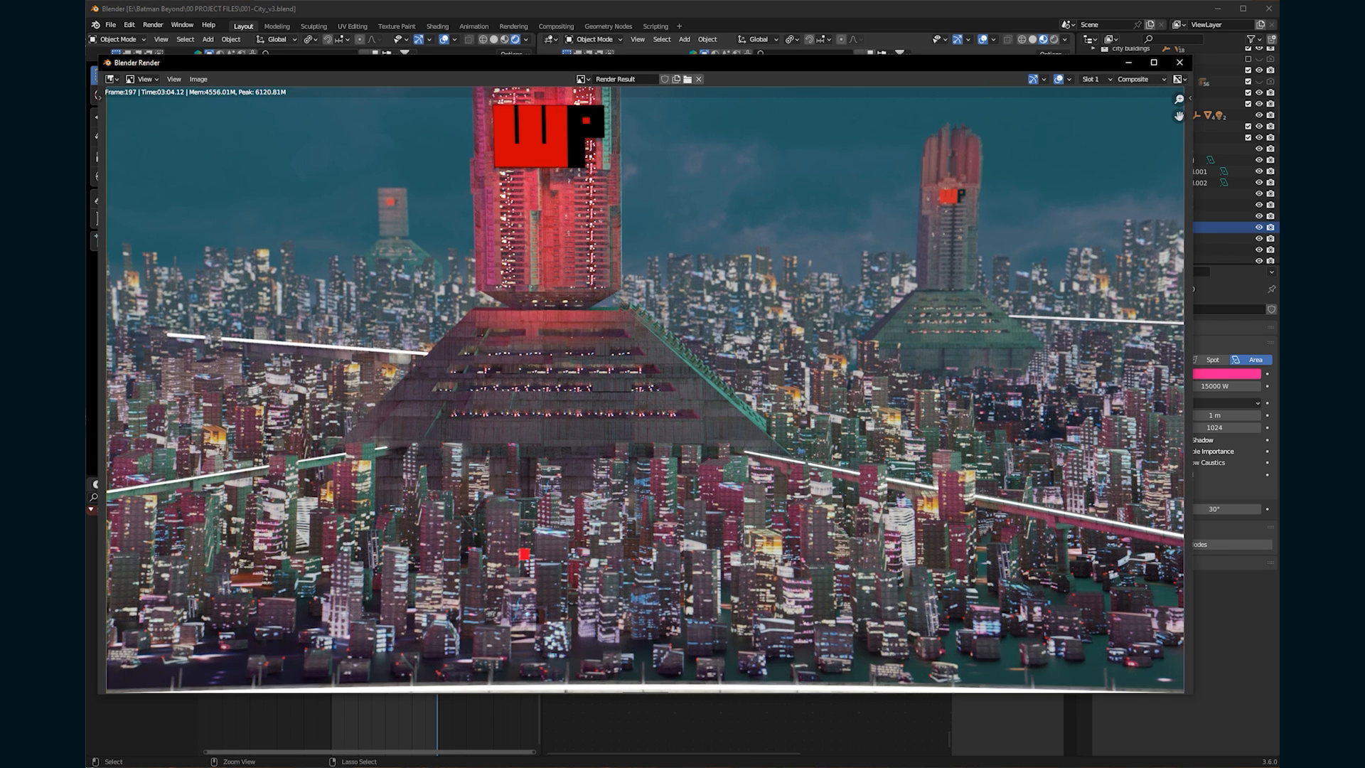
Switch to After Effects, reload the 001-v2-compositor_0197.exr footage, and examine the updated composite.
{"action": "key", "text": "alt+Tab"}
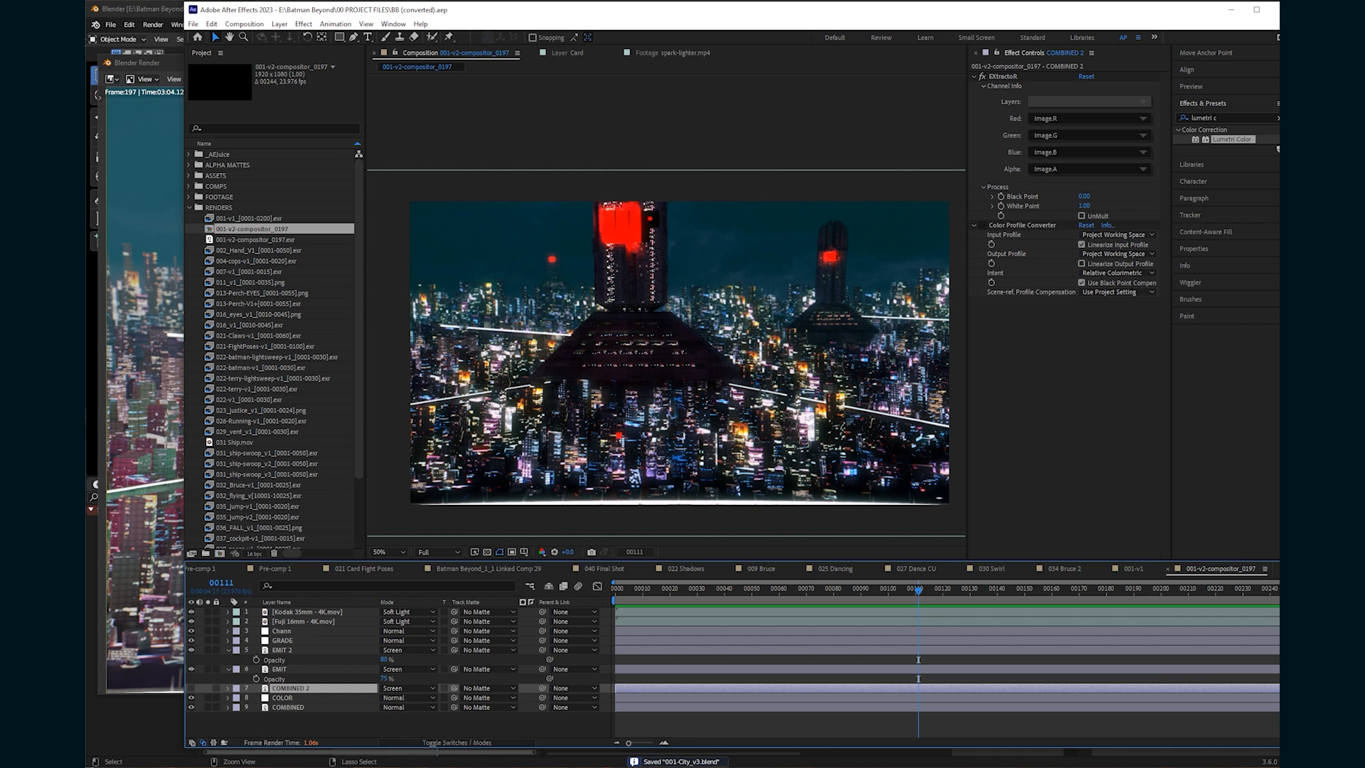
{"action": "left_click", "coordinate": [257, 240]}
{"action": "key", "text": "ctrl+alt+l"}
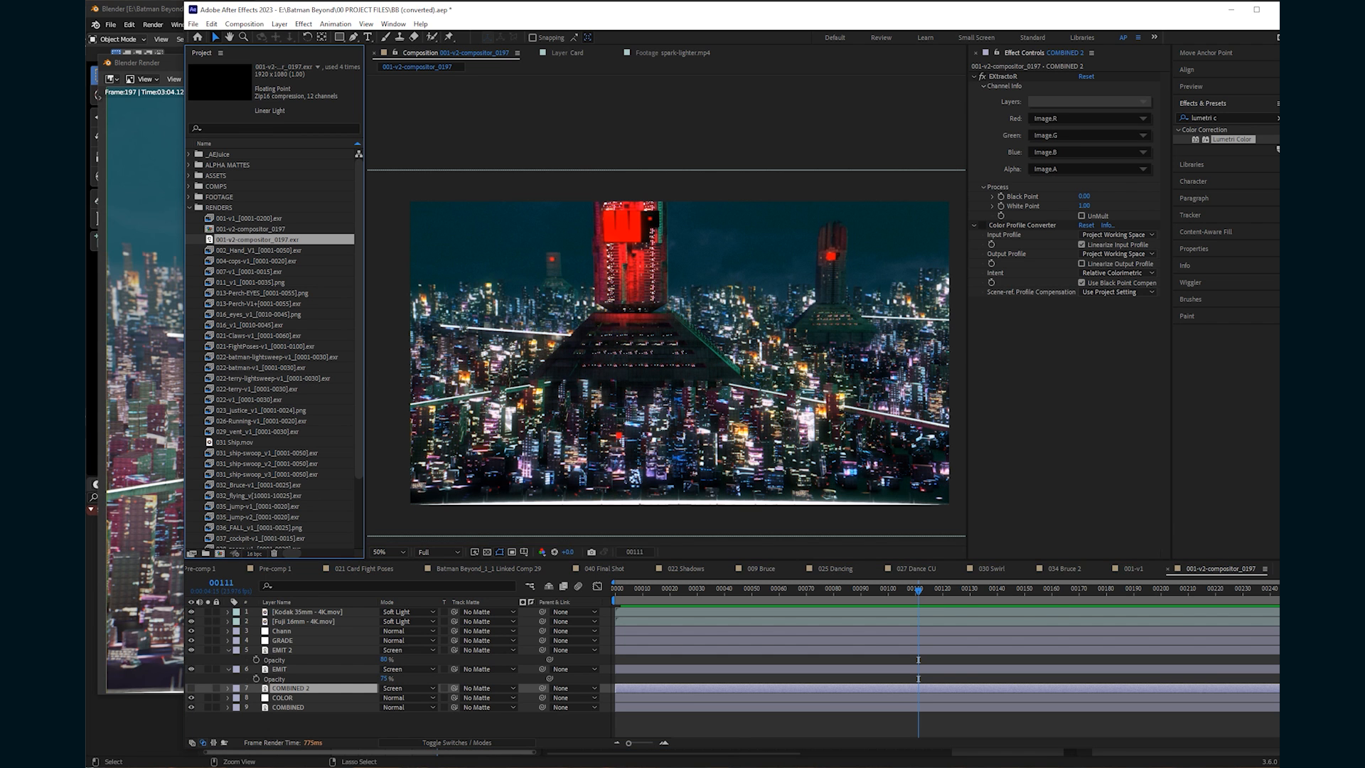
{"action": "scroll", "coordinate": [666, 310], "scroll_direction": "up", "scroll_amount": 1}
{"action": "scroll", "coordinate": [666, 309], "scroll_direction": "down", "scroll_amount": 1}
{"action": "scroll", "coordinate": [666, 309], "scroll_direction": "up", "scroll_amount": 2}
{"action": "scroll", "coordinate": [666, 309], "scroll_direction": "down", "scroll_amount": 2}
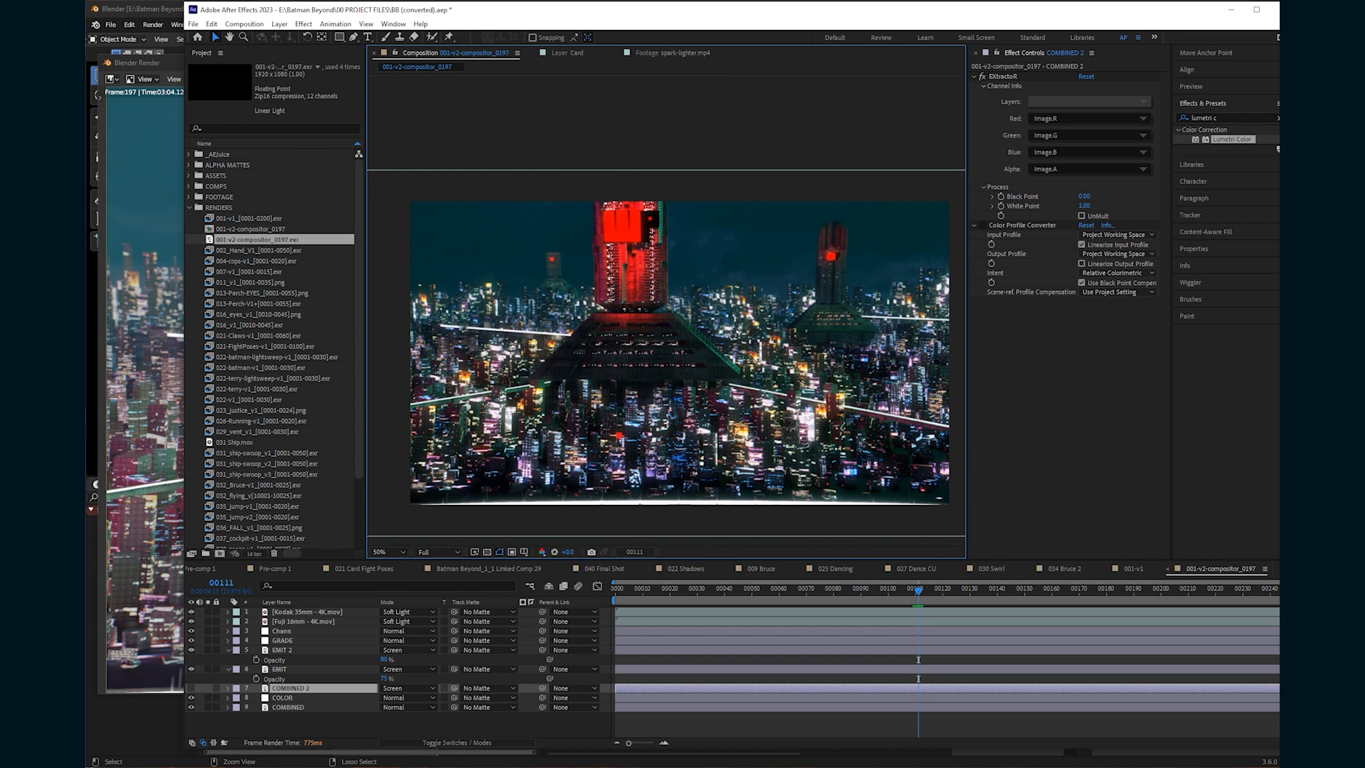
Return to Blender, close the render window, and set the power of the main tower's red light to 150 W.
{"action": "key", "text": "alt+Tab"}
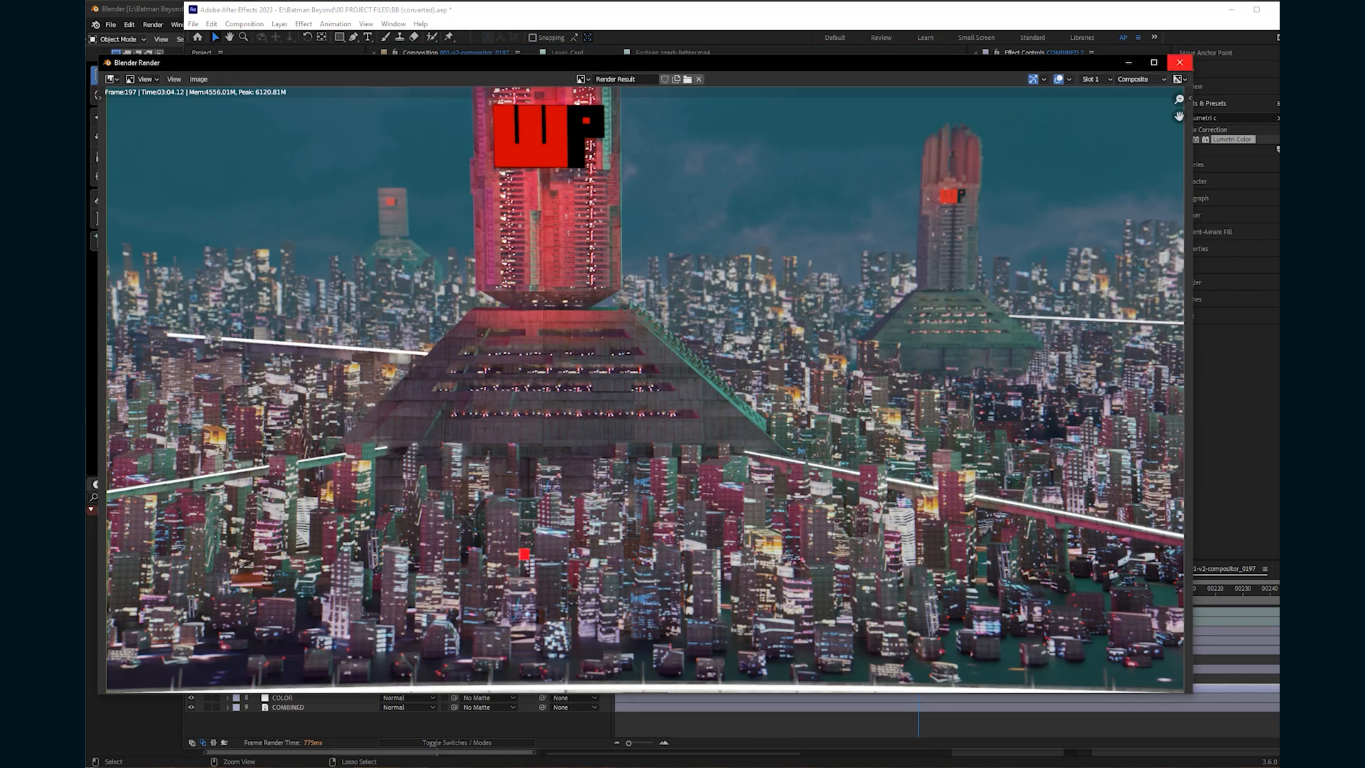
{"action": "left_click", "coordinate": [1179, 62]}
{"action": "key", "text": "alt+Tab"}
{"action": "scroll", "coordinate": [995, 277], "scroll_direction": "up", "scroll_amount": 4}
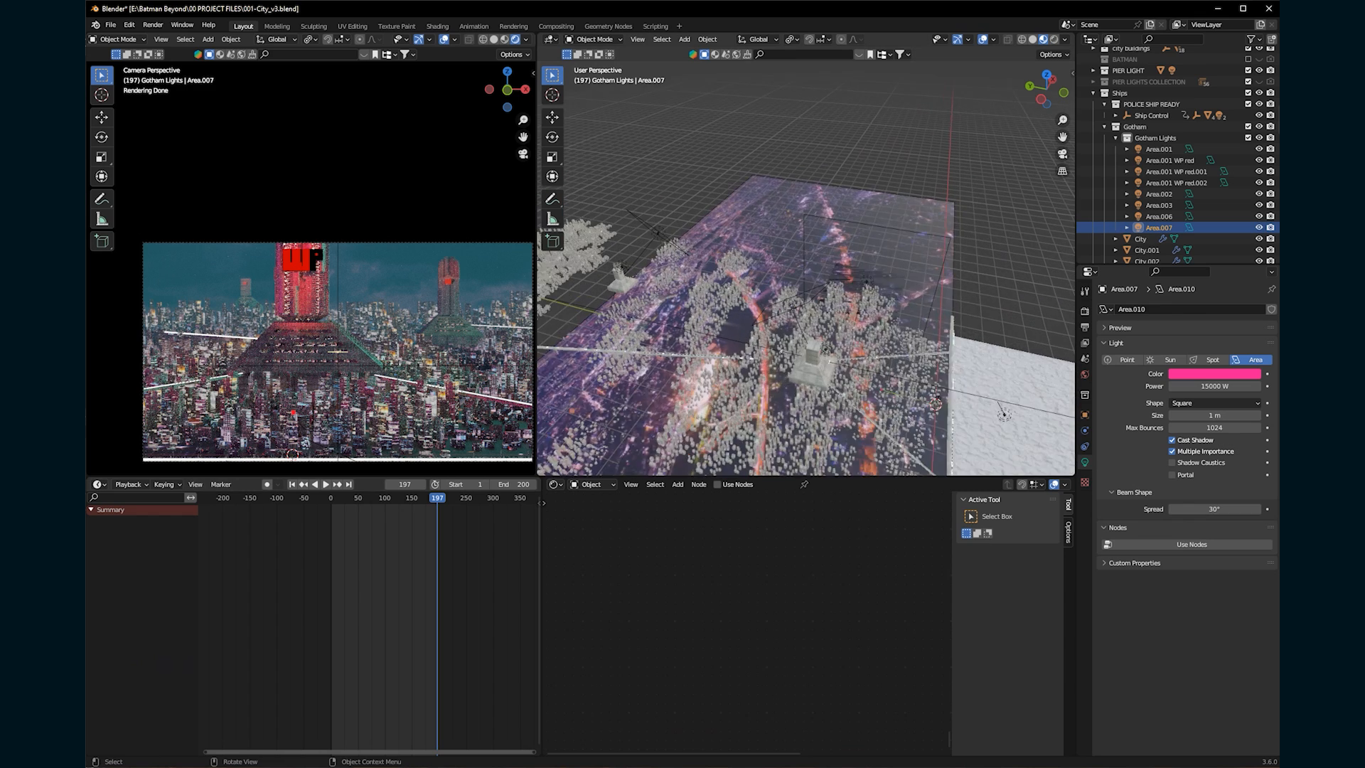
{"action": "scroll", "coordinate": [830, 369], "scroll_direction": "up", "scroll_amount": 2}
{"action": "left_click", "coordinate": [830, 372]}
{"action": "left_click", "coordinate": [830, 371]}
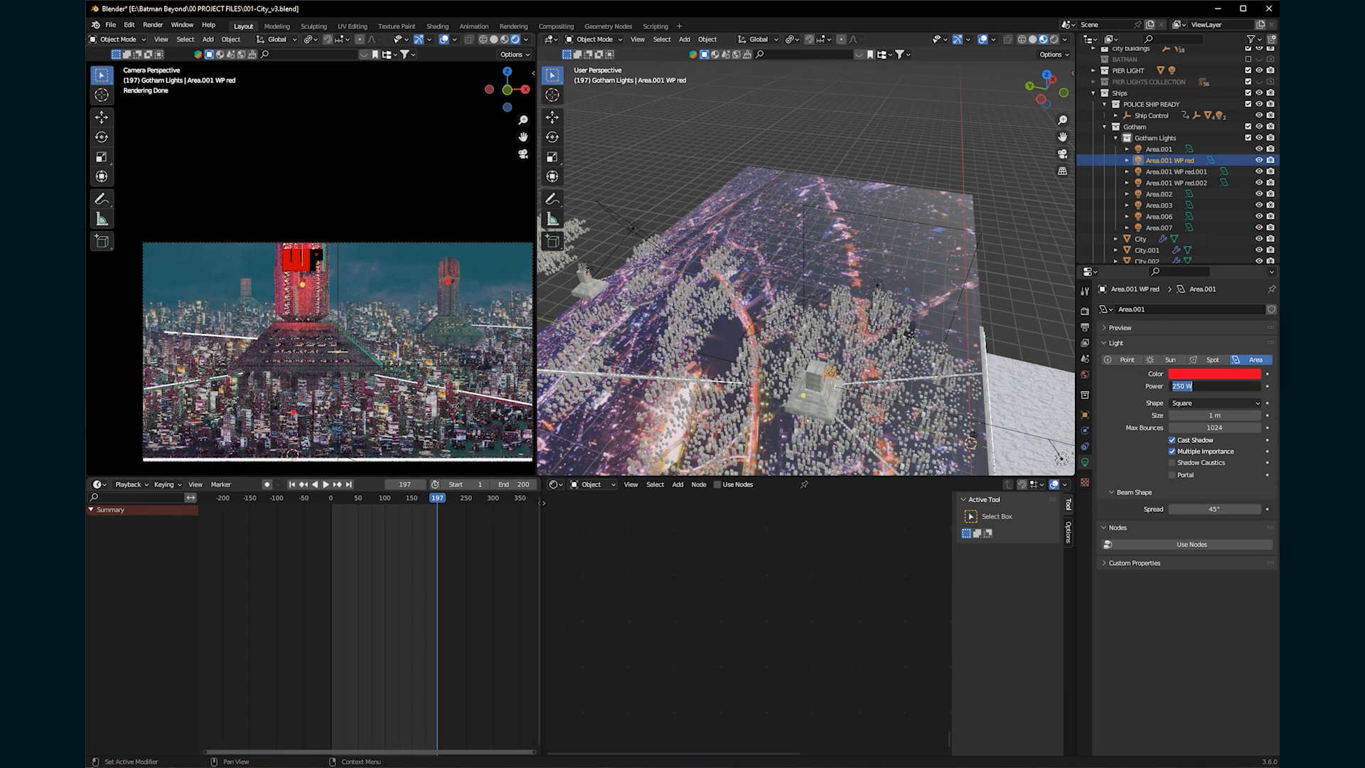
{"action": "type", "text": "150"}
{"action": "key", "text": "Return"}
Duplicate the main tower's red light down along Z toward the base and move the copy about -5.22 m along Y.
{"action": "middle_click_drag", "start_coordinate": [924, 398], "coordinate": [811, 285], "text": "shift"}
{"action": "scroll", "coordinate": [810, 284], "scroll_direction": "up", "scroll_amount": 4}
{"action": "middle_click_drag", "start_coordinate": [917, 235], "coordinate": [803, 228], "text": "shift"}
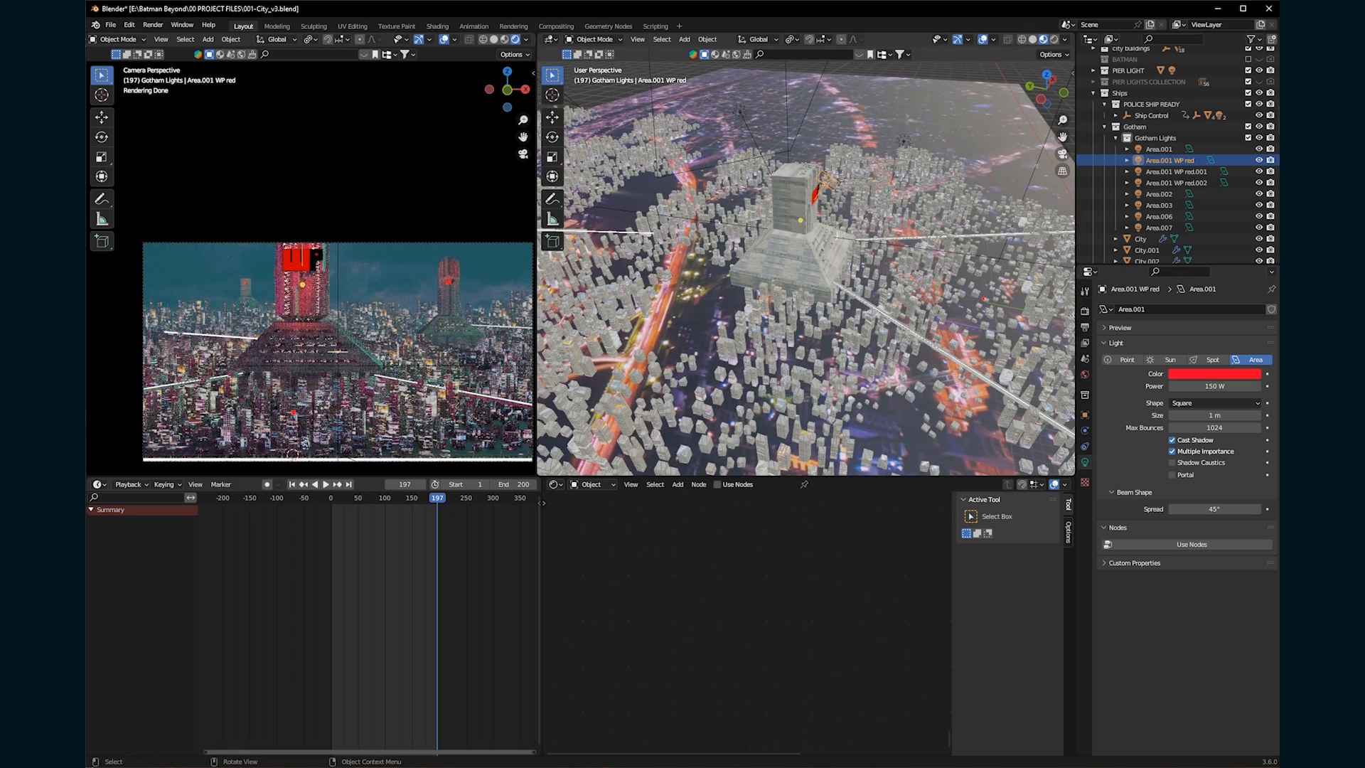
{"action": "key", "text": "shift+d"}
{"action": "key", "text": "z"}
{"action": "left_click", "coordinate": [845, 274]}
{"action": "key", "text": "g"}
{"action": "key", "text": "y"}
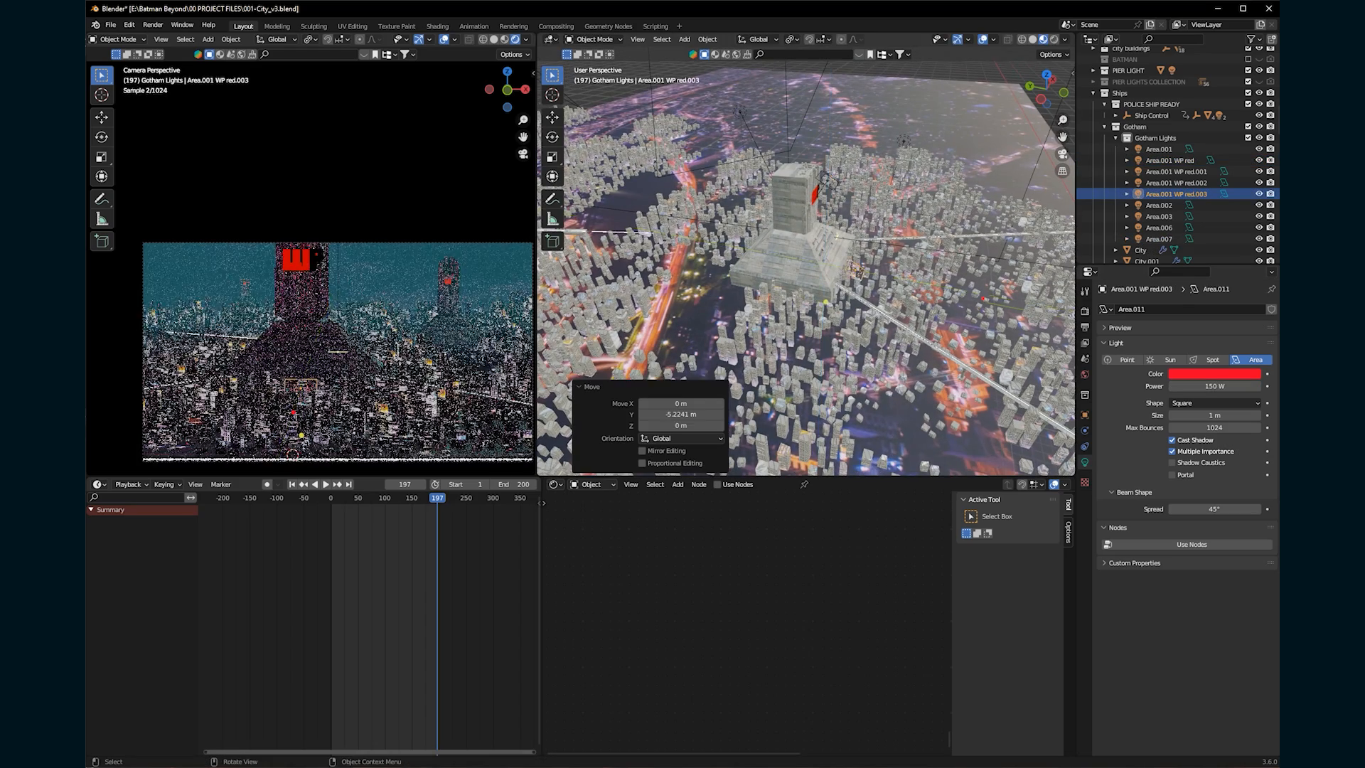
{"action": "left_click", "coordinate": [850, 274]}
Rotate the copied red light 100° around X and stretch it about 4.75 times along X across the tower's base.
{"action": "scroll", "coordinate": [849, 273], "scroll_direction": "up", "scroll_amount": 6}
{"action": "key", "text": "r"}
{"action": "key", "text": "x"}
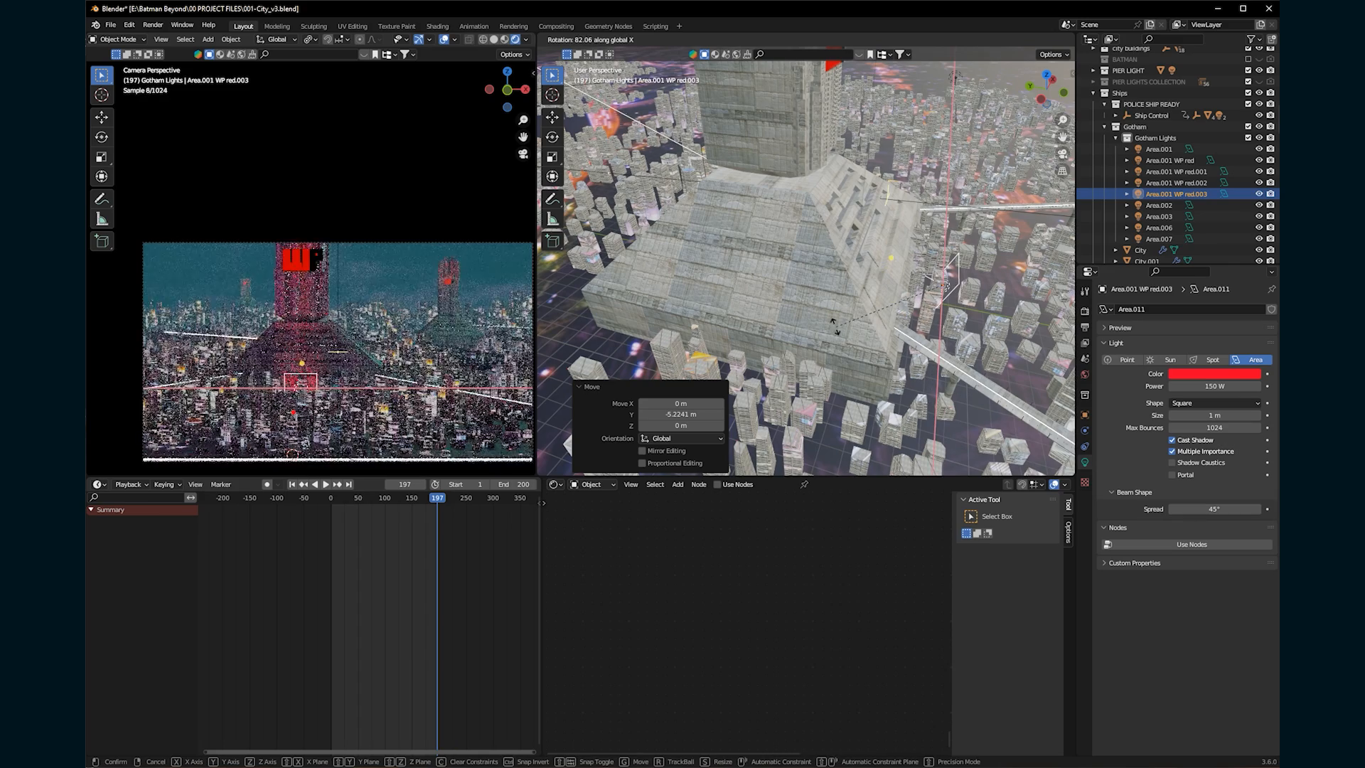
{"action": "left_click", "coordinate": [836, 291]}
{"action": "mouse_move", "coordinate": [836, 291]}
{"action": "middle_mouse_down"}
{"action": "mouse_move", "coordinate": [711, 288]}
{"action": "mouse_move", "coordinate": [818, 277]}
{"action": "middle_mouse_up"}
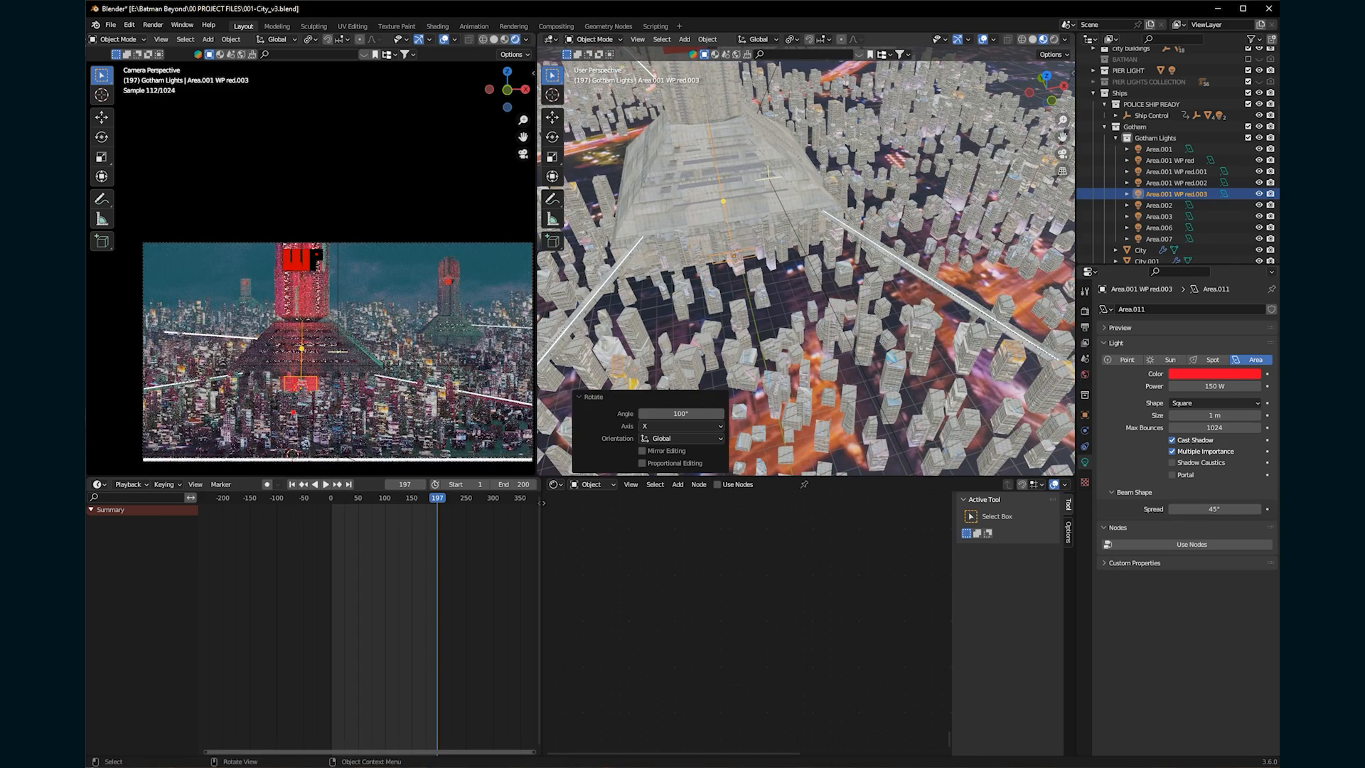
{"action": "key", "text": "s"}
{"action": "key", "text": "x"}
{"action": "left_click", "coordinate": [1065, 264]}
Tilt the stretched red light further around X and shift it about 0.38 m along Y and -0.43 m along Z.
{"action": "middle_click_drag", "start_coordinate": [1064, 264], "coordinate": [875, 341]}
{"action": "key", "text": "r"}
{"action": "key", "text": "x"}
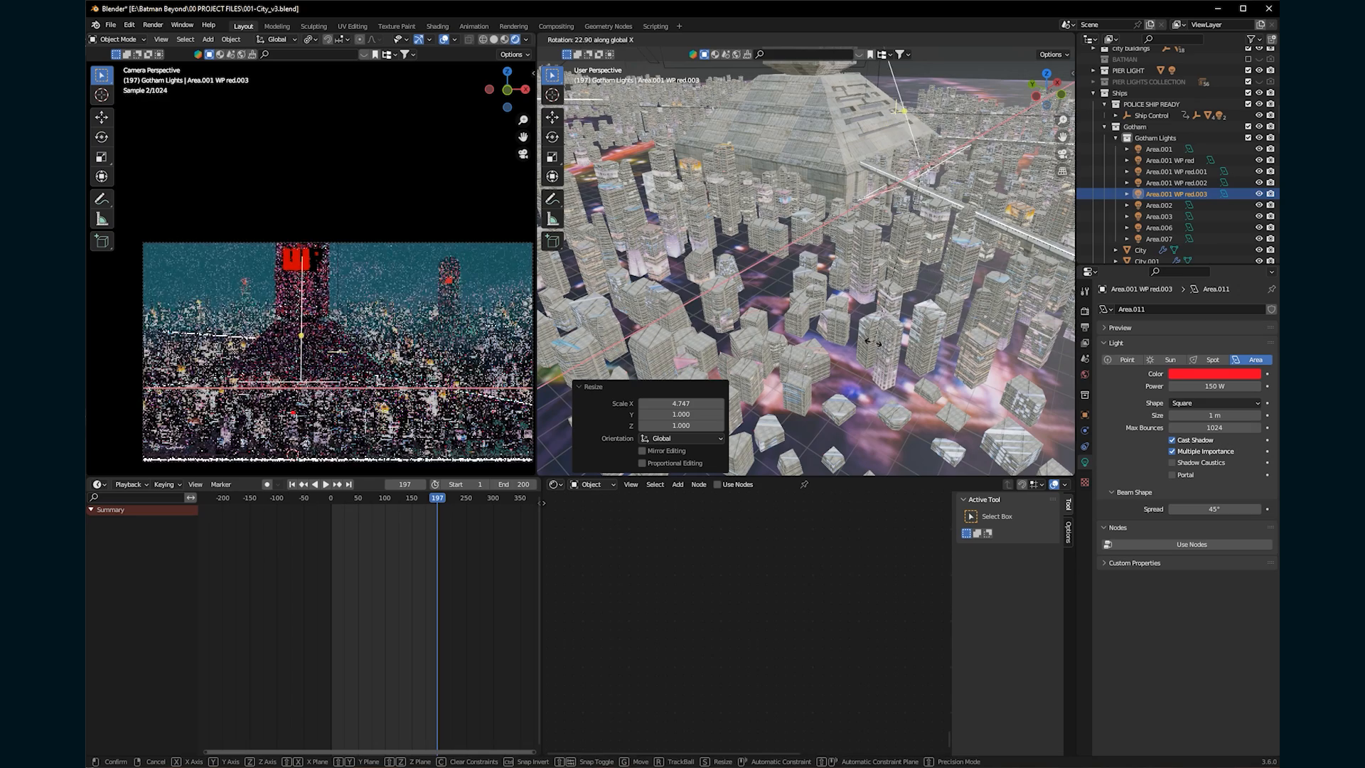
{"action": "left_click", "coordinate": [886, 330]}
{"action": "left_click", "coordinate": [1036, 96]}
{"action": "scroll", "coordinate": [985, 143], "scroll_direction": "up", "scroll_amount": 2}
{"action": "middle_click_drag", "start_coordinate": [984, 142], "coordinate": [671, 389], "text": "shift"}
{"action": "scroll", "coordinate": [811, 325], "scroll_direction": "up", "scroll_amount": 2}
{"action": "key", "text": "g"}
{"action": "left_click", "coordinate": [798, 339]}
{"action": "scroll", "coordinate": [310, 285], "scroll_direction": "up", "scroll_amount": 4}
{"action": "middle_click_drag", "start_coordinate": [298, 398], "coordinate": [331, 191], "text": "shift"}
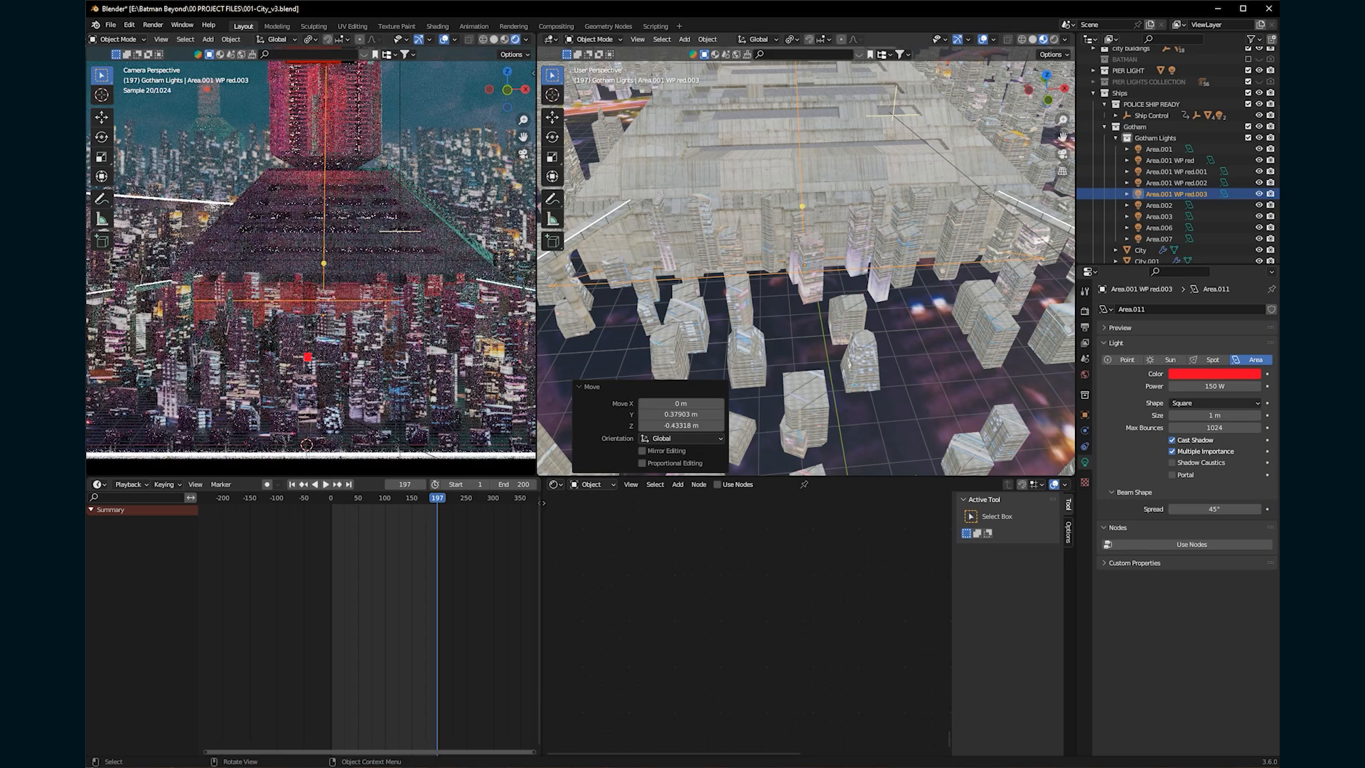
Move the city building cluster in front of the main tower's base about -8.46 m along Y.
{"action": "left_click", "coordinate": [326, 220]}
{"action": "left_click", "coordinate": [810, 270]}
{"action": "scroll", "coordinate": [810, 270], "scroll_direction": "down", "scroll_amount": 6}
{"action": "mouse_move", "coordinate": [811, 271]}
{"action": "middle_mouse_down"}
{"action": "mouse_move", "coordinate": [811, 341]}
{"action": "mouse_move", "coordinate": [797, 288]}
{"action": "middle_mouse_up"}
{"action": "key", "text": "g"}
{"action": "key", "text": "y"}
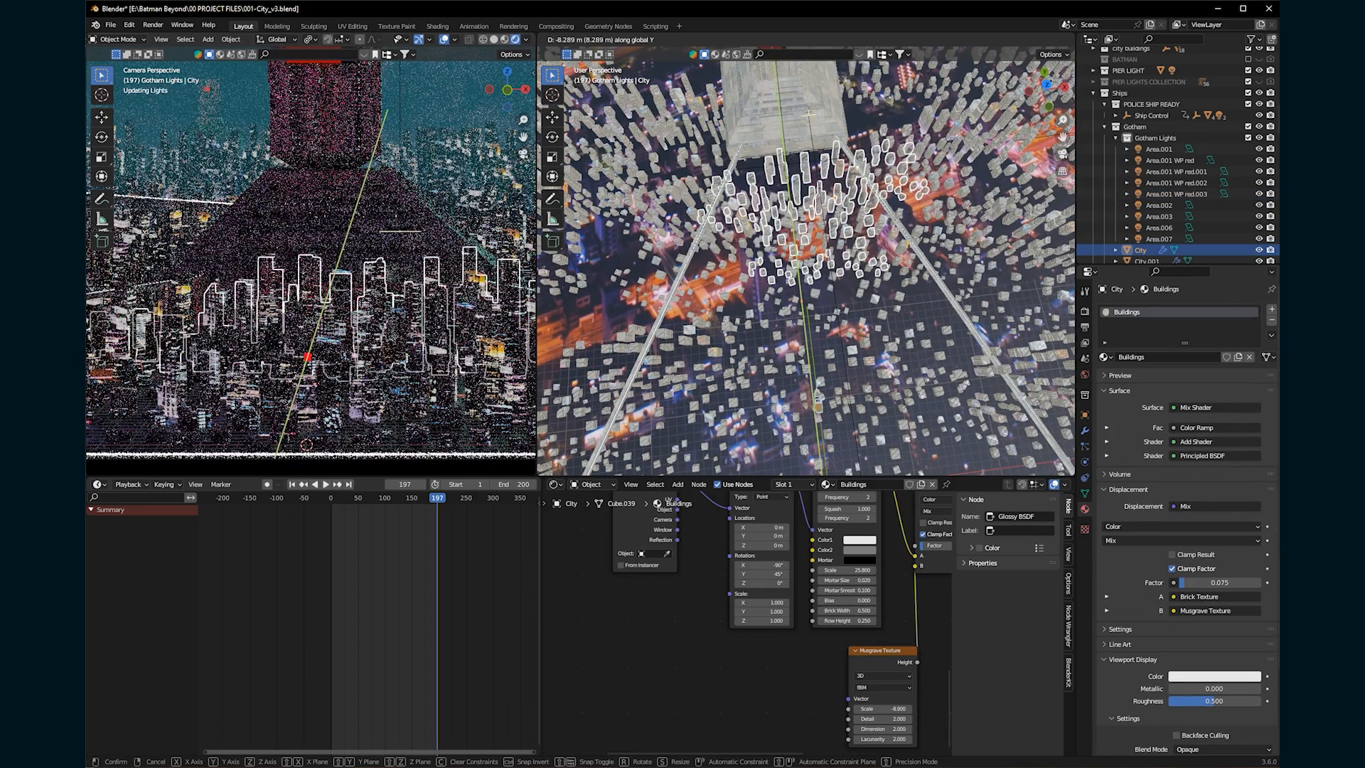
{"action": "left_click", "coordinate": [810, 285]}
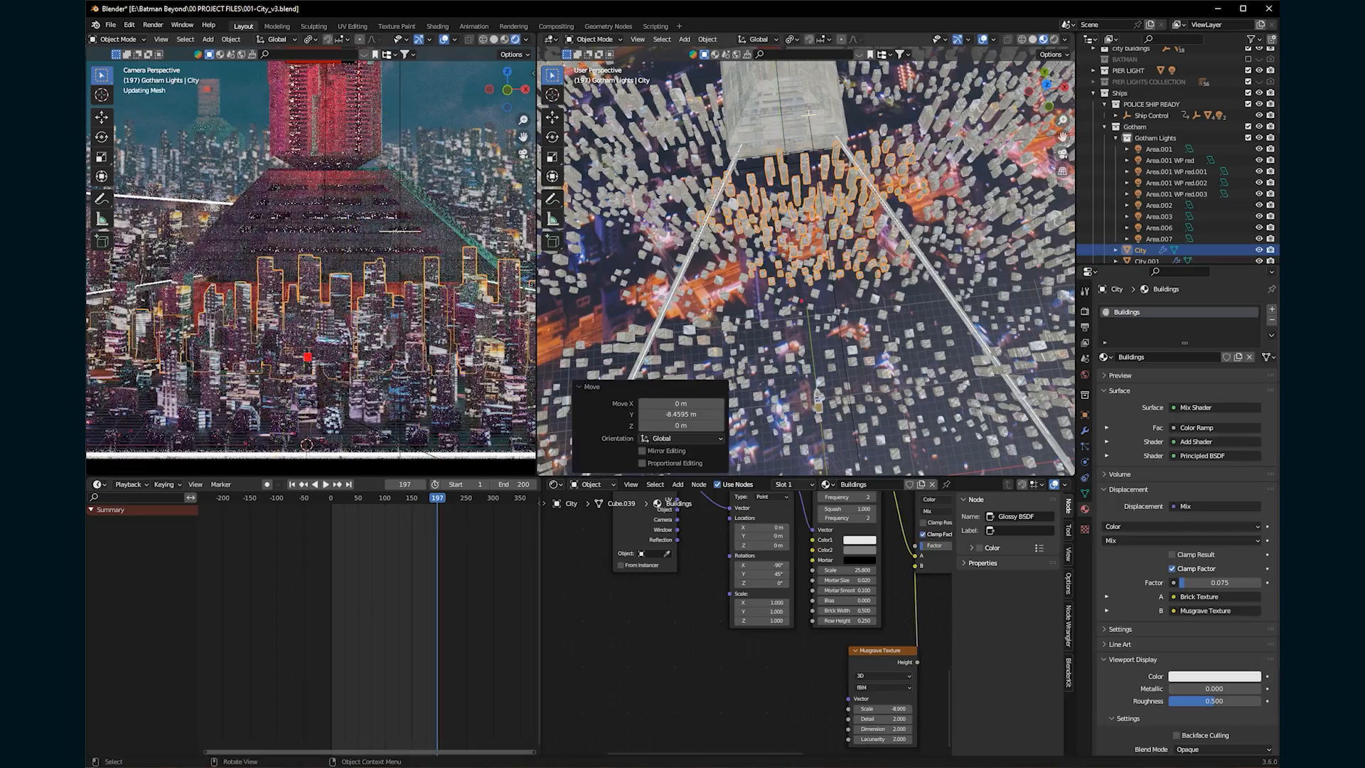
Raise the stretched red light at the main tower's base about 1.65 m along Z and tilt it around X.
{"action": "left_click", "coordinate": [788, 143]}
{"action": "middle_click_drag", "start_coordinate": [788, 213], "coordinate": [917, 135]}
{"action": "scroll", "coordinate": [810, 285], "scroll_direction": "up", "scroll_amount": 4}
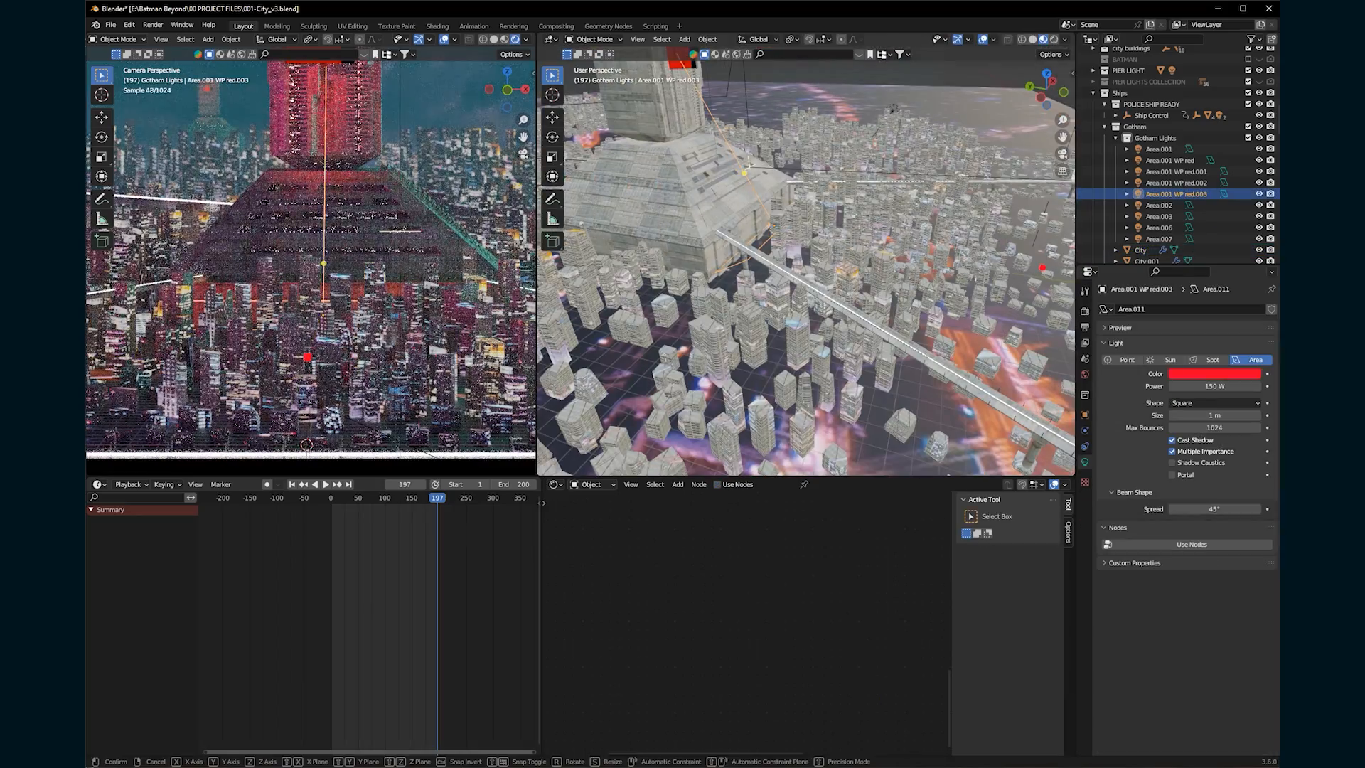
{"action": "key", "text": "g"}
{"action": "key", "text": "z"}
{"action": "left_click", "coordinate": [748, 166]}
{"action": "key", "text": "r"}
{"action": "key", "text": "x"}
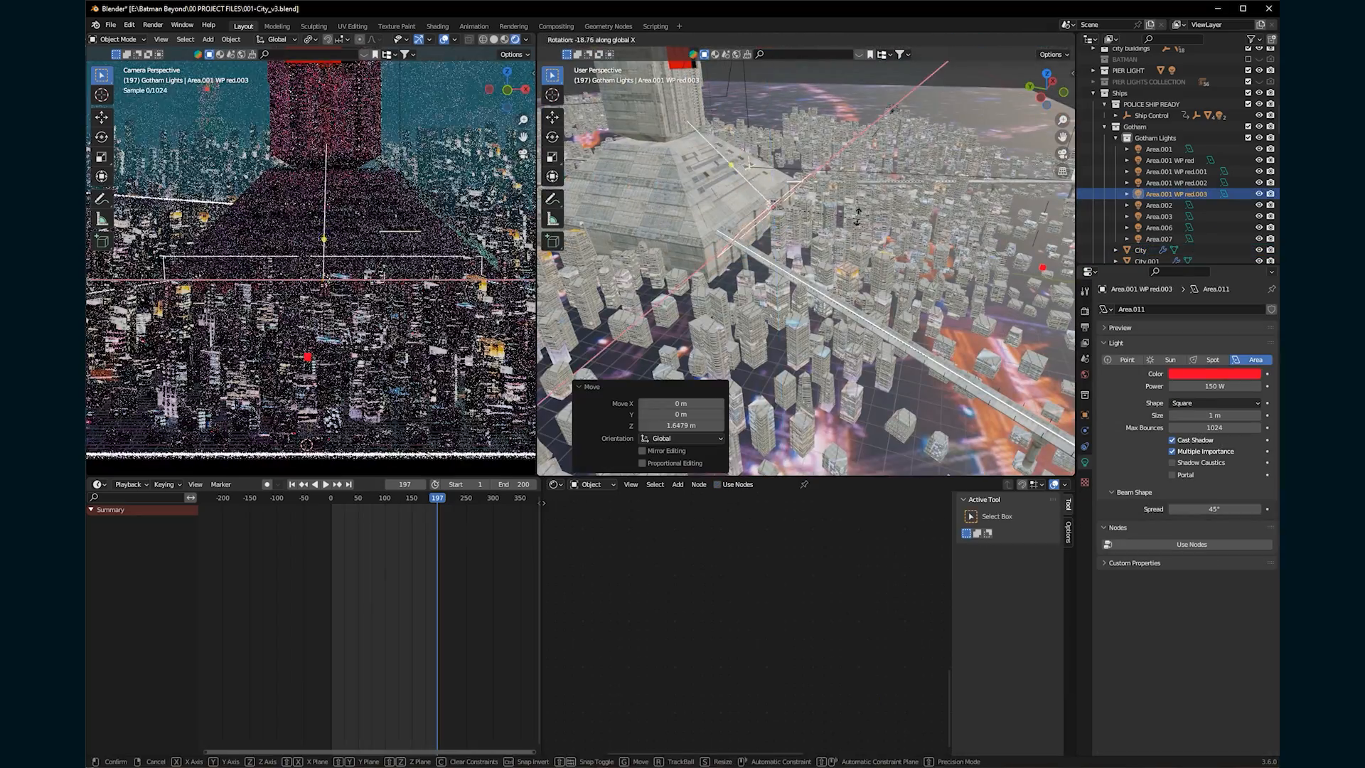
{"action": "left_click", "coordinate": [753, 160]}
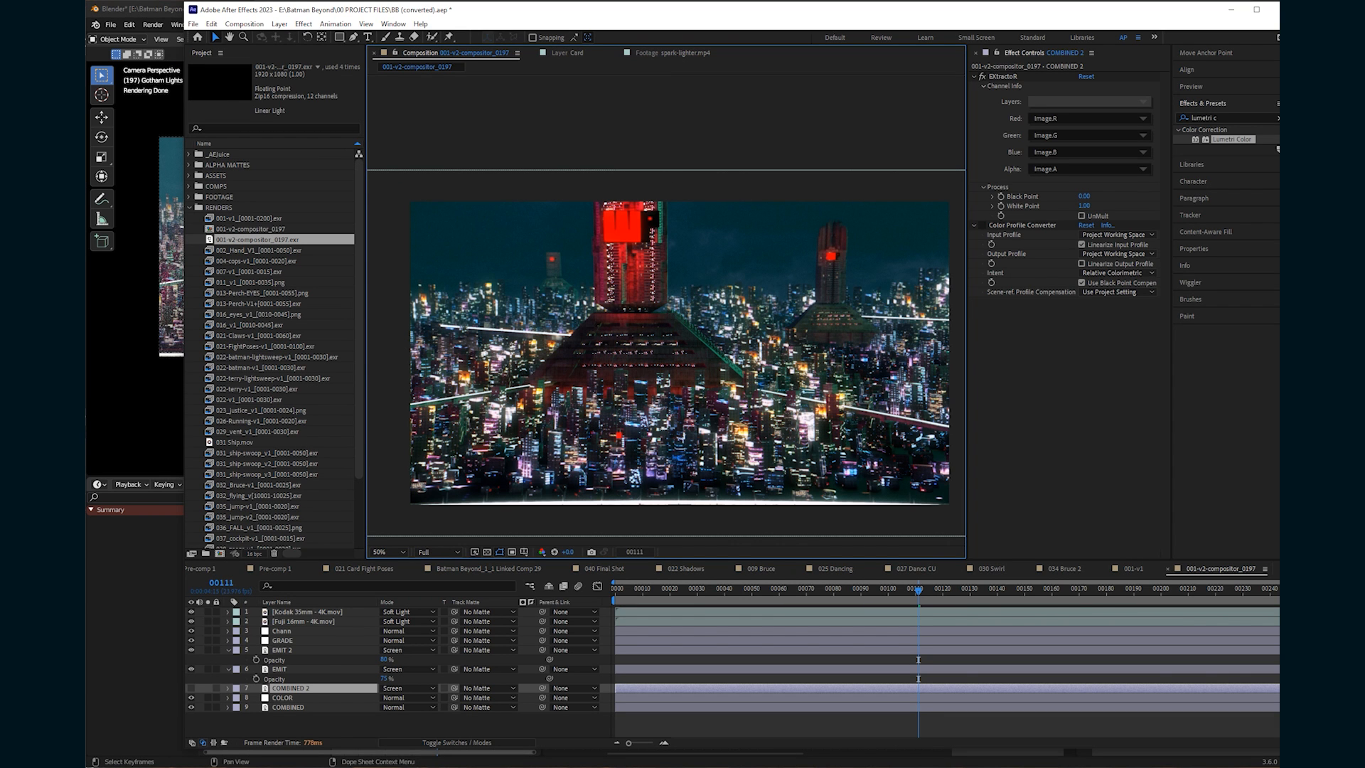
Examine the main tower's lit base and the surrounding skyline in the After Effects composite, comparing it with the Blender camera view.
{"action": "scroll", "coordinate": [667, 309], "scroll_direction": "up", "scroll_amount": 3}
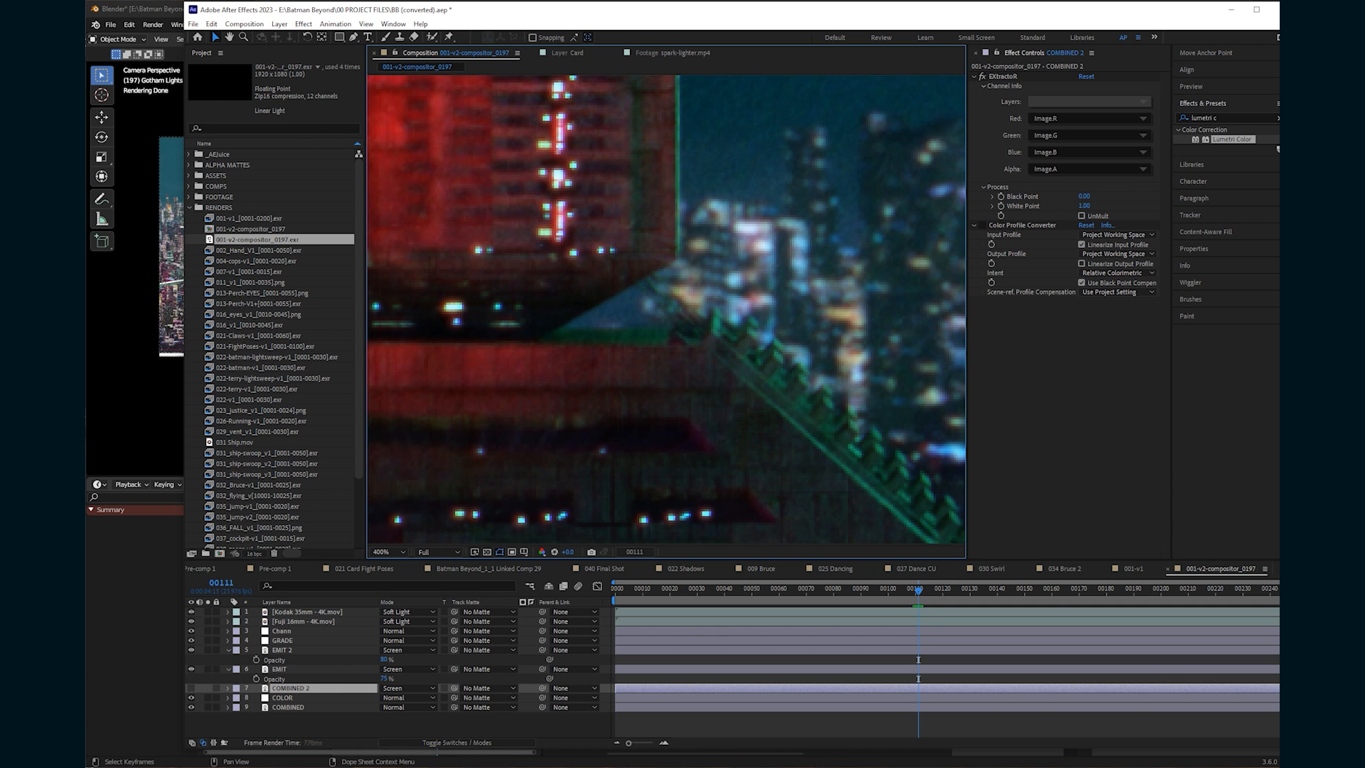
{"action": "scroll", "coordinate": [667, 310], "scroll_direction": "down", "scroll_amount": 2}
{"action": "scroll", "coordinate": [669, 305], "scroll_direction": "up", "scroll_amount": 2}
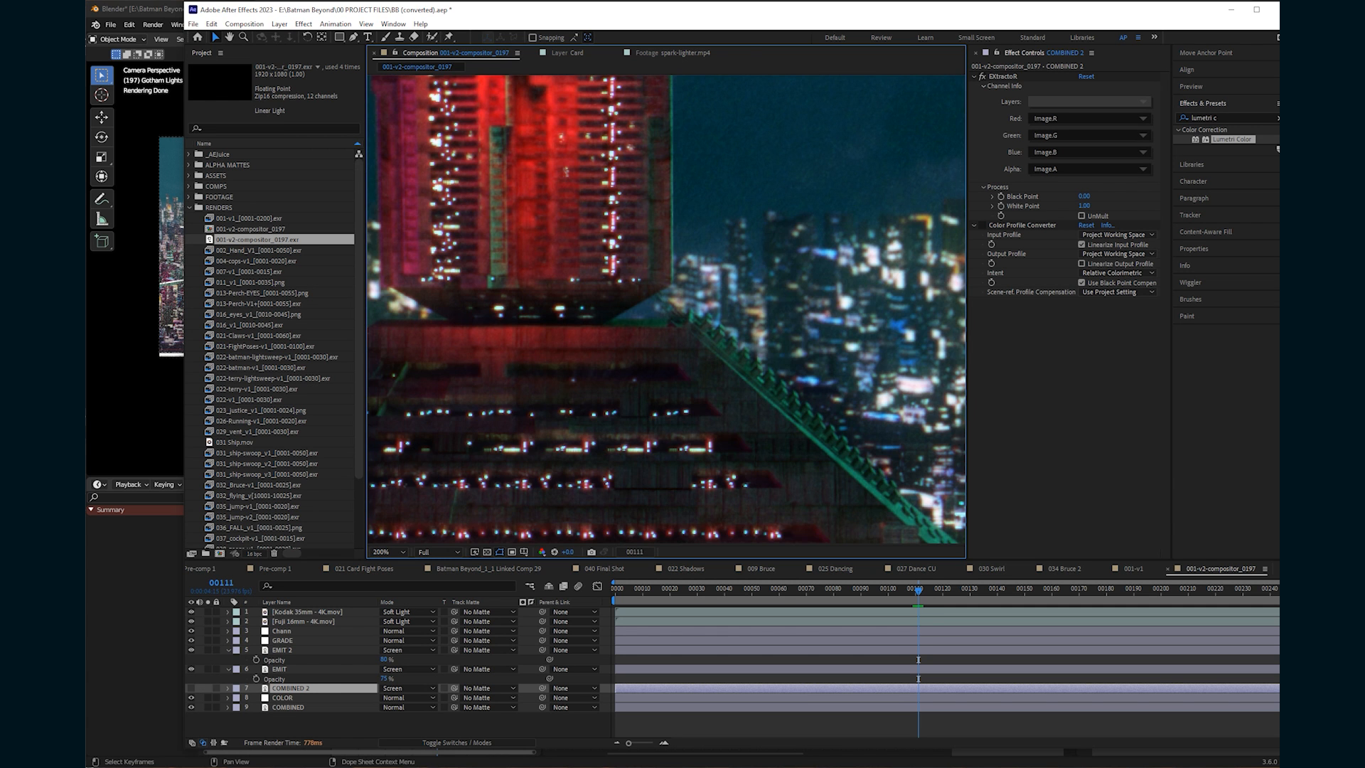
{"action": "scroll", "coordinate": [667, 310], "scroll_direction": "down", "scroll_amount": 2}
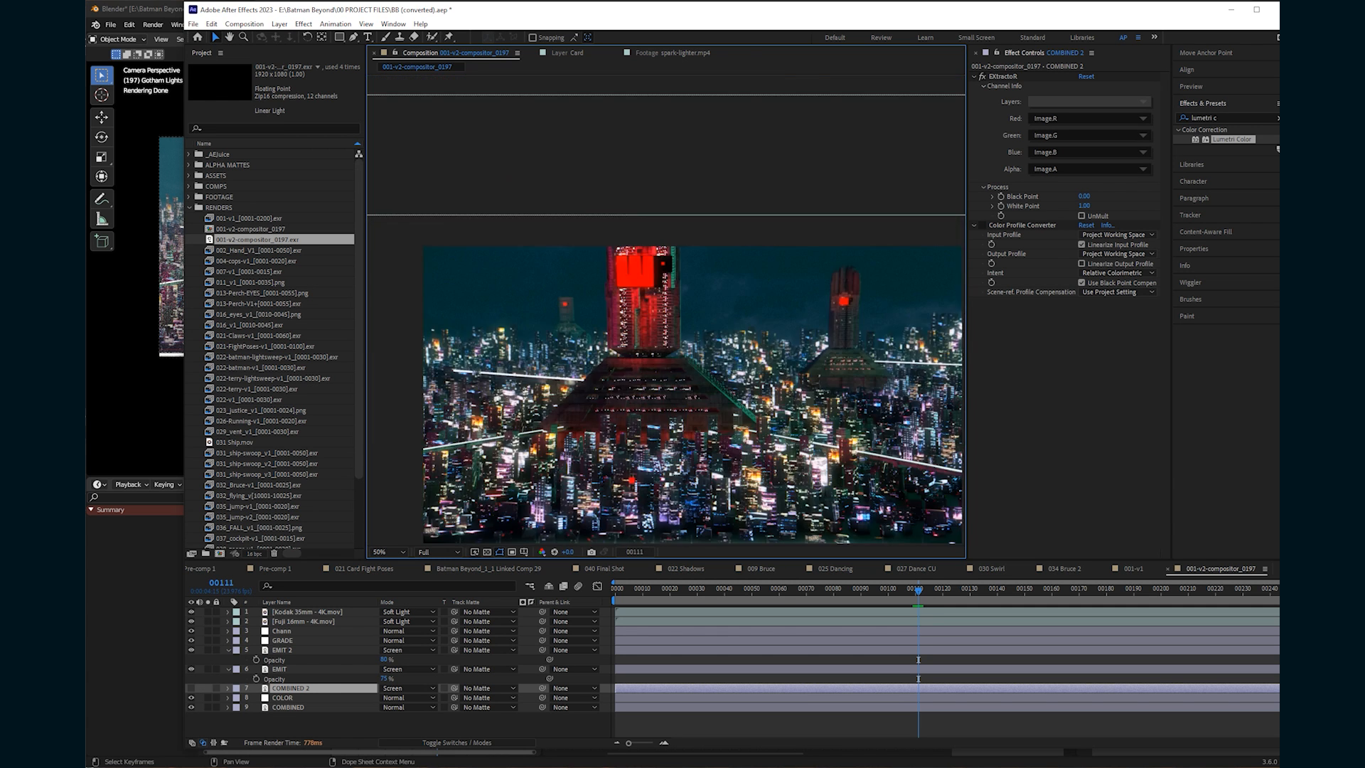
{"action": "scroll", "coordinate": [662, 311], "scroll_direction": "down", "scroll_amount": 1}
{"action": "key", "text": "alt+Tab"}
{"action": "scroll", "coordinate": [310, 264], "scroll_direction": "down", "scroll_amount": 2}
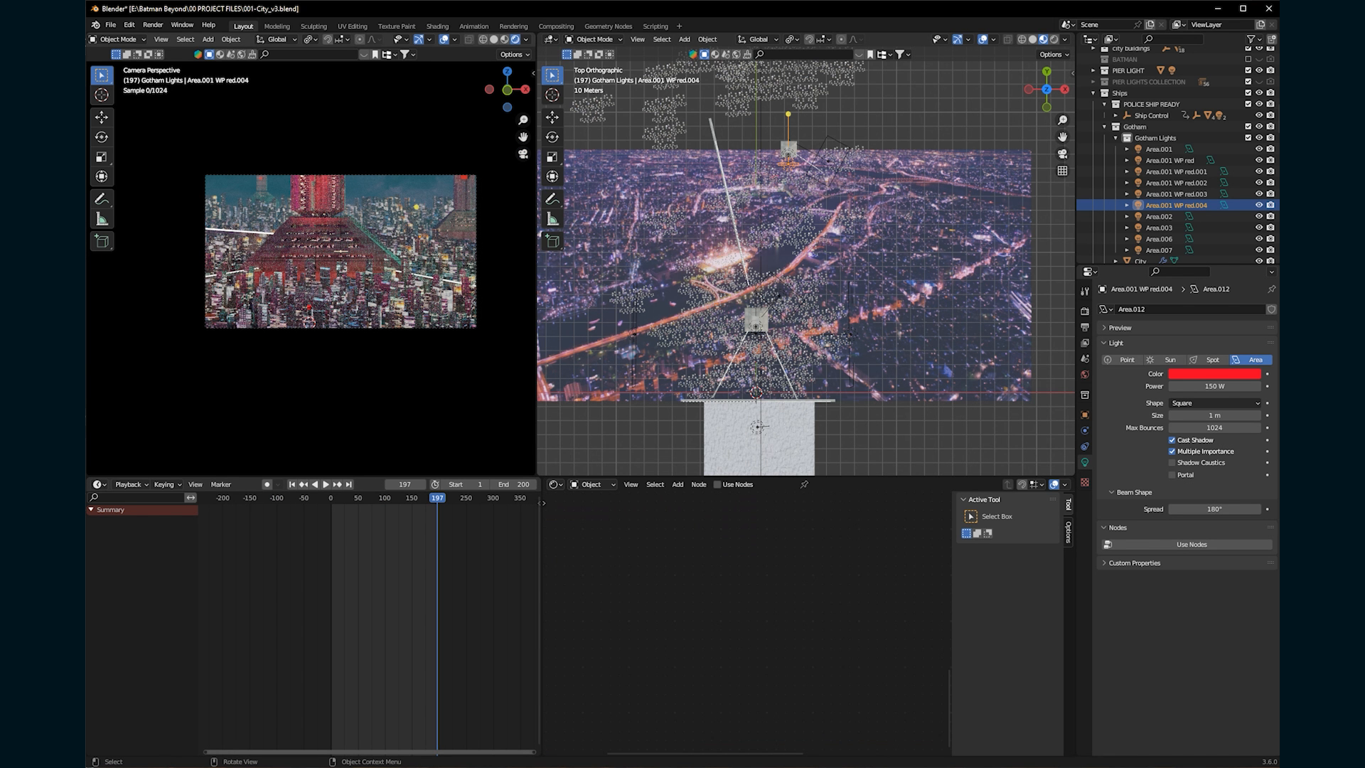
{"action": "key", "text": "alt+Tab"}
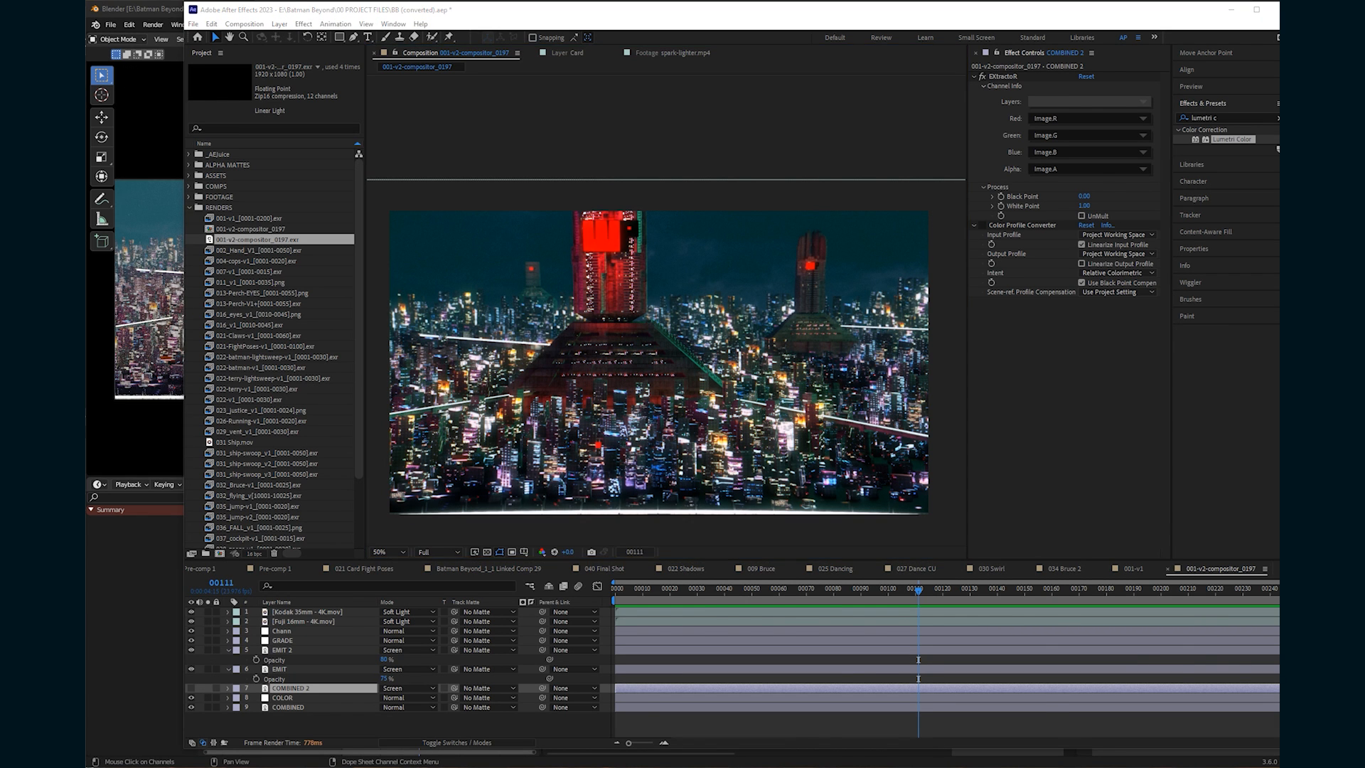
Return to Blender, make linked duplicates of the farthest building clusters 69.23 m along Y, and scale the copies by 1.347.
{"action": "key", "text": "alt+Tab"}
{"action": "left_click", "coordinate": [818, 152]}
{"action": "middle_click_drag", "start_coordinate": [818, 152], "coordinate": [866, 263], "text": "shift"}
{"action": "left_click", "coordinate": [807, 234]}
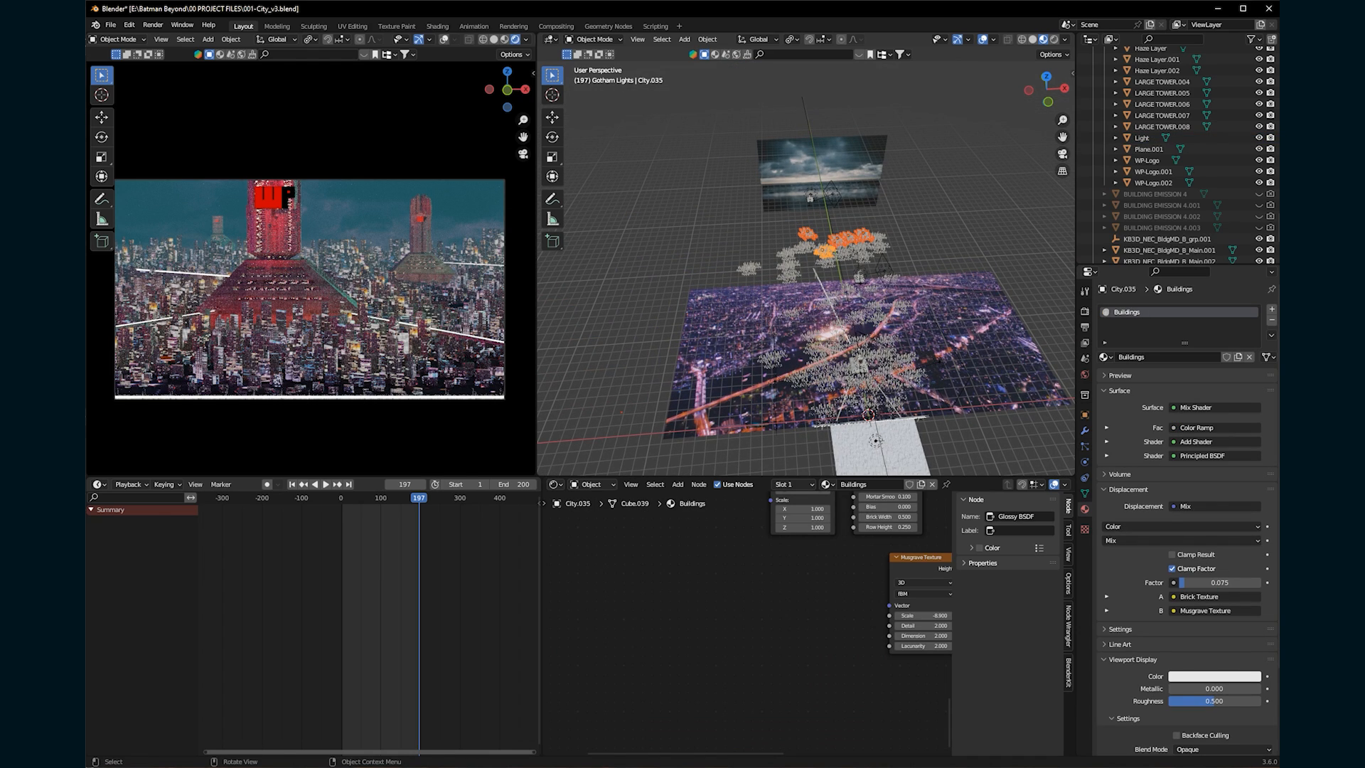
{"action": "key", "text": "alt+d"}
{"action": "key", "text": "y"}
{"action": "left_click", "coordinate": [853, 241]}
{"action": "key", "text": "s"}
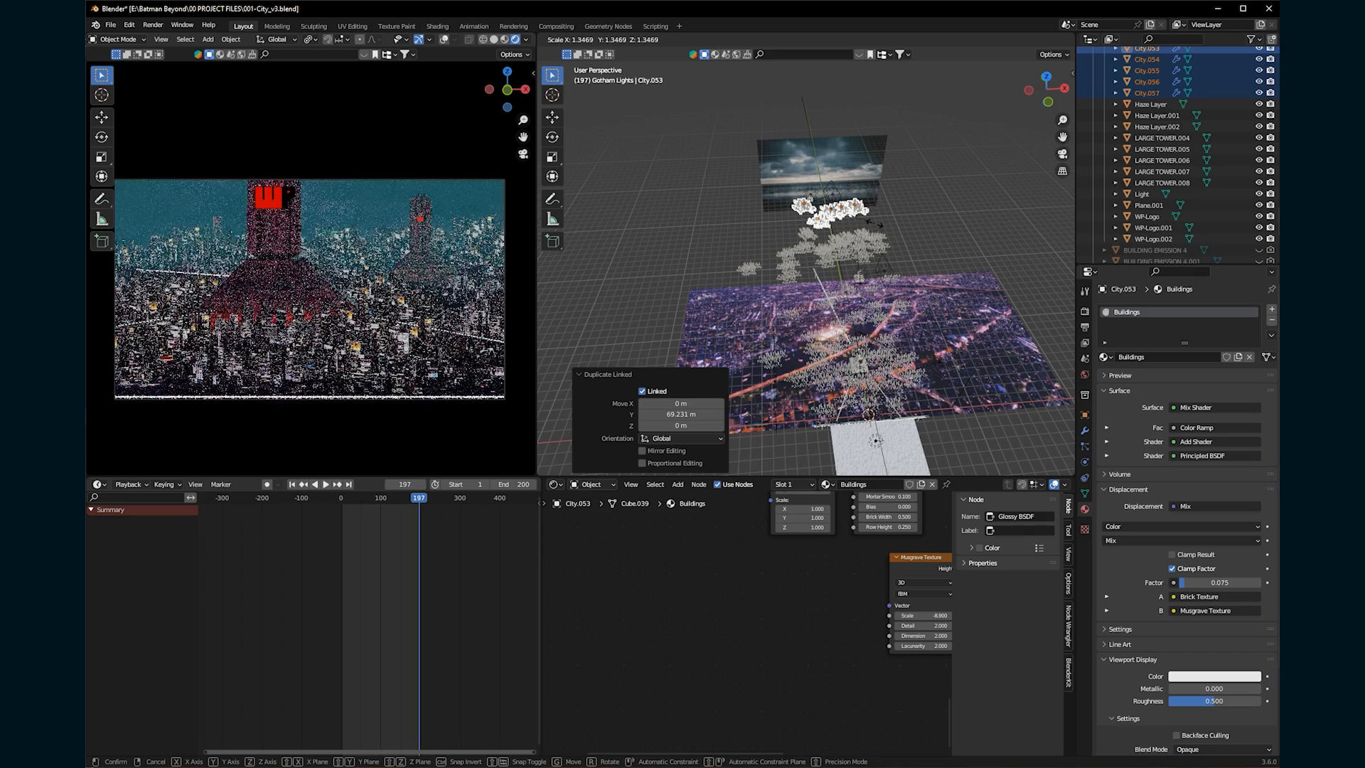
{"action": "left_click", "coordinate": [874, 224]}
Move the duplicated building clusters about 65.84 m further along Y and 1.35 m up along Z in a side view.
{"action": "scroll", "coordinate": [875, 224], "scroll_direction": "up", "scroll_amount": 2}
{"action": "middle_click_drag", "start_coordinate": [874, 224], "coordinate": [945, 284]}
{"action": "left_click", "coordinate": [1031, 94]}
{"action": "scroll", "coordinate": [806, 269], "scroll_direction": "down", "scroll_amount": 2}
{"action": "middle_click_drag", "start_coordinate": [827, 412], "coordinate": [925, 234], "text": "shift"}
{"action": "scroll", "coordinate": [828, 256], "scroll_direction": "up", "scroll_amount": 5}
{"action": "key", "text": "g"}
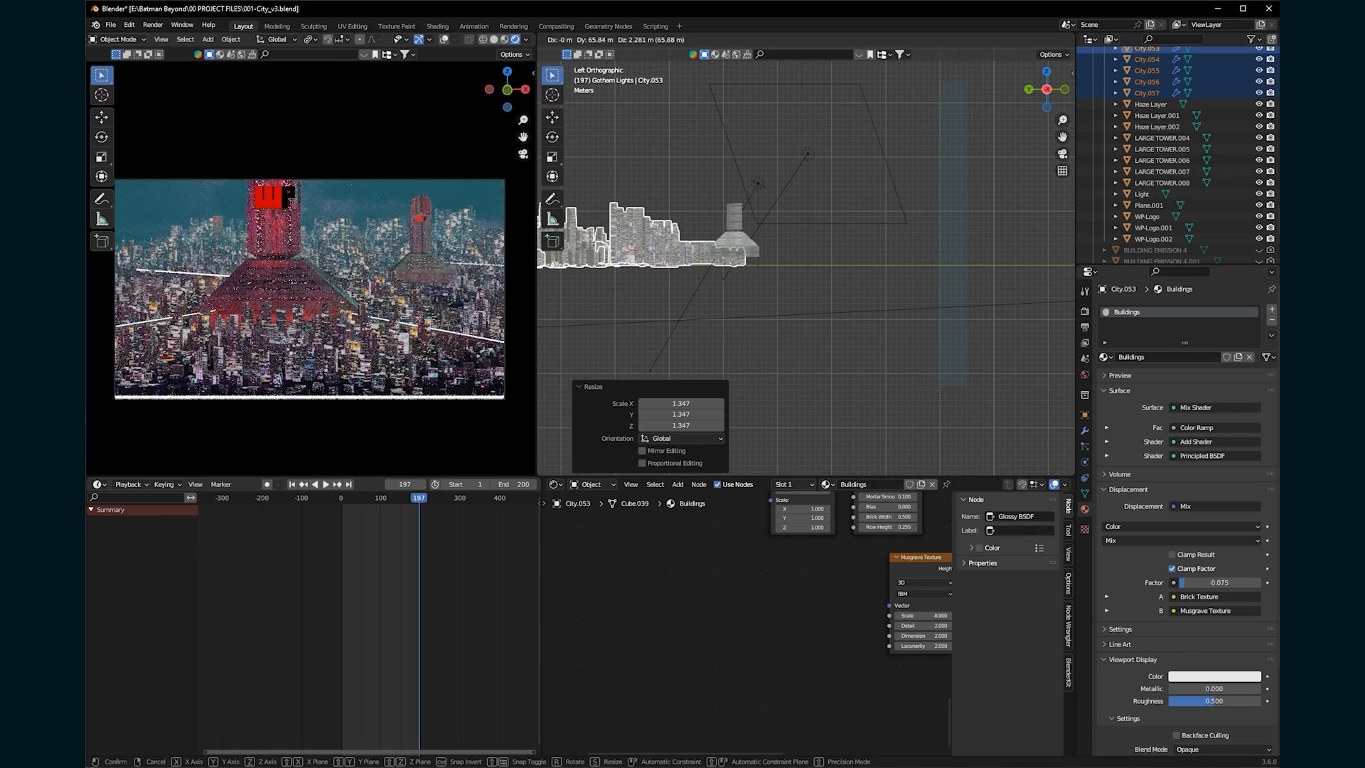
{"action": "left_click", "coordinate": [570, 227]}
Rotate the duplicated distant building clusters -21.8° around Z.
{"action": "middle_click_drag", "start_coordinate": [679, 316], "coordinate": [681, 384]}
{"action": "key", "text": "r"}
{"action": "key", "text": "z"}
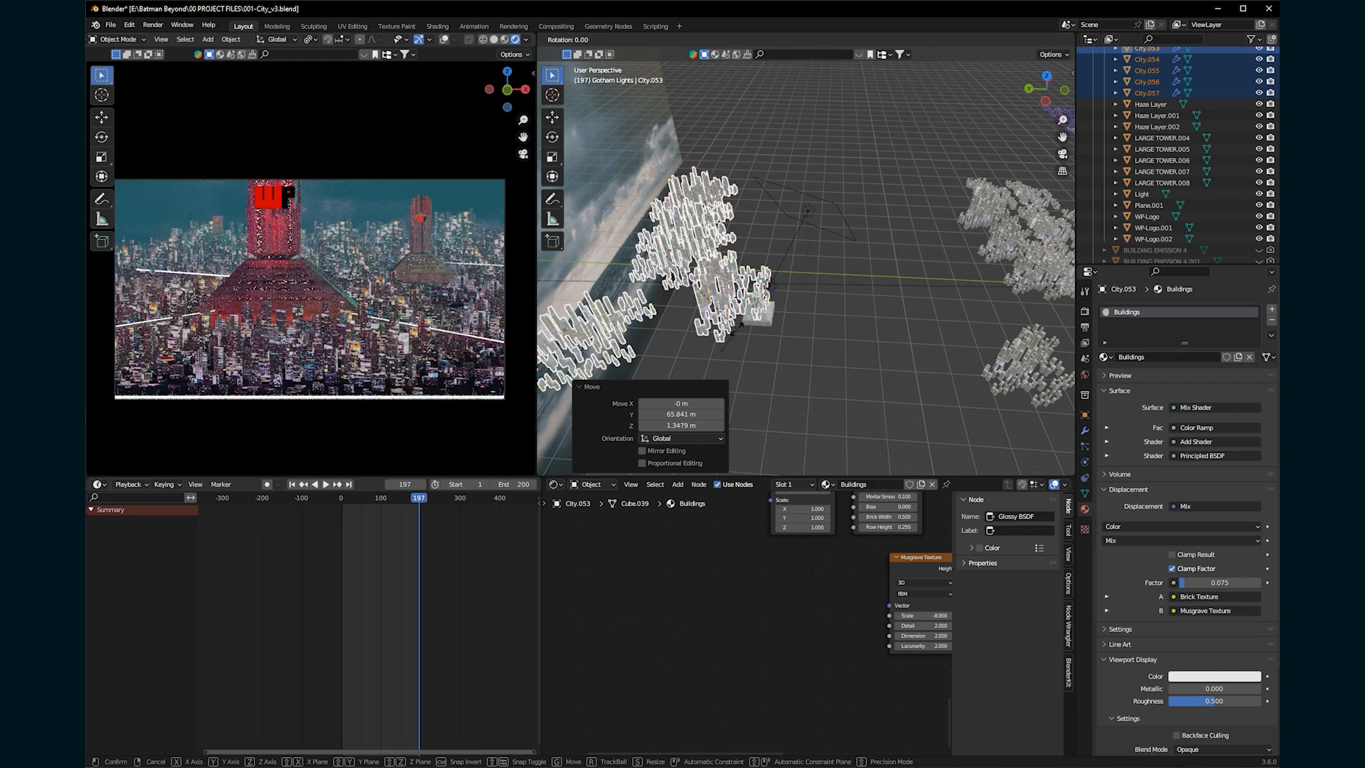
{"action": "left_click", "coordinate": [693, 383]}
Duplicate the outermost distant building cluster about -41 m along X to extend the skyline in front of the sky backdrop.
{"action": "scroll", "coordinate": [806, 268], "scroll_direction": "down", "scroll_amount": 1}
{"action": "middle_click_drag", "start_coordinate": [806, 268], "coordinate": [821, 228]}
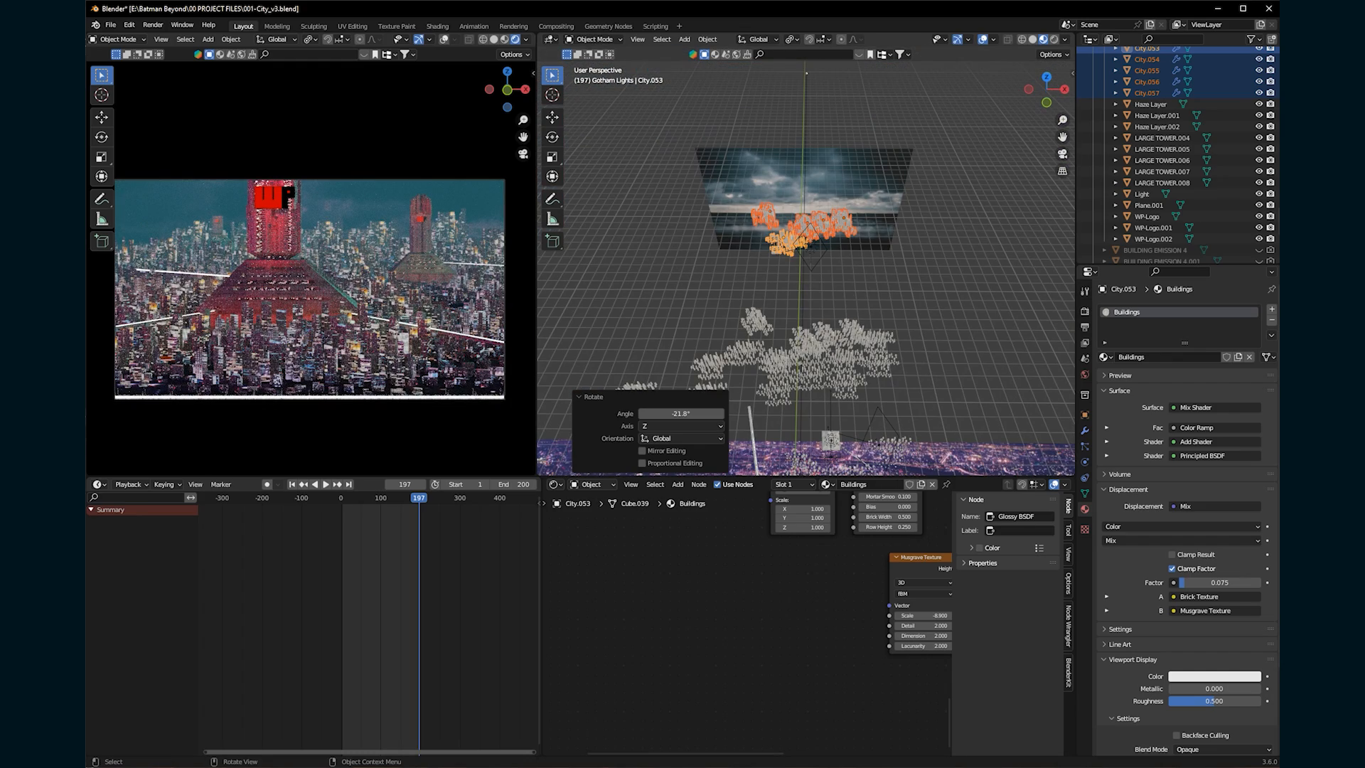
{"action": "left_click", "coordinate": [766, 215]}
{"action": "key", "text": "shift+d"}
{"action": "key", "text": "x"}
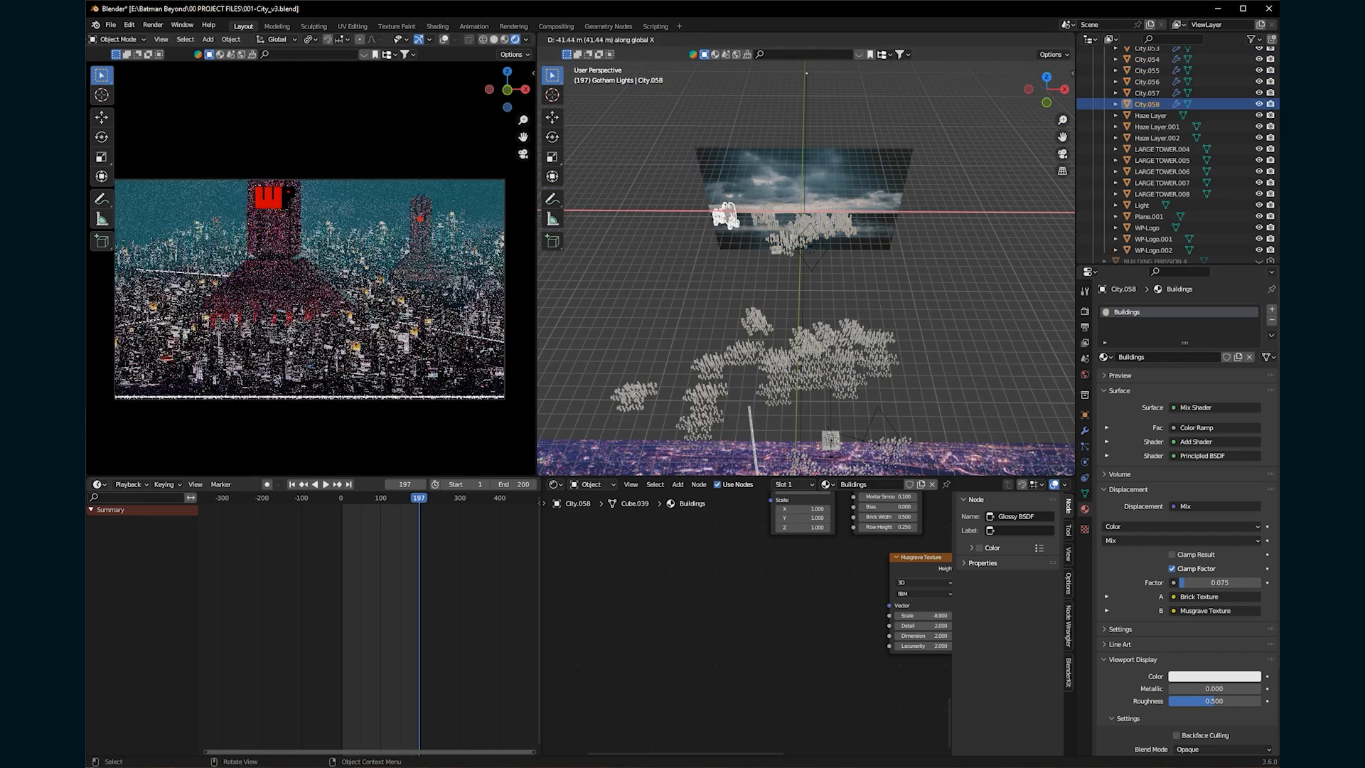
{"action": "key", "text": "Return"}
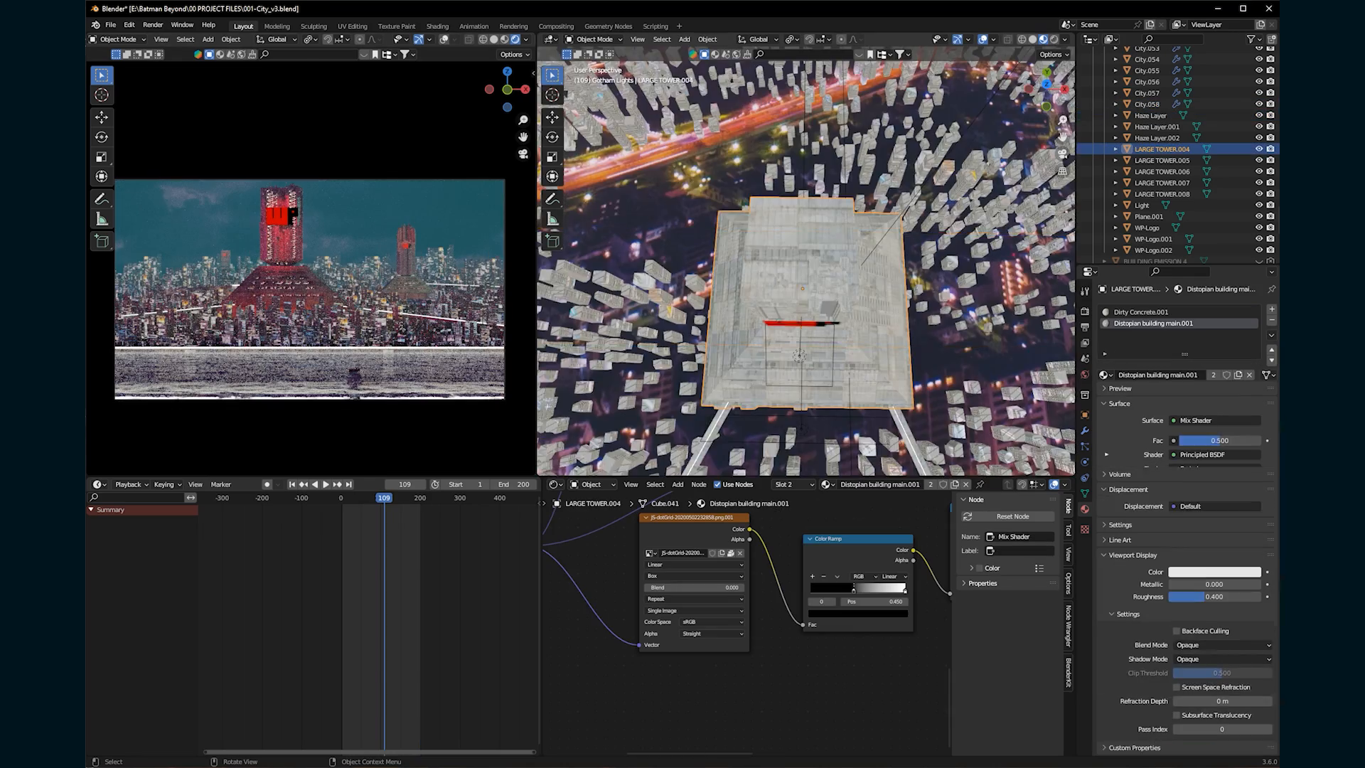
Duplicate the detailed building on the main tower's roof about 2.83 m along Y.
{"action": "scroll", "coordinate": [806, 199], "scroll_direction": "up", "scroll_amount": 5}
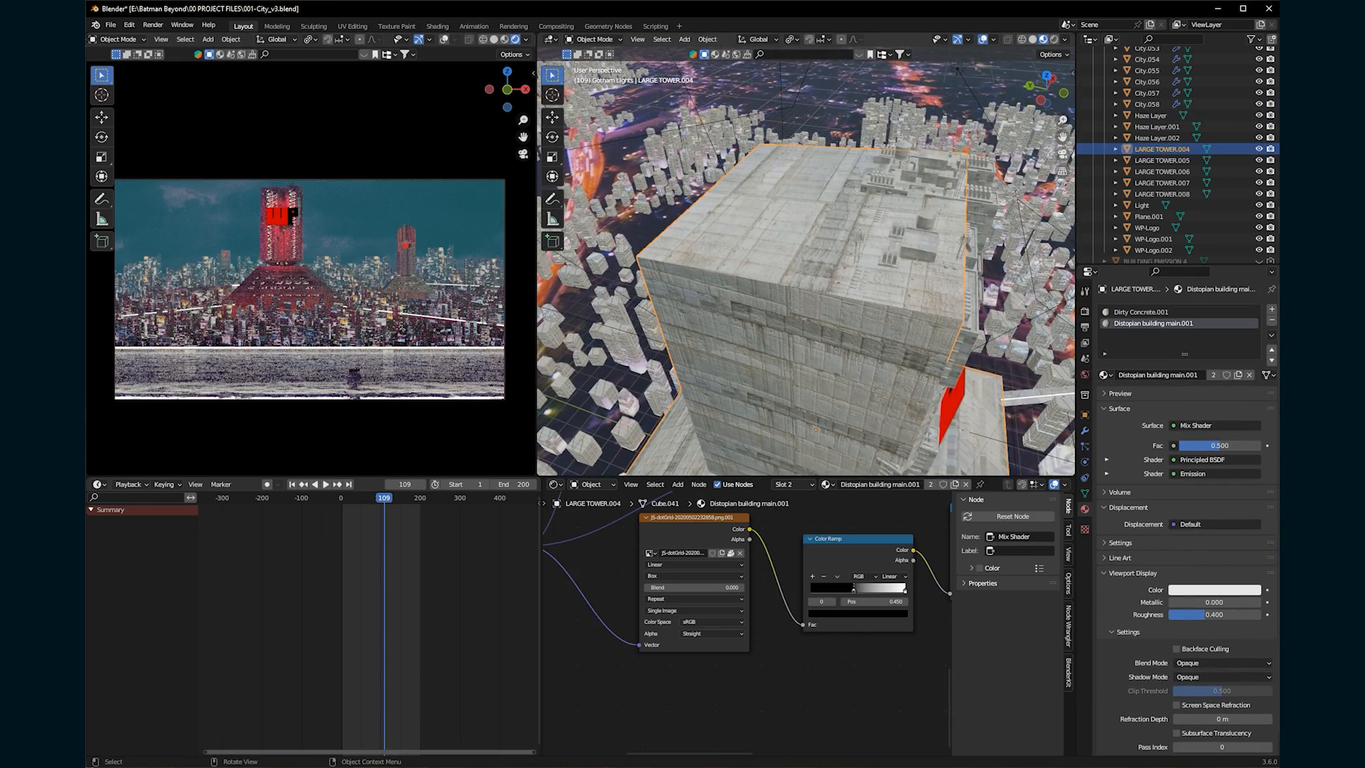
{"action": "left_click", "coordinate": [894, 284]}
{"action": "key", "text": "shift+d"}
{"action": "key", "text": "x"}
{"action": "key", "text": "y"}
{"action": "key", "text": "Return"}
Raise the copied roof building about 0.98 m along Z and rotate it 90° around Z.
{"action": "key", "text": "g"}
{"action": "key", "text": "z"}
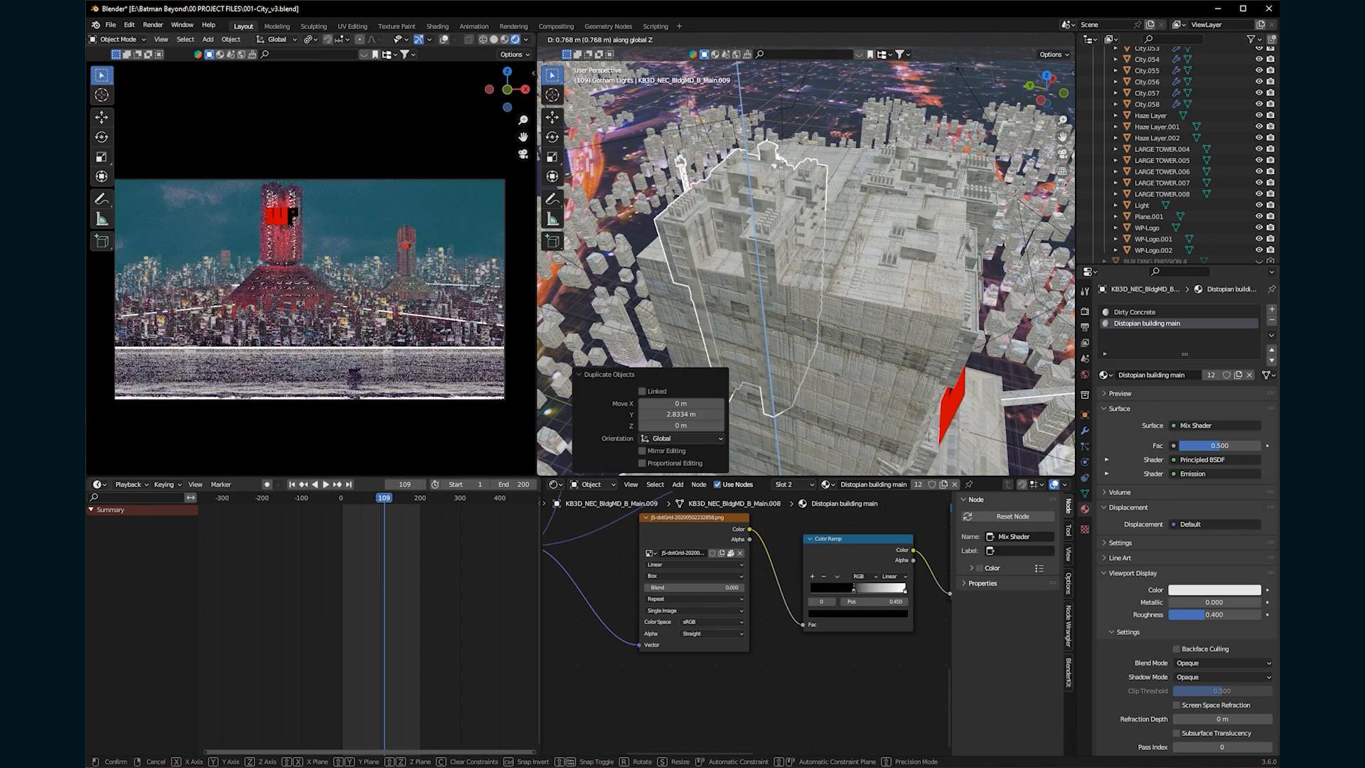
{"action": "left_click", "coordinate": [777, 185]}
{"action": "type", "text": "rz90"}
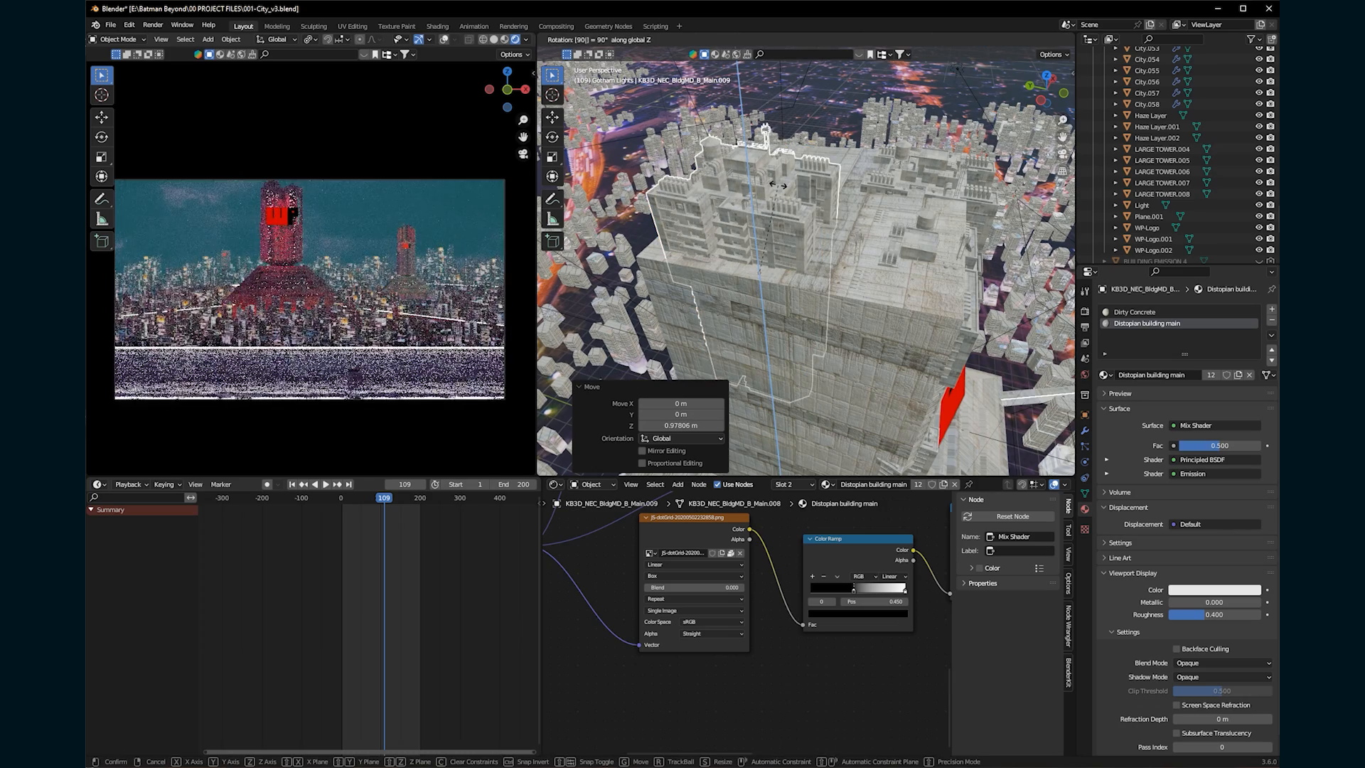
{"action": "key", "text": "Return"}
Duplicate the rotated roof building about 1.49 m along X, rotate the copy 45° around Z, and save the file.
{"action": "key", "text": "shift+d"}
{"action": "key", "text": "x"}
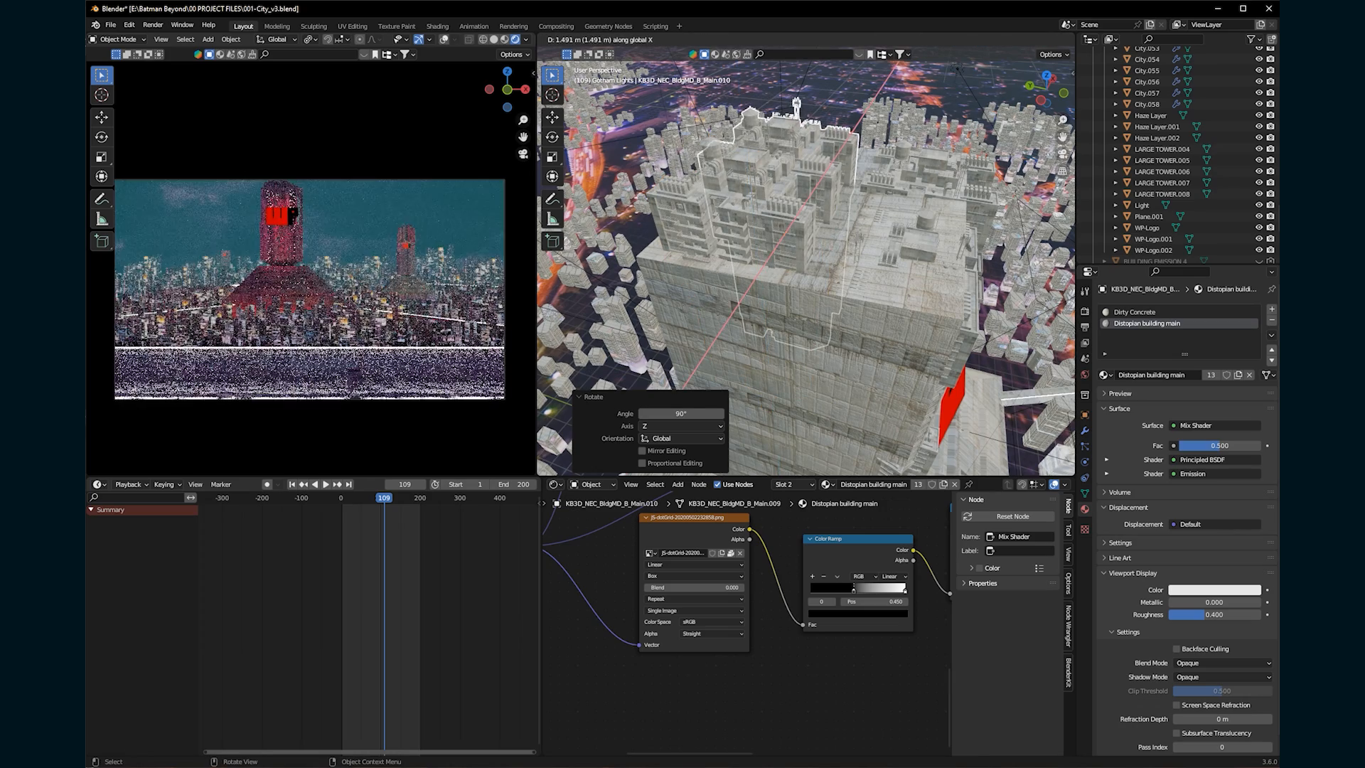
{"action": "left_click", "coordinate": [853, 142]}
{"action": "middle_click_drag", "start_coordinate": [853, 143], "coordinate": [767, 207]}
{"action": "type", "text": "rz45"}
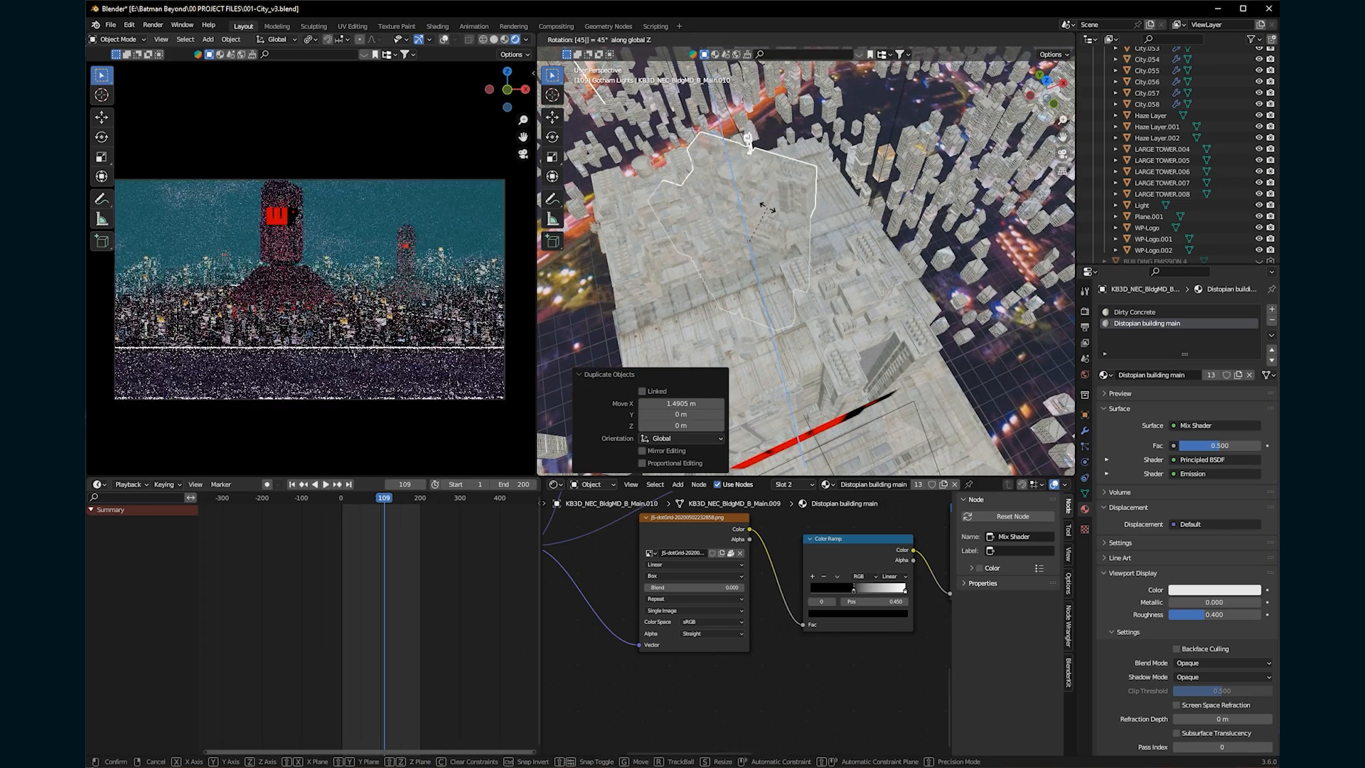
{"action": "key", "text": "Return"}
{"action": "key", "text": "ctrl+s"}
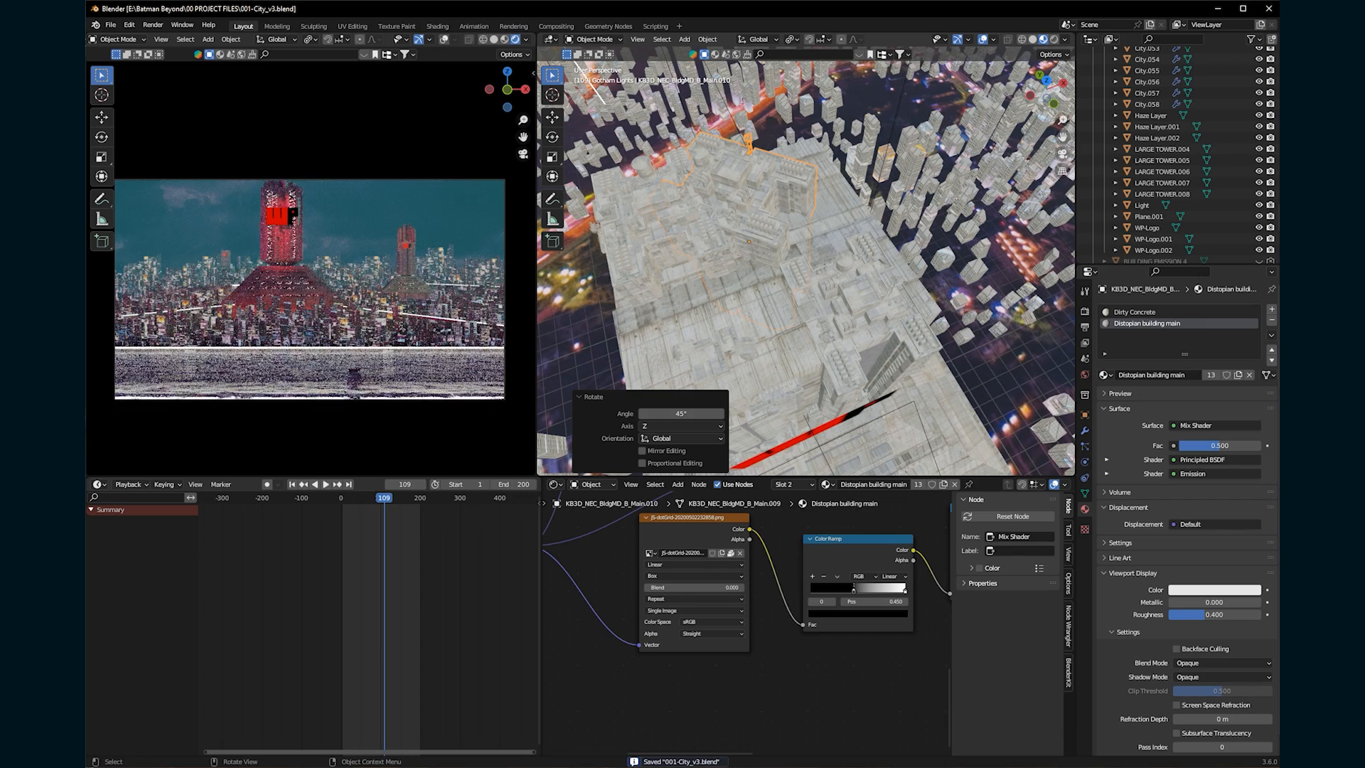
Rotate the red area light in front of the main tower's WP logo about 16° around X.
{"action": "middle_click_drag", "start_coordinate": [768, 214], "coordinate": [839, 151]}
{"action": "left_click", "coordinate": [812, 148]}
{"action": "key", "text": "r"}
{"action": "key", "text": "x"}
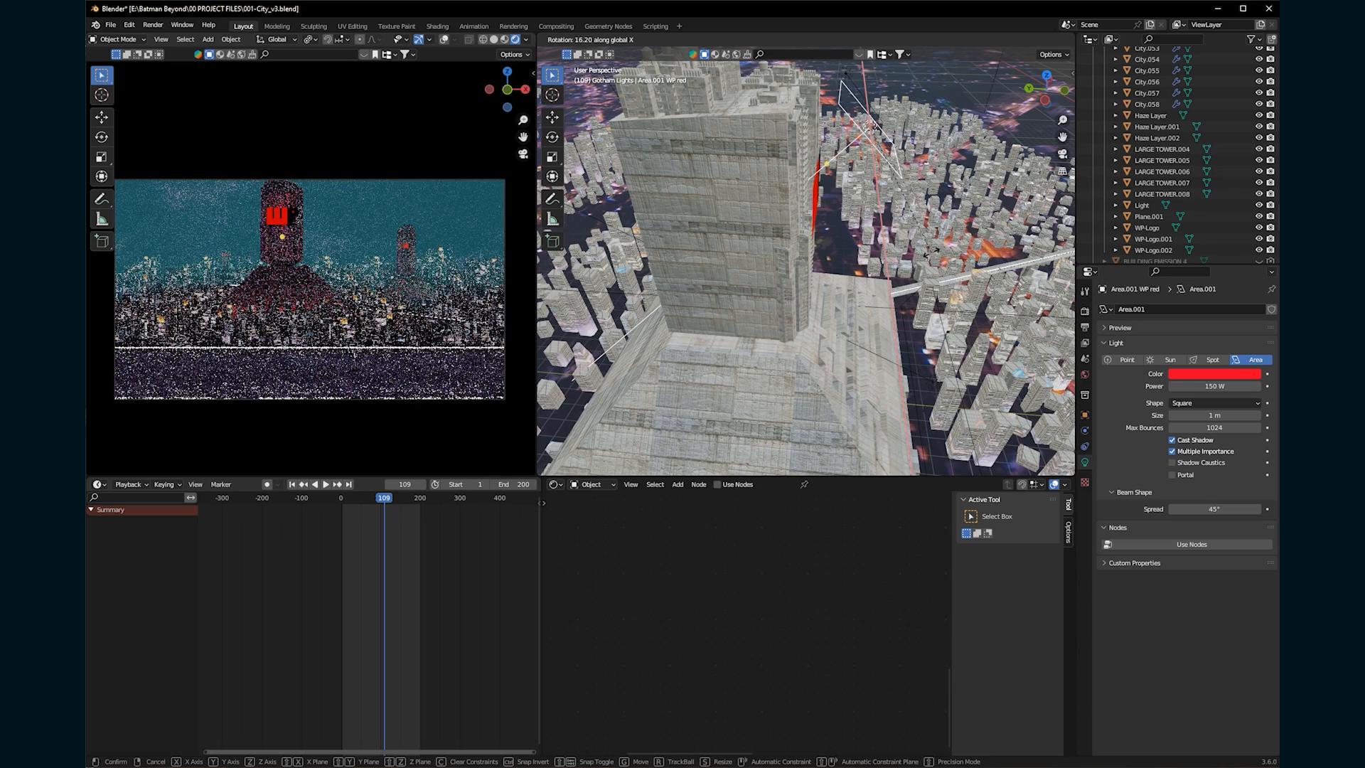
{"action": "left_click", "coordinate": [924, 256]}
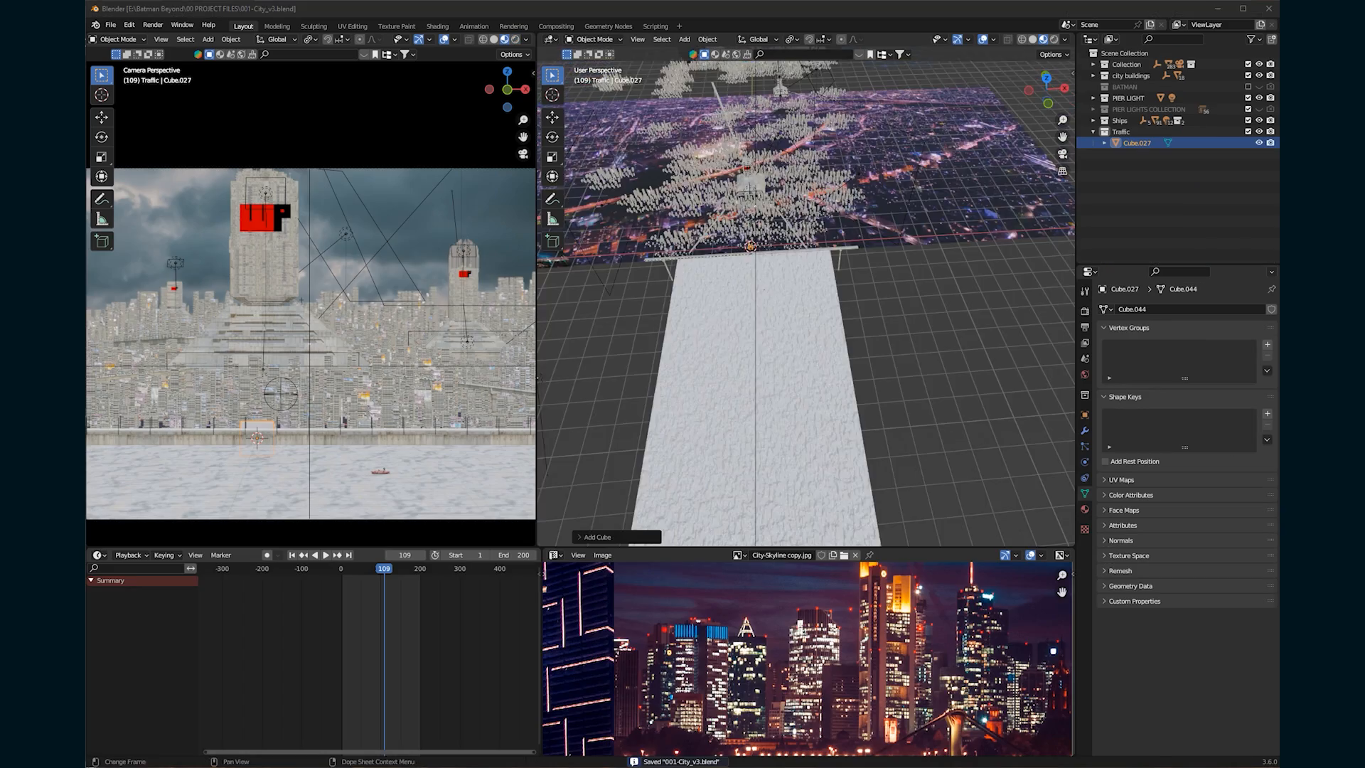
Move the new Traffic cube onto the concrete roadway in the front view.
{"action": "scroll", "coordinate": [782, 299], "scroll_direction": "up", "scroll_amount": 4}
{"action": "middle_click_drag", "start_coordinate": [782, 284], "coordinate": [788, 363]}
{"action": "key", "text": "ctrl+KP_7"}
{"action": "key", "text": "KP_1"}
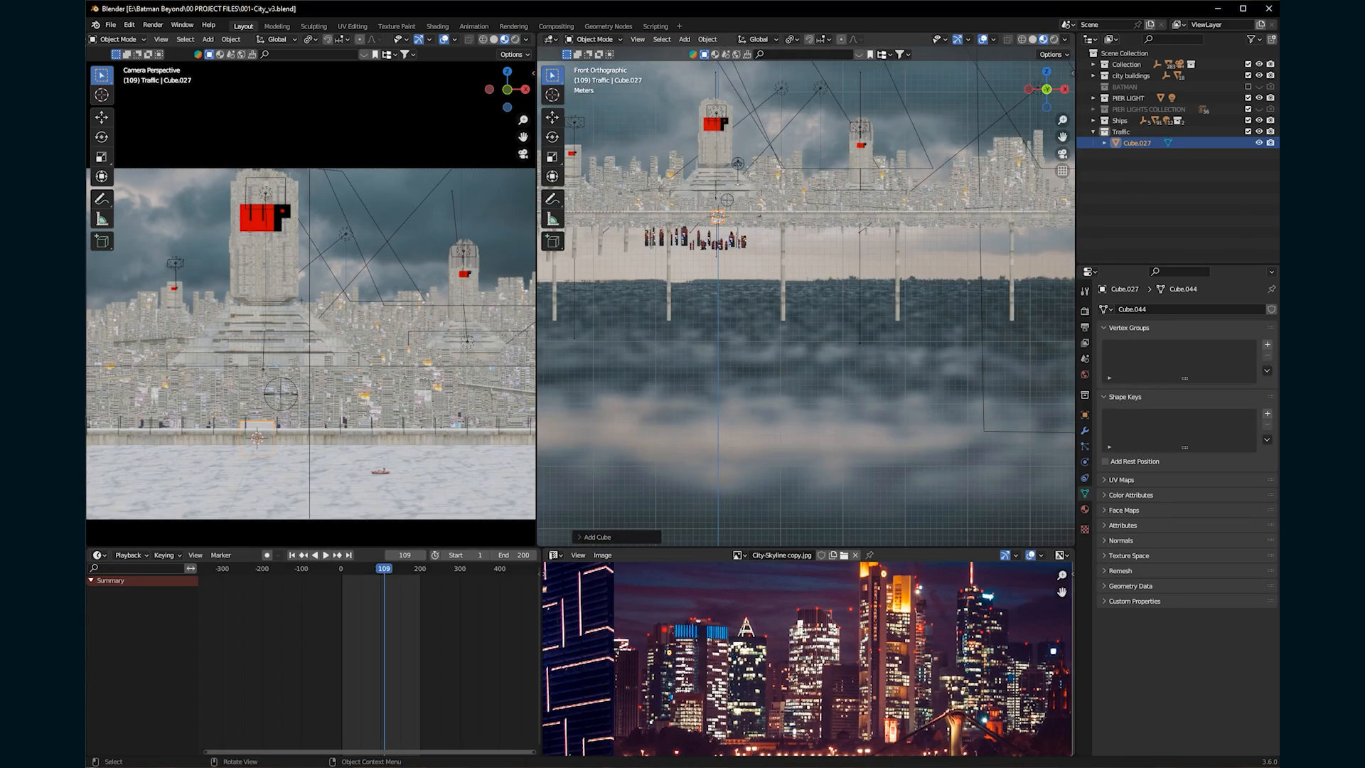
{"action": "scroll", "coordinate": [754, 238], "scroll_direction": "up", "scroll_amount": 3}
{"action": "middle_click_drag", "start_coordinate": [754, 238], "coordinate": [694, 285], "text": "shift"}
{"action": "key", "text": "g"}
{"action": "left_click", "coordinate": [970, 267]}
{"action": "middle_click_drag", "start_coordinate": [970, 267], "coordinate": [898, 379], "text": "shift"}
{"action": "scroll", "coordinate": [897, 378], "scroll_direction": "up", "scroll_amount": 12}
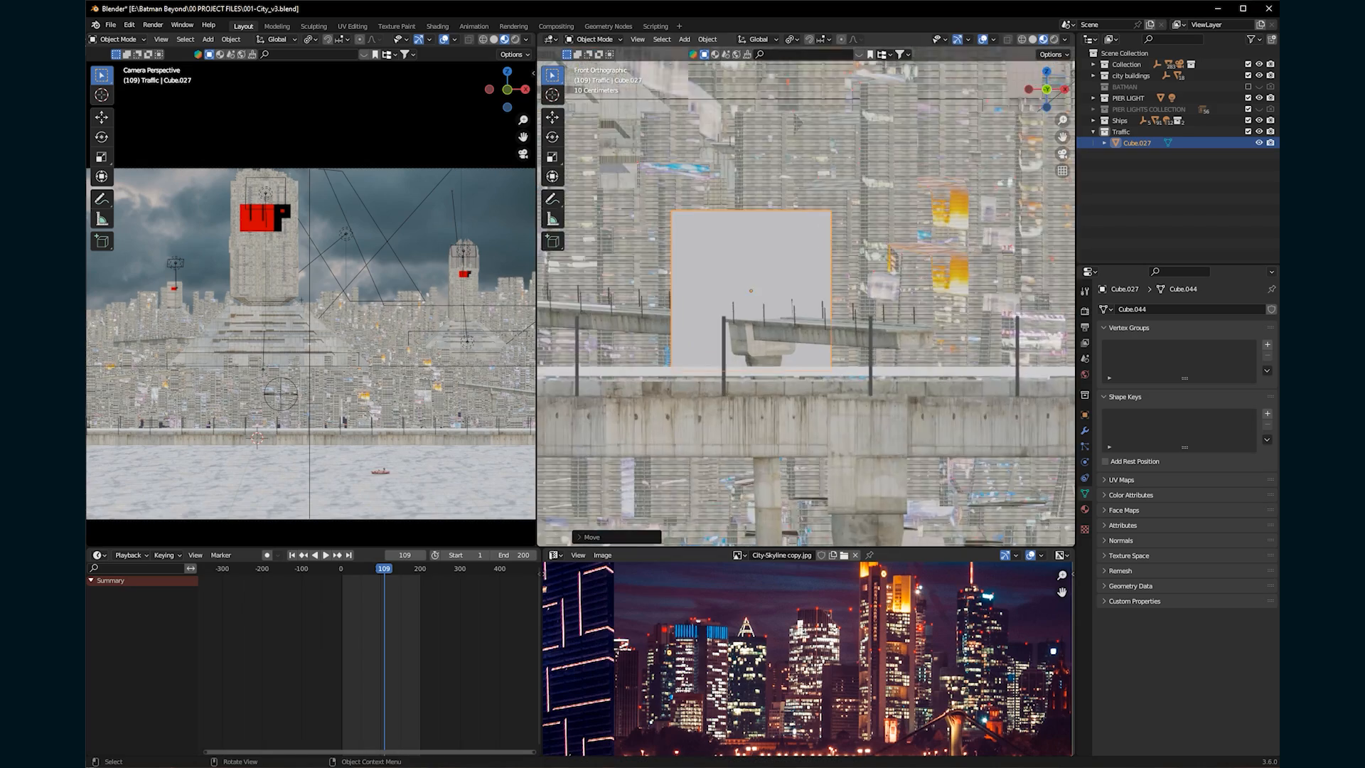
Scale the cube down to vehicle size and stretch it along X into a truck body.
{"action": "key", "text": "s"}
{"action": "left_click", "coordinate": [625, 241]}
{"action": "middle_click_drag", "start_coordinate": [625, 241], "coordinate": [668, 312]}
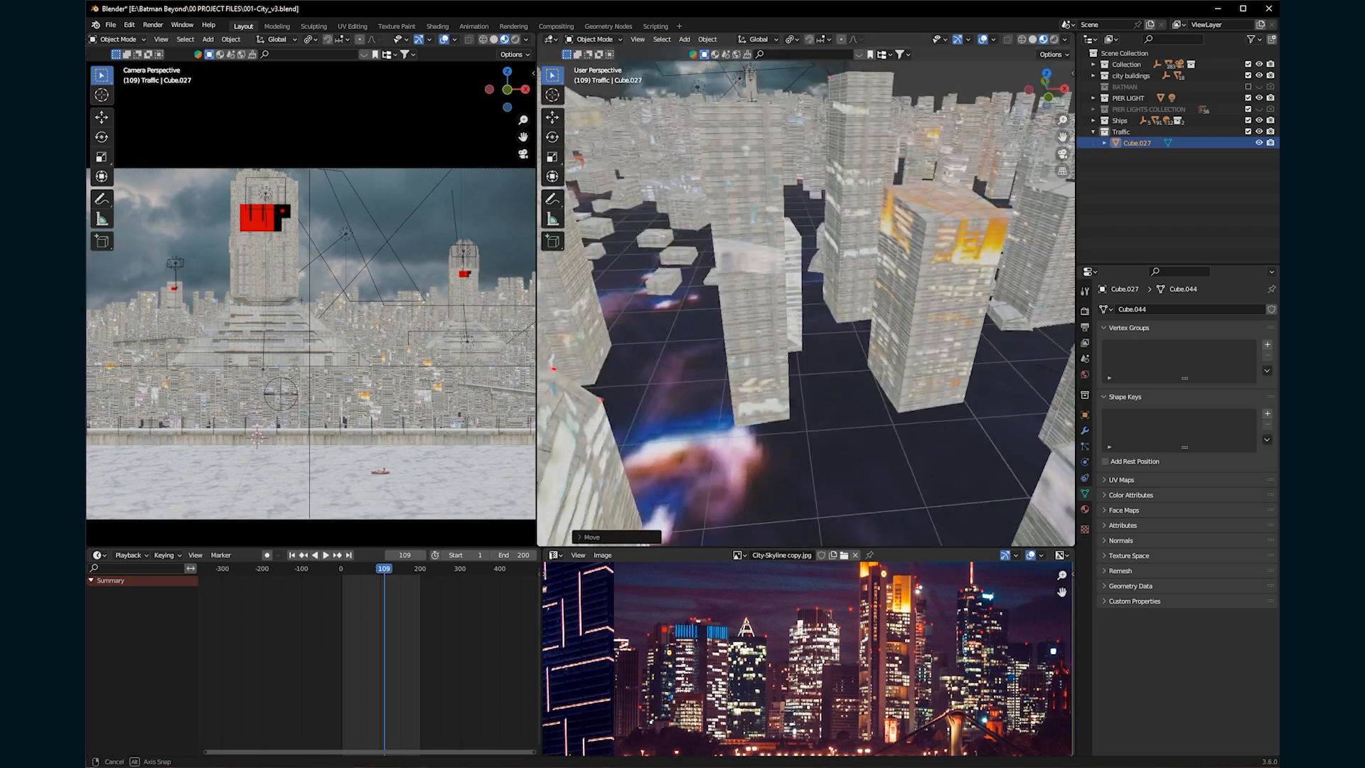
{"action": "scroll", "coordinate": [806, 297], "scroll_direction": "down", "scroll_amount": 10}
{"action": "key", "text": "KP_Decimal"}
{"action": "key", "text": "s"}
{"action": "key", "text": "x"}
{"action": "left_click", "coordinate": [964, 381]}
Extrude the end face of the truck body in place, scale it to about 0.46, and lower it along Z.
{"action": "scroll", "coordinate": [964, 382], "scroll_direction": "up", "scroll_amount": 3}
{"action": "key", "text": "Tab"}
{"action": "middle_click_drag", "start_coordinate": [964, 381], "coordinate": [843, 353]}
{"action": "left_click", "coordinate": [721, 333]}
{"action": "key", "text": "e"}
{"action": "key", "text": "s"}
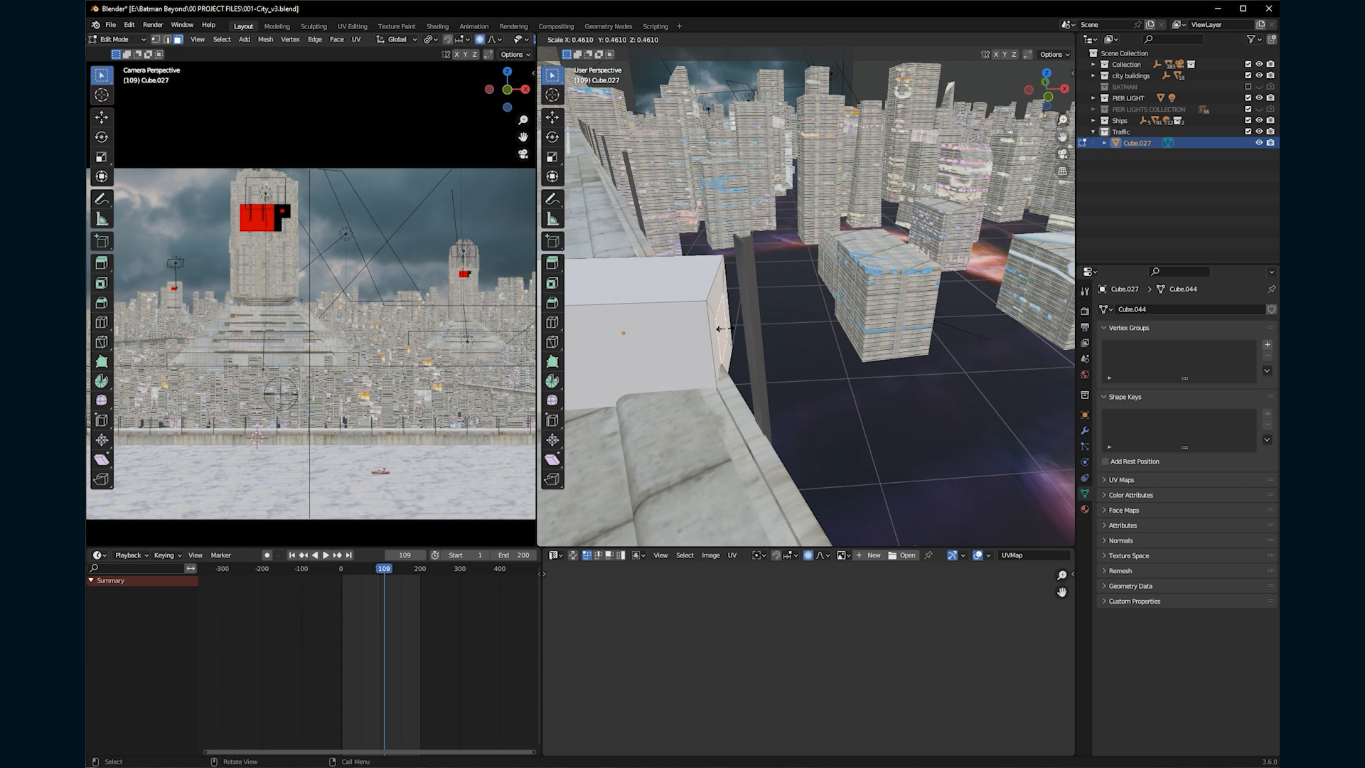
{"action": "left_click", "coordinate": [723, 329]}
{"action": "key", "text": "g"}
{"action": "left_click", "coordinate": [724, 334]}
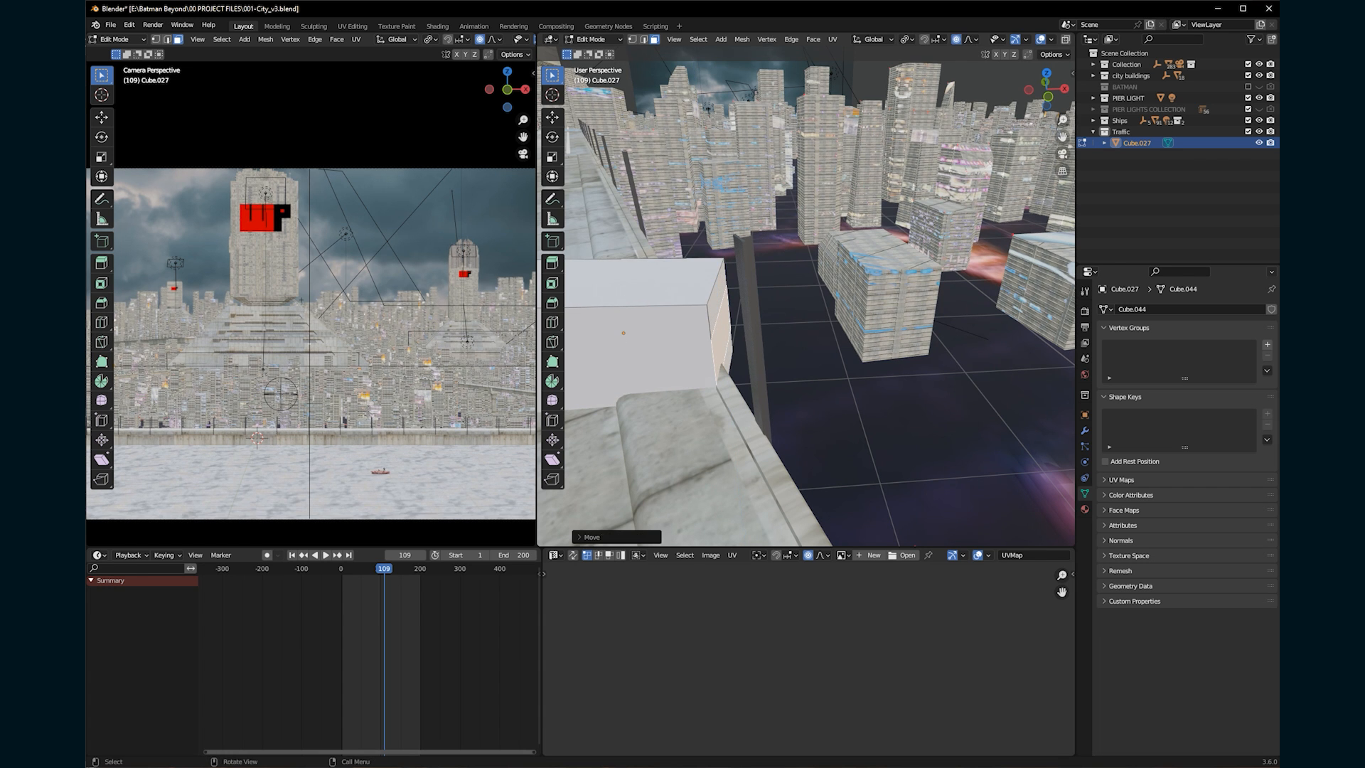
{"action": "key", "text": "g"}
{"action": "key", "text": "z"}
{"action": "left_click", "coordinate": [724, 343]}
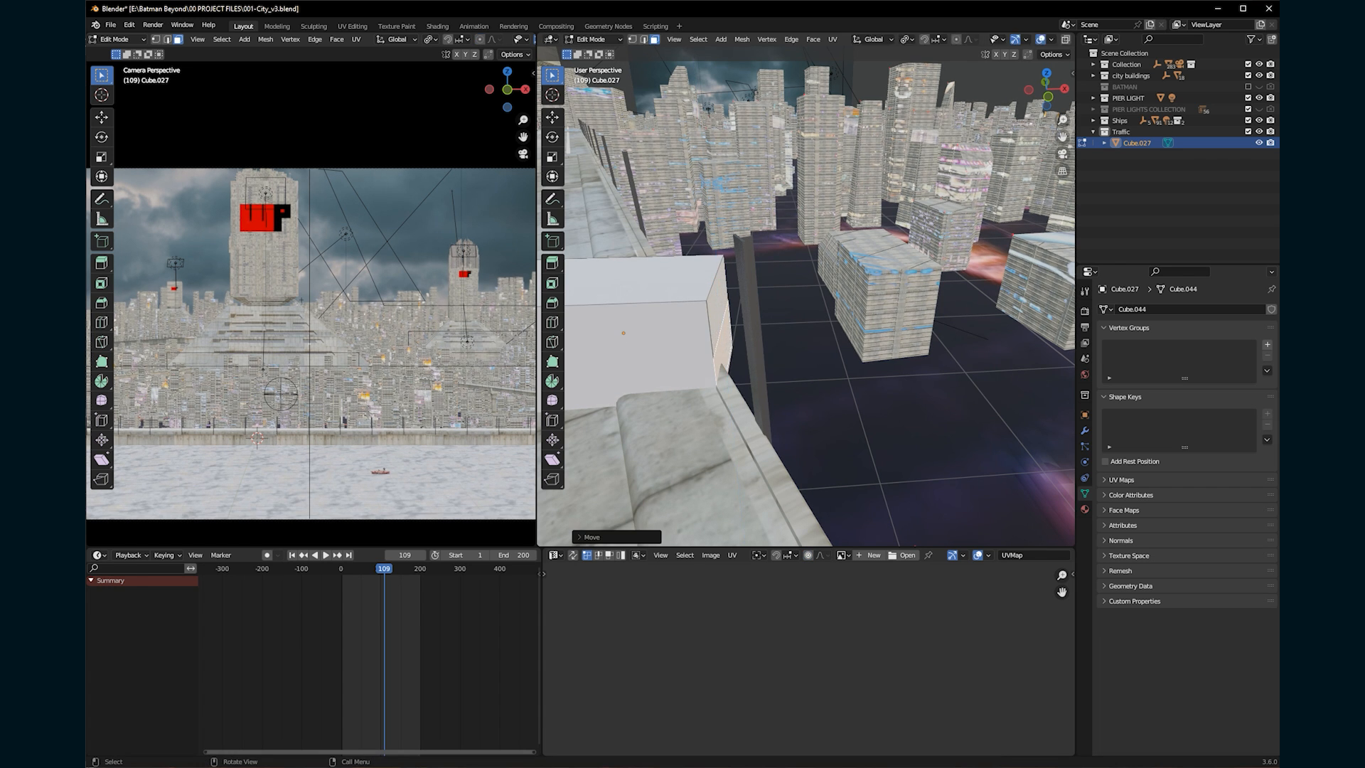
Extrude the reduced face outward to form the cab, and rename the object Truck.
{"action": "key", "text": "e"}
{"action": "left_click", "coordinate": [839, 338]}
{"action": "middle_click_drag", "start_coordinate": [839, 338], "coordinate": [842, 322]}
{"action": "scroll", "coordinate": [842, 322], "scroll_direction": "down", "scroll_amount": 2}
{"action": "key", "text": "Tab"}
{"action": "double_click", "coordinate": [1137, 143]}
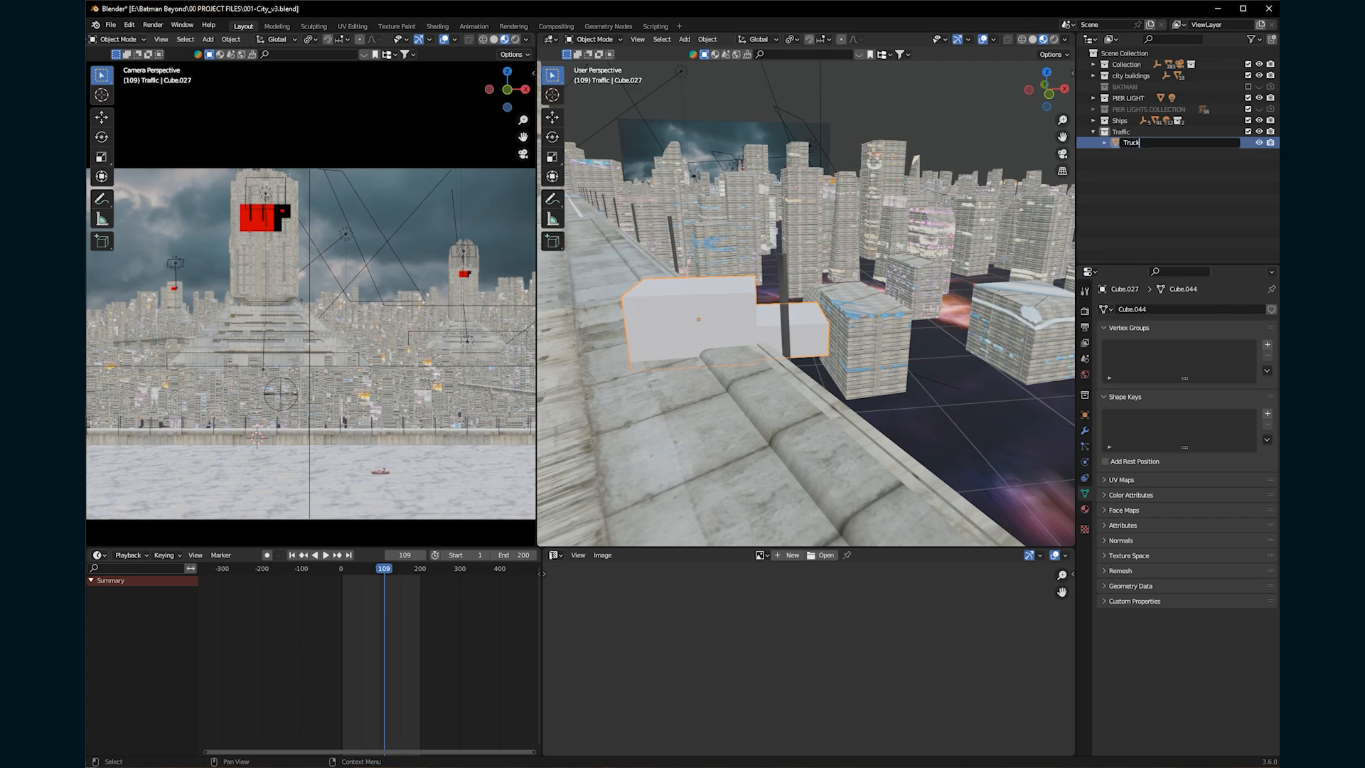
{"action": "key", "text": "Return"}
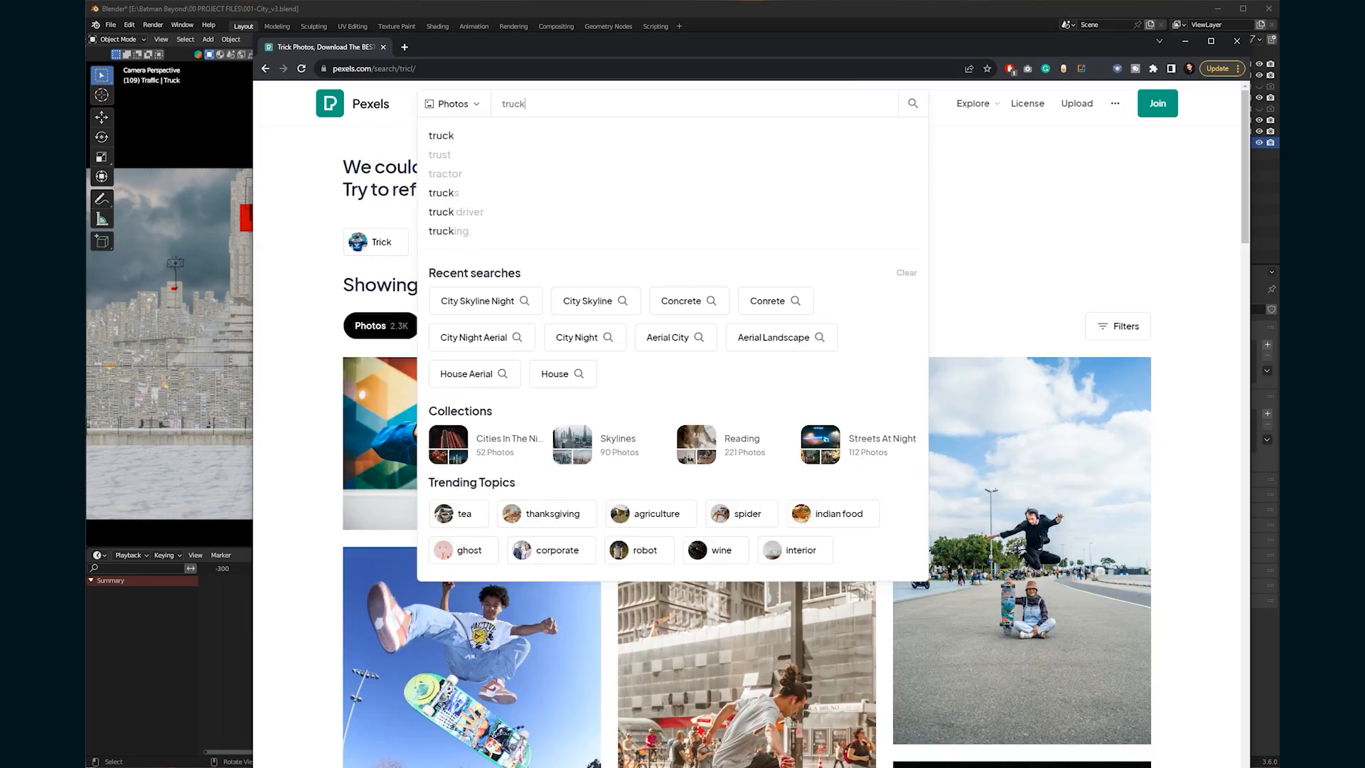
Search Pexels in the browser for "truck" photos and browse the results for a texture.
{"action": "key", "text": "Return"}
{"action": "scroll", "coordinate": [747, 448], "scroll_direction": "down", "scroll_amount": 20}
{"action": "scroll", "coordinate": [747, 448], "scroll_direction": "down", "scroll_amount": 15}
{"action": "scroll", "coordinate": [505, 317], "scroll_direction": "down", "scroll_amount": 15}
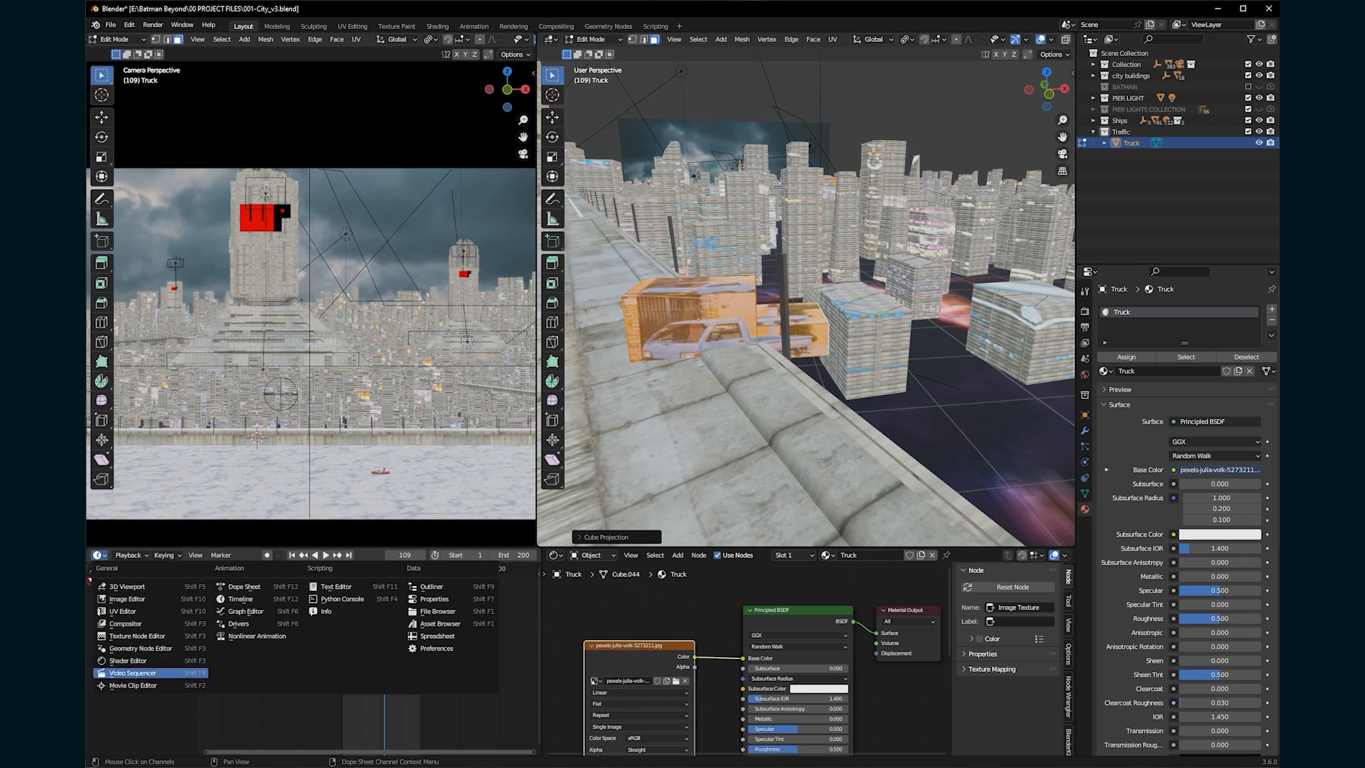
Scale down all the truck's UVs and position them over the blue truck in the photo texture.
{"action": "key", "text": "Home"}
{"action": "key", "text": "a"}
{"action": "key", "text": "s"}
{"action": "left_click", "coordinate": [331, 661]}
{"action": "key", "text": "g"}
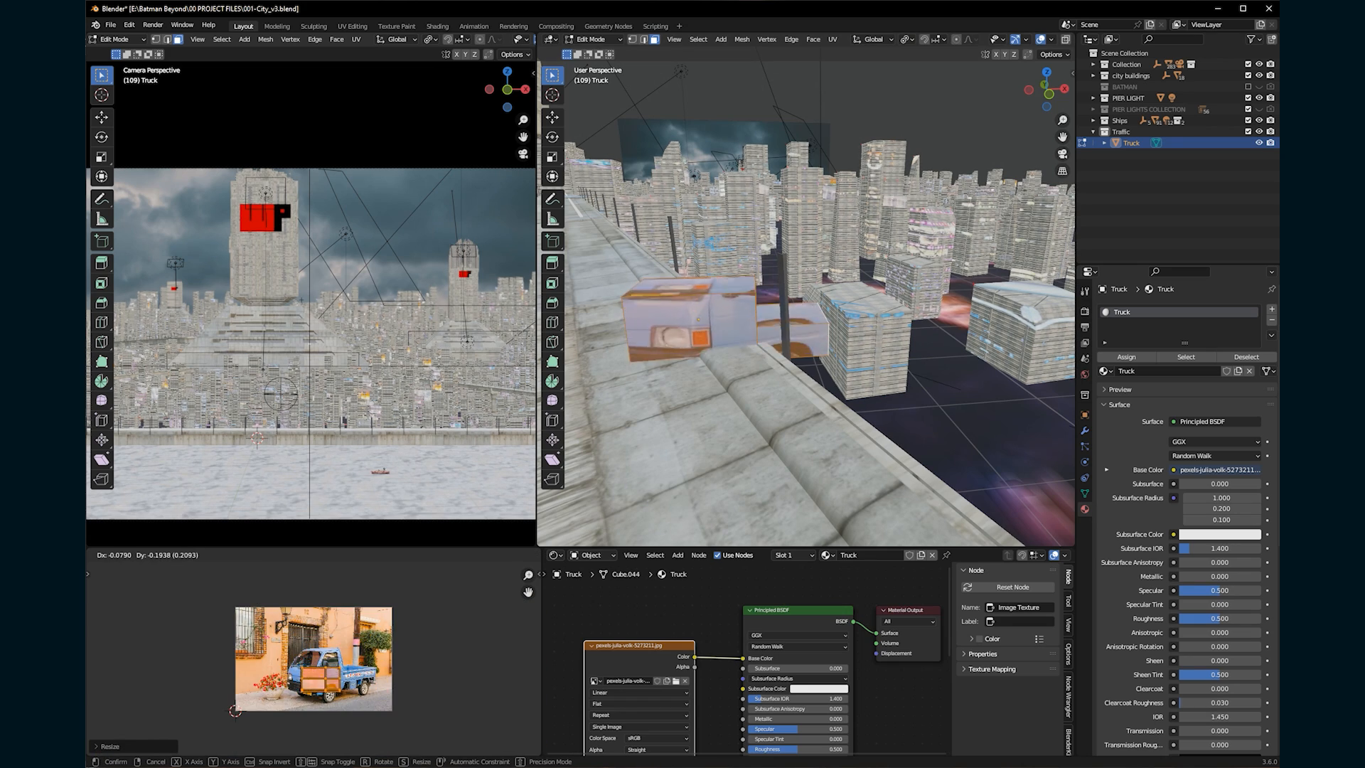
{"action": "left_click", "coordinate": [334, 676]}
{"action": "key", "text": "g"}
{"action": "left_click", "coordinate": [339, 674]}
Extrude the end face of the large truck body outward and scale it down to form a tapered nose.
{"action": "middle_click_drag", "start_coordinate": [740, 341], "coordinate": [800, 334]}
{"action": "left_click", "coordinate": [640, 342]}
{"action": "key", "text": "e"}
{"action": "left_click", "coordinate": [615, 350]}
{"action": "key", "text": "s"}
{"action": "left_click", "coordinate": [625, 351]}
Flatten the nose face along Z and lower it along Z.
{"action": "middle_click_drag", "start_coordinate": [625, 352], "coordinate": [789, 363]}
{"action": "key", "text": "s"}
{"action": "key", "text": "z"}
{"action": "key", "text": "z"}
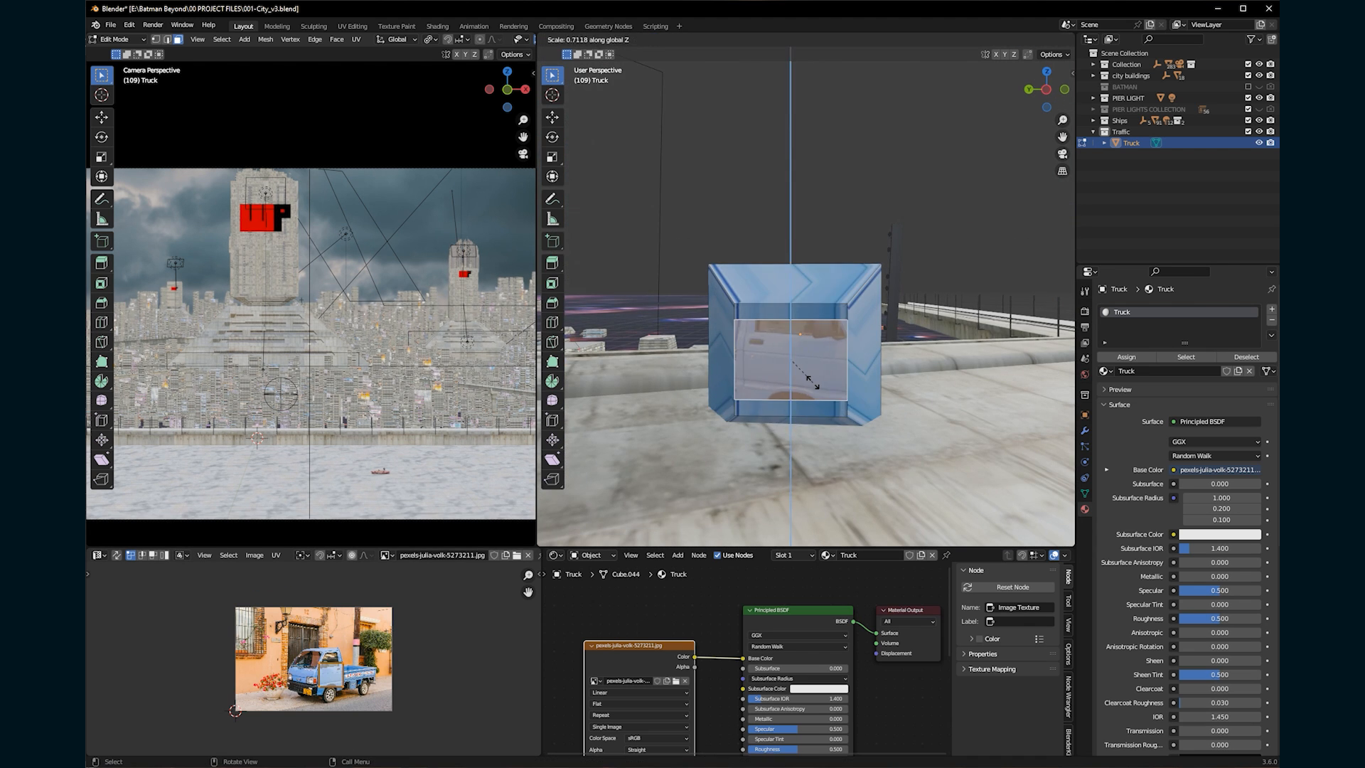
{"action": "key", "text": "z"}
{"action": "key", "text": "z"}
{"action": "left_click", "coordinate": [793, 367]}
{"action": "key", "text": "g"}
{"action": "key", "text": "z"}
{"action": "left_click", "coordinate": [795, 388]}
Add a Headlights emission material to the truck and assign it to the nose face.
{"action": "left_click", "coordinate": [1272, 309]}
{"action": "left_click", "coordinate": [1173, 389]}
{"action": "left_click", "coordinate": [1216, 439]}
{"action": "left_click", "coordinate": [1151, 504]}
{"action": "left_click", "coordinate": [1126, 375]}
{"action": "left_click", "coordinate": [1219, 460]}
{"action": "left_click", "coordinate": [1213, 345]}
Extrude the face at the truck's opposite end and scale it to about 0.67 along Z.
{"action": "middle_click_drag", "start_coordinate": [1041, 240], "coordinate": [844, 236]}
{"action": "left_click", "coordinate": [850, 381]}
{"action": "key", "text": "s"}
{"action": "key", "text": "z"}
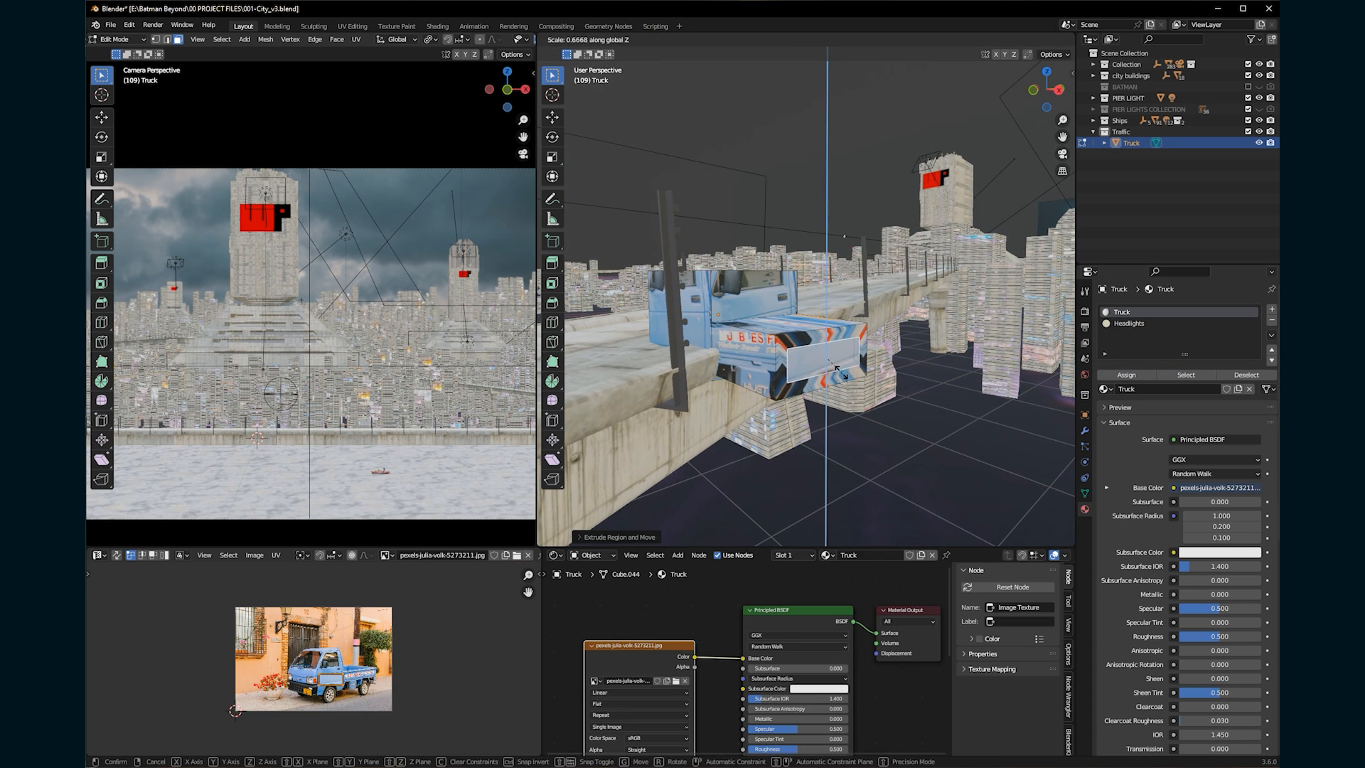
Add a red Tail Lights emission material and assign it to the narrowed rear face.
{"action": "left_click", "coordinate": [1271, 309]}
{"action": "left_click", "coordinate": [1203, 389]}
{"action": "left_click", "coordinate": [1217, 439]}
{"action": "left_click", "coordinate": [1130, 508]}
{"action": "left_click", "coordinate": [1126, 375]}
{"action": "double_click", "coordinate": [1132, 334]}
{"action": "left_click", "coordinate": [1220, 459]}
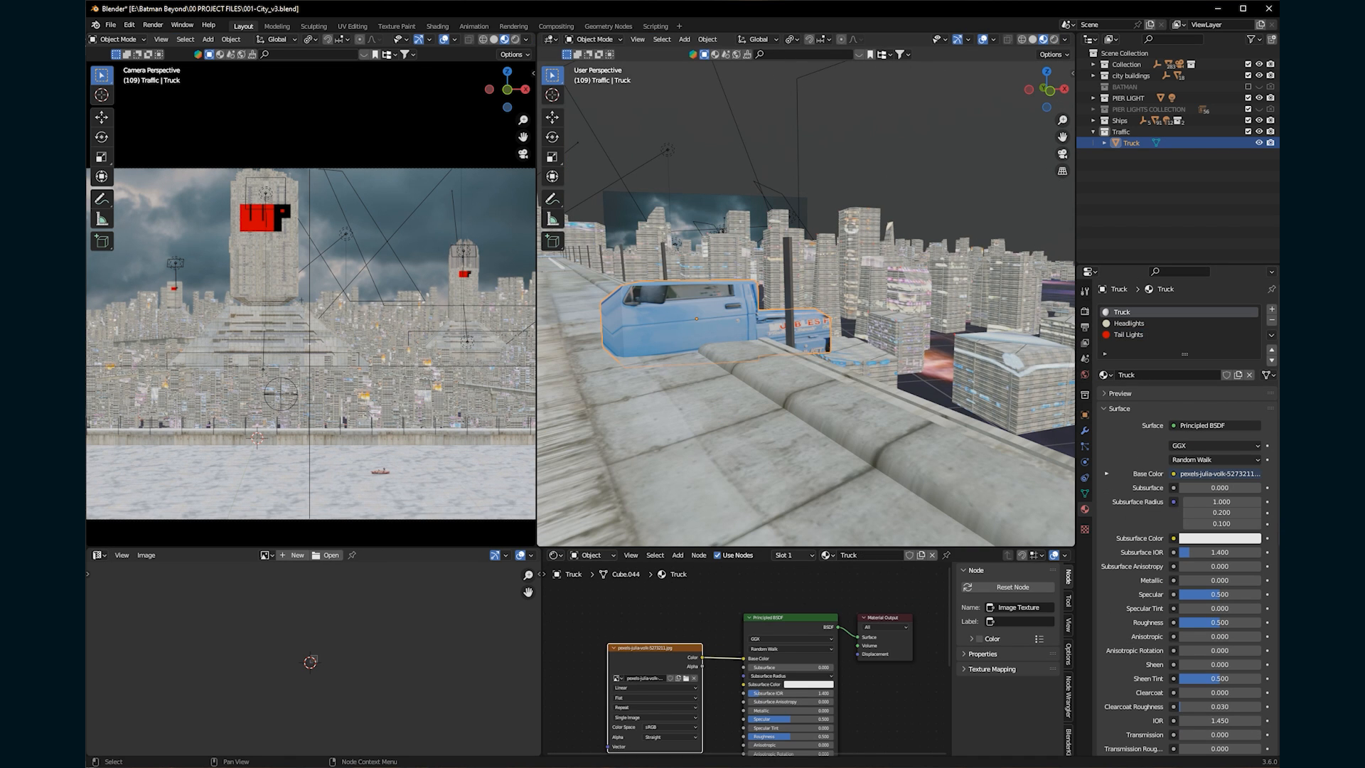
Make room in the Truck material's node tree and insert a Bump node between the photo texture and the shader's Normal input.
{"action": "left_click_drag", "start_coordinate": [654, 648], "coordinate": [568, 643]}
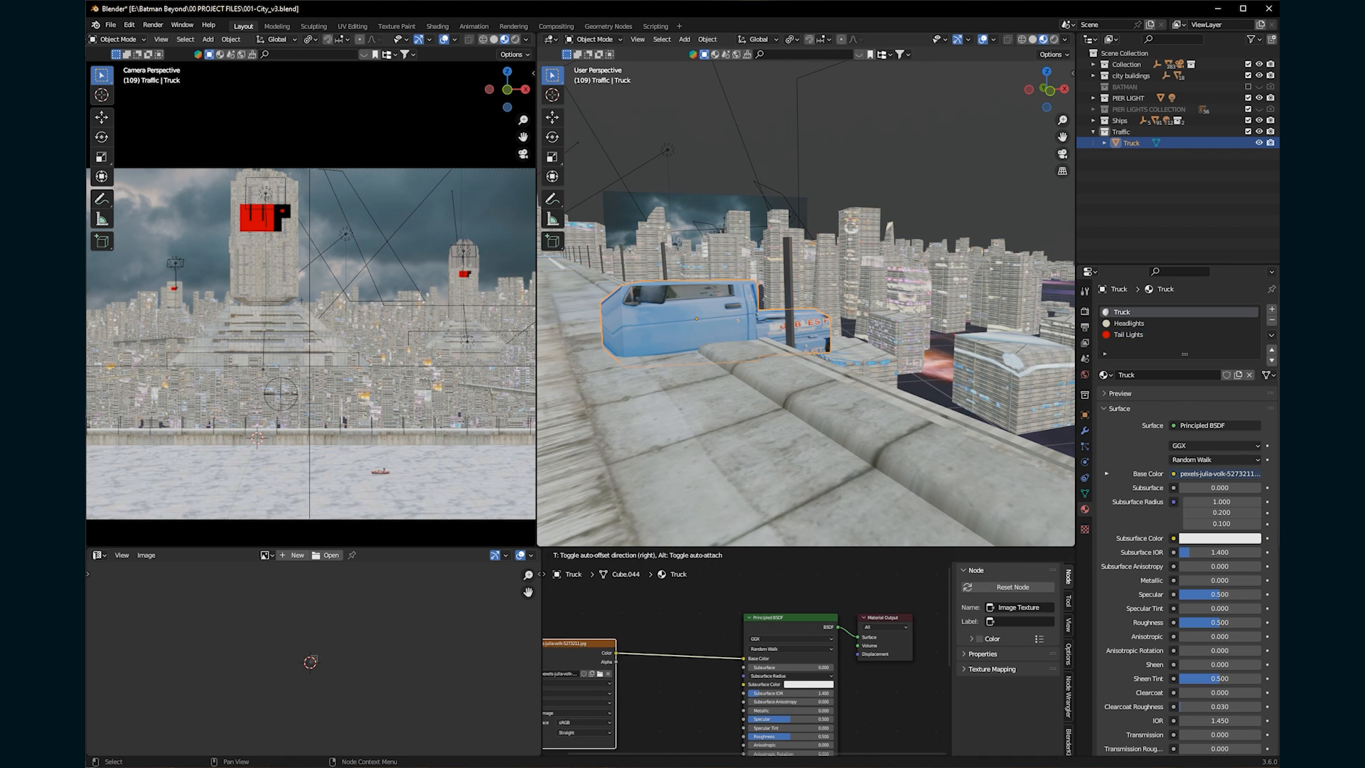
{"action": "middle_click_drag", "start_coordinate": [683, 694], "coordinate": [756, 619]}
{"action": "left_click", "coordinate": [755, 625]}
{"action": "left_click_drag", "start_coordinate": [690, 588], "coordinate": [817, 710]}
{"action": "key", "text": "shift+a"}
{"action": "type", "text": "bump"}
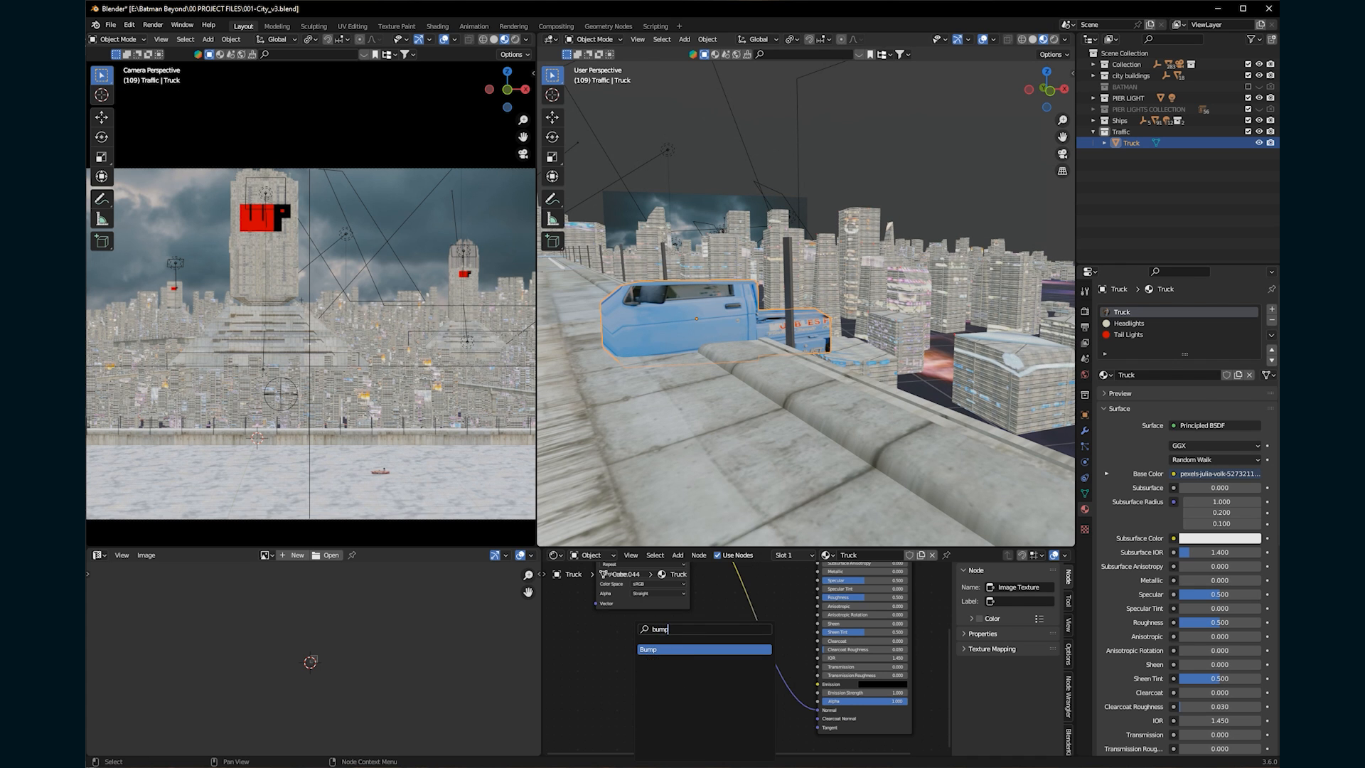
{"action": "key", "text": "Return"}
{"action": "left_click", "coordinate": [758, 654]}
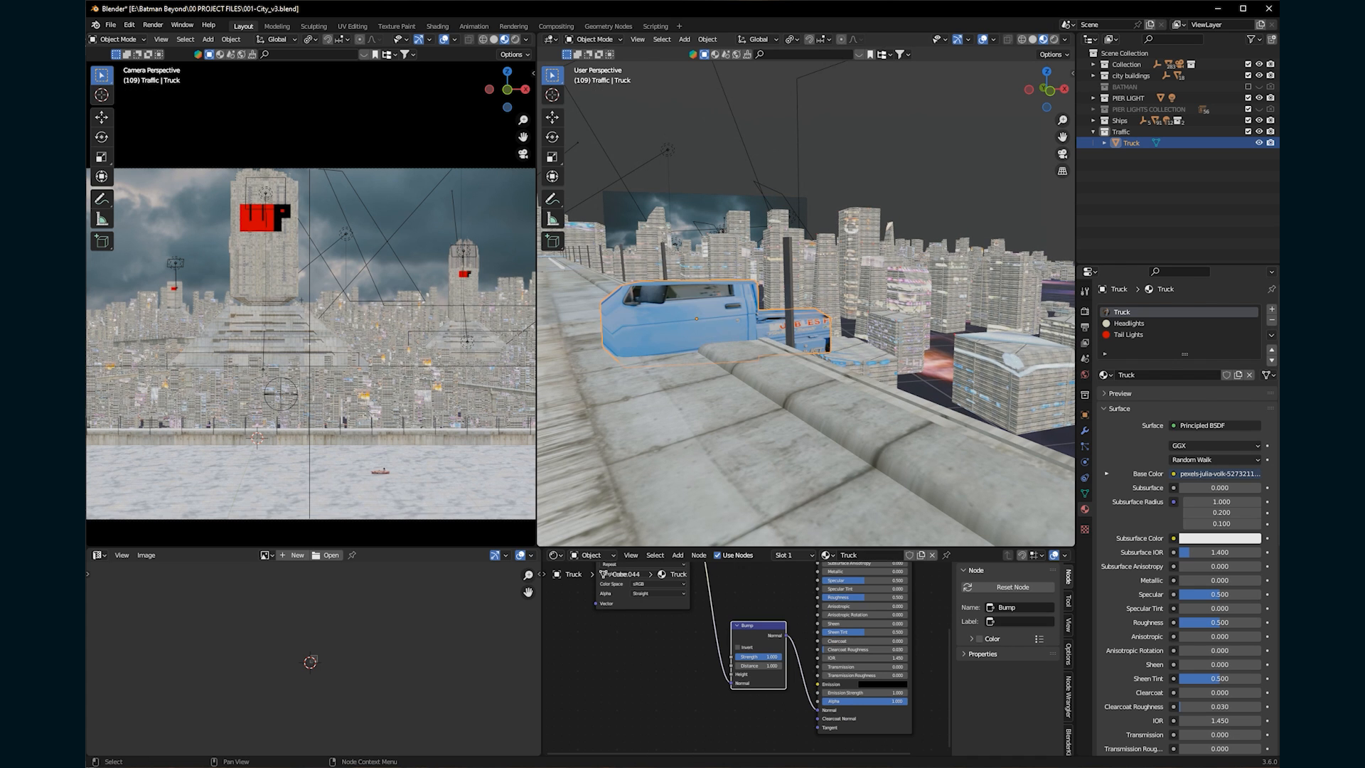
Set the Bump node's strength and distance to 0.5.
{"action": "scroll", "coordinate": [748, 655], "scroll_direction": "up", "scroll_amount": 2}
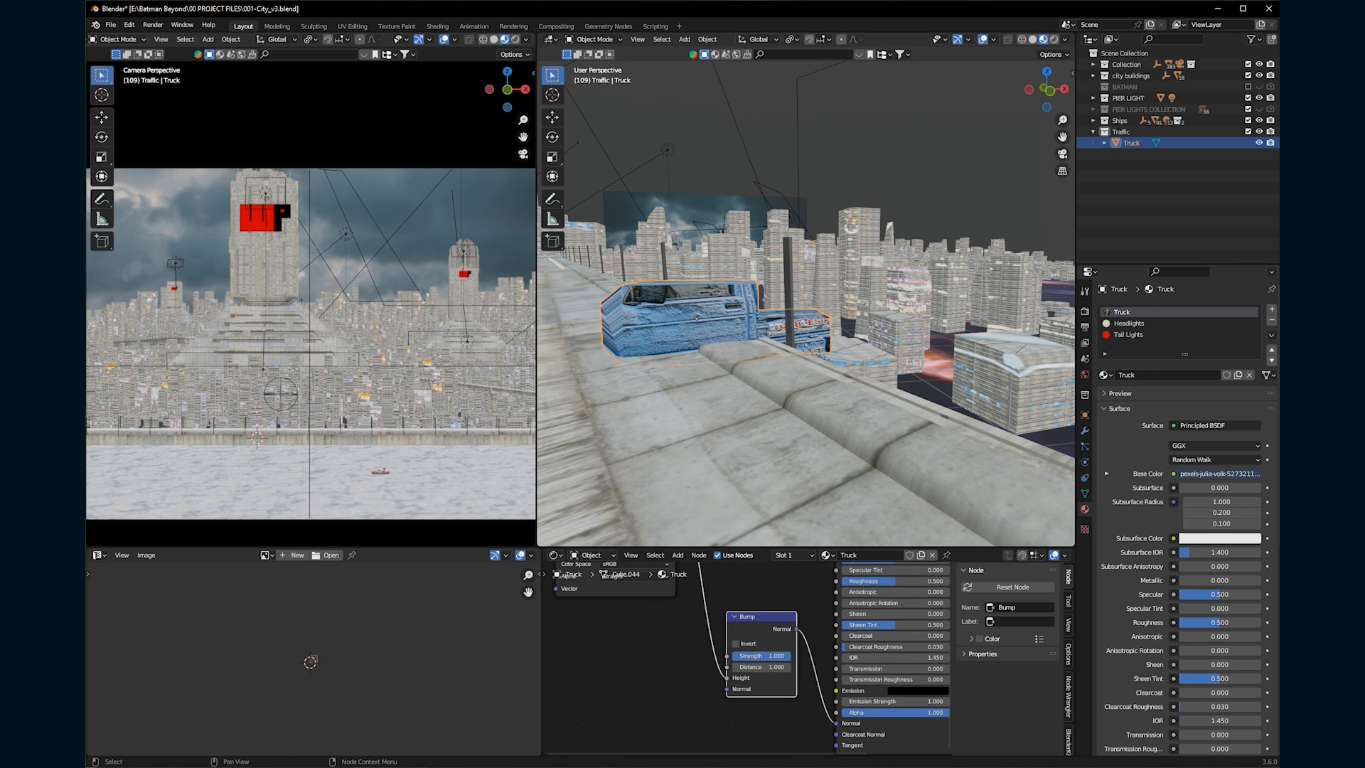
{"action": "key", "text": "Tab"}
{"action": "type", "text": ".5"}
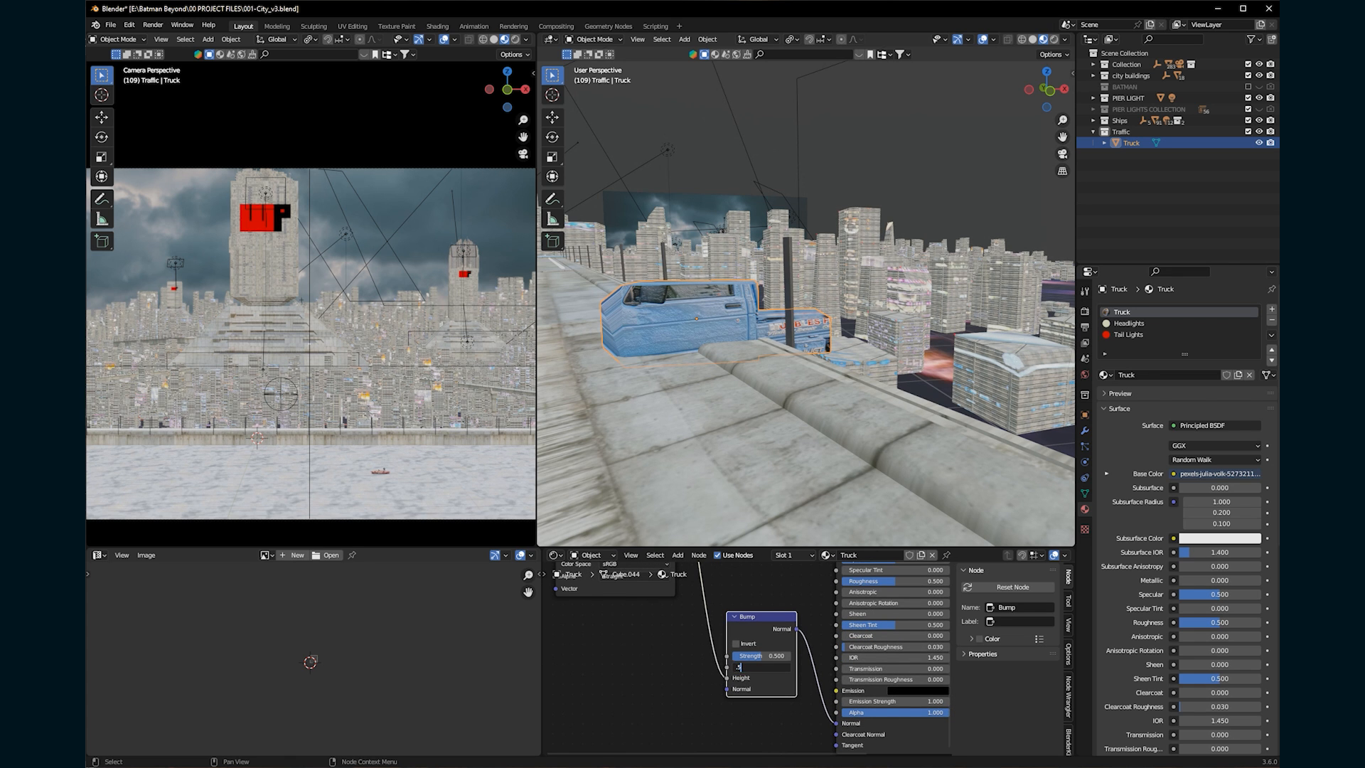
Duplicate the truck about 0.54 m along negative X and replace the copy's photo with pexels-pixabay-164654.jpg in its own material.
{"action": "key", "text": "shift+d"}
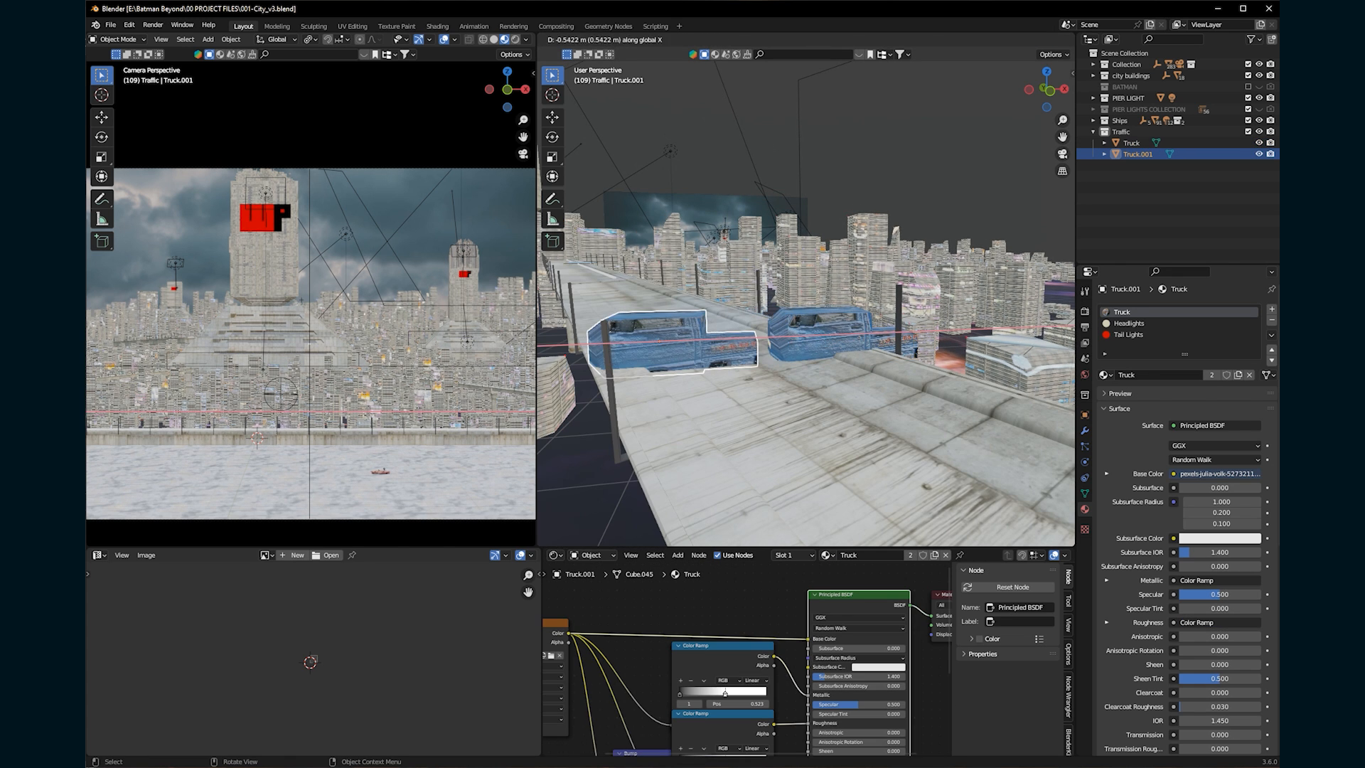
{"action": "key", "text": "Return"}
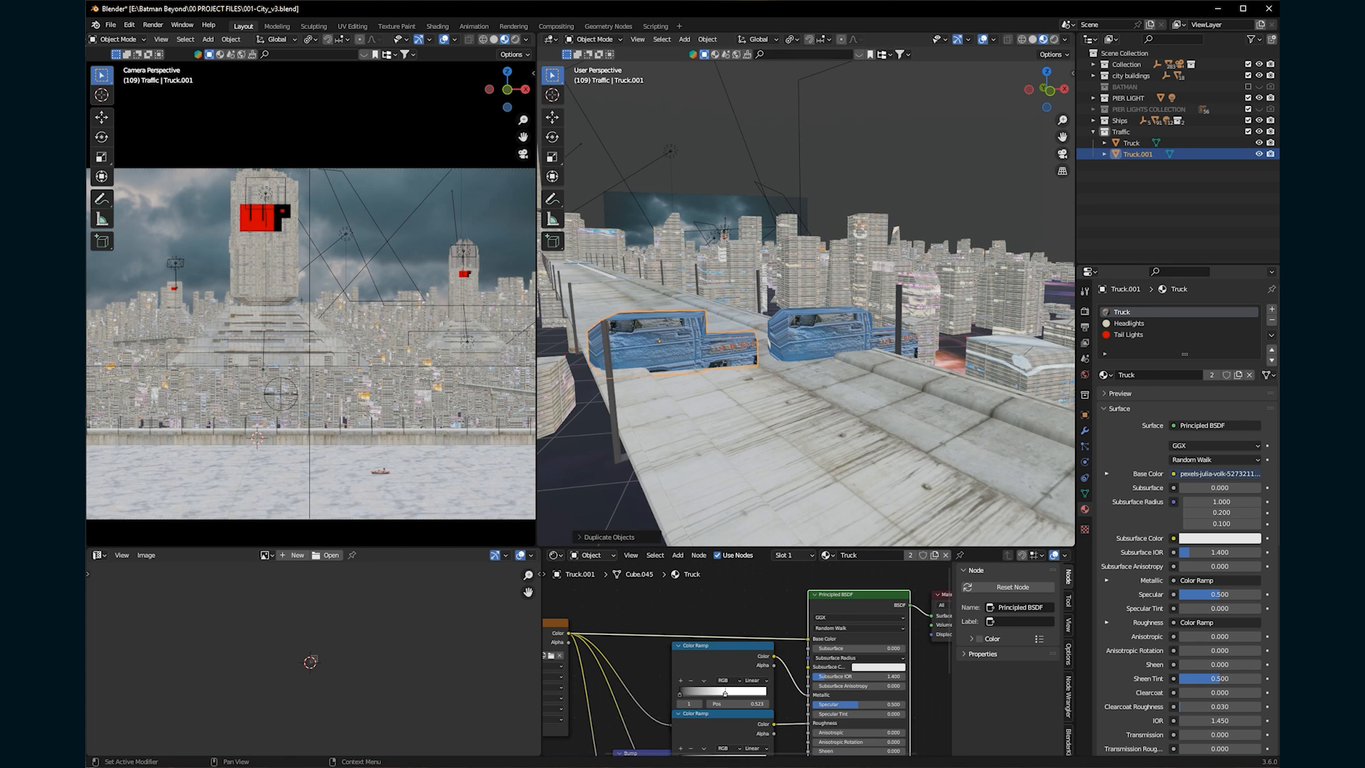
{"action": "middle_click_drag", "start_coordinate": [560, 655], "coordinate": [745, 631]}
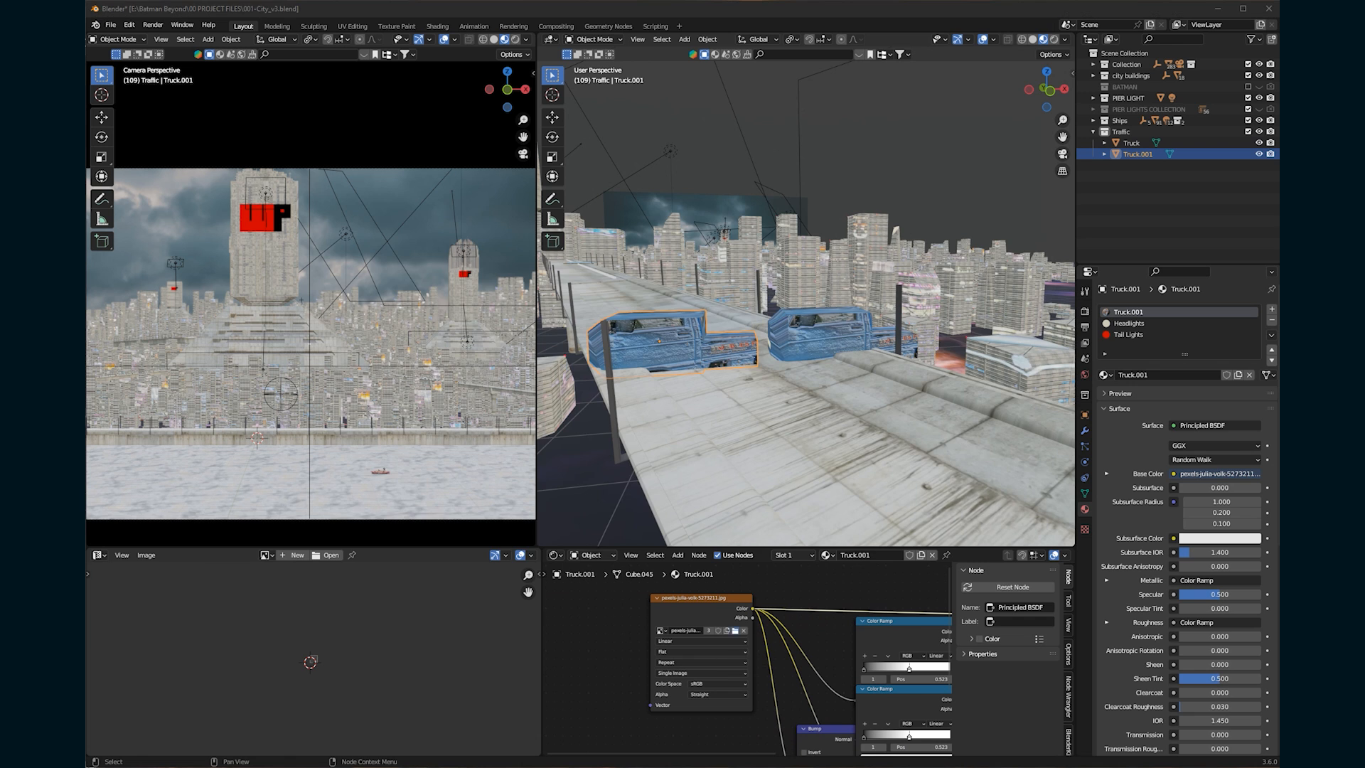
{"action": "left_click", "coordinate": [735, 631]}
{"action": "left_click", "coordinate": [676, 288]}
{"action": "left_click", "coordinate": [923, 553]}
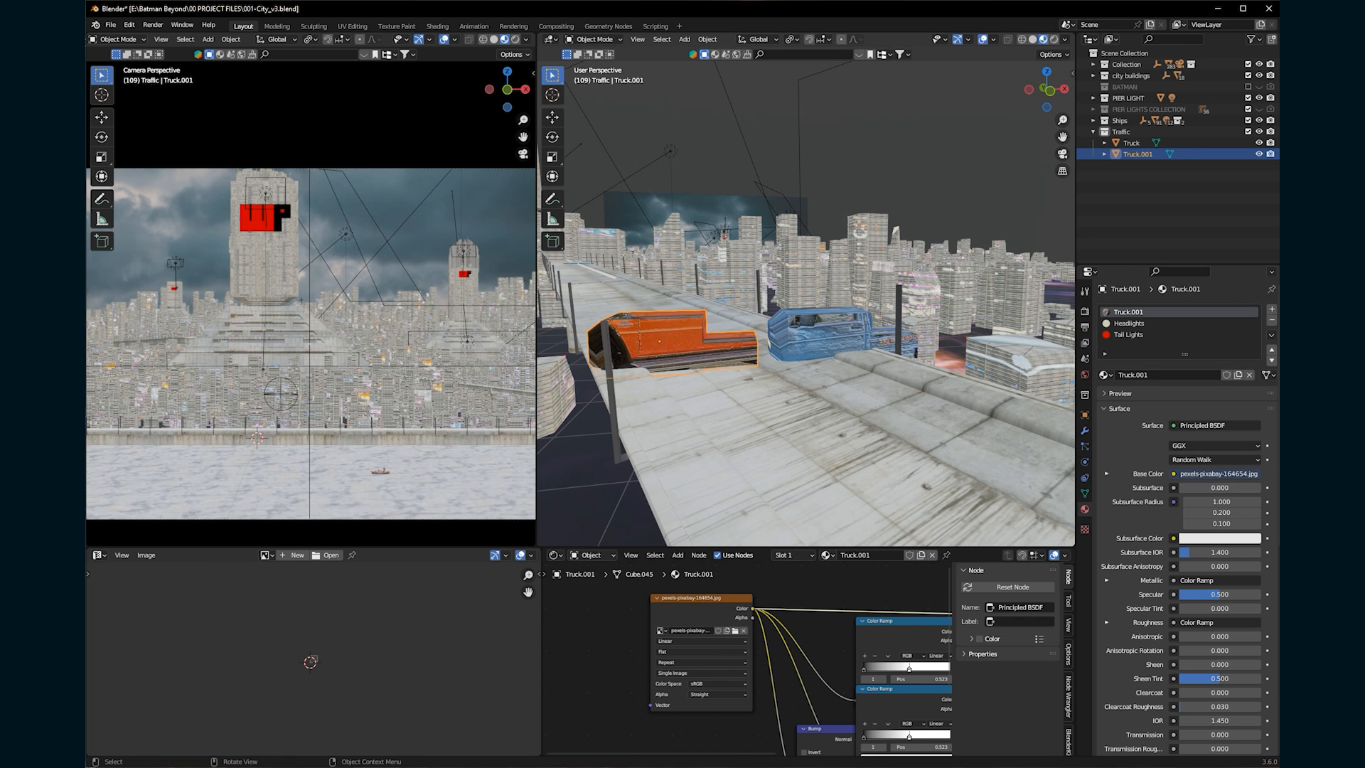
{"action": "key", "text": "Tab"}
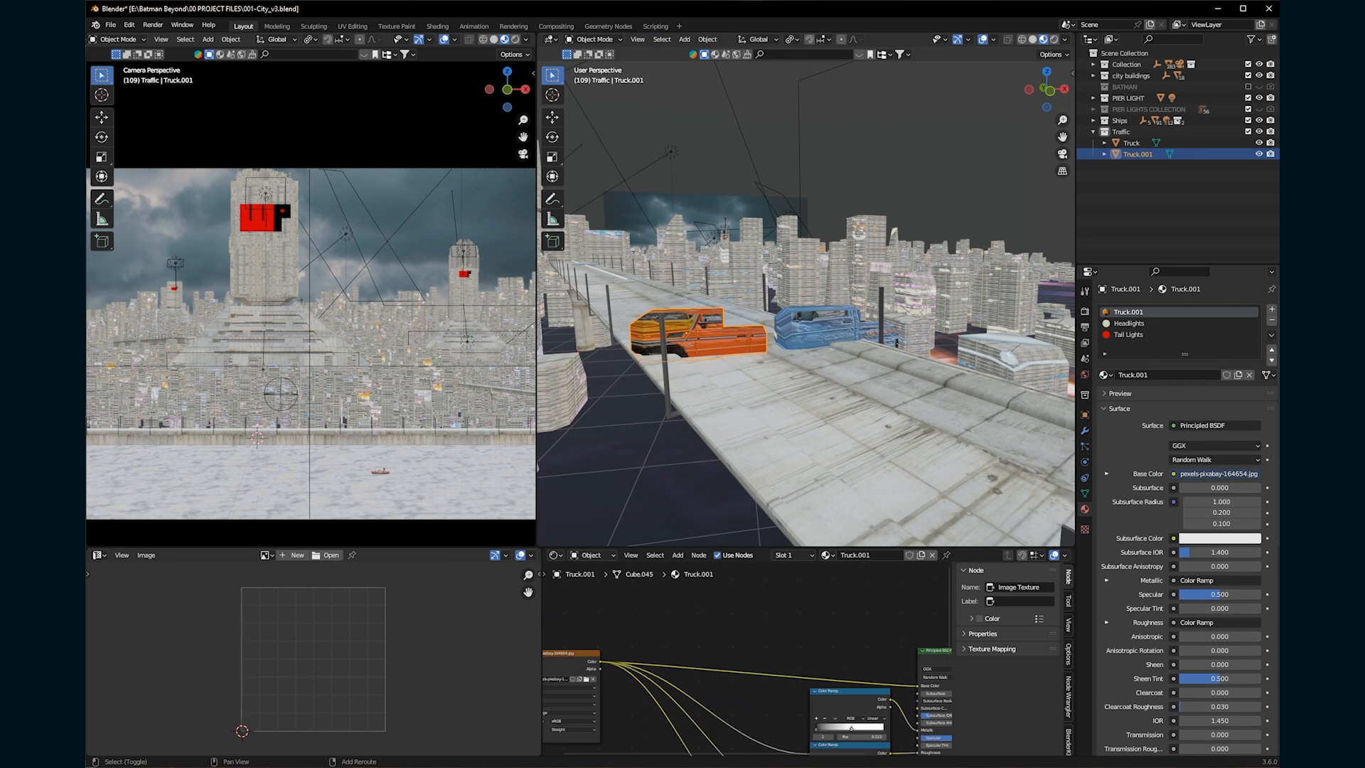
Insert a Hue/Saturation/Value node between the orange truck's image texture and the shader's Base Color.
{"action": "key", "text": "shift+a"}
{"action": "left_click", "coordinate": [759, 636]}
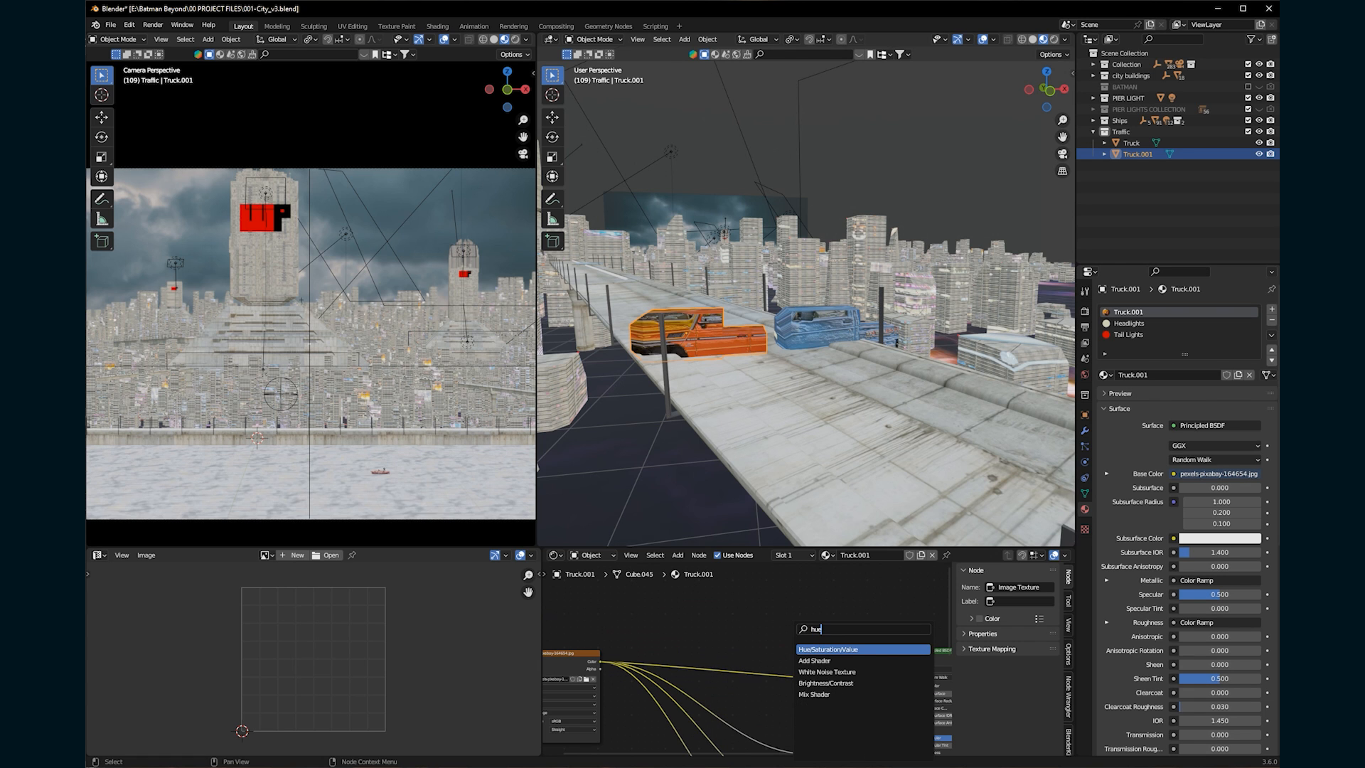
{"action": "type", "text": "hue"}
{"action": "key", "text": "Return"}
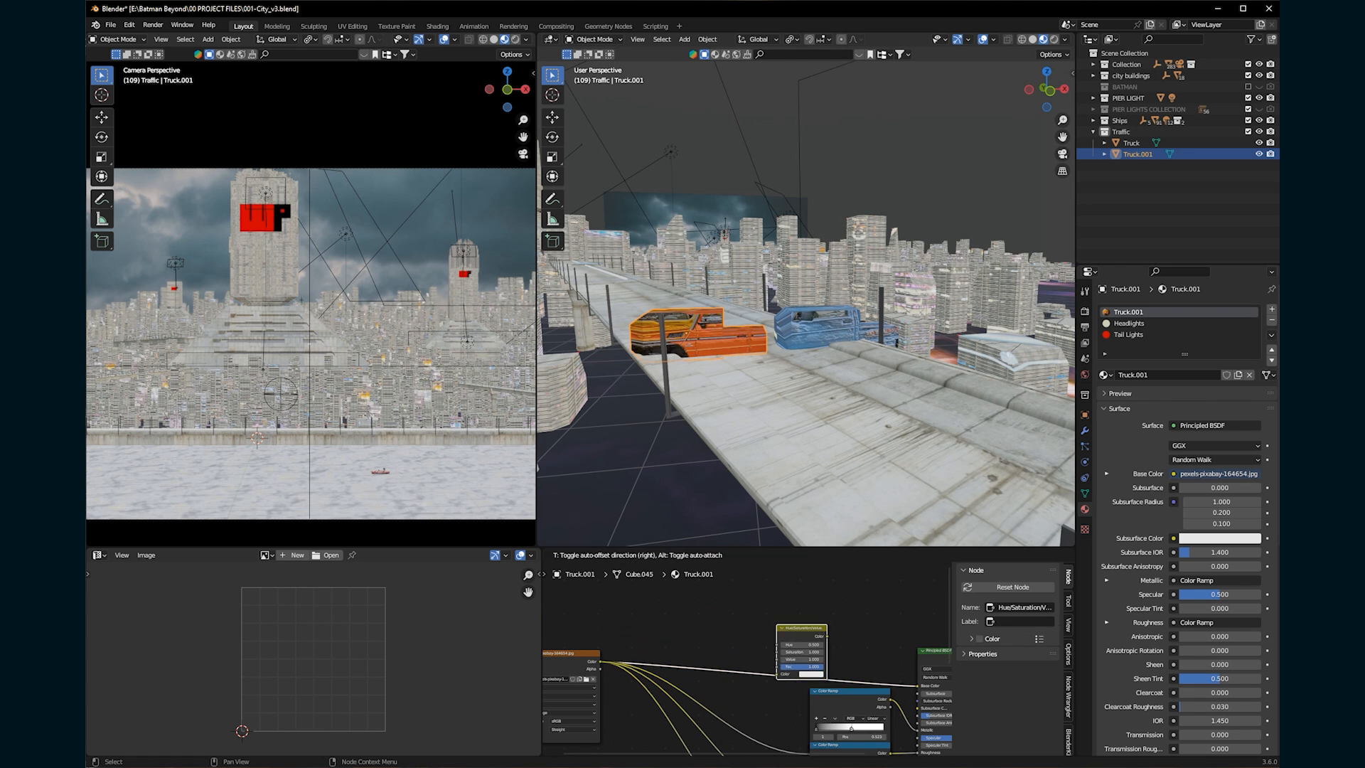
{"action": "key", "text": "Return"}
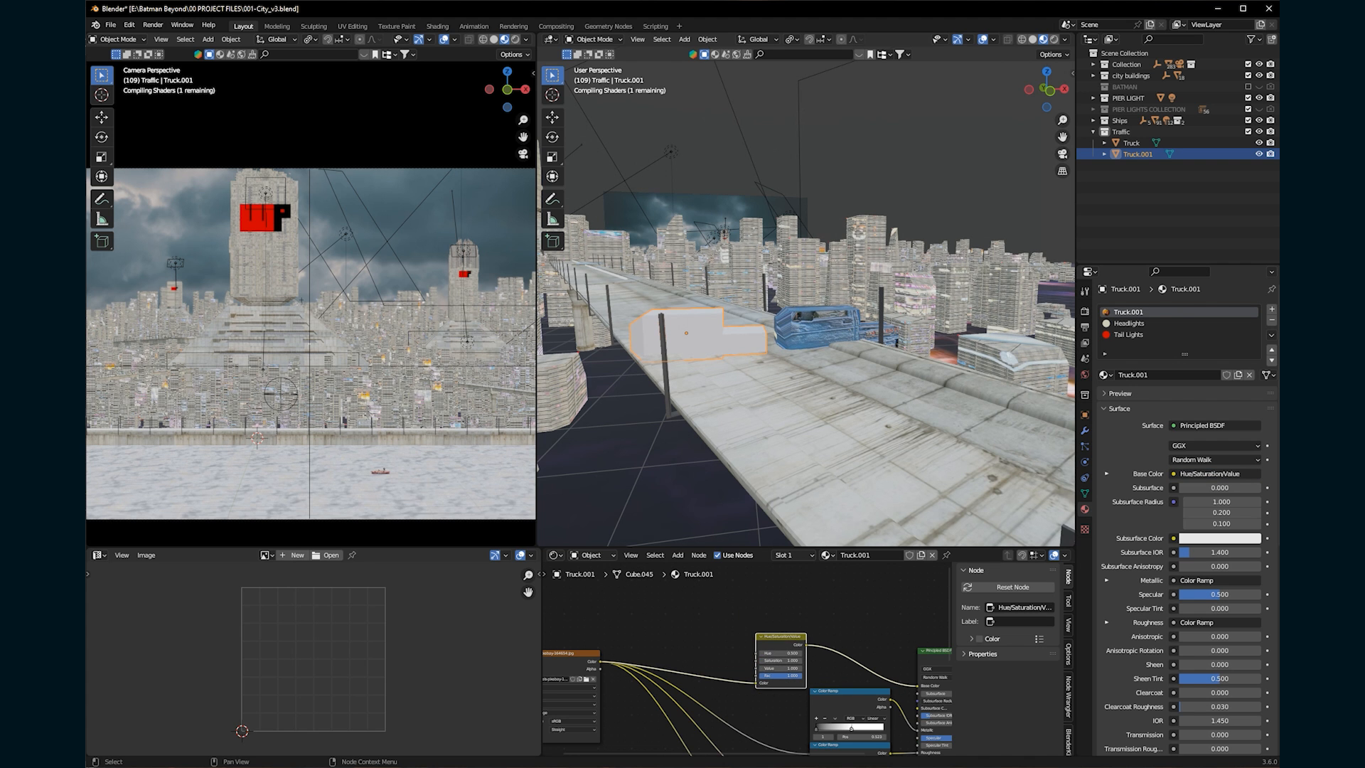
{"action": "scroll", "coordinate": [630, 601], "scroll_direction": "up", "scroll_amount": 3}
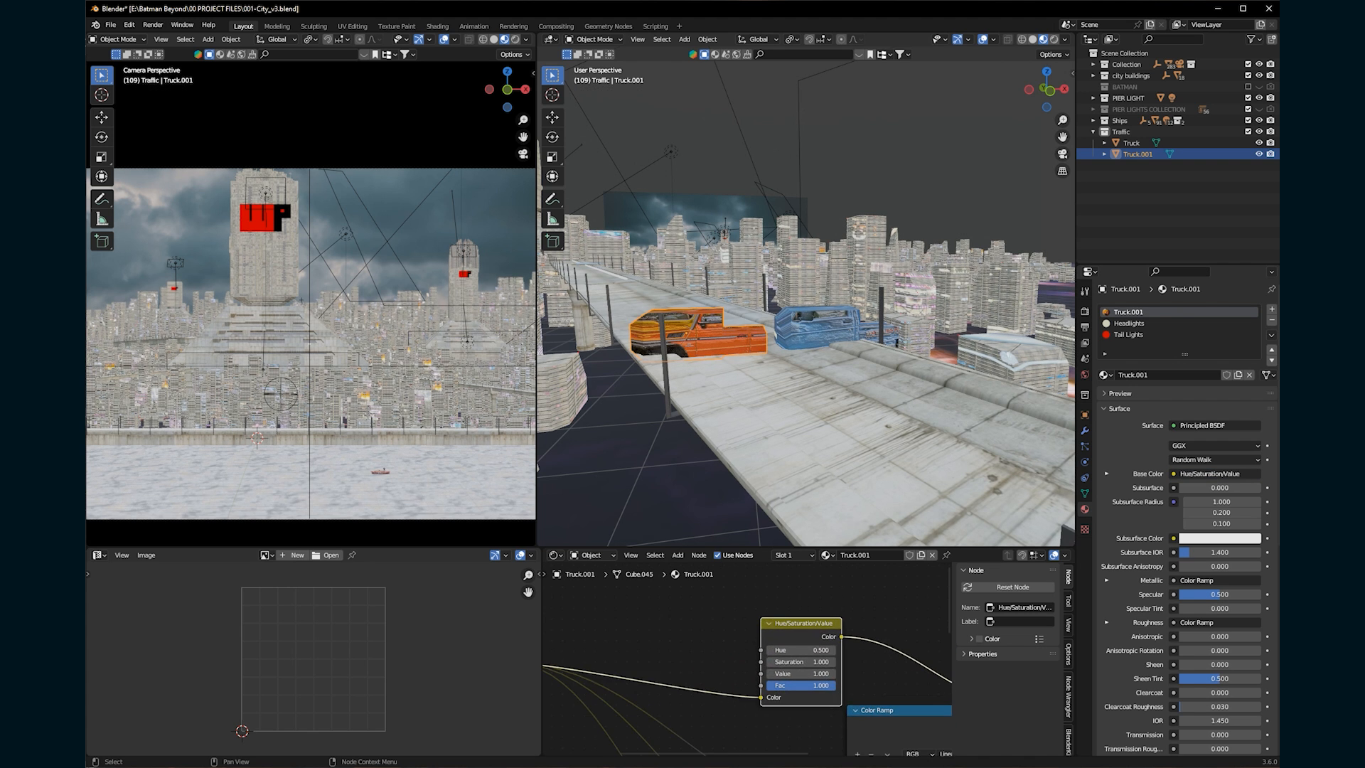
Drive the Hue/Saturation/Value node's Hue with the Random output of an Object Info node.
{"action": "middle_click_drag", "start_coordinate": [732, 647], "coordinate": [775, 656]}
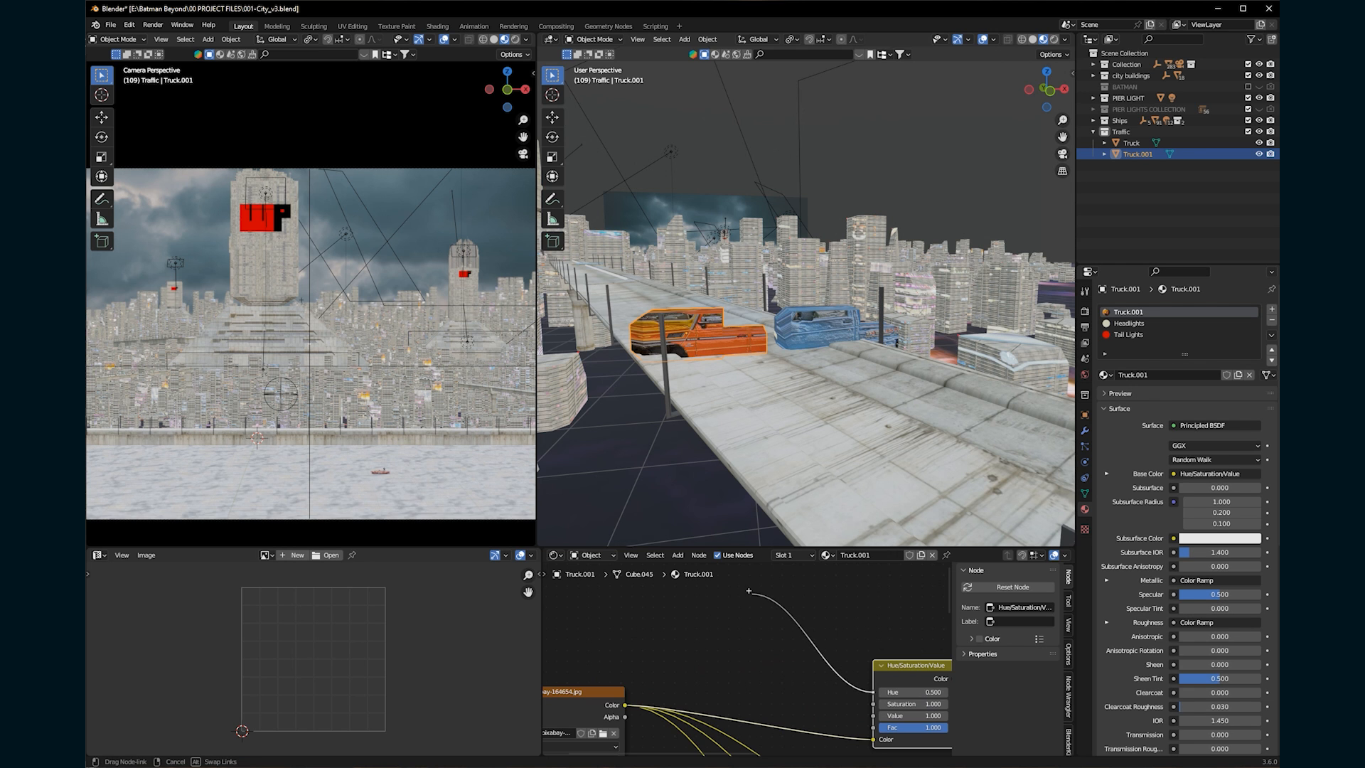
{"action": "left_click_drag", "start_coordinate": [749, 591], "coordinate": [688, 594]}
{"action": "type", "text": "random"}
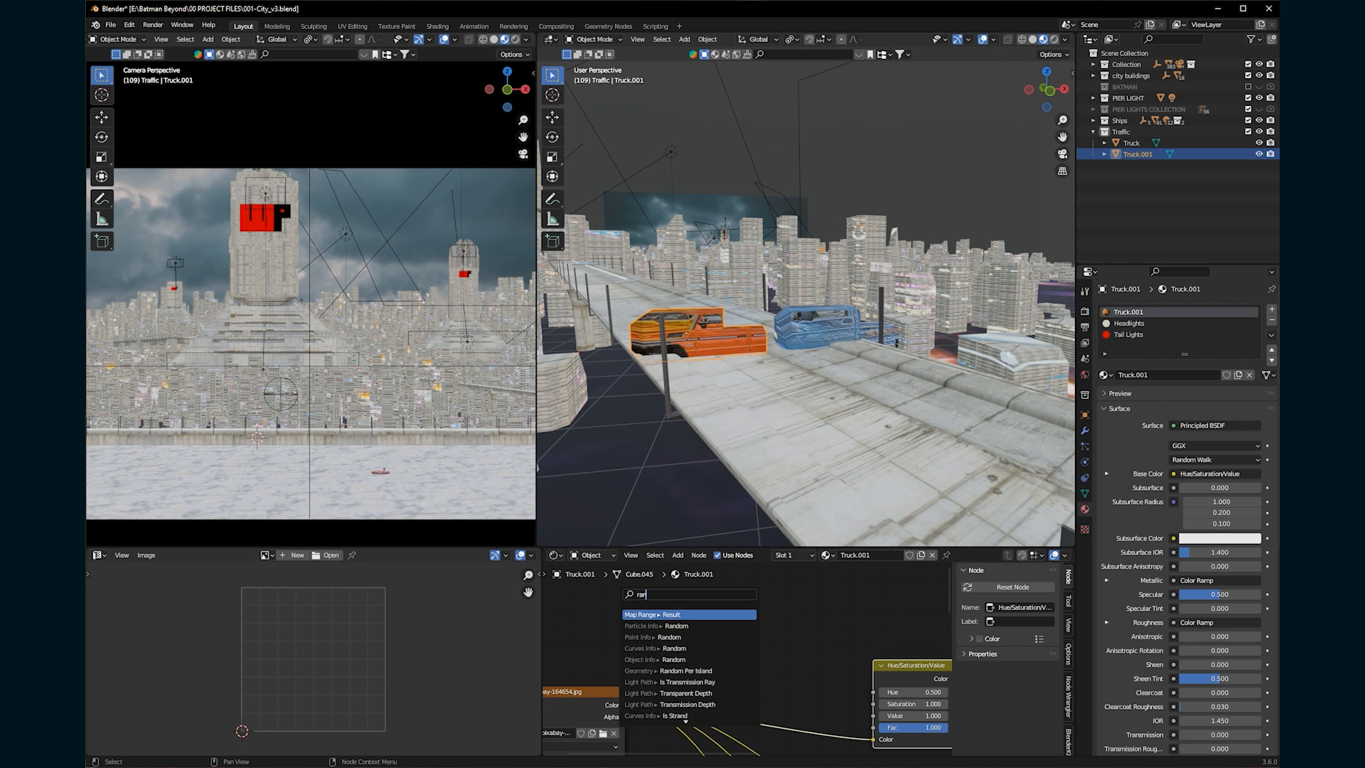
{"action": "key", "text": "Return"}
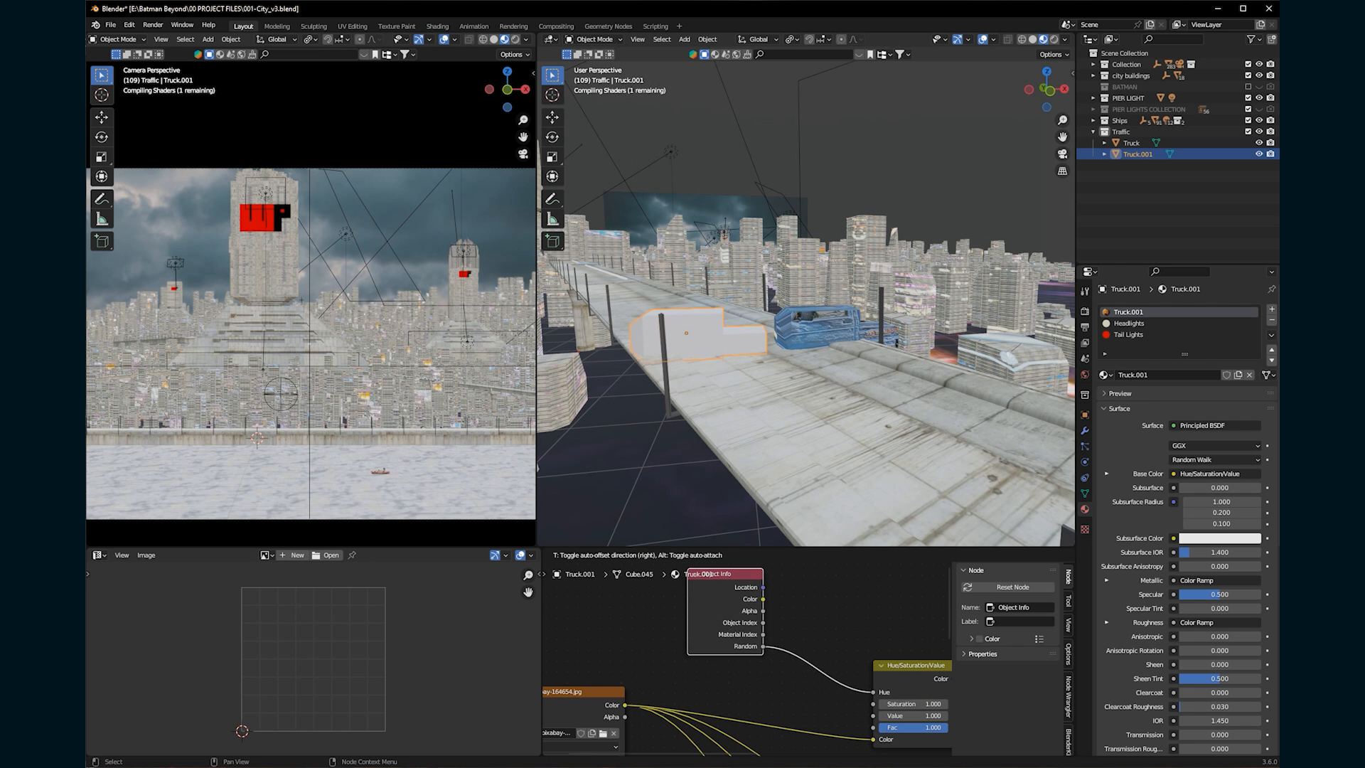
{"action": "left_click", "coordinate": [763, 579]}
Insert a Math Add node between Random and Hue, and feed its second value from a White Noise Texture.
{"action": "left_click", "coordinate": [804, 604]}
{"action": "key", "text": "shift+a"}
{"action": "left_click", "coordinate": [815, 619]}
{"action": "key", "text": "Return"}
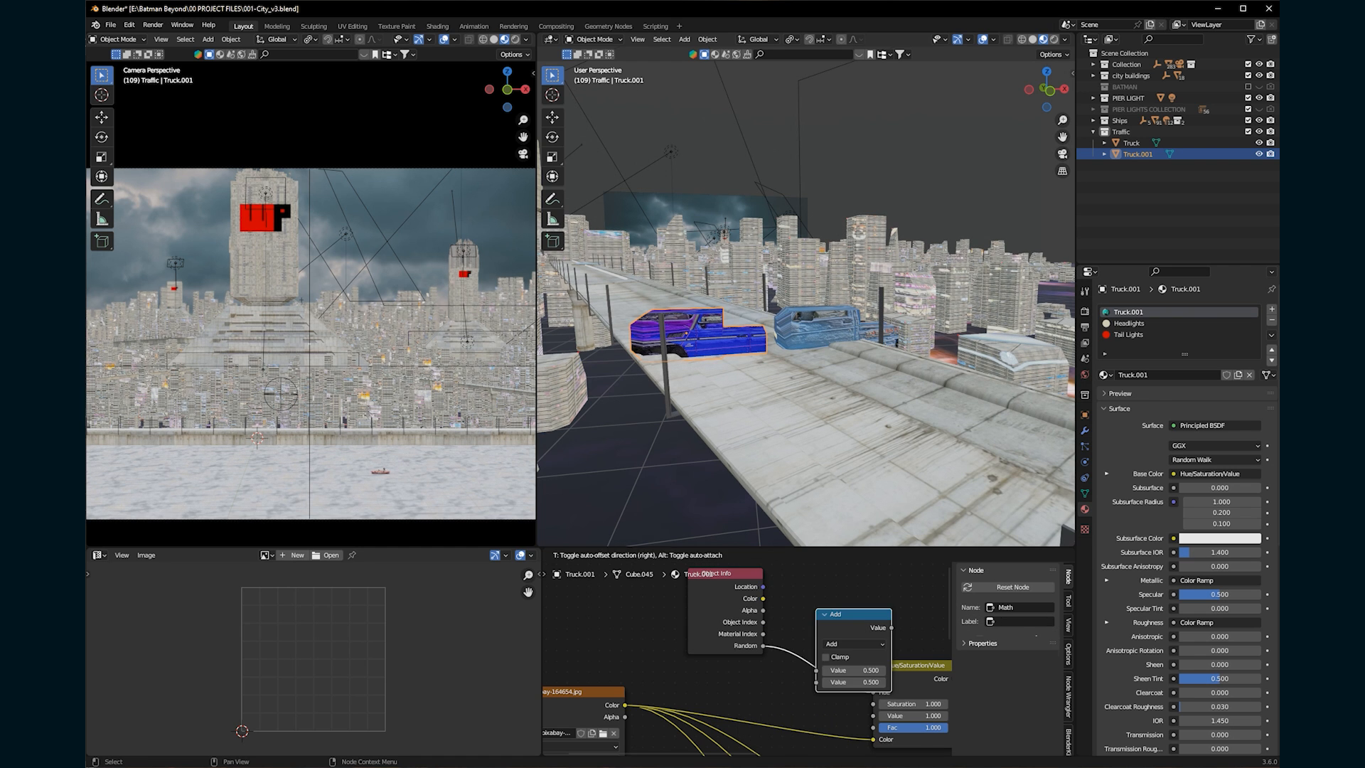
{"action": "left_click", "coordinate": [800, 620]}
{"action": "middle_click_drag", "start_coordinate": [800, 620], "coordinate": [818, 672]}
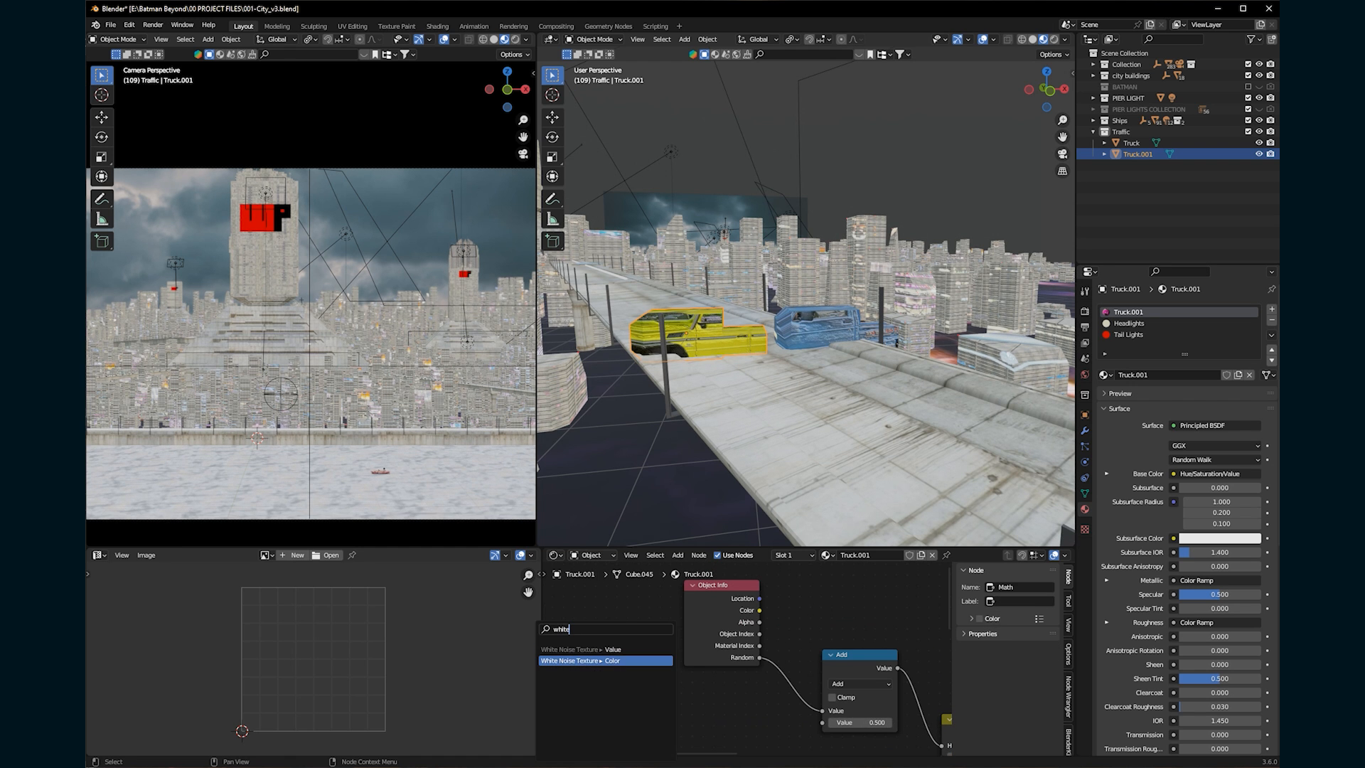
{"action": "key", "text": "Return"}
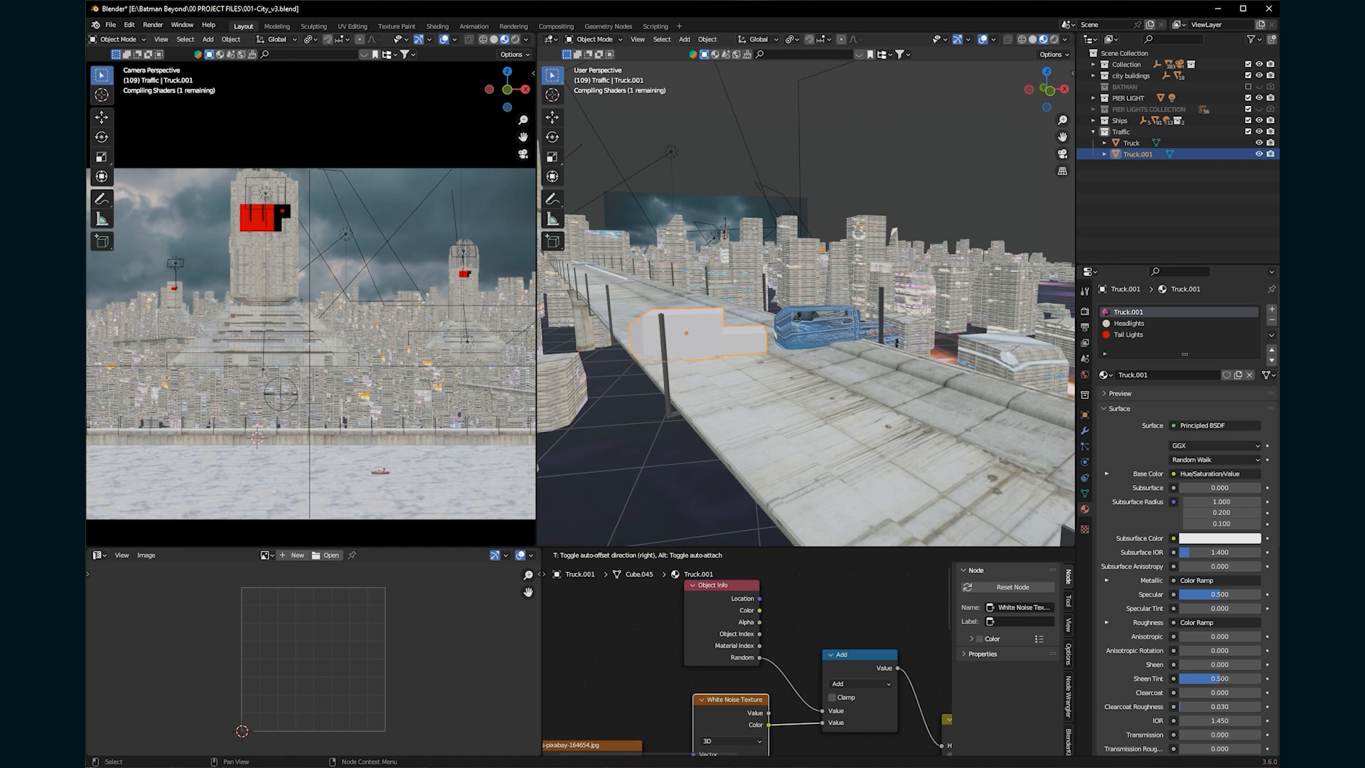
Duplicate the randomly colored truck twice along X to extend the row of vehicles.
{"action": "key", "text": "shift+d"}
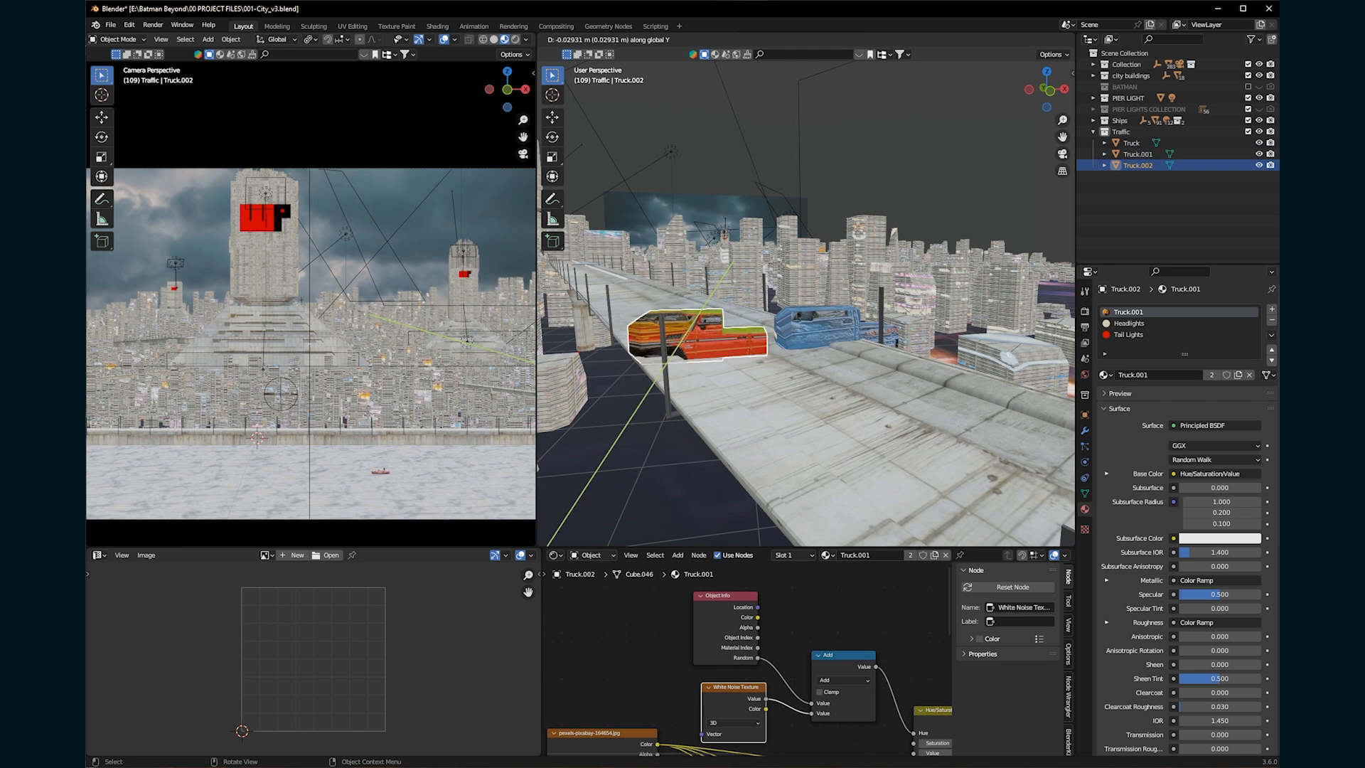
{"action": "key", "text": "x"}
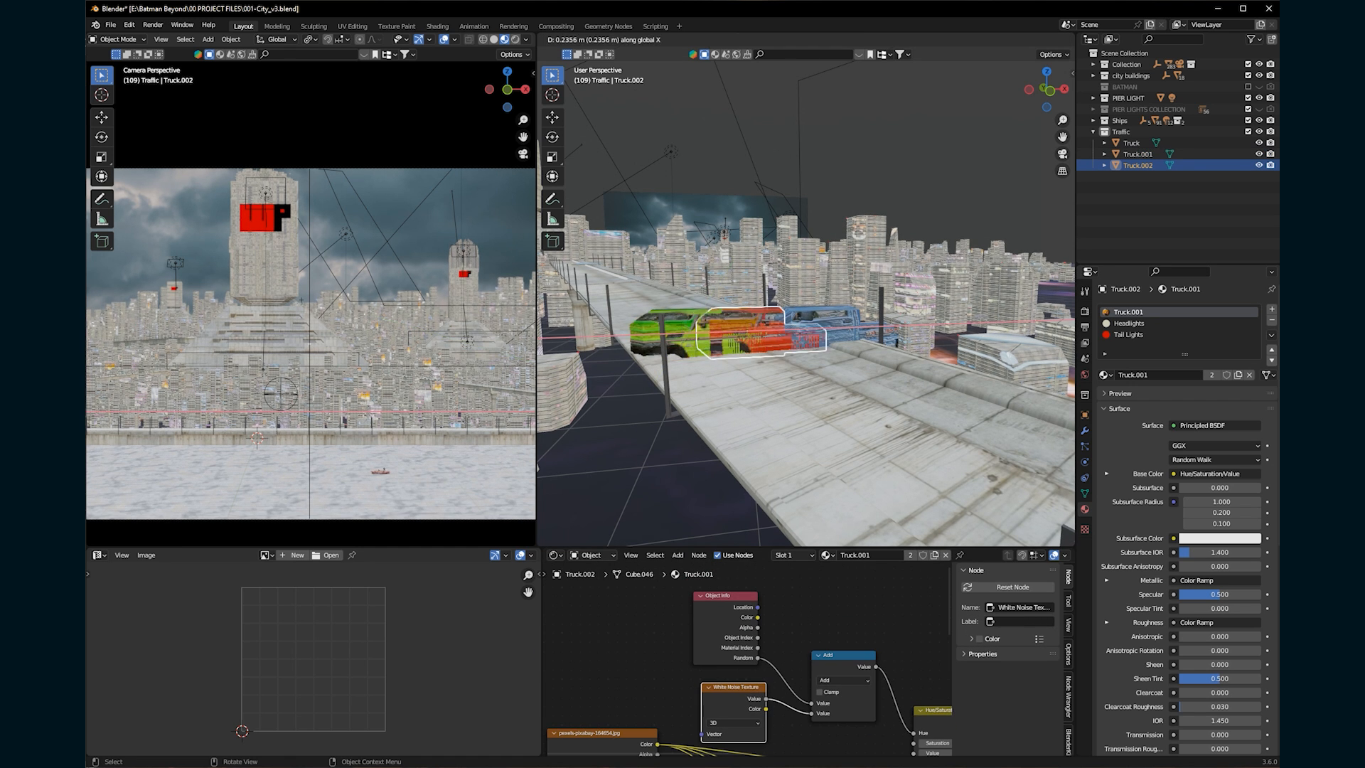
{"action": "left_click", "coordinate": [806, 304]}
{"action": "scroll", "coordinate": [807, 304], "scroll_direction": "down", "scroll_amount": 3}
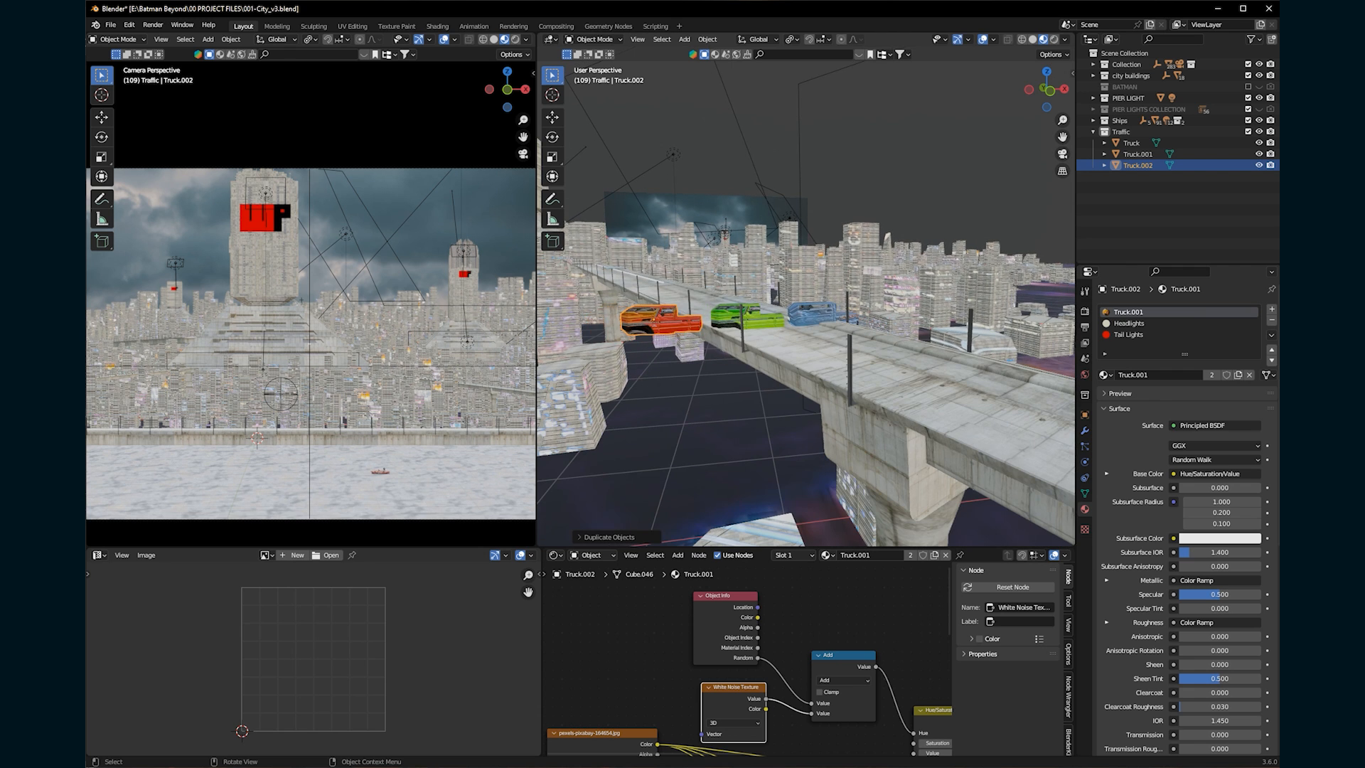
{"action": "key", "text": "shift+d"}
{"action": "key", "text": "x"}
{"action": "key", "text": "Return"}
{"action": "key", "text": "alt+a"}
Set the saturation to 0.5 in the Hue/Saturation/Value node of the duplicated trucks' material.
{"action": "left_click", "coordinate": [817, 315]}
{"action": "scroll", "coordinate": [853, 650], "scroll_direction": "down", "scroll_amount": 5}
{"action": "scroll", "coordinate": [889, 633], "scroll_direction": "up", "scroll_amount": 5}
{"action": "middle_click_drag", "start_coordinate": [803, 658], "coordinate": [776, 655]}
{"action": "left_click", "coordinate": [622, 691]}
{"action": "left_click_drag", "start_coordinate": [819, 621], "coordinate": [804, 702]}
{"action": "left_click", "coordinate": [746, 316]}
{"action": "scroll", "coordinate": [718, 676], "scroll_direction": "up", "scroll_amount": 1}
{"action": "double_click", "coordinate": [719, 683]}
{"action": "type", "text": ".5"}
{"action": "key", "text": "Return"}
Duplicate a truck at the end of the row and place the copy farther along X.
{"action": "middle_click_drag", "start_coordinate": [746, 341], "coordinate": [839, 348], "text": "shift"}
{"action": "scroll", "coordinate": [760, 327], "scroll_direction": "up", "scroll_amount": 2}
{"action": "left_click", "coordinate": [762, 324]}
{"action": "key", "text": "shift+d"}
{"action": "key", "text": "x"}
{"action": "left_click", "coordinate": [619, 352]}
{"action": "middle_click_drag", "start_coordinate": [619, 352], "coordinate": [743, 374], "text": "shift"}
Reshape the newest truck by raising the top of its bed and lowering its cab roof along Z.
{"action": "key", "text": "Tab"}
{"action": "left_click", "coordinate": [755, 364]}
{"action": "key", "text": "g"}
{"action": "key", "text": "z"}
{"action": "left_click", "coordinate": [757, 324]}
{"action": "middle_click_drag", "start_coordinate": [758, 323], "coordinate": [824, 334]}
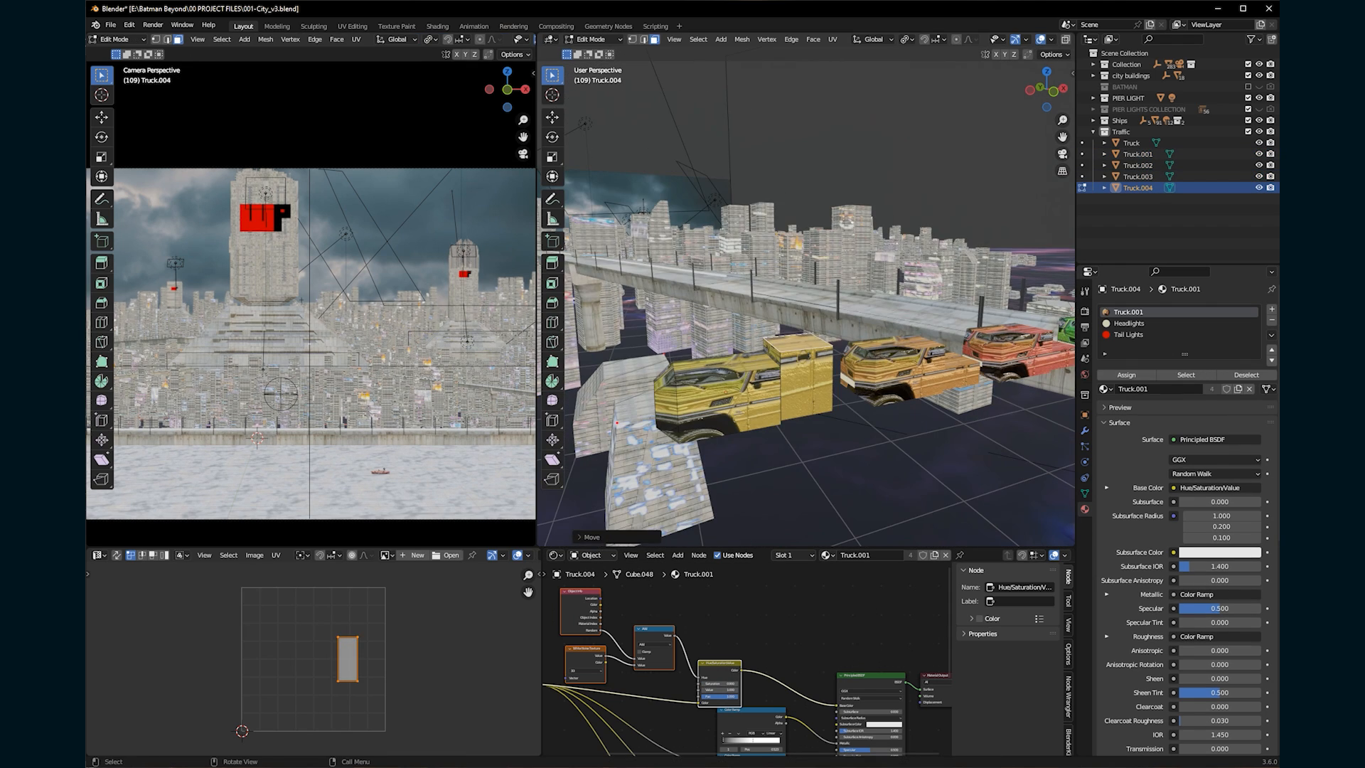
{"action": "left_click", "coordinate": [731, 365]}
{"action": "key", "text": "g"}
{"action": "key", "text": "z"}
{"action": "left_click", "coordinate": [732, 377]}
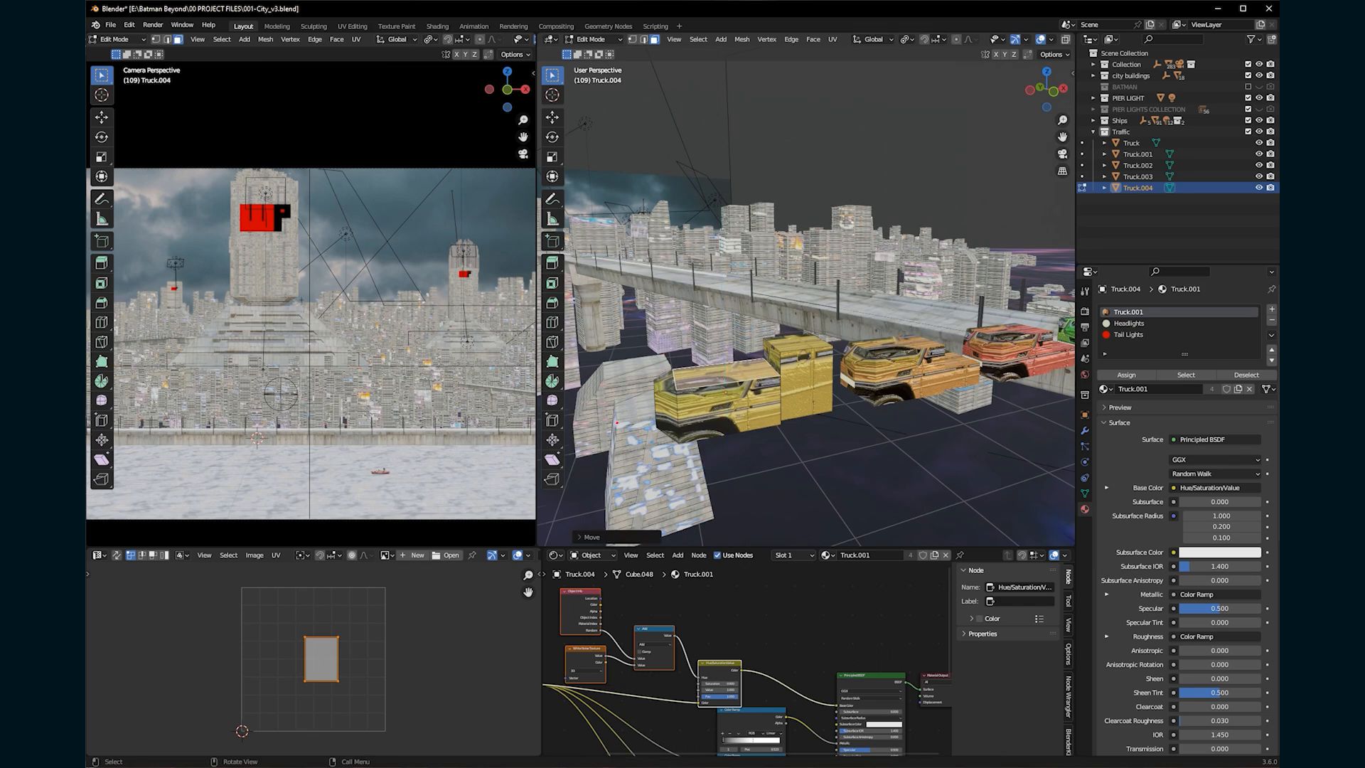
{"action": "scroll", "coordinate": [753, 362], "scroll_direction": "down", "scroll_amount": 1}
{"action": "key", "text": "Tab"}
Keyframe the location, rotation and scale of all six trucks at frame 109.
{"action": "middle_click_drag", "start_coordinate": [768, 359], "coordinate": [733, 352]}
{"action": "scroll", "coordinate": [739, 356], "scroll_direction": "down", "scroll_amount": 2}
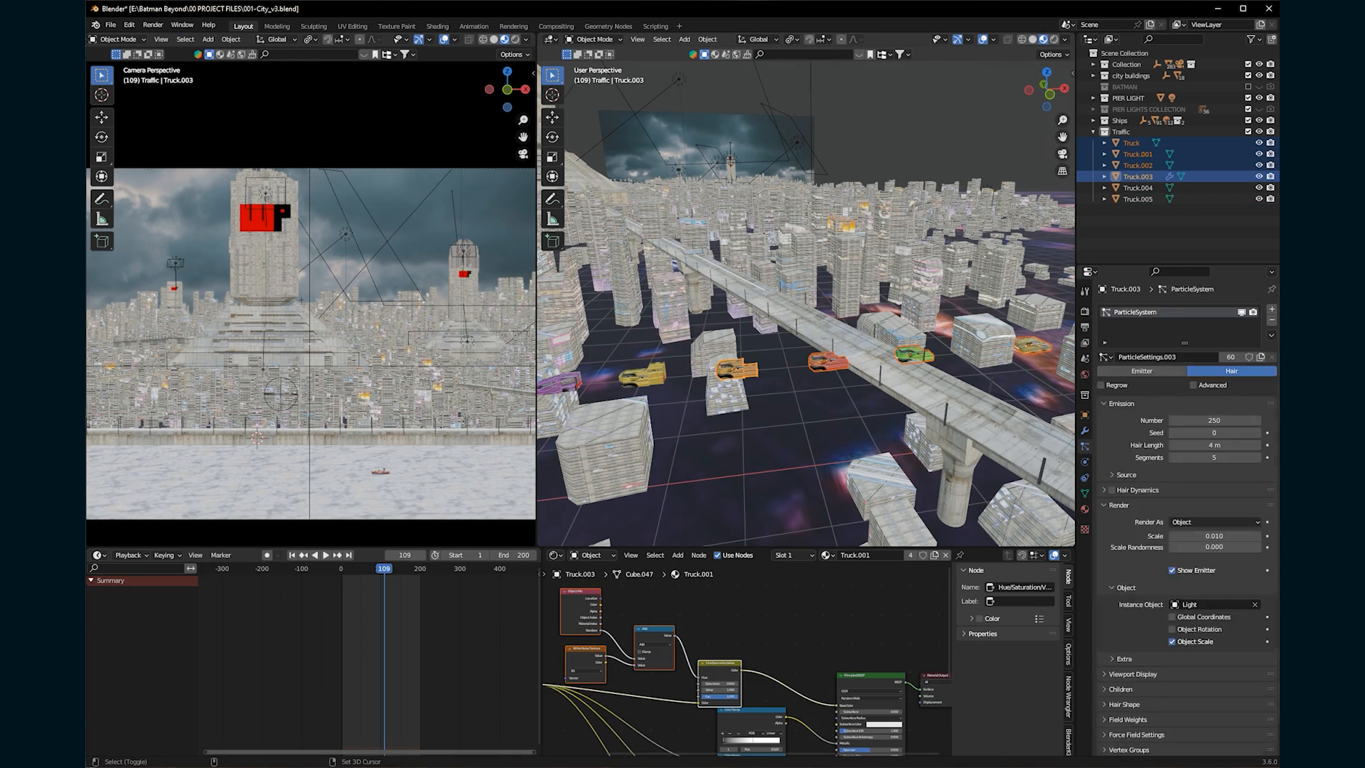
{"action": "key", "text": "i"}
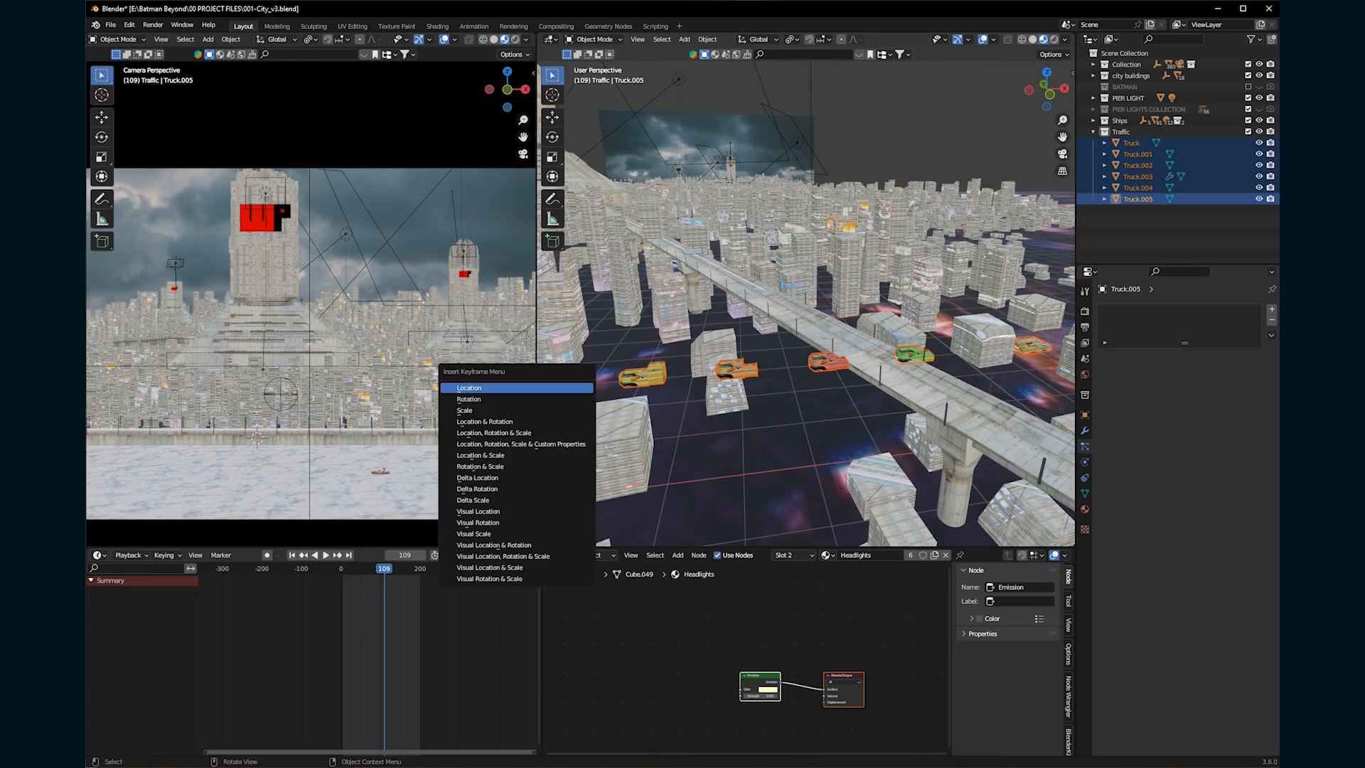
{"action": "left_click", "coordinate": [555, 433]}
At frame 196, move all six trucks along X and keyframe their new position.
{"action": "left_click", "coordinate": [419, 568]}
{"action": "scroll", "coordinate": [810, 334], "scroll_direction": "down", "scroll_amount": 4}
{"action": "key", "text": "g"}
{"action": "key", "text": "x"}
{"action": "left_click", "coordinate": [654, 342]}
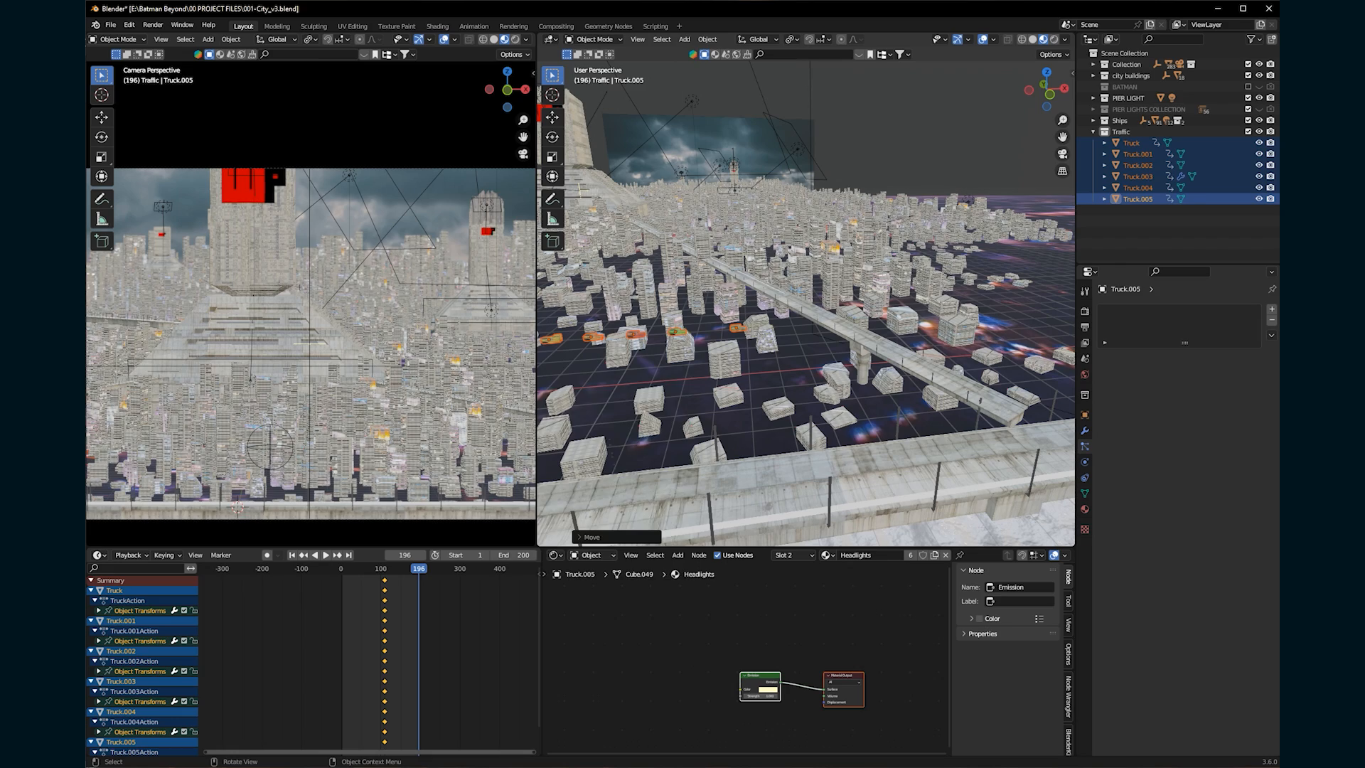
{"action": "key", "text": "i"}
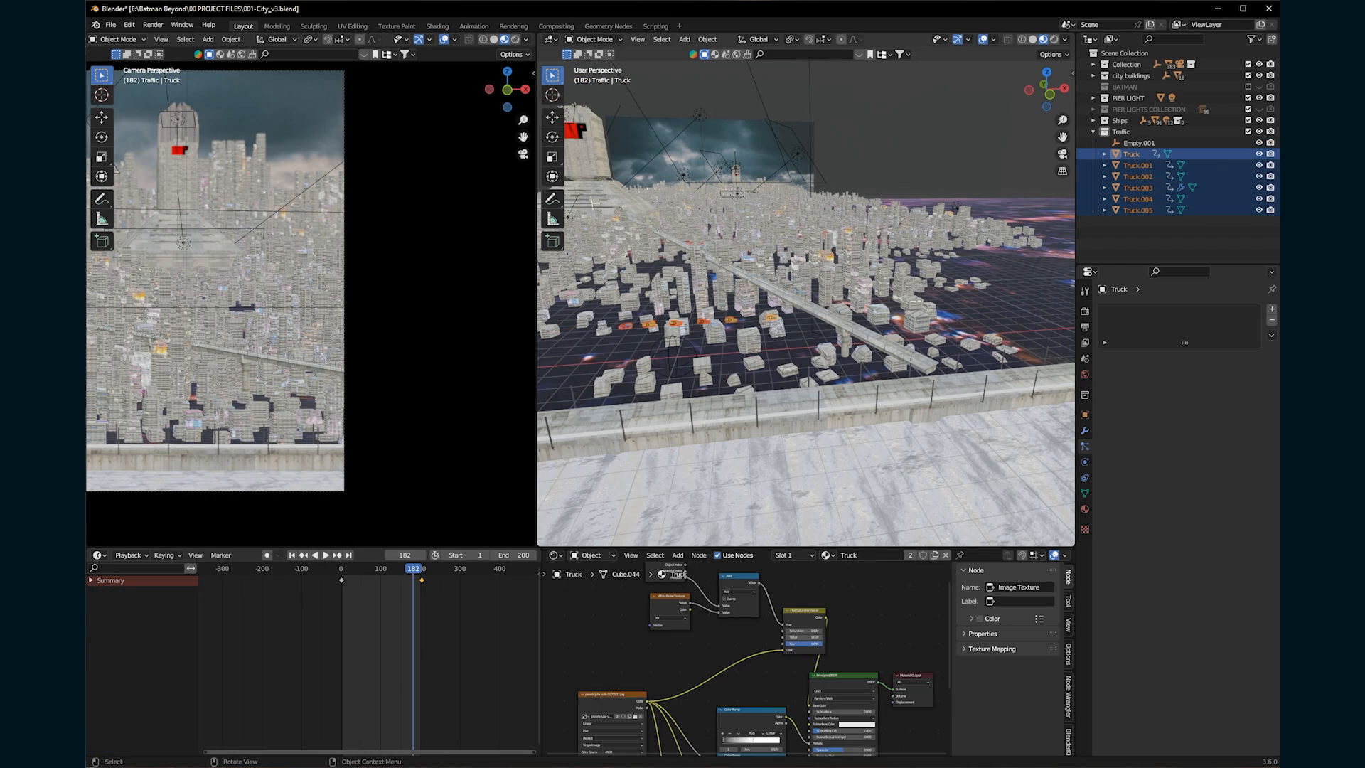
{"action": "left_click", "coordinate": [583, 338]}
{"action": "scroll", "coordinate": [803, 334], "scroll_direction": "down", "scroll_amount": 4}
{"action": "middle_click_drag", "start_coordinate": [803, 313], "coordinate": [804, 398]}
{"action": "key", "text": "KP_1"}
{"action": "scroll", "coordinate": [803, 334], "scroll_direction": "up", "scroll_amount": 4}
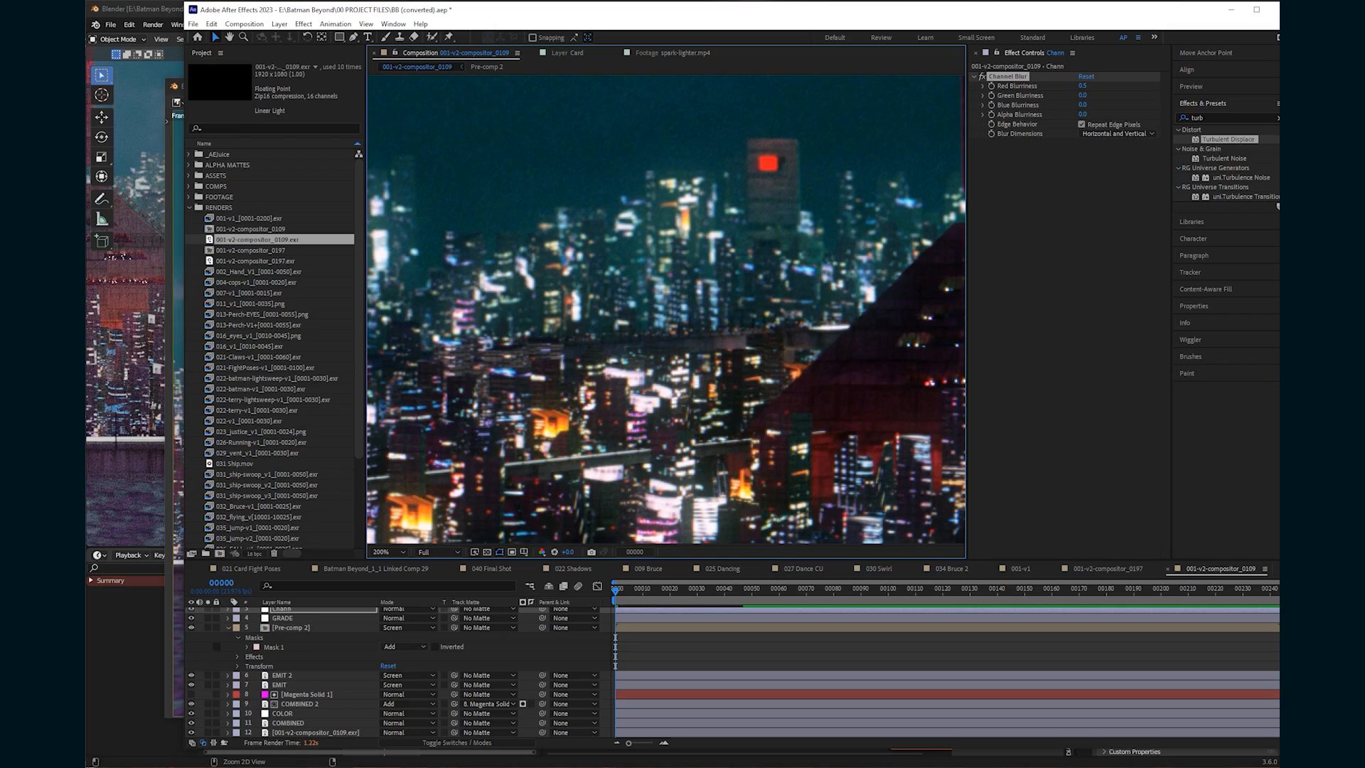
Switch to After Effects and examine the central tower in the 001-v2-compositor_0109 composition.
{"action": "left_click_drag", "start_coordinate": [949, 329], "coordinate": [742, 384]}
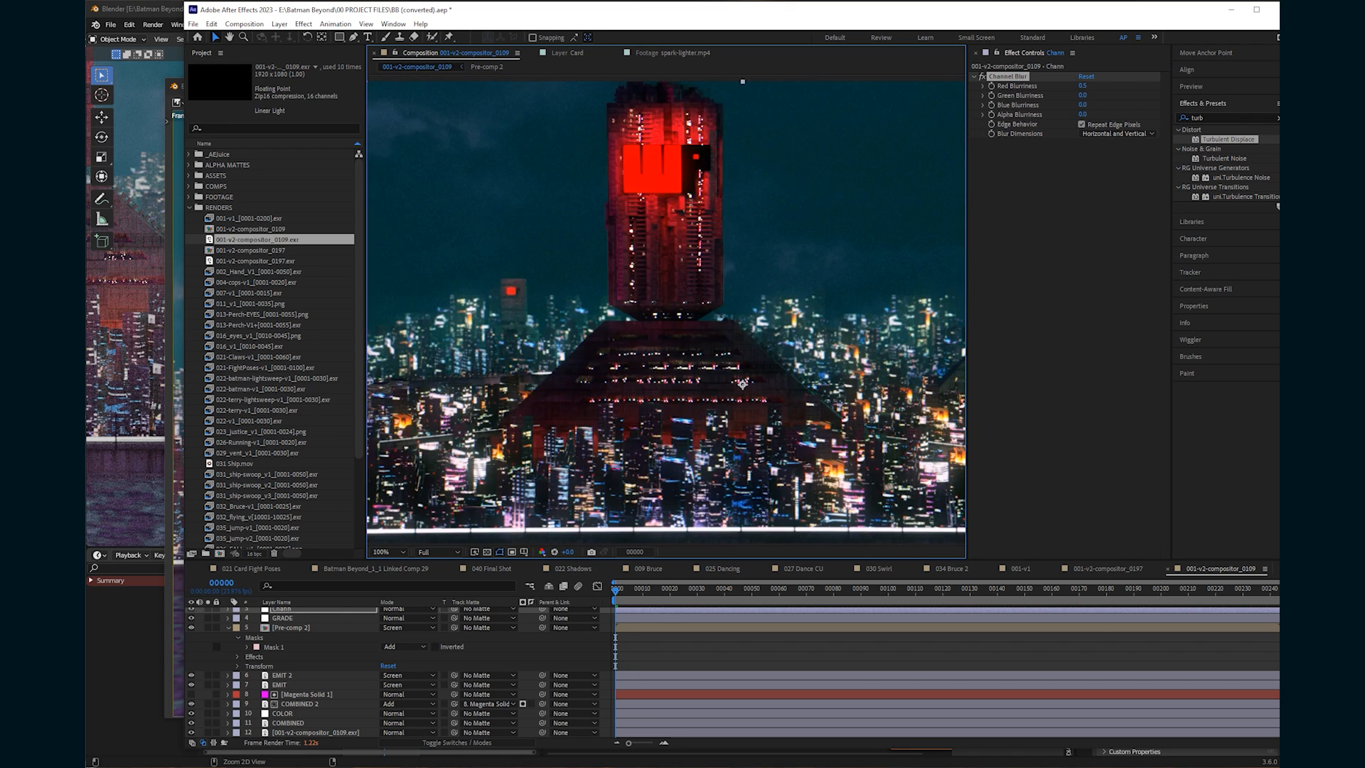
Save the After Effects project, switch to Blender and save the 001-City_v3 file.
{"action": "key", "text": "ctrl+s"}
{"action": "key", "text": "alt+Tab"}
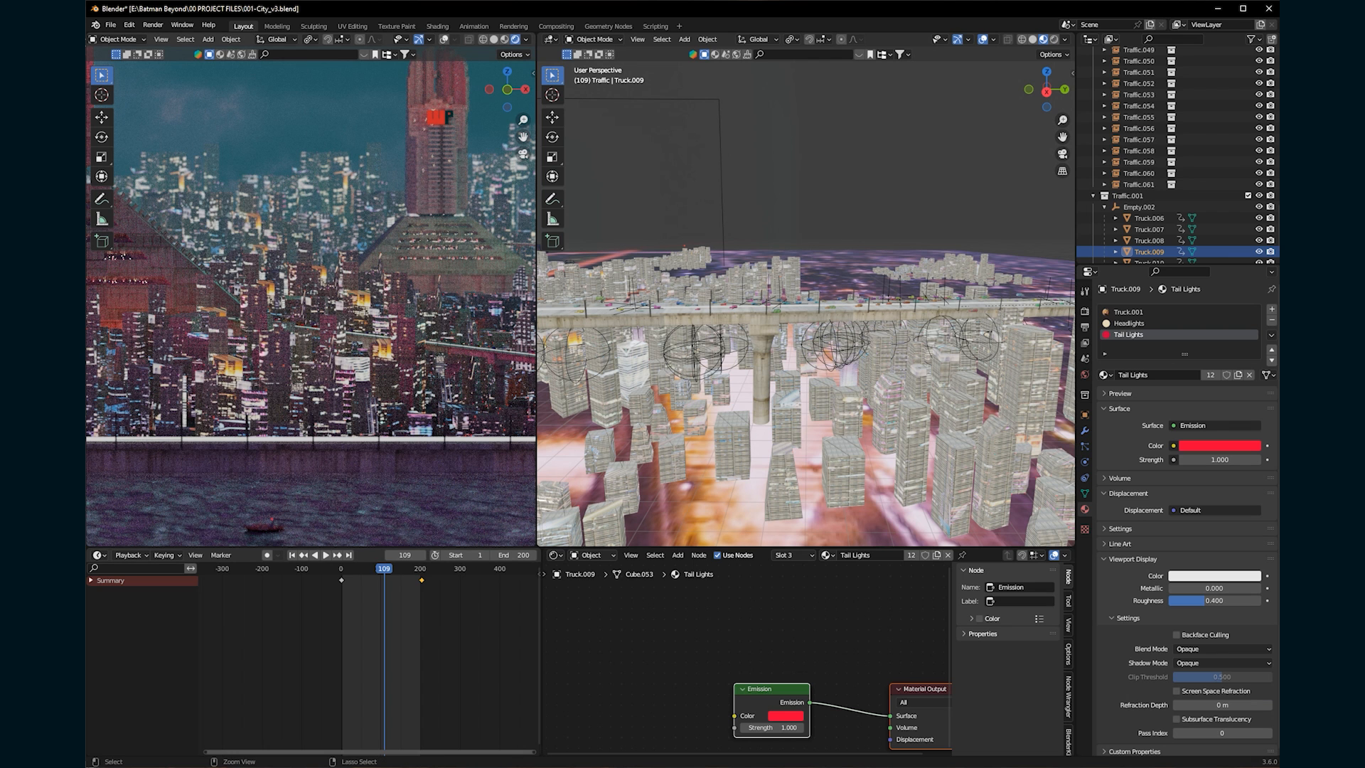
{"action": "key", "text": "ctrl+s"}
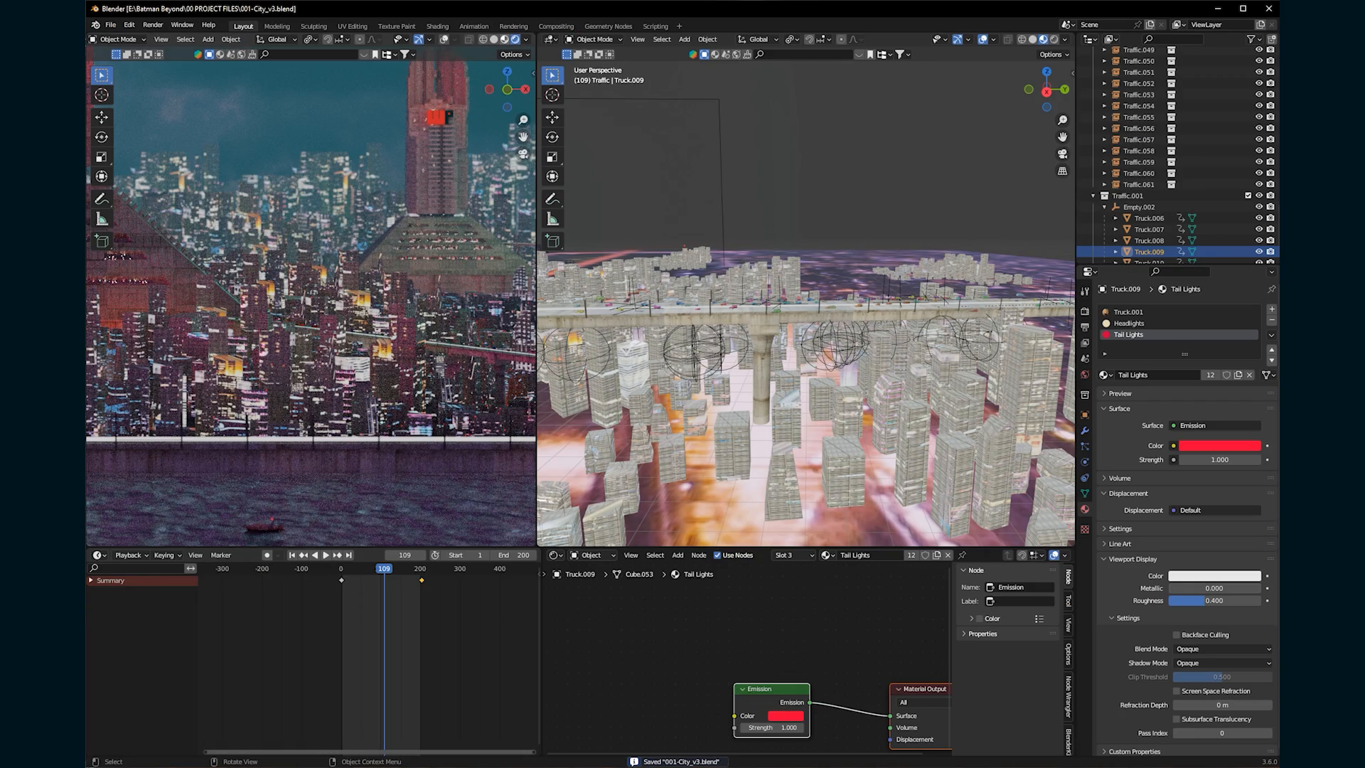
Collapse the Traffic.001 collection and create a new collection named "Foreground slums" in the scene.
{"action": "scroll", "coordinate": [311, 296], "scroll_direction": "down", "scroll_amount": 6}
{"action": "middle_click_drag", "start_coordinate": [311, 297], "coordinate": [350, 303], "text": "shift"}
{"action": "scroll", "coordinate": [806, 306], "scroll_direction": "down", "scroll_amount": 8}
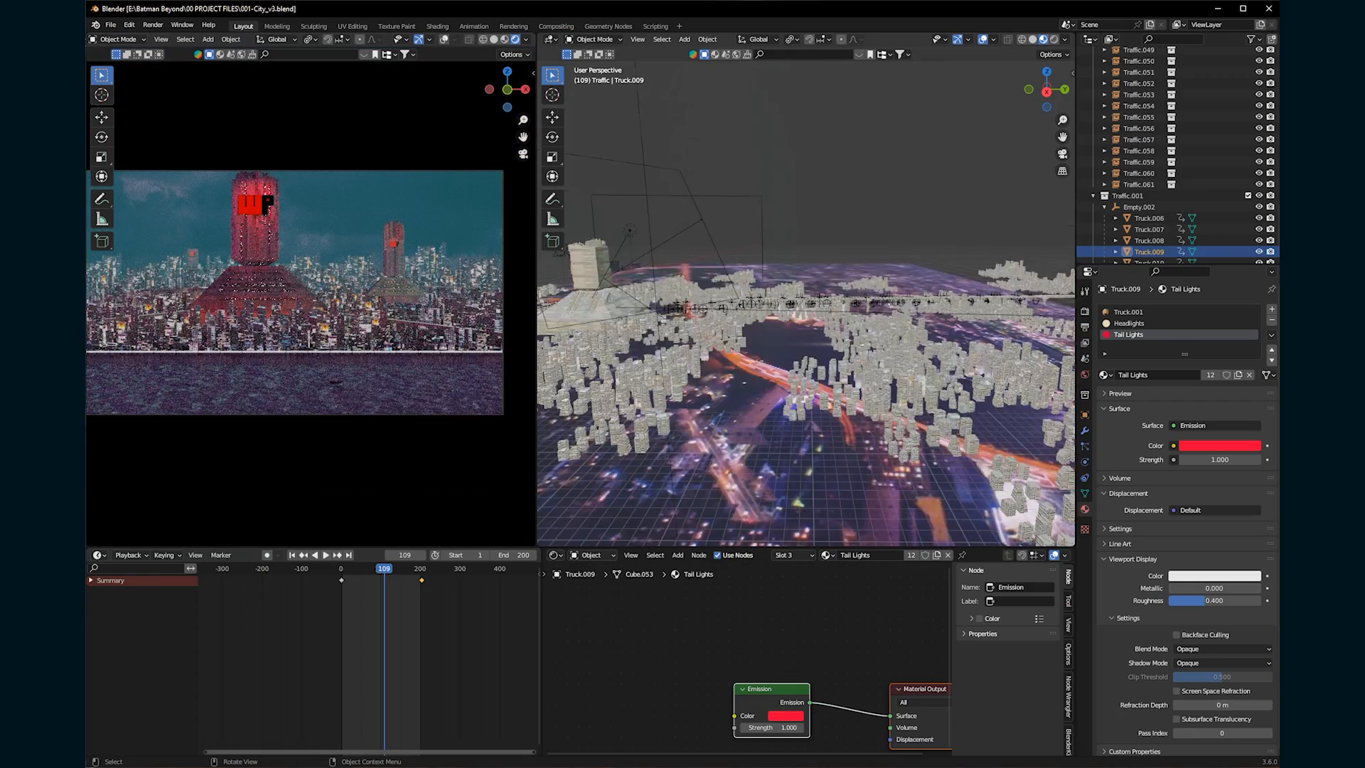
{"action": "scroll", "coordinate": [806, 306], "scroll_direction": "down", "scroll_amount": 8}
{"action": "middle_click_drag", "start_coordinate": [807, 306], "coordinate": [931, 333]}
{"action": "scroll", "coordinate": [1124, 184], "scroll_direction": "up", "scroll_amount": 20}
{"action": "left_click", "coordinate": [1094, 132]}
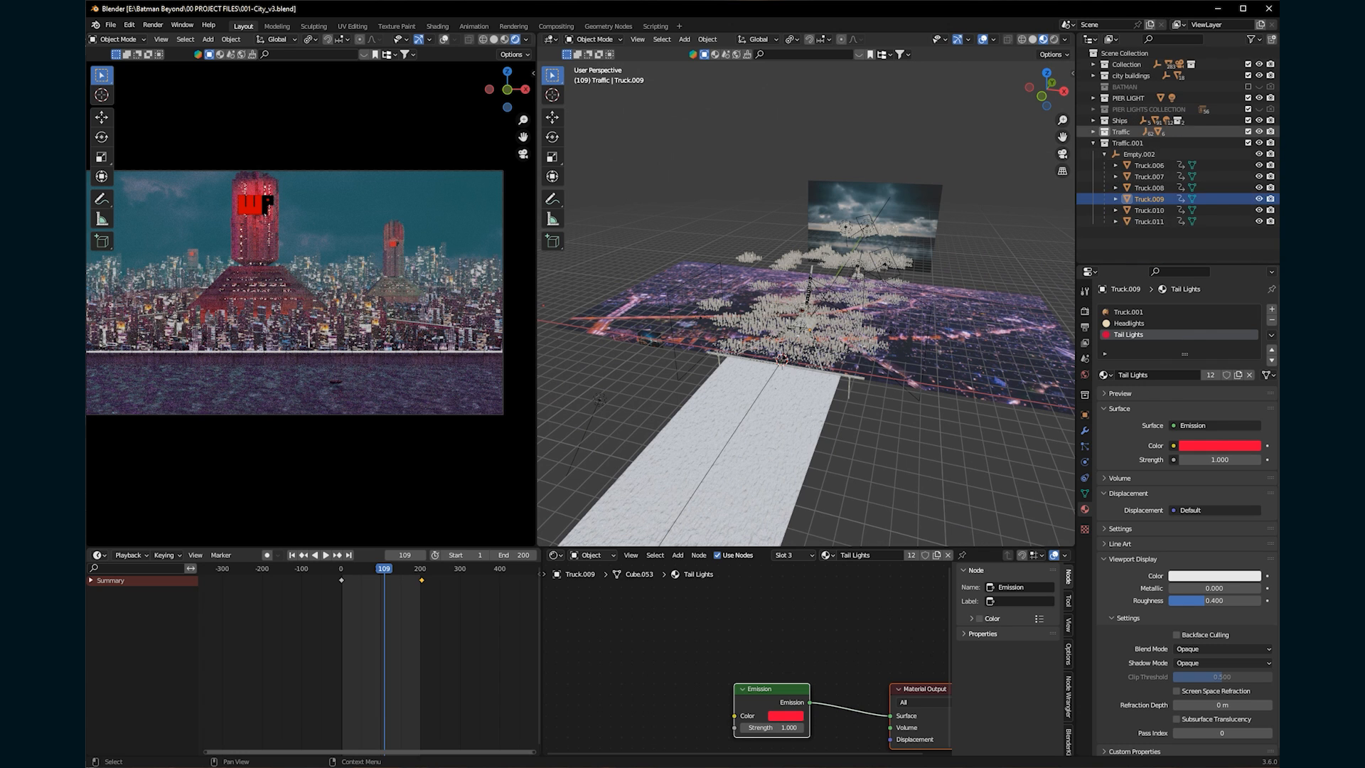
{"action": "left_click", "coordinate": [1094, 143]}
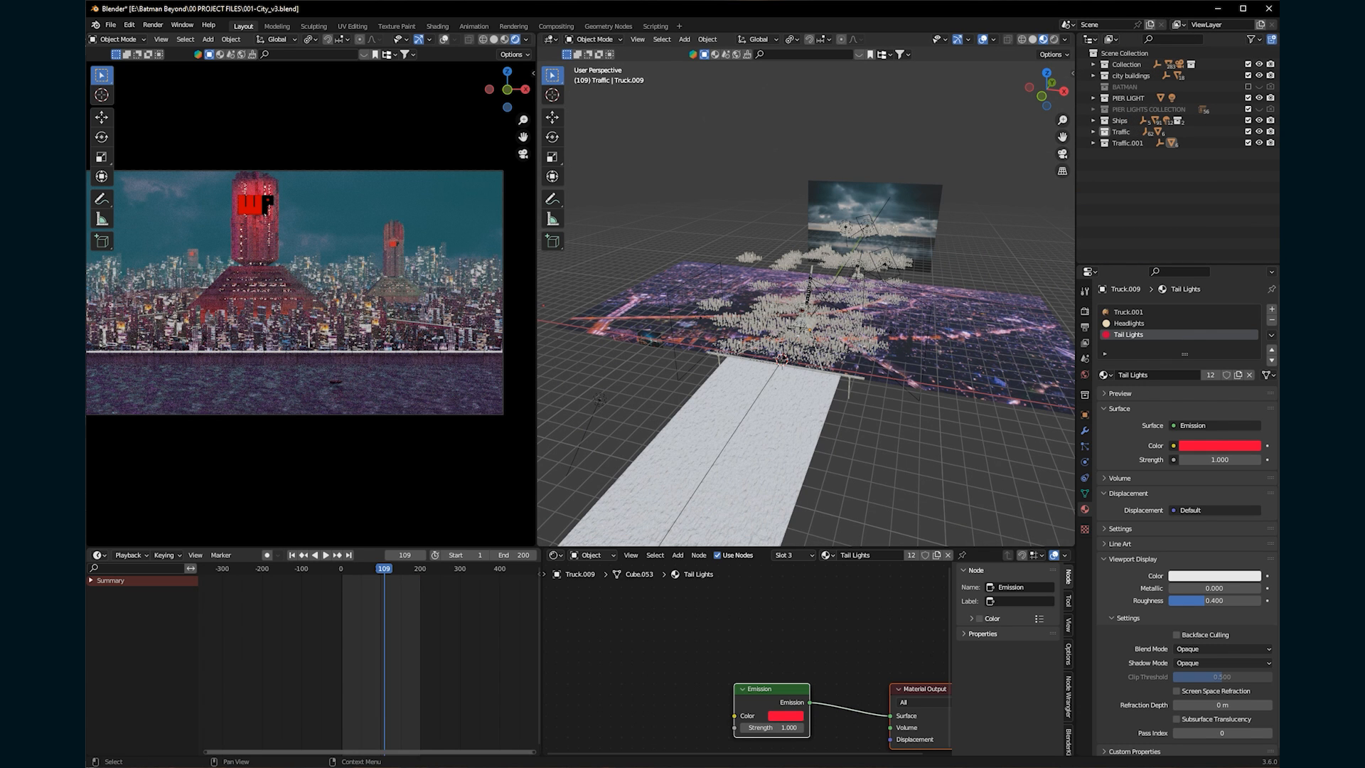
{"action": "left_click", "coordinate": [1272, 39]}
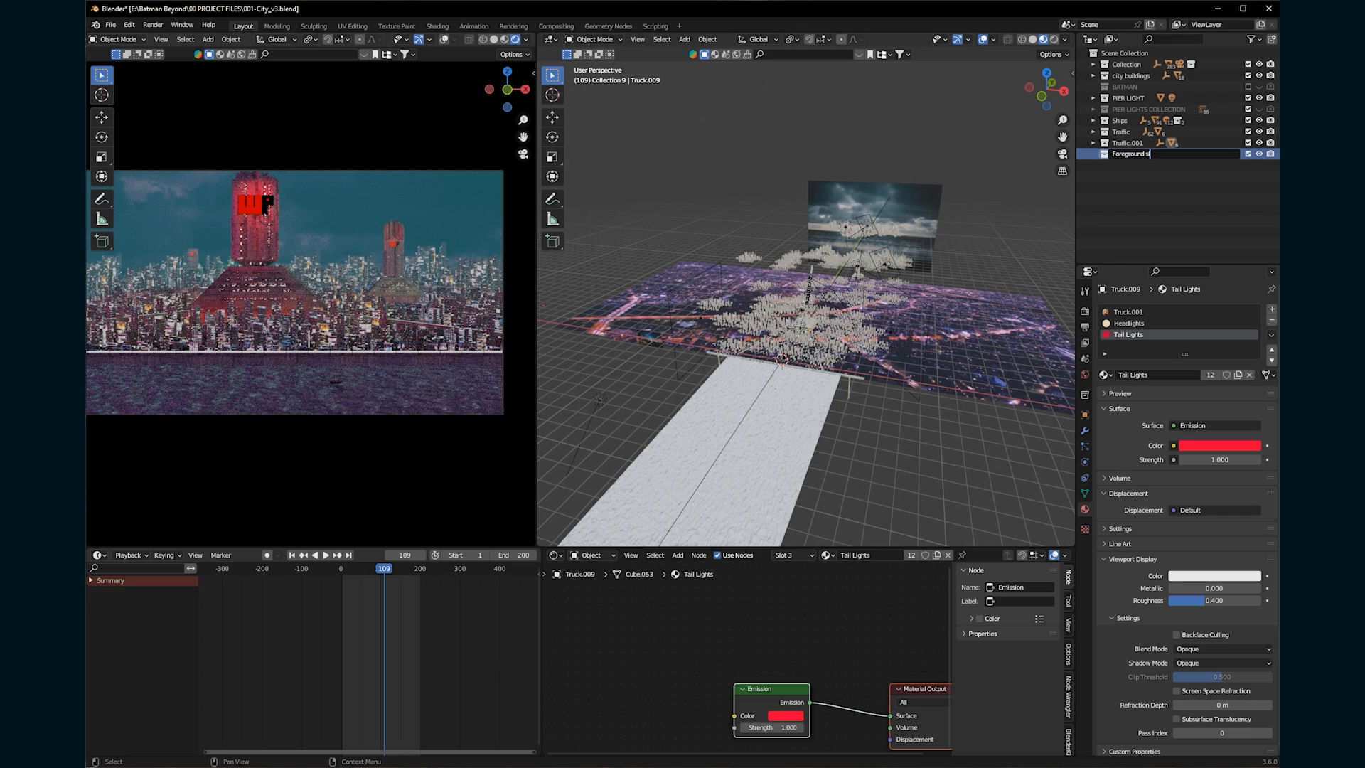
Add a plane to the Foreground slums collection and scale it into a long, narrow strip.
{"action": "key", "text": "shift+a"}
{"action": "mouse_move", "coordinate": [797, 140]}
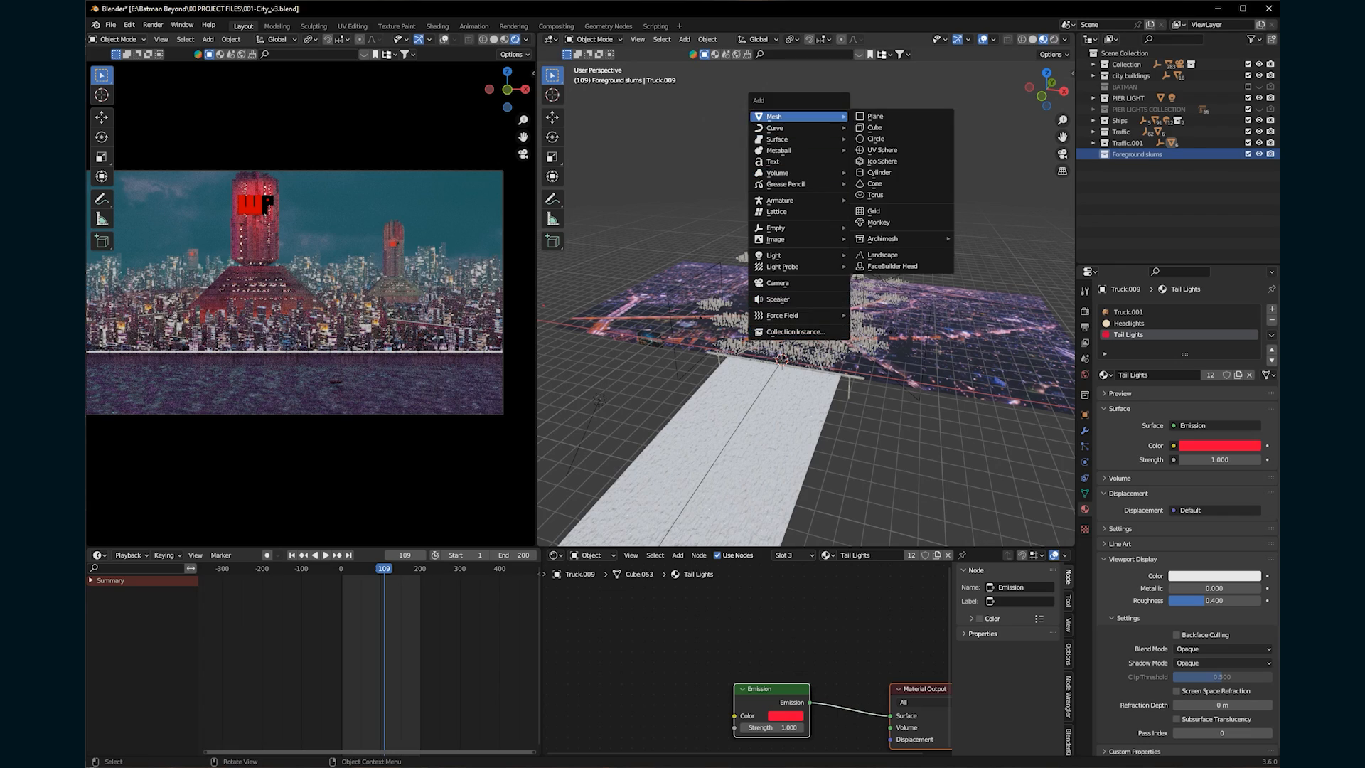
{"action": "left_click", "coordinate": [896, 116]}
{"action": "key", "text": "s"}
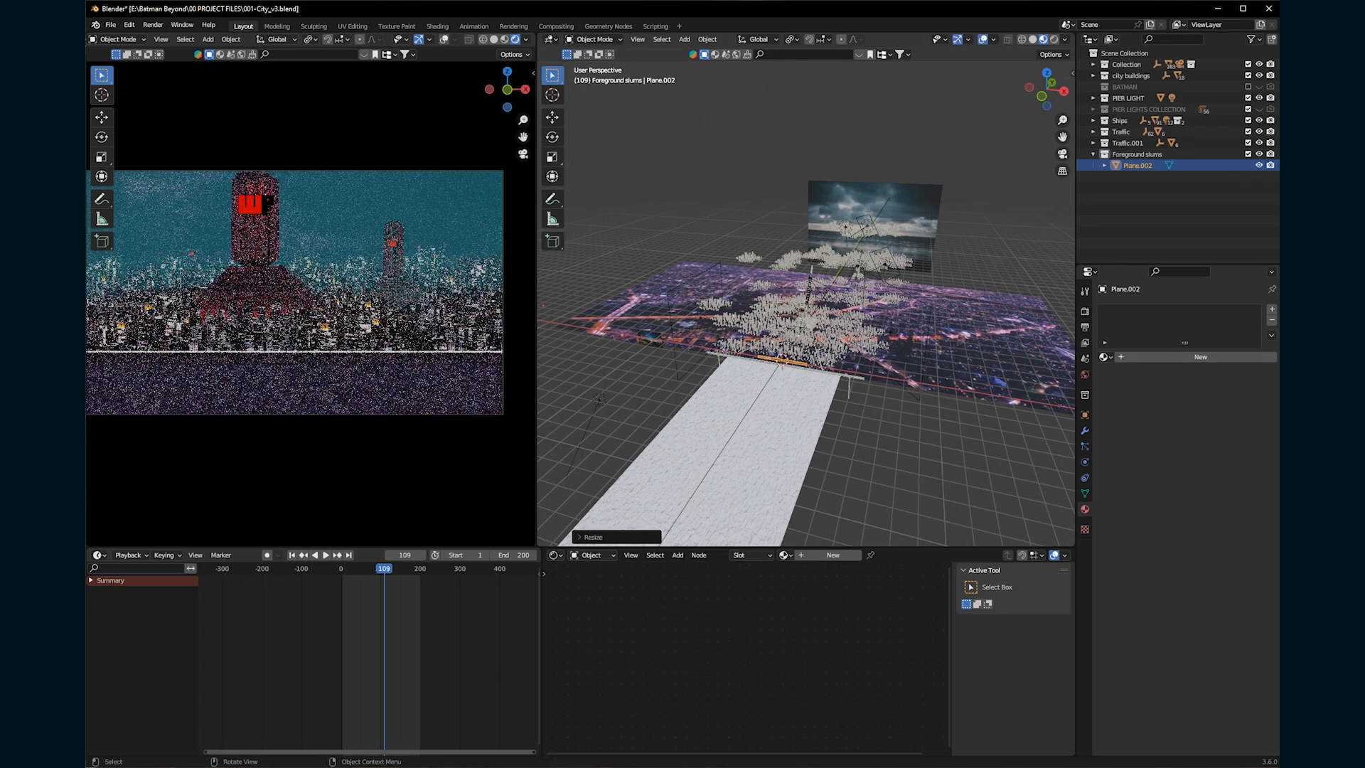
{"action": "key", "text": "Return"}
Move the strip plane over the water in front of the seawall and lower it along Z.
{"action": "key", "text": "KP_7"}
{"action": "scroll", "coordinate": [824, 433], "scroll_direction": "up", "scroll_amount": 8}
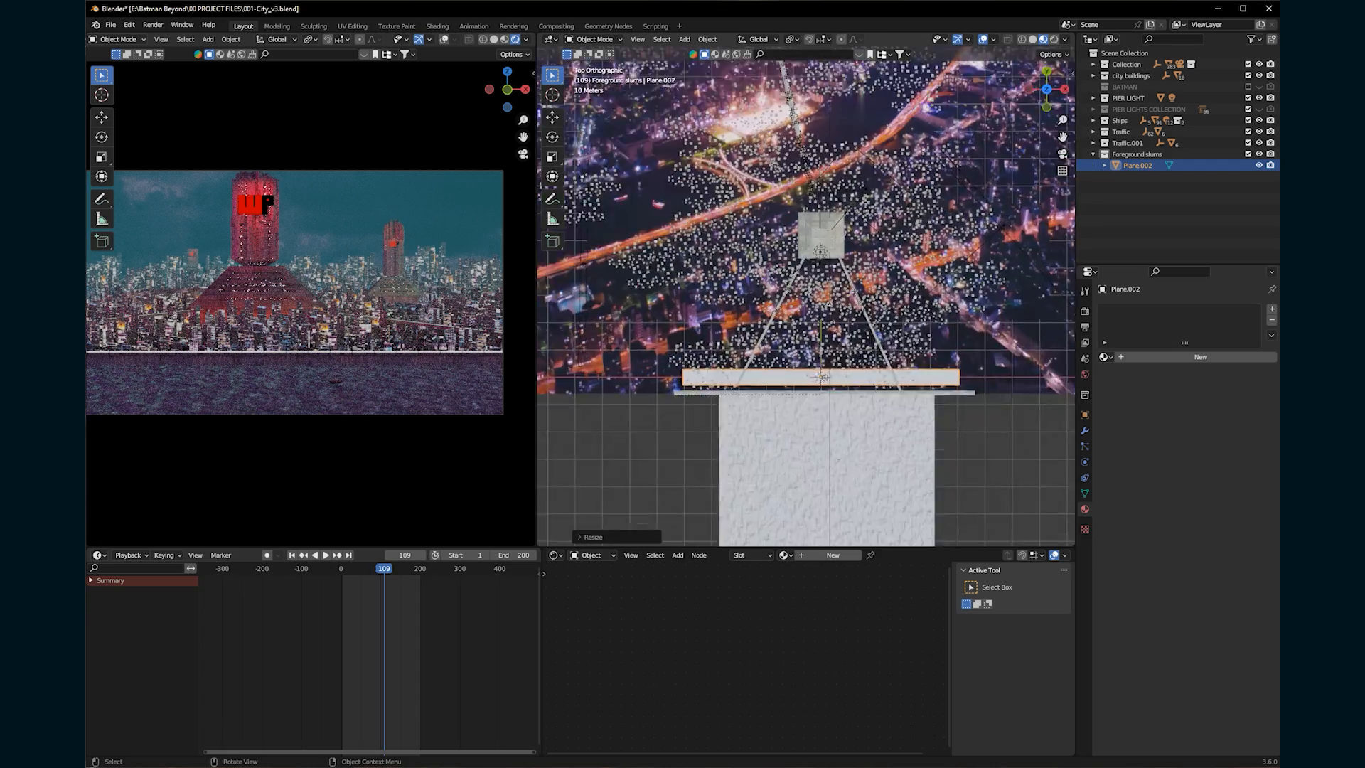
{"action": "key", "text": "g"}
{"action": "left_click", "coordinate": [804, 433]}
{"action": "middle_click_drag", "start_coordinate": [804, 434], "coordinate": [885, 277]}
{"action": "scroll", "coordinate": [885, 278], "scroll_direction": "up", "scroll_amount": 3}
{"action": "middle_click_drag", "start_coordinate": [796, 298], "coordinate": [888, 398], "text": "shift"}
{"action": "key", "text": "g"}
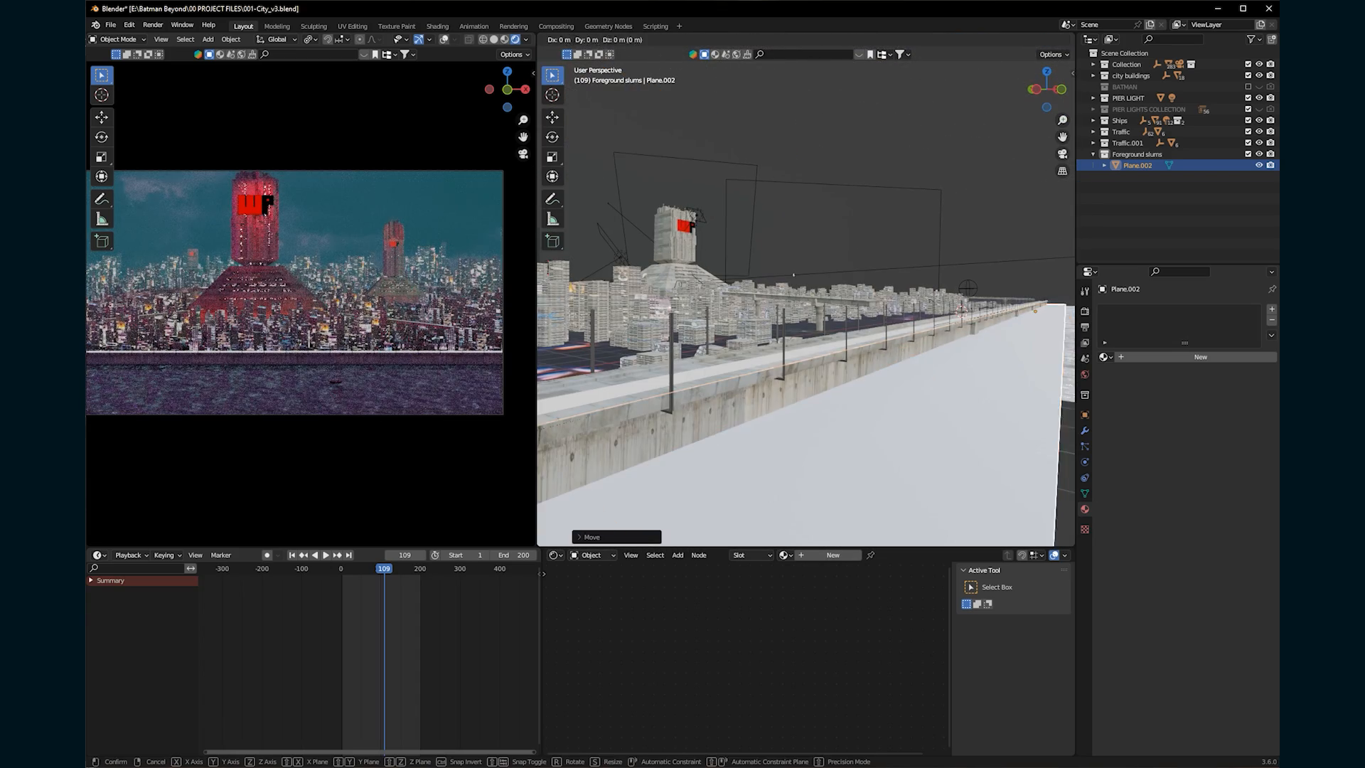
{"action": "key", "text": "z"}
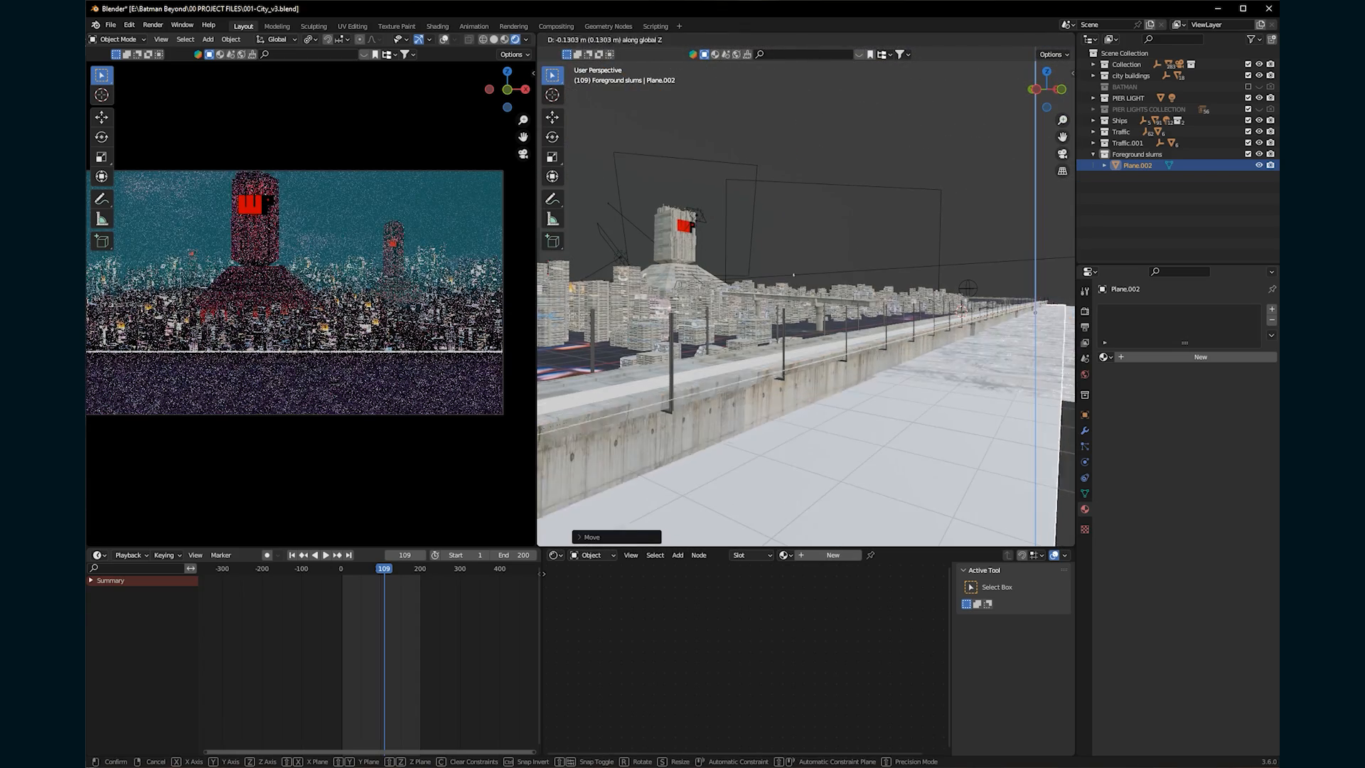
{"action": "left_click", "coordinate": [792, 280]}
Divide the foreground strip with evenly spaced loop cuts across its length.
{"action": "middle_click_drag", "start_coordinate": [755, 480], "coordinate": [686, 509]}
{"action": "scroll", "coordinate": [806, 398], "scroll_direction": "down", "scroll_amount": 3}
{"action": "middle_click_drag", "start_coordinate": [806, 398], "coordinate": [814, 420]}
{"action": "key", "text": "Tab"}
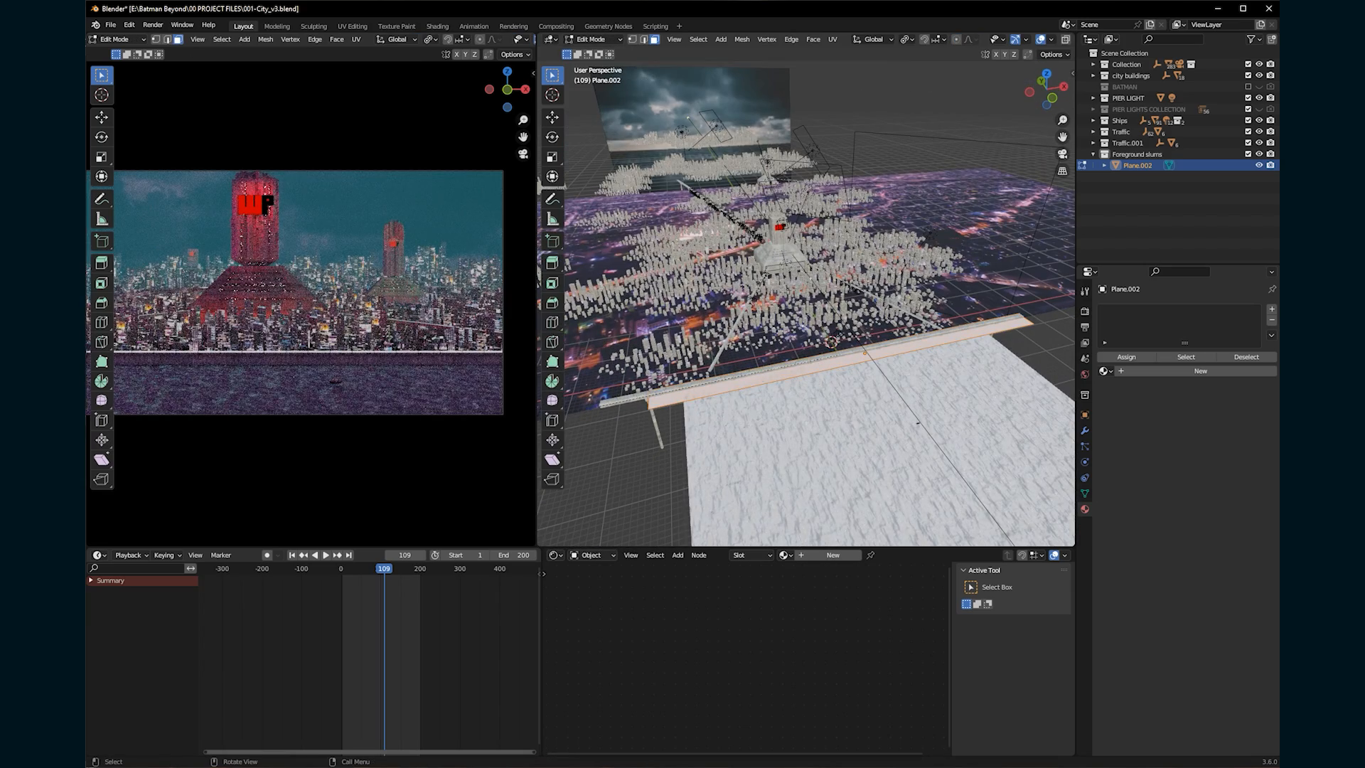
{"action": "left_click", "coordinate": [552, 322]}
{"action": "left_click", "coordinate": [609, 536]}
{"action": "left_click_drag", "start_coordinate": [681, 435], "coordinate": [713, 435]}
{"action": "key", "text": "Tab"}
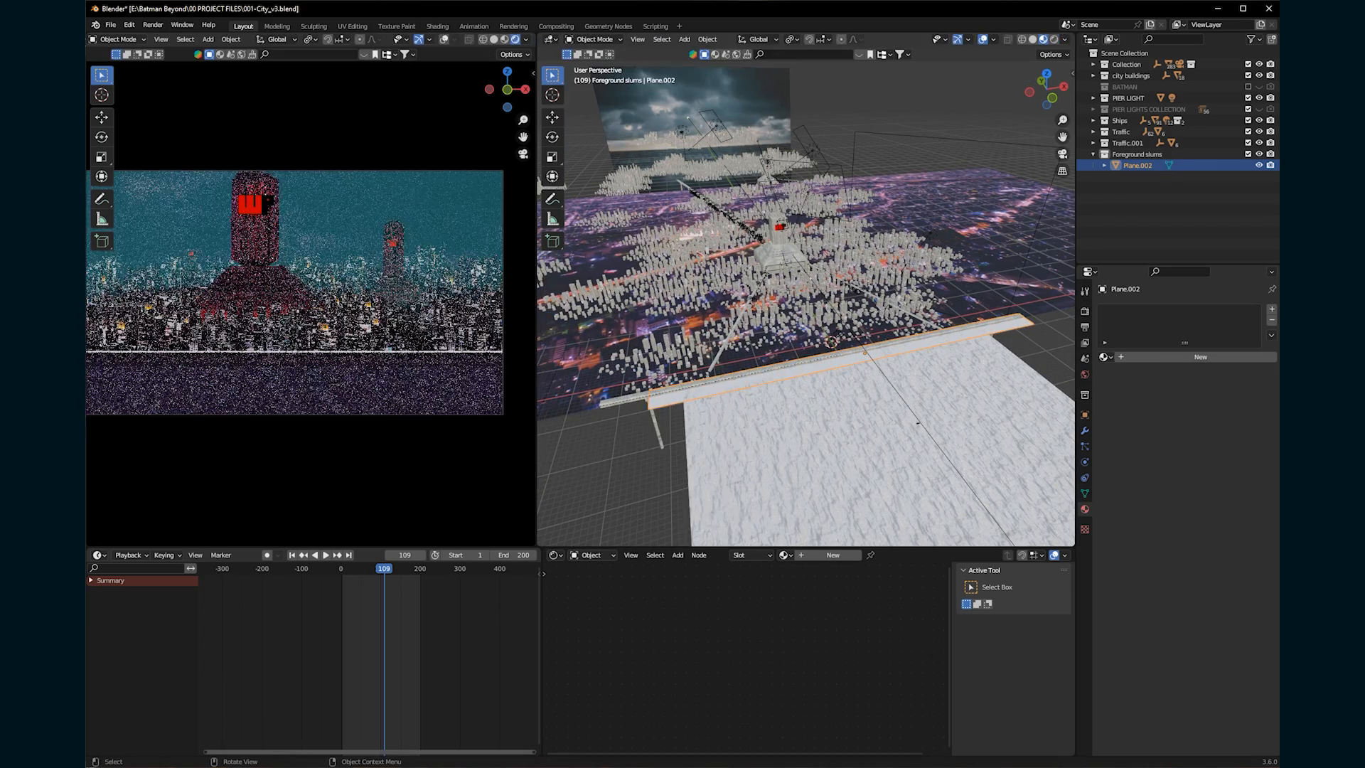
Create a collection named "Slum Buildings" and save the file.
{"action": "left_click", "coordinate": [1271, 39]}
{"action": "left_click", "coordinate": [1132, 177]}
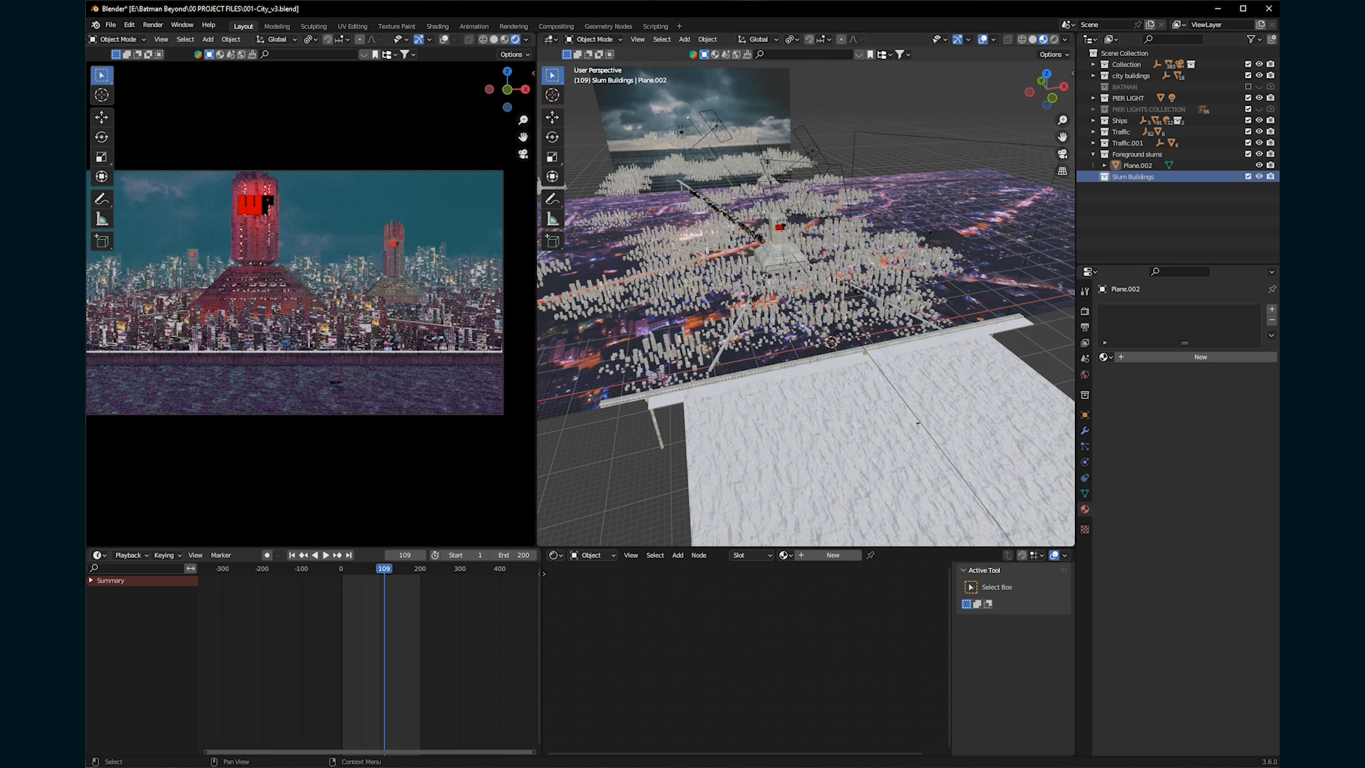
{"action": "key", "text": "ctrl+s"}
Append the Homes collection with its five house models into the Slum Buildings collection.
{"action": "left_click", "coordinate": [111, 24]}
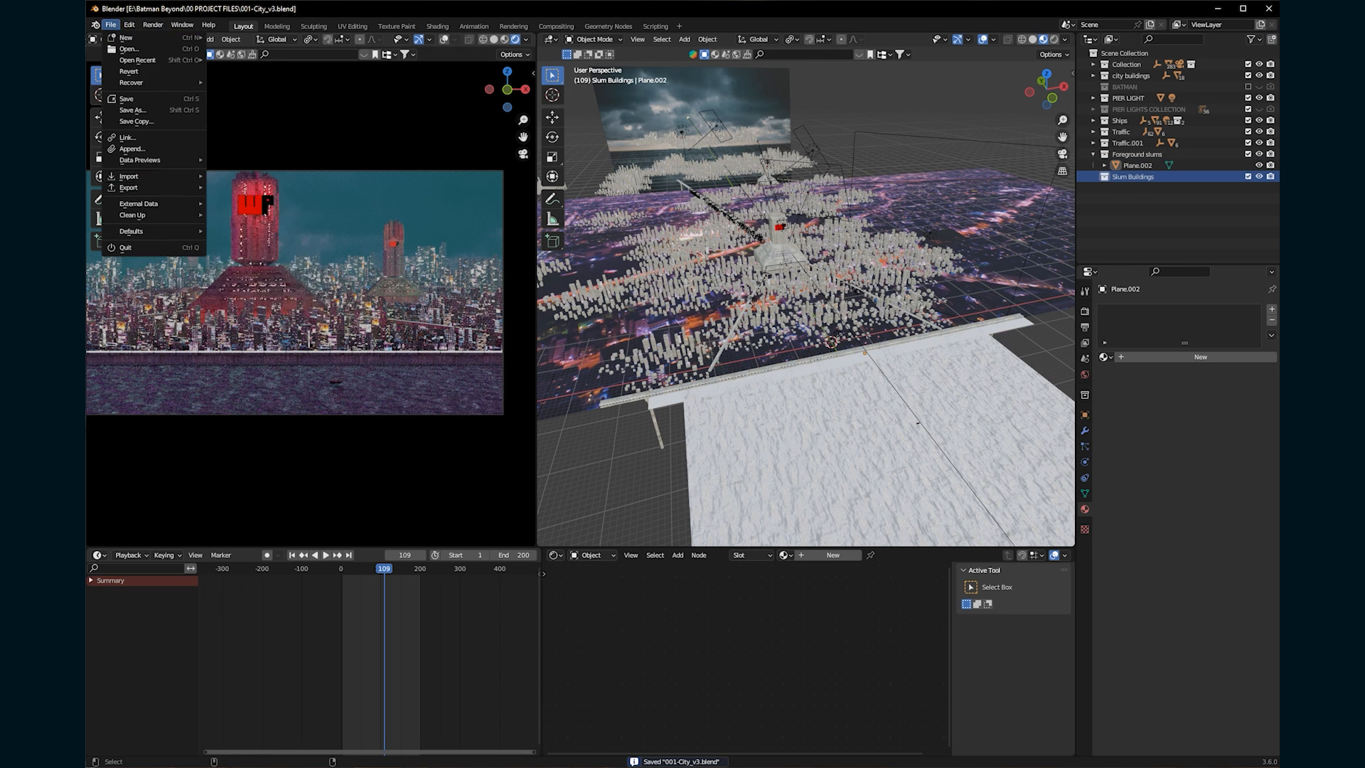
{"action": "left_click", "coordinate": [128, 149]}
{"action": "left_click", "coordinate": [498, 262]}
{"action": "left_click", "coordinate": [923, 553]}
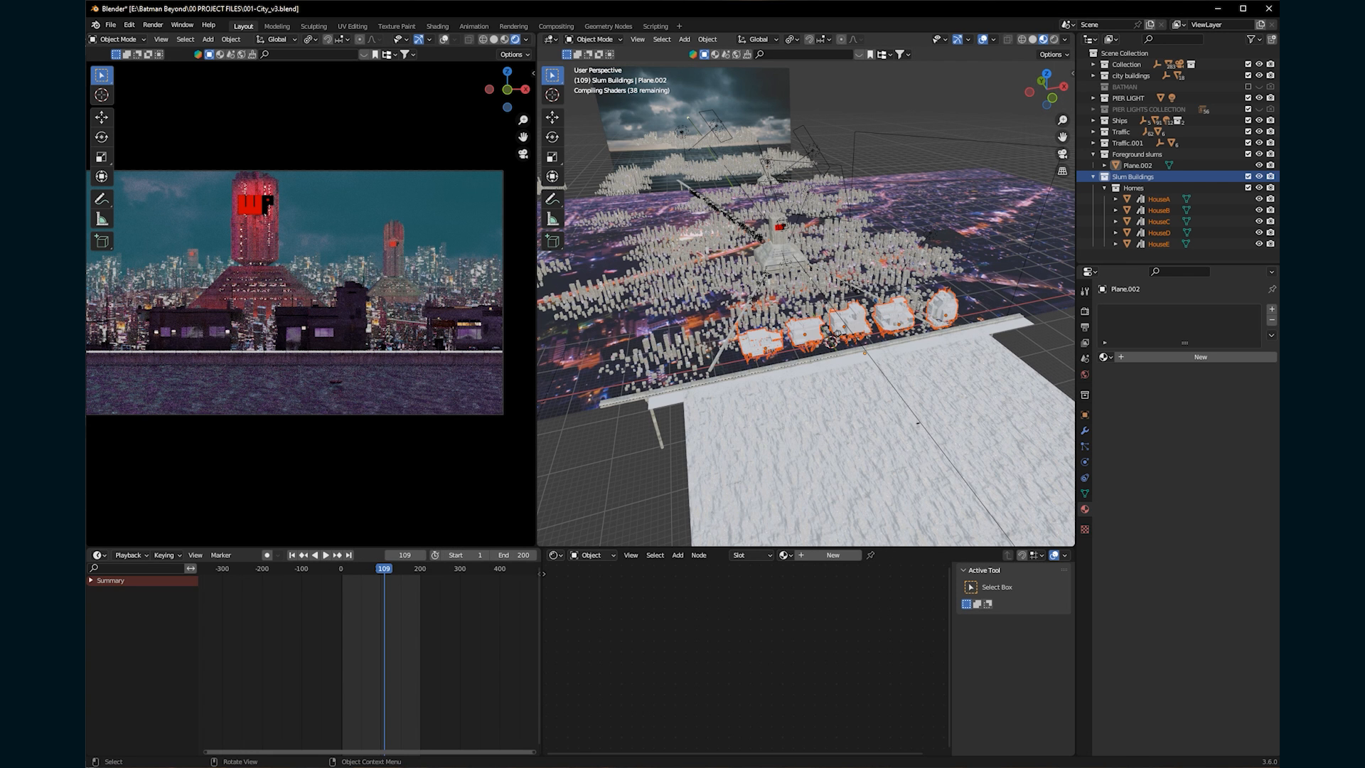
Add a hair particle system to the foreground plane and render it as instances of the Homes collection.
{"action": "left_click", "coordinate": [1046, 73]}
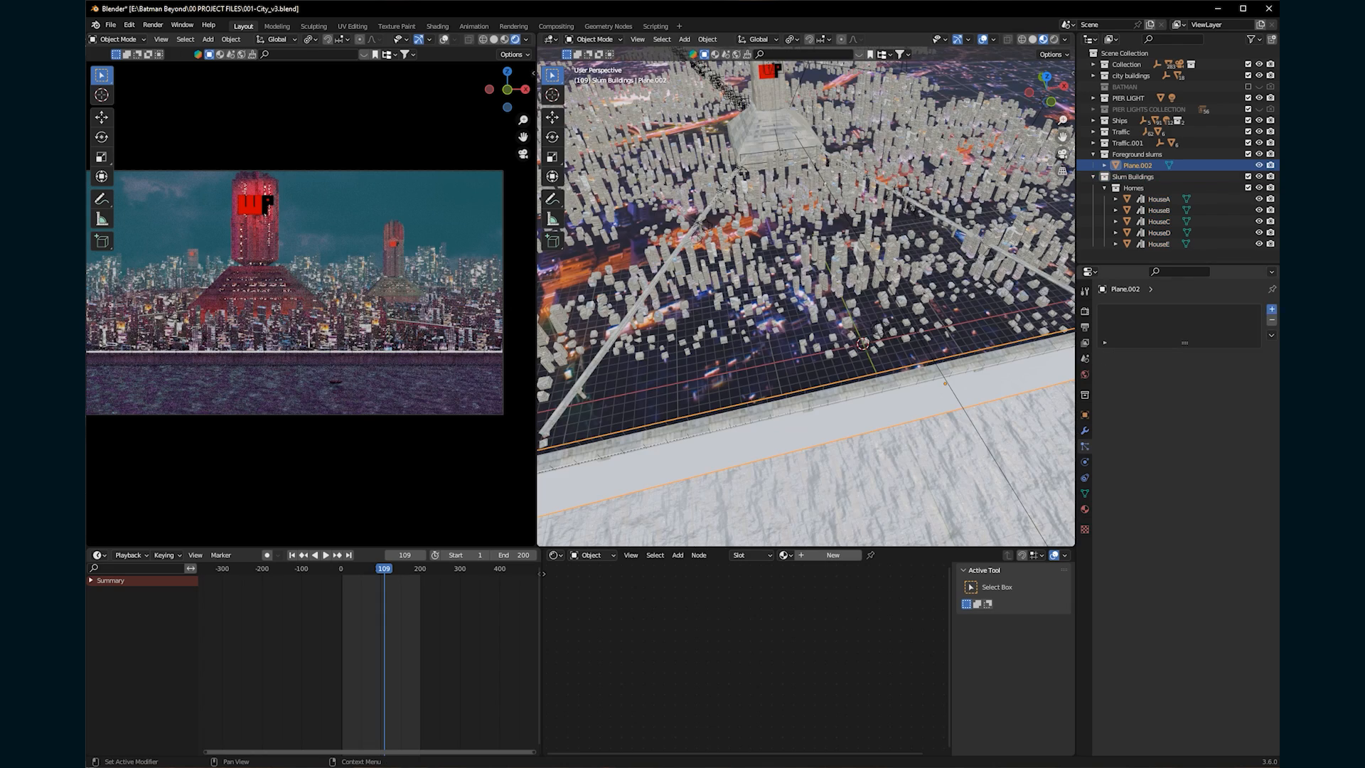
{"action": "left_click", "coordinate": [1271, 309]}
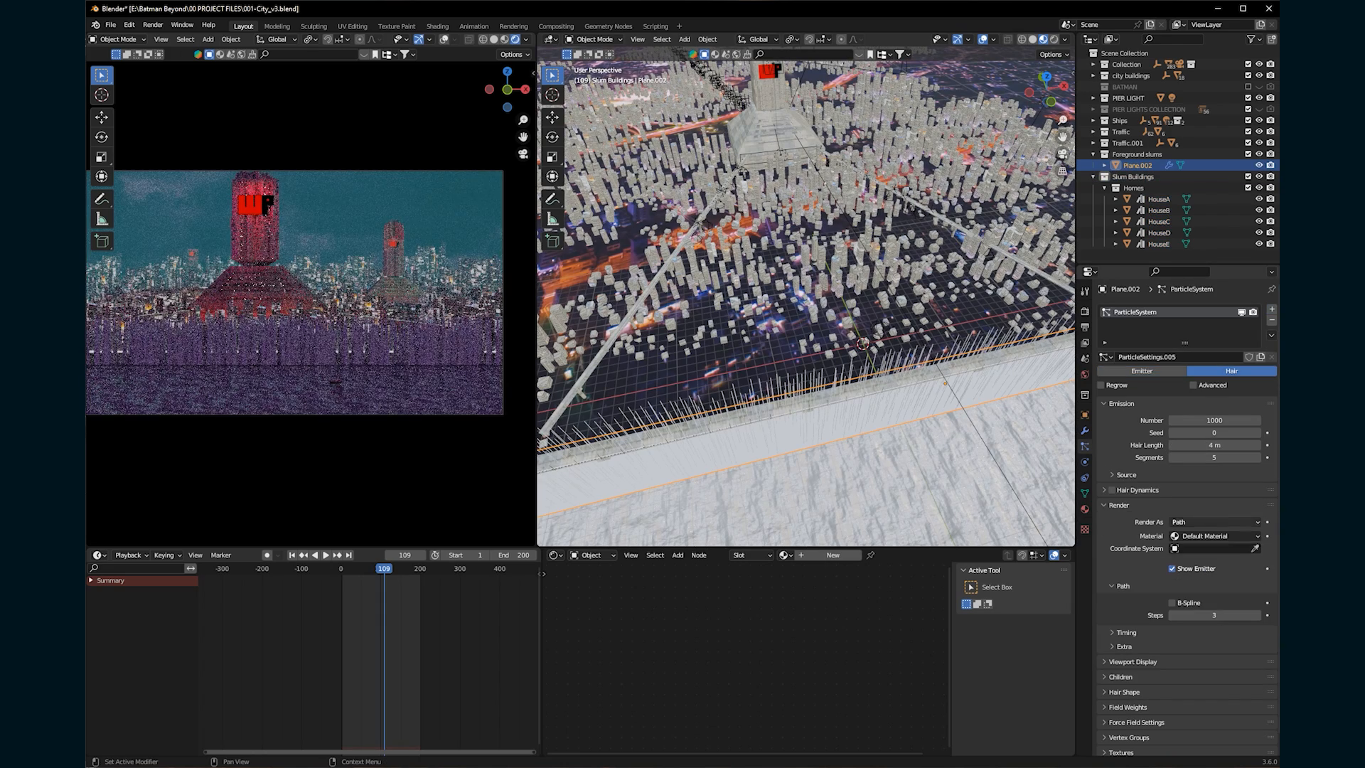
{"action": "left_click", "coordinate": [1214, 522]}
{"action": "left_click", "coordinate": [1214, 571]}
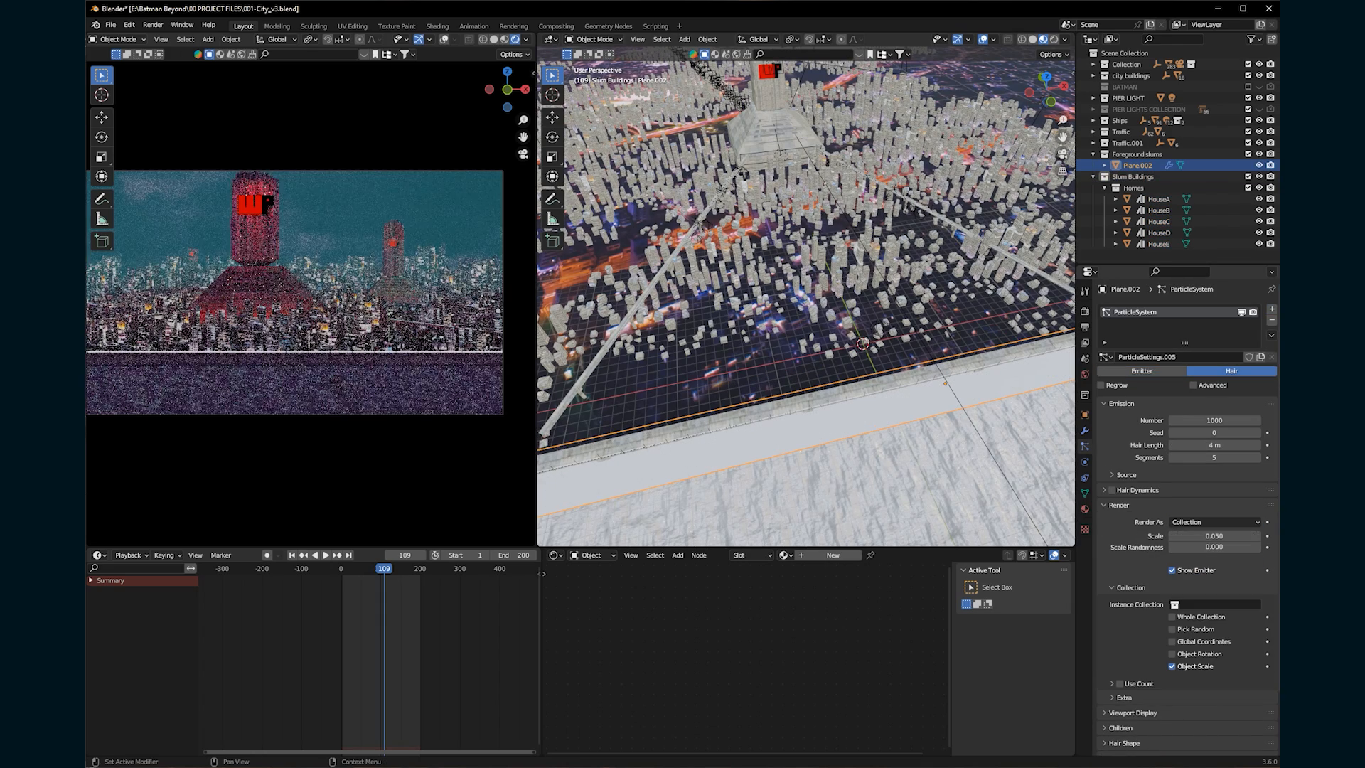
{"action": "left_click", "coordinate": [1217, 604]}
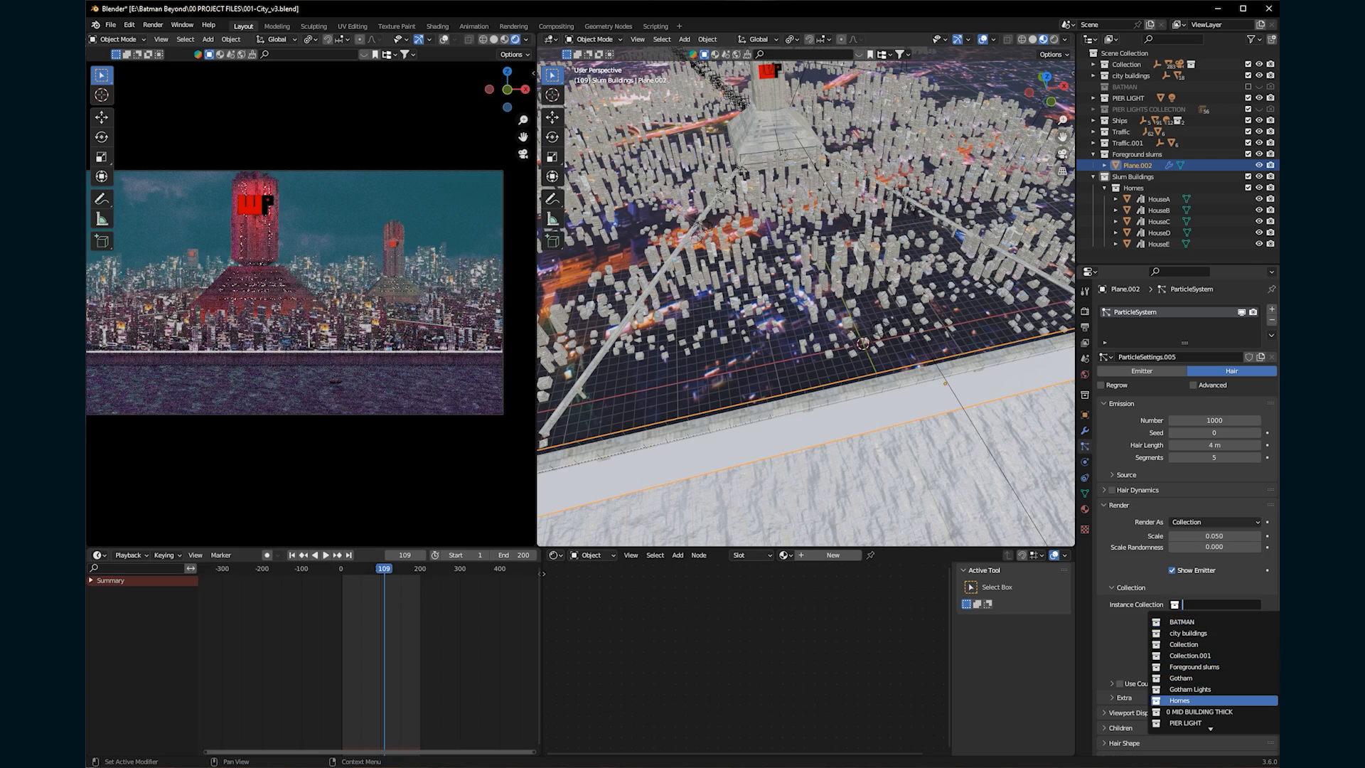
{"action": "left_click", "coordinate": [1179, 701]}
Rotate the five house models 90° and apply their rotation.
{"action": "middle_click_drag", "start_coordinate": [803, 320], "coordinate": [839, 299]}
{"action": "scroll", "coordinate": [807, 304], "scroll_direction": "up", "scroll_amount": 4}
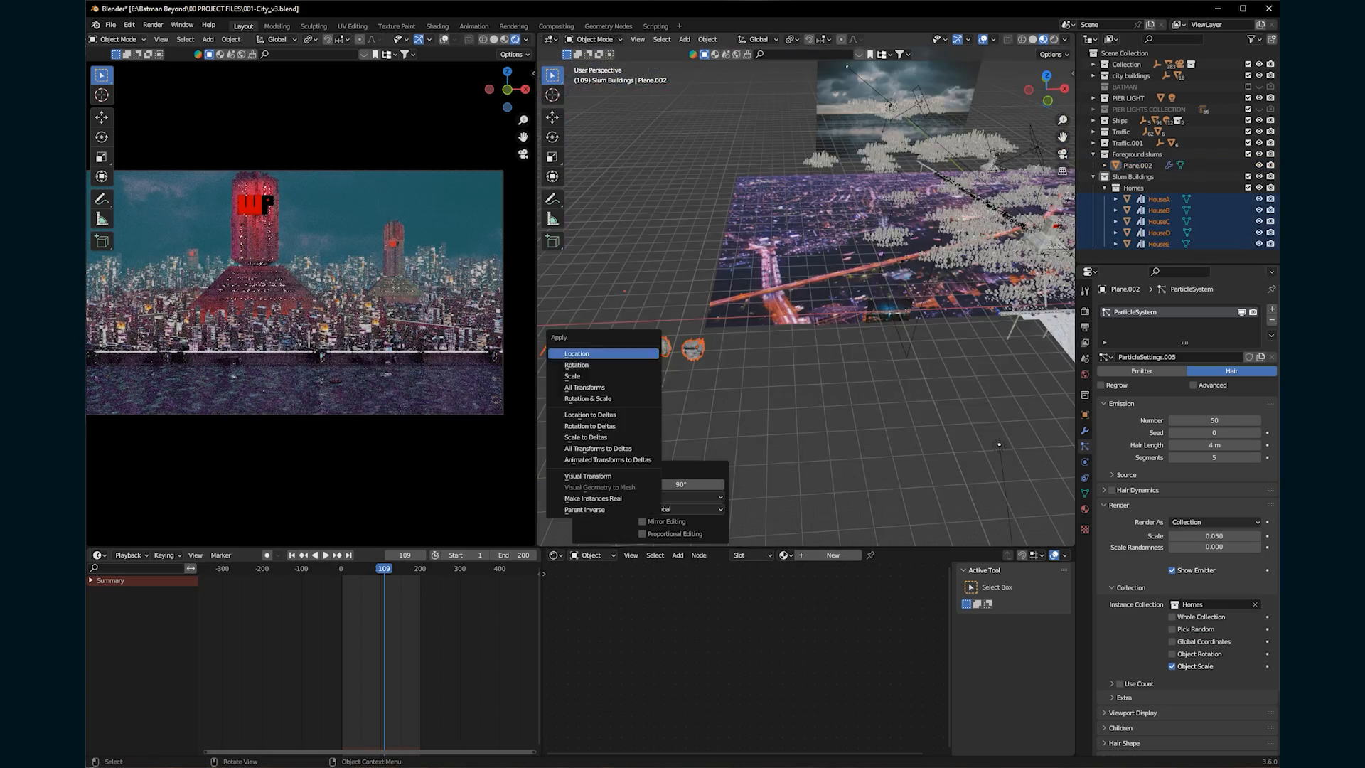
{"action": "left_click", "coordinate": [594, 369]}
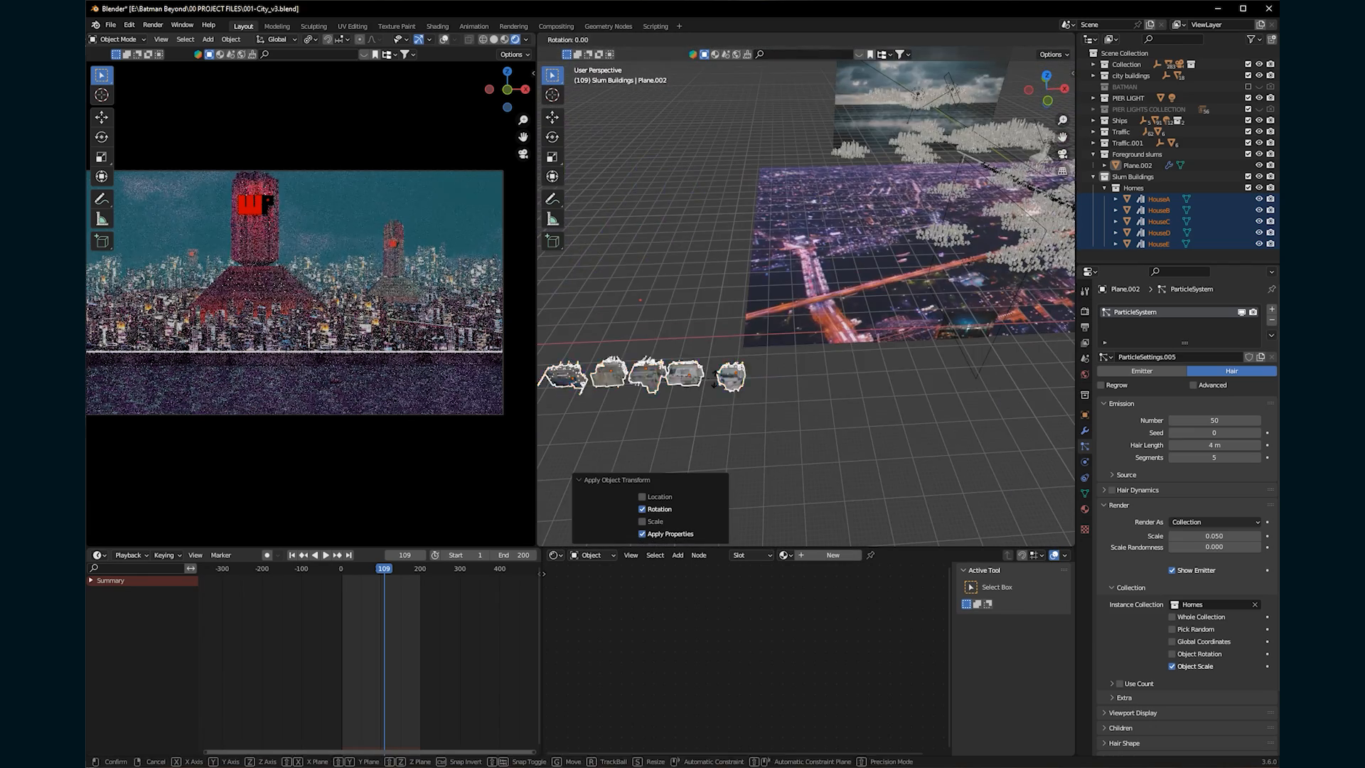
Enable the advanced hair particle settings for the foreground plane and finish editing its mesh.
{"action": "left_click", "coordinate": [1137, 165]}
{"action": "left_click", "coordinate": [1193, 384]}
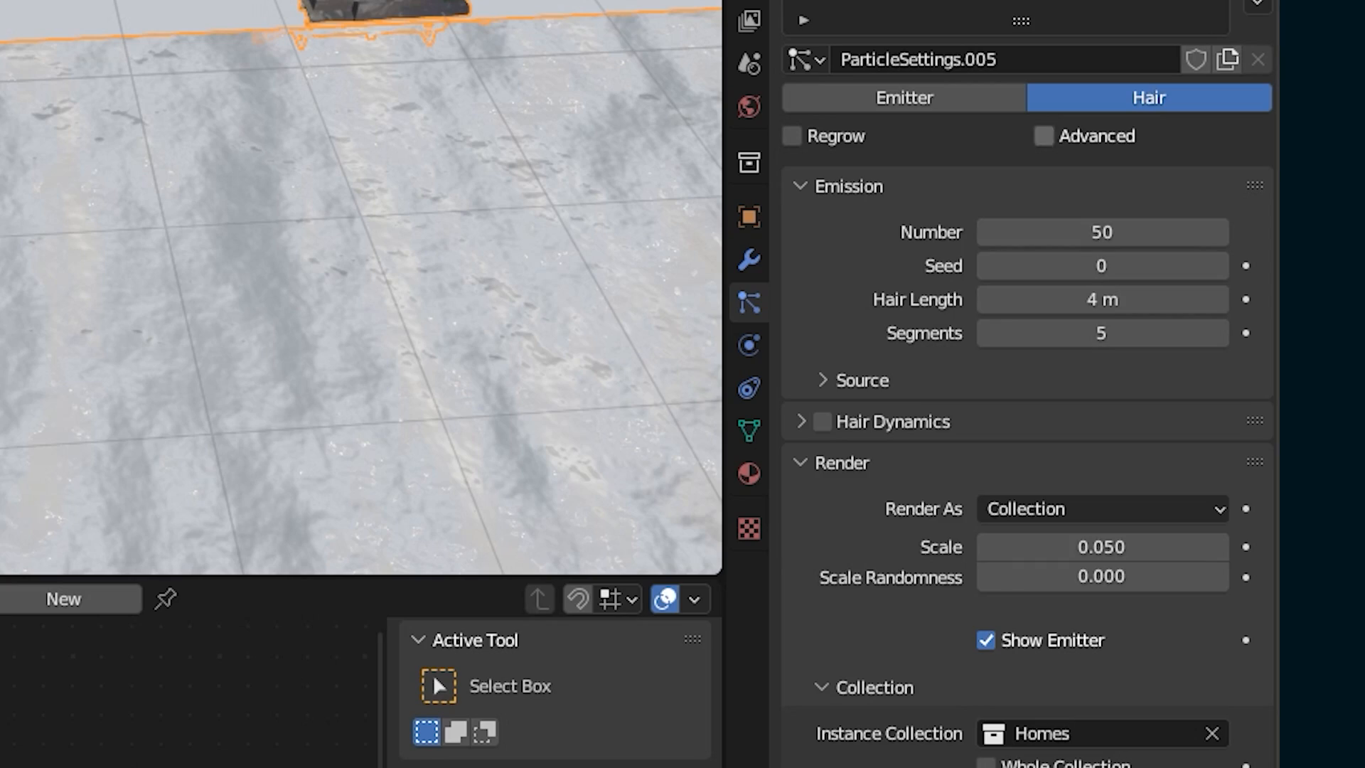
{"action": "left_click", "coordinate": [1192, 384]}
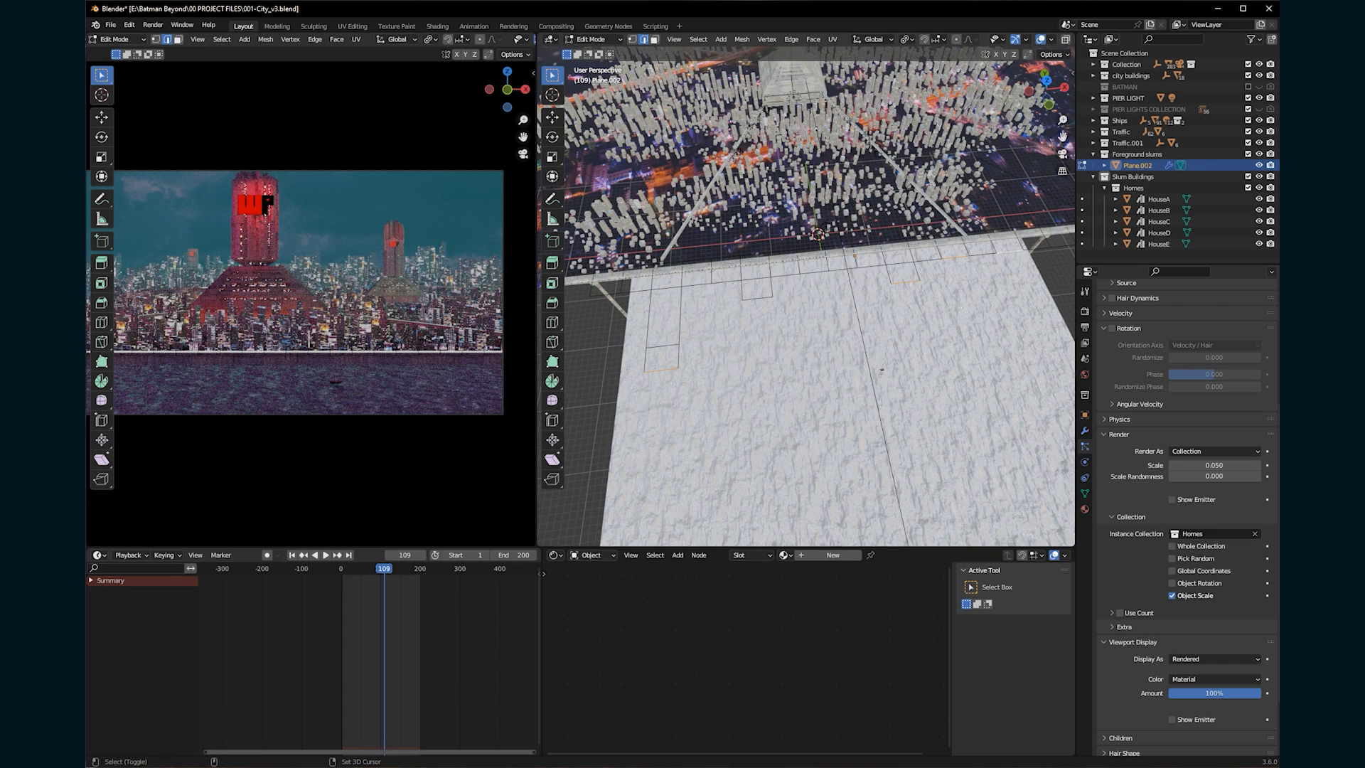
{"action": "key", "text": "Tab"}
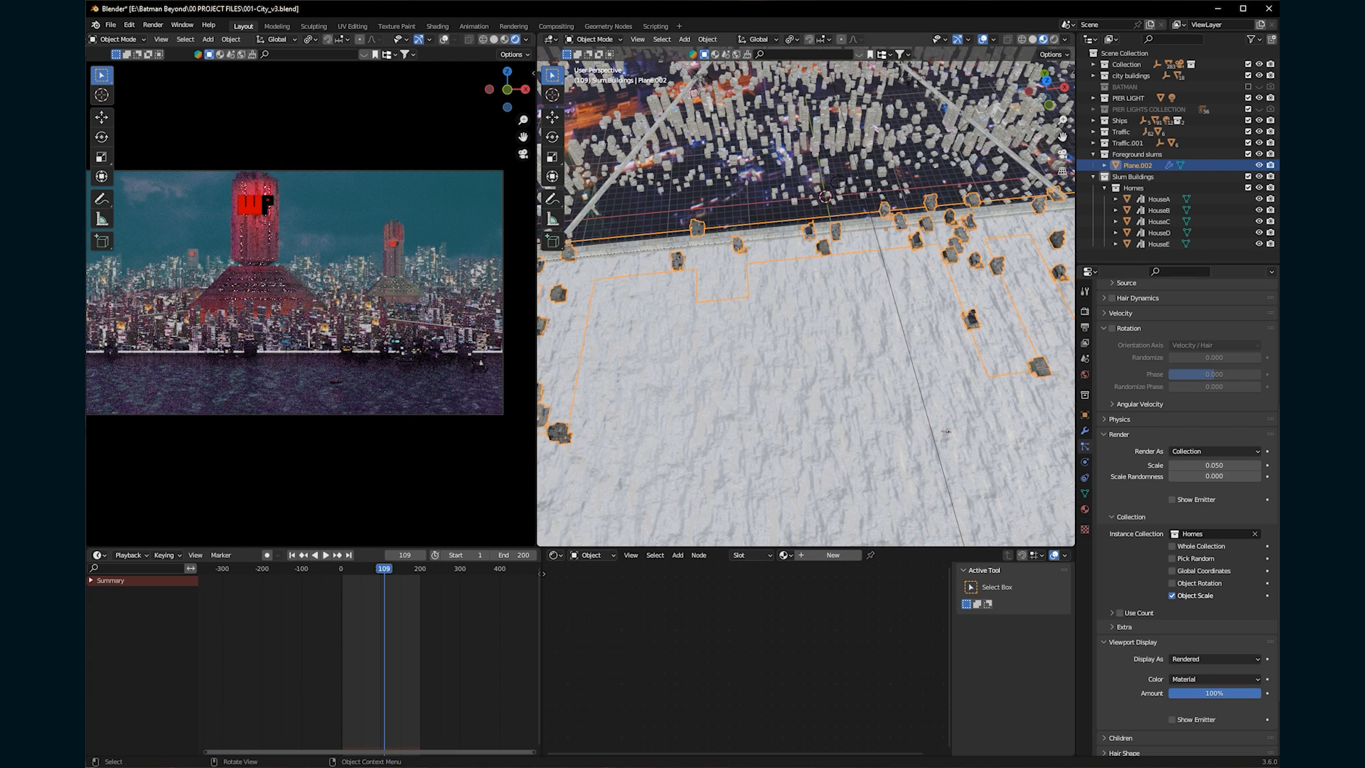
Enable particle rotation with phase 0.132 and randomized phase 0.611, and save the file.
{"action": "scroll", "coordinate": [1180, 454], "scroll_direction": "up", "scroll_amount": 4}
{"action": "left_click", "coordinate": [1112, 441]}
{"action": "left_click_drag", "start_coordinate": [1212, 487], "coordinate": [1225, 499]}
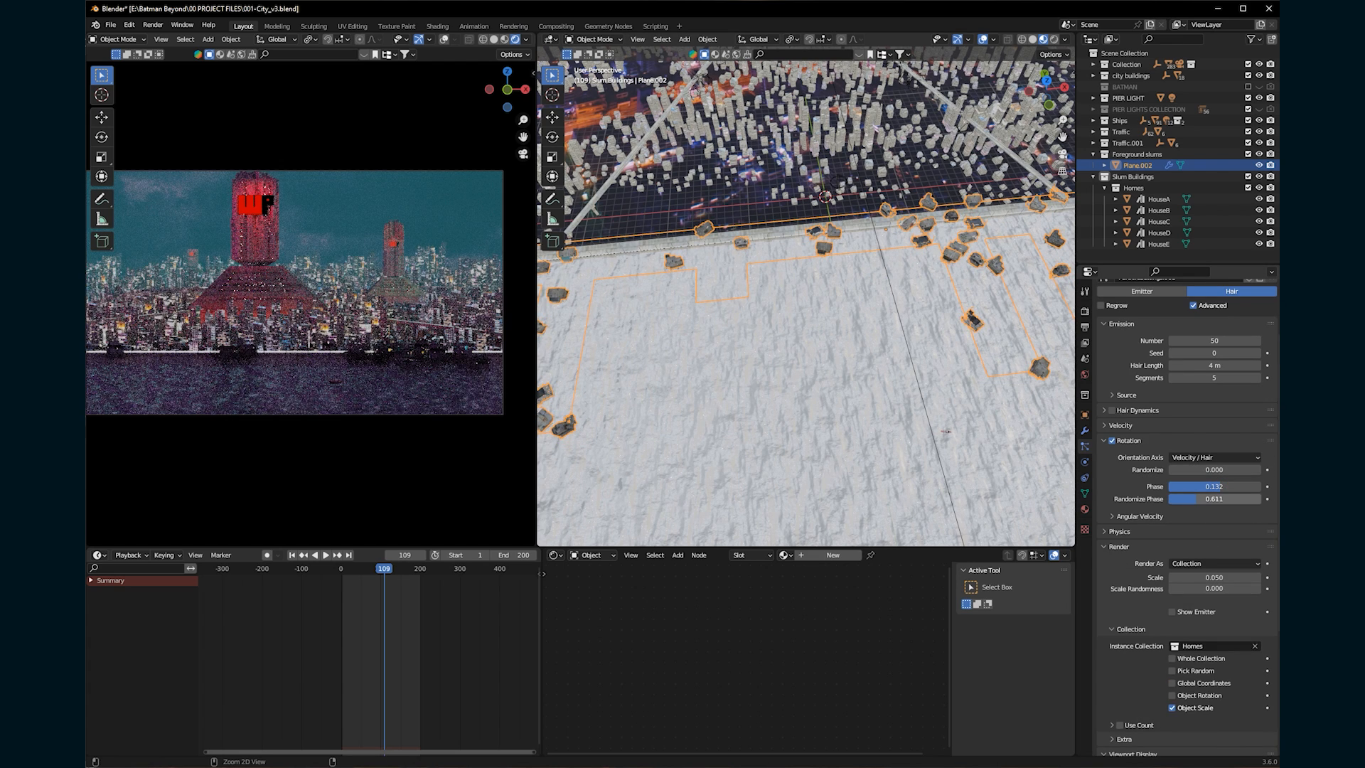
{"action": "key", "text": "ctrl+s"}
Set the house particles' render scale to 0.020 and their number to 1000.
{"action": "scroll", "coordinate": [1183, 512], "scroll_direction": "down", "scroll_amount": 3}
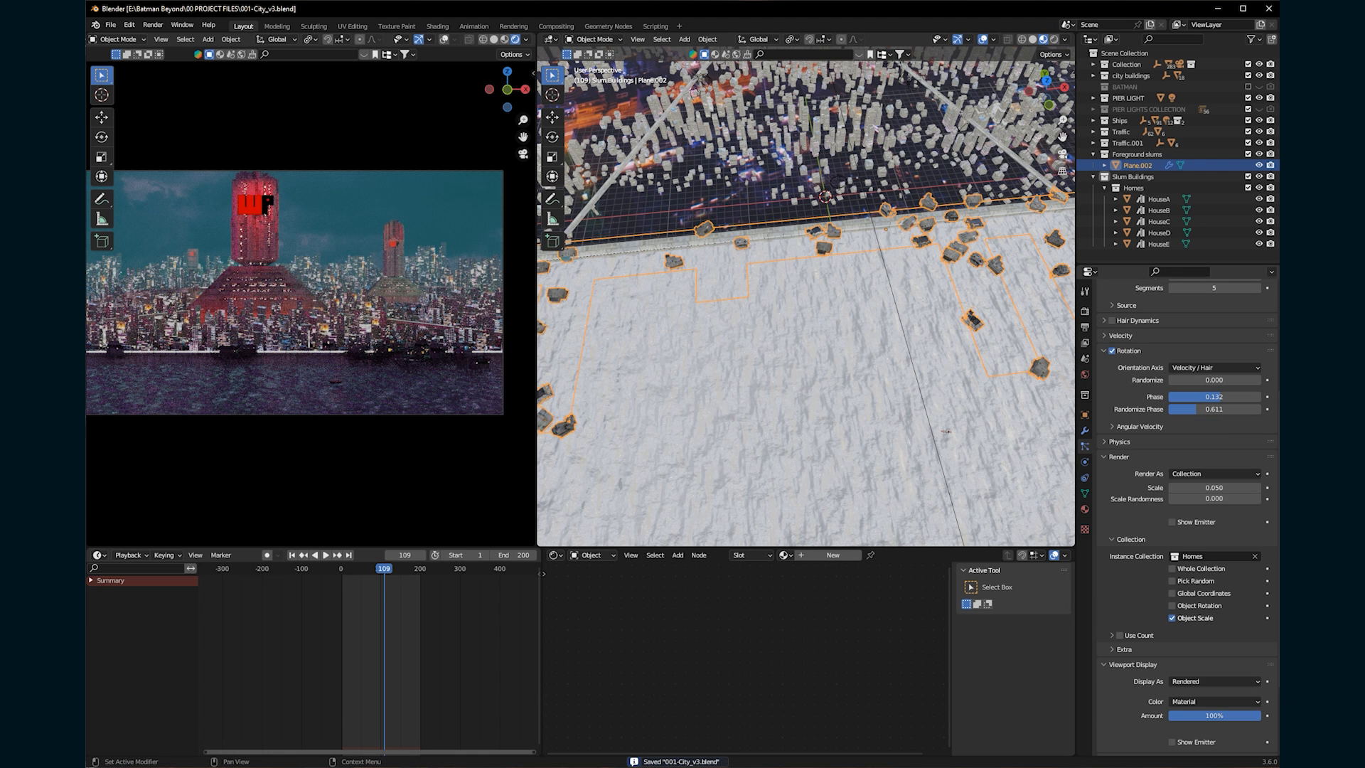
{"action": "key", "text": "Return"}
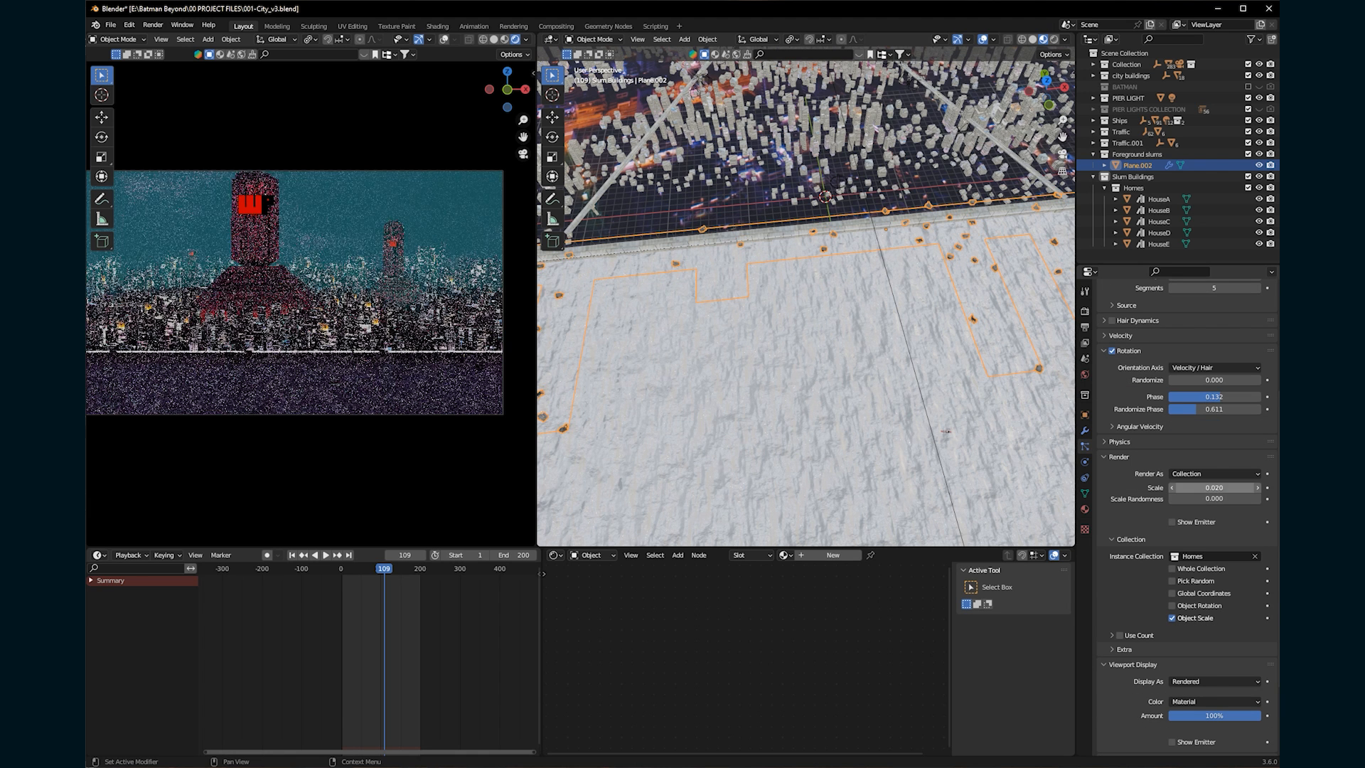
{"action": "scroll", "coordinate": [1184, 512], "scroll_direction": "up", "scroll_amount": 6}
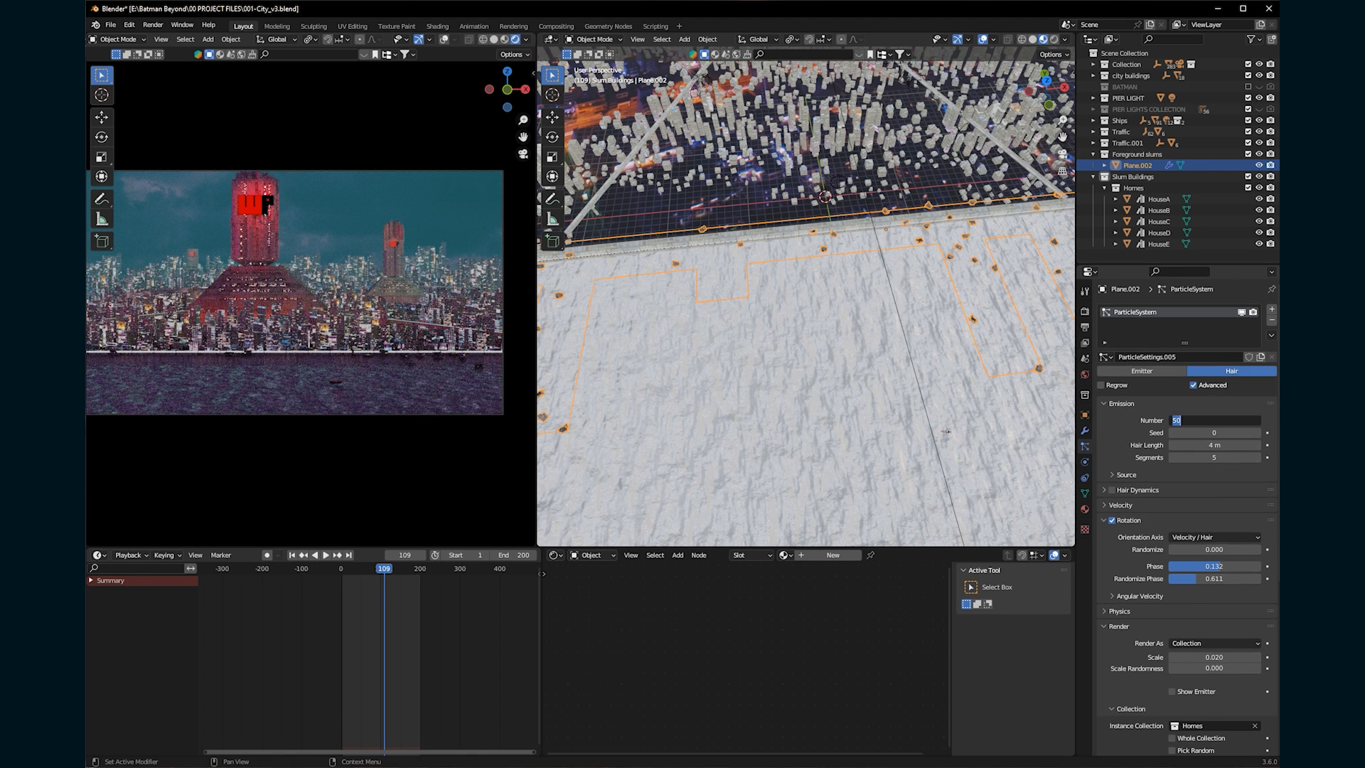
{"action": "type", "text": "1000"}
{"action": "key", "text": "Return"}
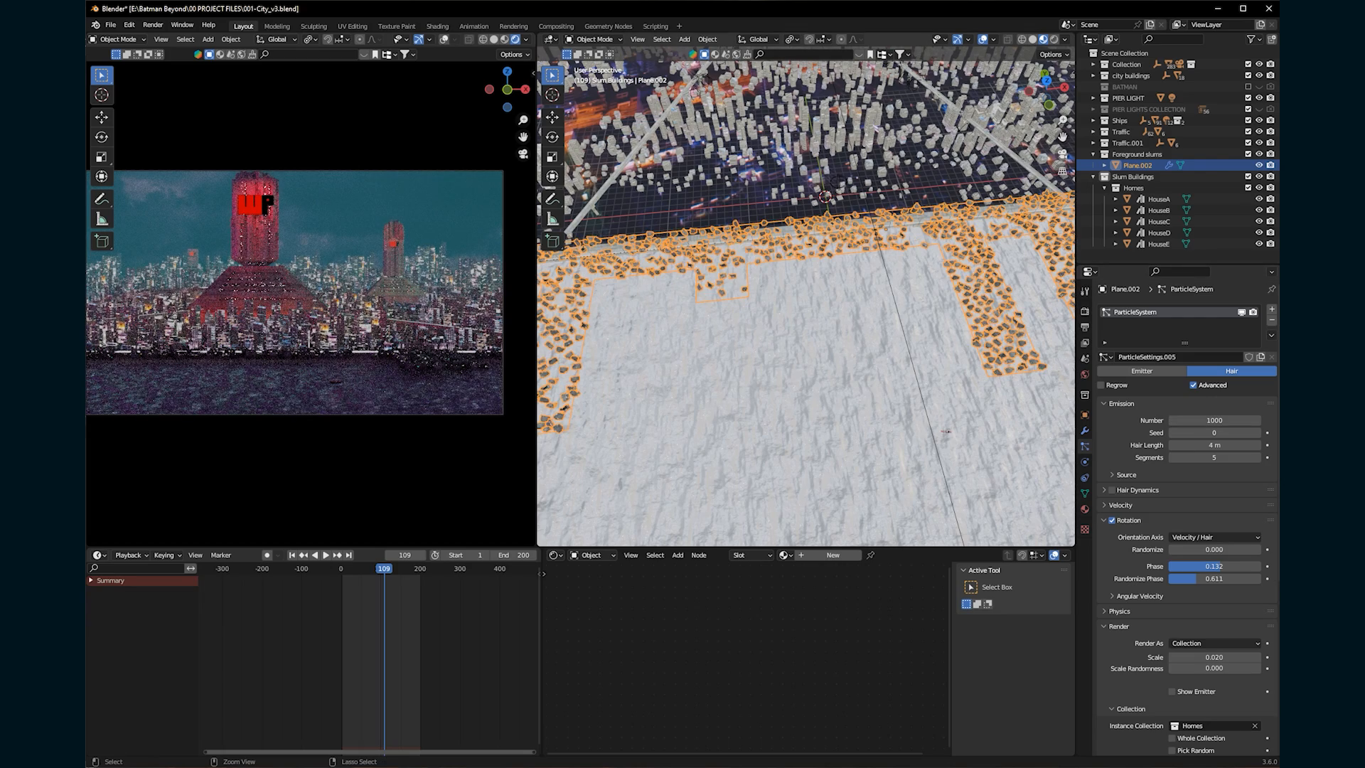
Save the file and lower the house-covered foreground plane about 0.38 m along Z.
{"action": "scroll", "coordinate": [311, 296], "scroll_direction": "up", "scroll_amount": 3}
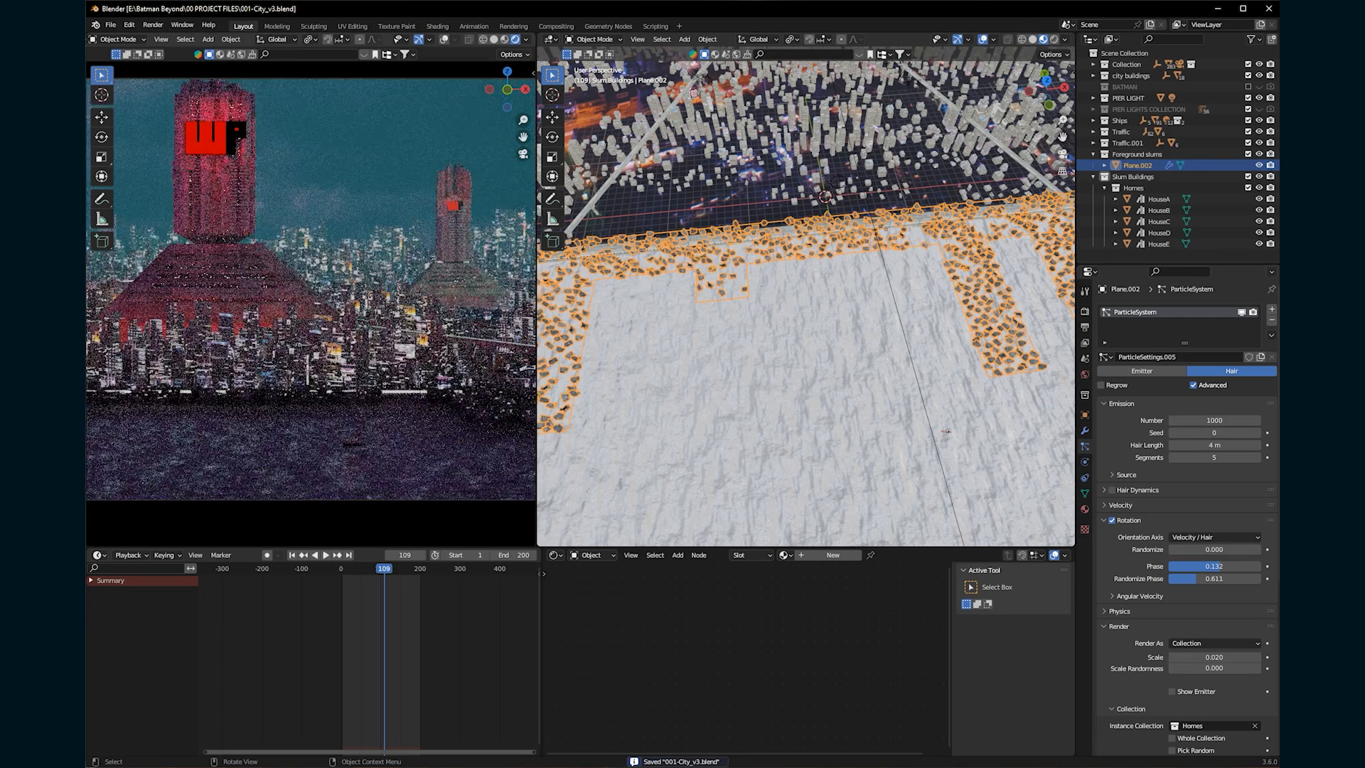
{"action": "scroll", "coordinate": [311, 296], "scroll_direction": "down", "scroll_amount": 2}
{"action": "scroll", "coordinate": [807, 296], "scroll_direction": "down", "scroll_amount": 1}
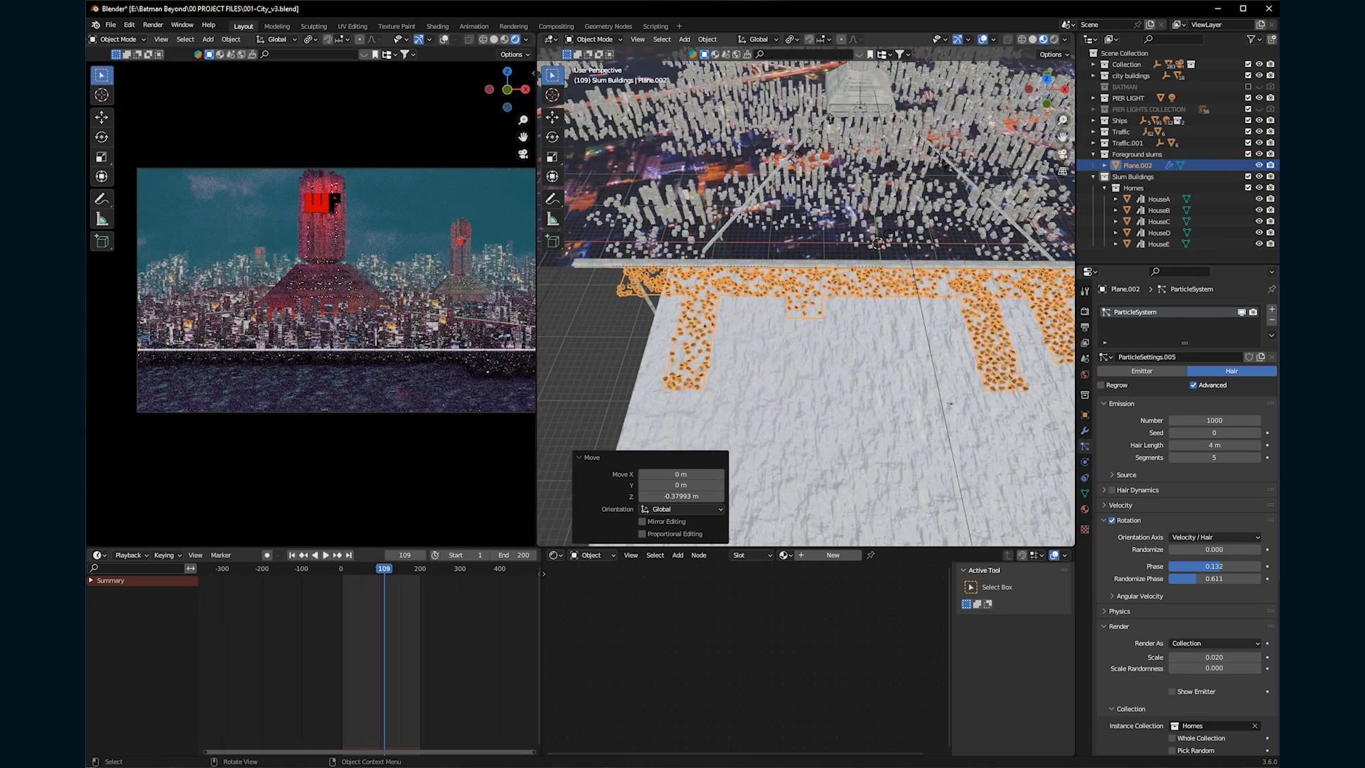
Widen the selected end edge of the foreground plane's shoreline extension by scaling it along X in mesh editing.
{"action": "middle_click_drag", "start_coordinate": [853, 341], "coordinate": [802, 316], "text": "shift"}
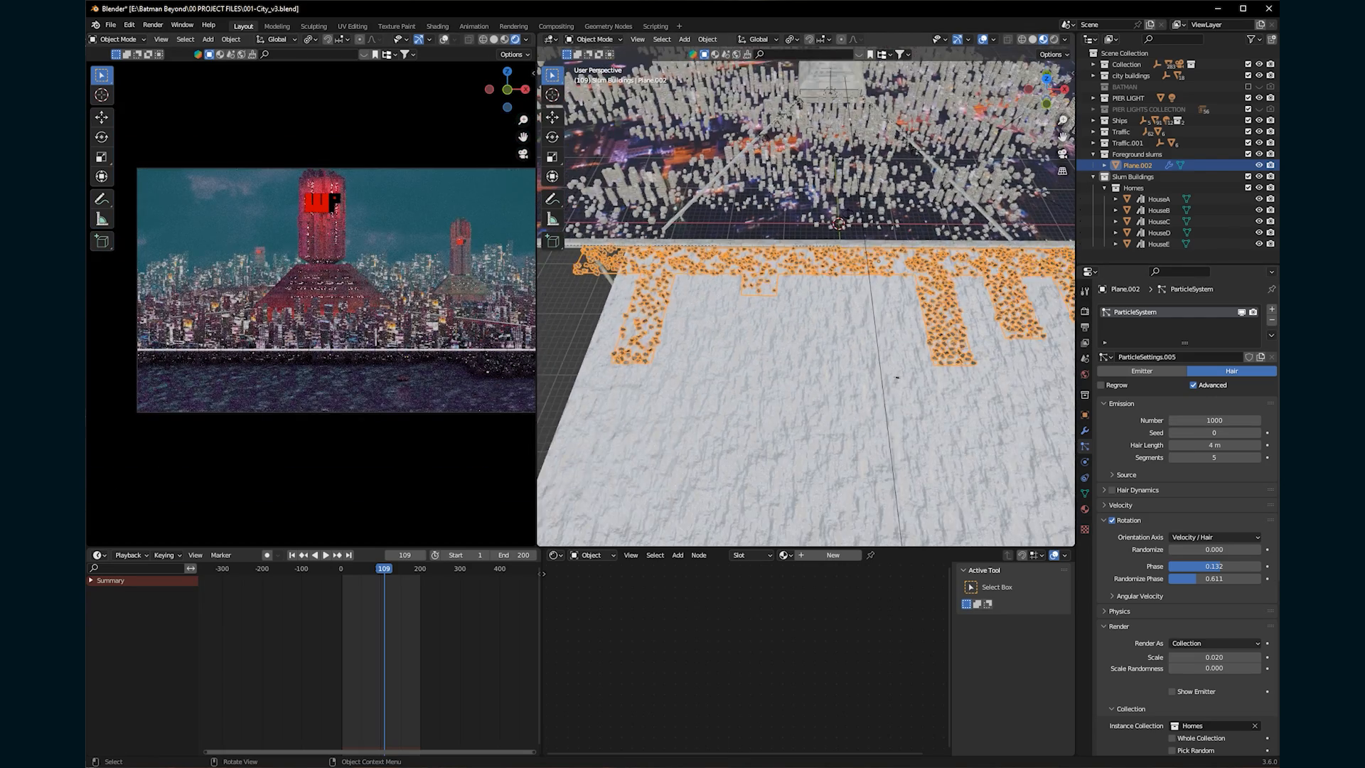
{"action": "key", "text": "Tab"}
{"action": "middle_click_drag", "start_coordinate": [896, 378], "coordinate": [808, 399]}
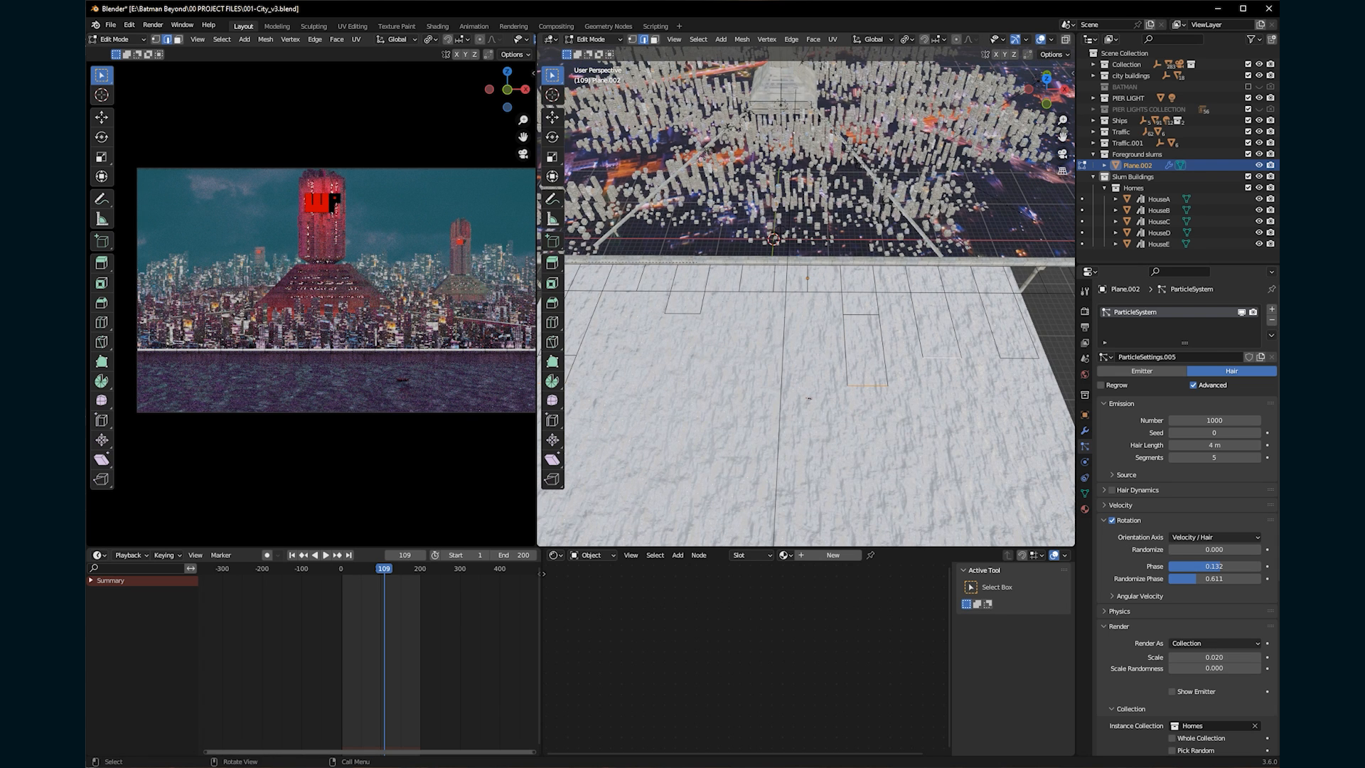
{"action": "key", "text": "s"}
{"action": "key", "text": "x"}
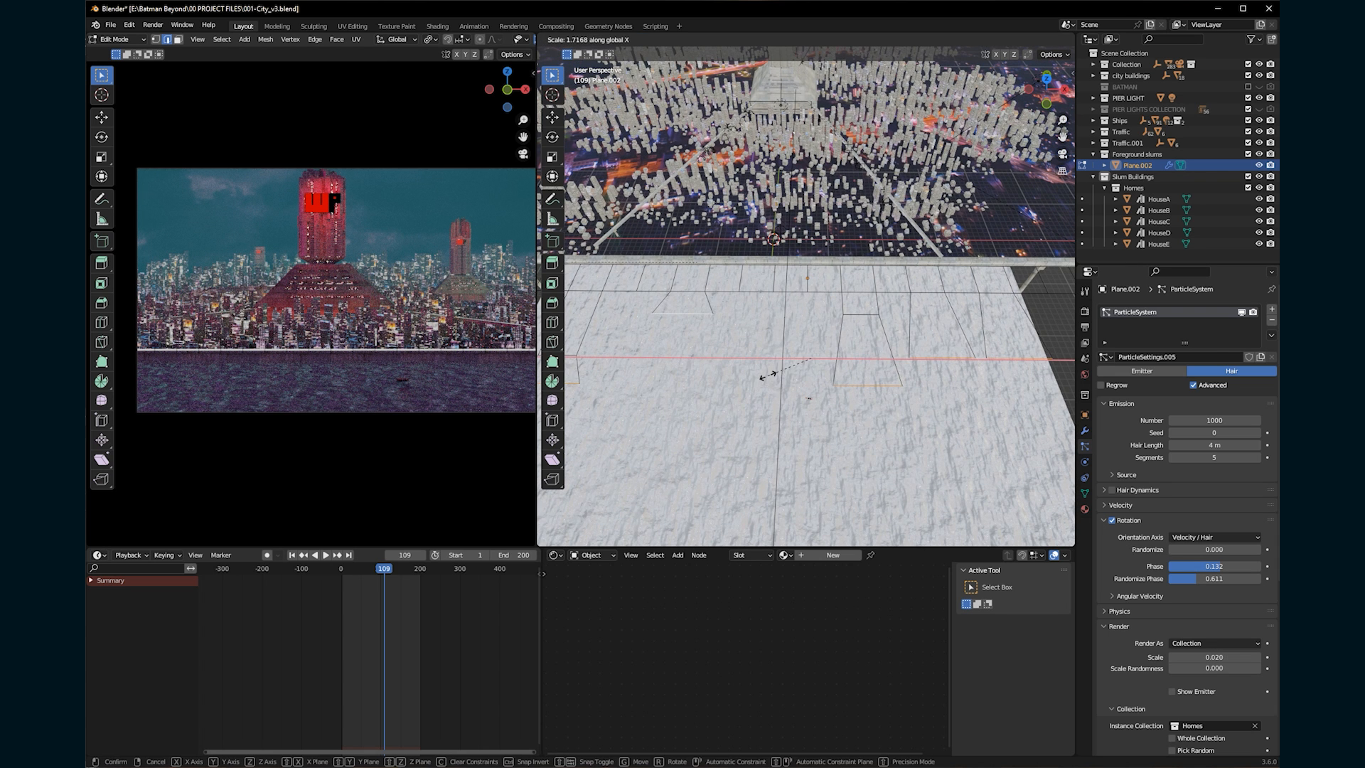
{"action": "left_click", "coordinate": [807, 364]}
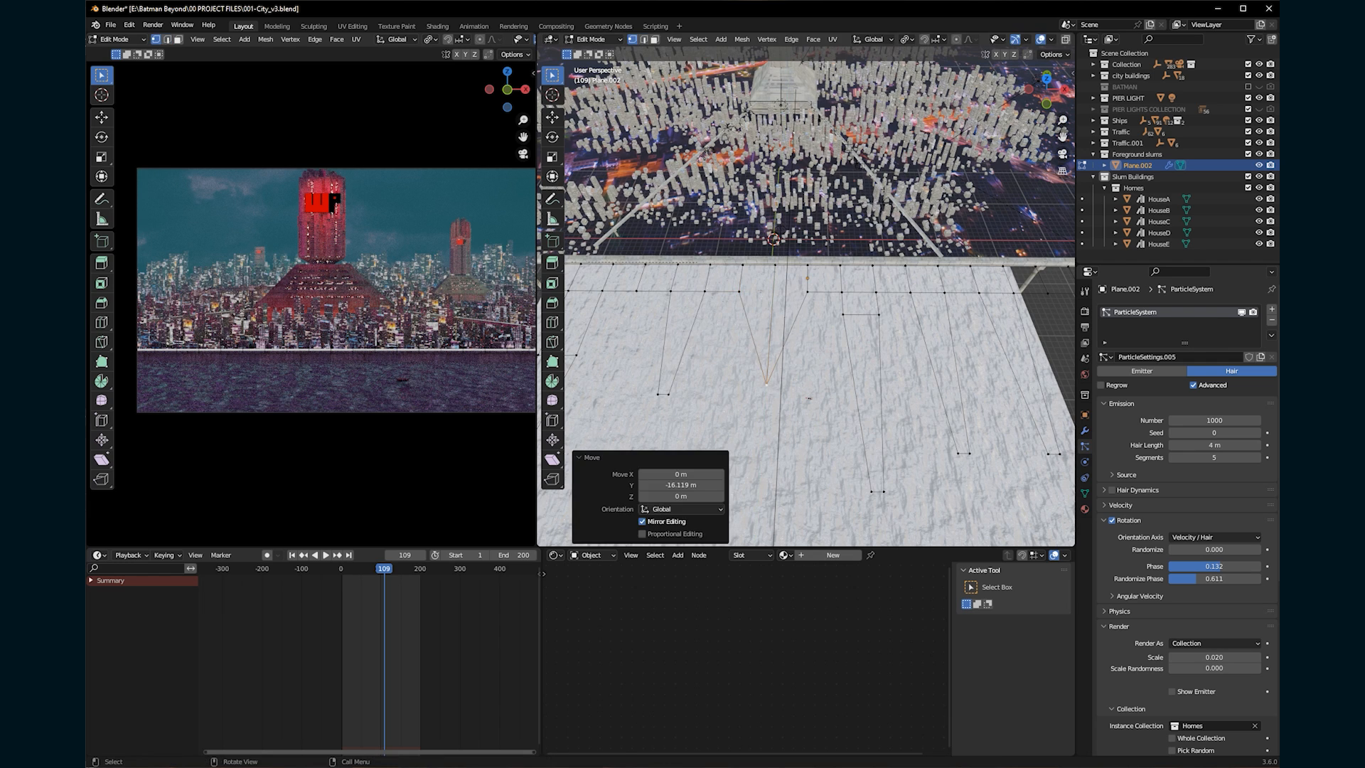
Move the shoreline vertices of the foreground plane about 8.8 m toward the water along Y and render the current frame.
{"action": "key", "text": "g"}
{"action": "key", "text": "y"}
{"action": "left_click", "coordinate": [808, 398]}
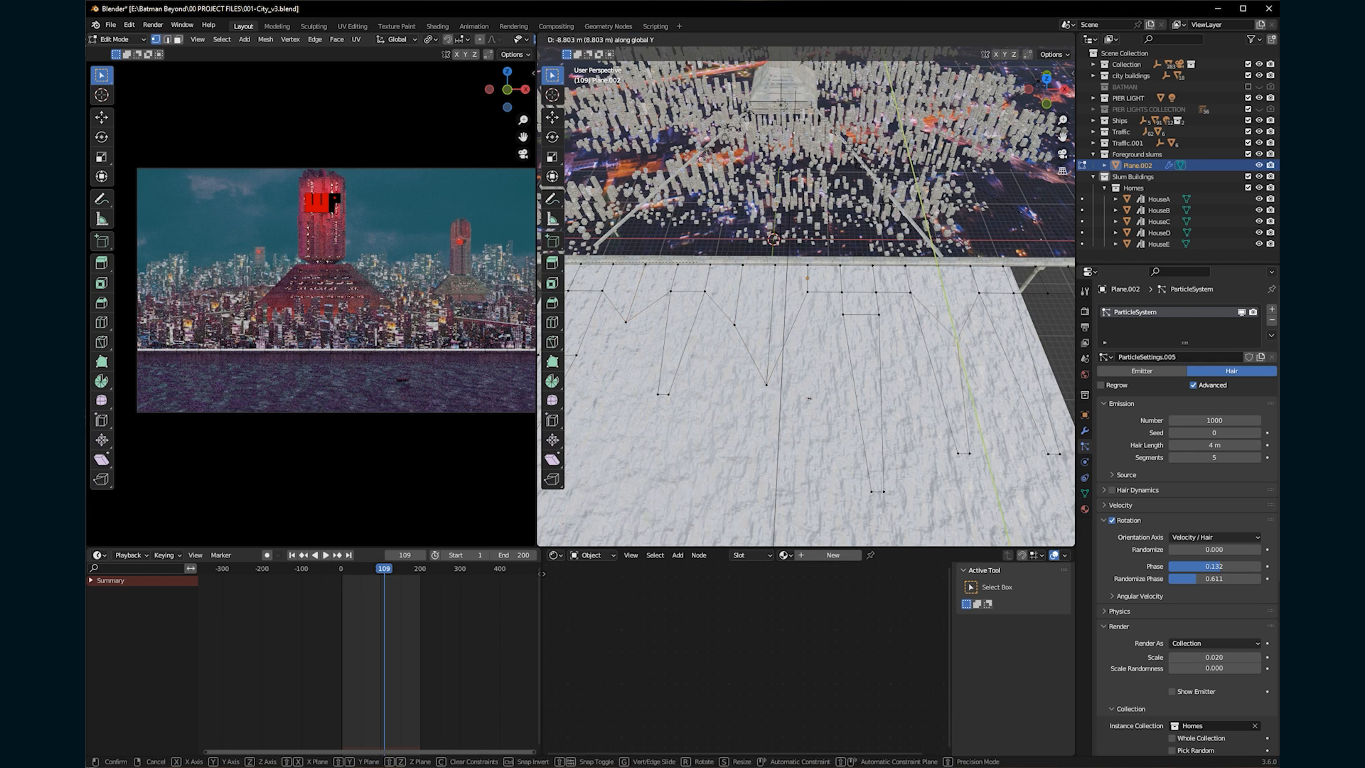
{"action": "key", "text": "Tab"}
{"action": "key", "text": "F12"}
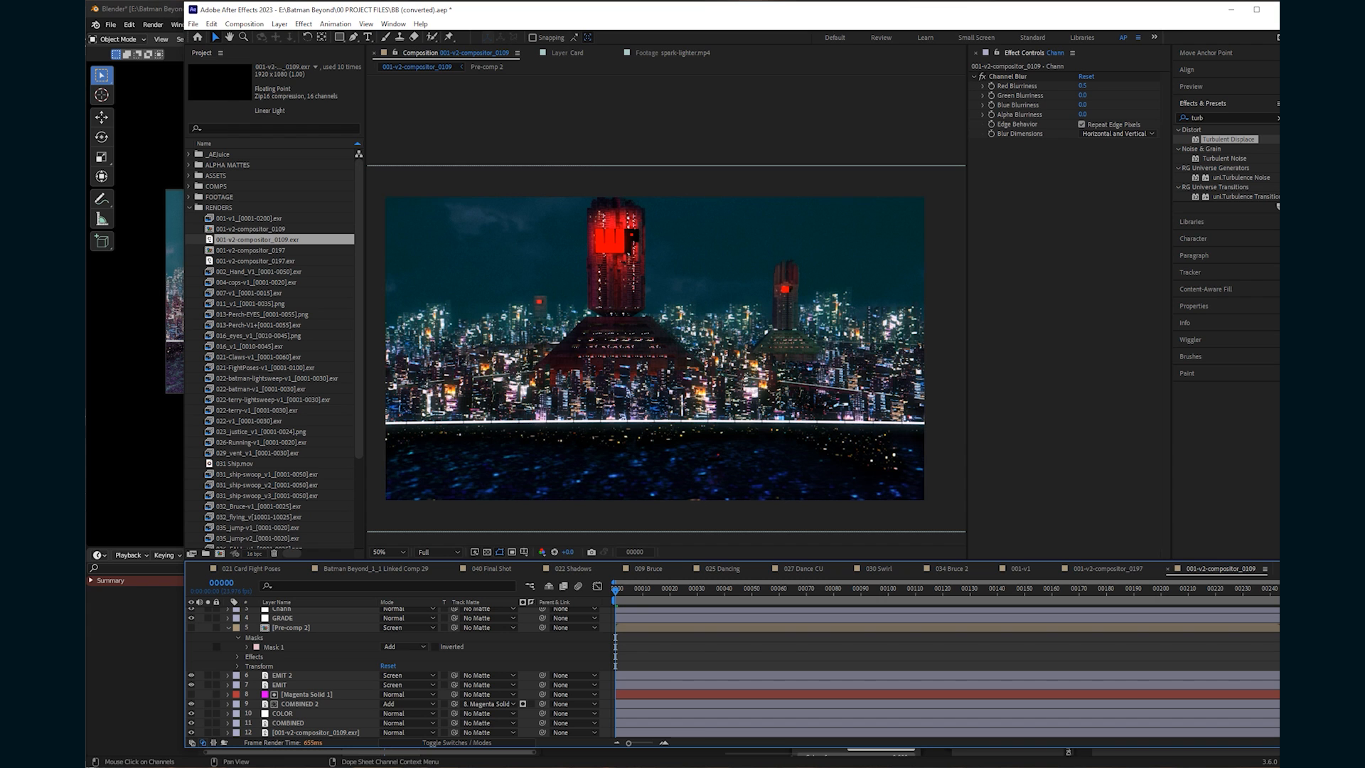
Switch to After Effects and draw a closed, curved mask around the dark slum shoreline on the COLOR layer.
{"action": "scroll", "coordinate": [666, 312], "scroll_direction": "up", "scroll_amount": 1}
{"action": "scroll", "coordinate": [666, 311], "scroll_direction": "down", "scroll_amount": 1}
{"action": "left_click", "coordinate": [300, 704]}
{"action": "left_click", "coordinate": [289, 723]}
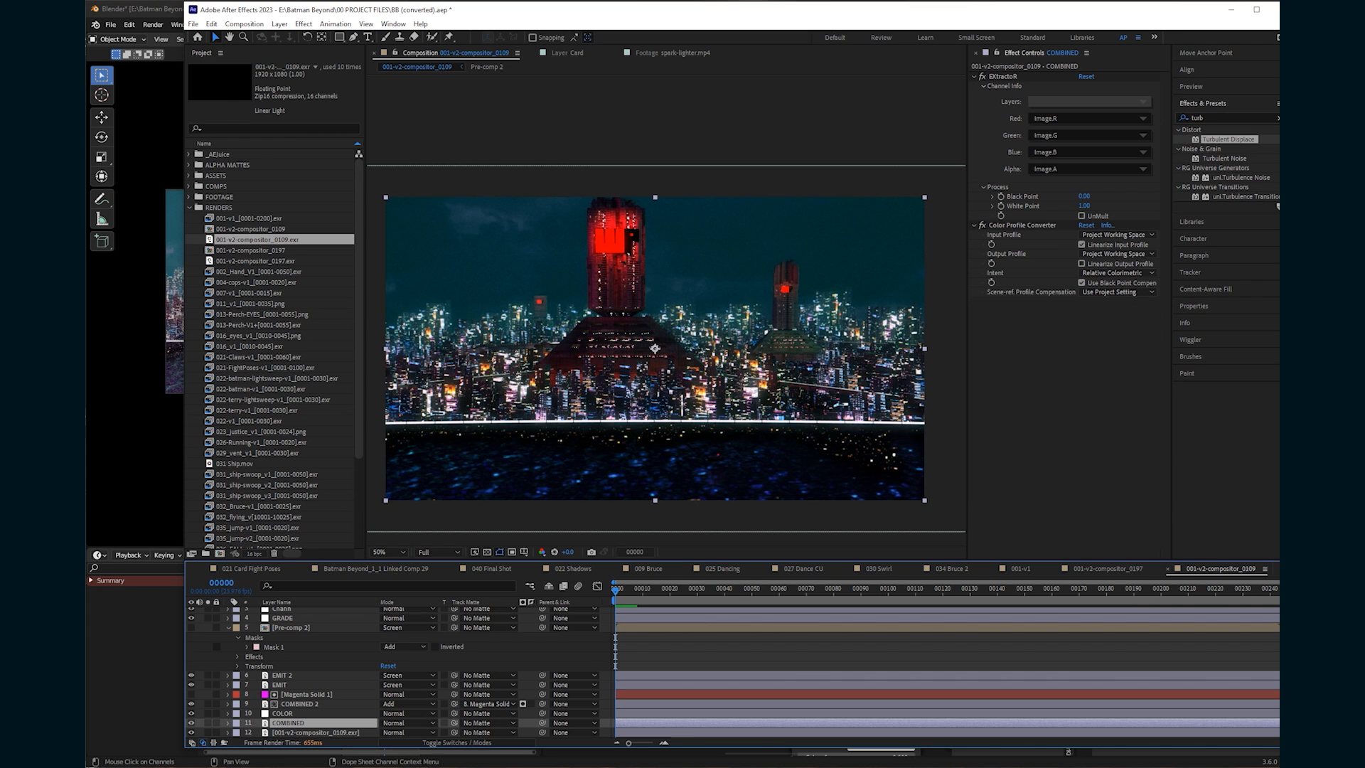
{"action": "left_click", "coordinate": [287, 713]}
{"action": "key", "text": "g"}
{"action": "left_click", "coordinate": [392, 428]}
{"action": "left_click_drag", "start_coordinate": [382, 455], "coordinate": [425, 445]}
{"action": "left_click", "coordinate": [493, 438]}
{"action": "left_click_drag", "start_coordinate": [639, 453], "coordinate": [761, 432]}
{"action": "left_click_drag", "start_coordinate": [830, 460], "coordinate": [859, 472]}
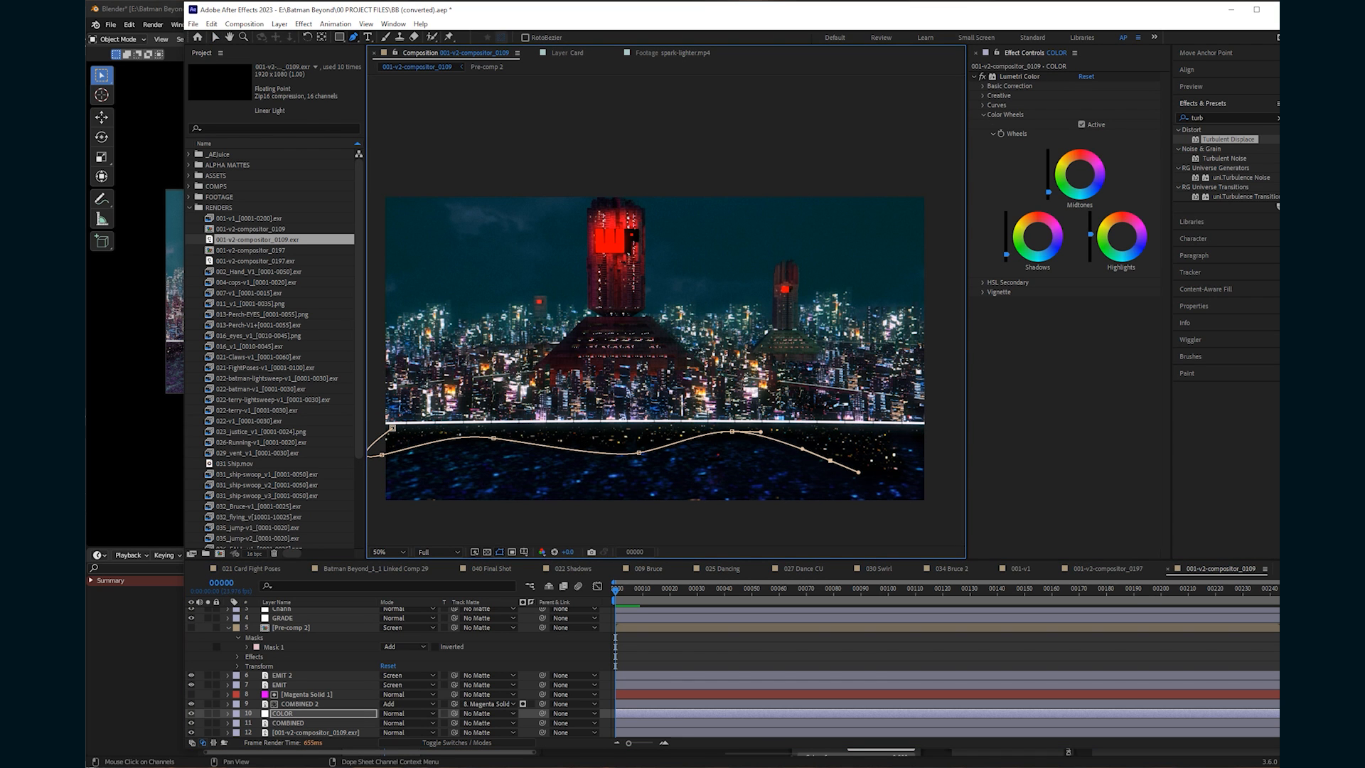
{"action": "left_click", "coordinate": [393, 428]}
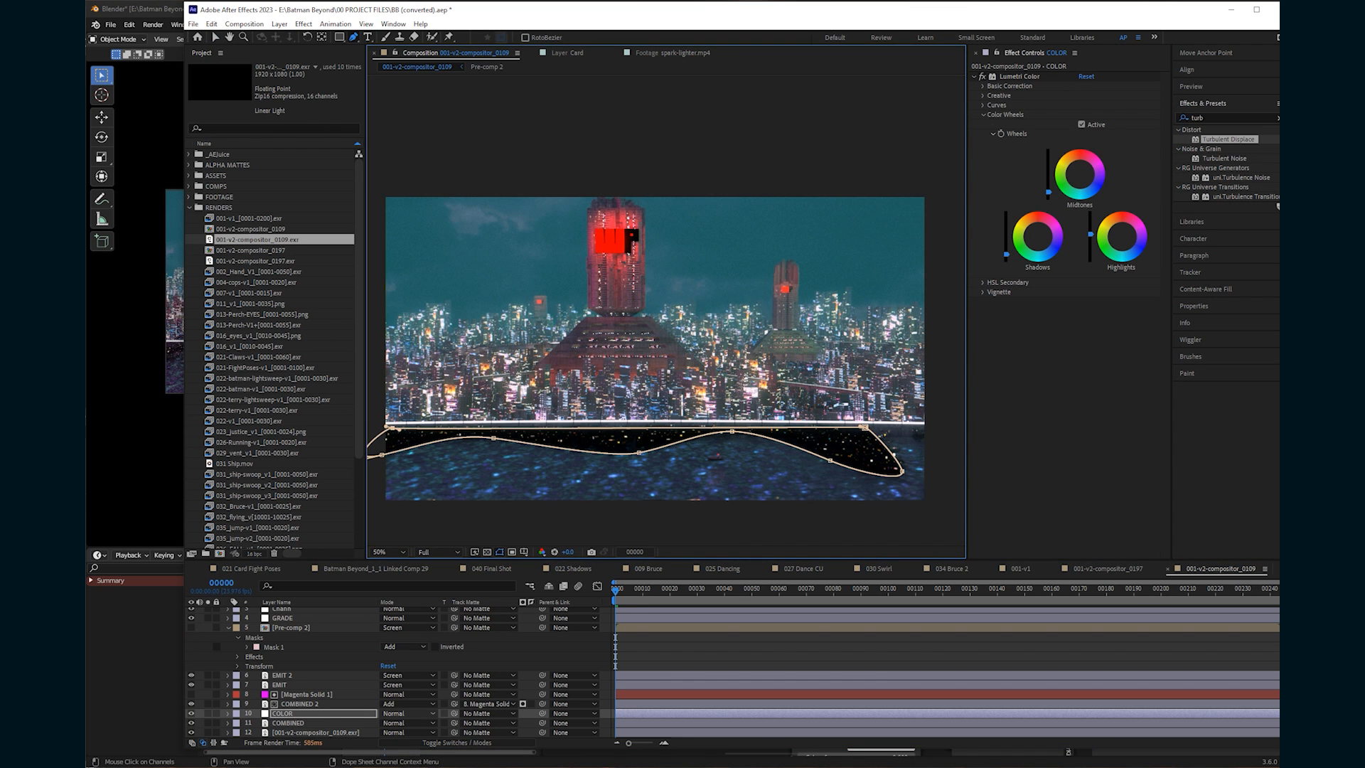
Set the COLOR layer's new mask to Subtract with a feather of 172 pixels and deselect the layer.
{"action": "key", "text": "m"}
{"action": "left_click", "coordinate": [403, 723]}
{"action": "left_click", "coordinate": [412, 661]}
{"action": "key", "text": "f"}
{"action": "left_click_drag", "start_coordinate": [394, 713], "coordinate": [503, 713]}
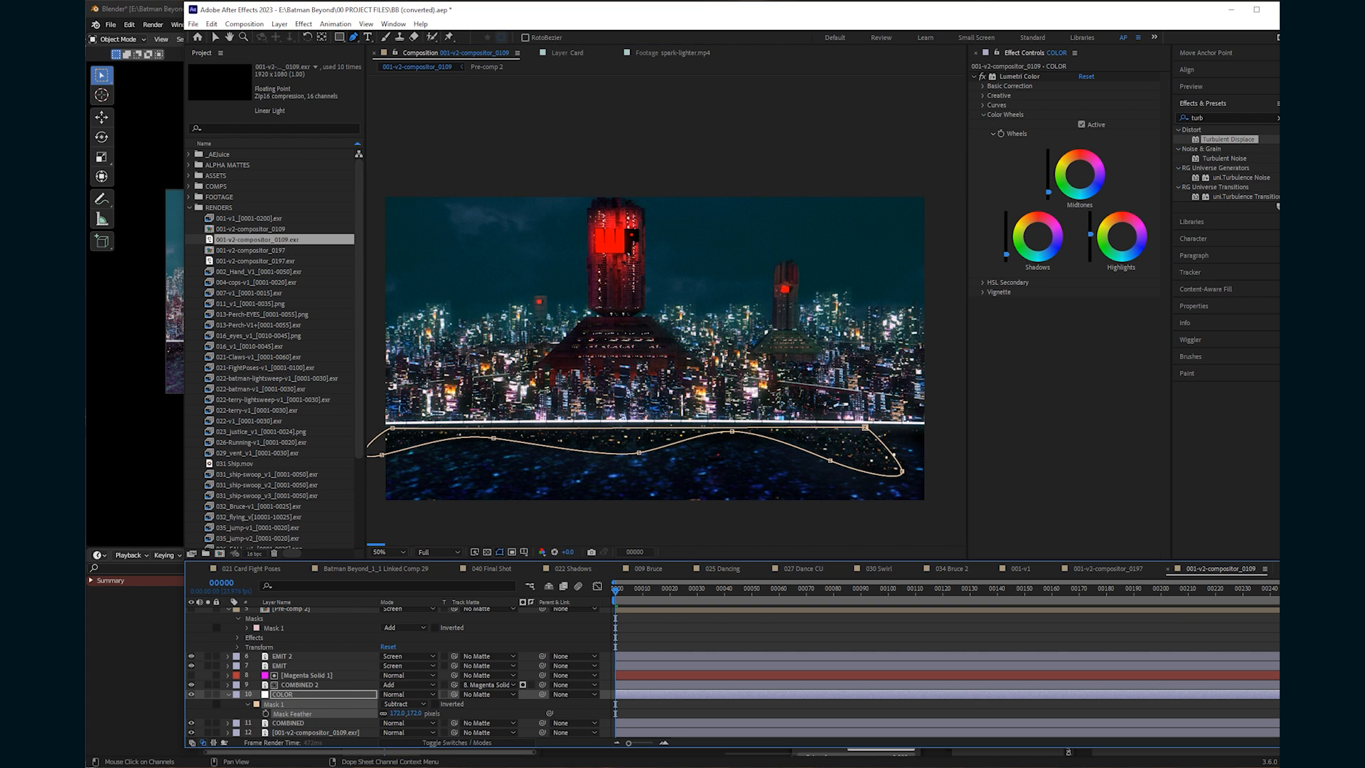
{"action": "key", "text": "F2"}
{"action": "scroll", "coordinate": [666, 309], "scroll_direction": "up", "scroll_amount": 1}
{"action": "scroll", "coordinate": [667, 310], "scroll_direction": "down", "scroll_amount": 1}
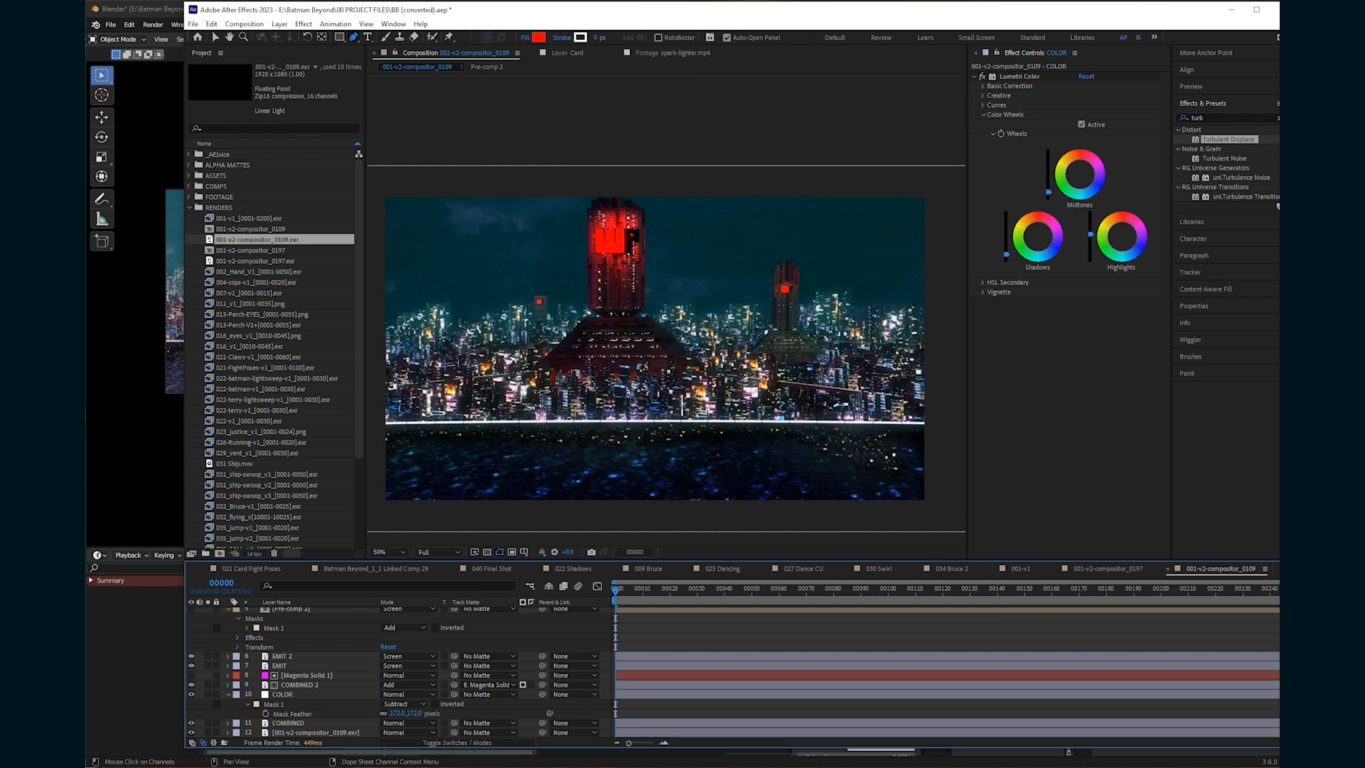
{"action": "key", "text": "v"}
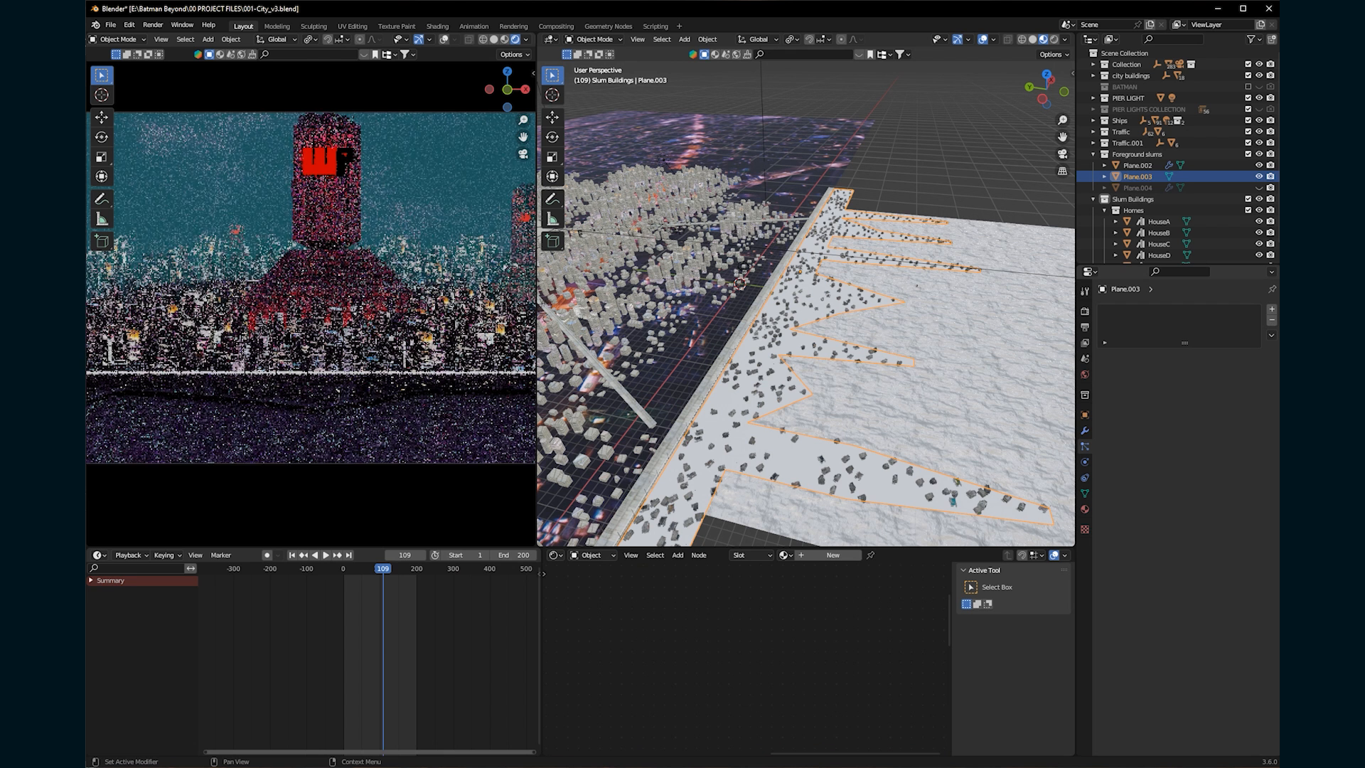
Open the mesh of the duplicated shoreline plane Plane.003 for editing in Blender.
{"action": "key", "text": "Tab"}
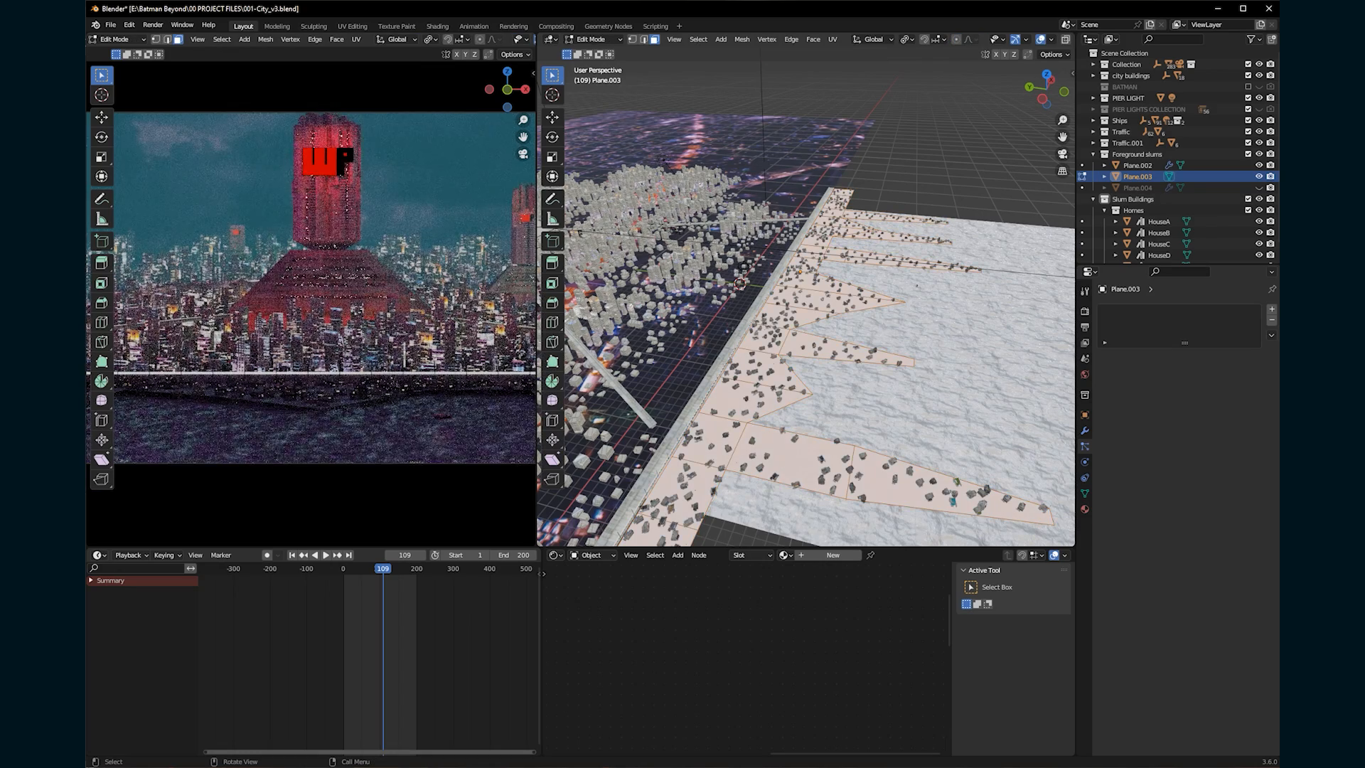
{"action": "key", "text": "e"}
{"action": "key", "text": "s"}
{"action": "right_click", "coordinate": [993, 467]}
{"action": "middle_click_drag", "start_coordinate": [993, 468], "coordinate": [811, 512]}
{"action": "key", "text": "ctrl+z"}
Inset the selected shoreline faces of Plane.003 by about 0.009 m.
{"action": "scroll", "coordinate": [810, 427], "scroll_direction": "up", "scroll_amount": 2}
{"action": "key", "text": "i"}
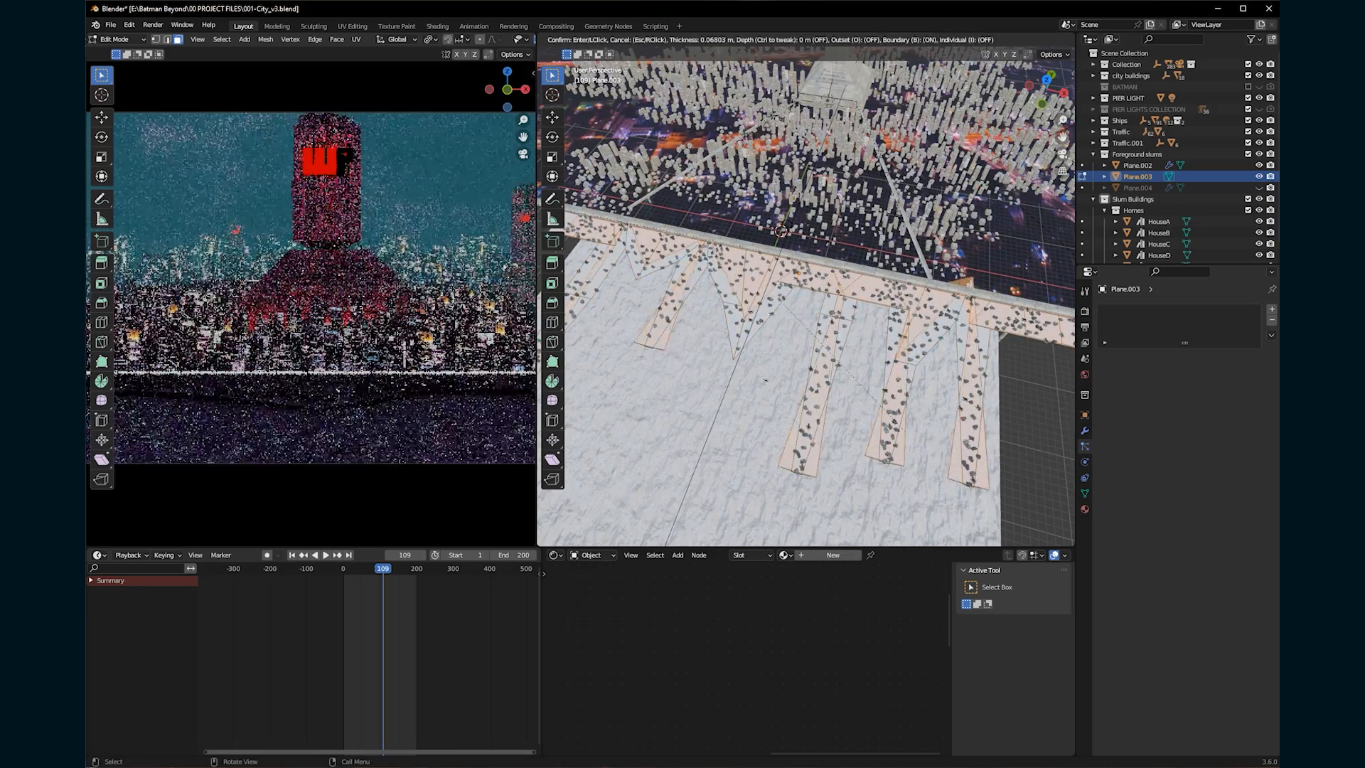
{"action": "left_click", "coordinate": [817, 426]}
{"action": "middle_click_drag", "start_coordinate": [817, 427], "coordinate": [922, 411], "text": "shift"}
{"action": "scroll", "coordinate": [922, 410], "scroll_direction": "up", "scroll_amount": 2}
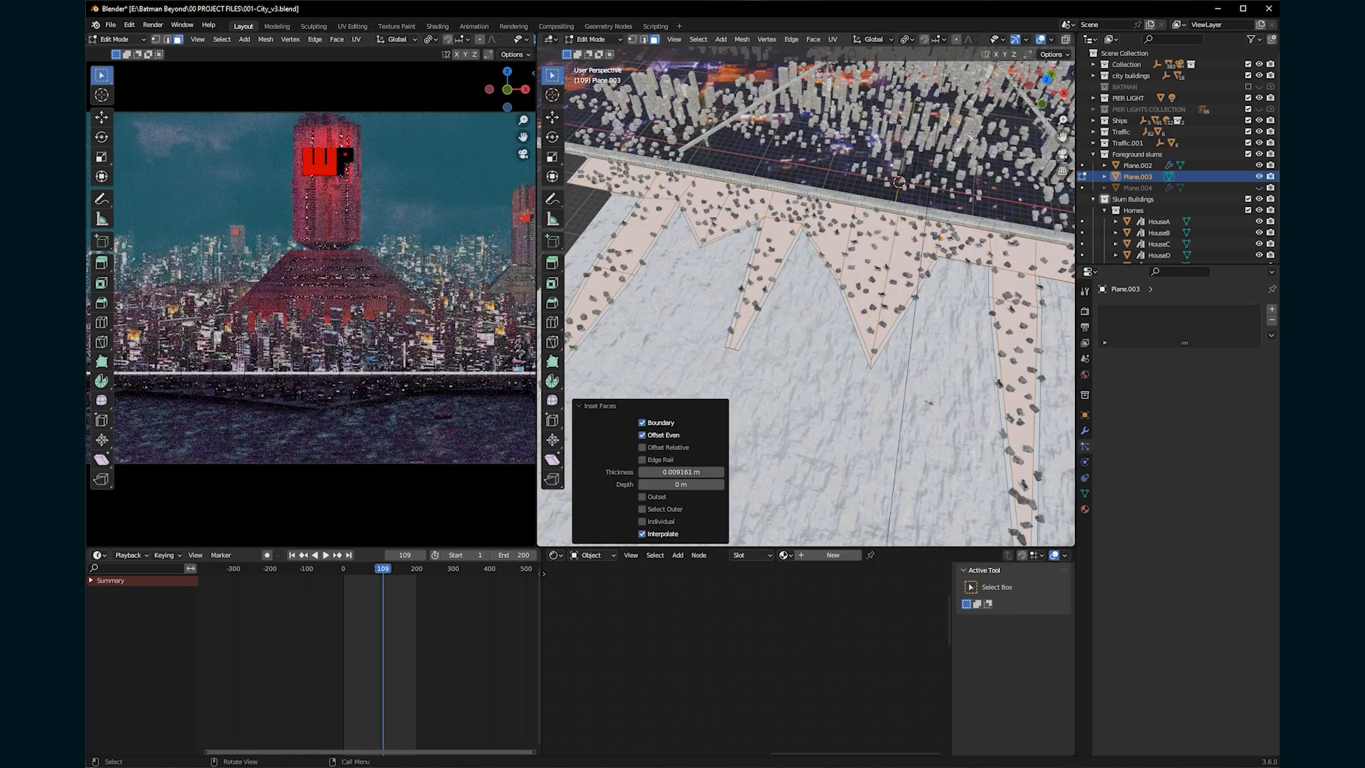
Extrude the inset faces of Plane.003, and lower the whole plane along Z in Object Mode.
{"action": "key", "text": "e"}
{"action": "left_click", "coordinate": [922, 391]}
{"action": "key", "text": "Tab"}
{"action": "key", "text": "g"}
{"action": "key", "text": "z"}
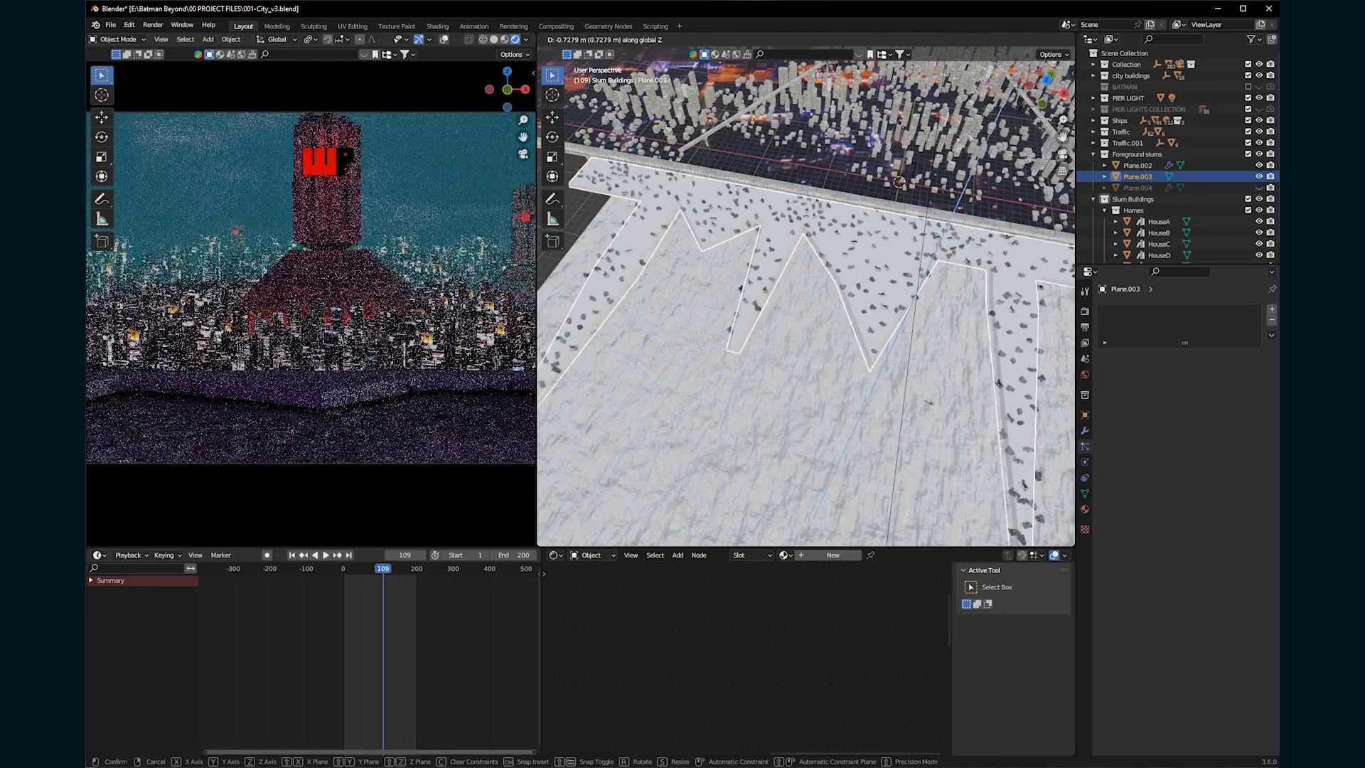
{"action": "left_click", "coordinate": [930, 413]}
{"action": "scroll", "coordinate": [929, 413], "scroll_direction": "up", "scroll_amount": 6}
{"action": "scroll", "coordinate": [805, 298], "scroll_direction": "down", "scroll_amount": 5}
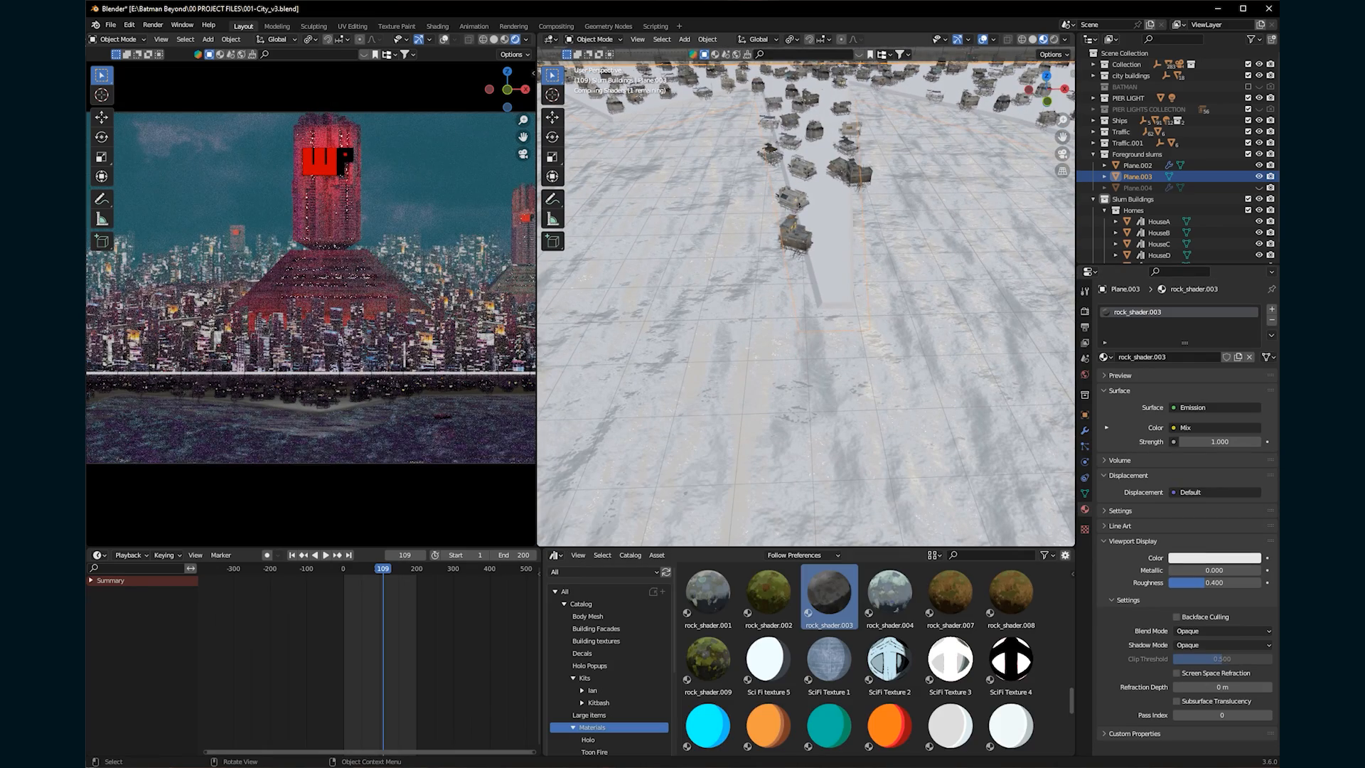
Change the asset browser area to the Shader Editor to show the rock_shader.003 nodes.
{"action": "scroll", "coordinate": [805, 303], "scroll_direction": "down", "scroll_amount": 5}
{"action": "left_click", "coordinate": [556, 555]}
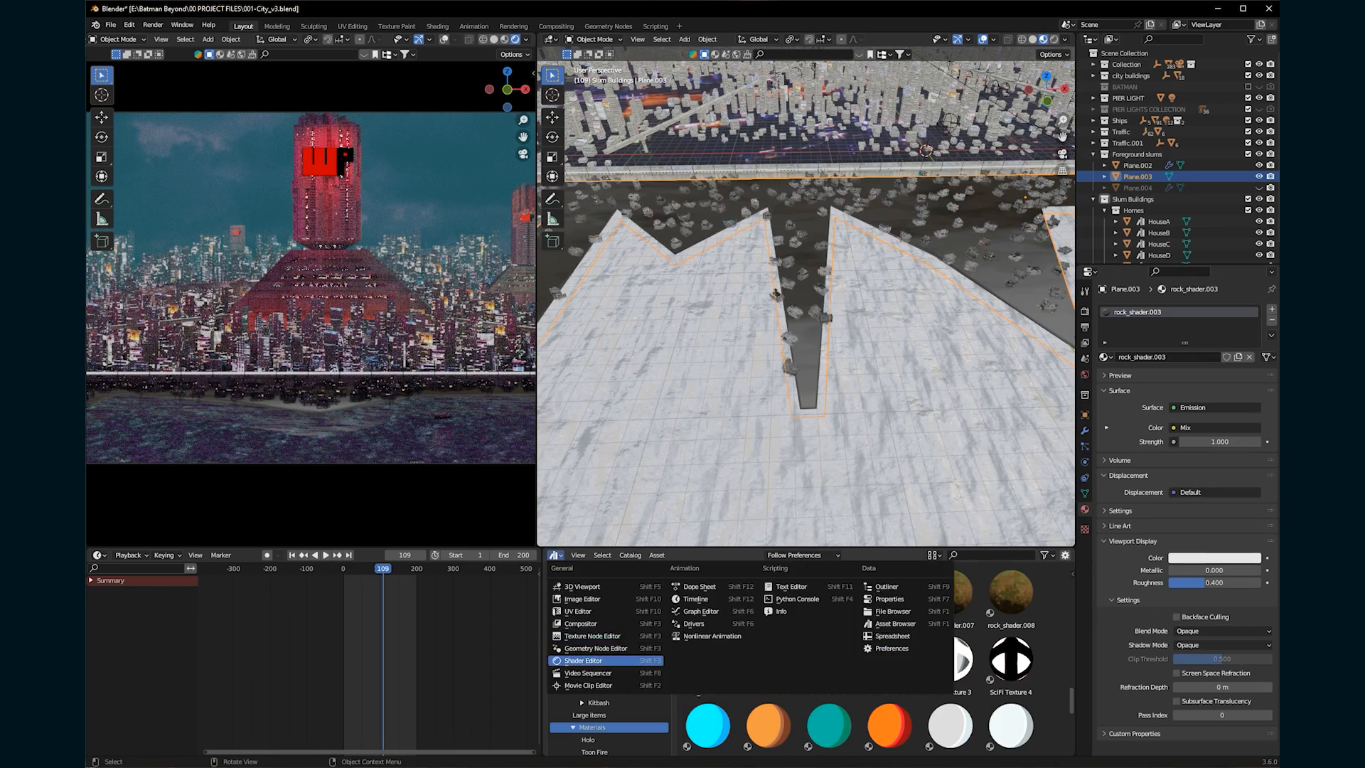
{"action": "left_click", "coordinate": [583, 661]}
{"action": "scroll", "coordinate": [931, 325], "scroll_direction": "down", "scroll_amount": 4}
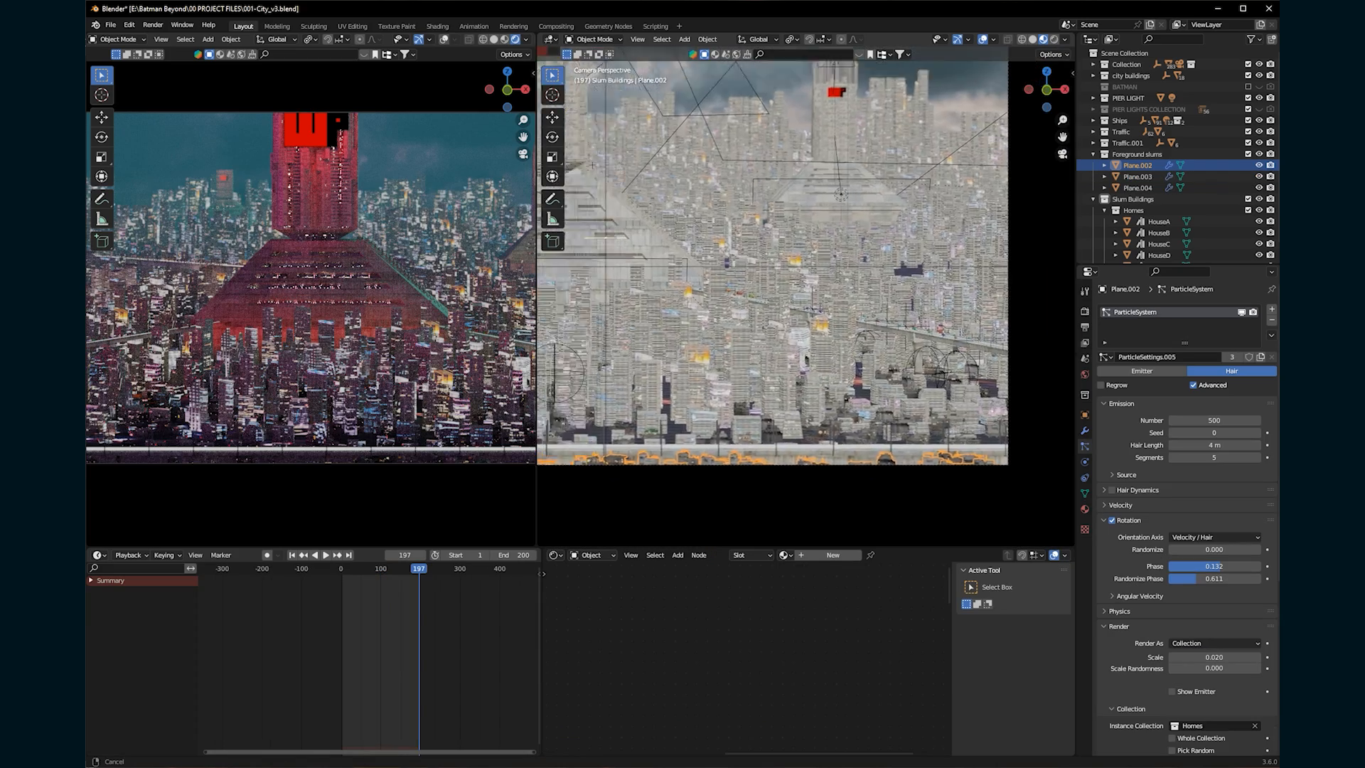
Delete Plane.003 from the Foreground slums collection.
{"action": "middle_click_drag", "start_coordinate": [777, 163], "coordinate": [828, 228]}
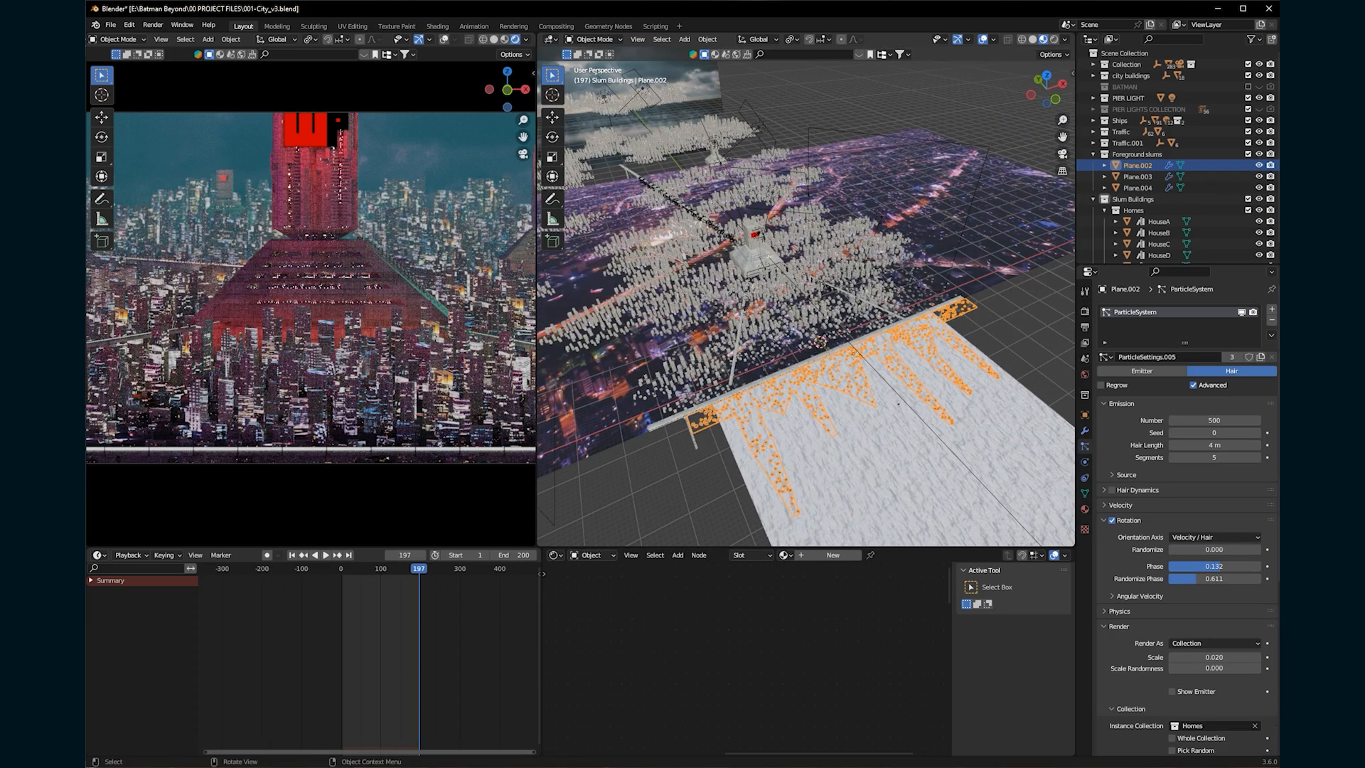
{"action": "left_click", "coordinate": [801, 286]}
{"action": "key", "text": "x"}
{"action": "left_click", "coordinate": [808, 348]}
Select Plane.004 over the city and make its house particle settings a single-user copy.
{"action": "left_click", "coordinate": [808, 347]}
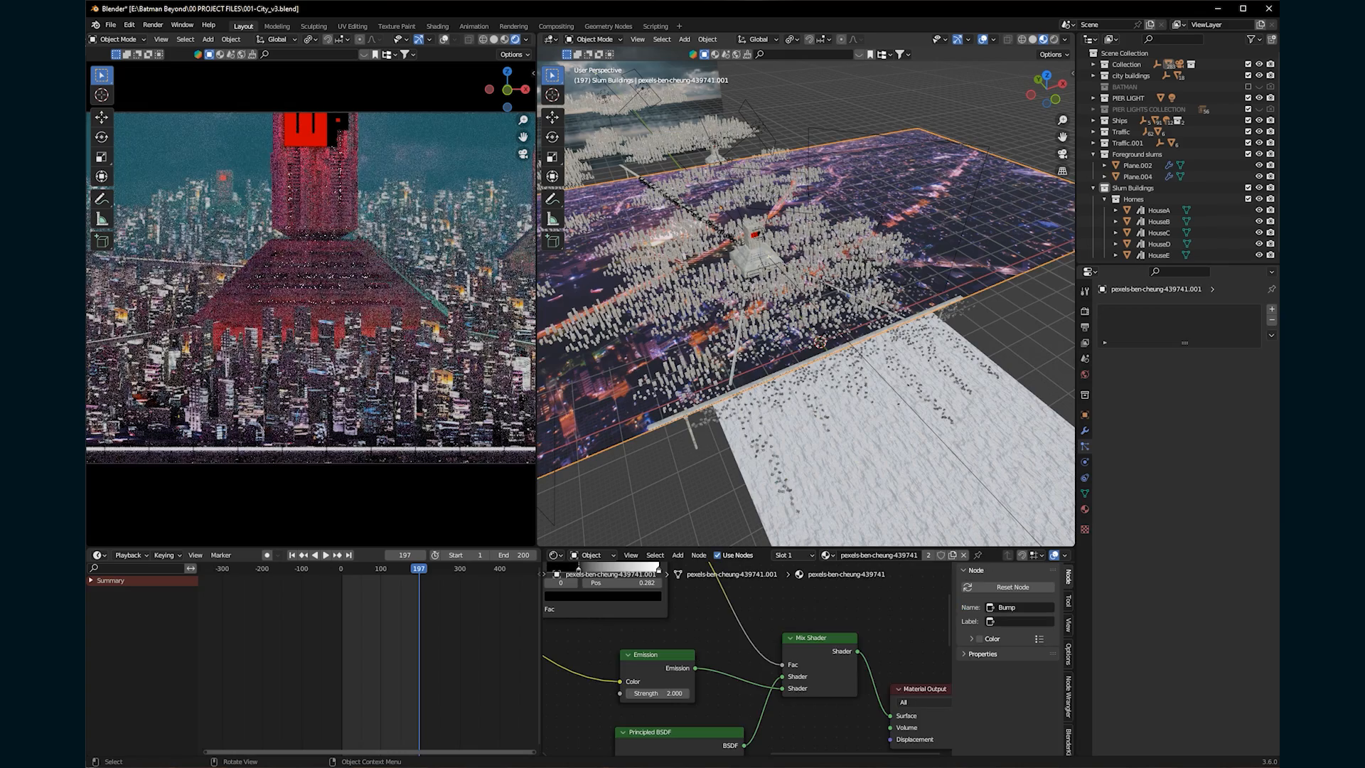
{"action": "left_click", "coordinate": [808, 347]}
{"action": "left_click", "coordinate": [1232, 357]}
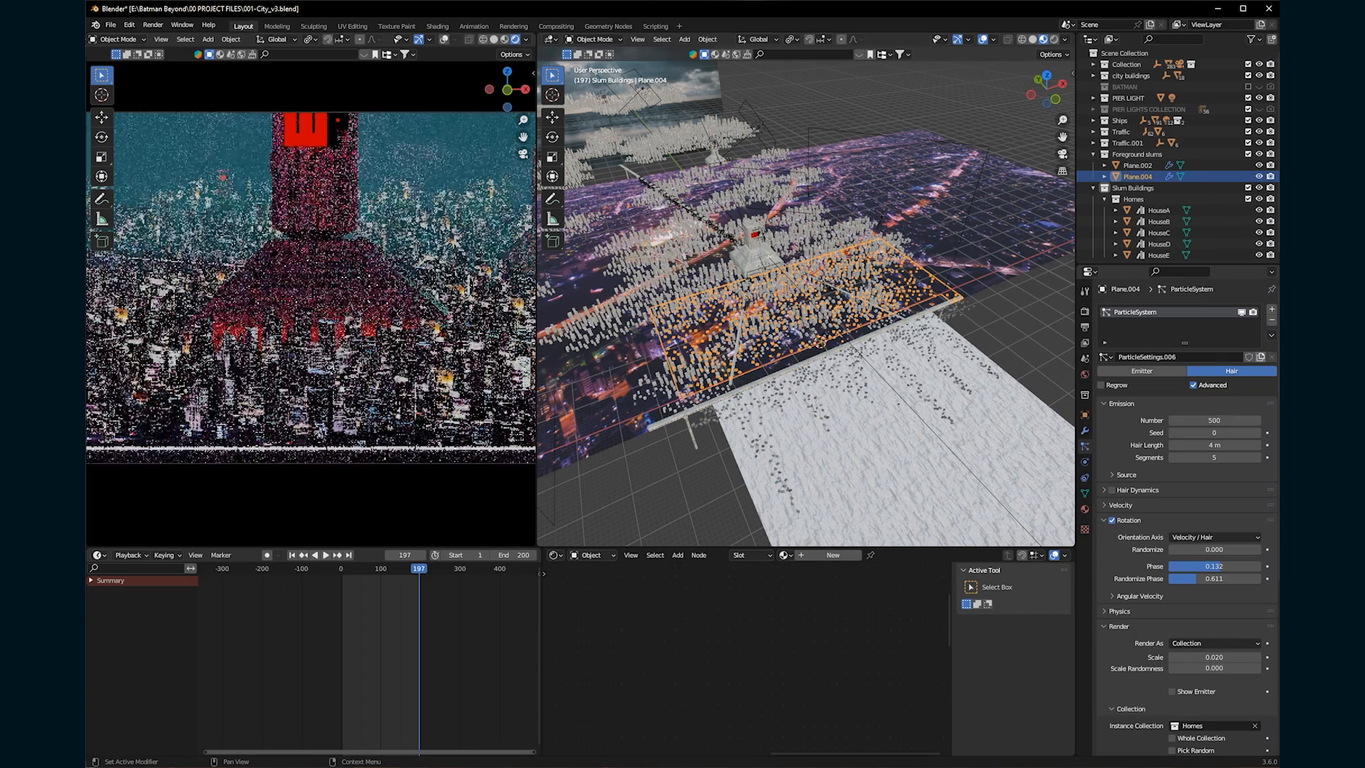
Duplicate the particle system on Plane.004 and remove the original one.
{"action": "left_click", "coordinate": [1271, 335]}
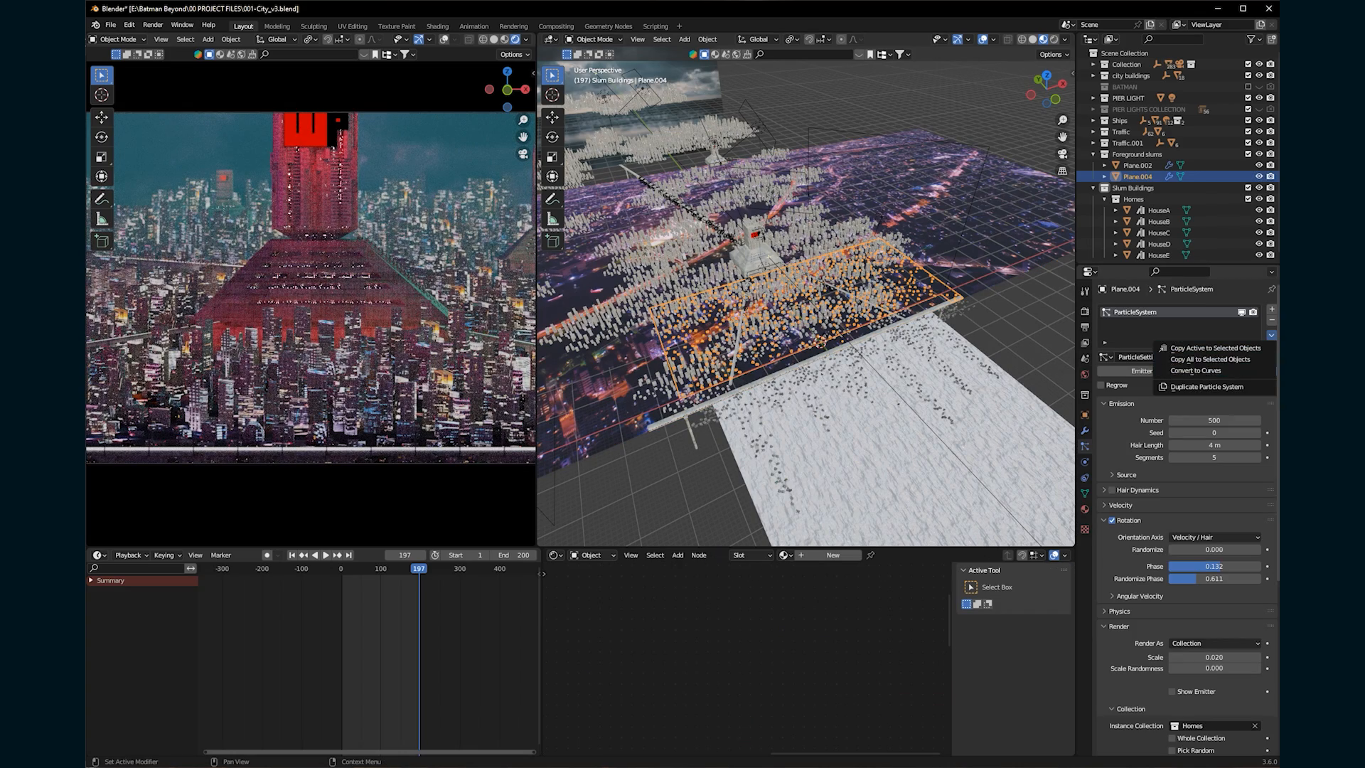
{"action": "left_click", "coordinate": [1222, 388]}
{"action": "left_click", "coordinate": [1152, 324]}
{"action": "left_click", "coordinate": [1151, 312]}
{"action": "left_click", "coordinate": [1272, 320]}
Try house particle counts of 1000 and 1500 on Plane.004.
{"action": "left_click", "coordinate": [1214, 420]}
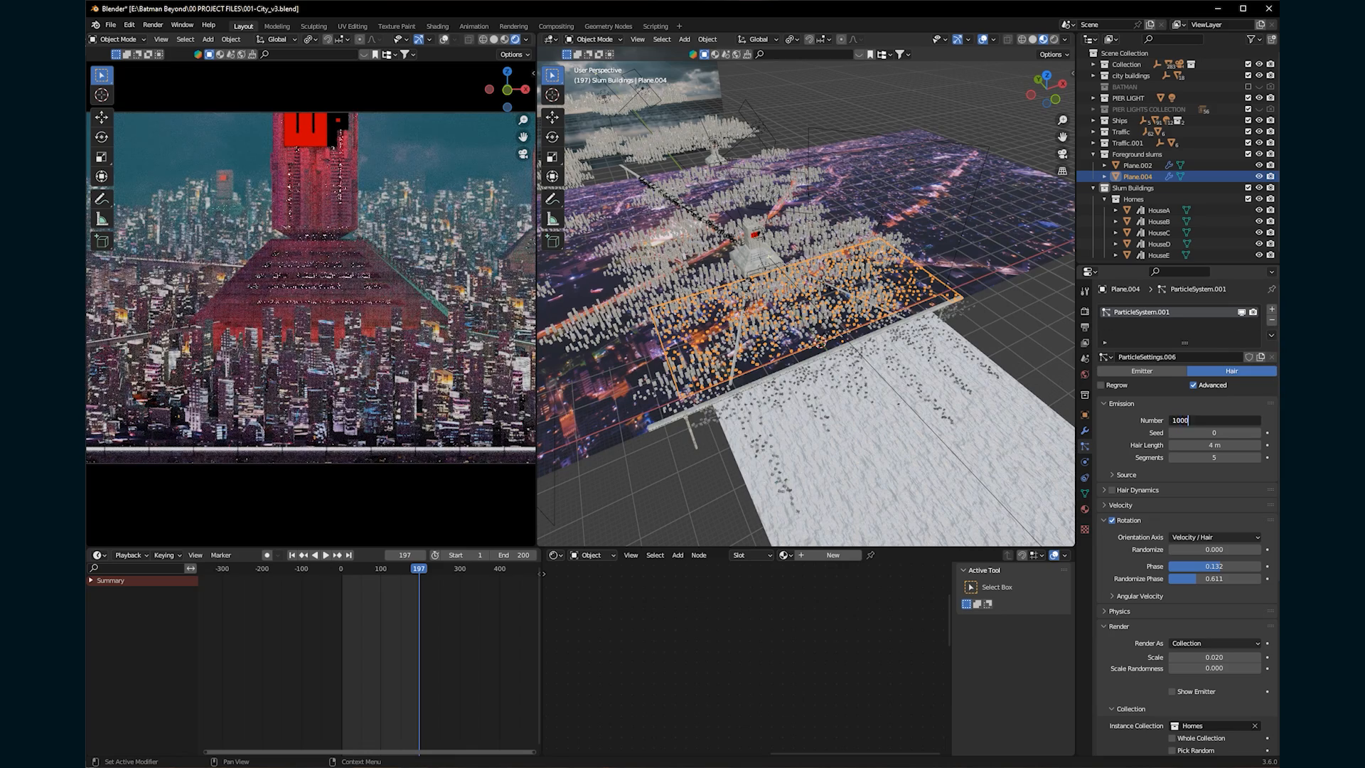
{"action": "key", "text": "Return"}
{"action": "left_click", "coordinate": [1215, 420]}
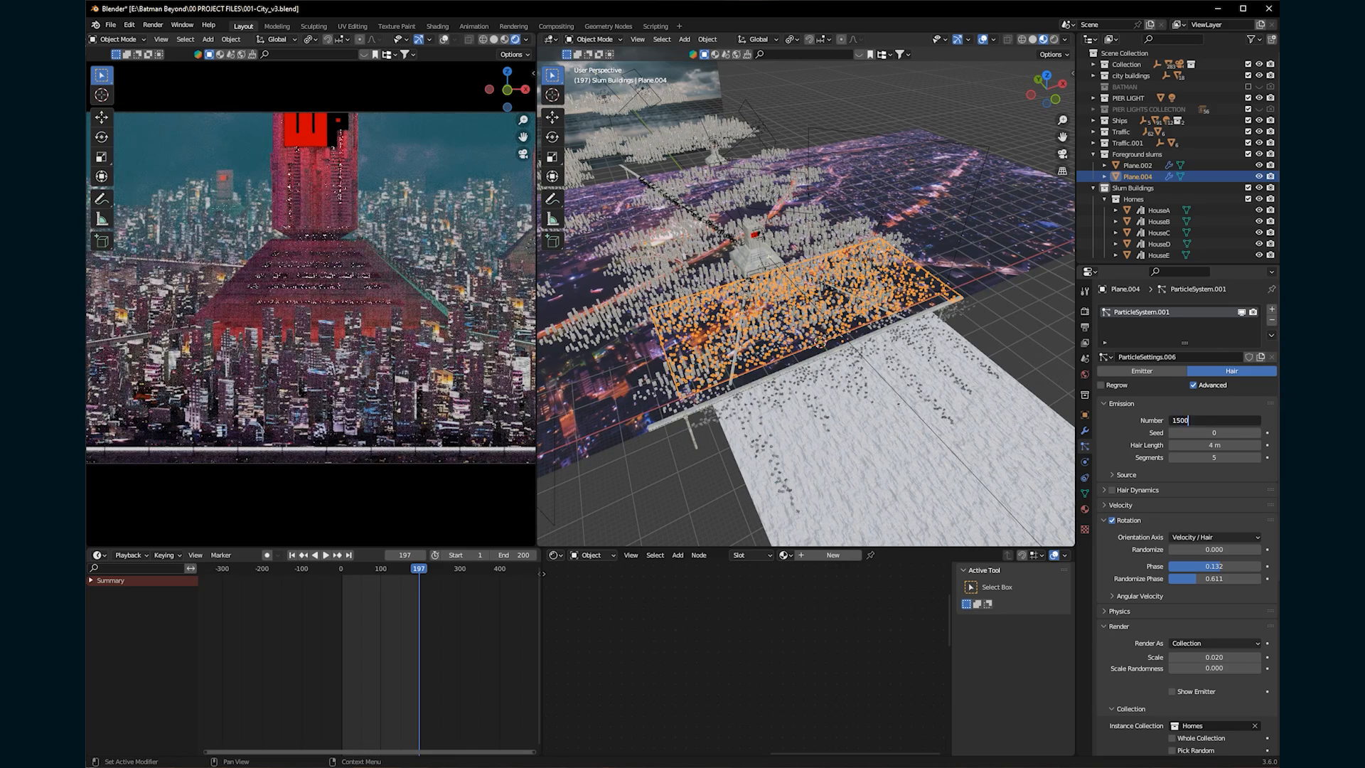
{"action": "key", "text": "Return"}
Move the house-covered Plane.004 about -4.46 m along Y toward the waterfront.
{"action": "scroll", "coordinate": [831, 379], "scroll_direction": "up", "scroll_amount": 2}
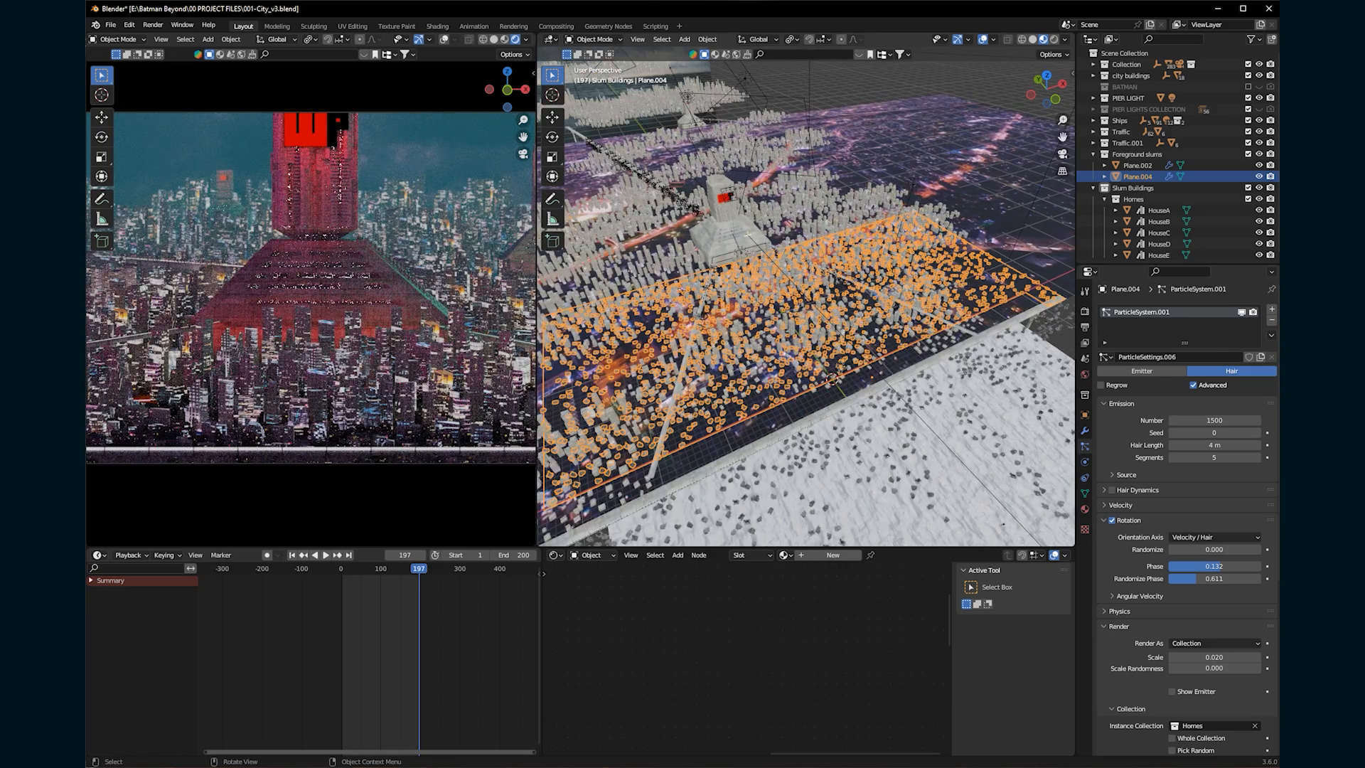
{"action": "key", "text": "g"}
{"action": "key", "text": "y"}
{"action": "left_click", "coordinate": [807, 341]}
{"action": "middle_click_drag", "start_coordinate": [806, 341], "coordinate": [903, 311]}
{"action": "scroll", "coordinate": [881, 284], "scroll_direction": "up", "scroll_amount": 4}
{"action": "scroll", "coordinate": [907, 281], "scroll_direction": "down", "scroll_amount": 5}
Set the house particle number on Plane.004 to 3500.
{"action": "left_click", "coordinate": [1214, 420]}
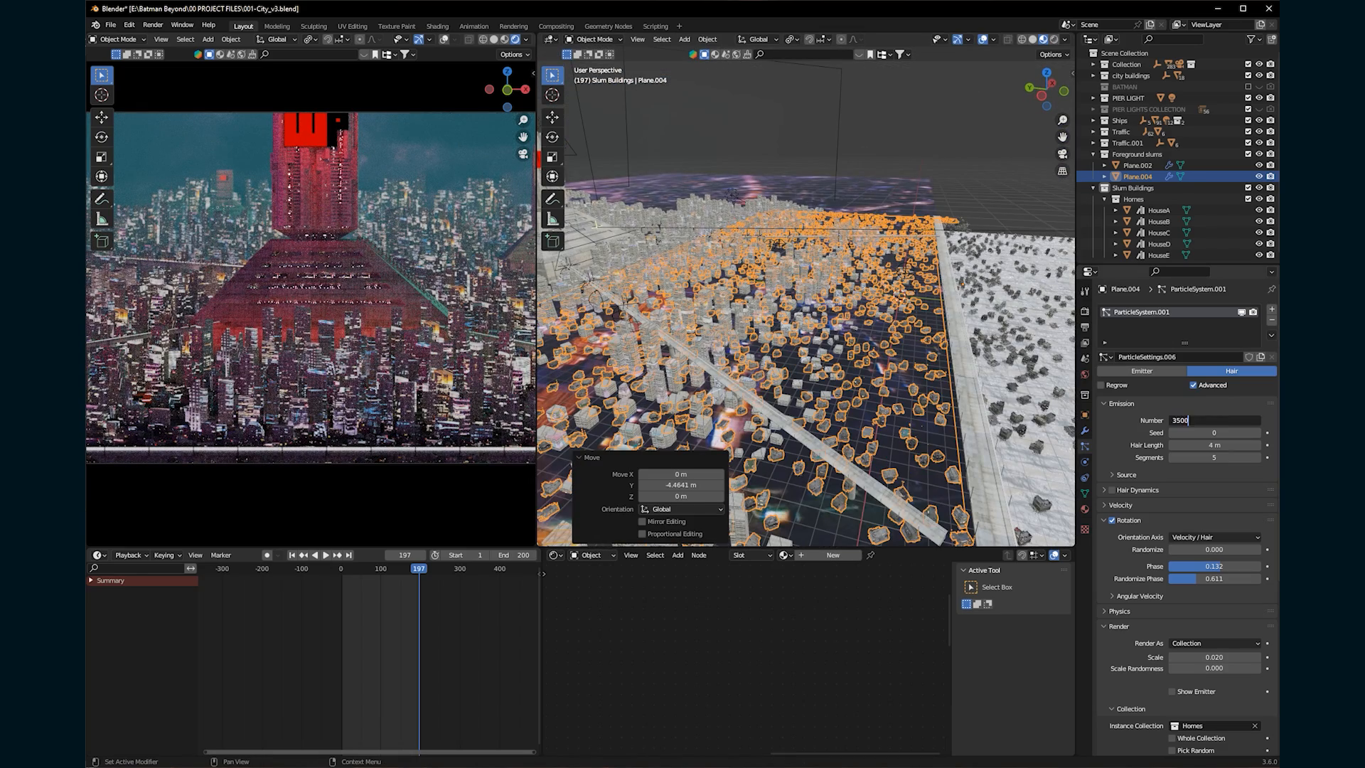
{"action": "type", "text": "3500"}
{"action": "key", "text": "Return"}
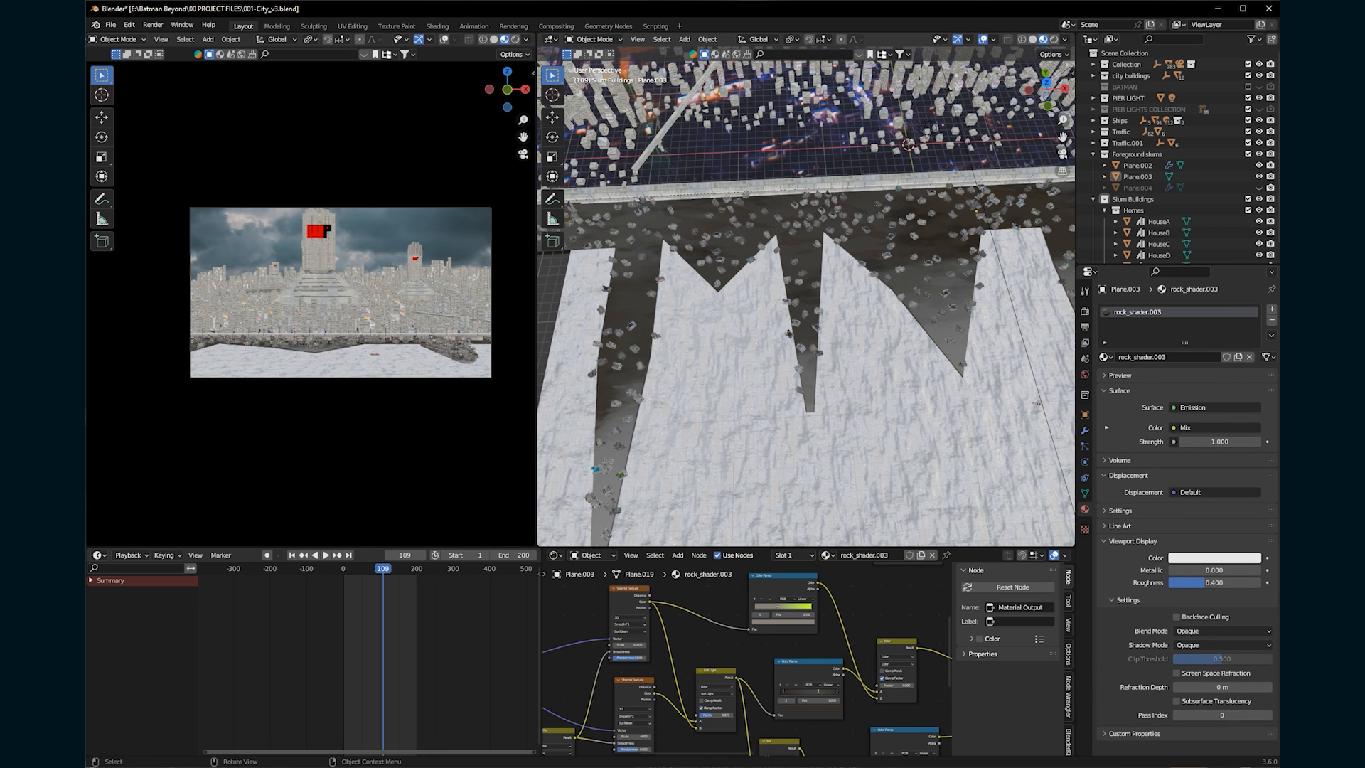
Open the Alt Tab Ocean add-on and choose its Water Big material for the ocean.
{"action": "key", "text": "n"}
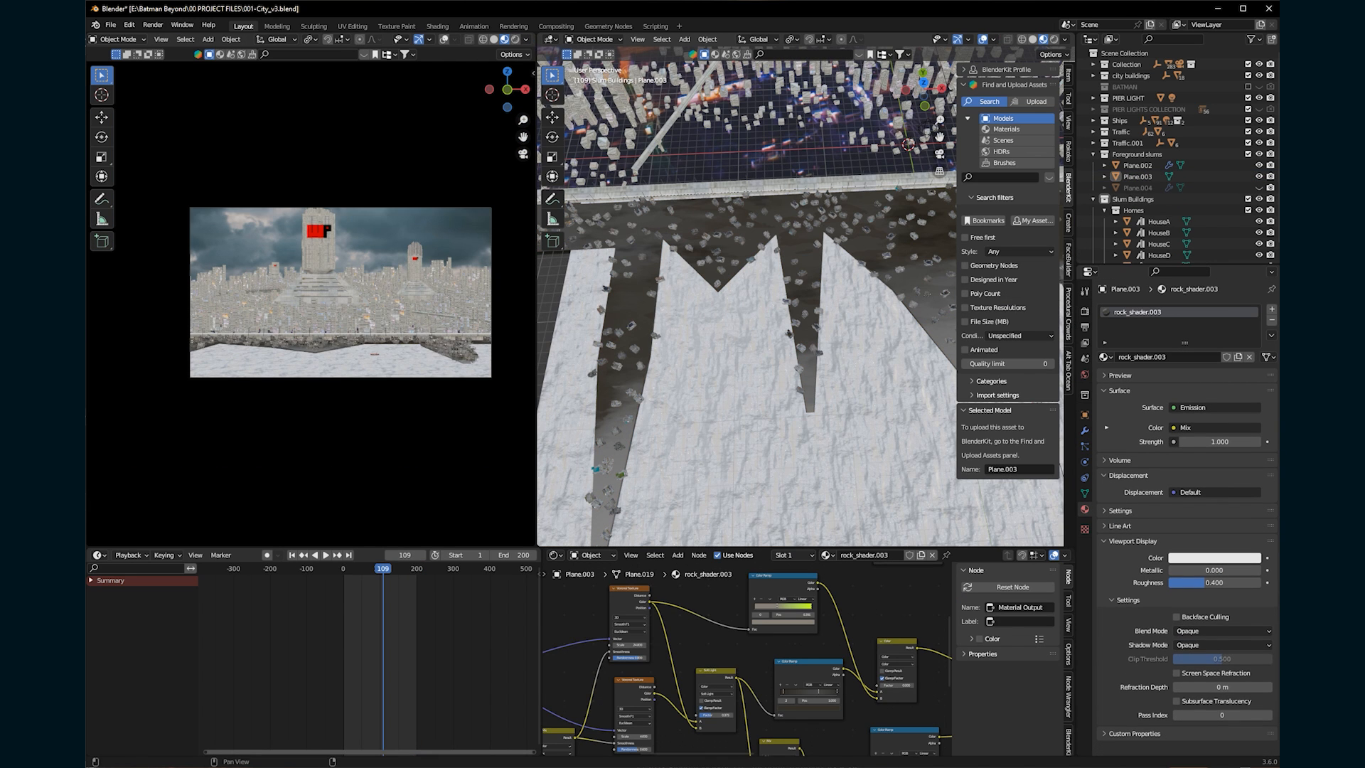
{"action": "left_click", "coordinate": [1068, 370]}
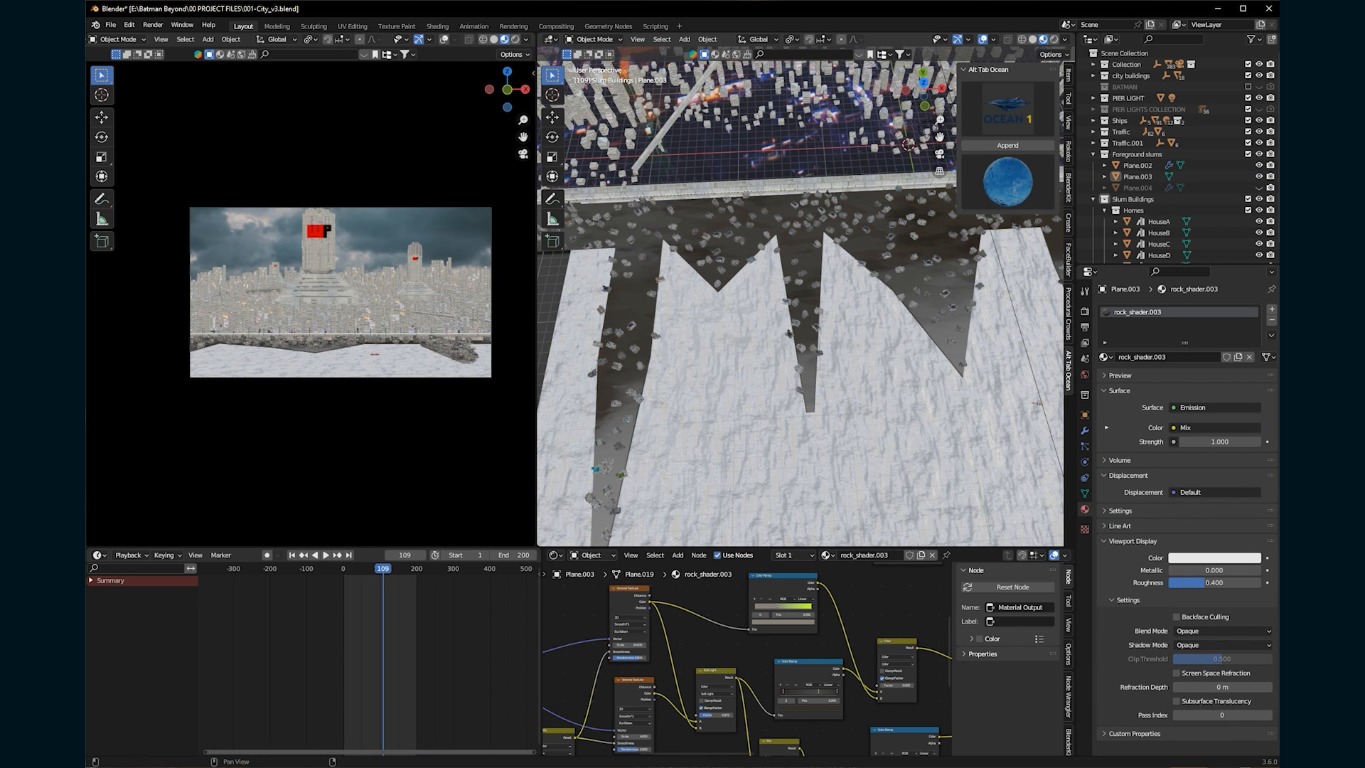
{"action": "left_click", "coordinate": [1008, 182]}
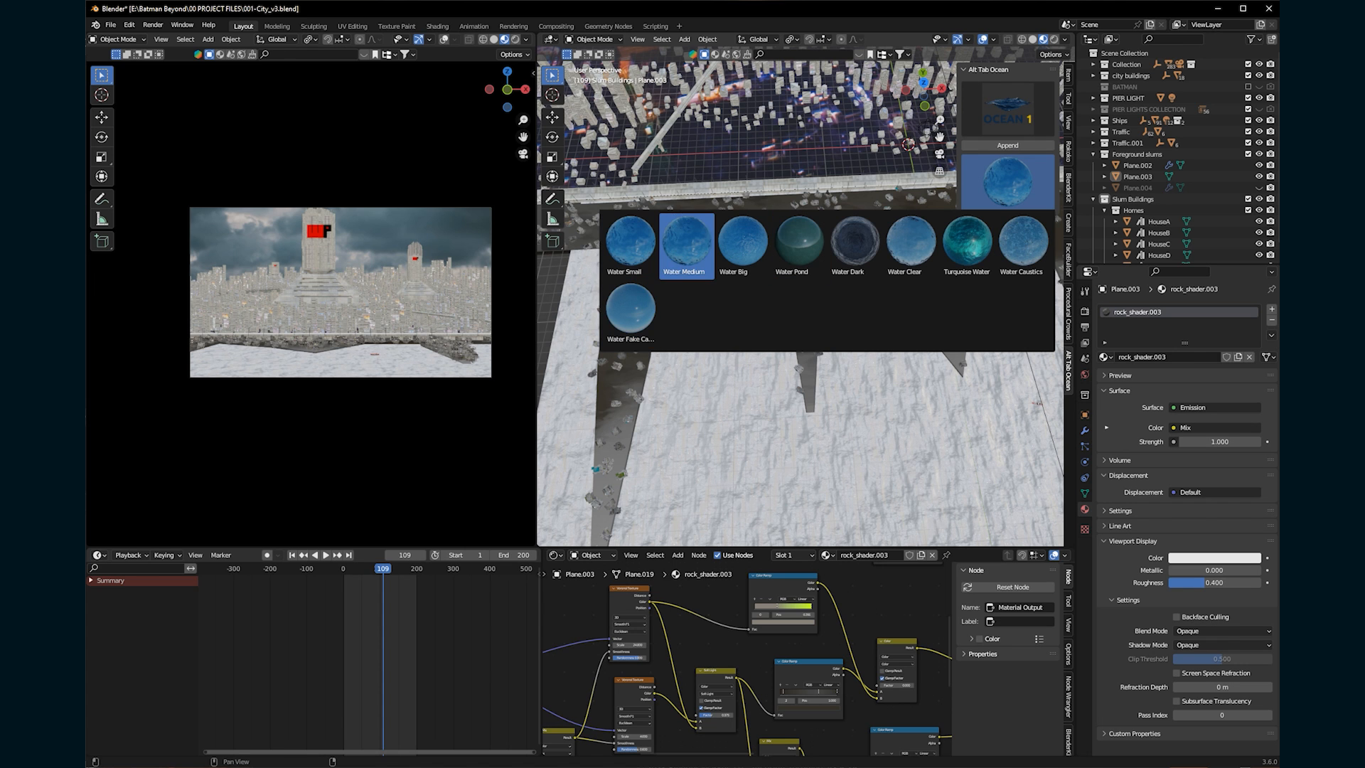
{"action": "left_click", "coordinate": [743, 241]}
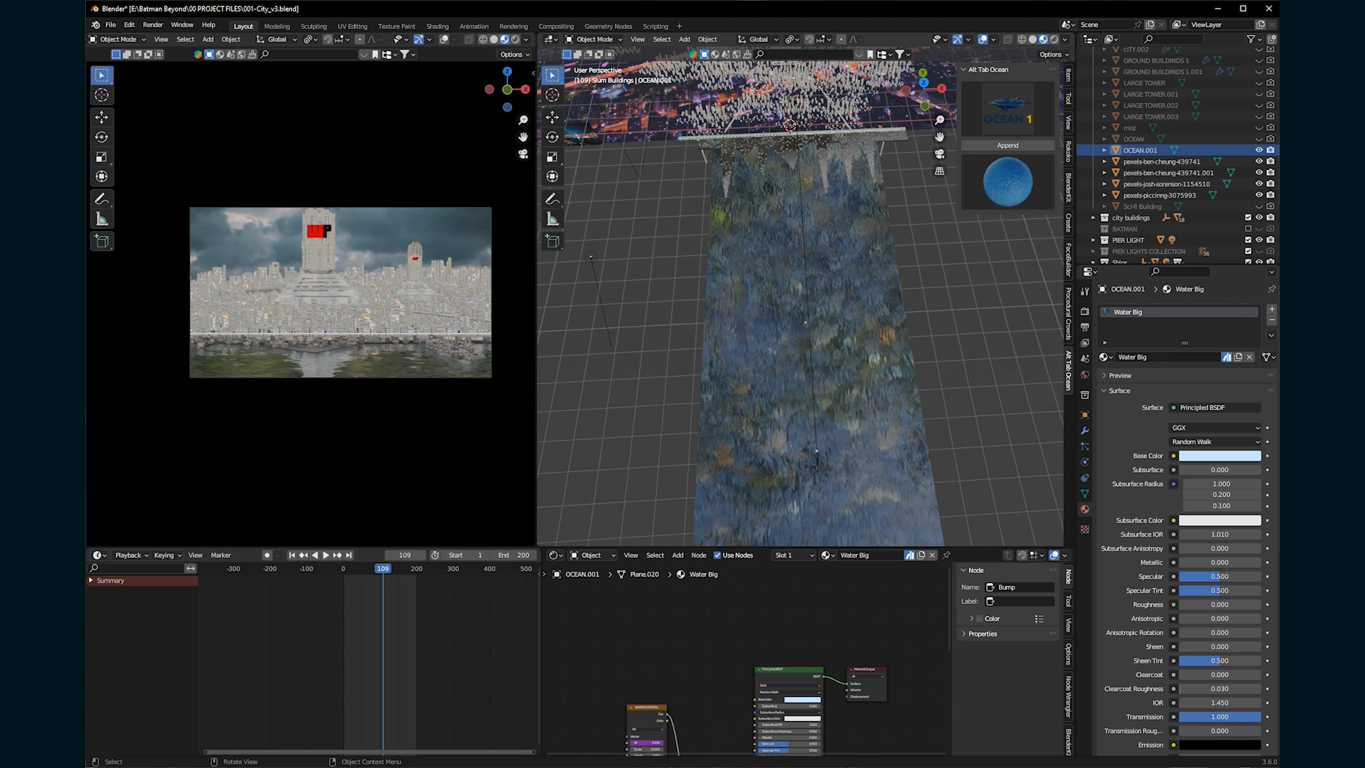
Apply the scale of the OCEAN.001 plane and save the file.
{"action": "key", "text": "ctrl+s"}
{"action": "key", "text": "ctrl+a"}
{"action": "left_click", "coordinate": [810, 353]}
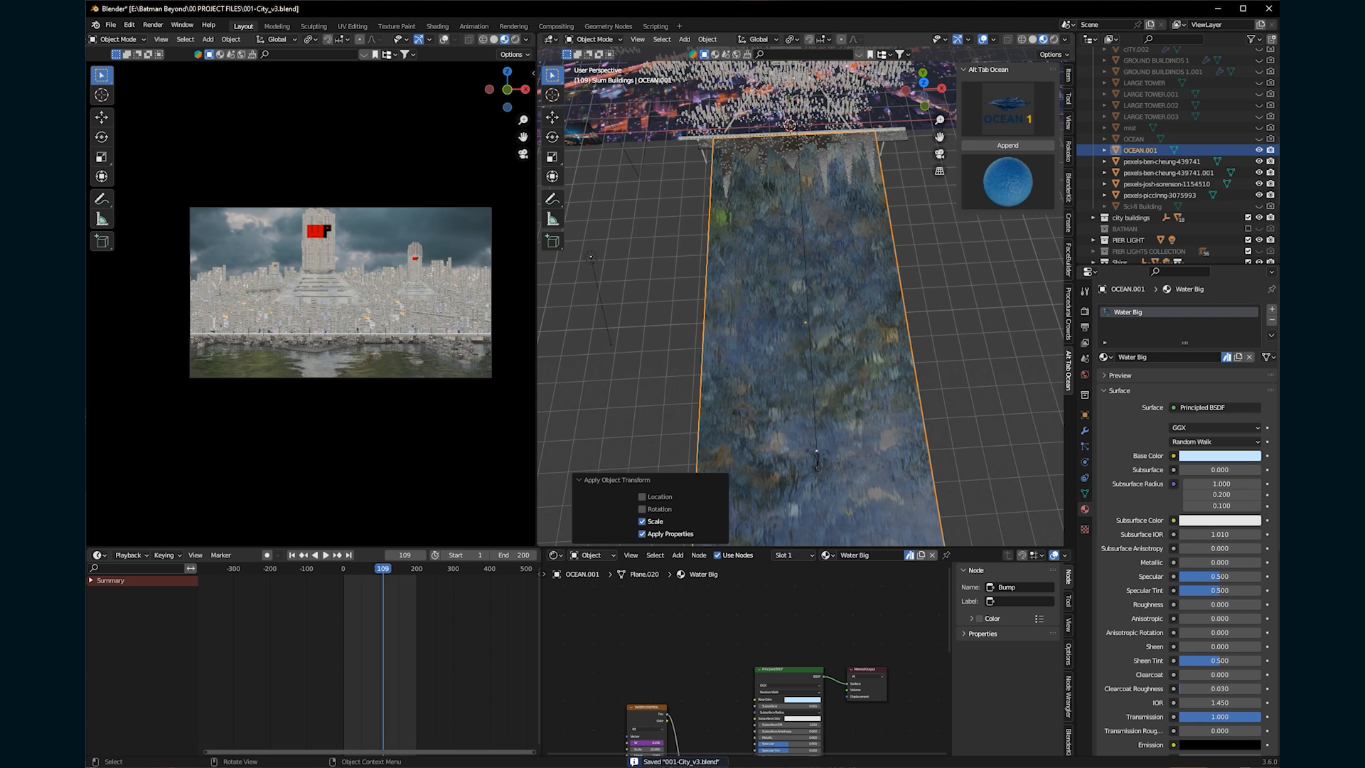
{"action": "key", "text": "ctrl+s"}
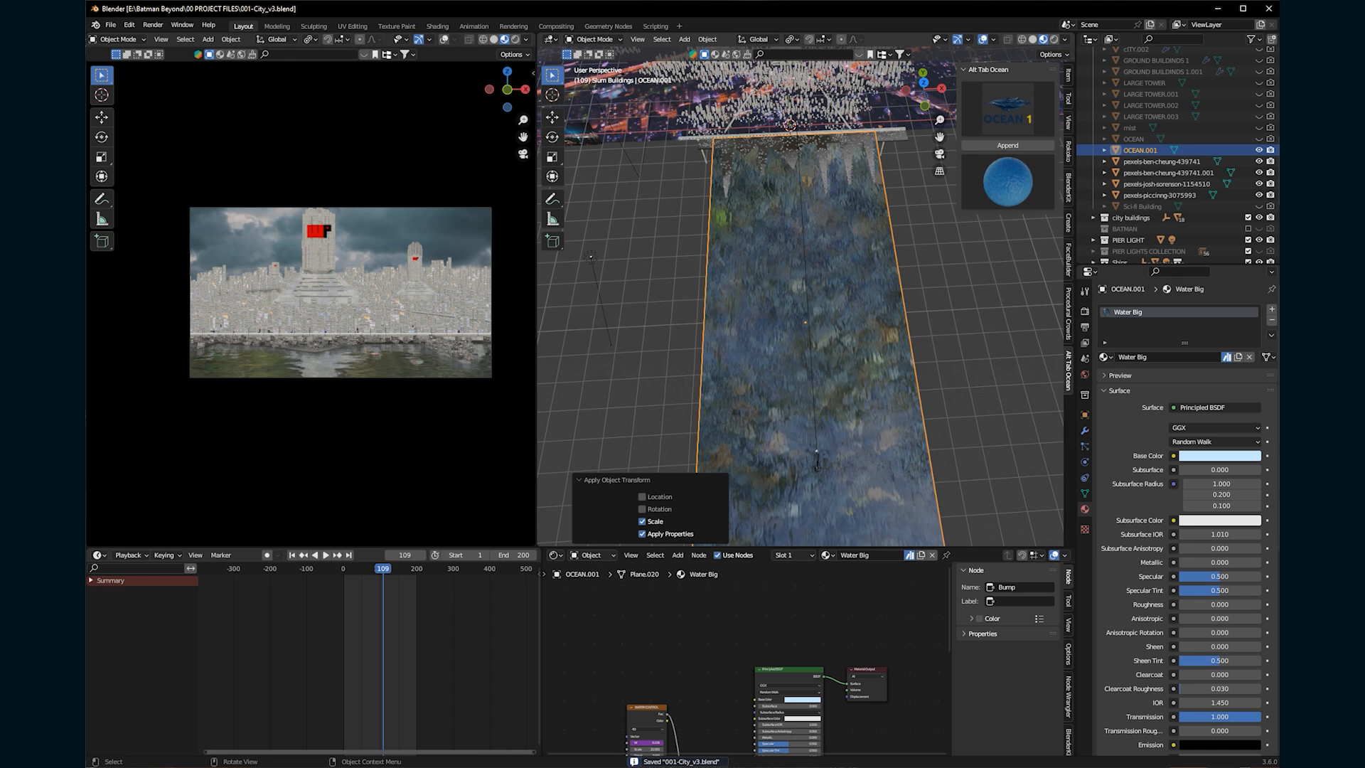
Show the camera viewport in rendered shading to check the new water surface.
{"action": "scroll", "coordinate": [803, 313], "scroll_direction": "down", "scroll_amount": 5}
{"action": "scroll", "coordinate": [804, 313], "scroll_direction": "up", "scroll_amount": 12}
{"action": "left_click", "coordinate": [516, 39]}
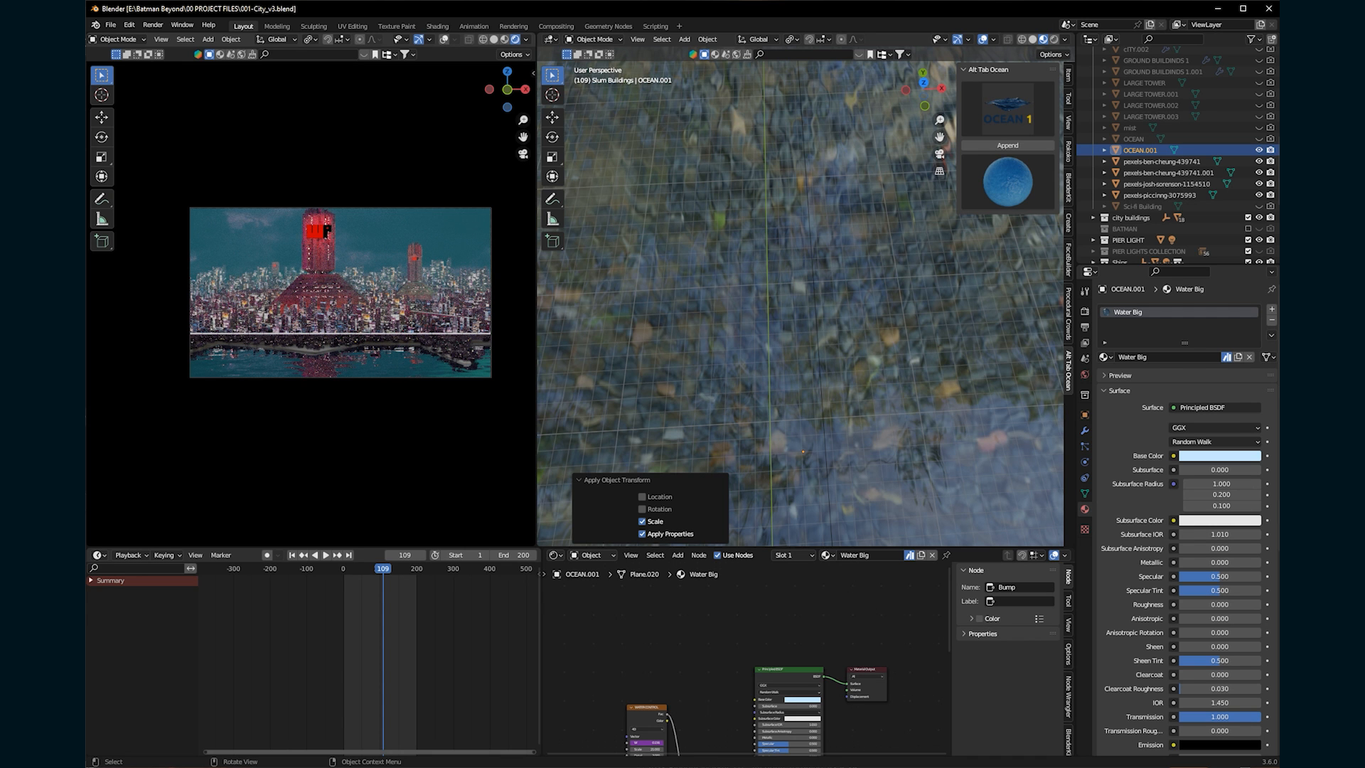
Raise the scale of the WATER CONTROL noise texture to 120 in the Water Big material.
{"action": "scroll", "coordinate": [311, 297], "scroll_direction": "up", "scroll_amount": 3}
{"action": "middle_click_drag", "start_coordinate": [310, 297], "coordinate": [307, 272], "text": "shift"}
{"action": "scroll", "coordinate": [803, 278], "scroll_direction": "down", "scroll_amount": 4}
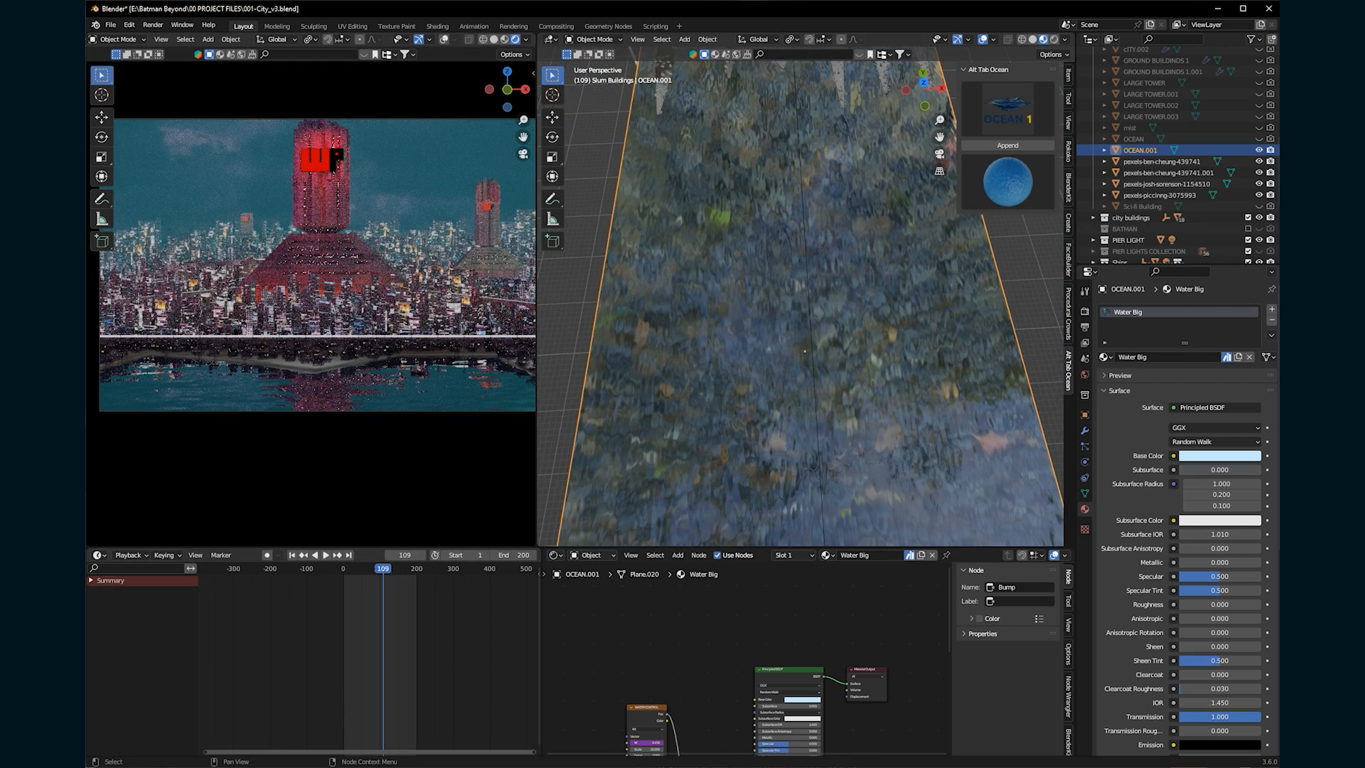
{"action": "scroll", "coordinate": [746, 661], "scroll_direction": "up", "scroll_amount": 4}
{"action": "middle_click_drag", "start_coordinate": [746, 711], "coordinate": [782, 596]}
{"action": "scroll", "coordinate": [750, 583], "scroll_direction": "down", "scroll_amount": 4}
{"action": "scroll", "coordinate": [782, 596], "scroll_direction": "up", "scroll_amount": 5}
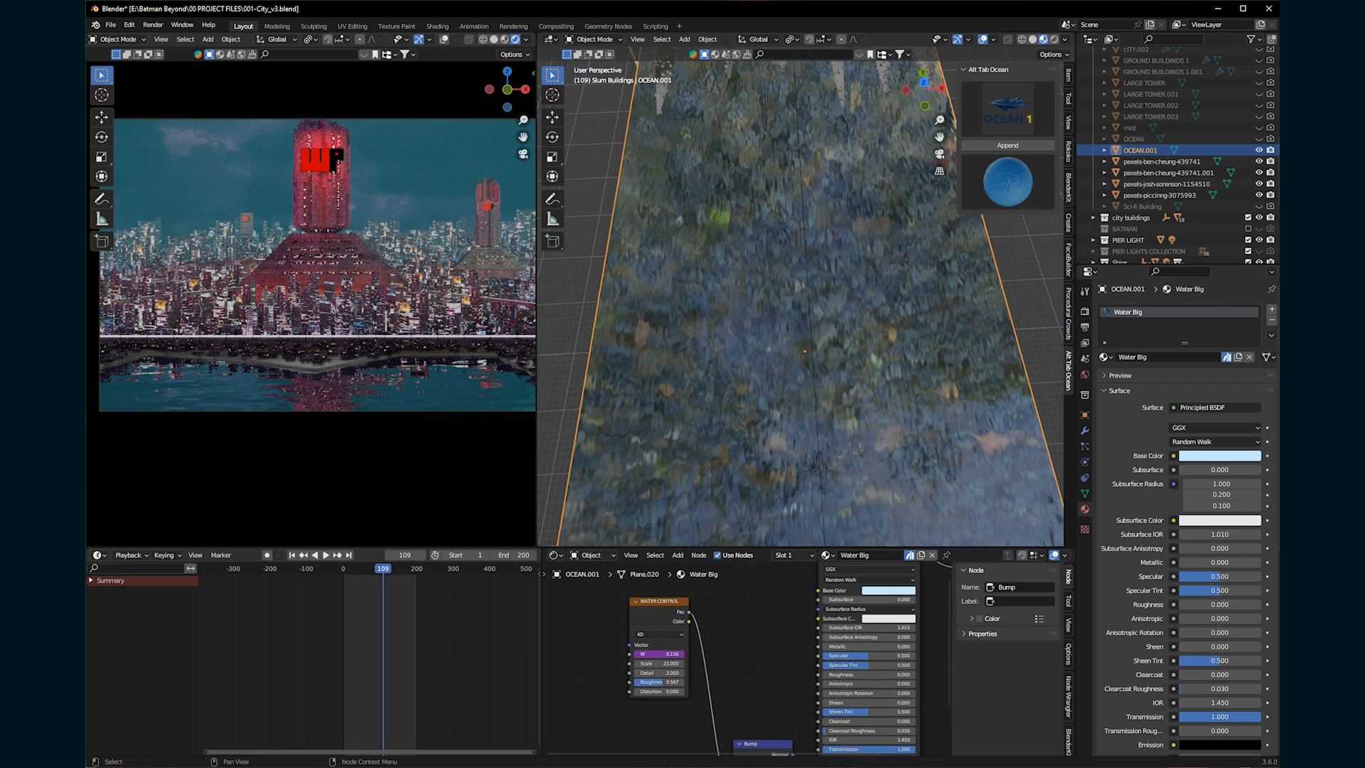
{"action": "left_click", "coordinate": [659, 603]}
{"action": "left_click_drag", "start_coordinate": [657, 663], "coordinate": [782, 663]}
Darken the base color of the Water Big material to a muted grey-blue.
{"action": "scroll", "coordinate": [779, 667], "scroll_direction": "up", "scroll_amount": 1}
{"action": "middle_click_drag", "start_coordinate": [778, 675], "coordinate": [754, 710]}
{"action": "left_click", "coordinate": [784, 600]}
{"action": "left_click_drag", "start_coordinate": [837, 461], "coordinate": [837, 491]}
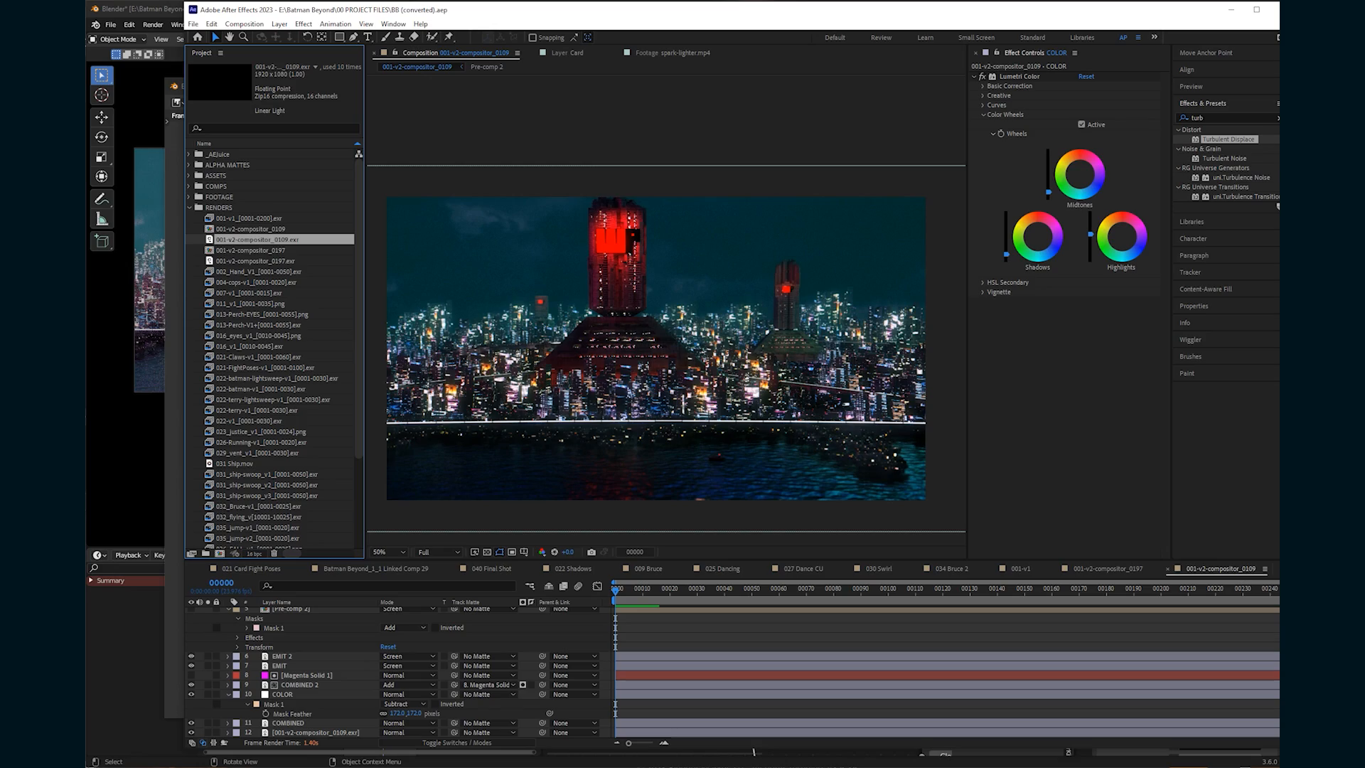
In After Effects, compare the COLOR layer with Mask 1 set to None, and restore its mode to Subtract.
{"action": "left_click", "coordinate": [404, 703]}
{"action": "left_click", "coordinate": [395, 616]}
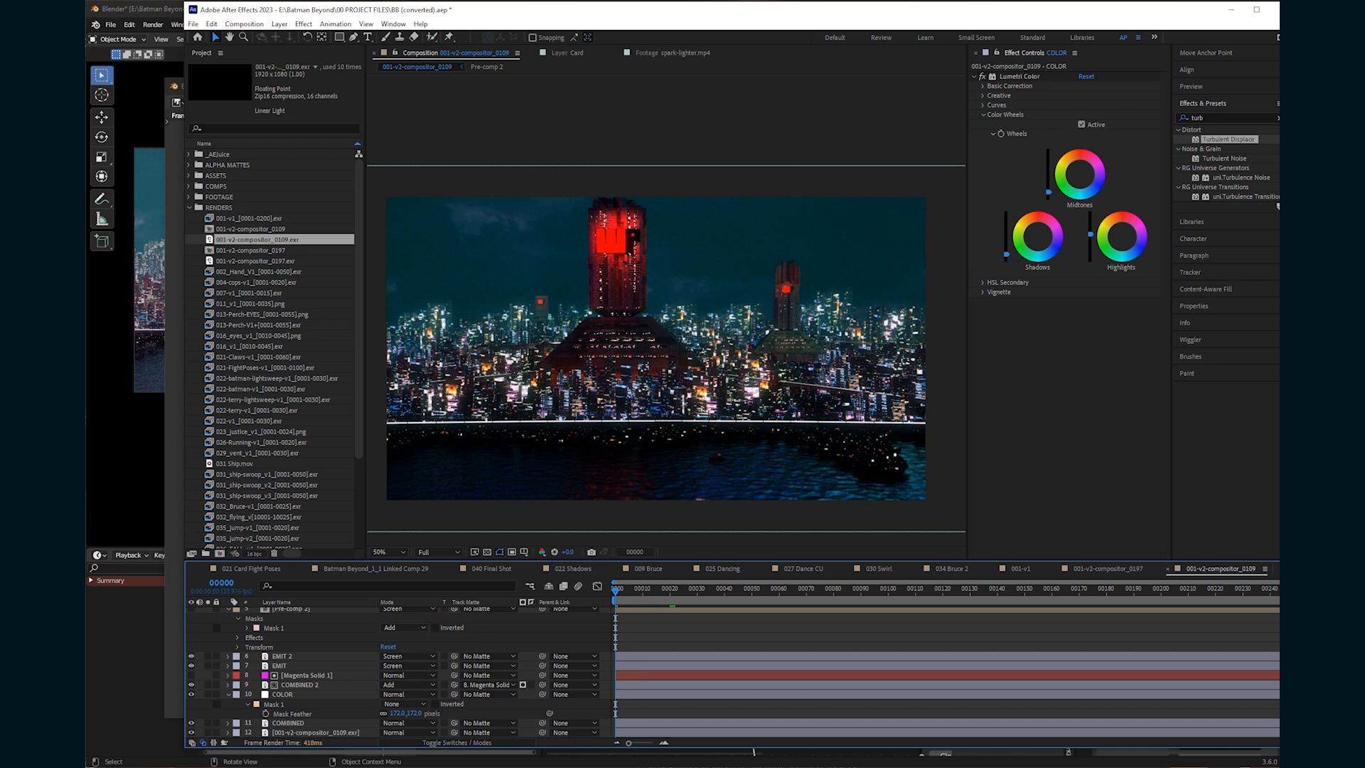
{"action": "left_click", "coordinate": [404, 704]}
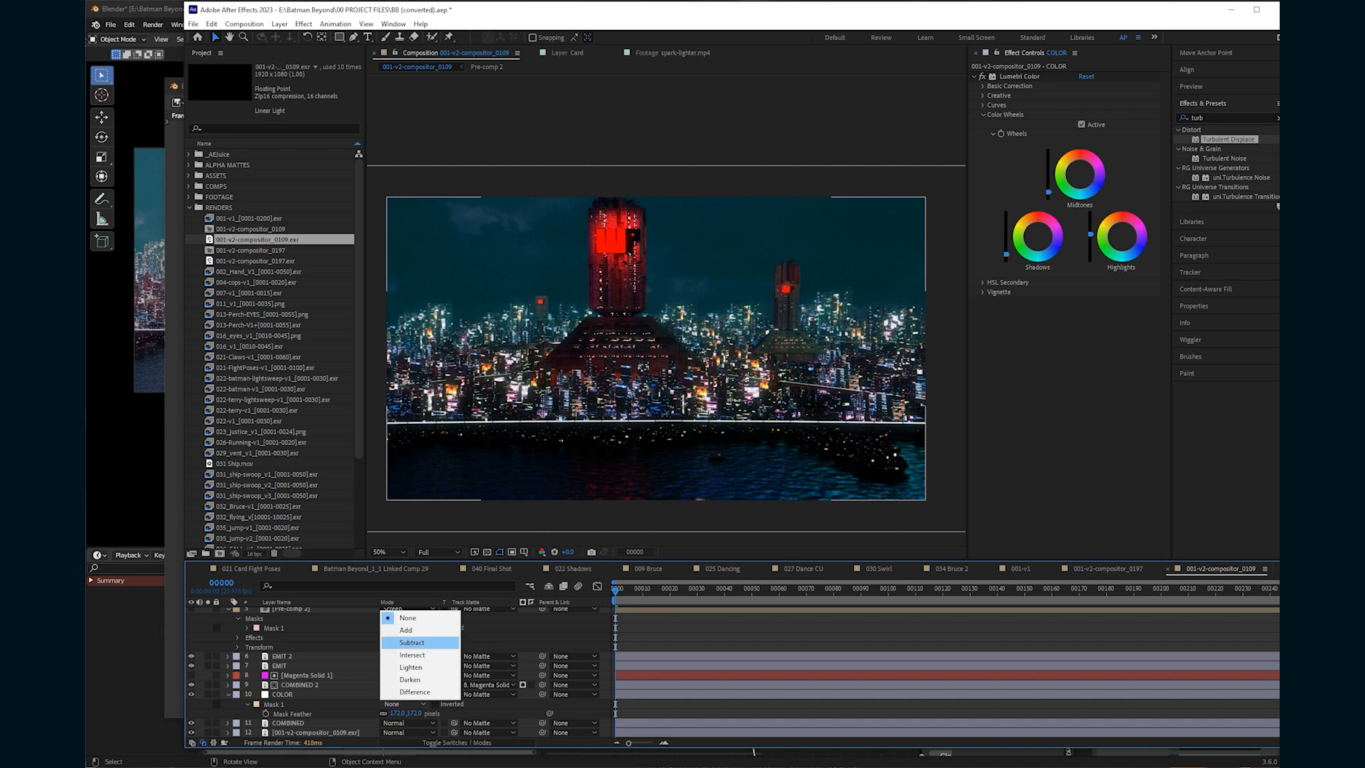
{"action": "left_click", "coordinate": [402, 644]}
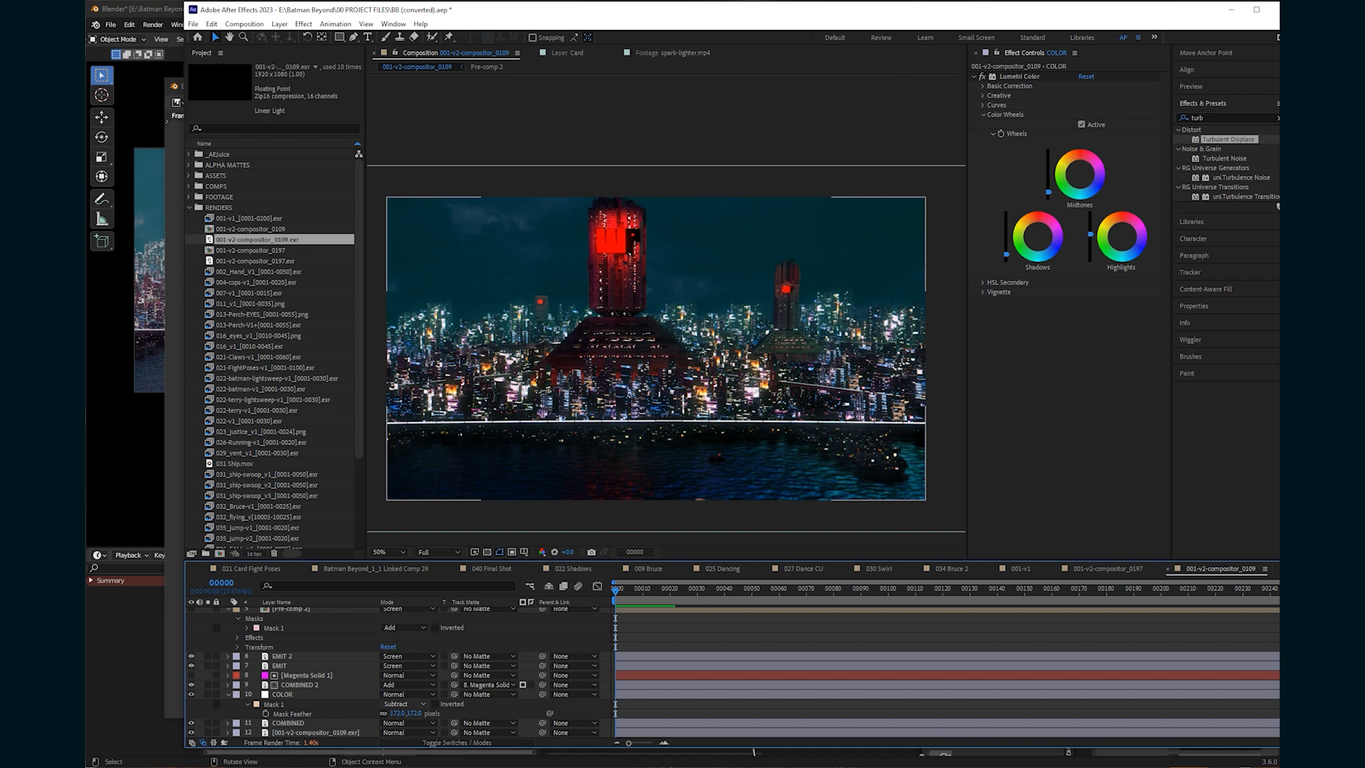
Switch to Blender, select the camera near the far end of the OCEAN.001 plane, and frame it close to the water surface.
{"action": "key", "text": "alt+Tab"}
{"action": "scroll", "coordinate": [838, 298], "scroll_direction": "down", "scroll_amount": 8}
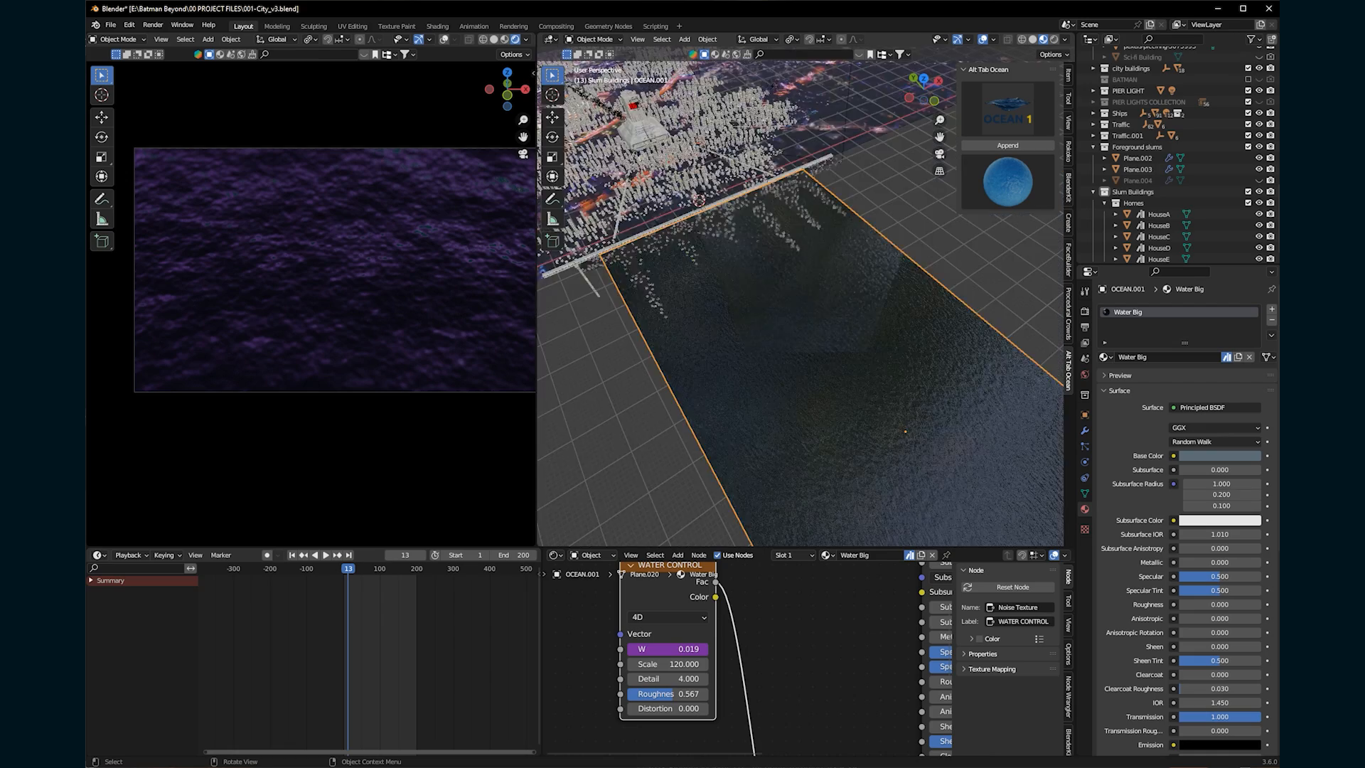
{"action": "scroll", "coordinate": [1173, 192], "scroll_direction": "up", "scroll_amount": 6}
{"action": "scroll", "coordinate": [867, 284], "scroll_direction": "up", "scroll_amount": 3}
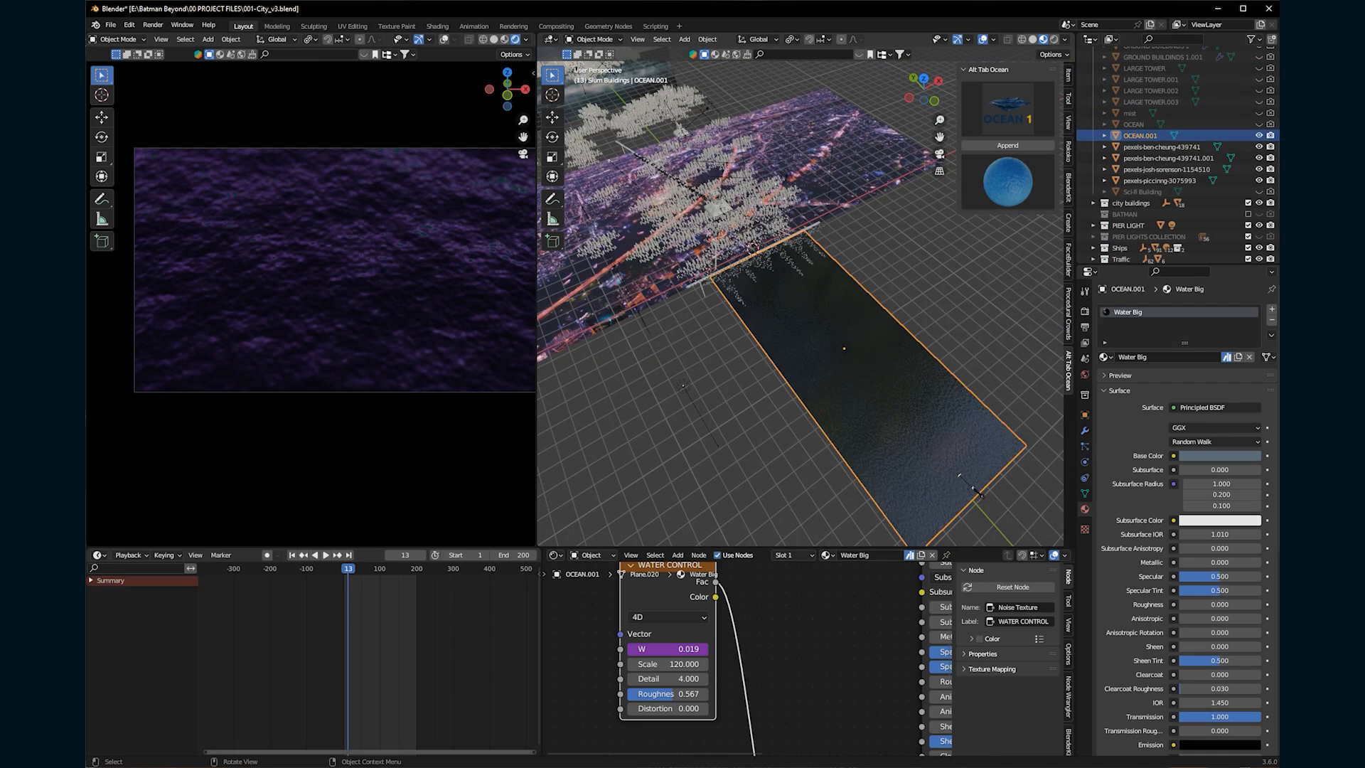
{"action": "left_click", "coordinate": [980, 492]}
{"action": "key", "text": "KP_Decimal"}
{"action": "middle_click_drag", "start_coordinate": [974, 483], "coordinate": [569, 337]}
{"action": "scroll", "coordinate": [803, 306], "scroll_direction": "down", "scroll_amount": 3}
{"action": "middle_click_drag", "start_coordinate": [803, 341], "coordinate": [806, 281]}
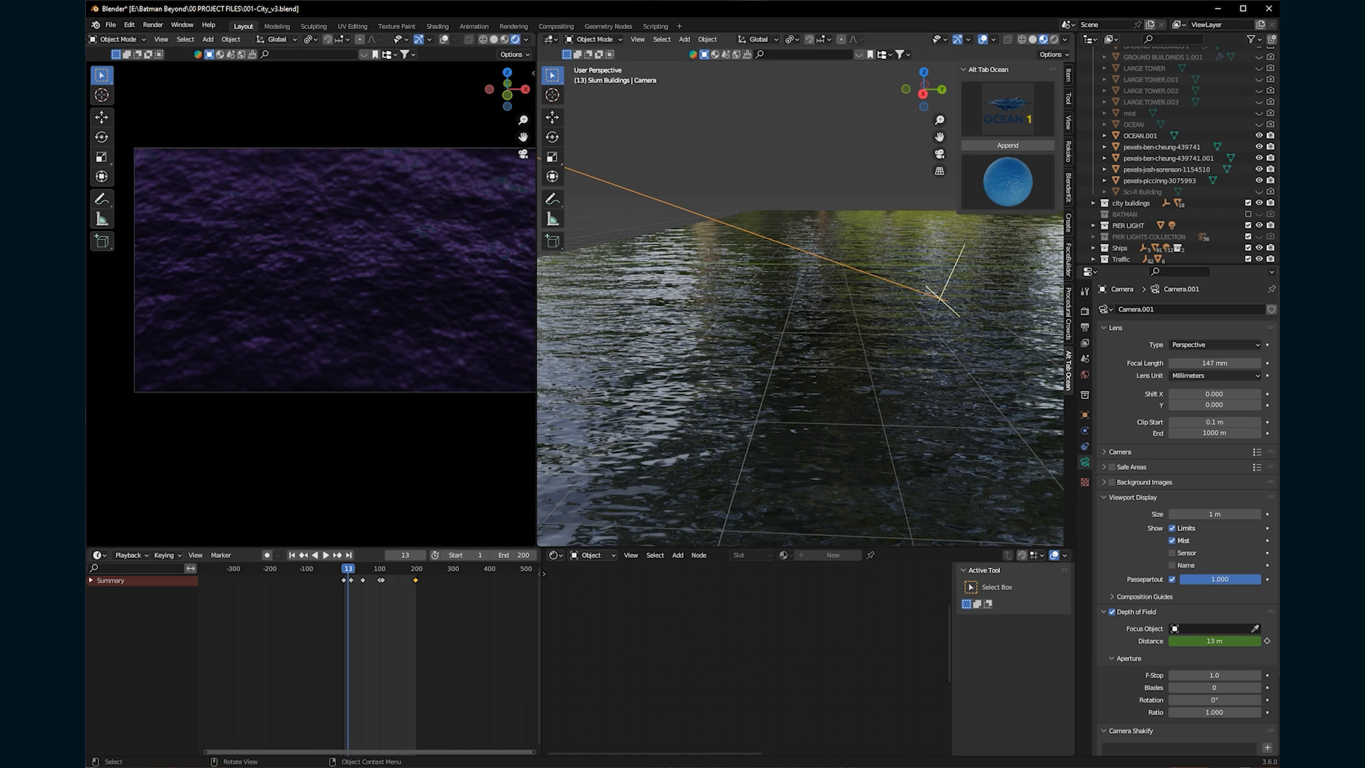
Turn the camera's depth of field off and back on to compare the water's sharpness.
{"action": "scroll", "coordinate": [310, 258], "scroll_direction": "up", "scroll_amount": 2}
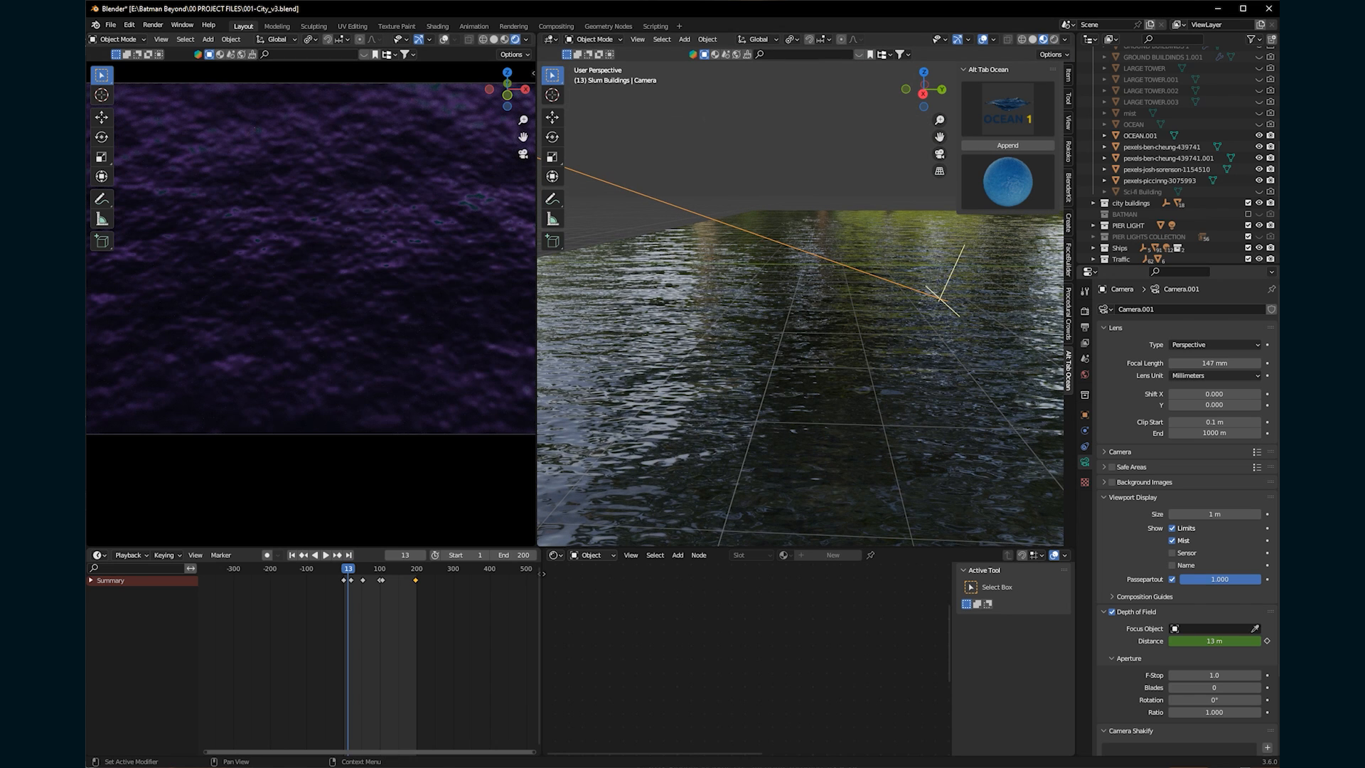
{"action": "left_click", "coordinate": [1111, 611]}
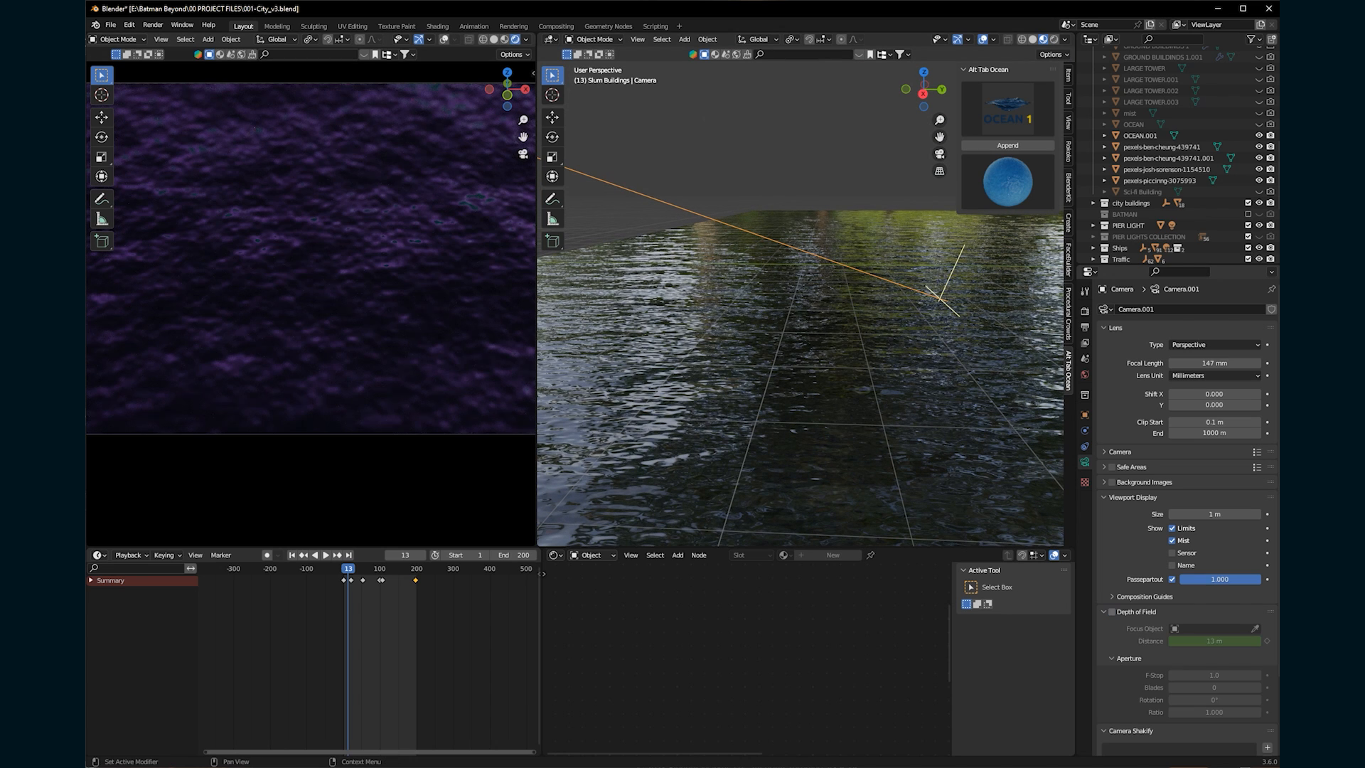
{"action": "left_click", "coordinate": [1111, 612]}
{"action": "scroll", "coordinate": [311, 304], "scroll_direction": "down", "scroll_amount": 2}
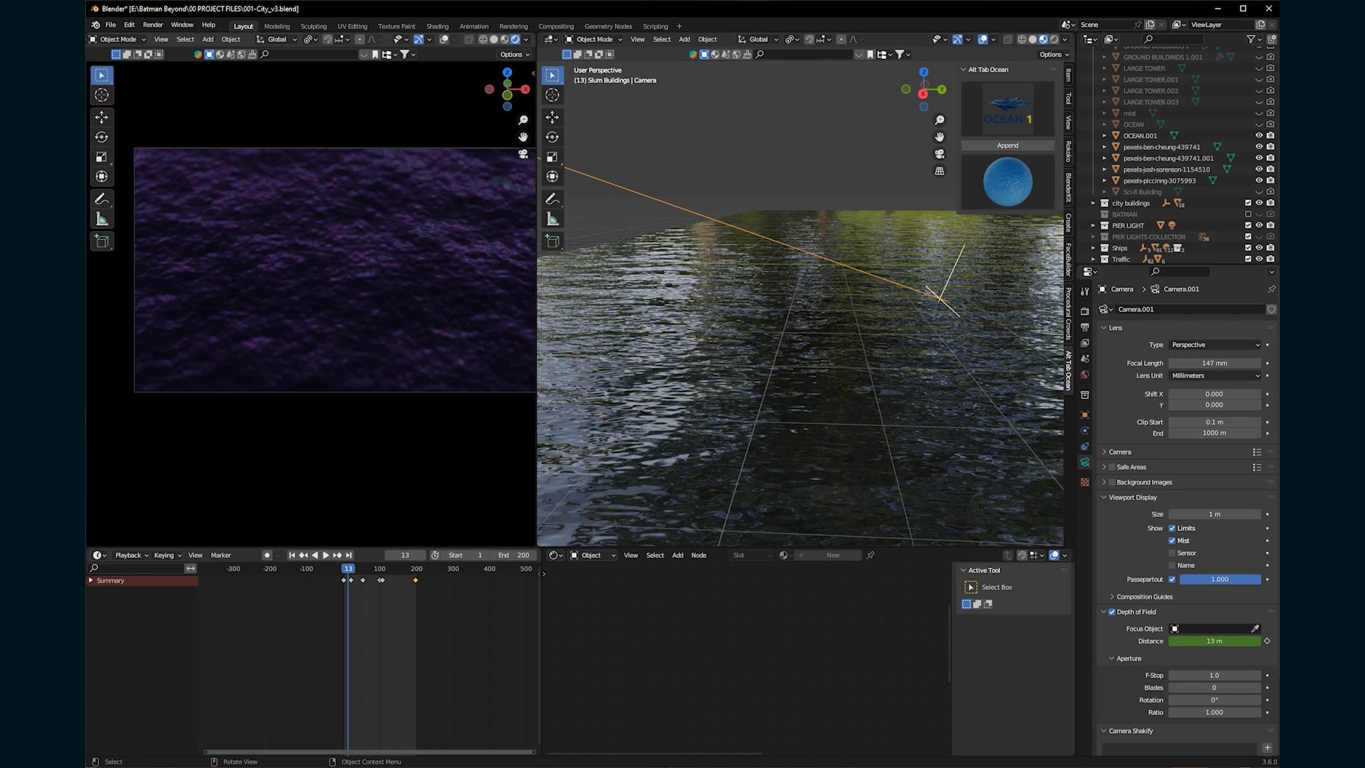
Check the rendered water at several points of the camera animation, including frame 56, and play part of the timeline.
{"action": "scroll", "coordinate": [310, 303], "scroll_direction": "down", "scroll_amount": 1}
{"action": "middle_click_drag", "start_coordinate": [342, 298], "coordinate": [311, 315], "text": "shift"}
{"action": "left_click", "coordinate": [364, 569]}
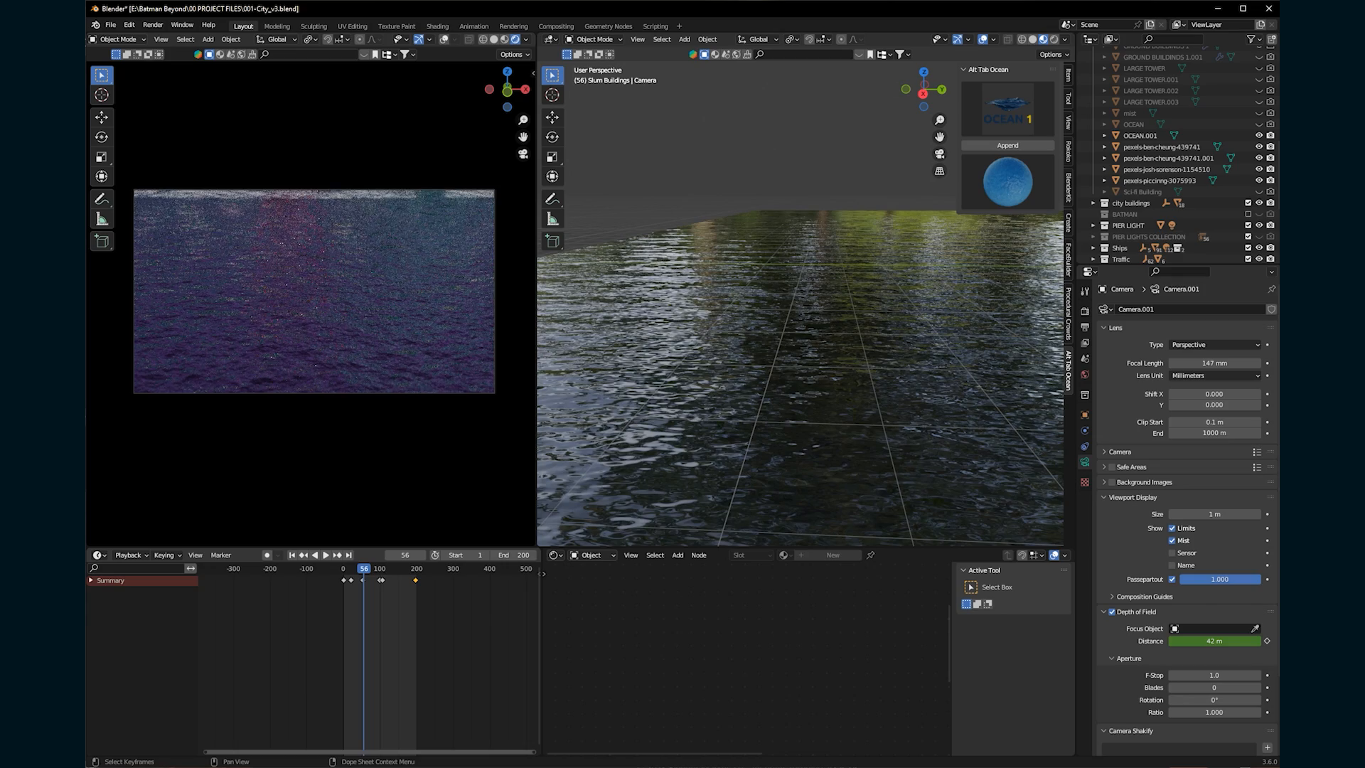
{"action": "left_click", "coordinate": [381, 569]}
{"action": "left_click", "coordinate": [415, 568]}
{"action": "key", "text": "space"}
{"action": "key", "text": "space"}
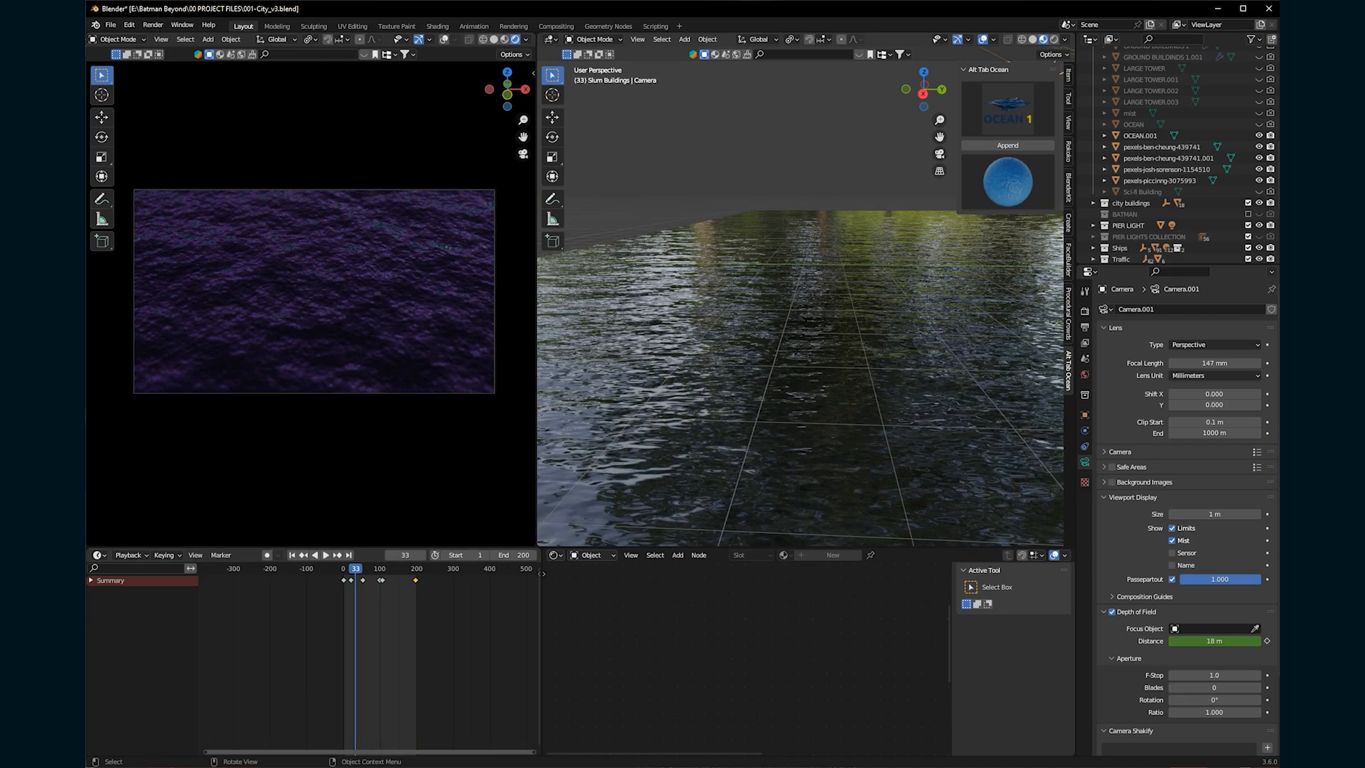
Duplicate the pexels-ben-cheung-439741.001 city lights plane, move the copy along Y over the ocean, and rotate it 90° about X.
{"action": "scroll", "coordinate": [803, 306], "scroll_direction": "down", "scroll_amount": 8}
{"action": "middle_click_drag", "start_coordinate": [803, 305], "coordinate": [761, 348]}
{"action": "middle_click_drag", "start_coordinate": [889, 327], "coordinate": [860, 295], "text": "shift"}
{"action": "left_click", "coordinate": [995, 355]}
{"action": "key", "text": "shift+d"}
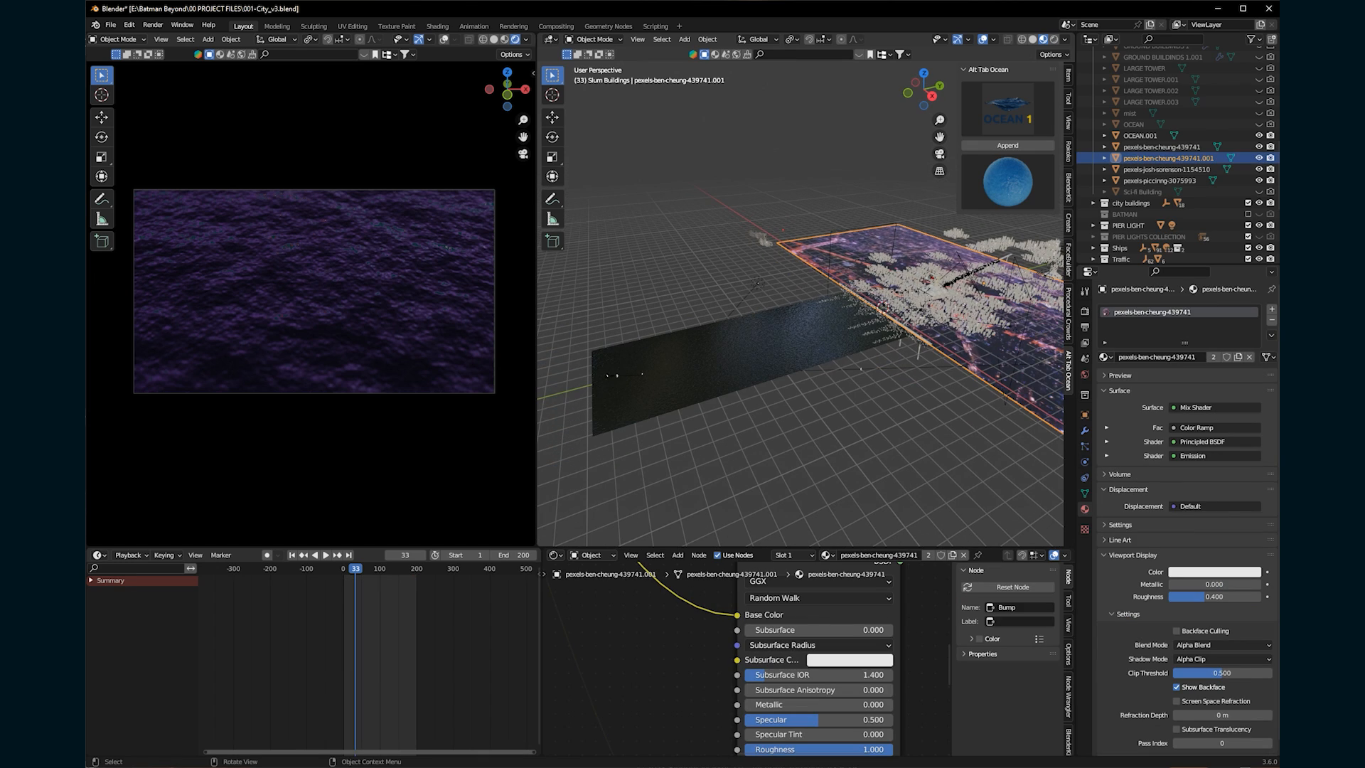
{"action": "key", "text": "y"}
{"action": "left_click", "coordinate": [619, 375]}
{"action": "type", "text": "rx90"}
{"action": "key", "text": "Return"}
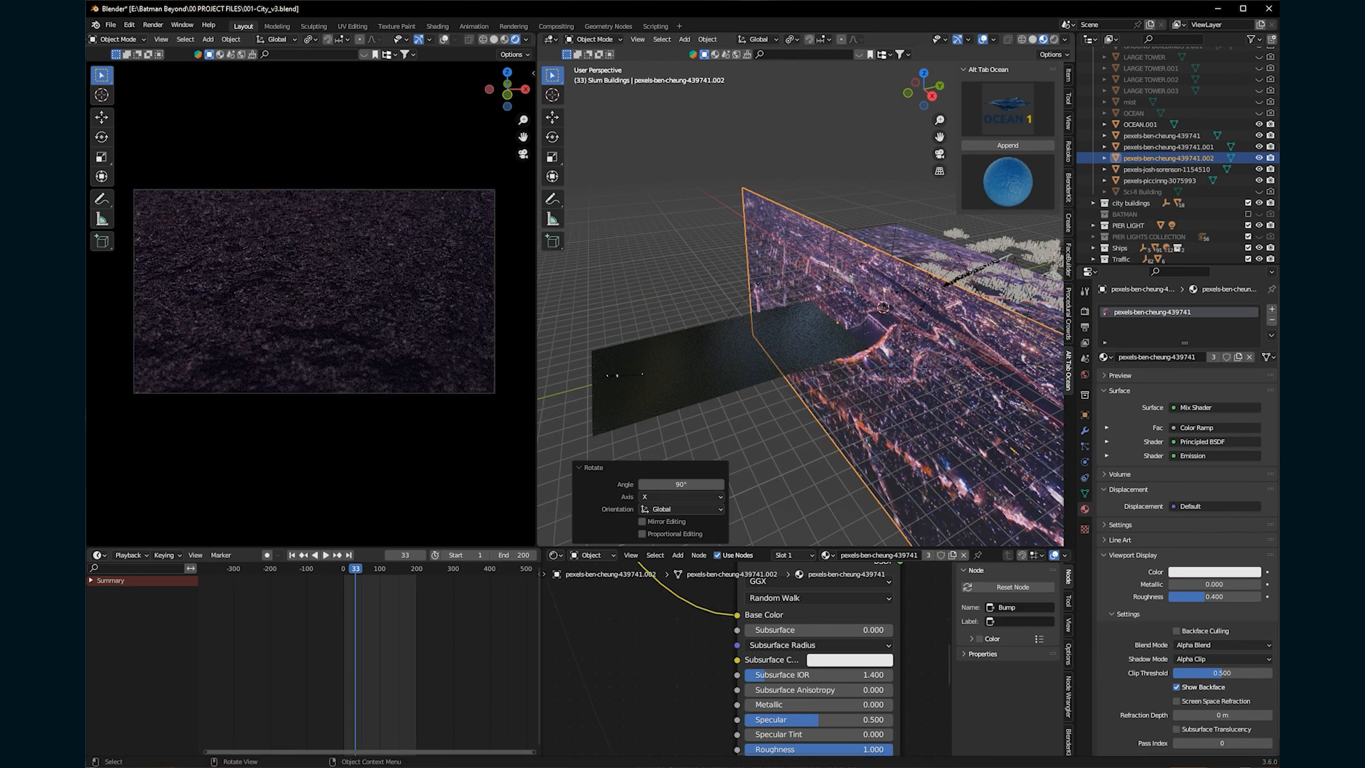
Tilt the duplicated plane about 46° further around X and move it about 76 m along negative Y and 111 m up.
{"action": "key", "text": "r"}
{"action": "key", "text": "x"}
{"action": "left_click", "coordinate": [874, 416]}
{"action": "key", "text": "KP_3"}
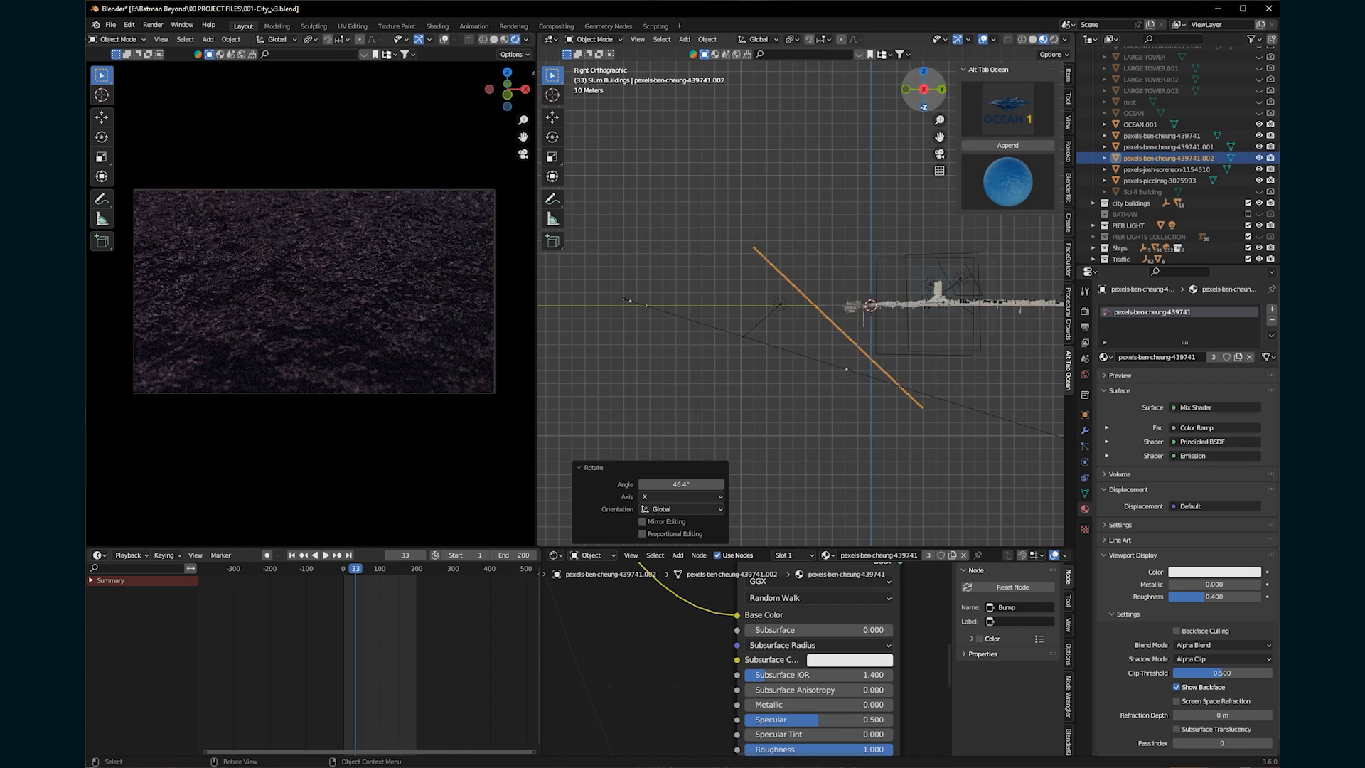
{"action": "key", "text": "g"}
{"action": "key", "text": "Return"}
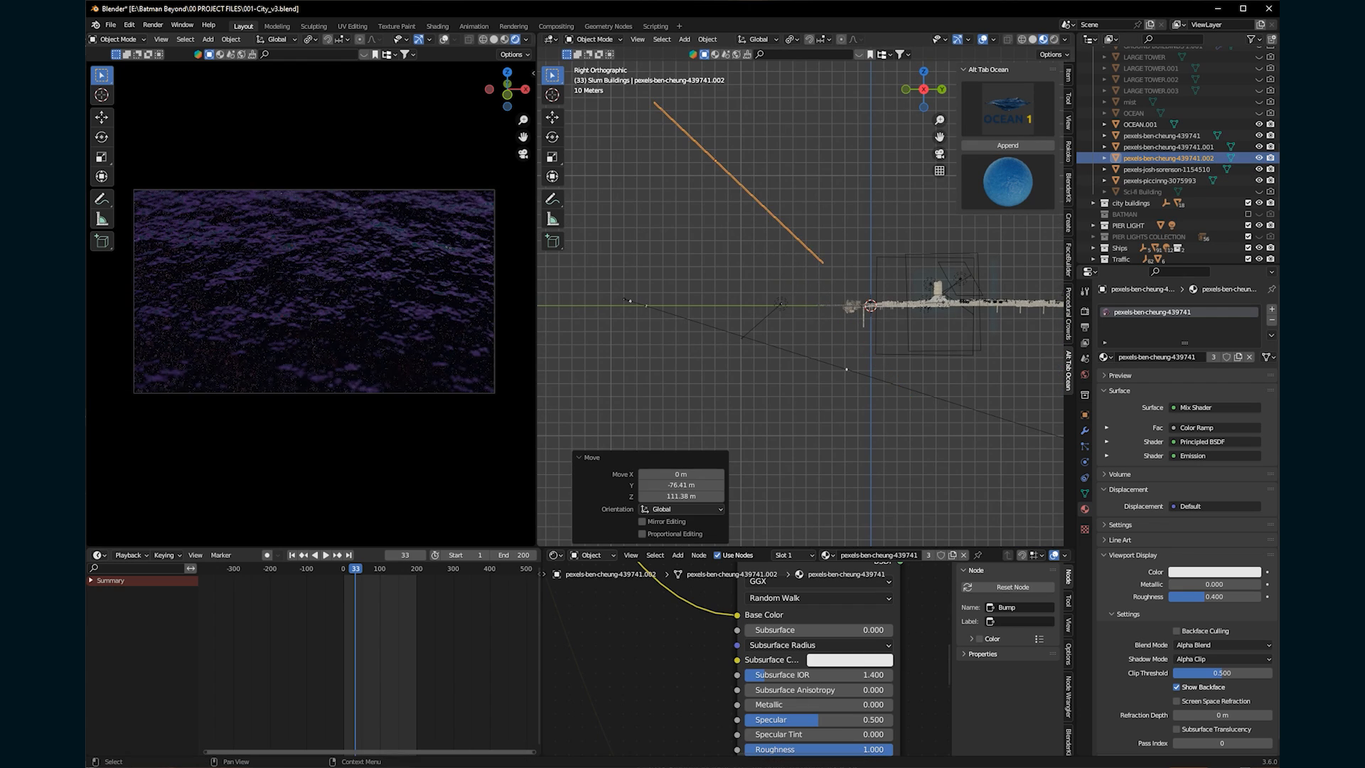
Compare the water reflections with the tilted plane hidden and shown, and preview the camera animation around frame 40.
{"action": "key", "text": "h"}
{"action": "middle_click_drag", "start_coordinate": [775, 306], "coordinate": [846, 313]}
{"action": "key", "text": "space"}
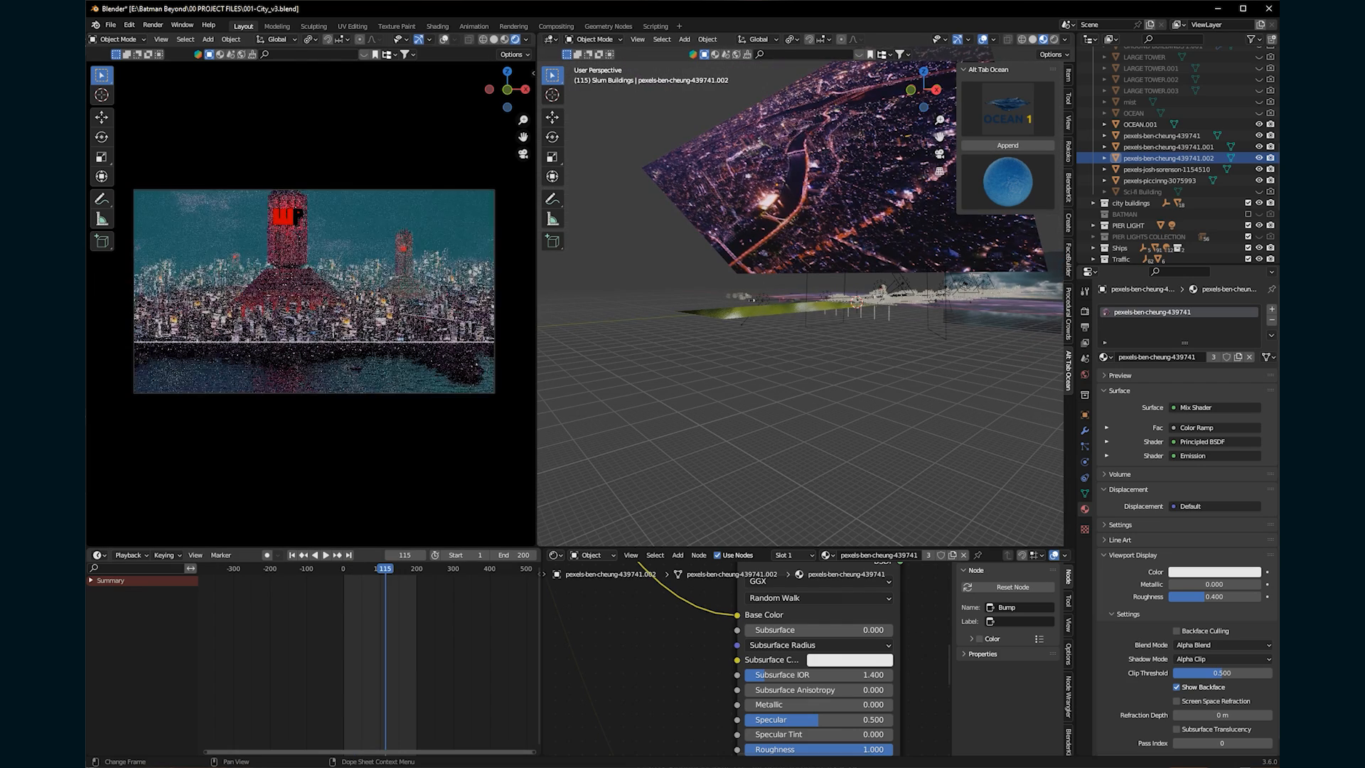
{"action": "left_click_drag", "start_coordinate": [372, 569], "coordinate": [358, 569]}
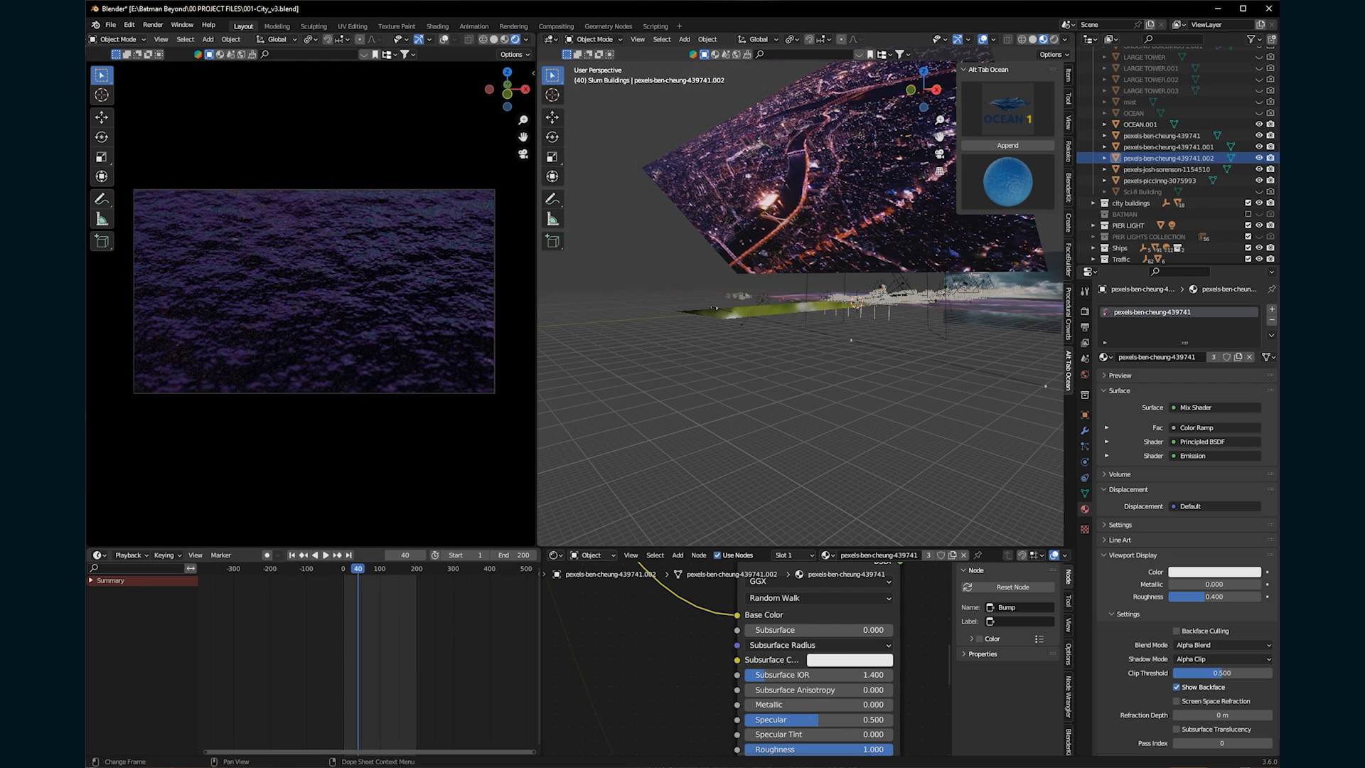
Give the tilted city lights plane its own copy of the material and set its emission strength to 10.
{"action": "left_click", "coordinate": [817, 192]}
{"action": "left_click", "coordinate": [1238, 357]}
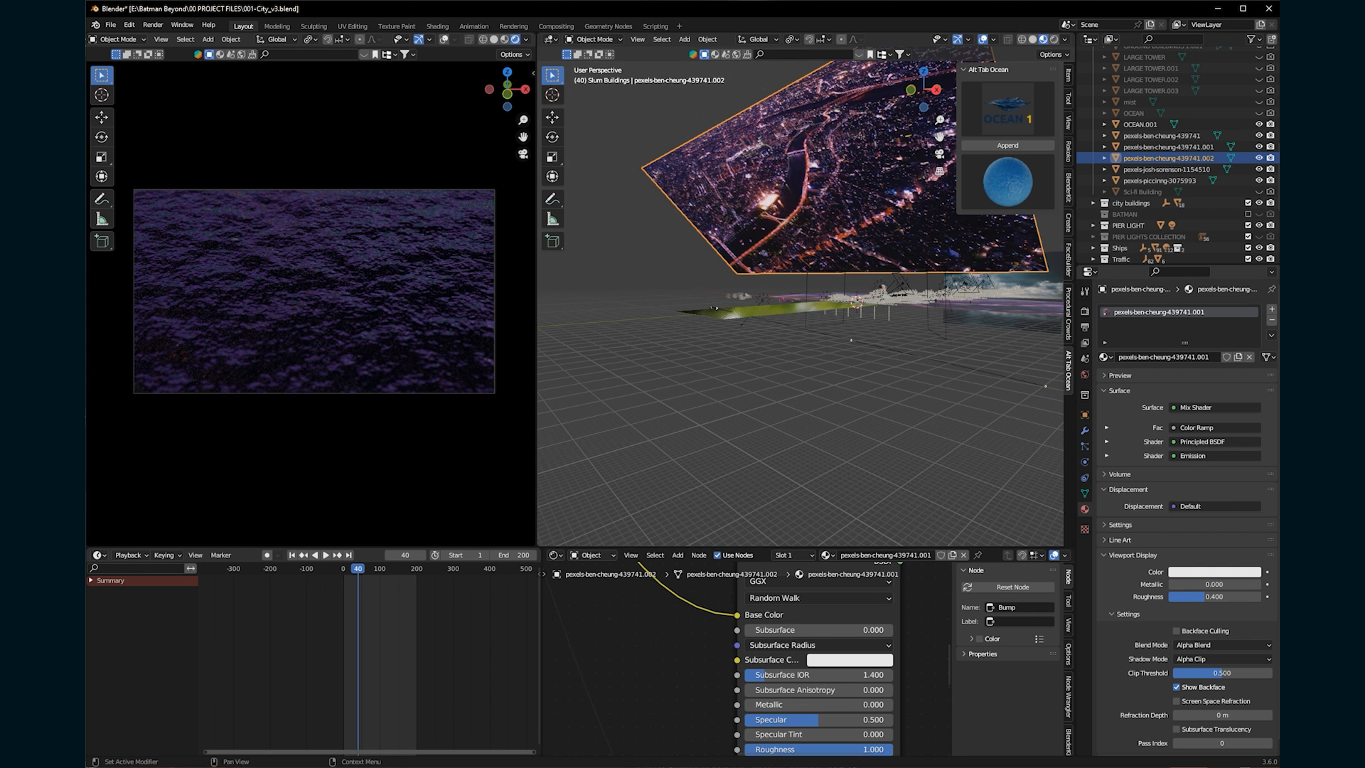
{"action": "scroll", "coordinate": [747, 658], "scroll_direction": "down", "scroll_amount": 5}
{"action": "middle_click_drag", "start_coordinate": [793, 740], "coordinate": [752, 579]}
{"action": "scroll", "coordinate": [752, 612], "scroll_direction": "down", "scroll_amount": 1}
{"action": "left_click", "coordinate": [752, 659]}
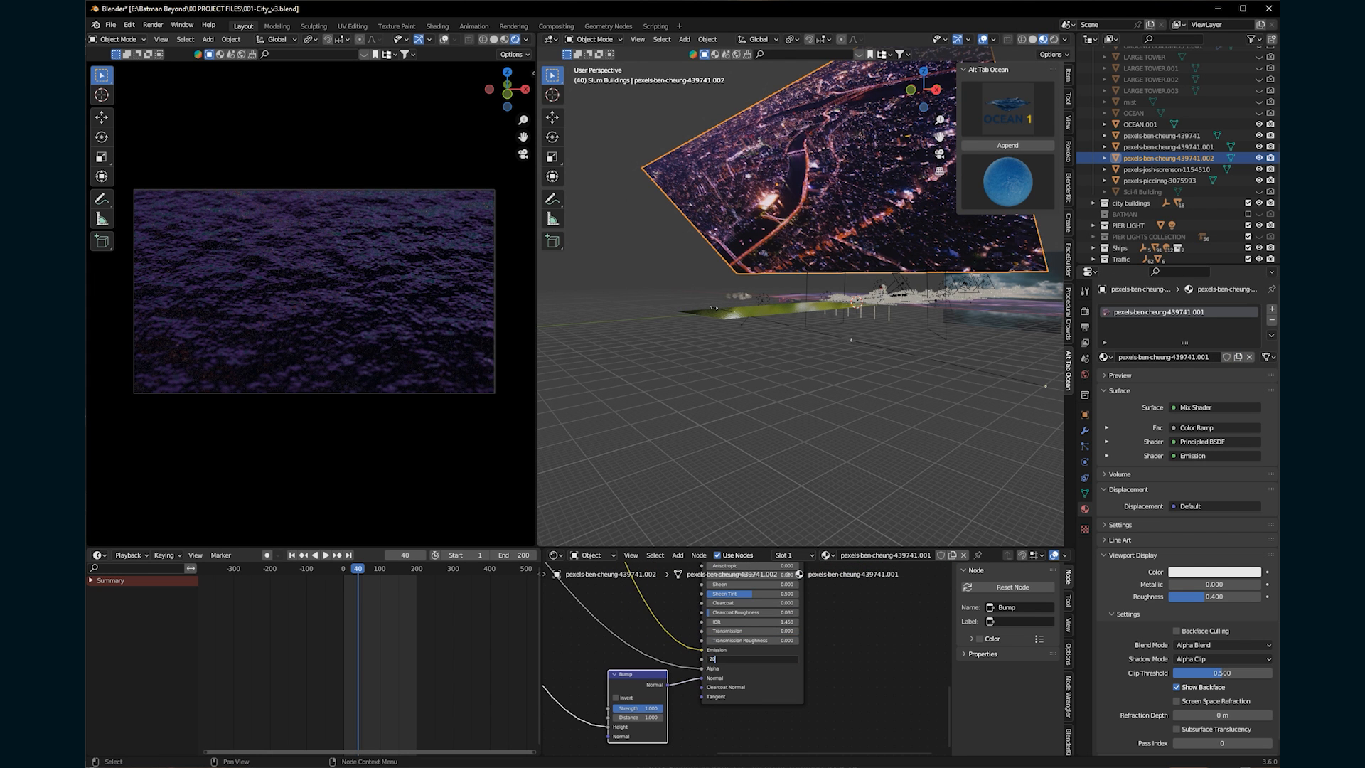
{"action": "type", "text": "20"}
{"action": "key", "text": "Return"}
{"action": "left_click", "coordinate": [752, 659]}
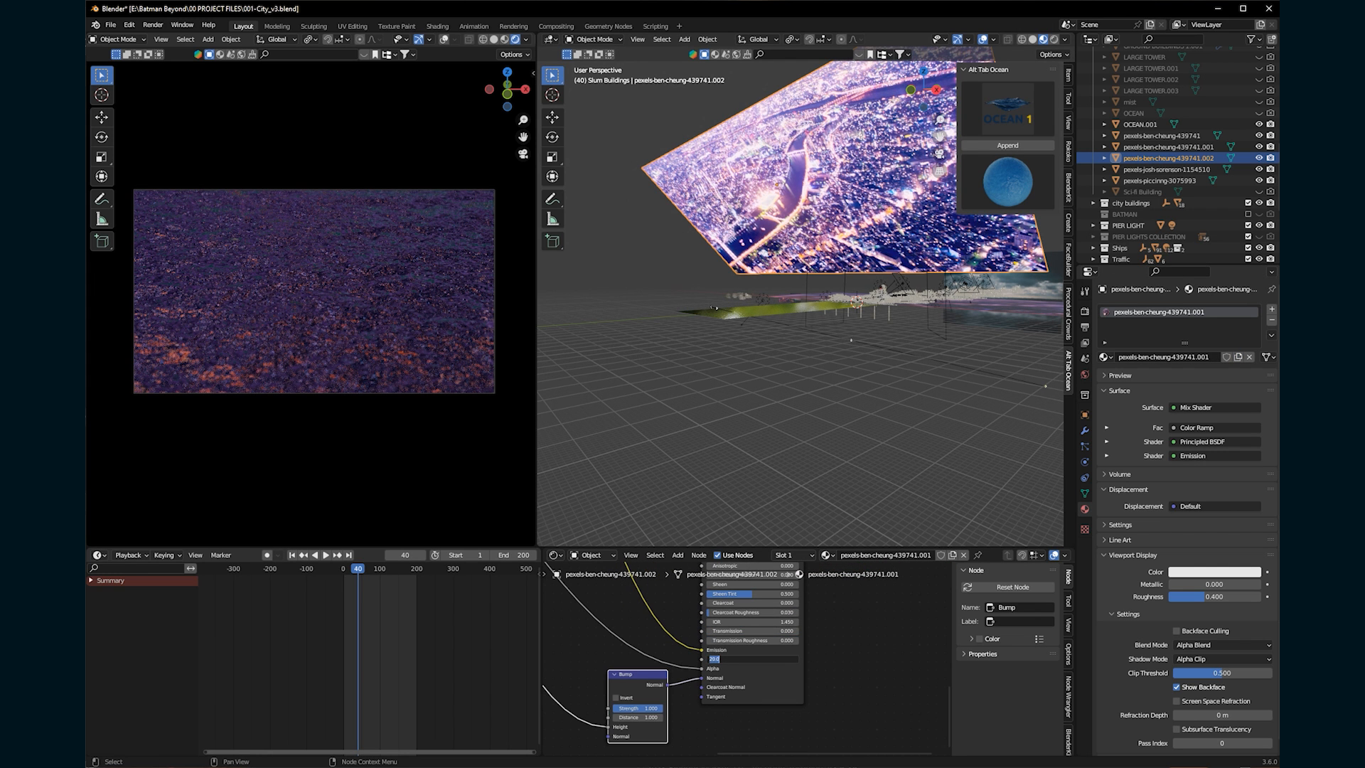
{"action": "key", "text": "Return"}
Compare the water reflections at frame 10 with the brightened plane hidden and shown.
{"action": "left_click_drag", "start_coordinate": [355, 569], "coordinate": [347, 569]}
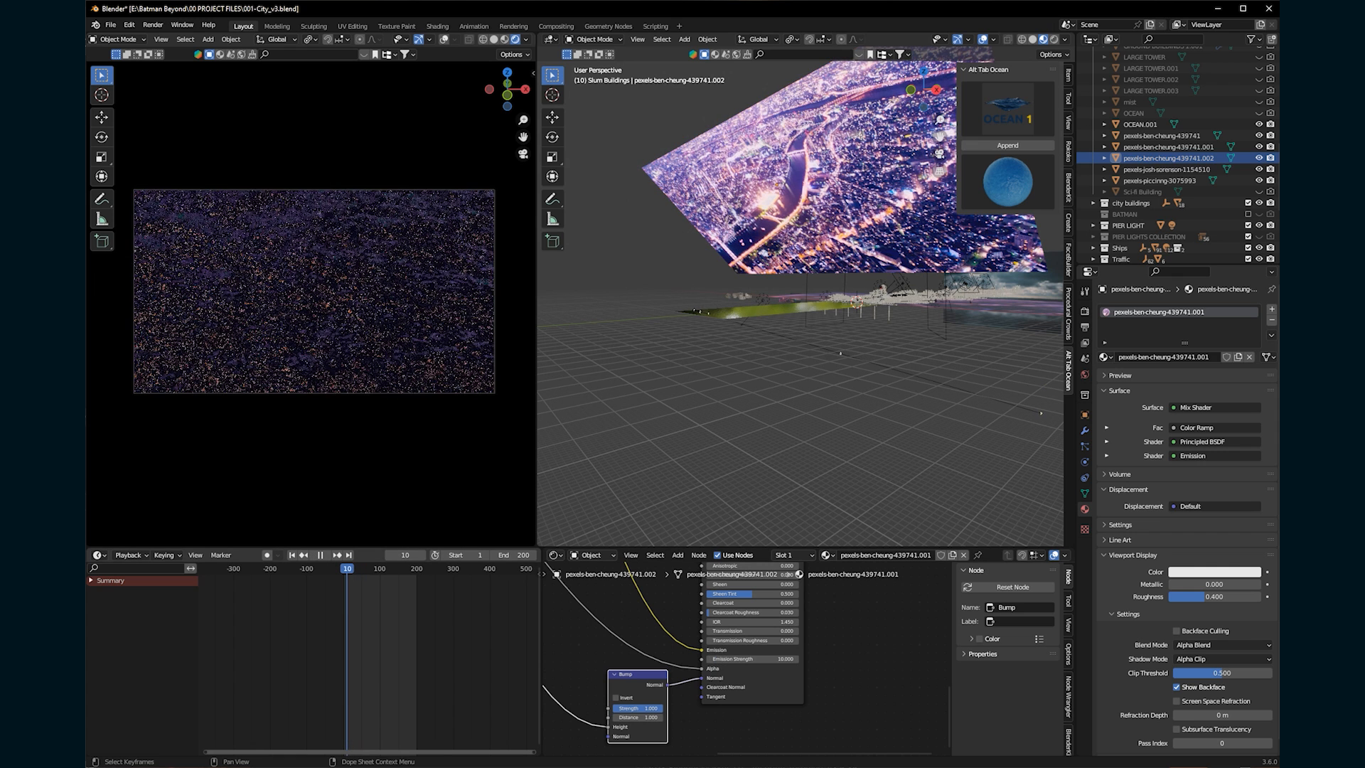
{"action": "key", "text": "space"}
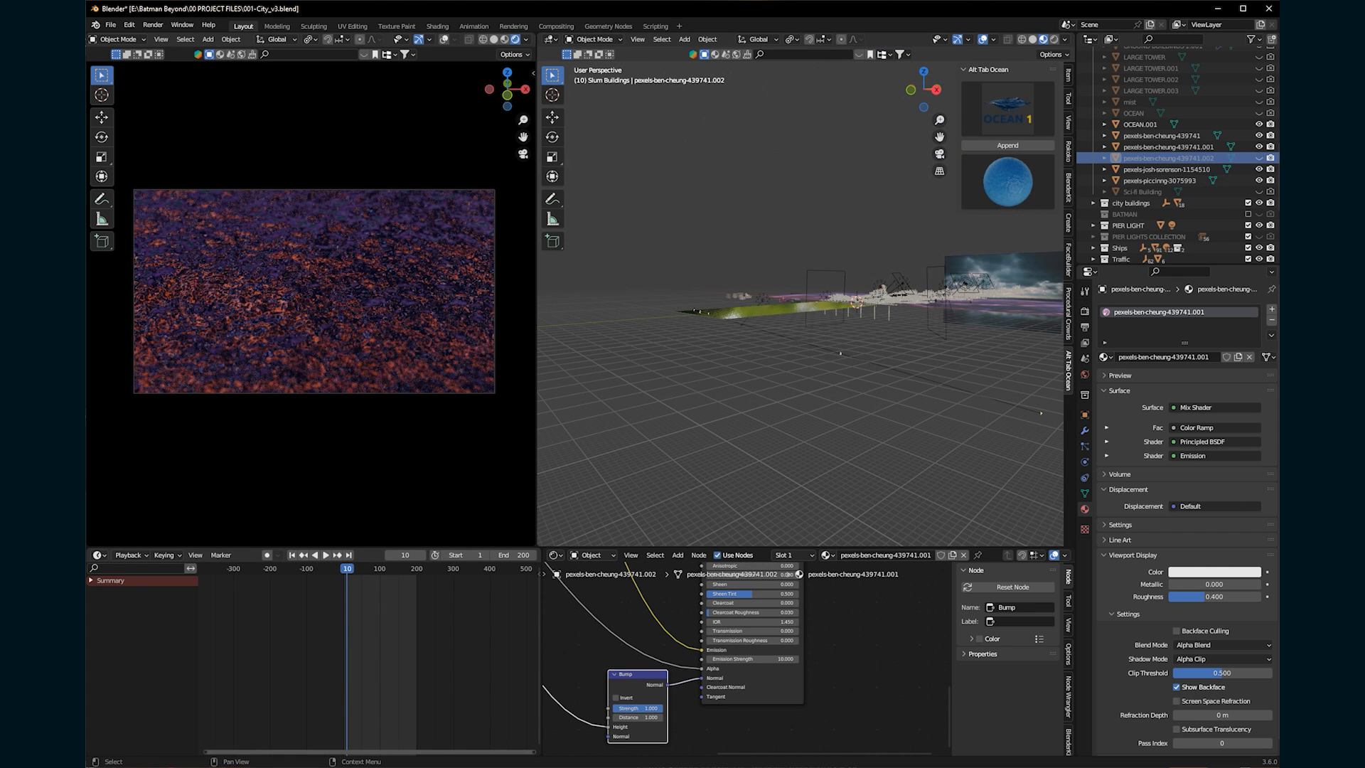
{"action": "left_click", "coordinate": [1259, 158]}
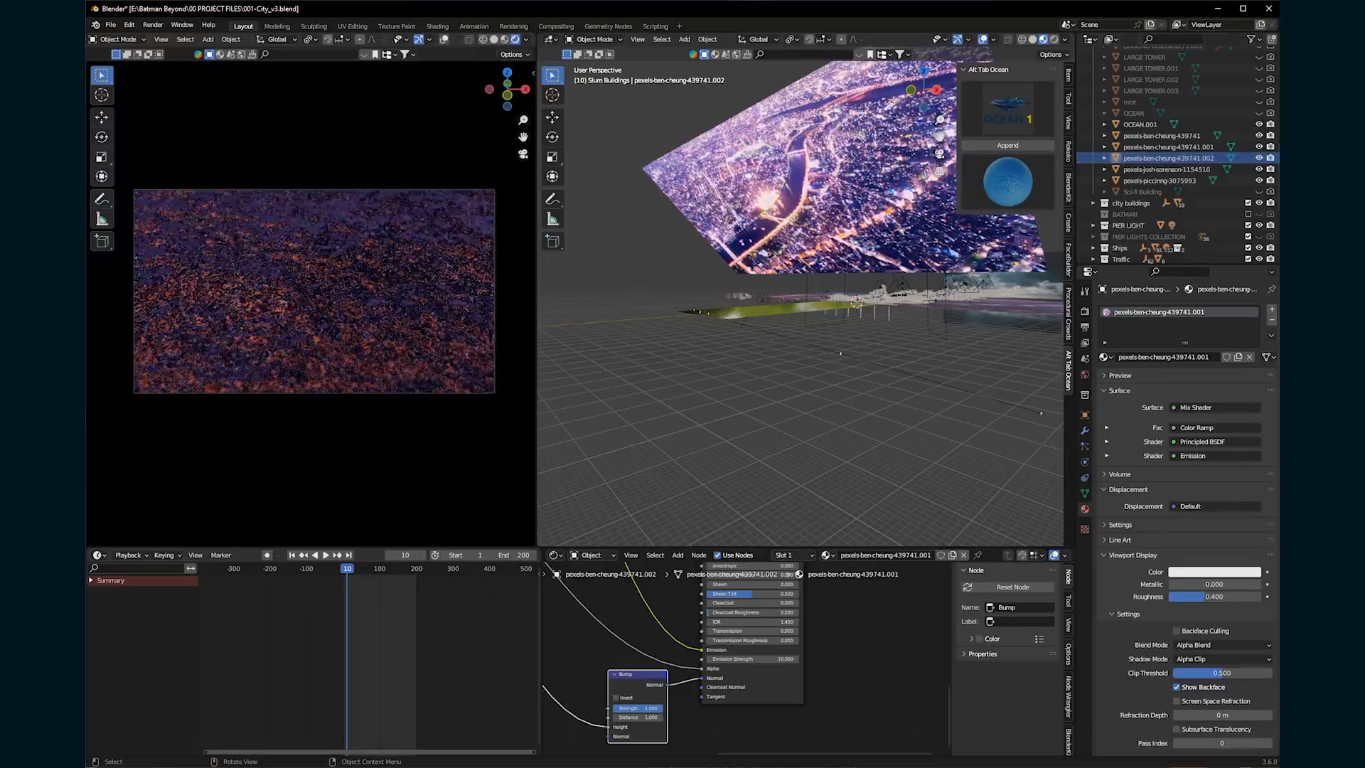